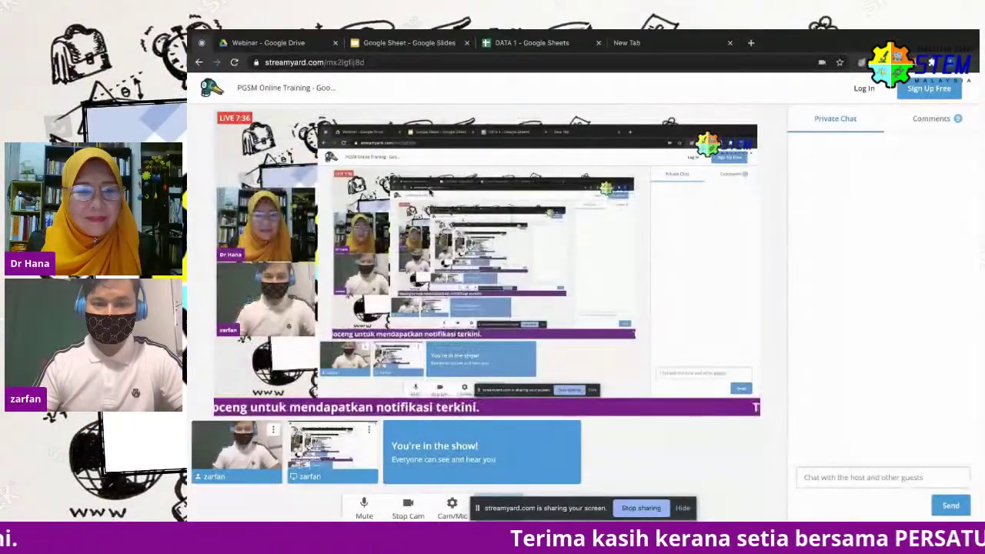
Show the Google Sheets presentation's Class Objectives slide and start presenting it full screen
{"action": "left_click", "coordinate": [413, 45]}
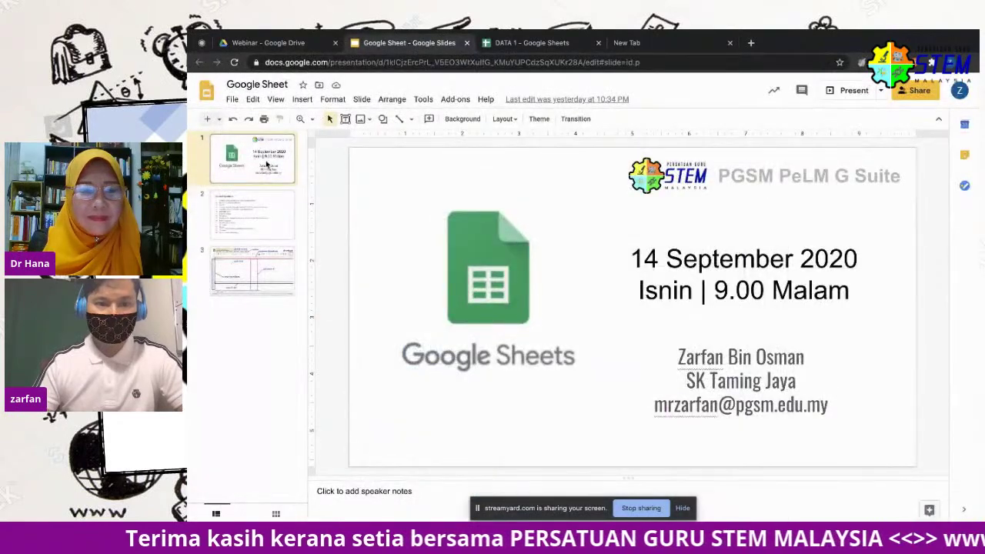
{"action": "left_click", "coordinate": [264, 229]}
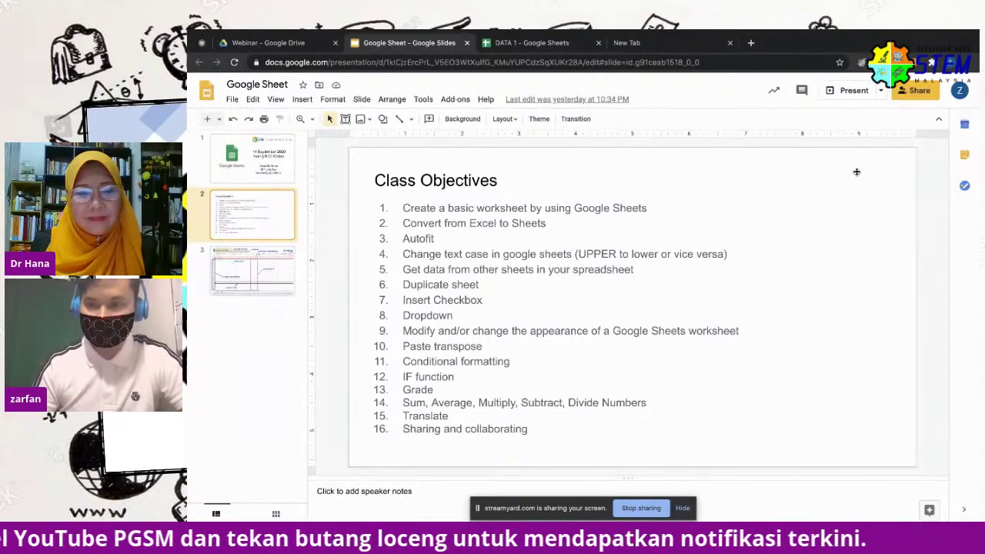
{"action": "left_click", "coordinate": [831, 92]}
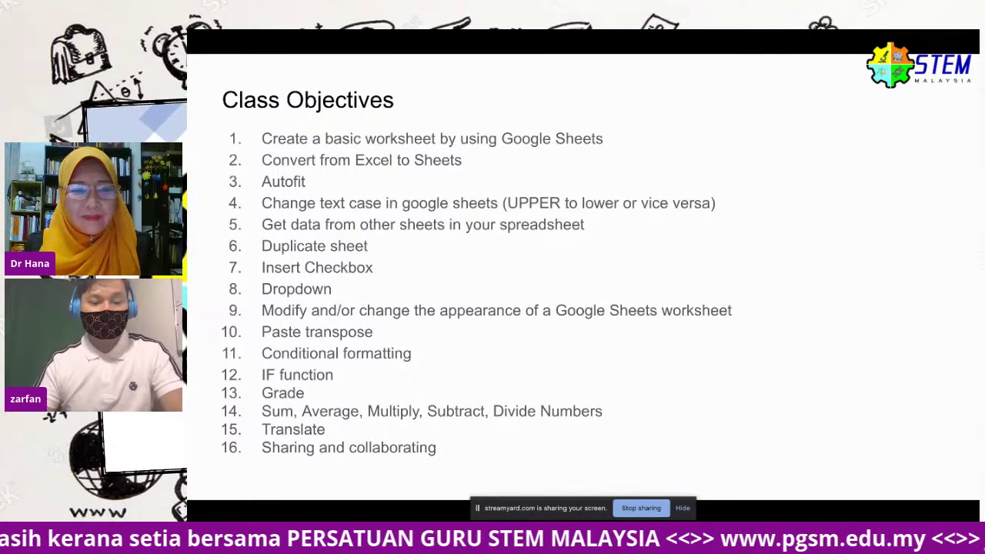
Exit the full-screen slideshow and switch to the empty new browser tab
{"action": "key", "text": "Escape"}
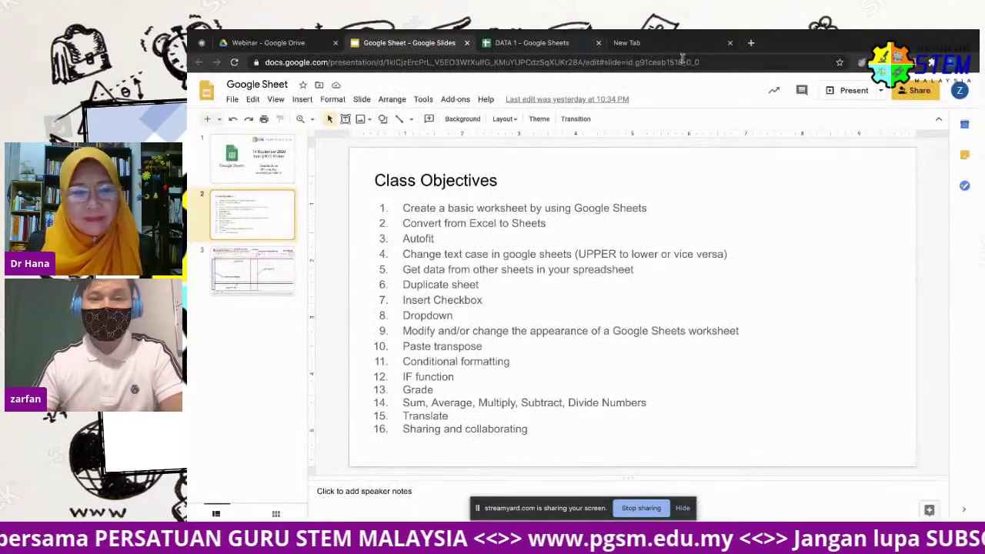
{"action": "left_click", "coordinate": [655, 44]}
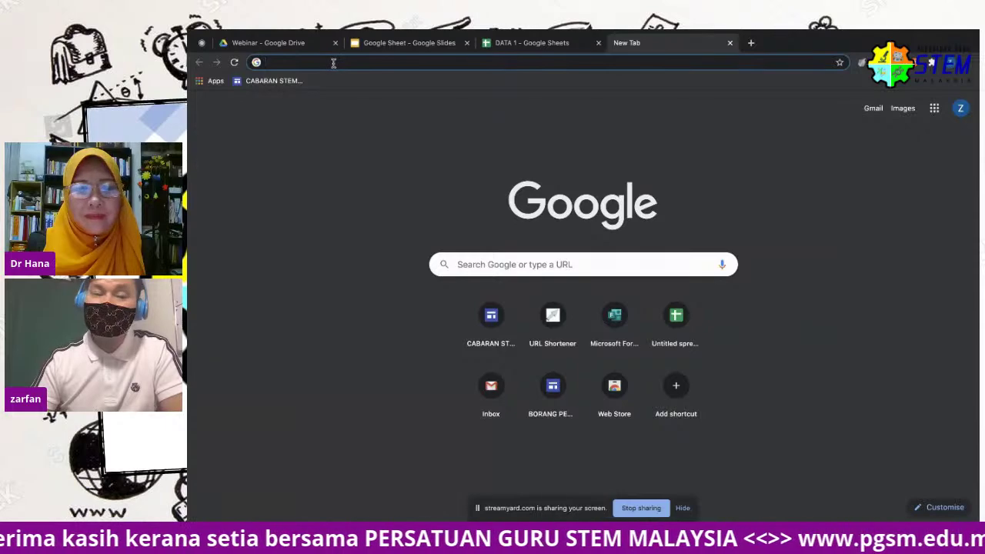
Create a blank spreadsheet through the sheet.new address, then check the account menu
{"action": "type", "text": "sheet"}
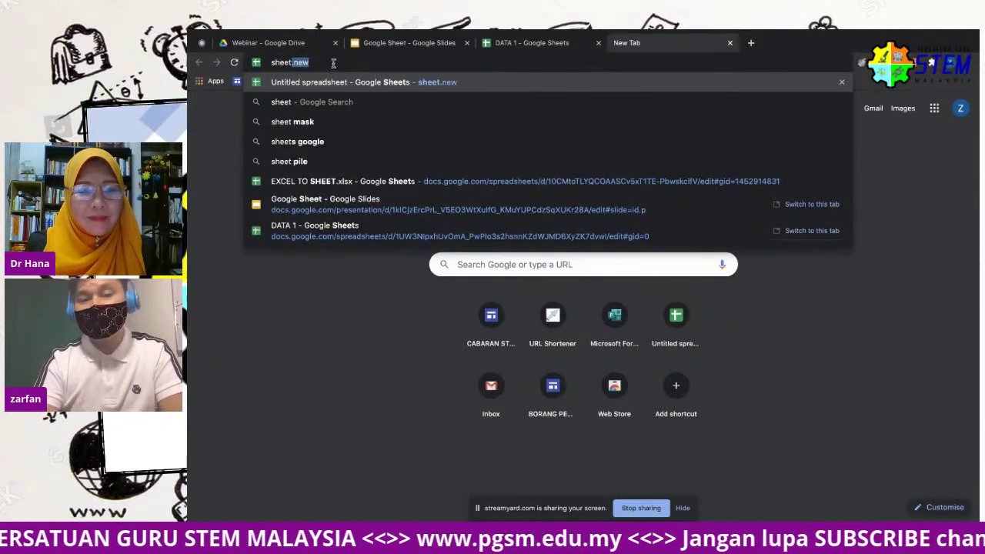
{"action": "key", "text": "Return"}
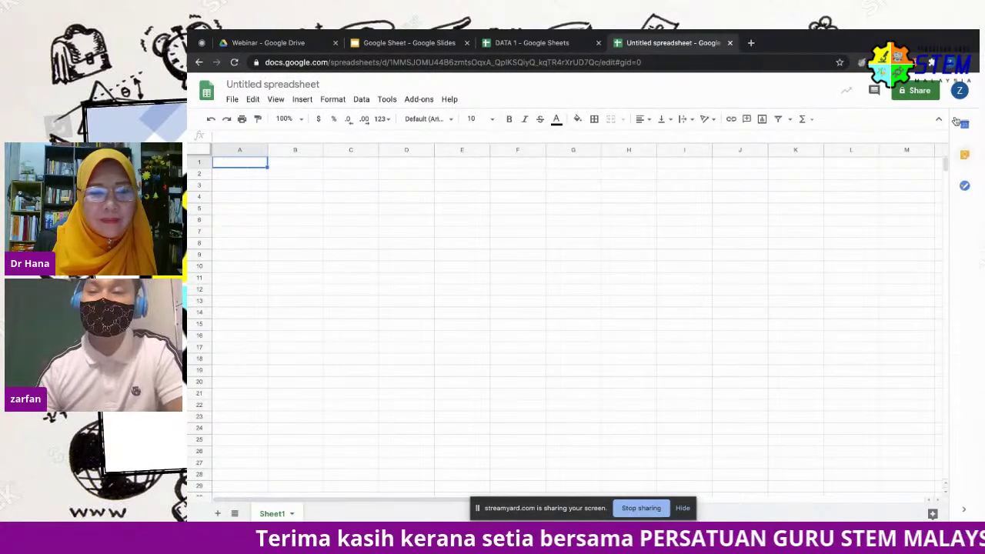
{"action": "left_click", "coordinate": [958, 93]}
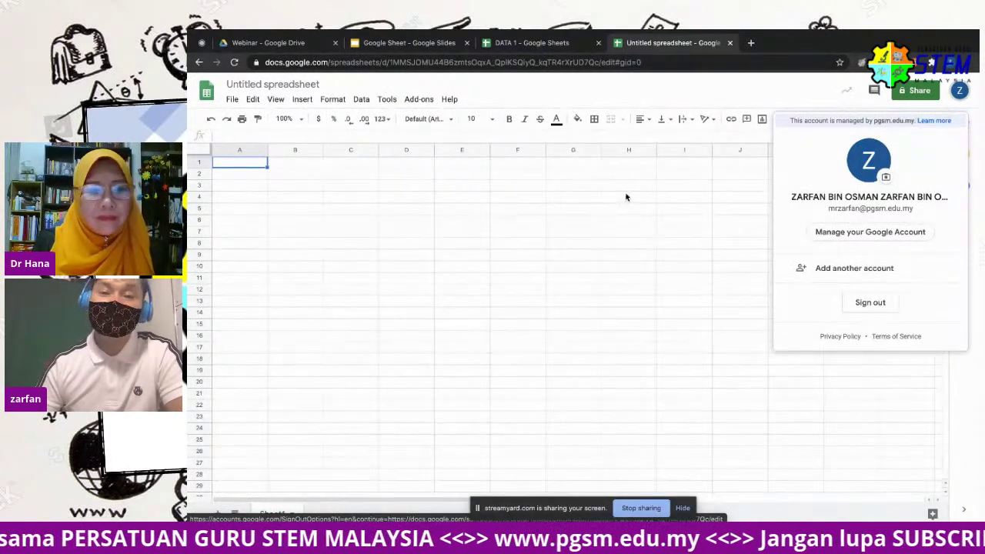
Rename the Untitled spreadsheet to 'contoh' and open a fresh browser tab
{"action": "left_click", "coordinate": [304, 85]}
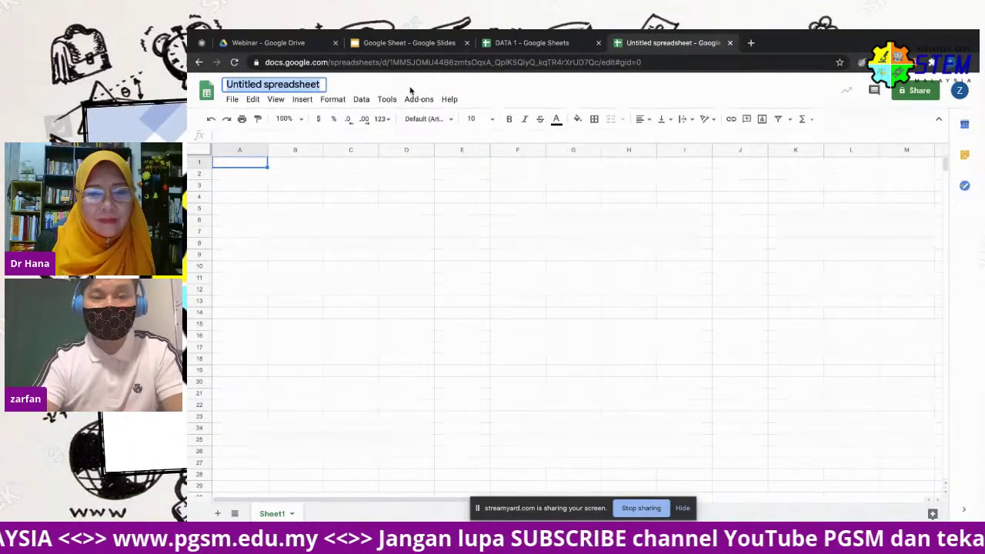
{"action": "type", "text": "contoh"}
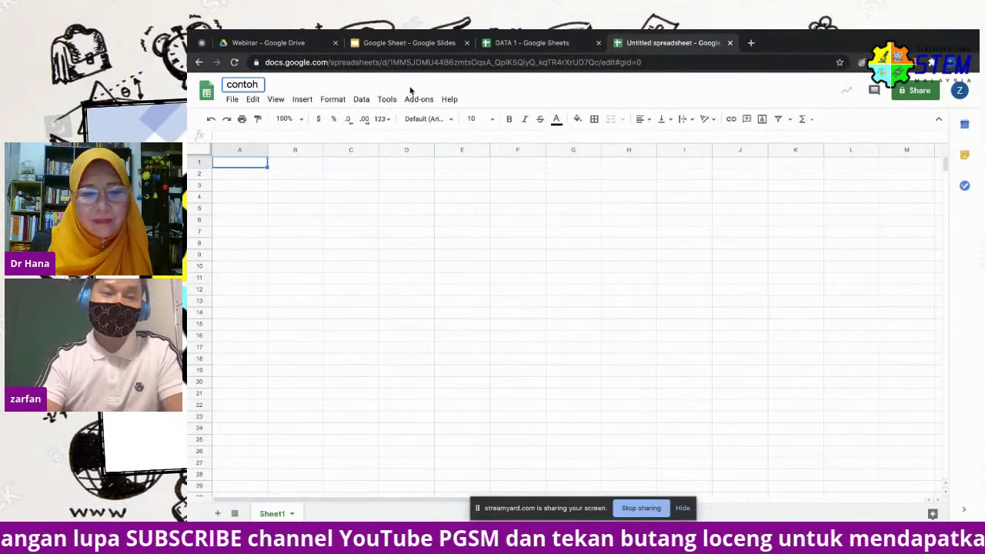
{"action": "key", "text": "Return"}
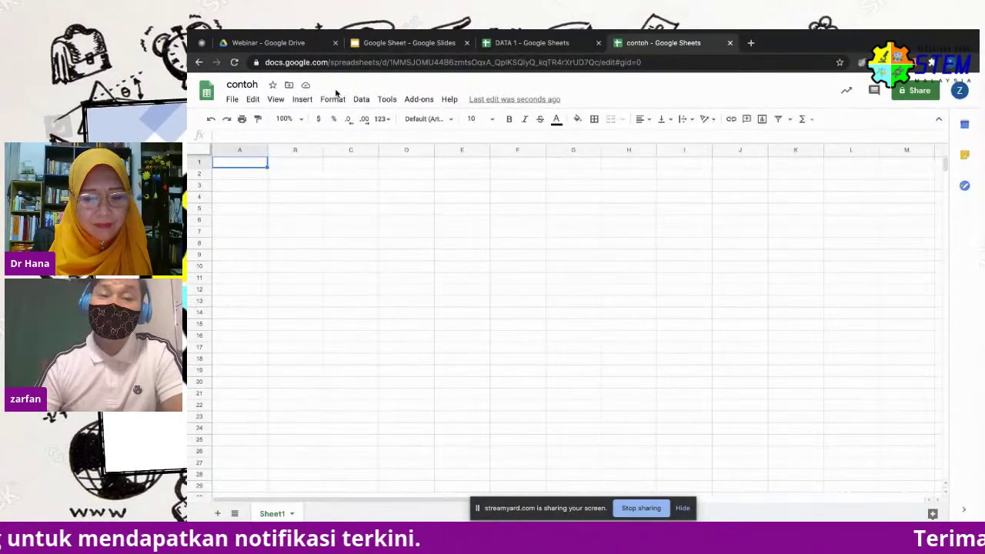
{"action": "left_click", "coordinate": [750, 43]}
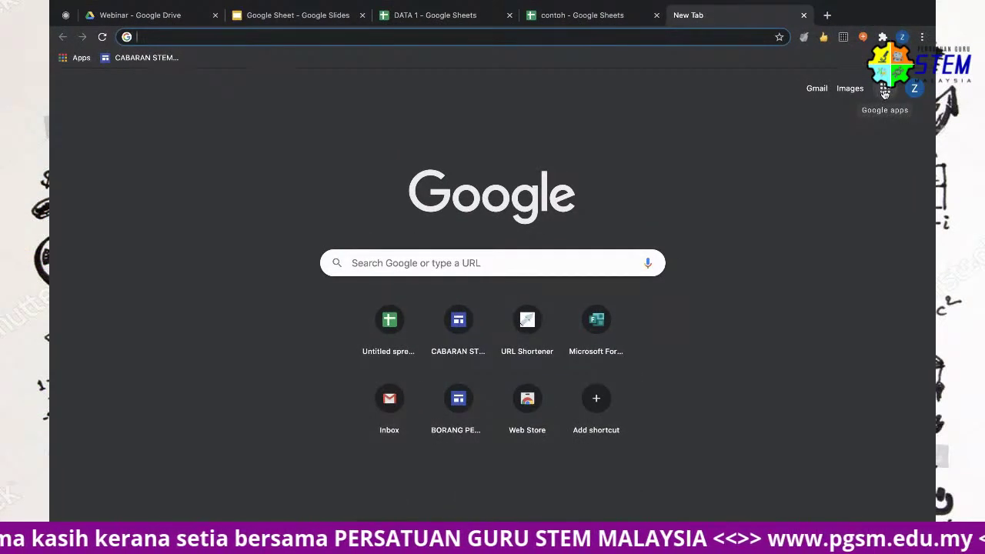
Browse the Google apps panel from the new tab page to reach Sheets
{"action": "left_click", "coordinate": [886, 93]}
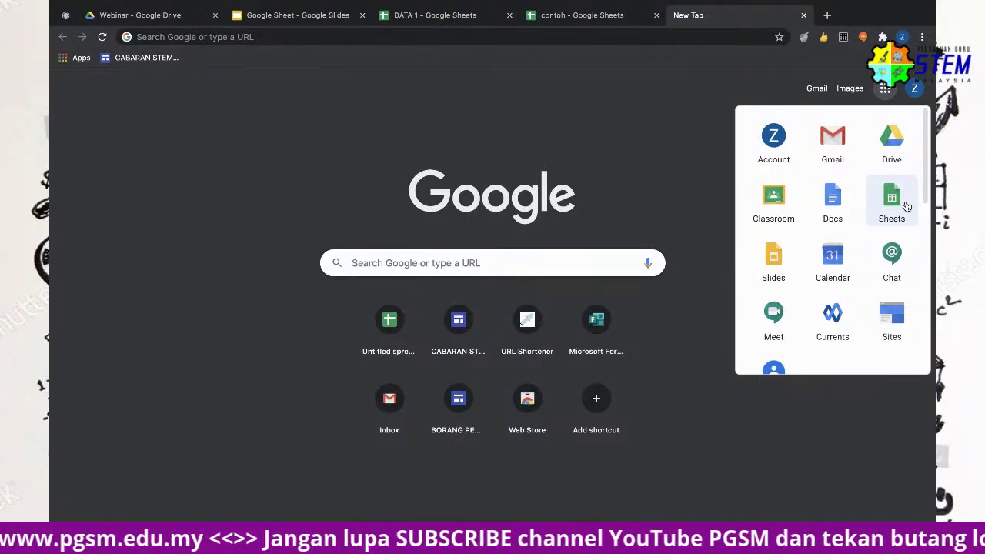
{"action": "scroll", "coordinate": [899, 213], "scroll_direction": "down", "scroll_amount": 2}
{"action": "scroll", "coordinate": [885, 227], "scroll_direction": "down", "scroll_amount": 5}
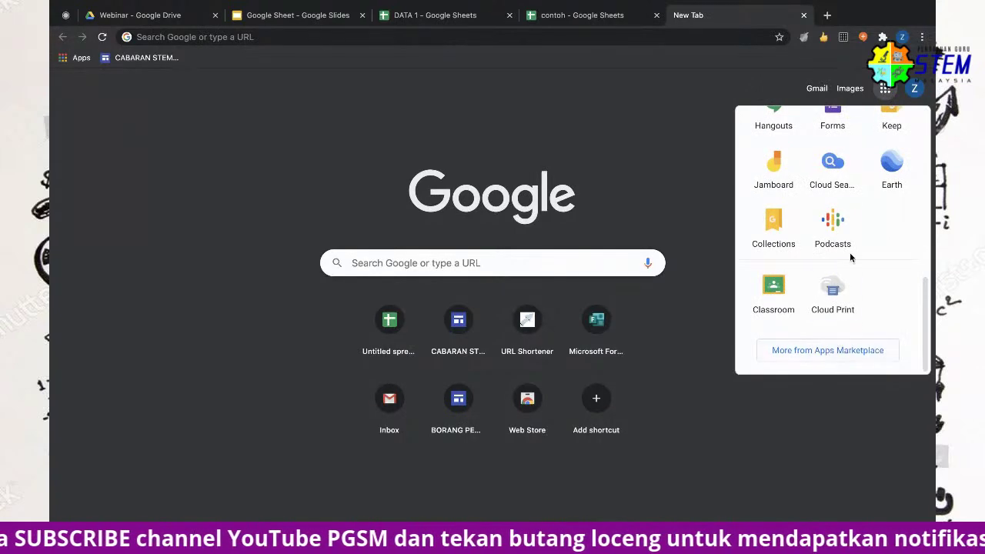
{"action": "scroll", "coordinate": [843, 209], "scroll_direction": "up", "scroll_amount": 4}
{"action": "scroll", "coordinate": [870, 189], "scroll_direction": "up", "scroll_amount": 3}
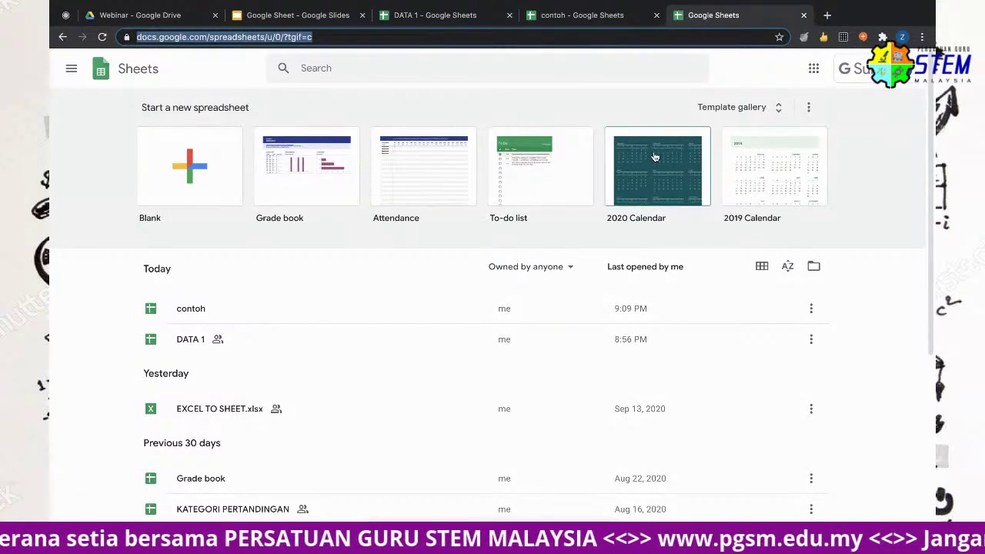
Browse through the Google Sheets template gallery
{"action": "left_click", "coordinate": [777, 113]}
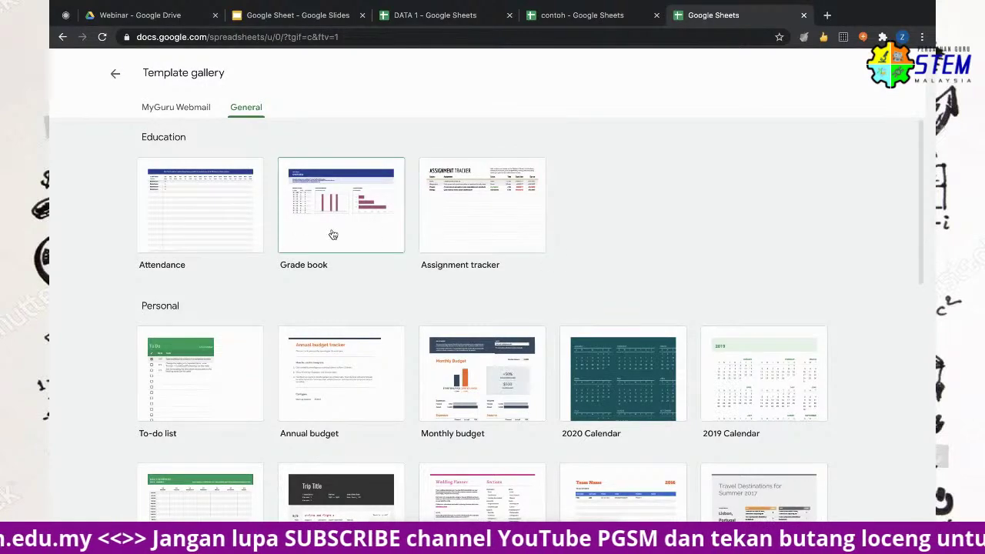
{"action": "scroll", "coordinate": [546, 257], "scroll_direction": "down", "scroll_amount": 1}
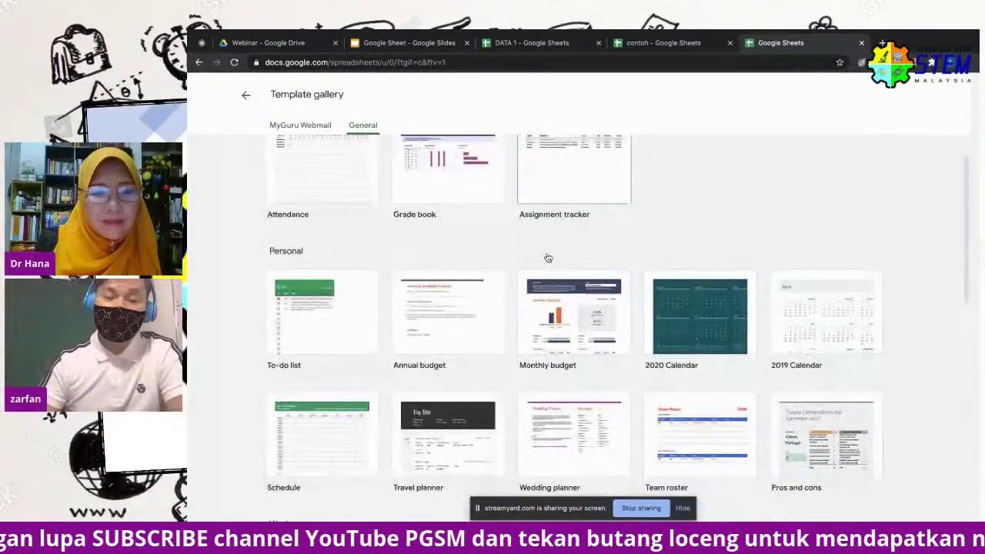
{"action": "scroll", "coordinate": [554, 262], "scroll_direction": "down", "scroll_amount": 2}
{"action": "scroll", "coordinate": [591, 274], "scroll_direction": "down", "scroll_amount": 2}
{"action": "scroll", "coordinate": [528, 288], "scroll_direction": "down", "scroll_amount": 2}
{"action": "scroll", "coordinate": [539, 280], "scroll_direction": "down", "scroll_amount": 1}
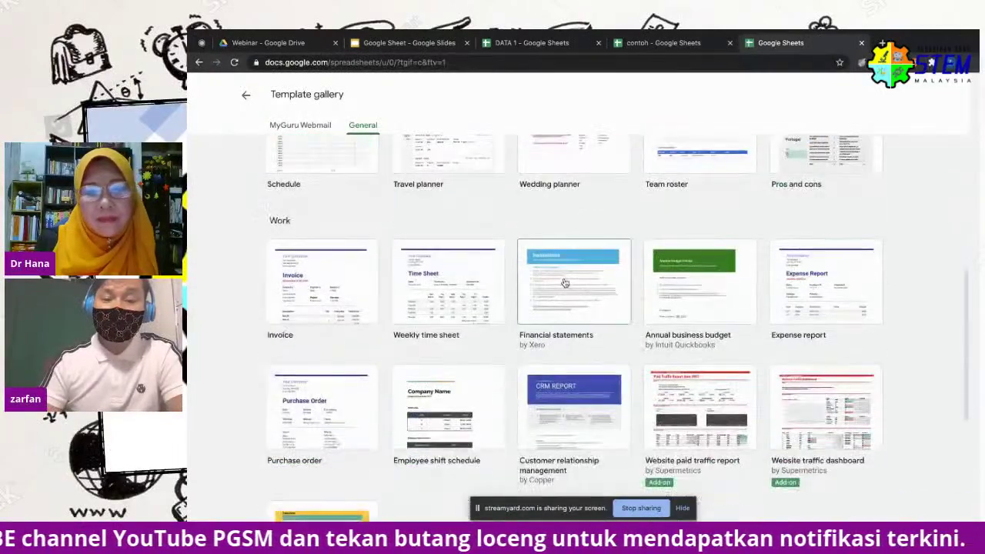
{"action": "scroll", "coordinate": [544, 282], "scroll_direction": "down", "scroll_amount": 2}
{"action": "scroll", "coordinate": [440, 300], "scroll_direction": "down", "scroll_amount": 2}
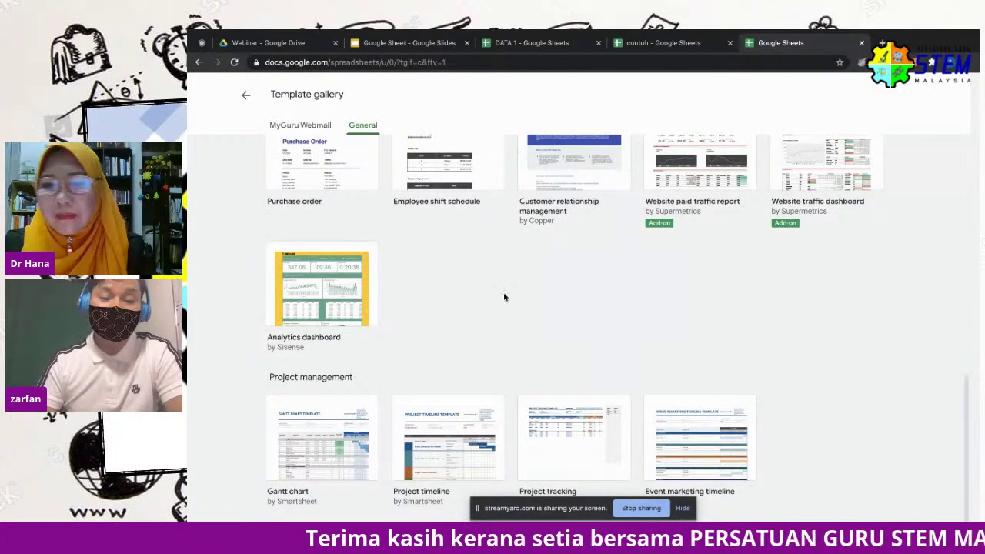
{"action": "scroll", "coordinate": [503, 295], "scroll_direction": "up", "scroll_amount": 10}
{"action": "scroll", "coordinate": [487, 288], "scroll_direction": "up", "scroll_amount": 3}
{"action": "scroll", "coordinate": [486, 289], "scroll_direction": "up", "scroll_amount": 1}
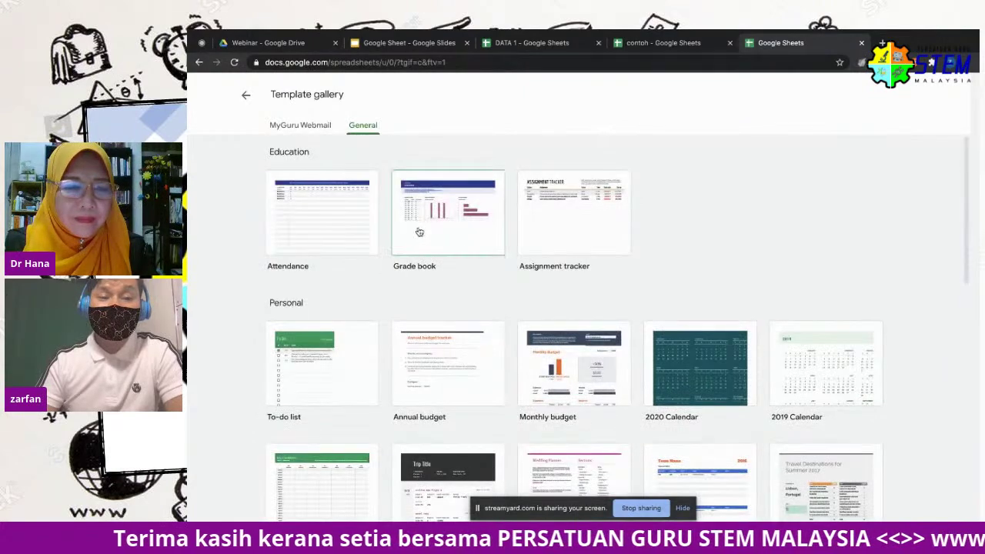
Return to the Sheets home page and open Google Drive from the apps grid
{"action": "left_click", "coordinate": [246, 94]}
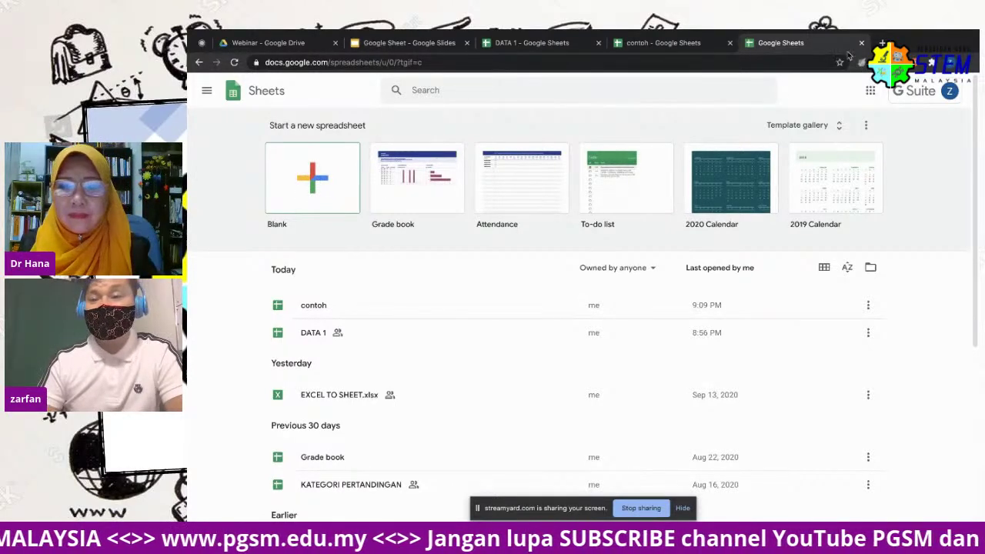
{"action": "left_click", "coordinate": [870, 90]}
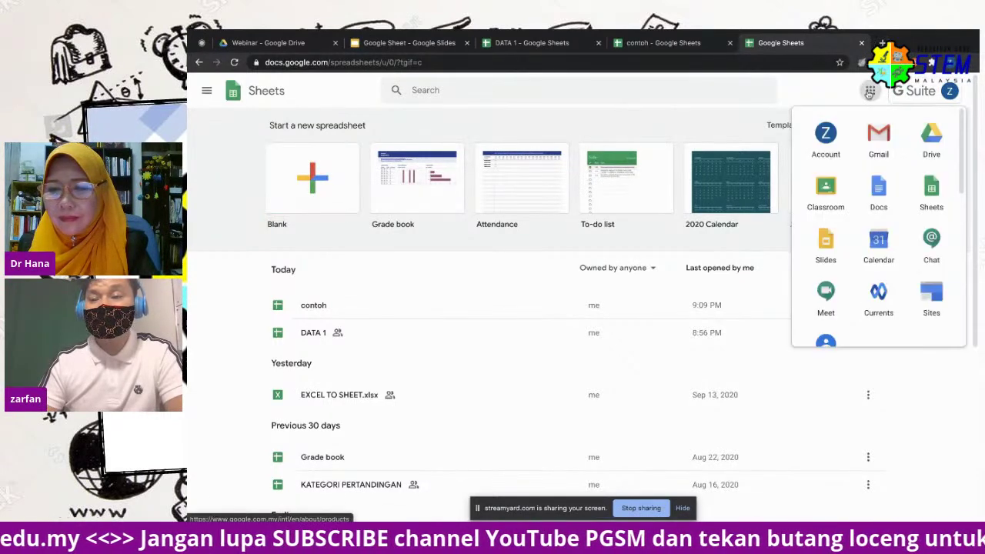
{"action": "left_click", "coordinate": [933, 139]}
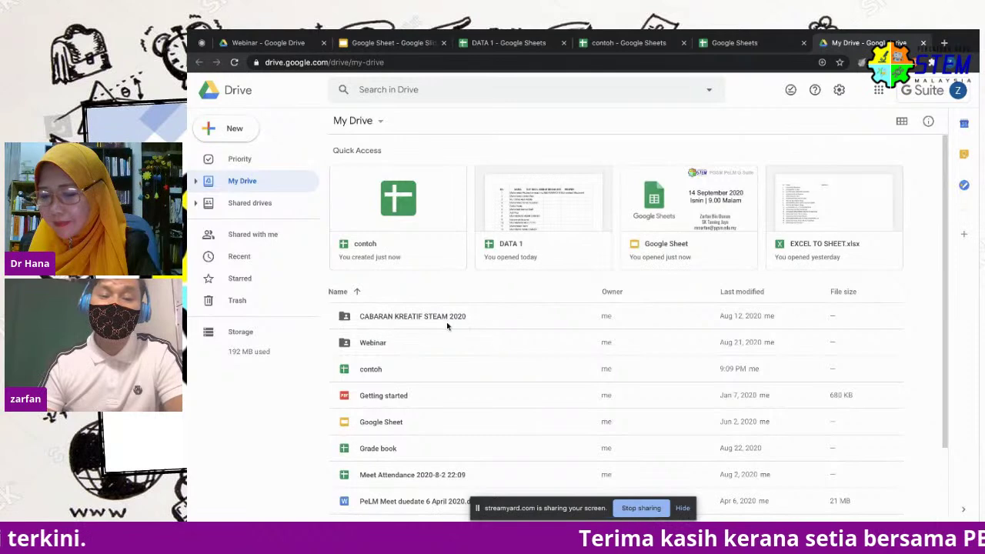
Open the Webinar folder and view the new-spreadsheet options without creating anything
{"action": "double_click", "coordinate": [374, 346]}
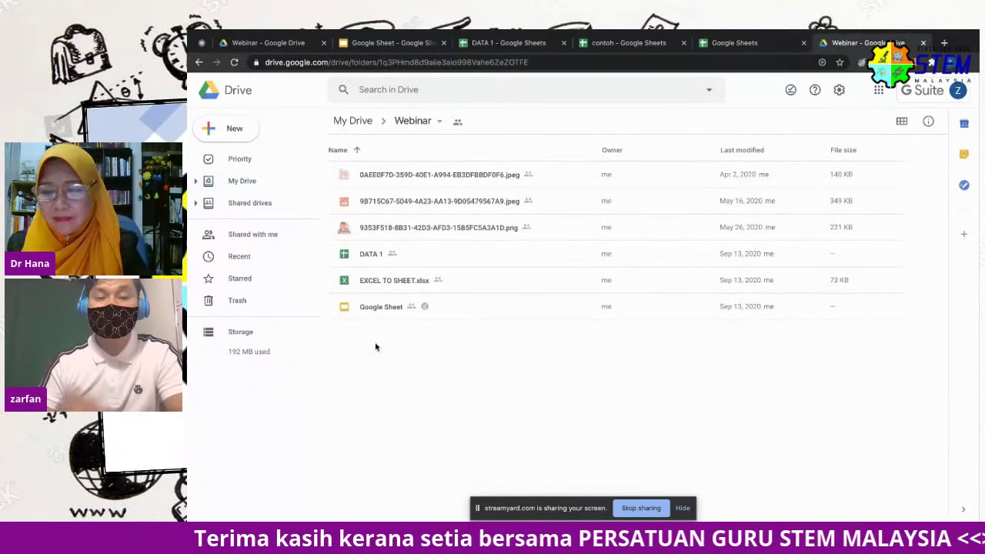
{"action": "left_click", "coordinate": [235, 129]}
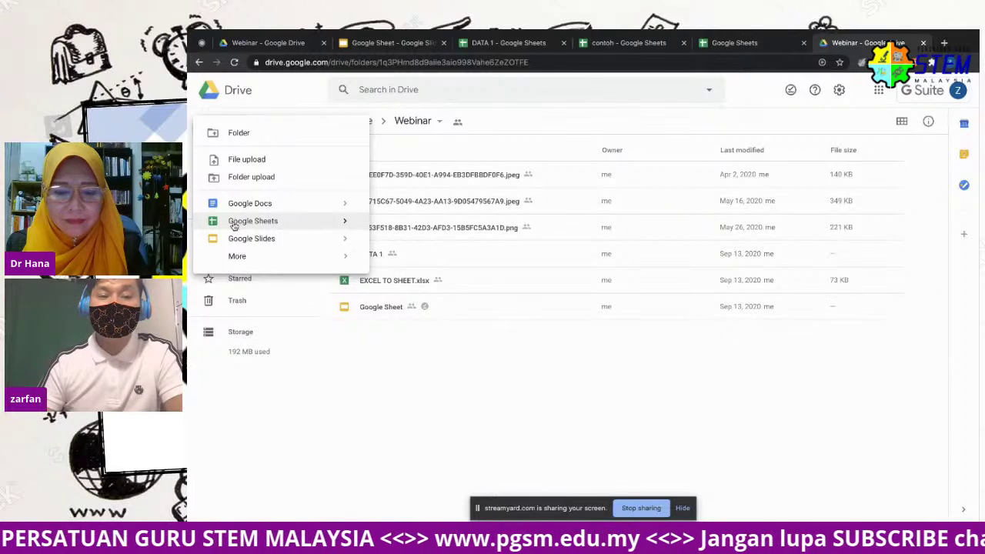
{"action": "left_click", "coordinate": [344, 223]}
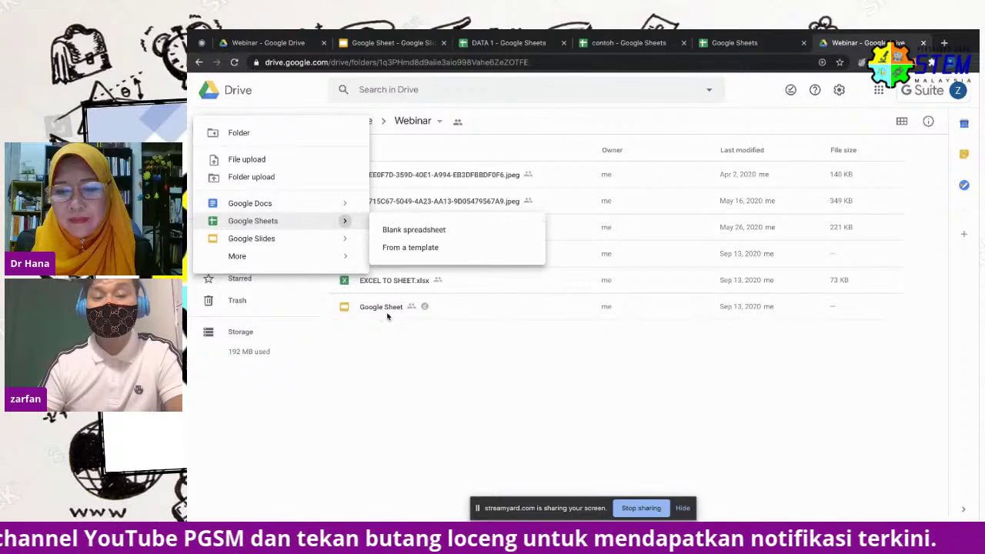
{"action": "left_click", "coordinate": [385, 347]}
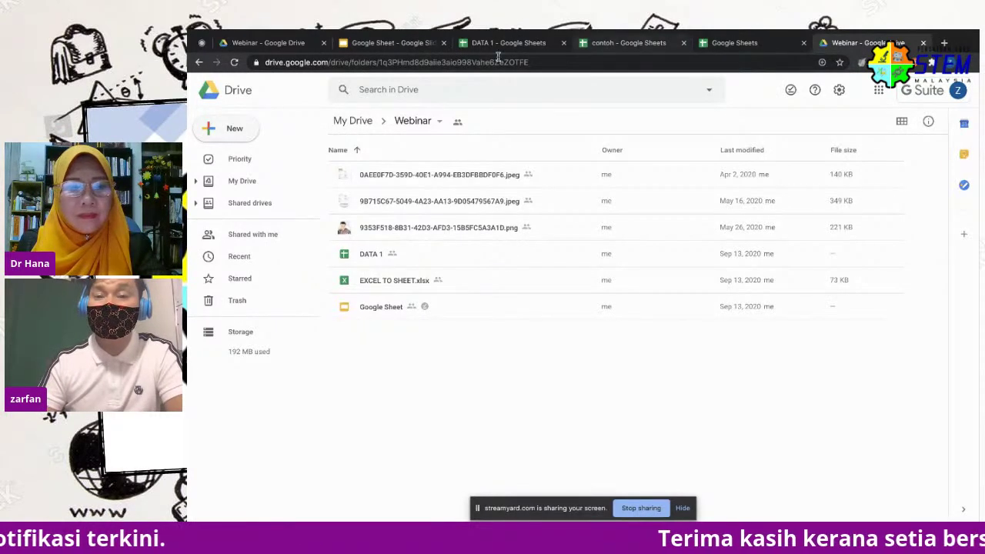
Back in My Drive, select the contoh spreadsheet and dismiss its right-click menu
{"action": "left_click", "coordinate": [356, 123]}
{"action": "scroll", "coordinate": [391, 322], "scroll_direction": "down", "scroll_amount": 2}
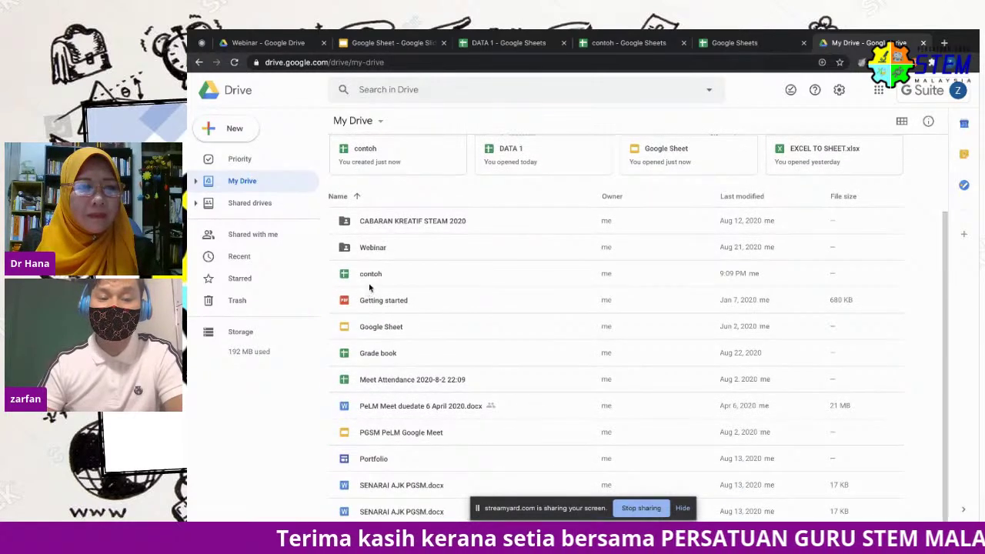
{"action": "left_click", "coordinate": [372, 279]}
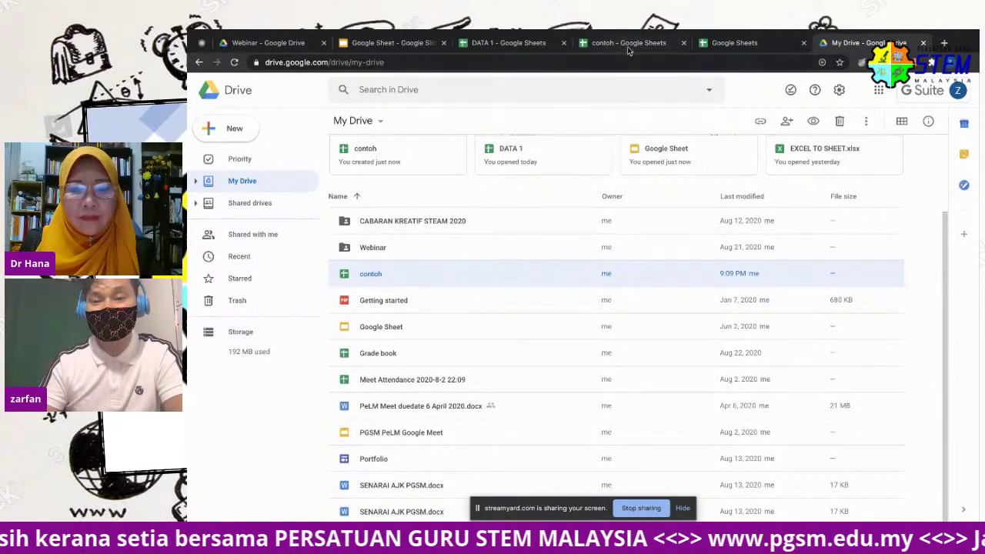
{"action": "right_click", "coordinate": [381, 277]}
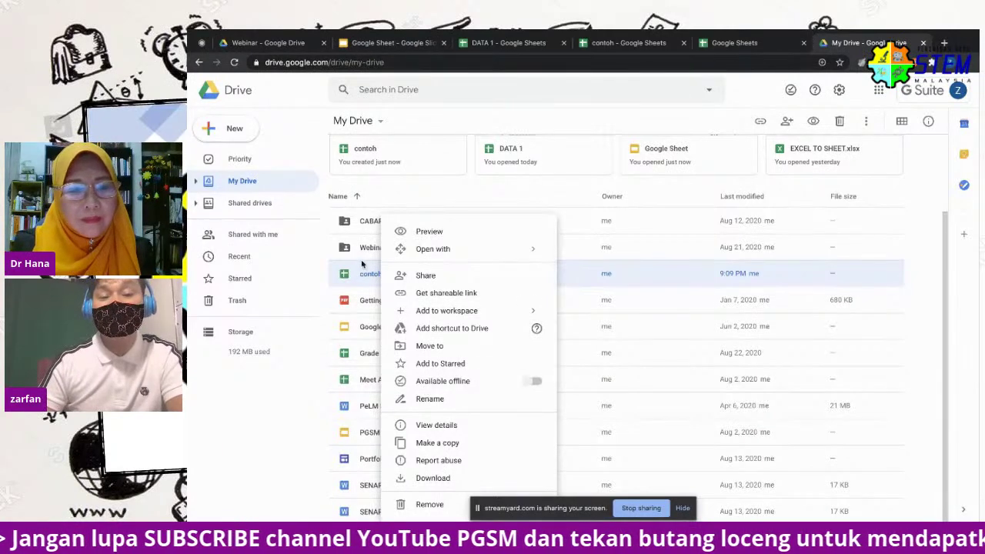
{"action": "left_click", "coordinate": [368, 254]}
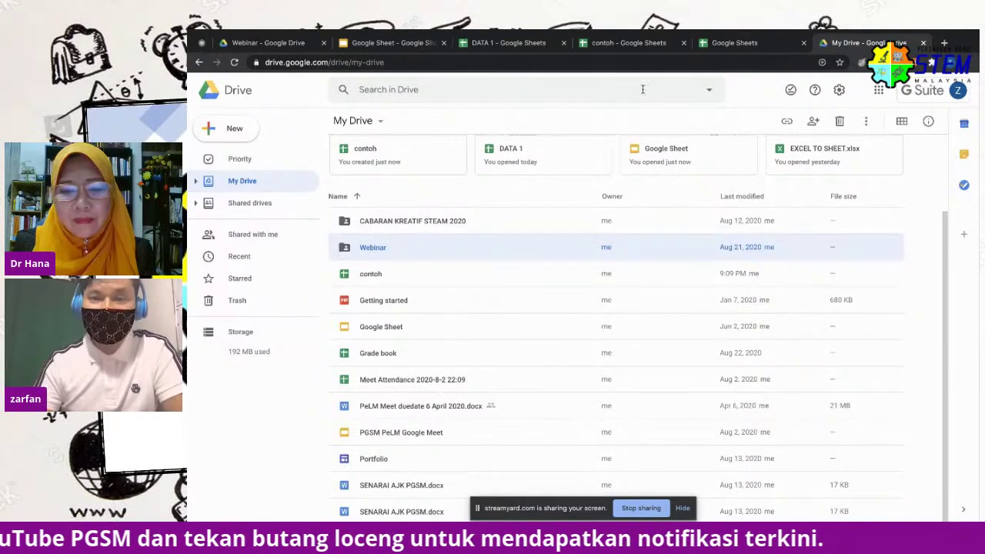
Cycle through the open Sheets, contoh and DATA 1 tabs to the Class Objectives presentation
{"action": "left_click", "coordinate": [739, 40]}
{"action": "left_click", "coordinate": [658, 43]}
{"action": "left_click", "coordinate": [527, 44]}
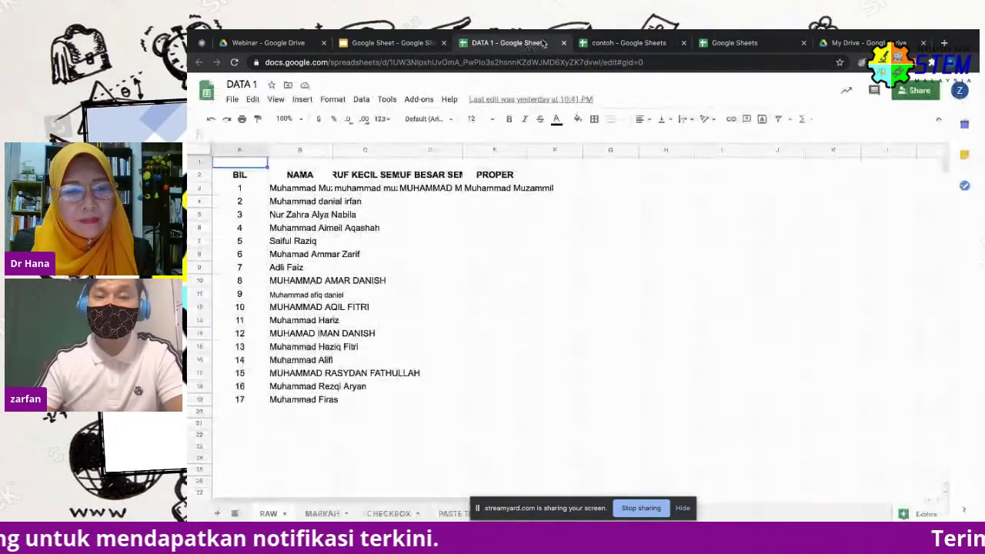
{"action": "left_click", "coordinate": [411, 45]}
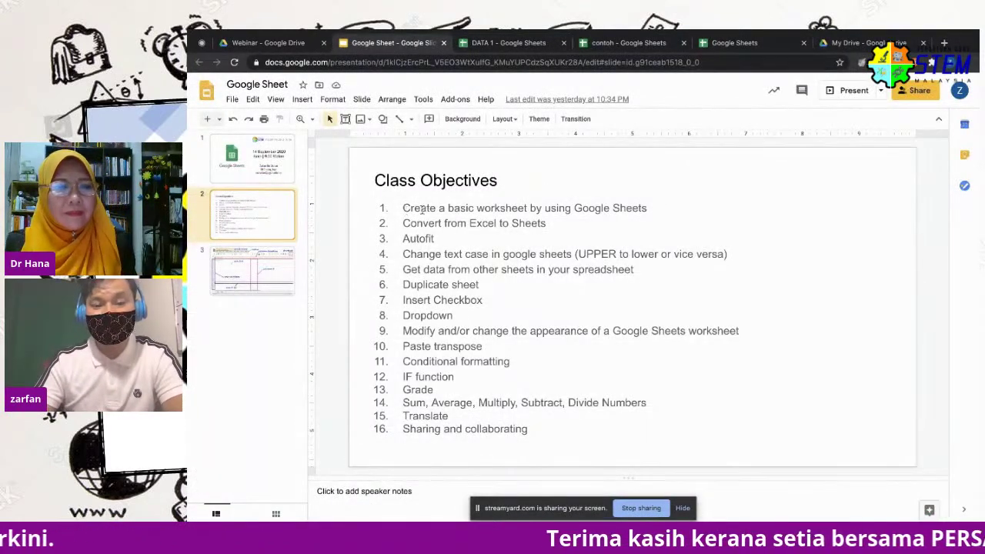
Highlight the first two class objectives, then return to the Webinar folder
{"action": "left_click_drag", "start_coordinate": [405, 208], "coordinate": [647, 210]}
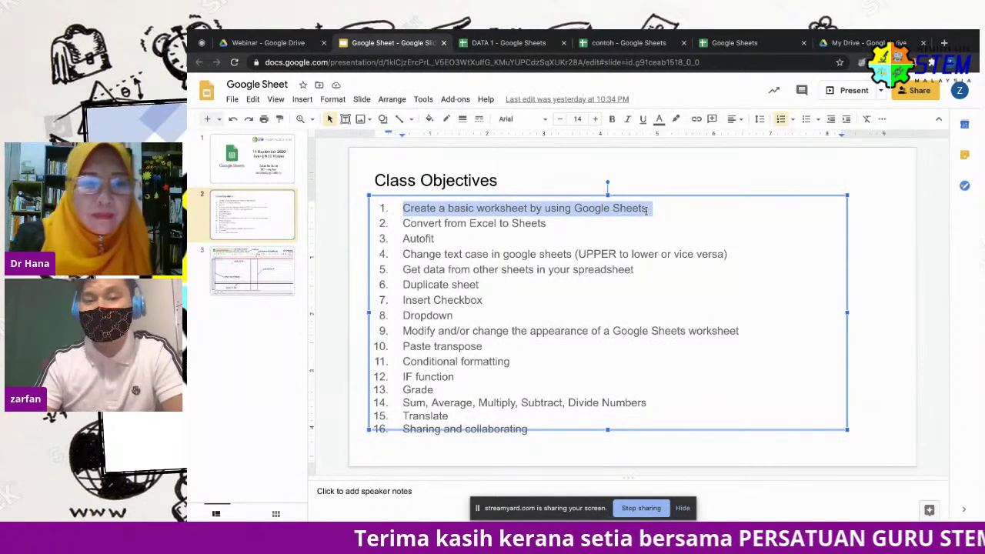
{"action": "left_click", "coordinate": [691, 224]}
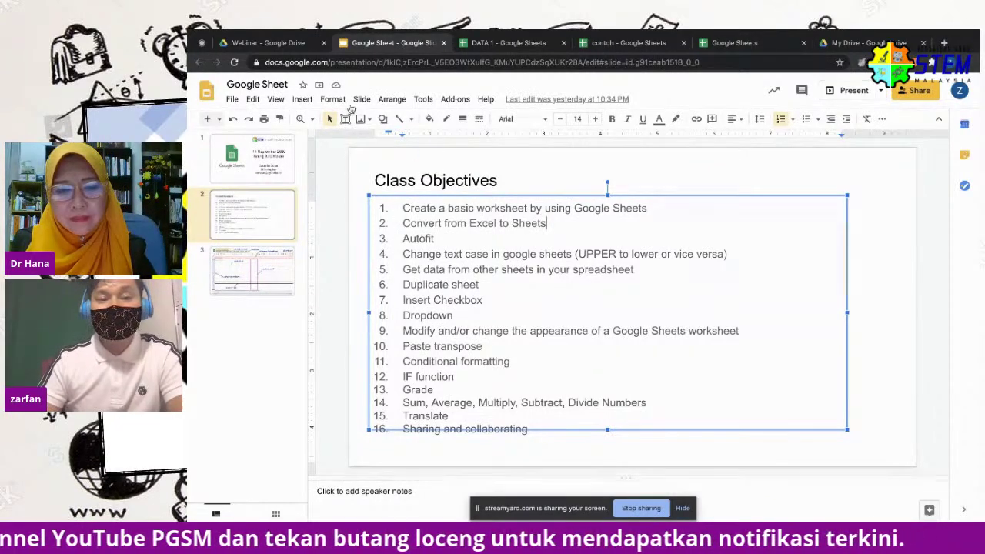
{"action": "left_click", "coordinate": [281, 43]}
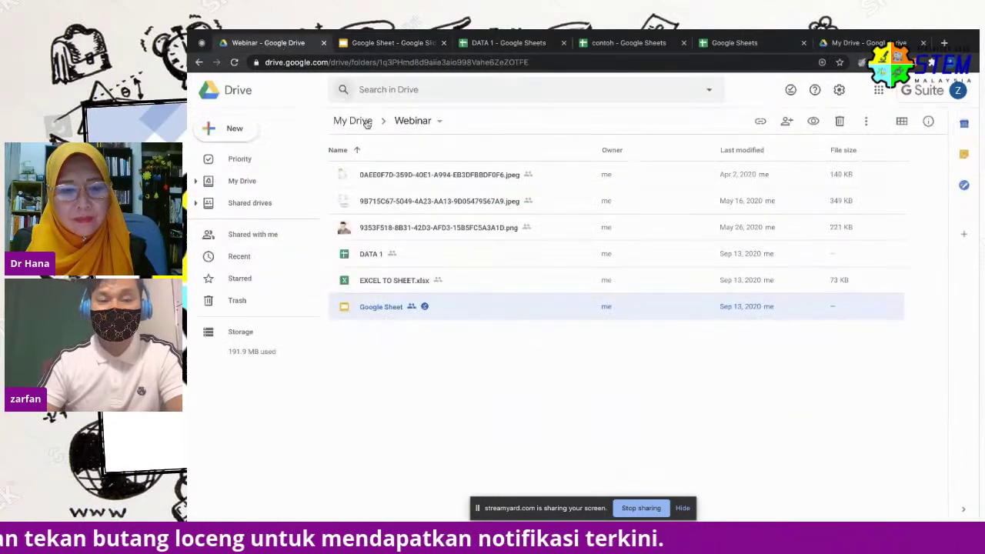
Preview EXCEL TO SHEET.xlsx from the Webinar folder and open it with Google Sheets
{"action": "left_click", "coordinate": [389, 281]}
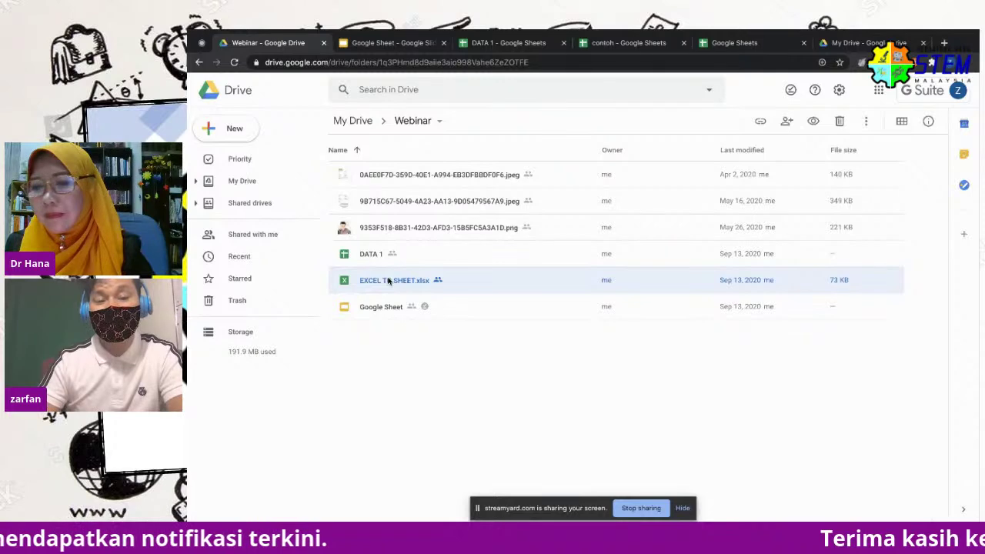
{"action": "double_click", "coordinate": [388, 282]}
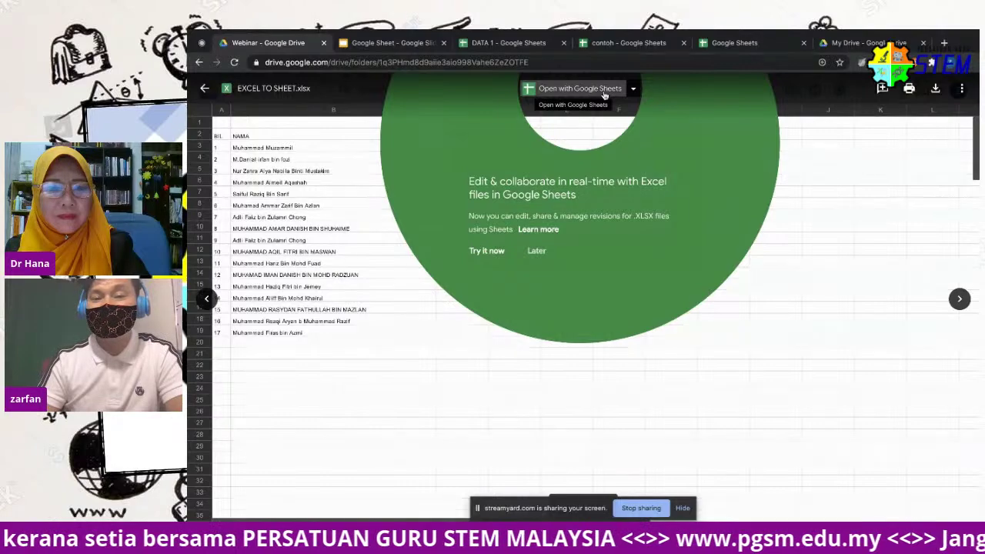
{"action": "left_click", "coordinate": [634, 91]}
{"action": "left_click", "coordinate": [605, 92]}
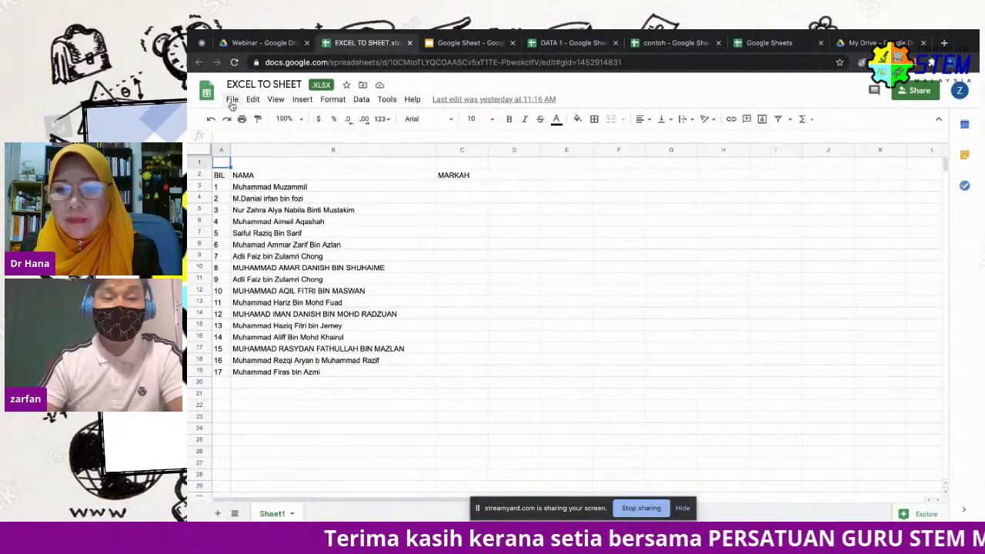
Save the Excel file as a Google Sheets file and close the xlsx preview in Drive
{"action": "left_click", "coordinate": [232, 100]}
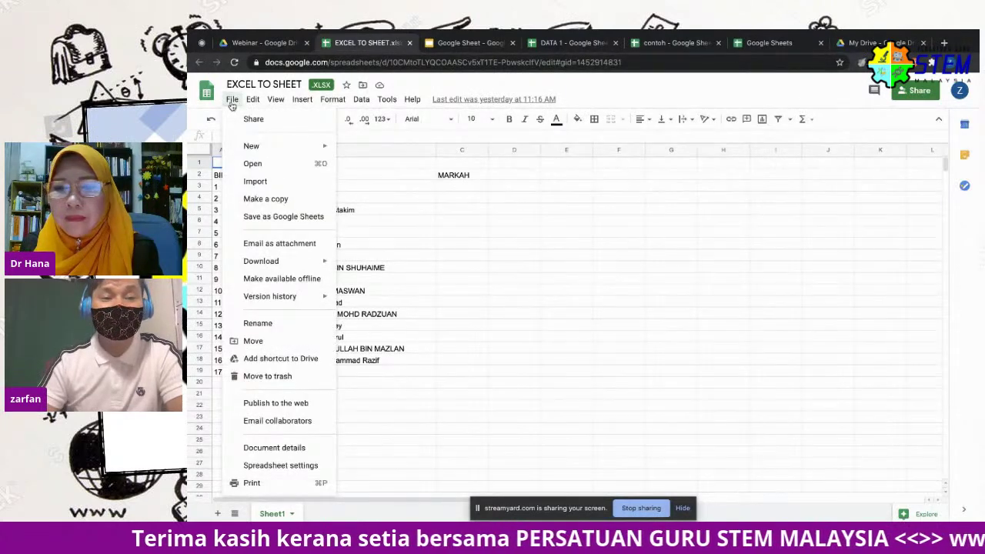
{"action": "left_click", "coordinate": [264, 220]}
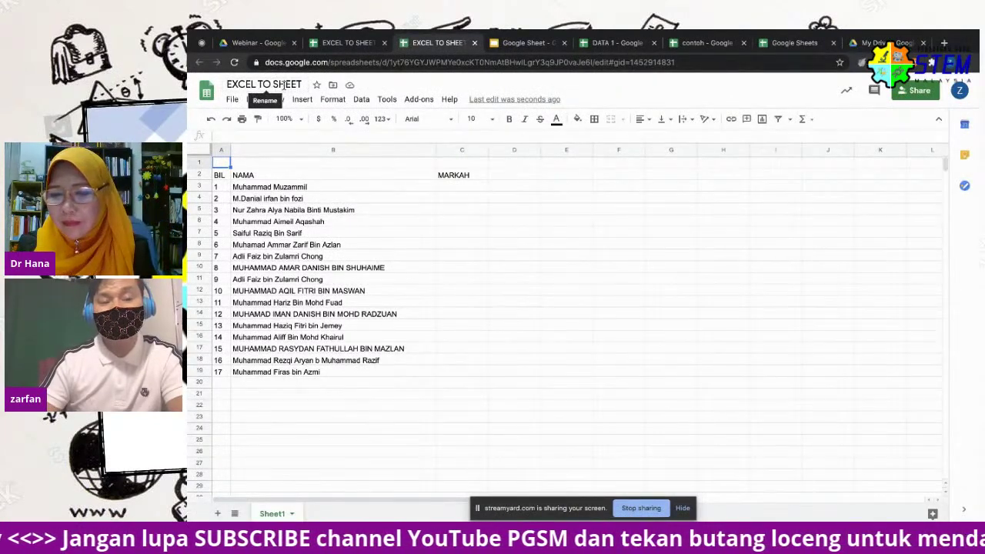
{"action": "left_click", "coordinate": [259, 42]}
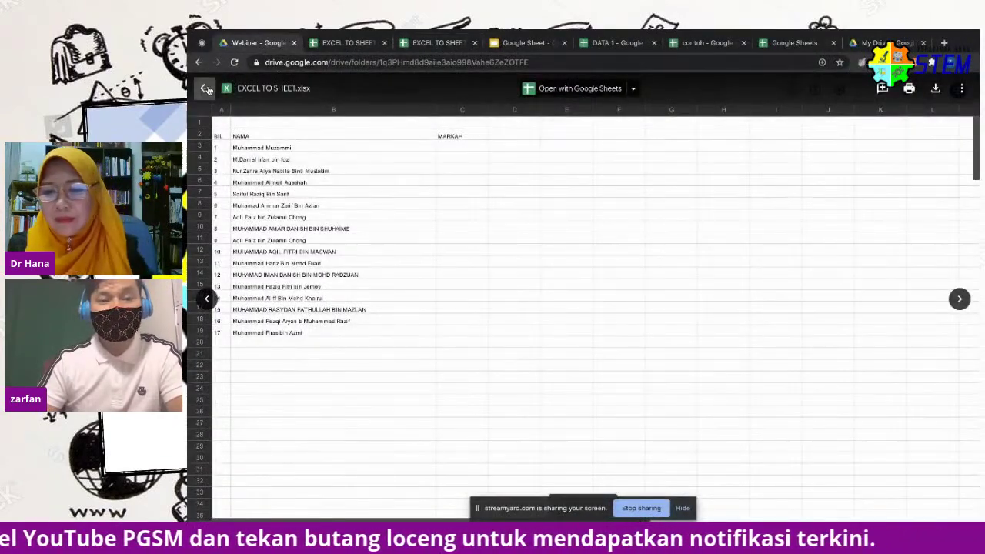
{"action": "left_click", "coordinate": [206, 89]}
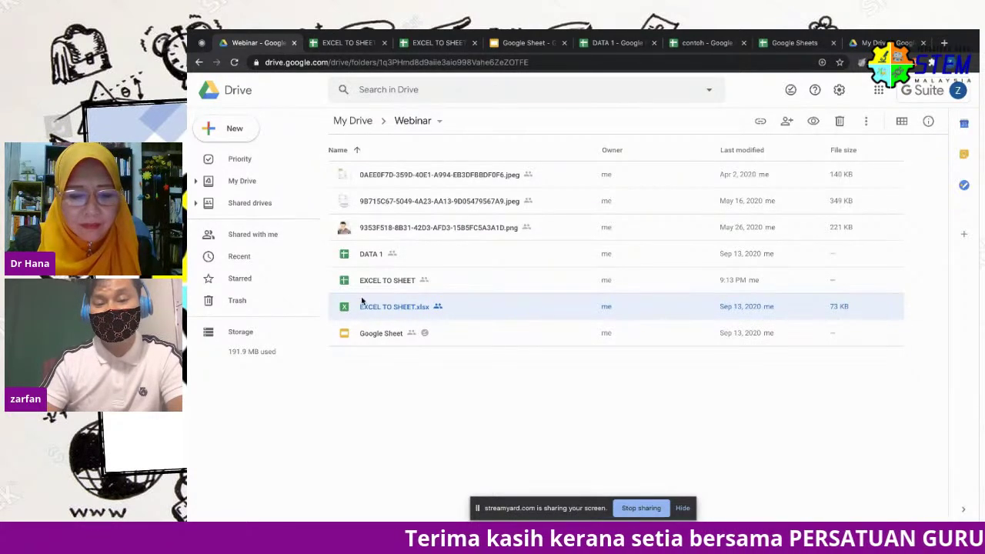
Close the extra EXCEL TO SHEET tabs and open the converted copy from the Webinar folder
{"action": "left_click", "coordinate": [440, 42]}
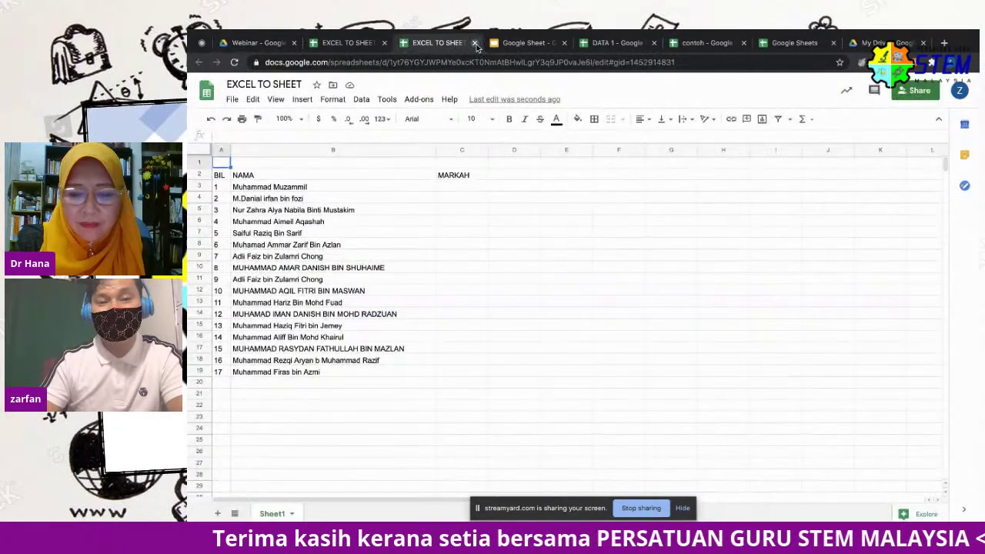
{"action": "left_click", "coordinate": [474, 43]}
{"action": "left_click", "coordinate": [384, 42]}
{"action": "left_click", "coordinate": [259, 44]}
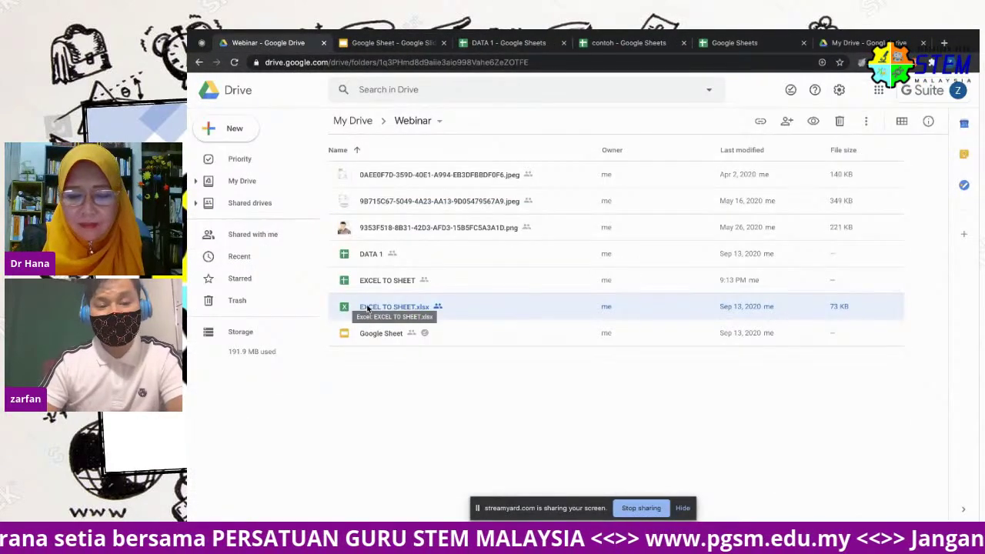
{"action": "left_click", "coordinate": [390, 284]}
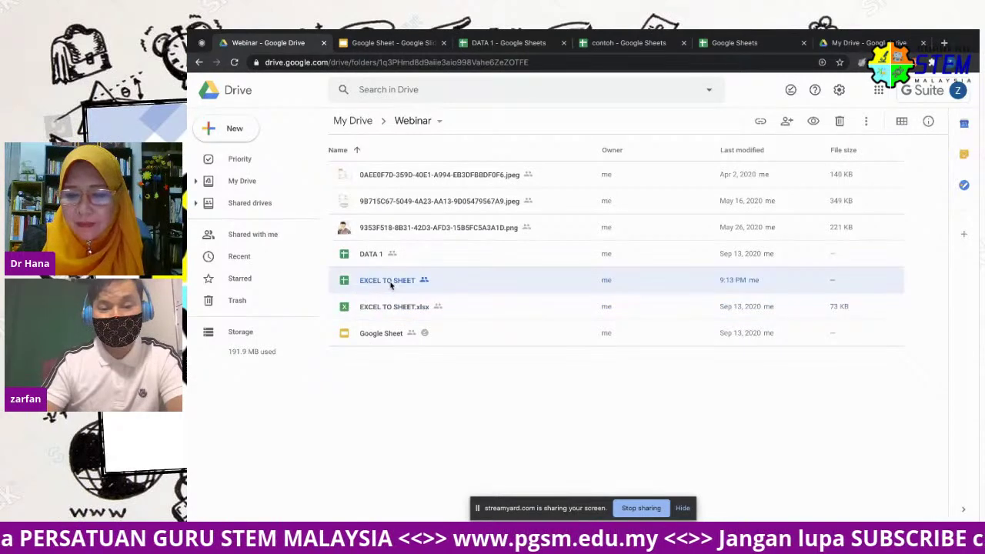
{"action": "double_click", "coordinate": [390, 283]}
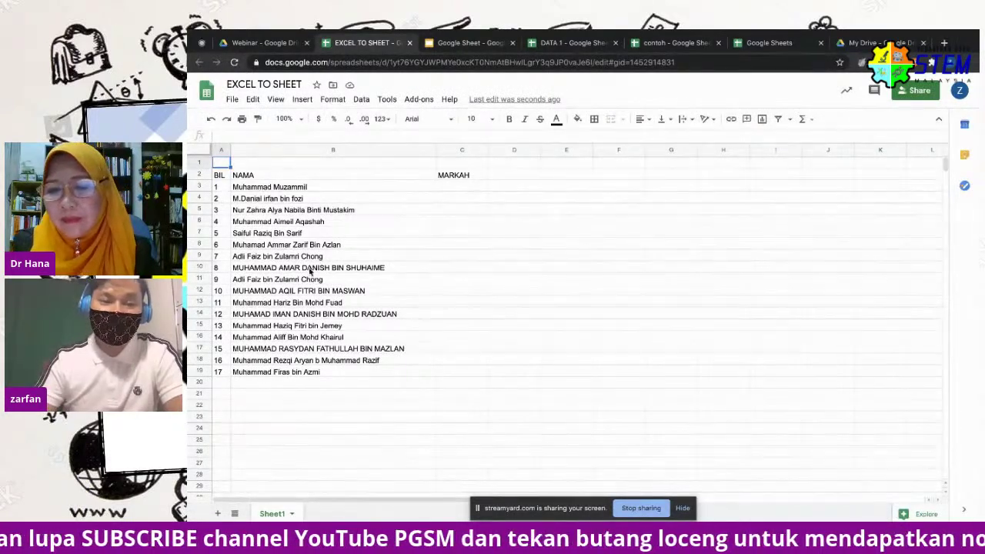
{"action": "left_click", "coordinate": [261, 42]}
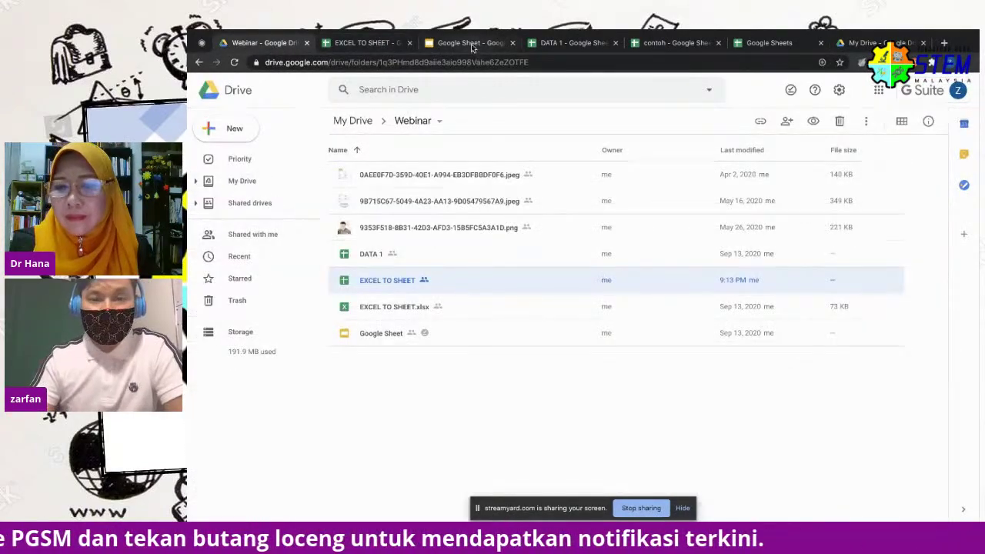
Check the Class Objectives slide, then return to the EXCEL TO SHEET spreadsheet
{"action": "left_click", "coordinate": [468, 42]}
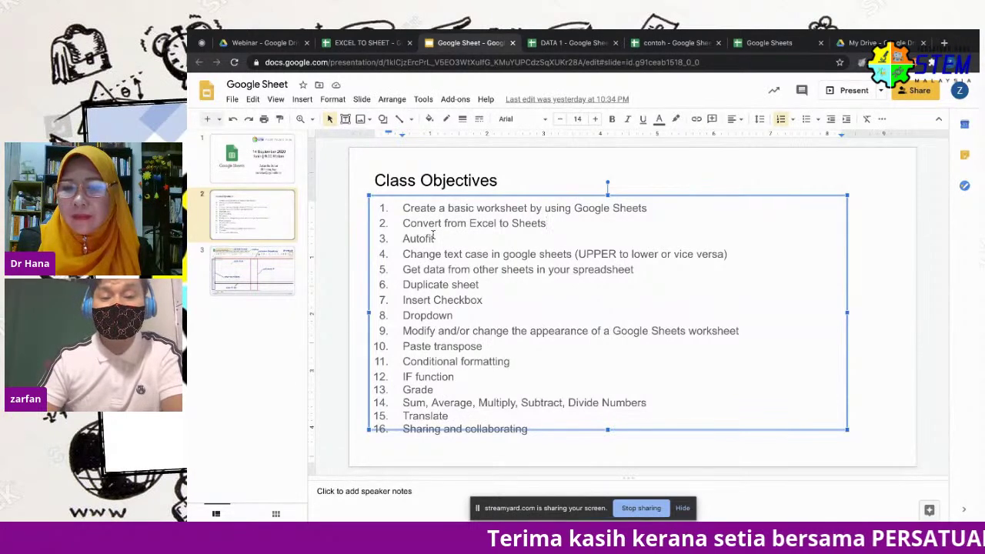
{"action": "left_click", "coordinate": [368, 43]}
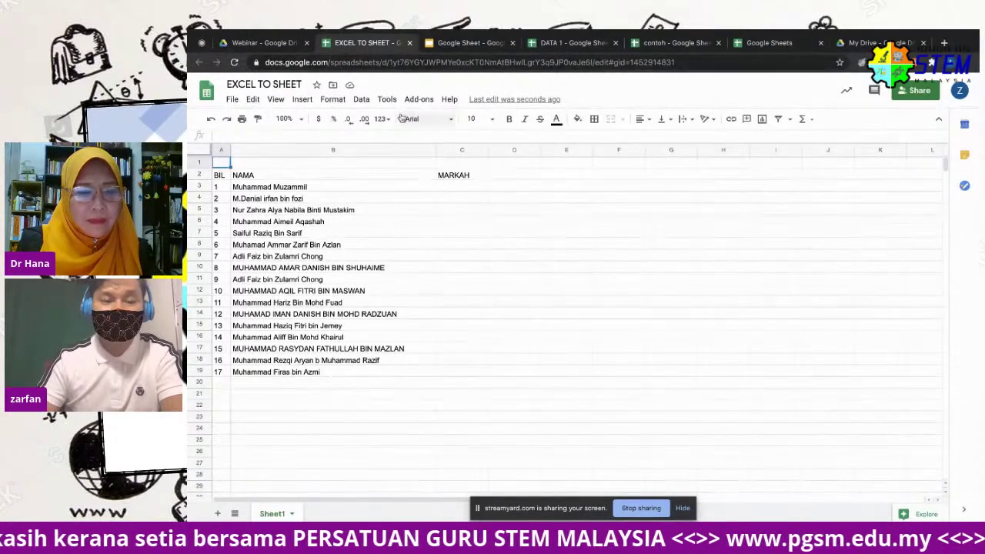
In DATA 1, check the MARKAH sheet, then narrow RAW column A to fit the BIL numbers
{"action": "left_click", "coordinate": [556, 44]}
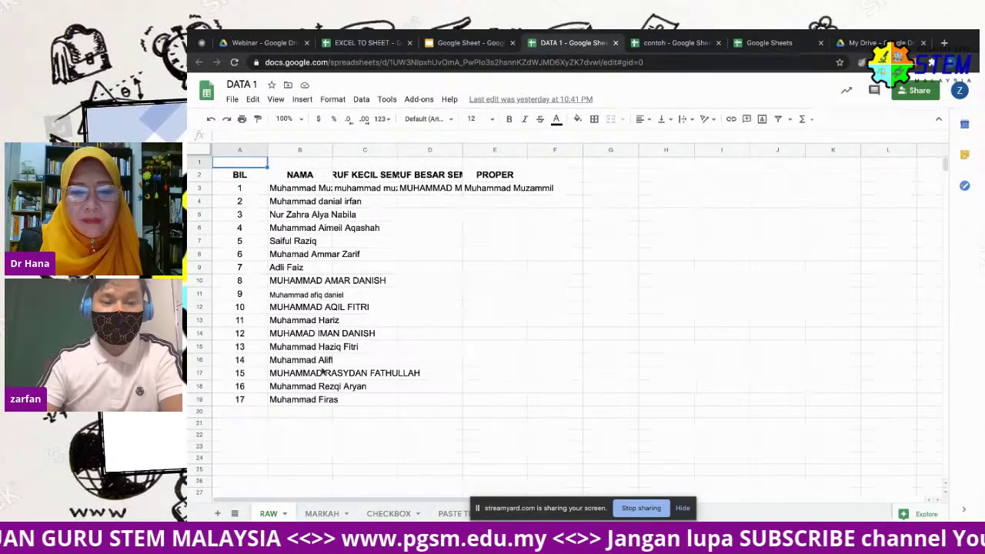
{"action": "left_click", "coordinate": [322, 513]}
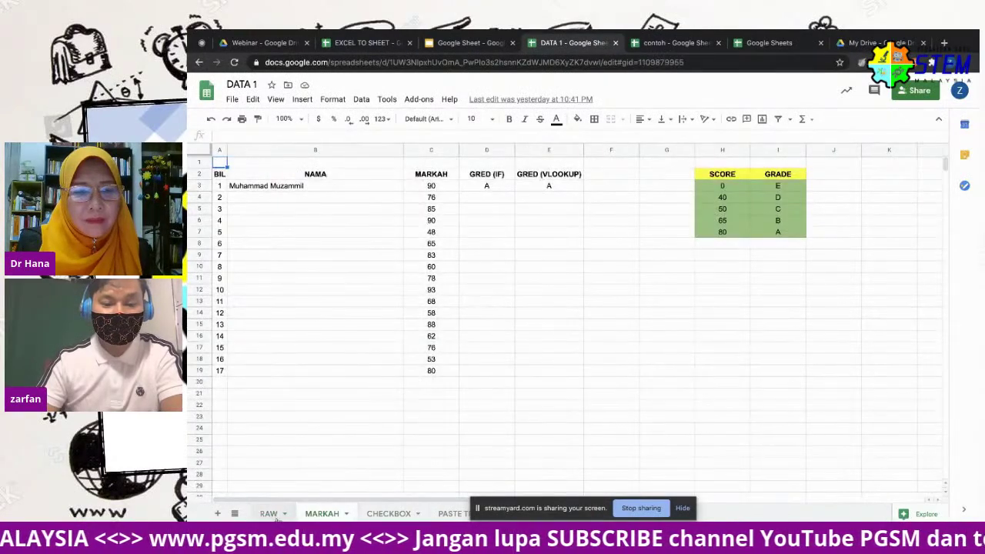
{"action": "left_click", "coordinate": [271, 514]}
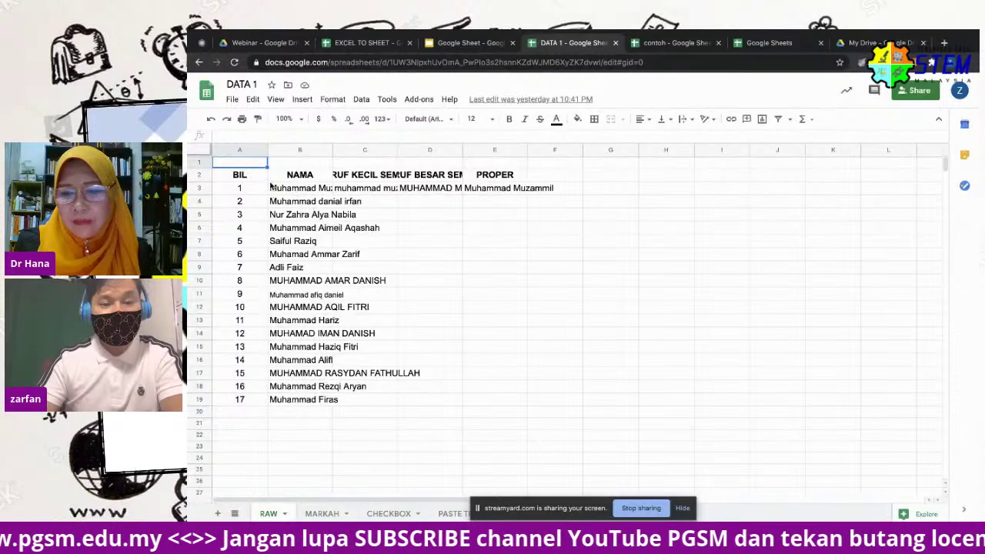
{"action": "left_click", "coordinate": [433, 42]}
{"action": "left_click", "coordinate": [554, 43]}
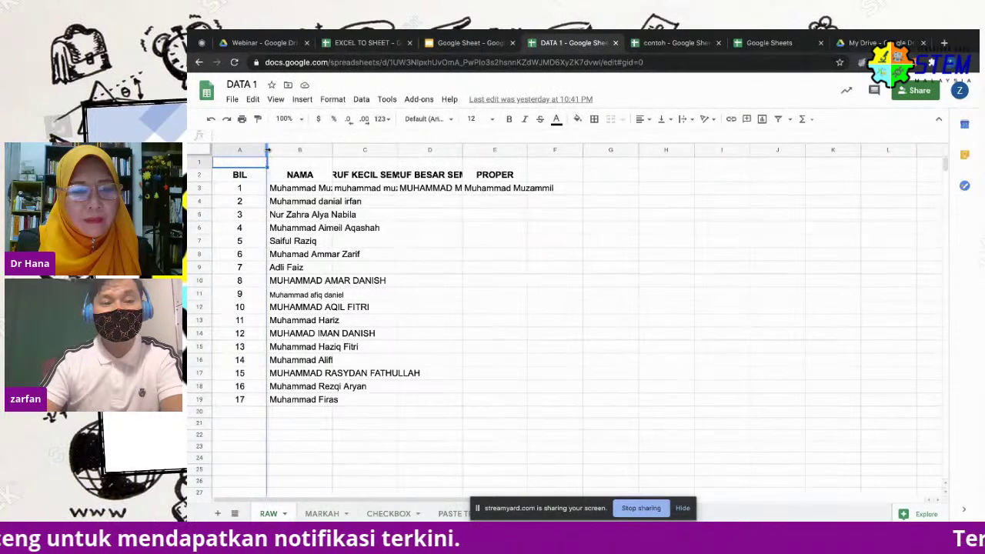
{"action": "left_click_drag", "start_coordinate": [268, 150], "coordinate": [231, 150]}
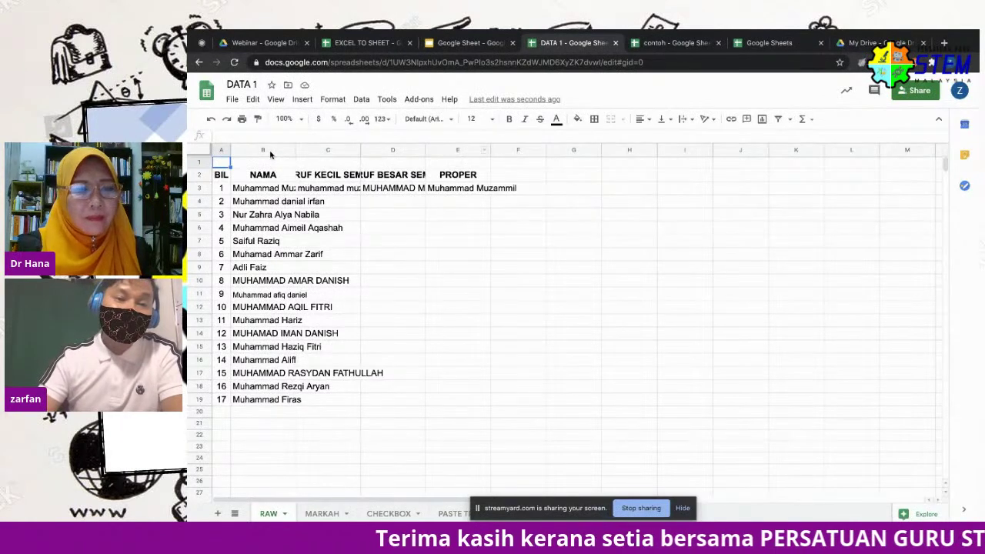
Resize RAW columns B through E using the Fit to data option
{"action": "left_click_drag", "start_coordinate": [270, 150], "coordinate": [478, 148]}
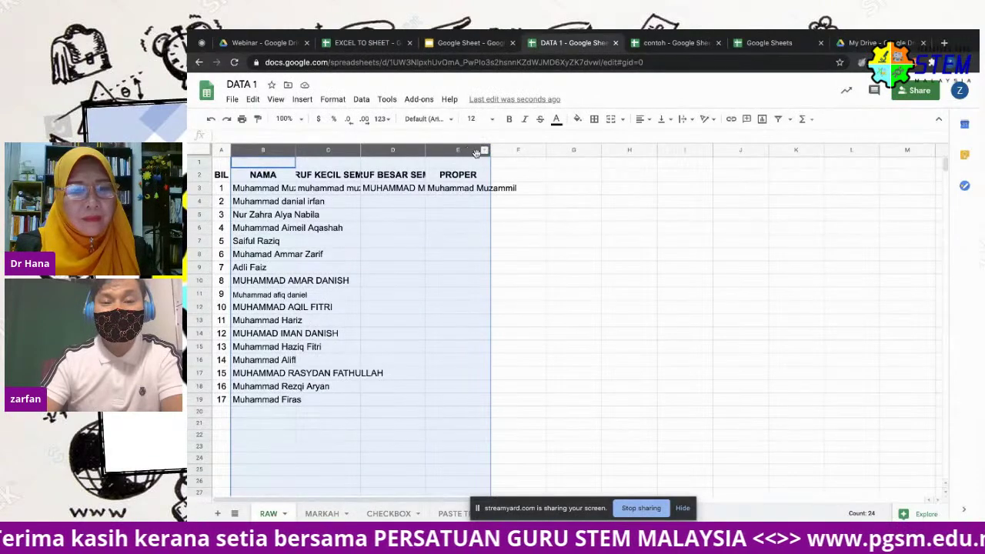
{"action": "right_click", "coordinate": [471, 184]}
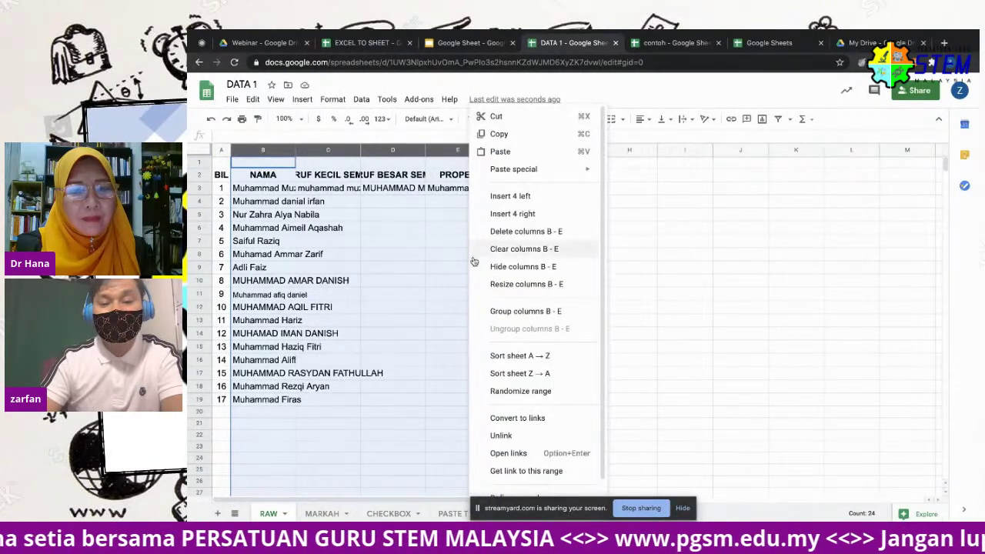
{"action": "left_click", "coordinate": [500, 284]}
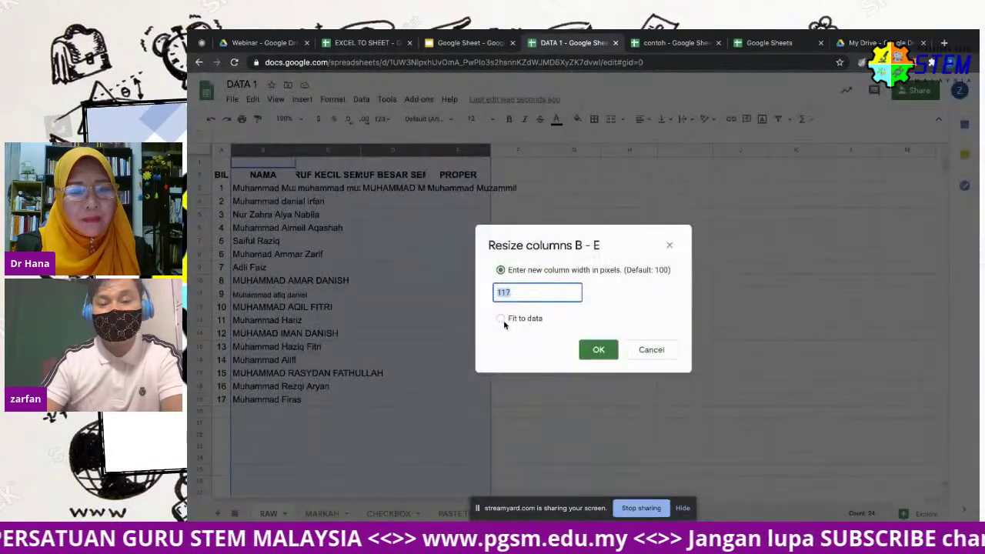
{"action": "left_click", "coordinate": [651, 349]}
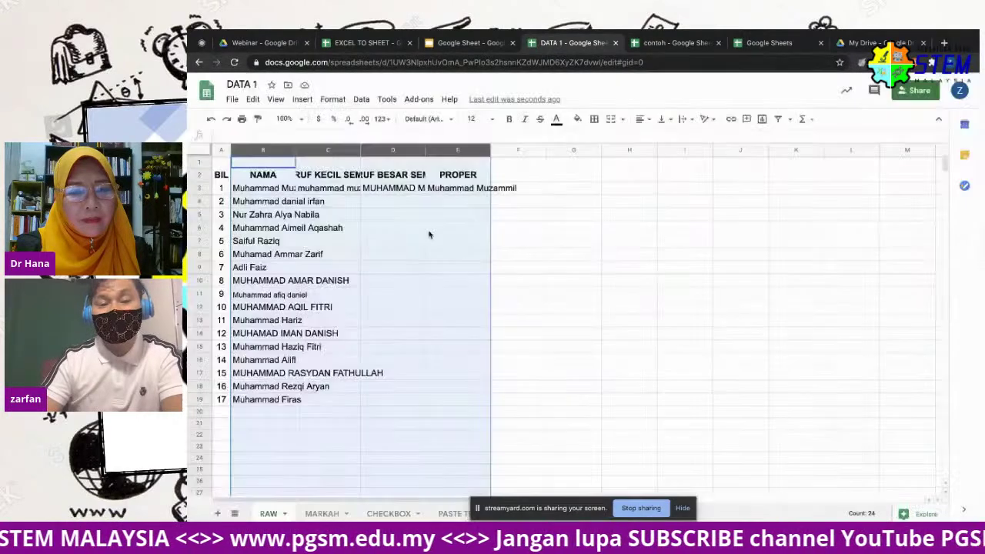
{"action": "right_click", "coordinate": [439, 191]}
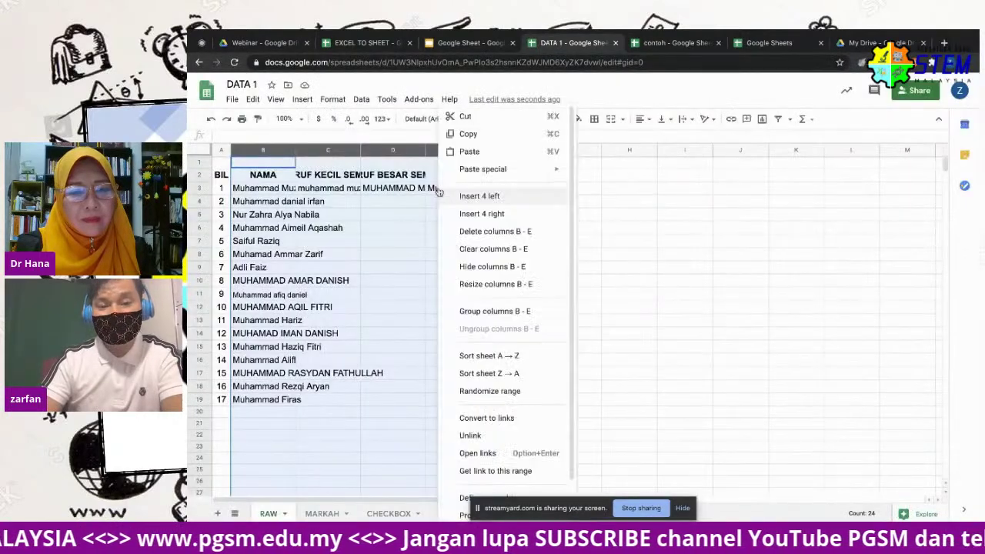
{"action": "left_click", "coordinate": [488, 285]}
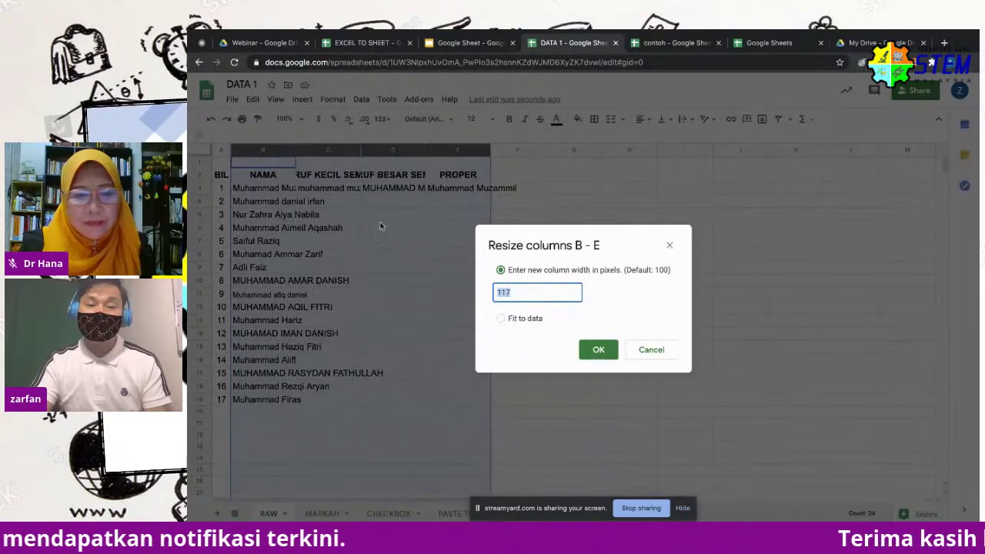
{"action": "left_click", "coordinate": [501, 318]}
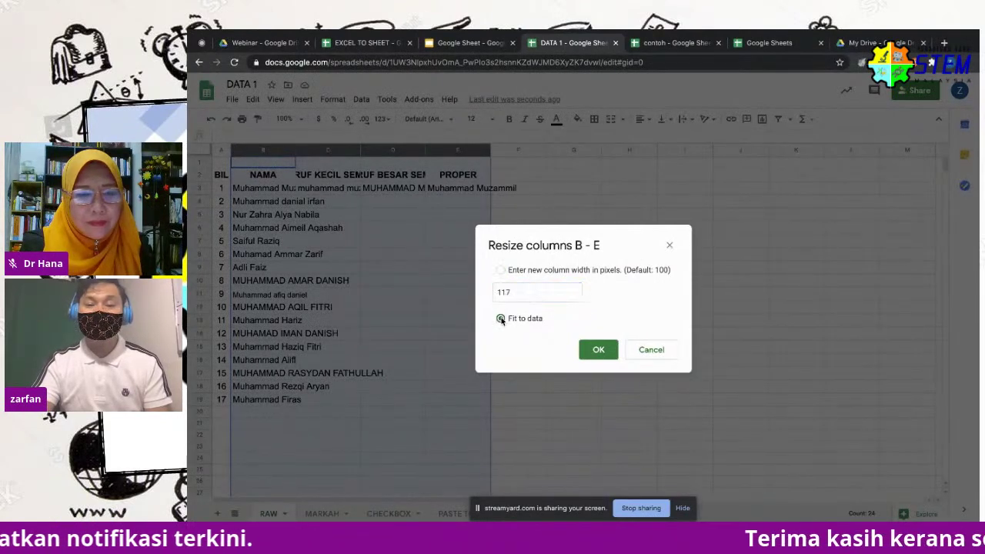
{"action": "left_click", "coordinate": [594, 350]}
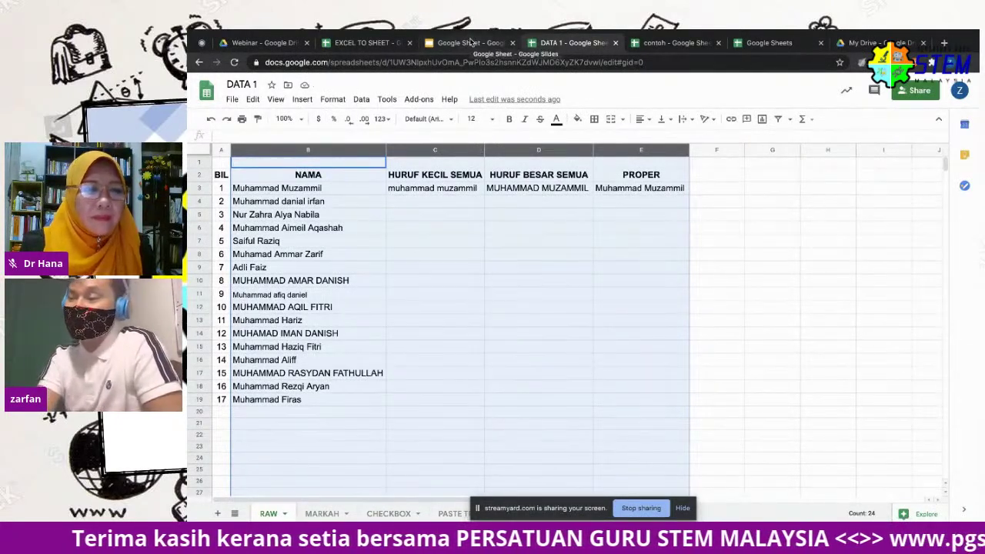
Present the Google Sheet deck full screen, showing slide 3's labelled spreadsheet diagram
{"action": "left_click", "coordinate": [471, 42]}
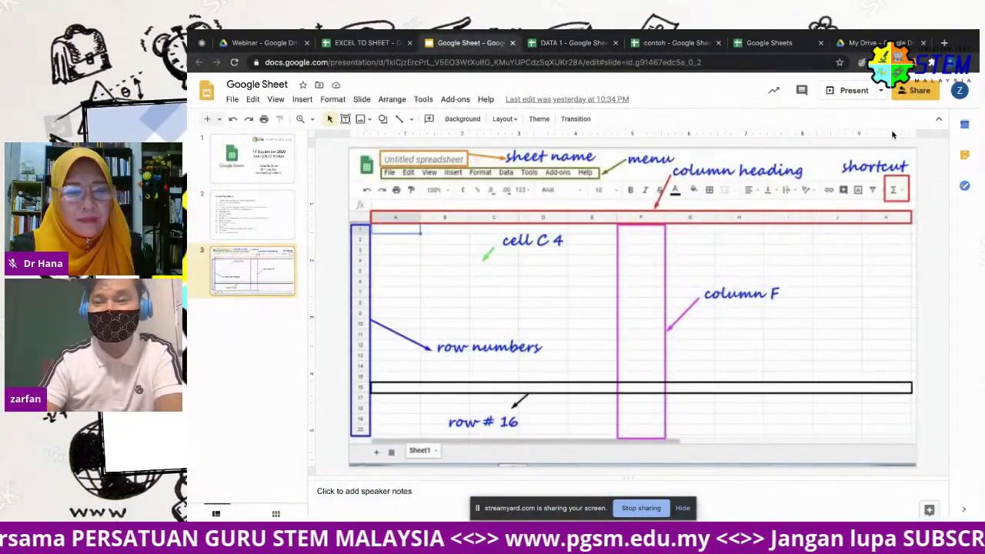
{"action": "left_click", "coordinate": [840, 92]}
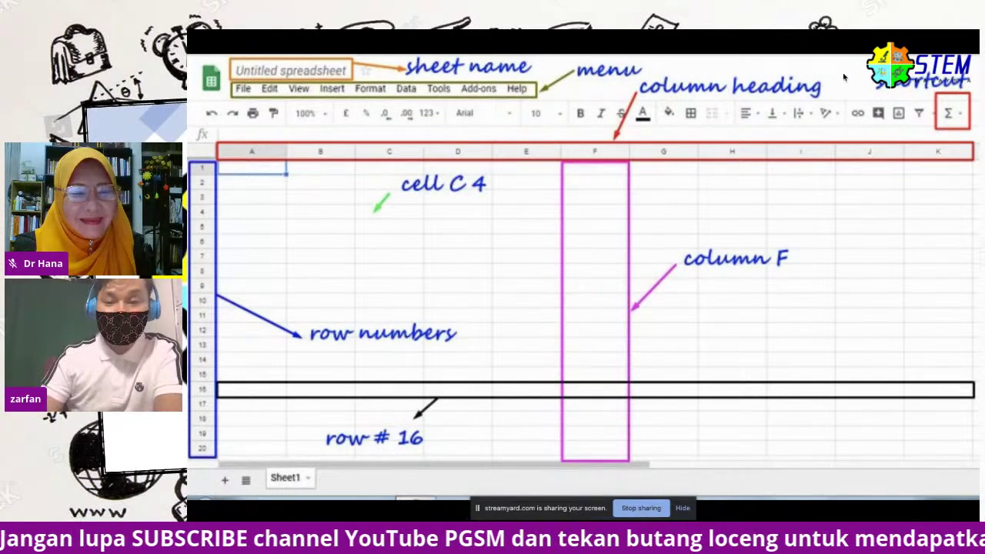
{"action": "mouse_move", "coordinate": [458, 346]}
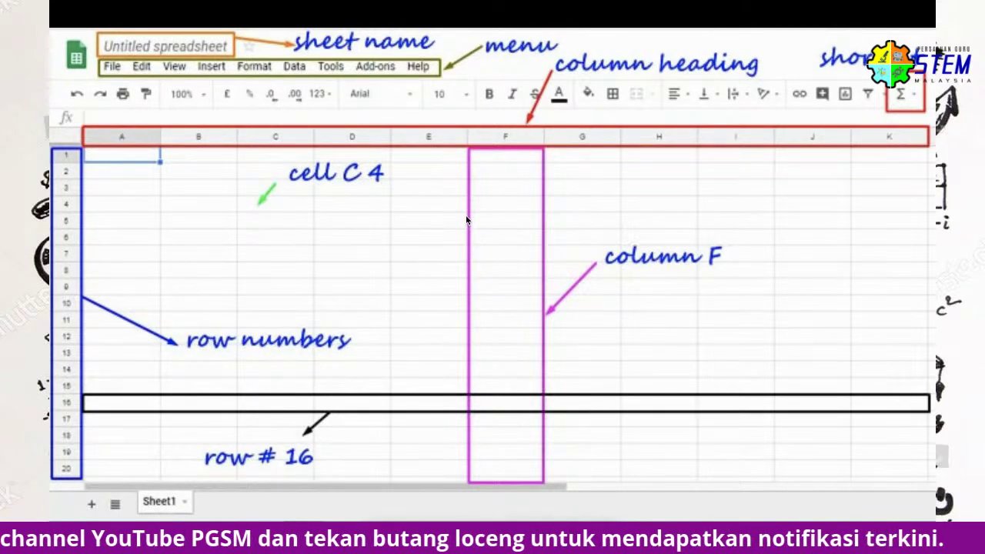
Exit presenting, view the Class Objectives slide, and return to the DATA 1 spreadsheet
{"action": "key", "text": "Escape"}
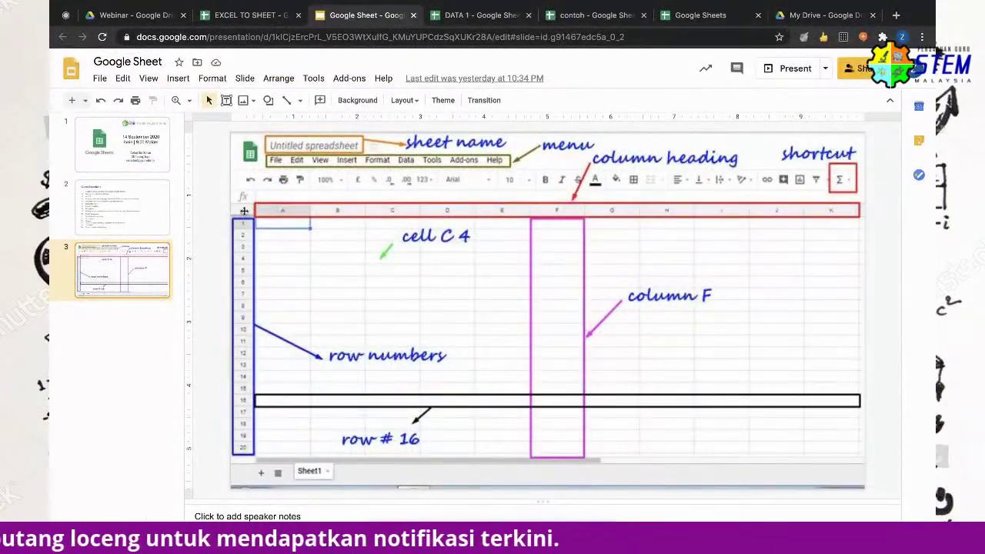
{"action": "left_click", "coordinate": [142, 204]}
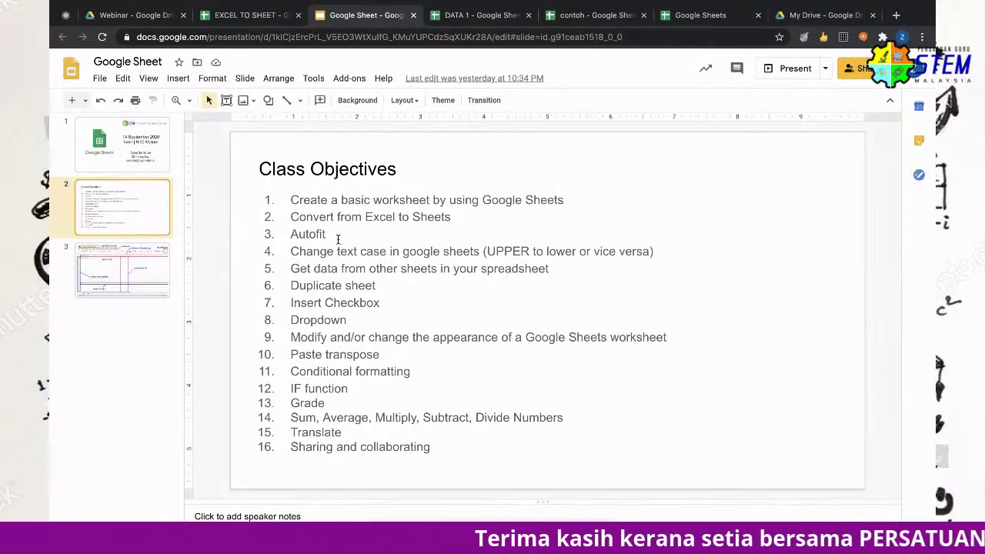
{"action": "left_click", "coordinate": [469, 16]}
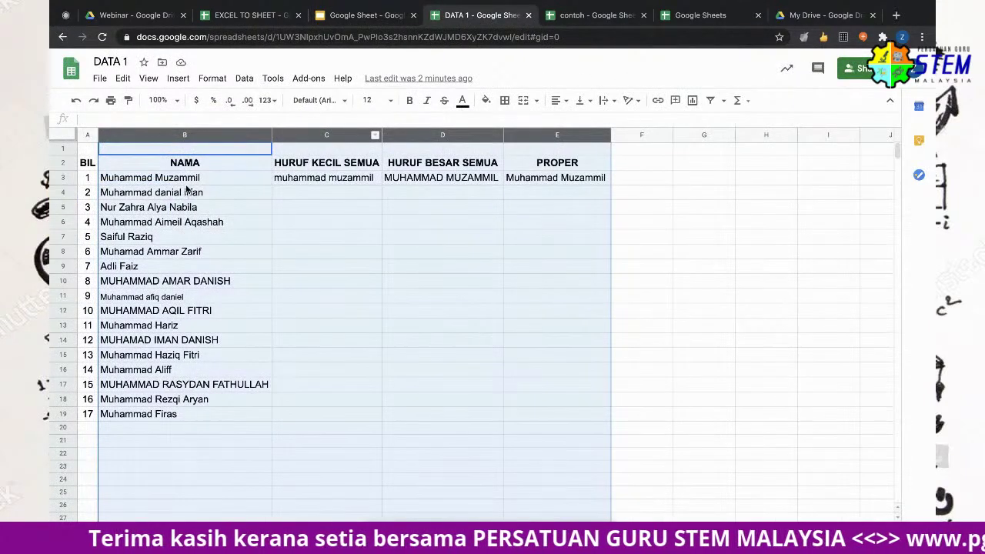
{"action": "left_click", "coordinate": [189, 180]}
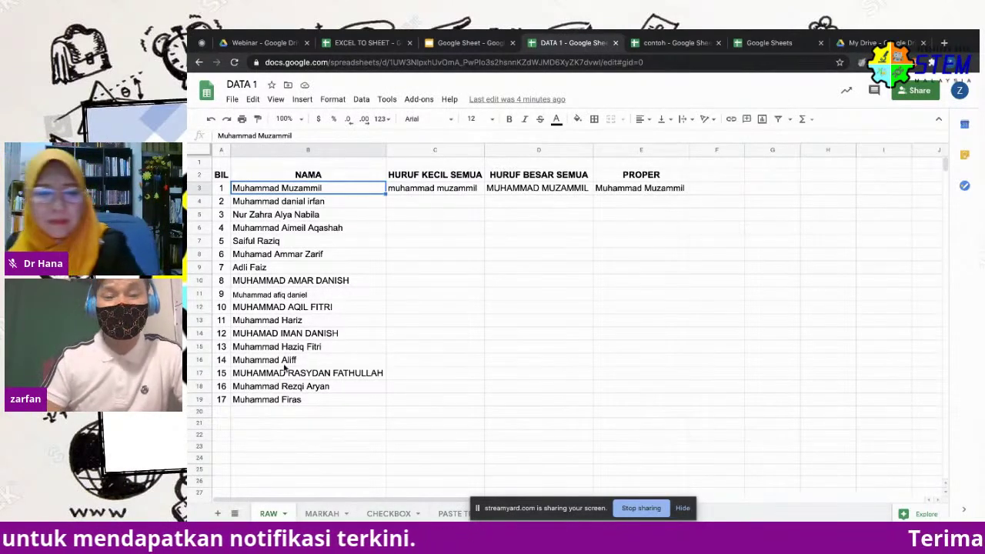
Inspect cells C2 and C4, then open C3's =LOWER(B3) formula for editing
{"action": "left_click", "coordinate": [421, 174]}
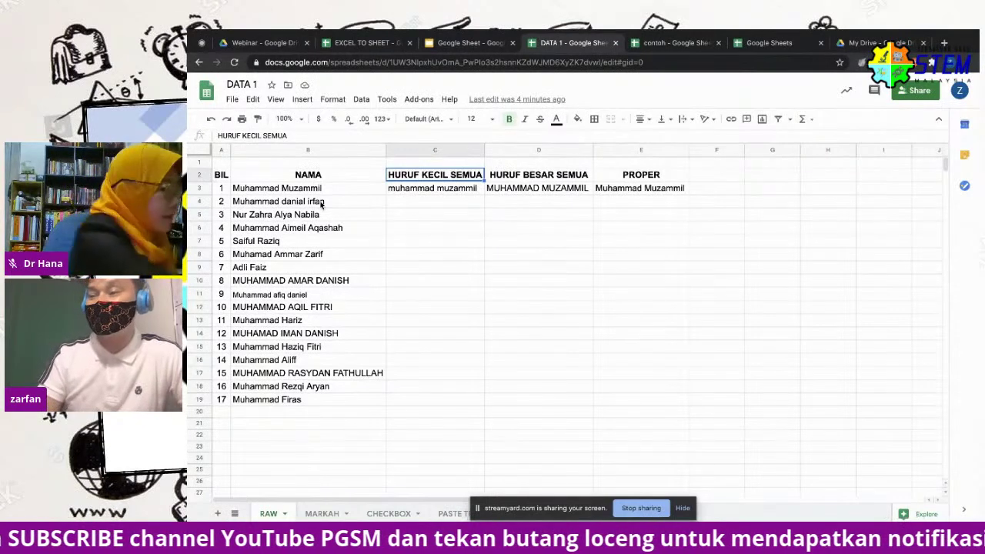
{"action": "left_click", "coordinate": [393, 202]}
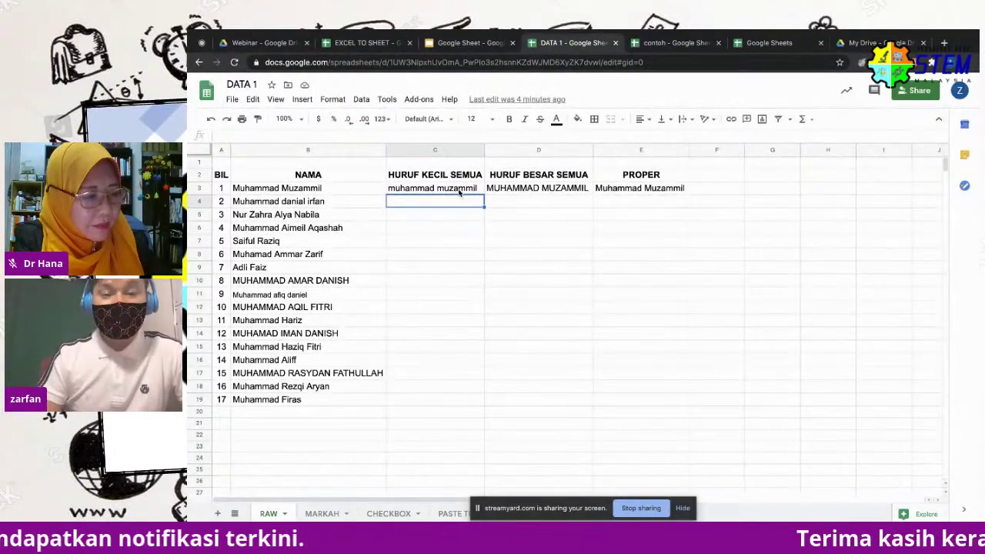
{"action": "left_click", "coordinate": [431, 190]}
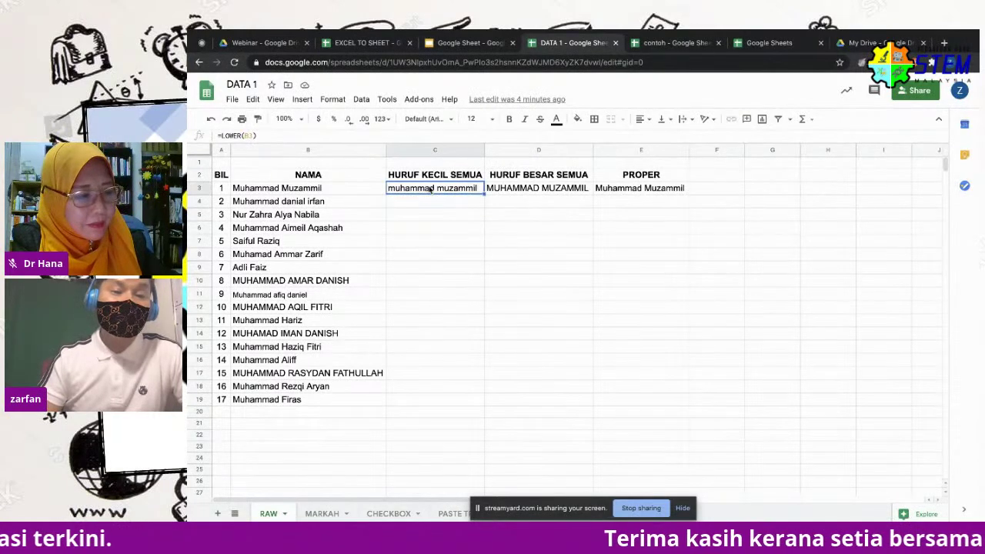
{"action": "left_click", "coordinate": [422, 197]}
{"action": "left_click", "coordinate": [424, 192]}
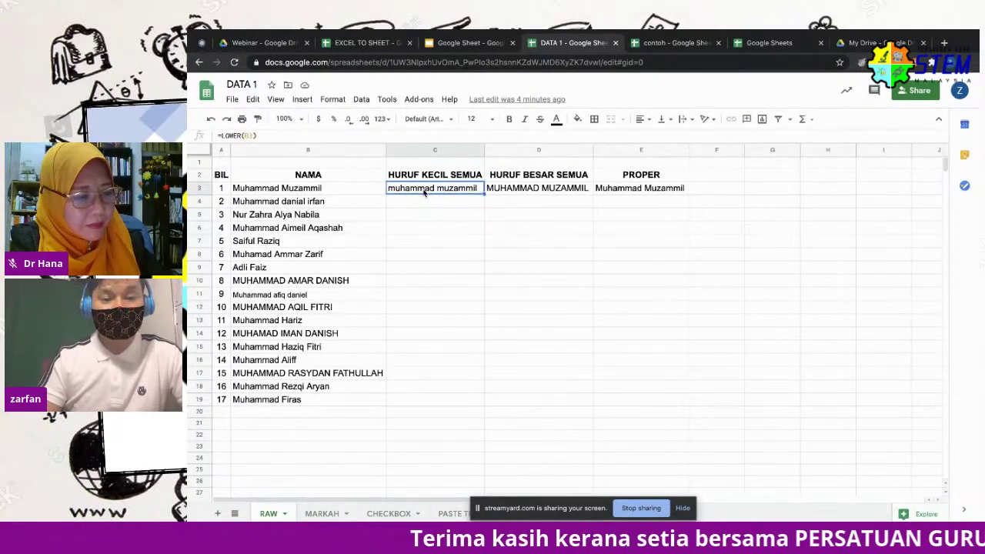
{"action": "double_click", "coordinate": [424, 192]}
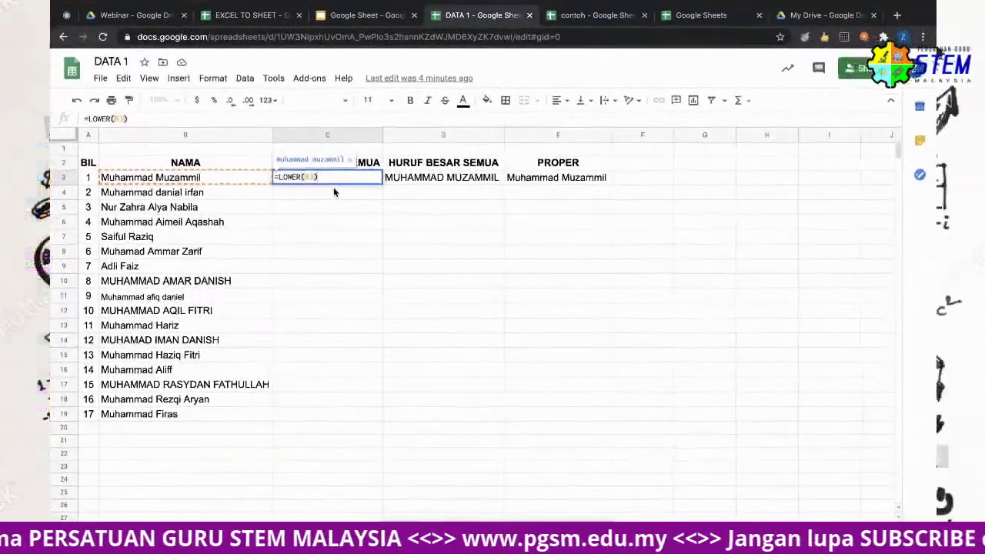
Set Chrome's page zoom to 200%, going up to 300% and back down
{"action": "left_click", "coordinate": [922, 37]}
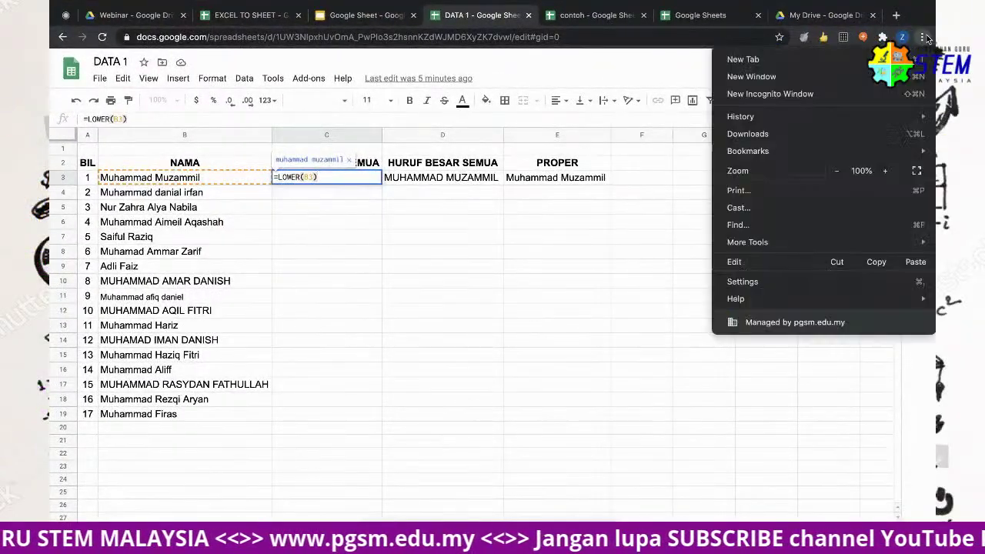
{"action": "left_click", "coordinate": [886, 171]}
{"action": "left_click", "coordinate": [887, 171]}
{"action": "left_click", "coordinate": [887, 171]}
{"action": "left_click", "coordinate": [886, 171]}
{"action": "left_click", "coordinate": [887, 171]}
{"action": "left_click", "coordinate": [887, 171]}
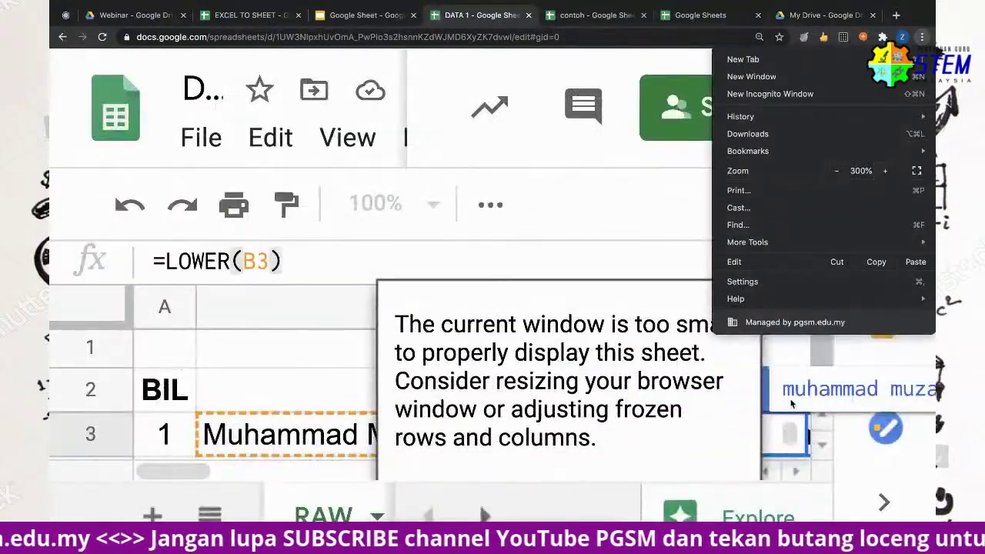
{"action": "left_click", "coordinate": [836, 172]}
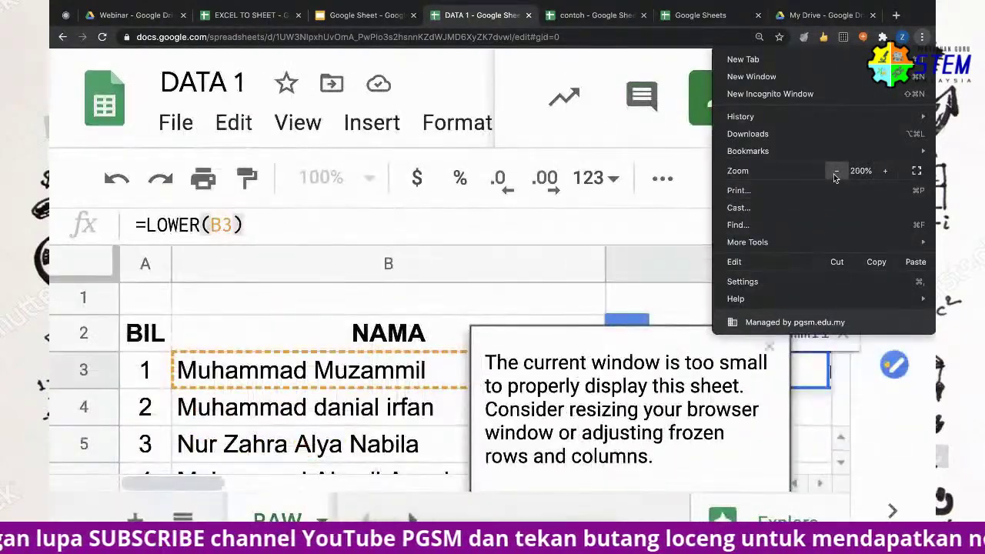
{"action": "left_click", "coordinate": [835, 172]}
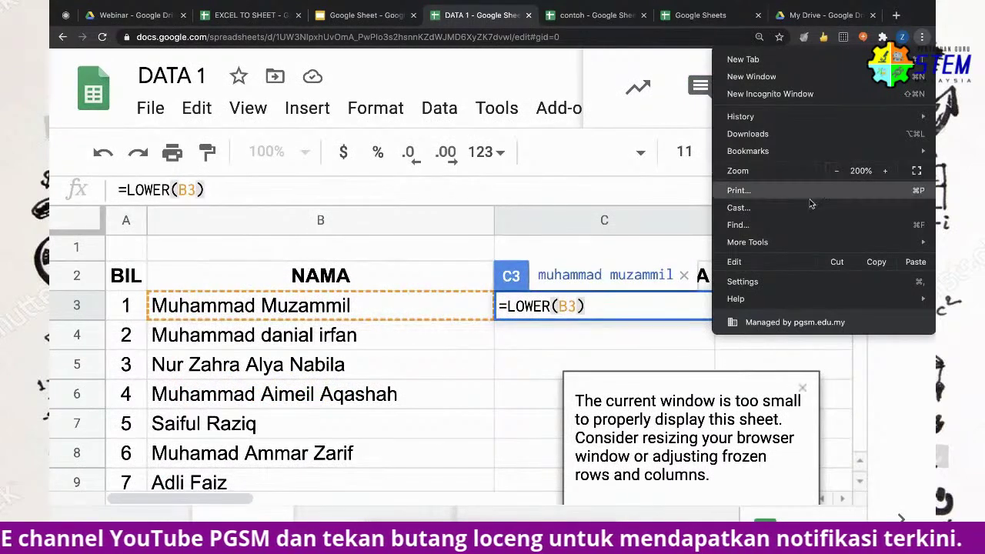
{"action": "left_click", "coordinate": [617, 309]}
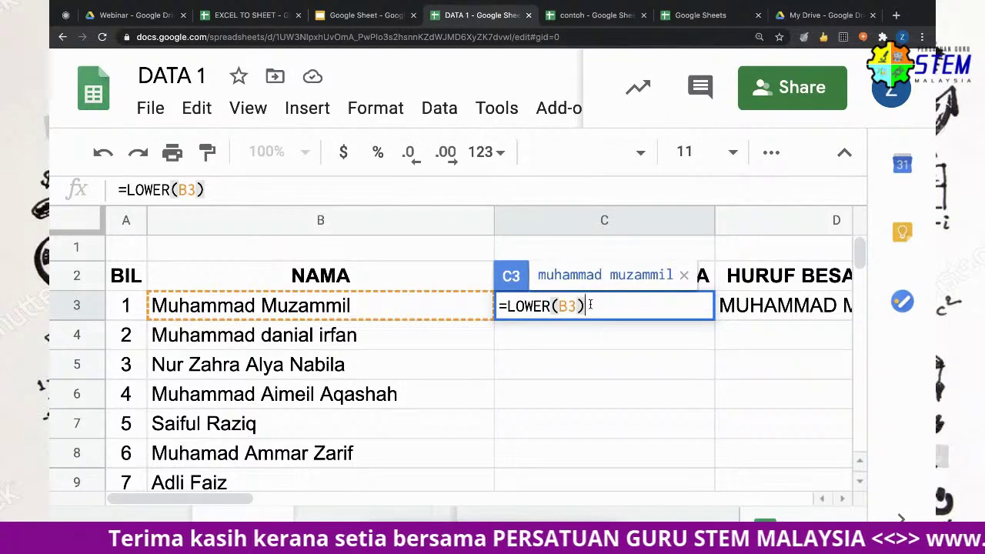
Erase C3's formula back to = and retype it as =LOWER( using autocomplete
{"action": "key", "text": "BackSpace"}
{"action": "key", "text": "BackSpace"}
{"action": "key", "text": "BackSpace"}
{"action": "key", "text": "BackSpace"}
{"action": "key", "text": "BackSpace"}
{"action": "key", "text": "BackSpace"}
{"action": "key", "text": "BackSpace"}
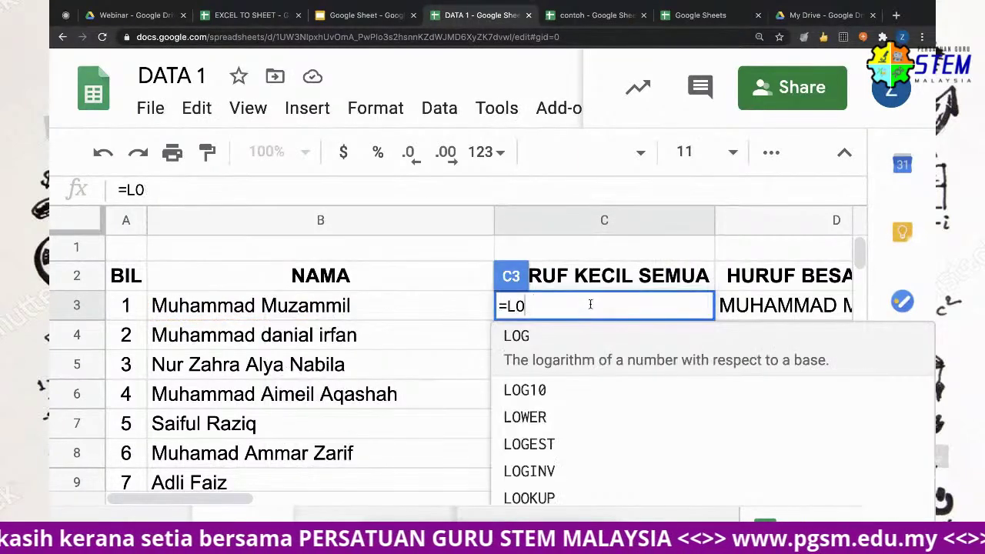
{"action": "key", "text": "BackSpace"}
{"action": "key", "text": "BackSpace"}
{"action": "type", "text": "L"}
{"action": "key", "text": "BackSpace"}
{"action": "type", "text": "LOW"}
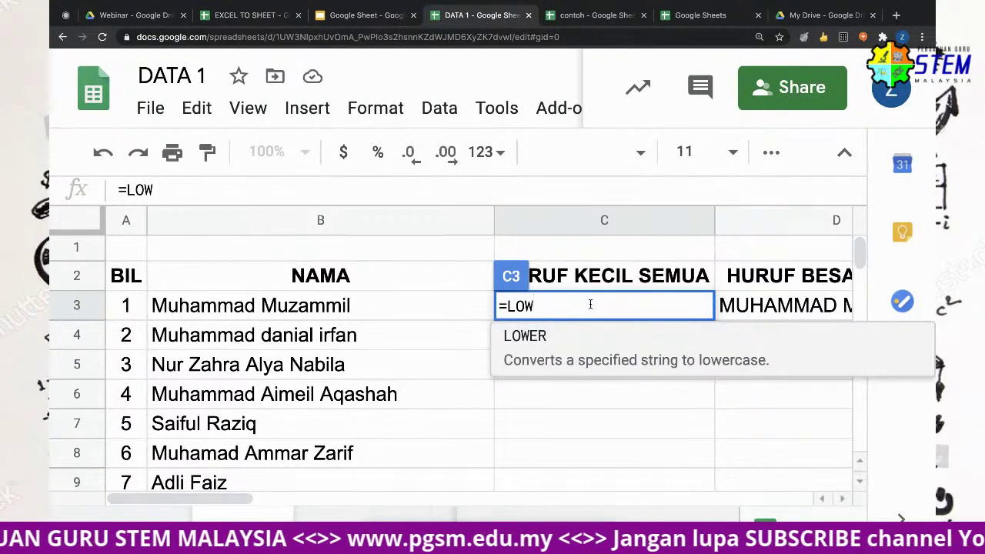
{"action": "left_click", "coordinate": [529, 346]}
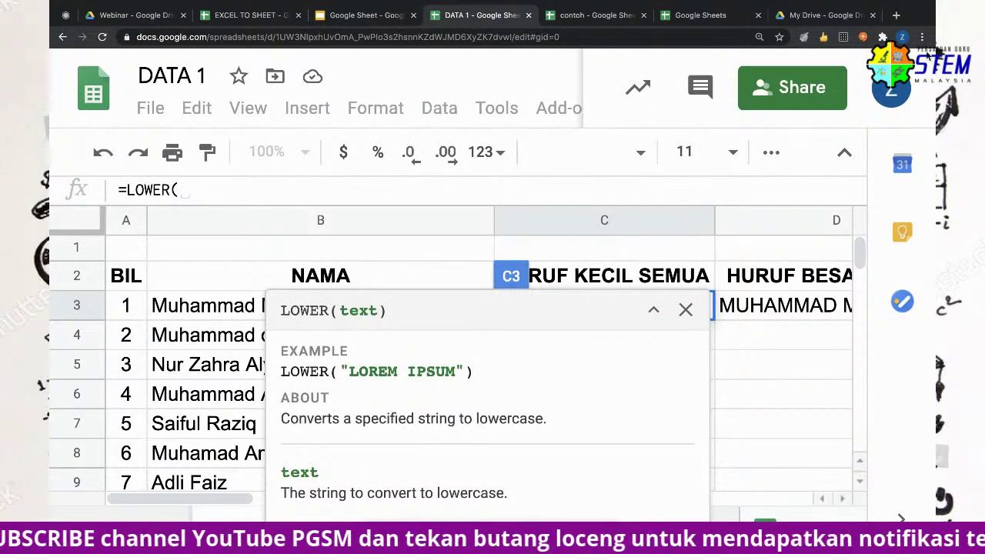
{"action": "left_click", "coordinate": [921, 36]}
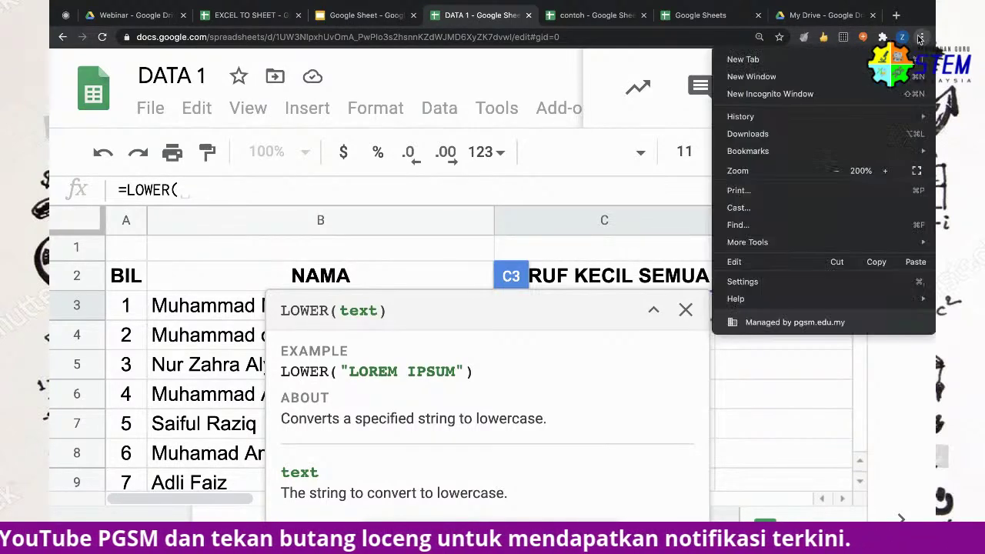
Zoom the page out to 175% and close the browser menu
{"action": "left_click", "coordinate": [837, 171]}
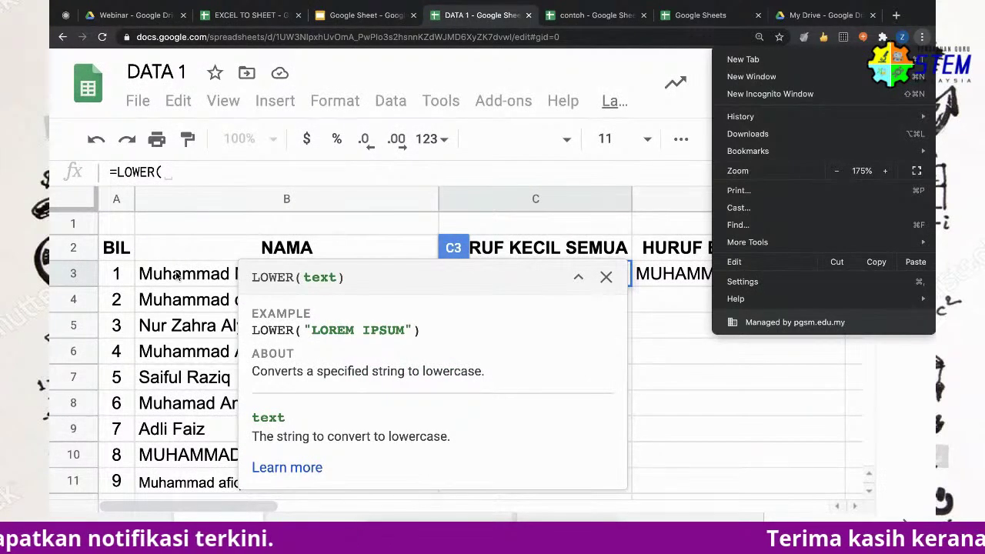
{"action": "left_click", "coordinate": [176, 276]}
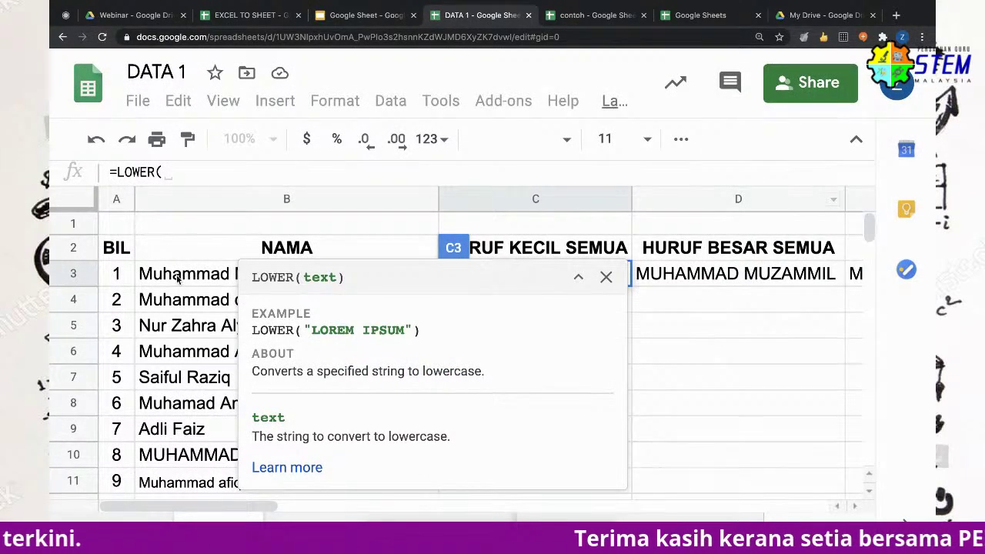
Complete C3's formula as =LOWER(B3) so it shows the lowercase name
{"action": "left_click", "coordinate": [177, 278]}
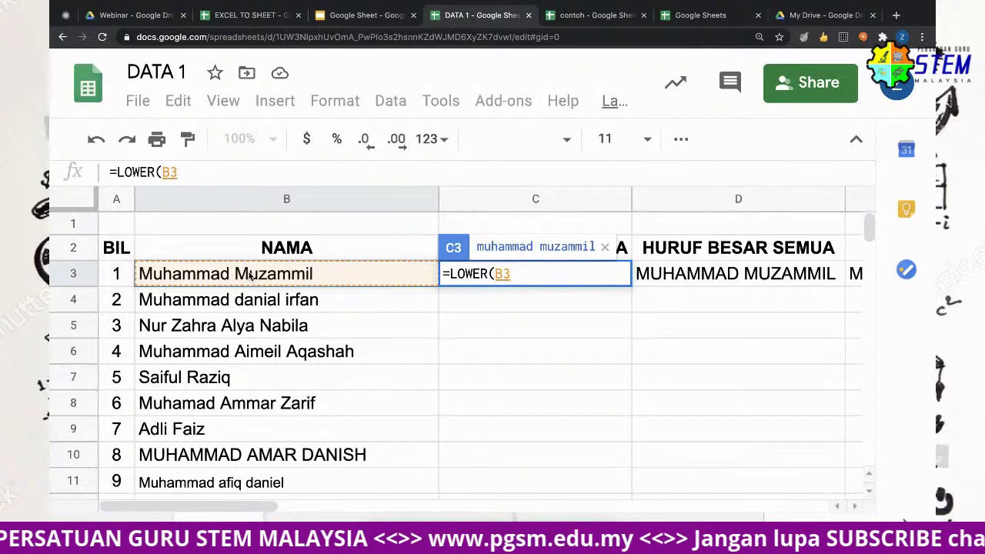
{"action": "key", "text": "Return"}
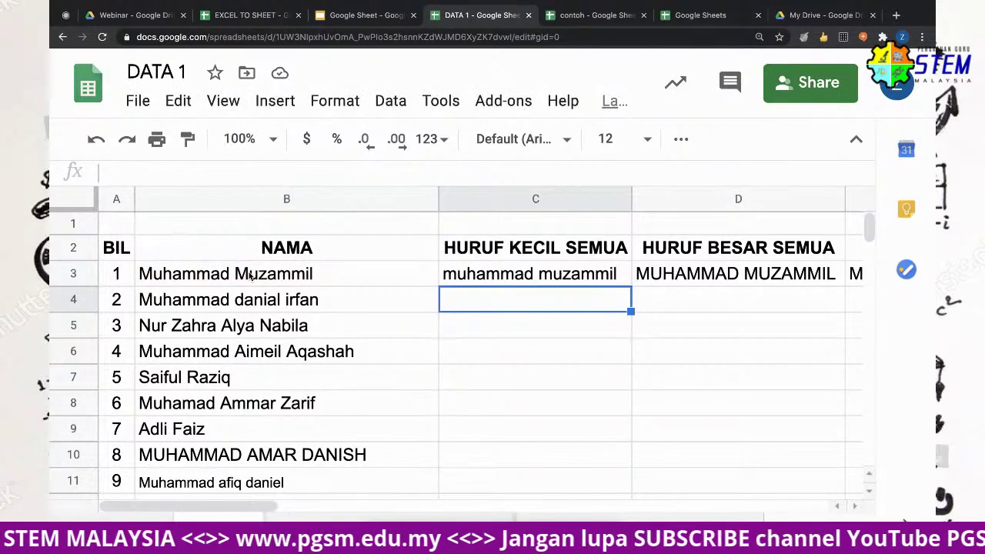
{"action": "left_click", "coordinate": [472, 277]}
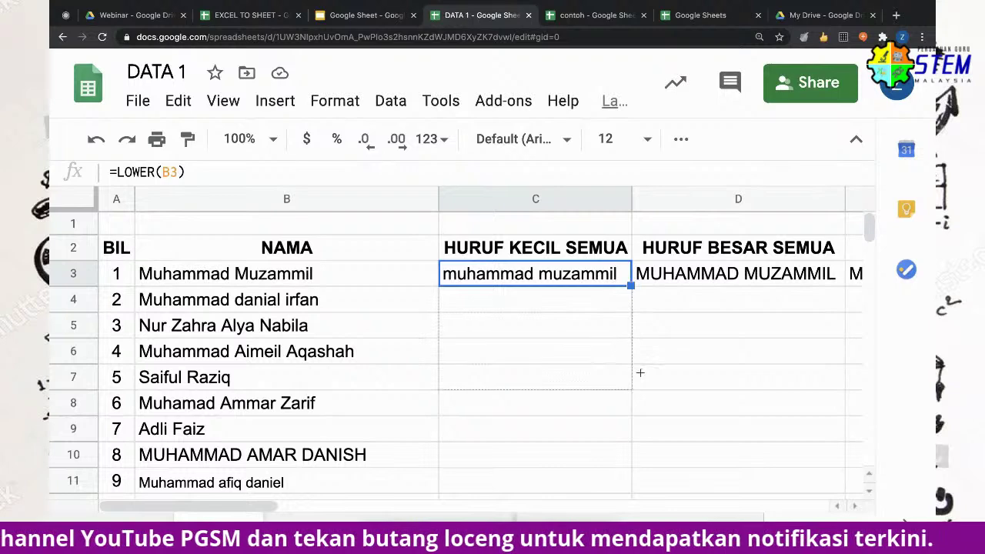
Copy the =LOWER formula into D3, compare it, and fill column C down to row 11
{"action": "left_click_drag", "start_coordinate": [631, 286], "coordinate": [629, 282]}
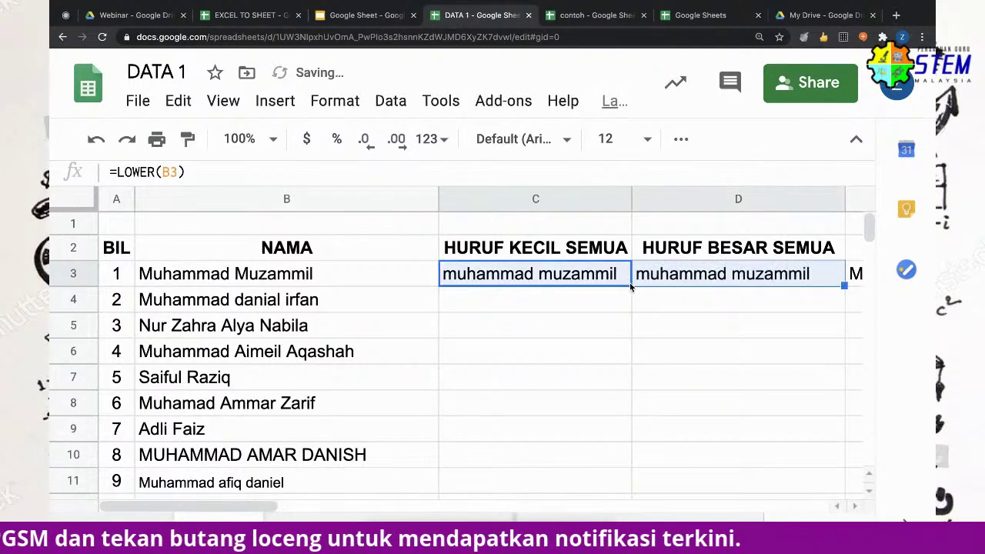
{"action": "left_click", "coordinate": [626, 282]}
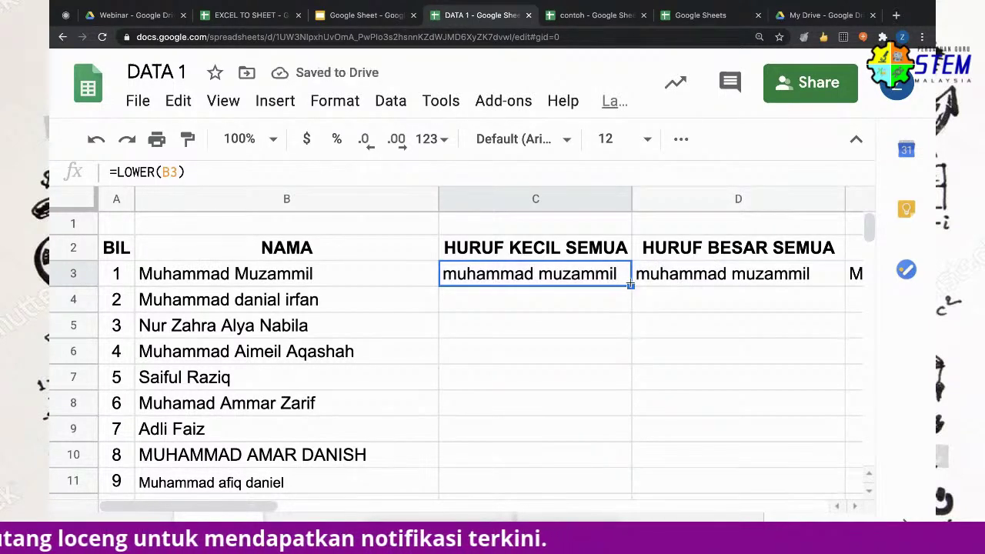
{"action": "left_click", "coordinate": [657, 282]}
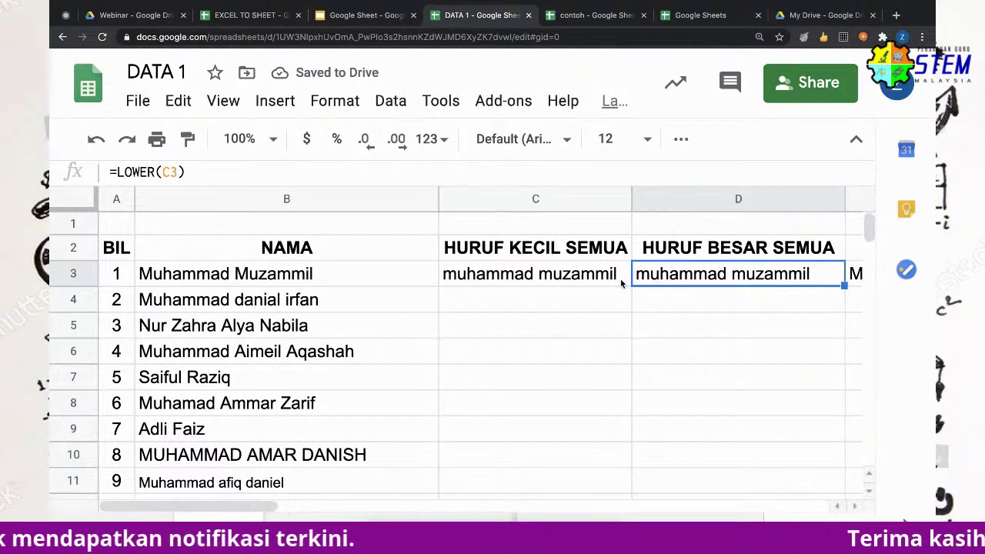
{"action": "left_click", "coordinate": [577, 282]}
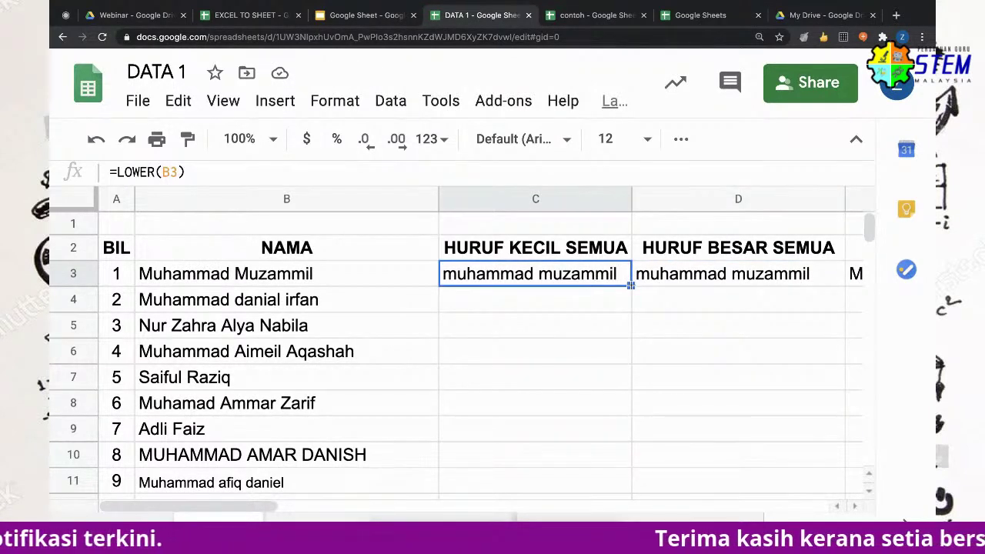
{"action": "left_click_drag", "start_coordinate": [631, 285], "coordinate": [624, 482]}
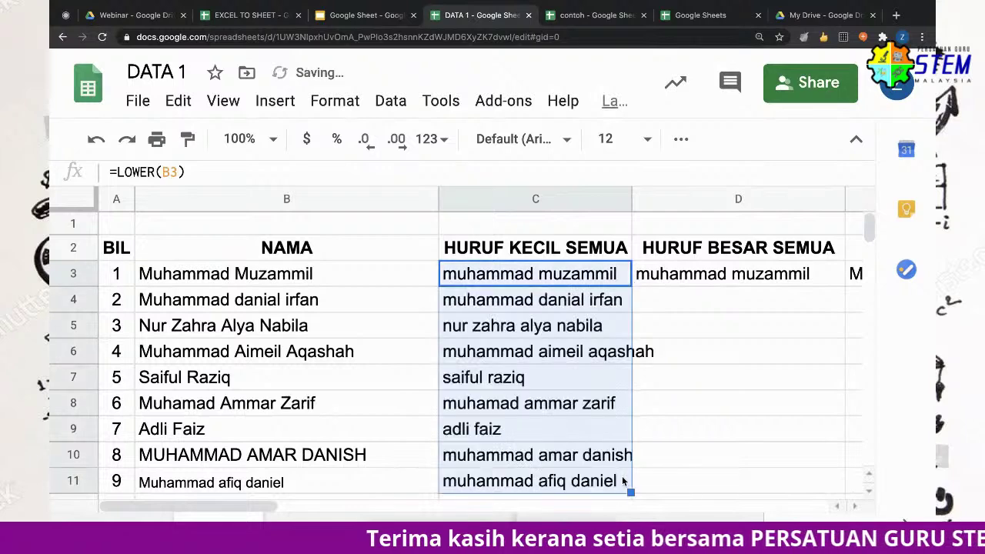
Auto-fit column C and check which rows below C11 still lack lowercase names
{"action": "double_click", "coordinate": [630, 200]}
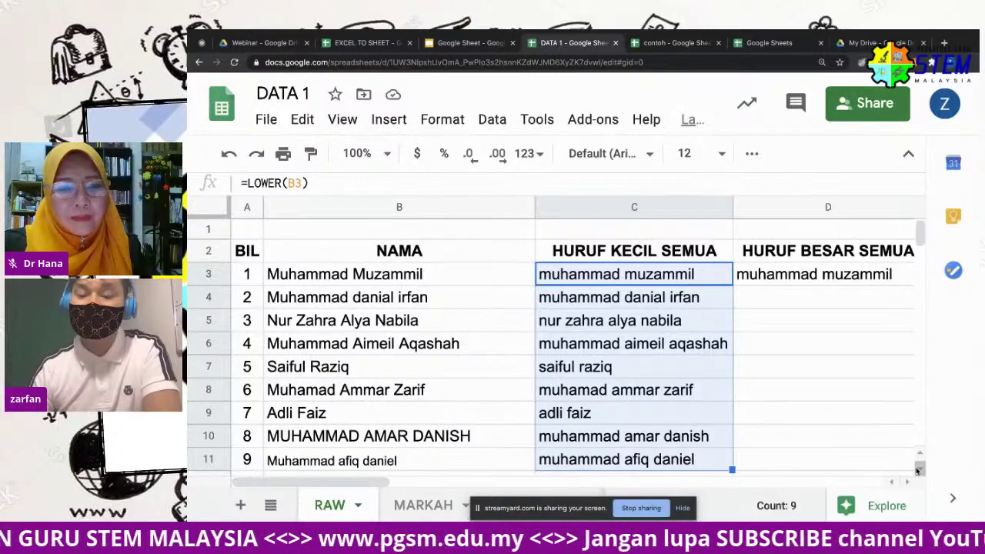
{"action": "left_click", "coordinate": [809, 408]}
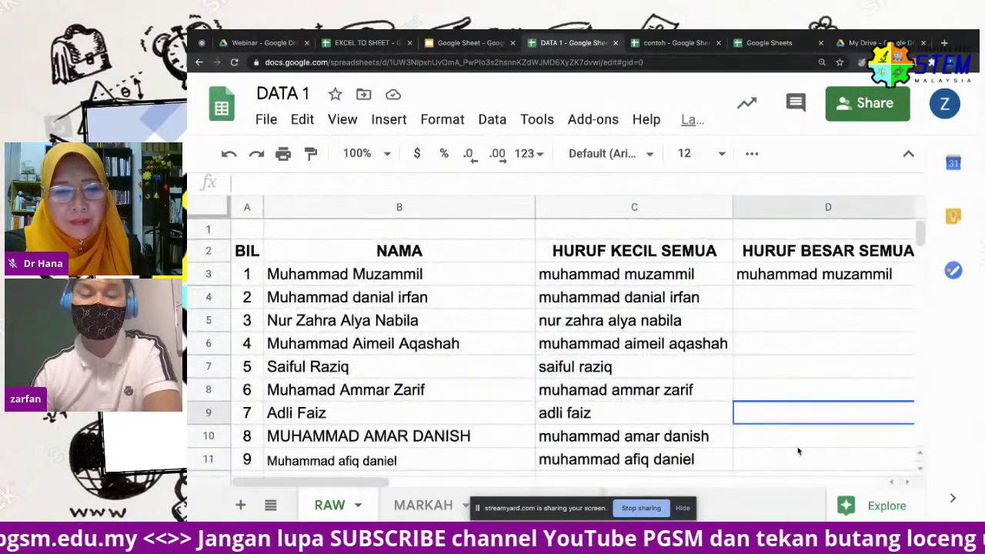
{"action": "left_click", "coordinate": [699, 458]}
{"action": "key", "text": "Down"}
{"action": "key", "text": "Down"}
{"action": "key", "text": "Down"}
{"action": "key", "text": "Down"}
{"action": "key", "text": "Down"}
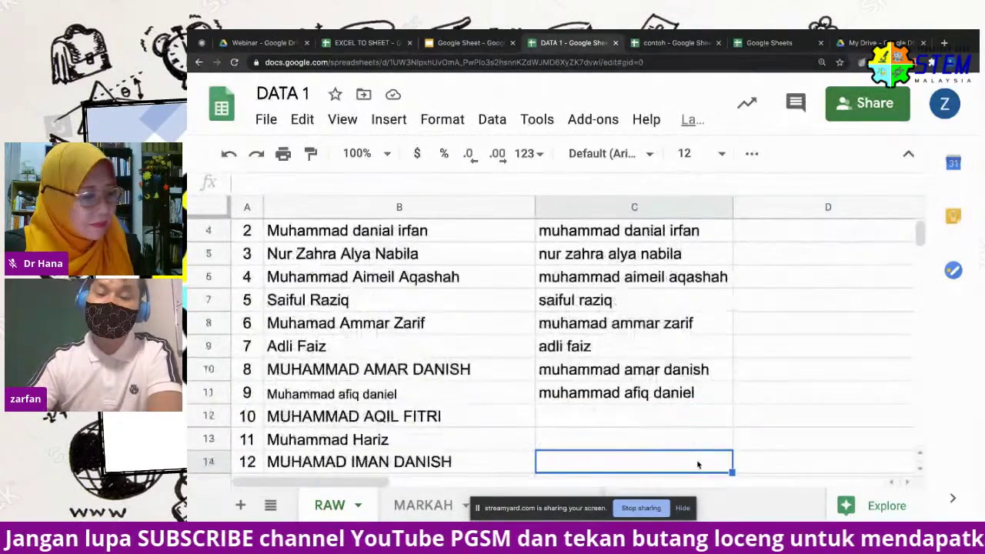
{"action": "key", "text": "Down"}
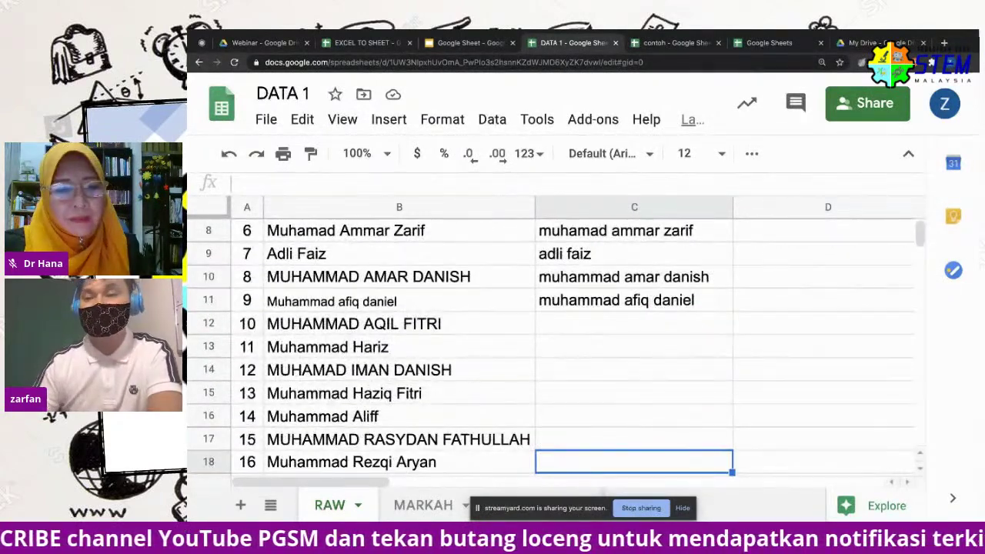
Copy the LOWER formula from C11 down to C18 and auto-fit column C again
{"action": "left_click", "coordinate": [725, 303]}
{"action": "left_click_drag", "start_coordinate": [732, 310], "coordinate": [719, 457]}
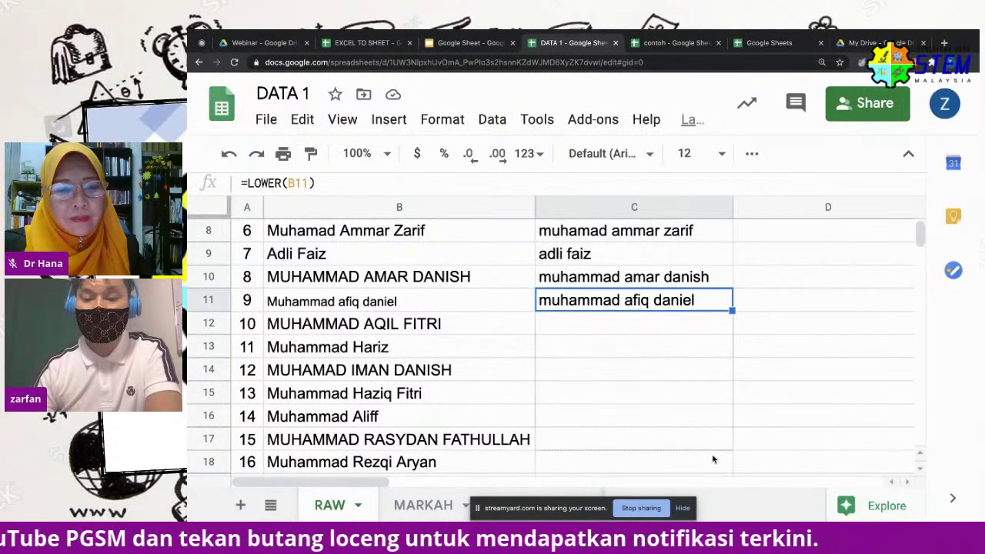
{"action": "double_click", "coordinate": [732, 207]}
{"action": "scroll", "coordinate": [795, 297], "scroll_direction": "down", "scroll_amount": 3}
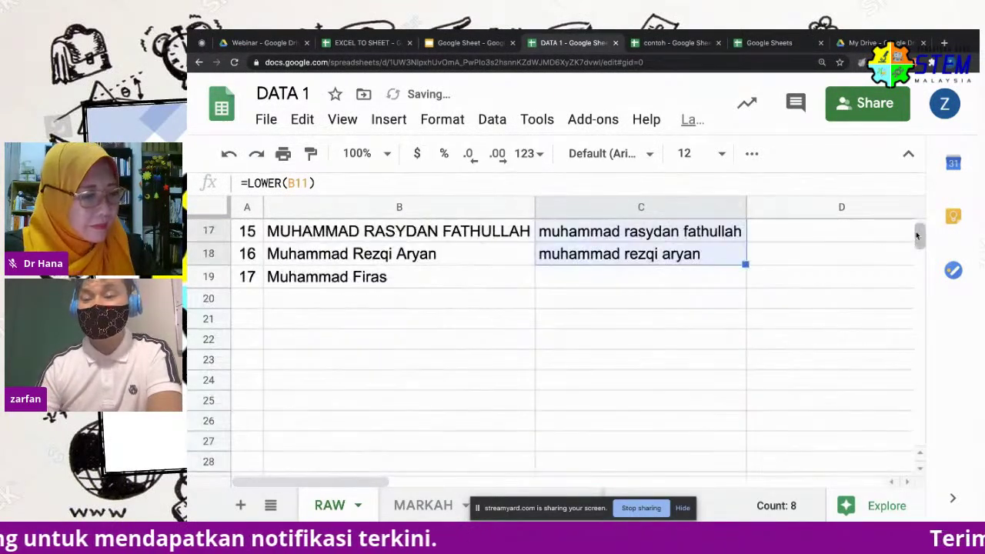
{"action": "scroll", "coordinate": [839, 362], "scroll_direction": "up", "scroll_amount": 5}
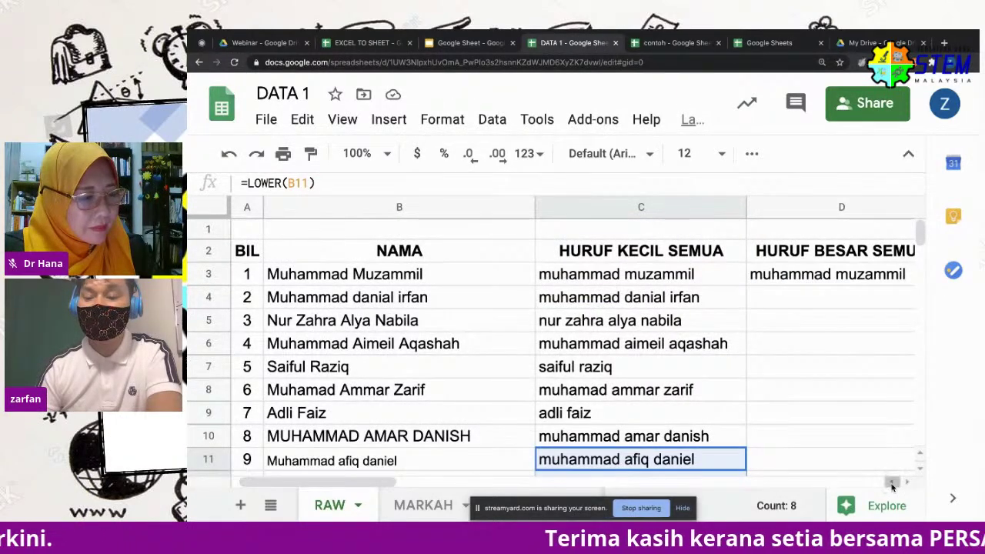
{"action": "left_click", "coordinate": [800, 282]}
{"action": "key", "text": "Right"}
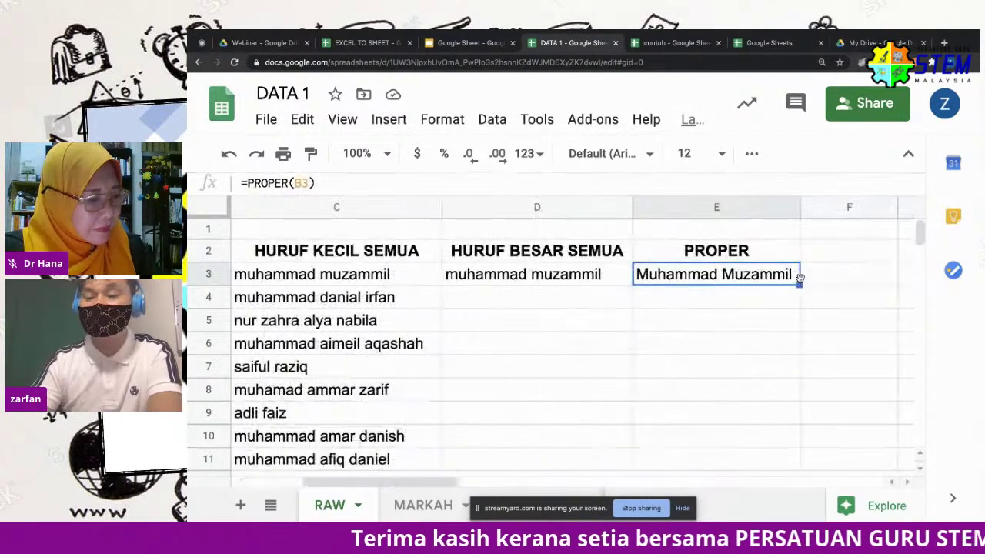
{"action": "left_click", "coordinate": [526, 274]}
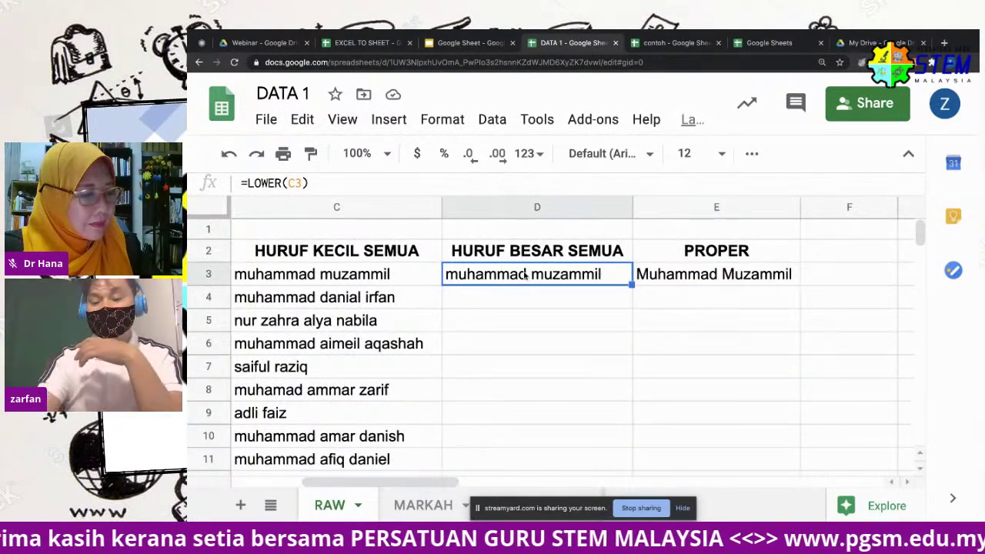
{"action": "key", "text": "Delete"}
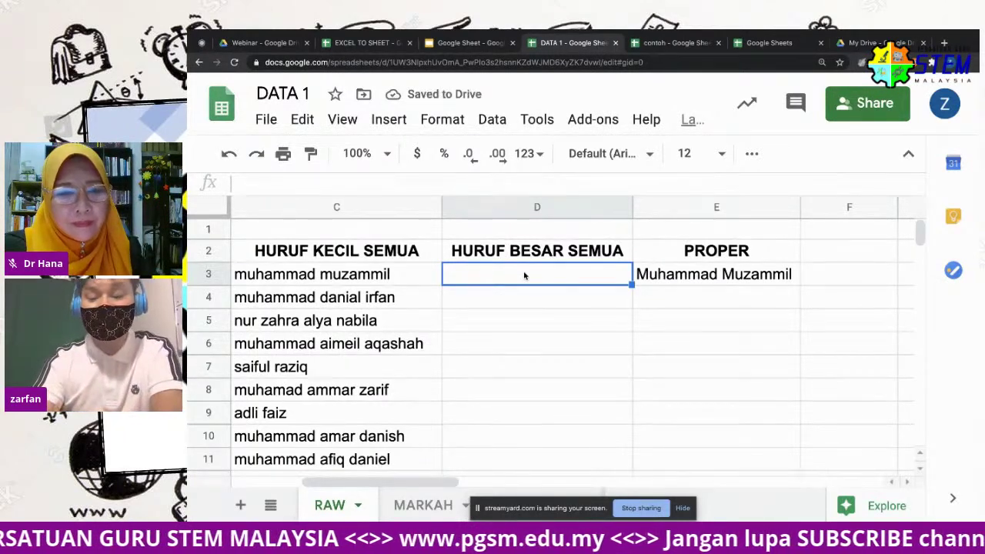
{"action": "type", "text": "="}
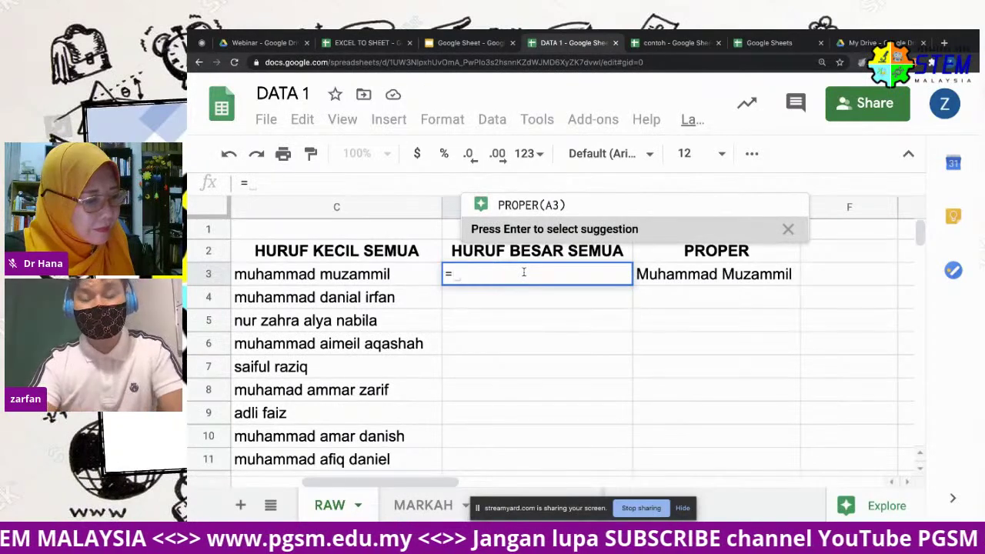
{"action": "type", "text": "C"}
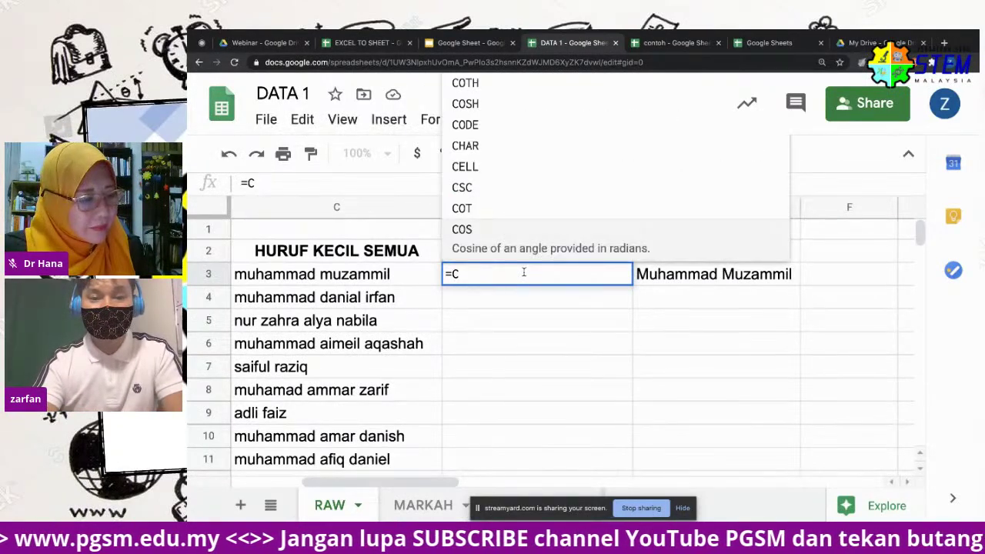
{"action": "key", "text": "BackSpace"}
{"action": "key", "text": "BackSpace"}
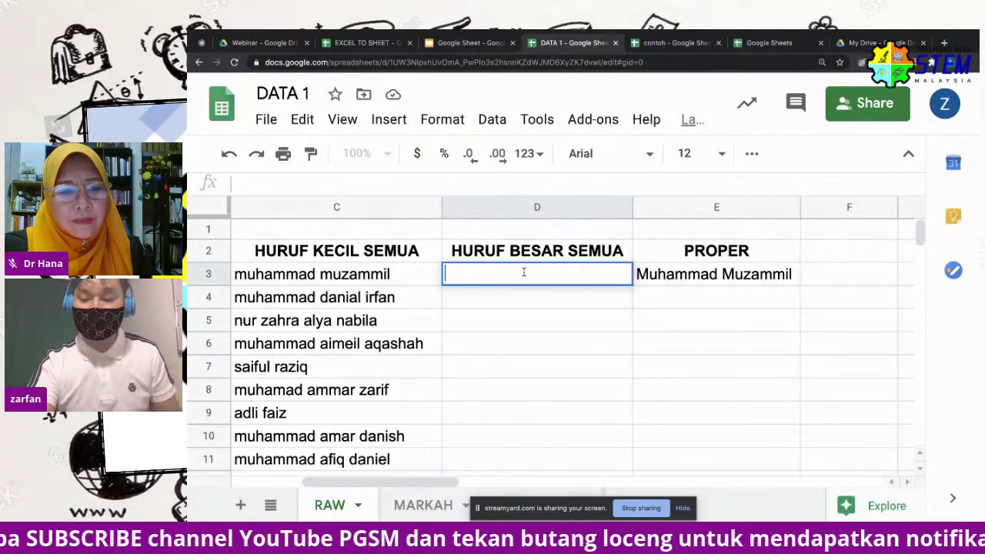
{"action": "type", "text": "="}
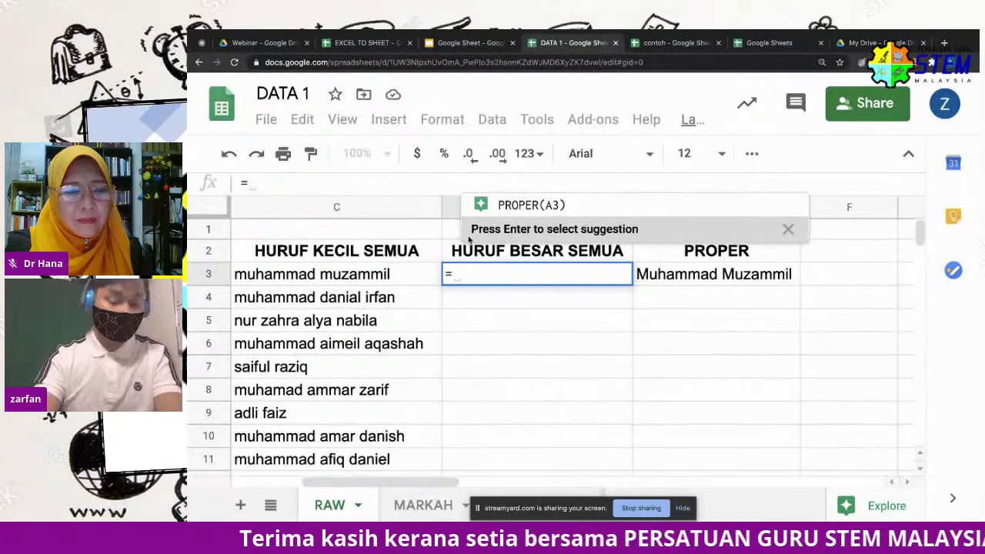
{"action": "type", "text": "U"}
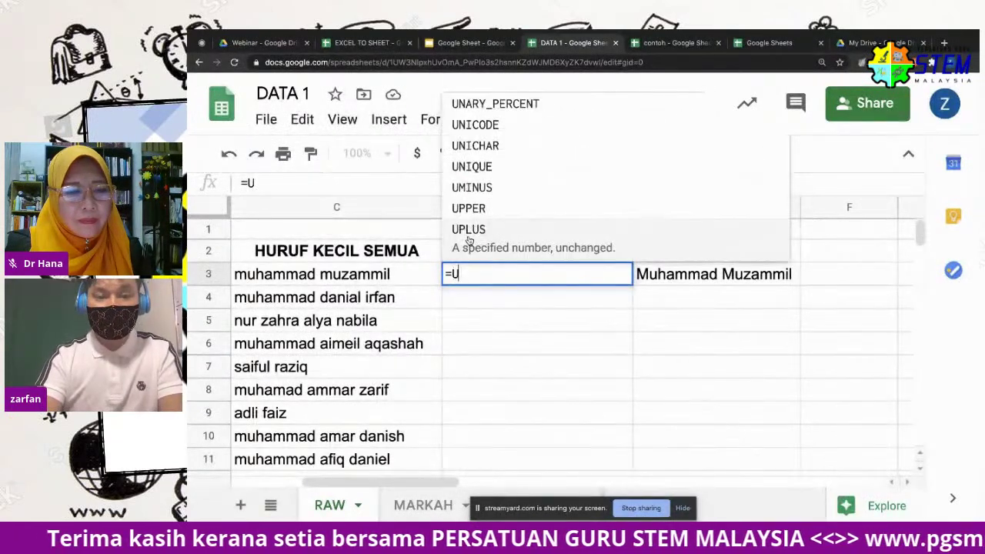
{"action": "type", "text": "P"}
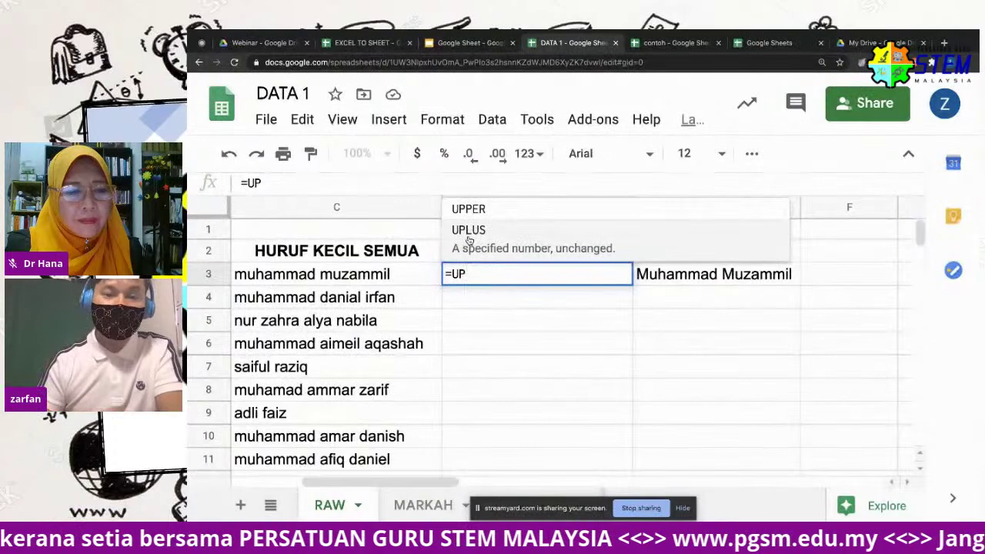
{"action": "left_click", "coordinate": [512, 208]}
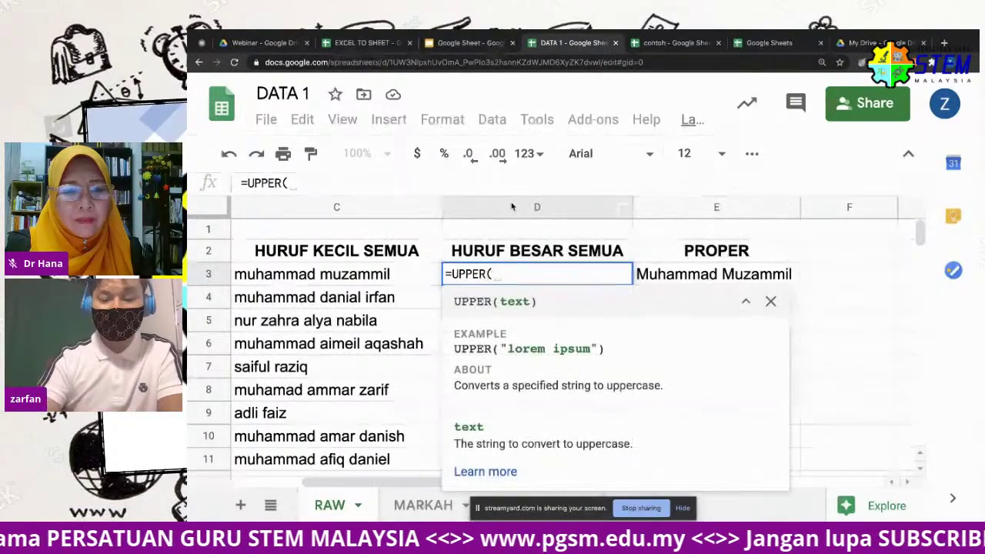
{"action": "type", "text": "B3"}
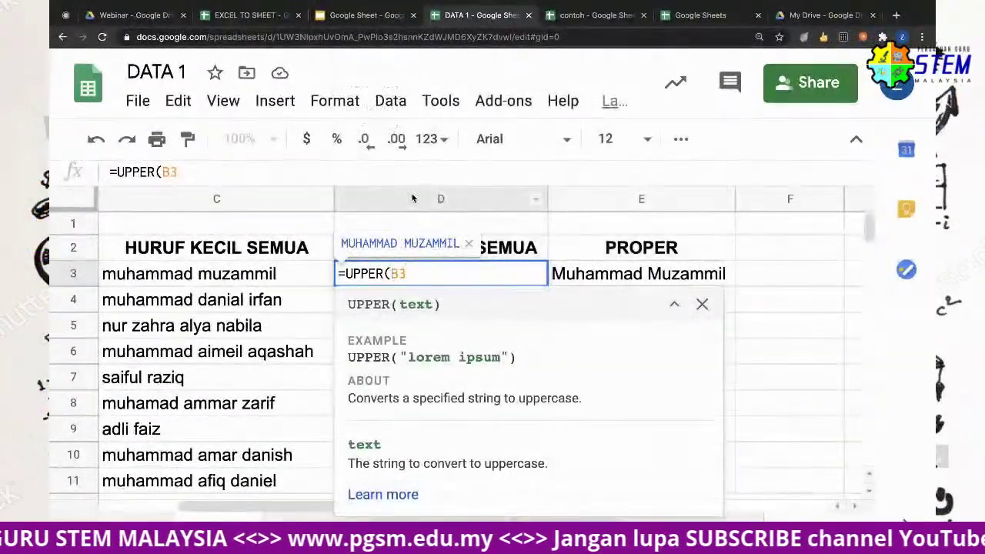
{"action": "key", "text": "Return"}
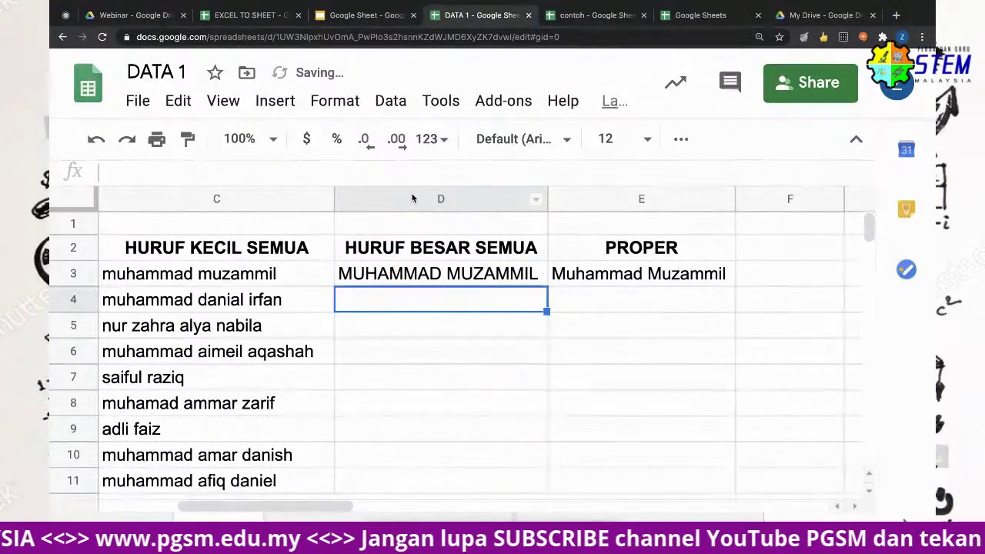
Fill the =UPPER formula from D3 down to D9 and widen column D to fit the capitals
{"action": "left_click", "coordinate": [467, 280]}
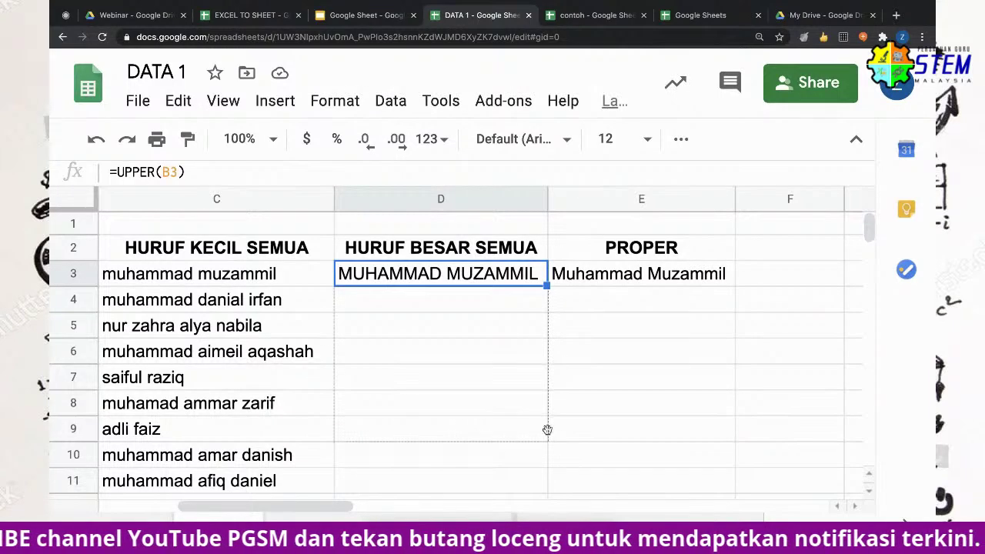
{"action": "left_click_drag", "start_coordinate": [546, 286], "coordinate": [547, 433]}
{"action": "left_click_drag", "start_coordinate": [548, 206], "coordinate": [596, 325]}
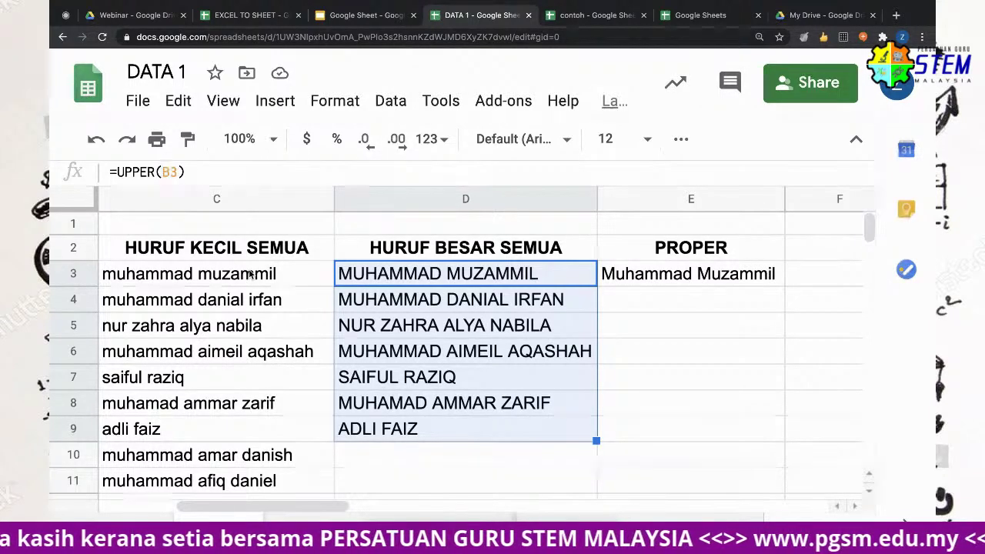
{"action": "left_click", "coordinate": [692, 276]}
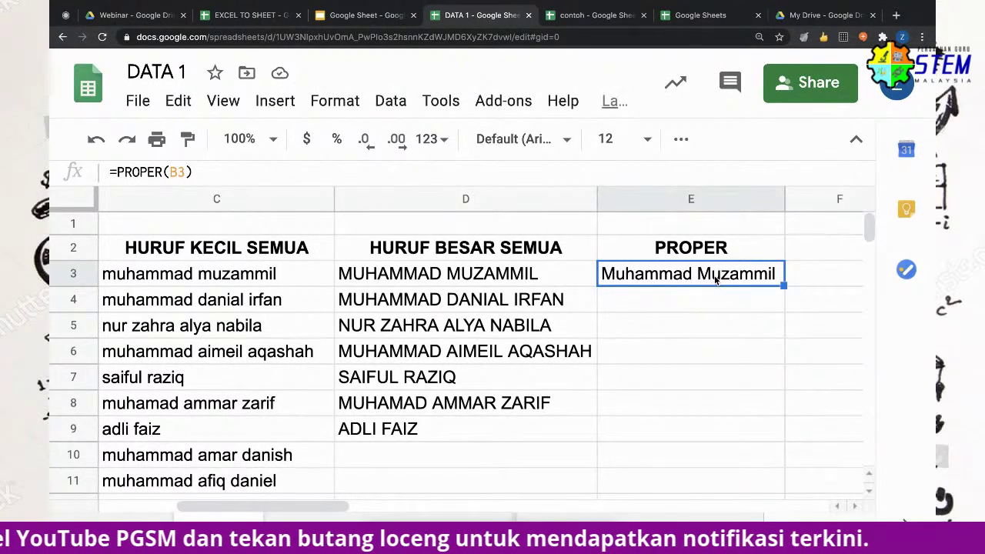
Enter =PROPER(B3) in cell E3
{"action": "type", "text": "="}
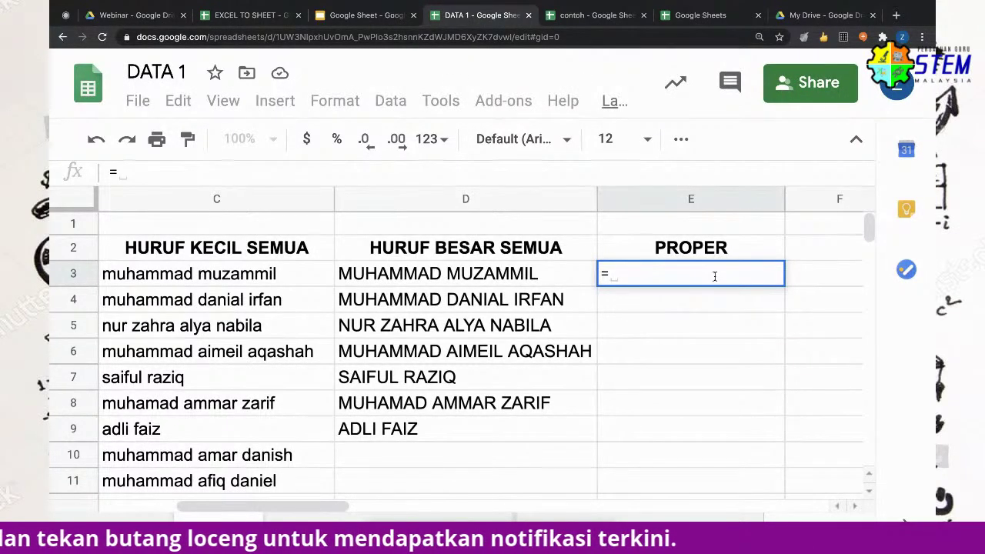
{"action": "type", "text": "PRO"}
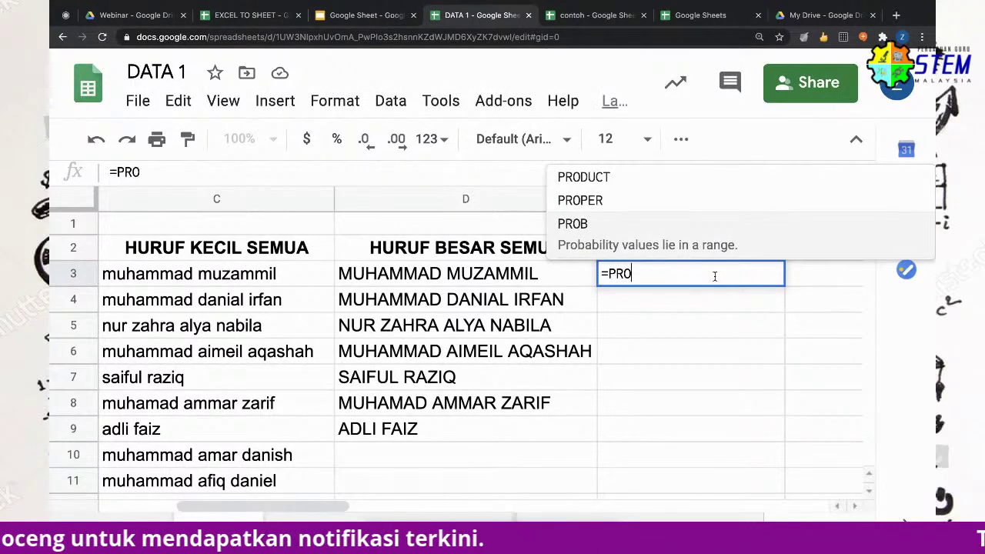
{"action": "left_click", "coordinate": [583, 201]}
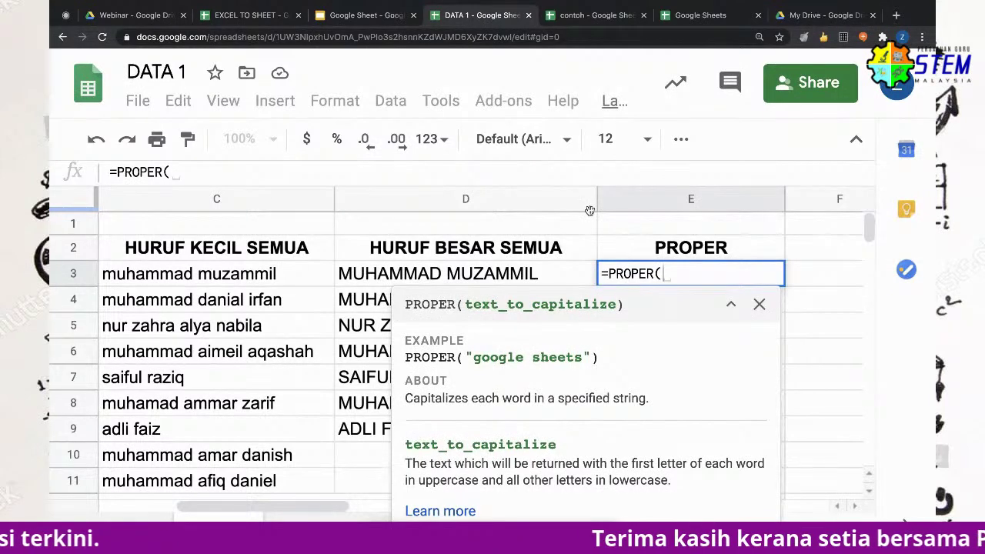
{"action": "type", "text": "B3"}
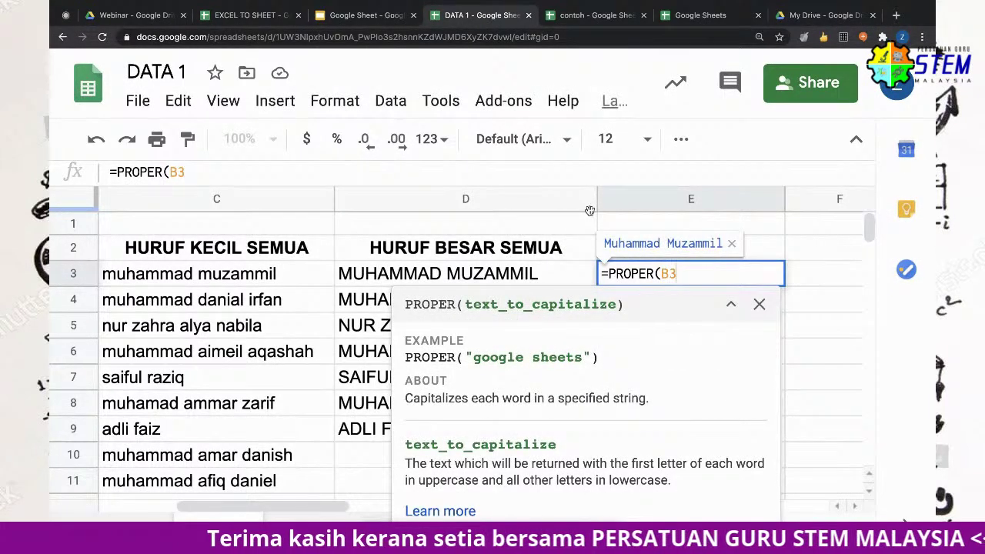
{"action": "key", "text": "Return"}
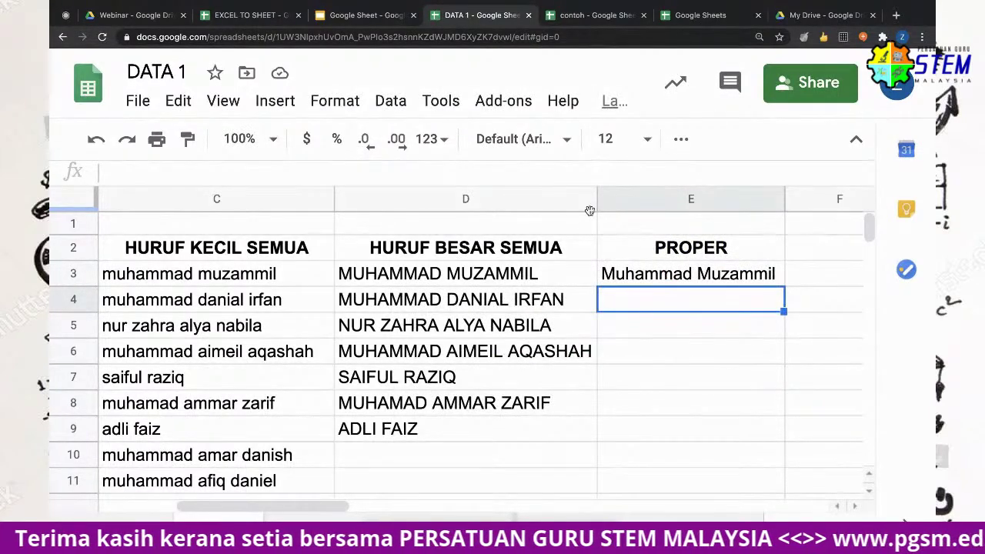
Fill the PROPER formula down to E11, auto-fit column E, and check the copied formulas
{"action": "left_click", "coordinate": [757, 284]}
{"action": "left_click_drag", "start_coordinate": [783, 285], "coordinate": [769, 477]}
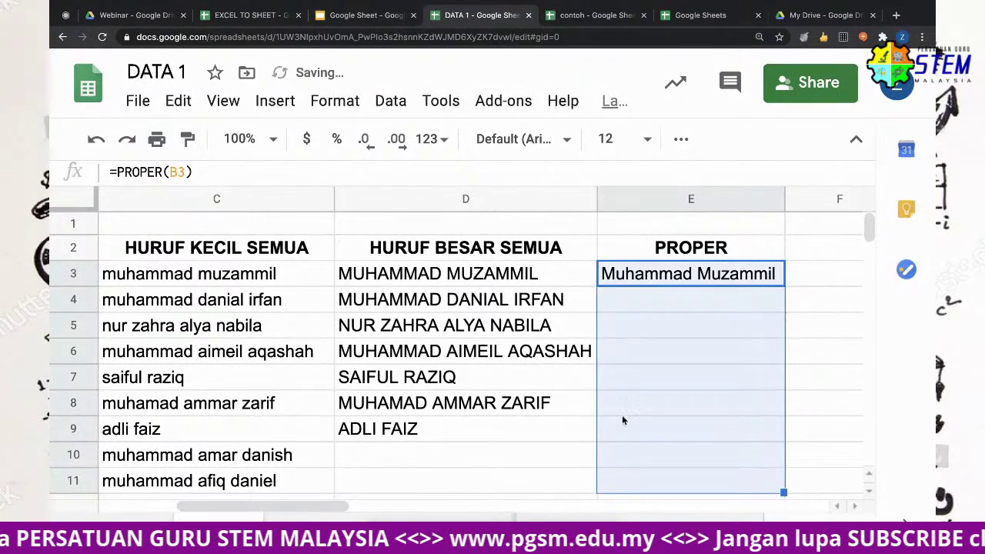
{"action": "double_click", "coordinate": [785, 198]}
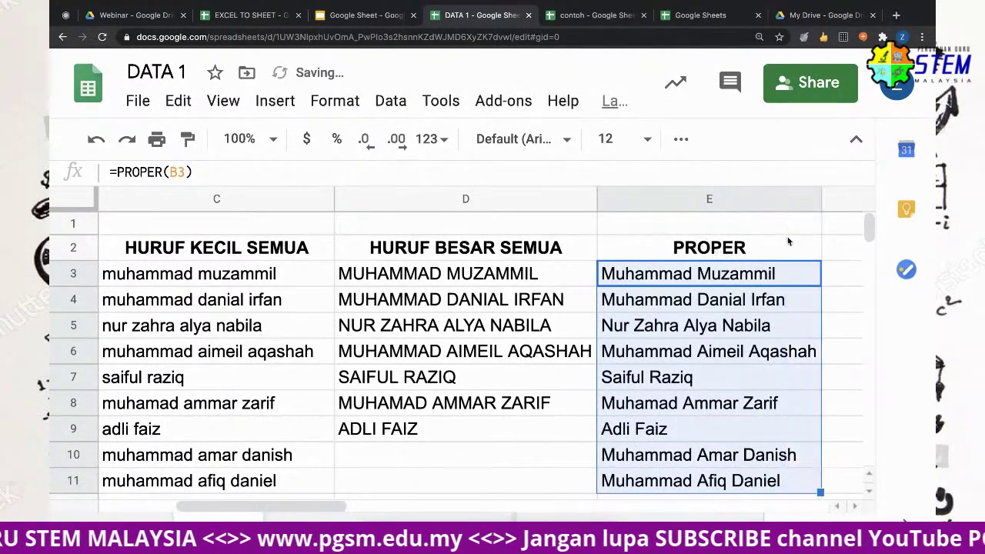
{"action": "left_click", "coordinate": [714, 317]}
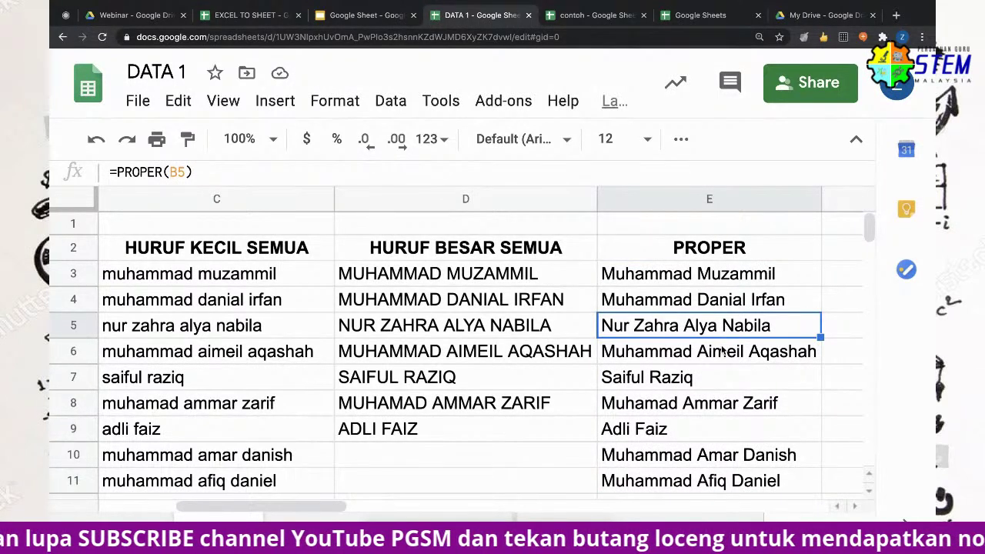
{"action": "left_click", "coordinate": [730, 307]}
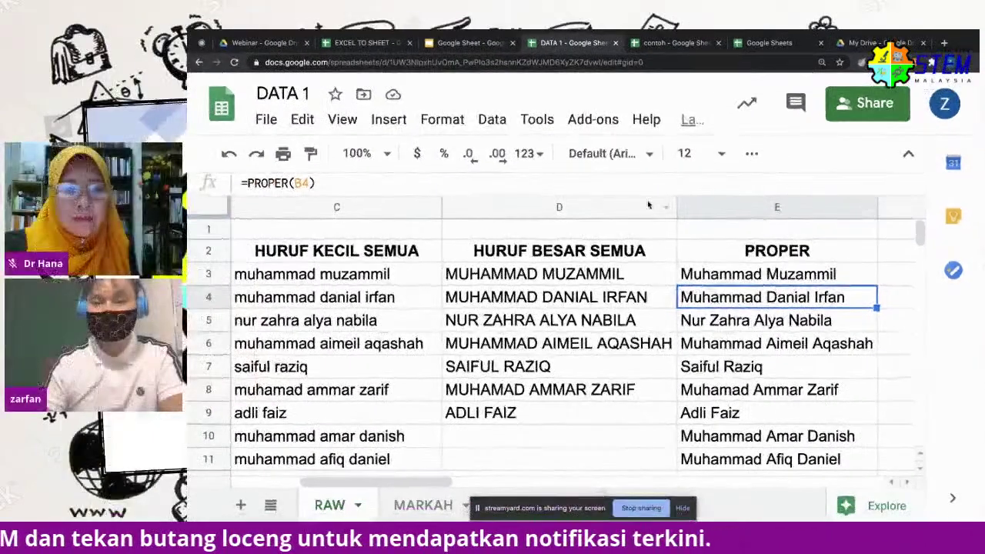
{"action": "left_click", "coordinate": [559, 207]}
{"action": "scroll", "coordinate": [467, 481], "scroll_direction": "left", "scroll_amount": 1}
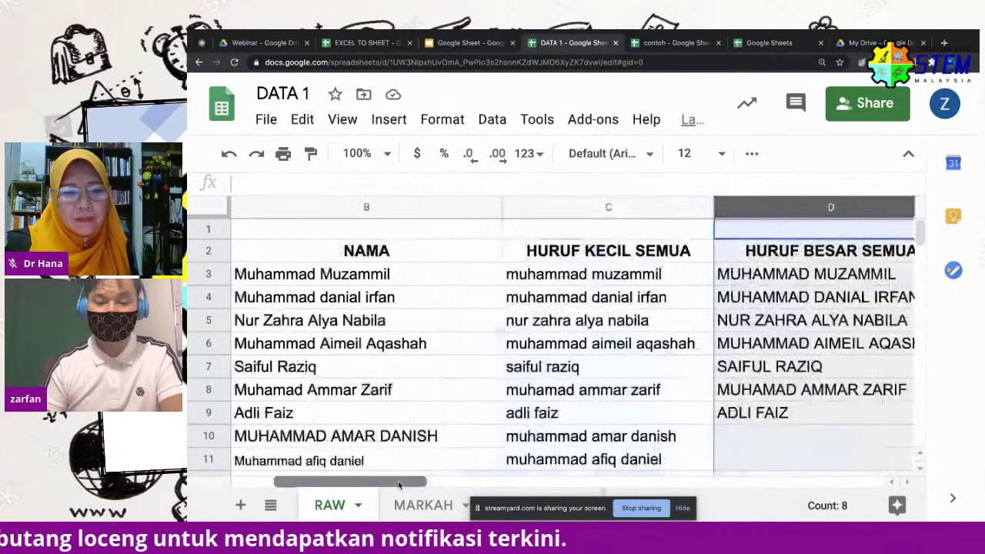
Hide columns C and D, compare NAMA with PROPER names, then unhide them
{"action": "left_click", "coordinate": [581, 209], "text": "shift"}
{"action": "right_click", "coordinate": [581, 210]}
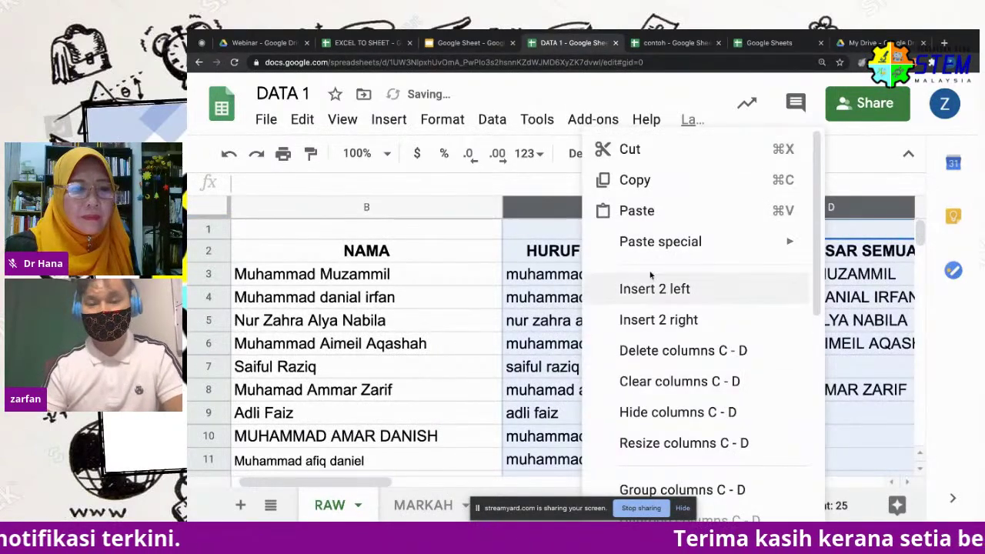
{"action": "left_click", "coordinate": [701, 412]}
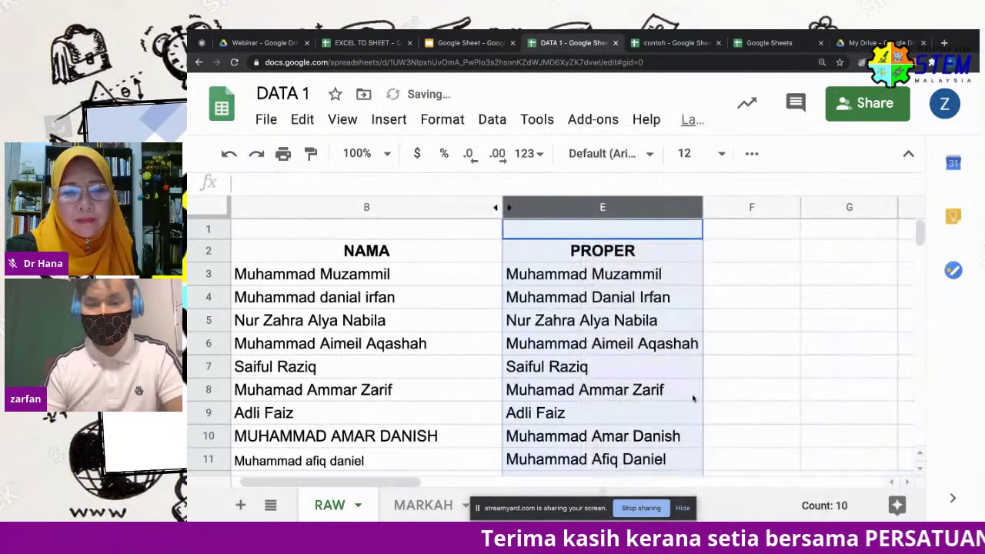
{"action": "left_click", "coordinate": [464, 280]}
{"action": "left_click", "coordinate": [342, 303]}
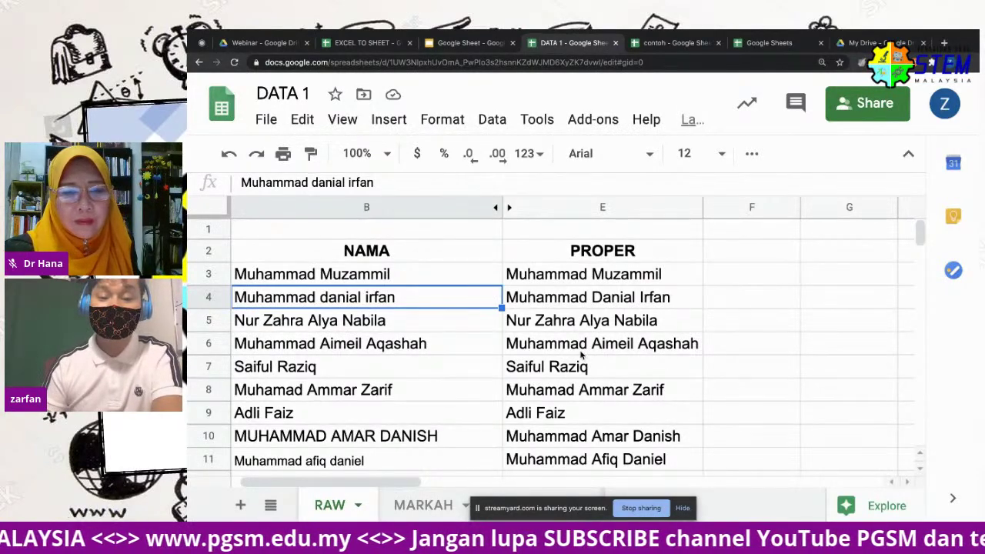
{"action": "scroll", "coordinate": [581, 354], "scroll_direction": "down", "scroll_amount": 2}
{"action": "scroll", "coordinate": [581, 354], "scroll_direction": "up", "scroll_amount": 2}
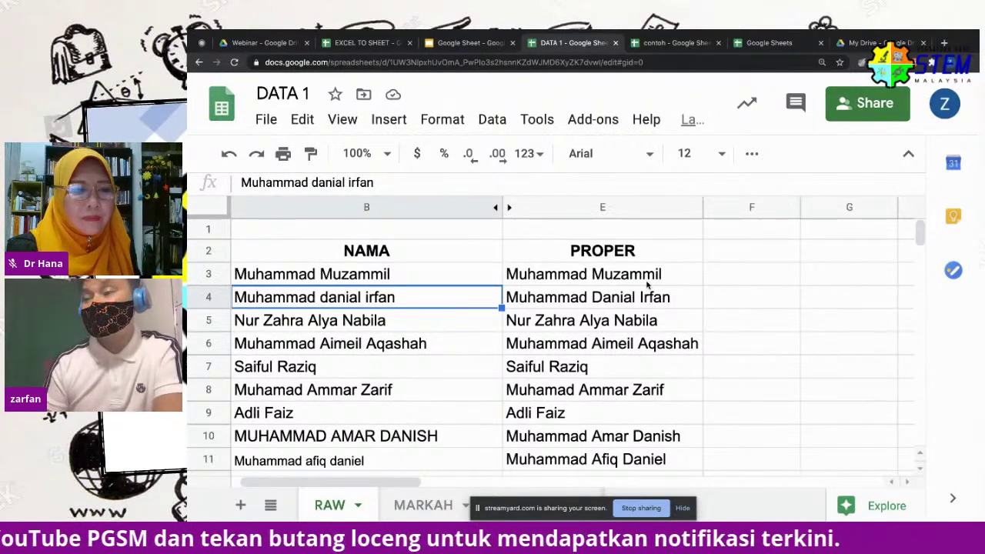
{"action": "left_click", "coordinate": [508, 208]}
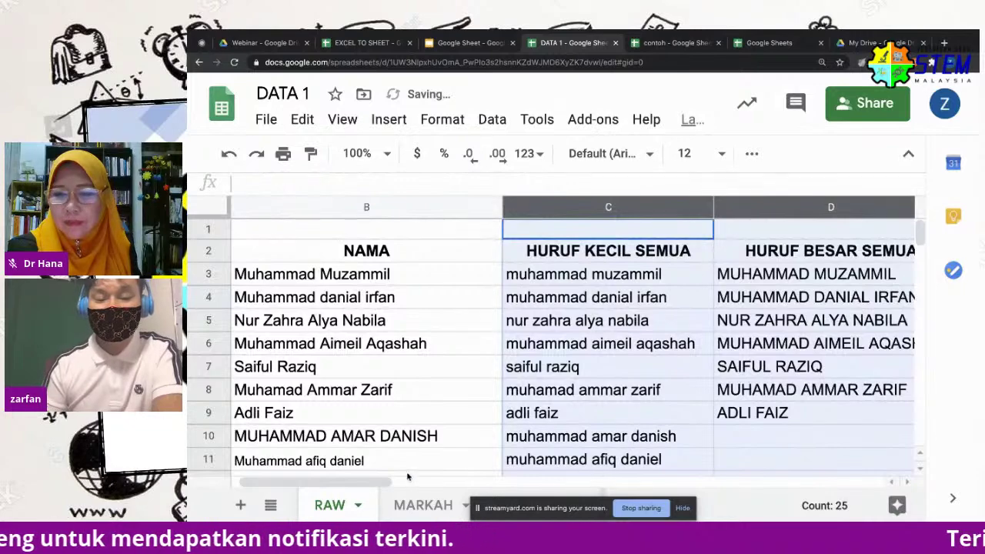
Zoom the browser page out to see more columns
{"action": "left_click", "coordinate": [970, 62]}
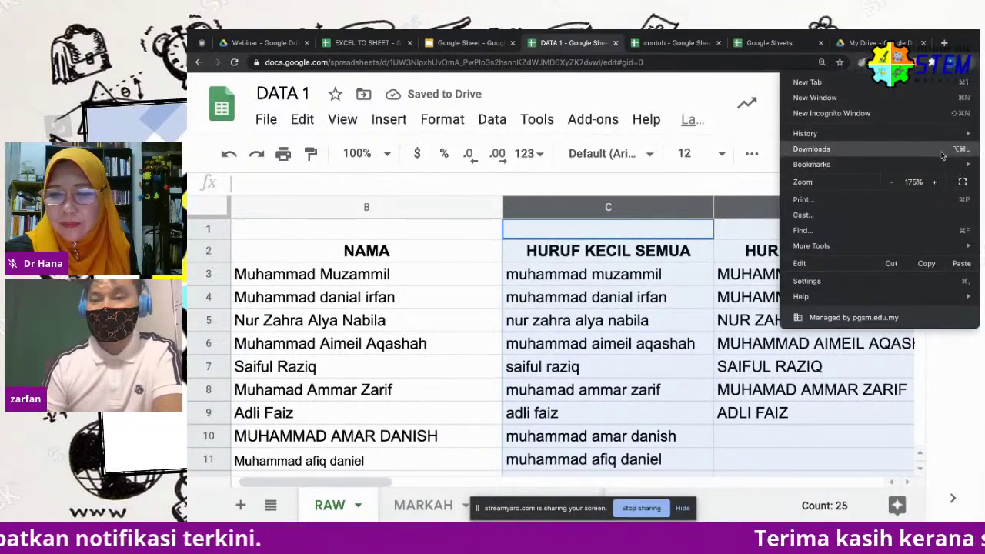
{"action": "left_click", "coordinate": [891, 182]}
{"action": "left_click", "coordinate": [605, 256]}
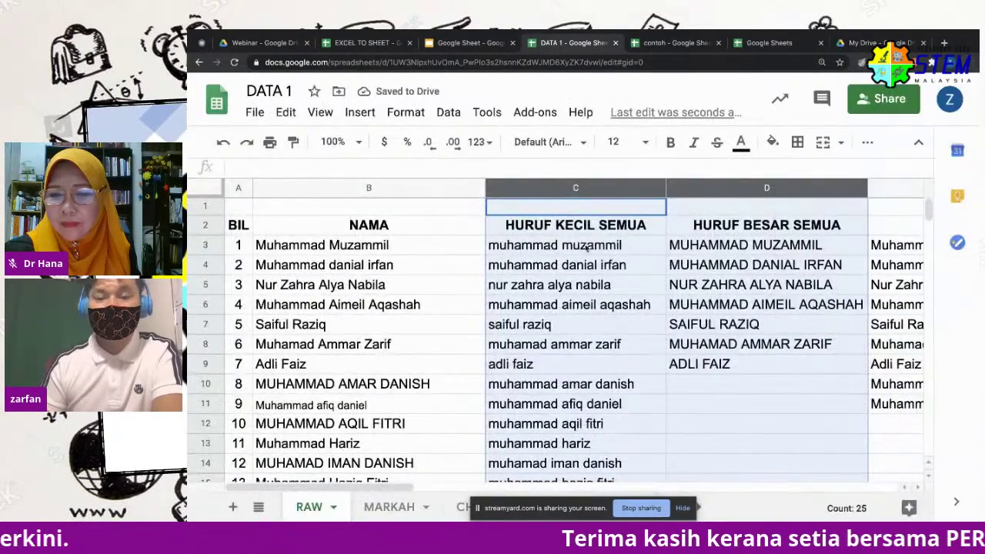
{"action": "left_click", "coordinate": [467, 44]}
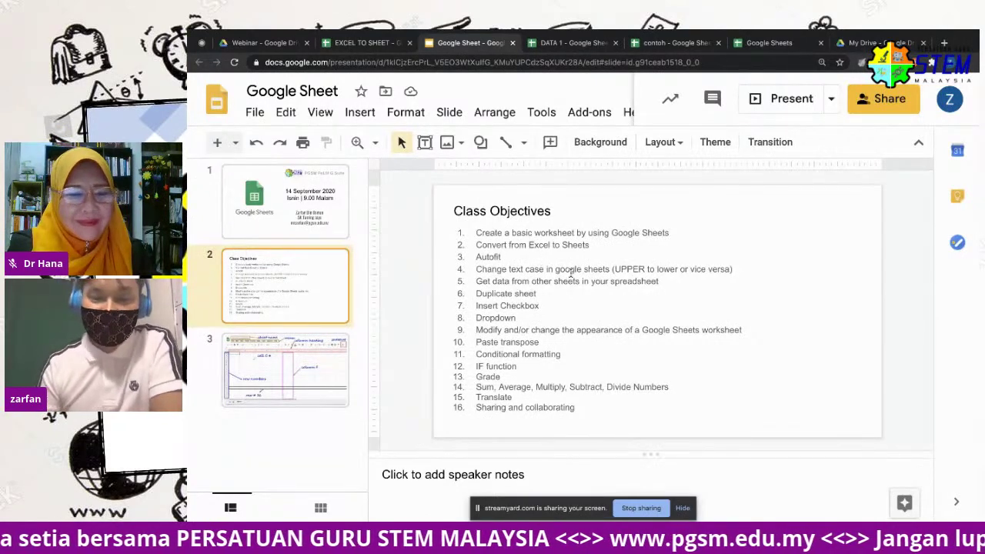
{"action": "left_click", "coordinate": [585, 48]}
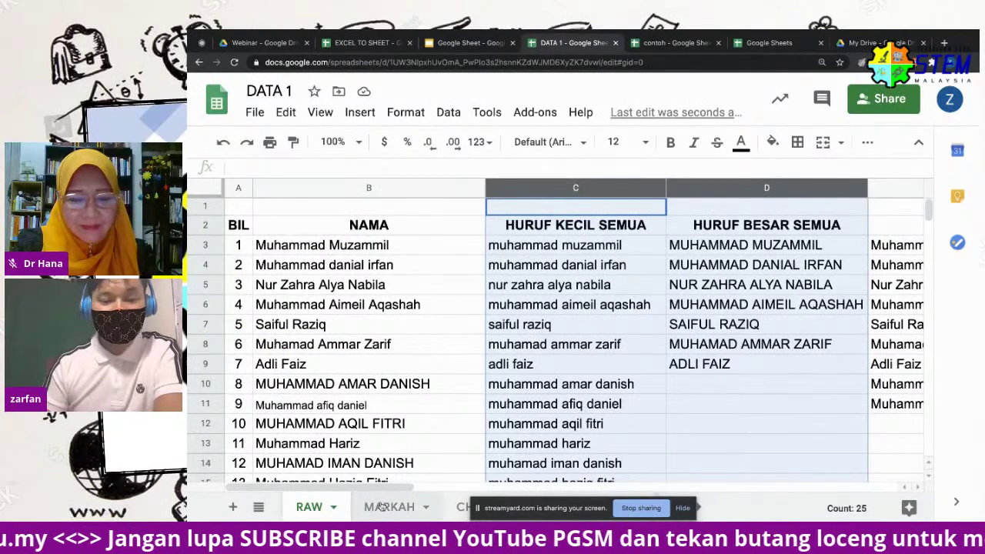
Switch between the RAW and MARKAH tabs, zoom the browser out, and finish on MARKAH
{"action": "left_click", "coordinate": [385, 508]}
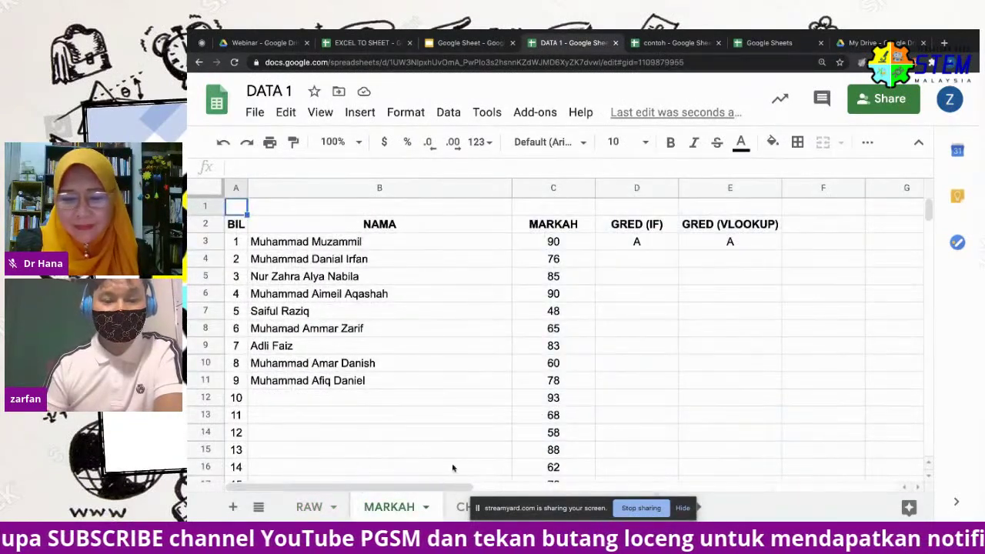
{"action": "left_click", "coordinate": [327, 507]}
{"action": "left_click", "coordinate": [382, 508]}
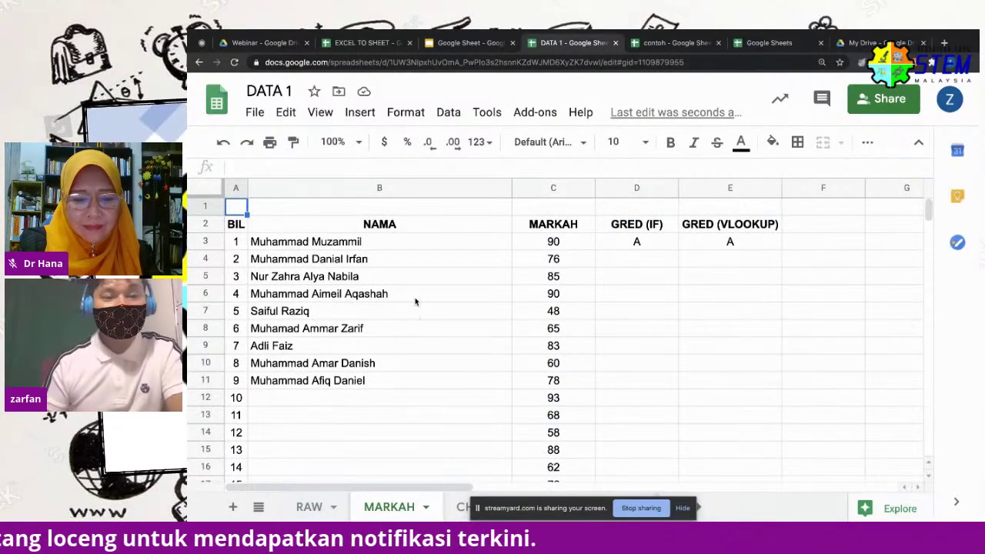
{"action": "left_click", "coordinate": [361, 114]}
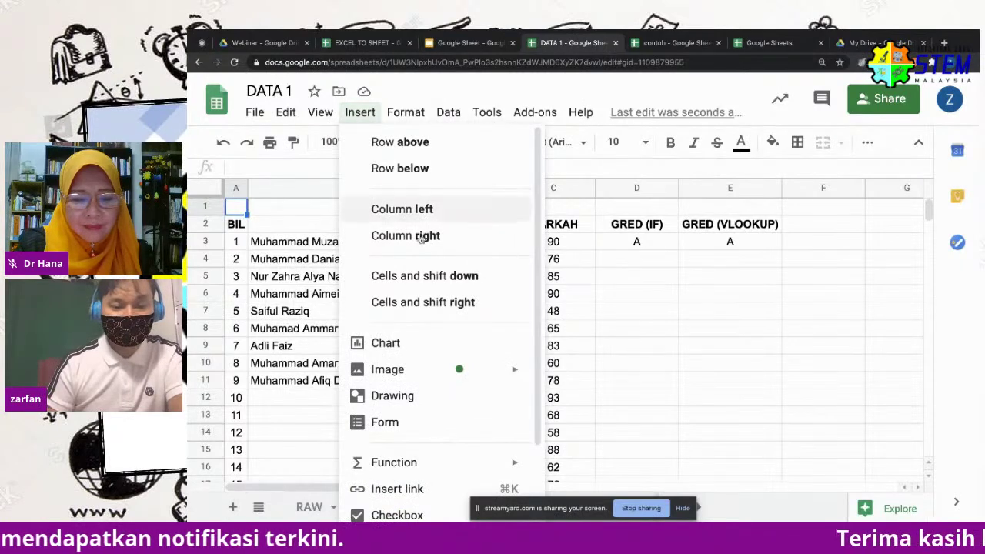
{"action": "left_click", "coordinate": [969, 63]}
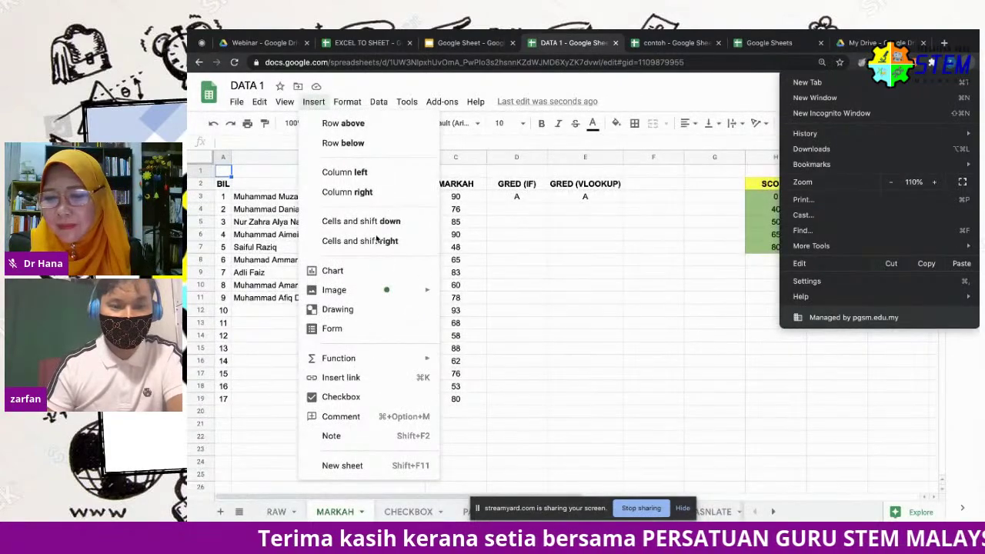
{"action": "left_click", "coordinate": [345, 101]}
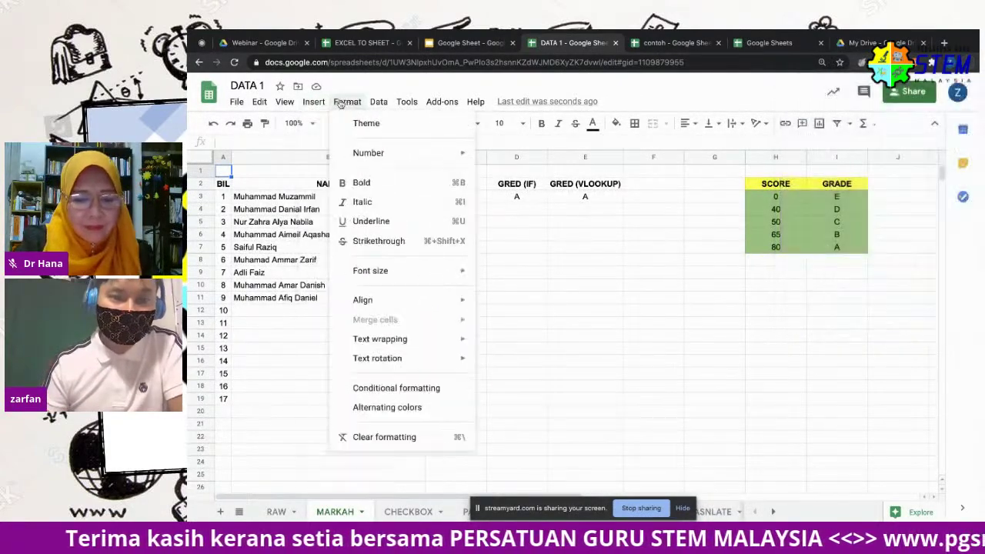
{"action": "mouse_move", "coordinate": [240, 103]}
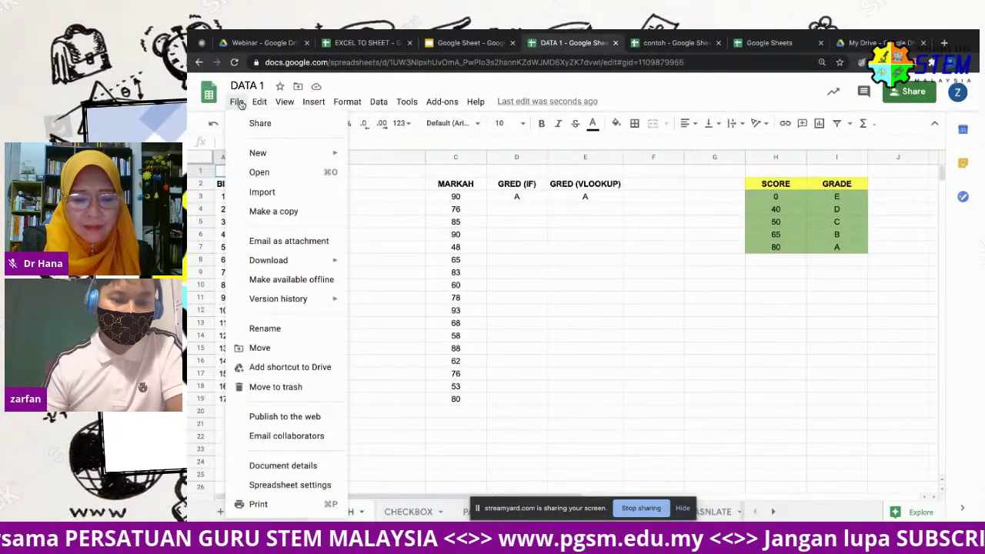
{"action": "left_click", "coordinate": [284, 102]}
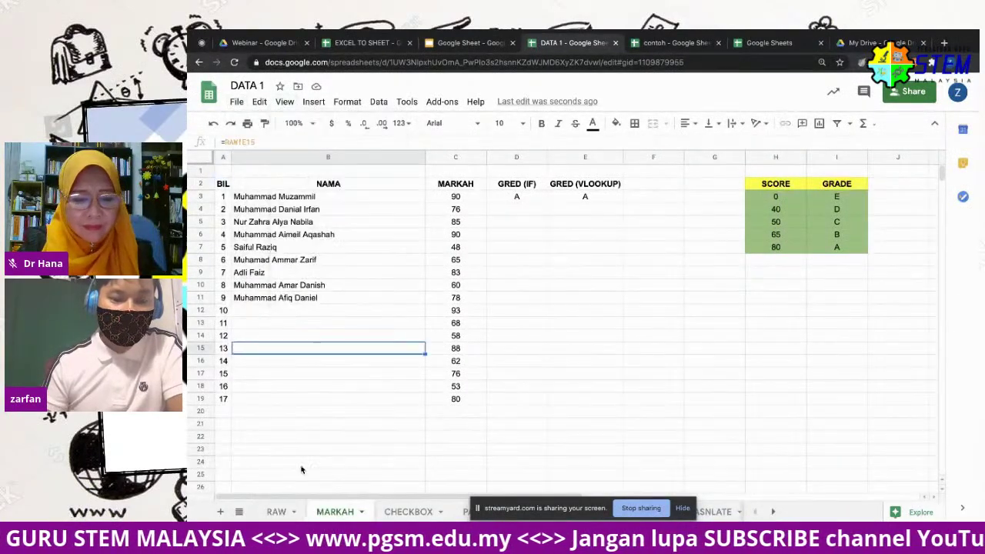
{"action": "left_click", "coordinate": [276, 512]}
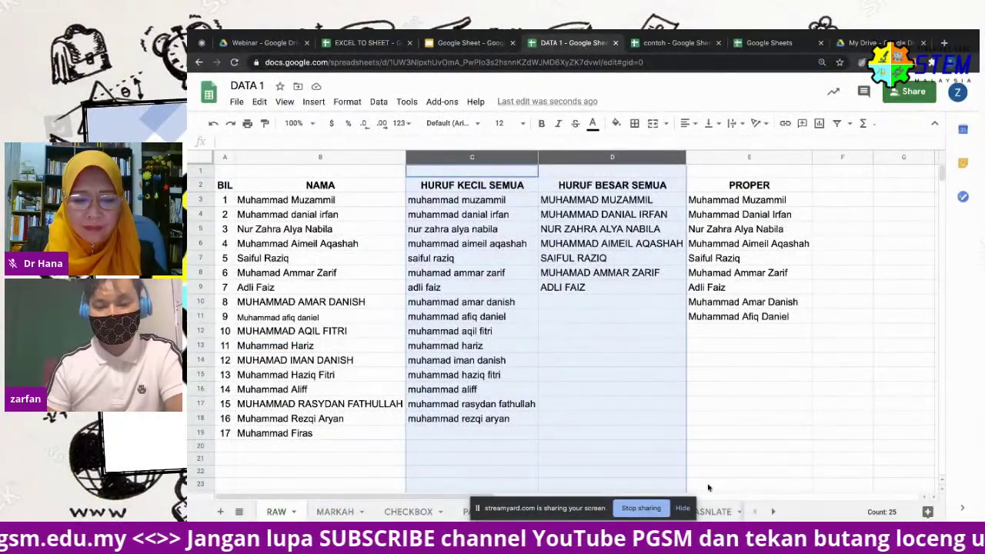
{"action": "left_click", "coordinate": [683, 508]}
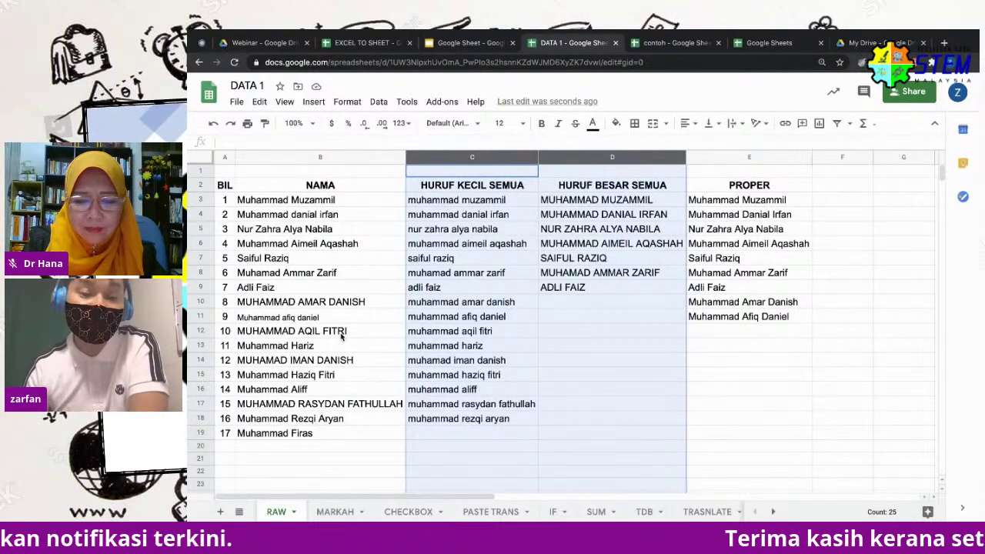
{"action": "left_click", "coordinate": [336, 512]}
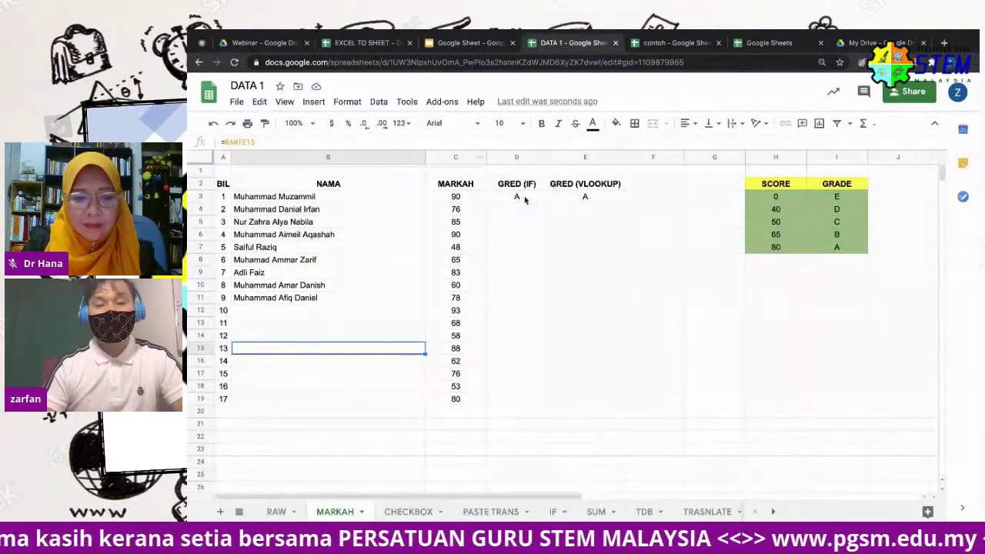
Apply All borders to the MARKAH table range A2:E19, then select the whole sheet
{"action": "left_click", "coordinate": [223, 184]}
{"action": "left_click", "coordinate": [606, 401], "text": "shift"}
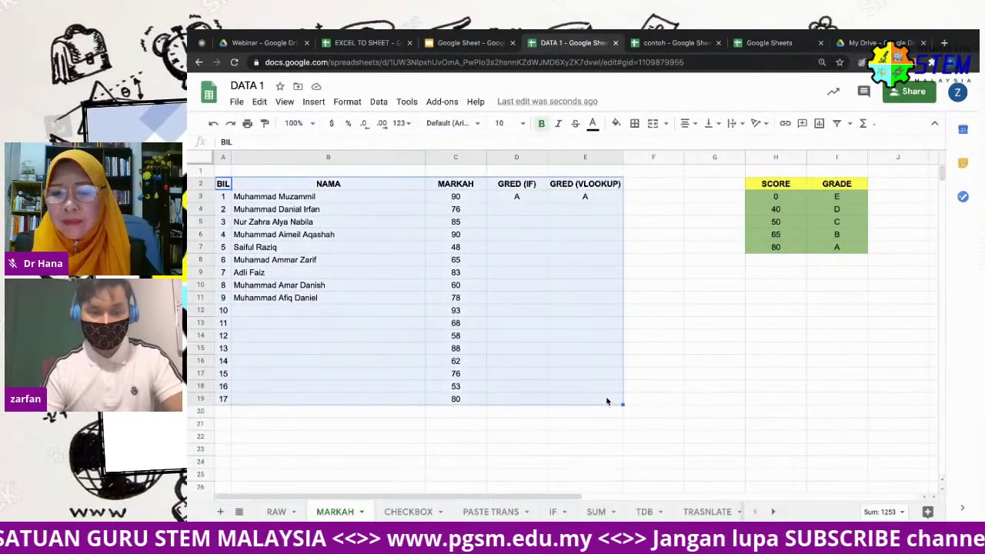
{"action": "left_click", "coordinate": [634, 124]}
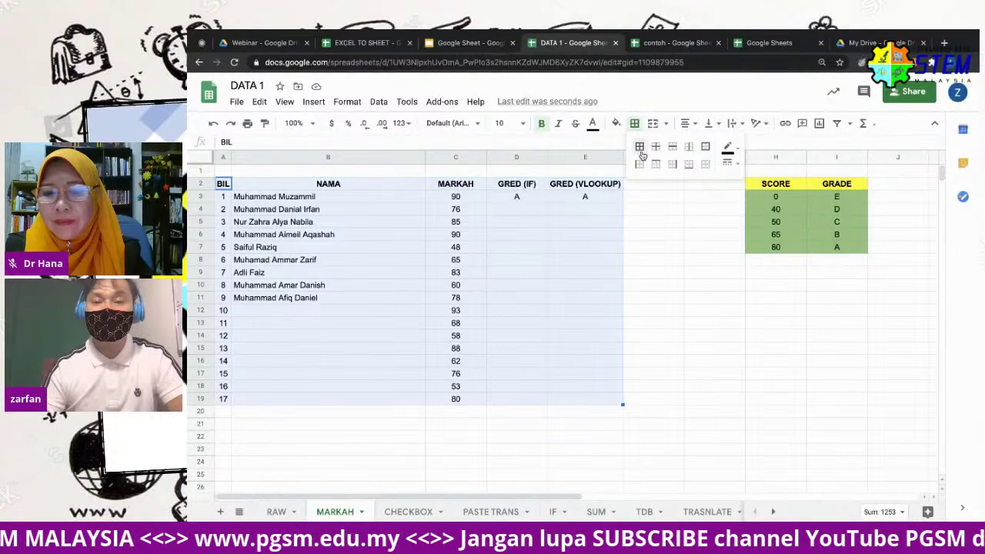
{"action": "left_click", "coordinate": [640, 147]}
{"action": "left_click", "coordinate": [517, 285]}
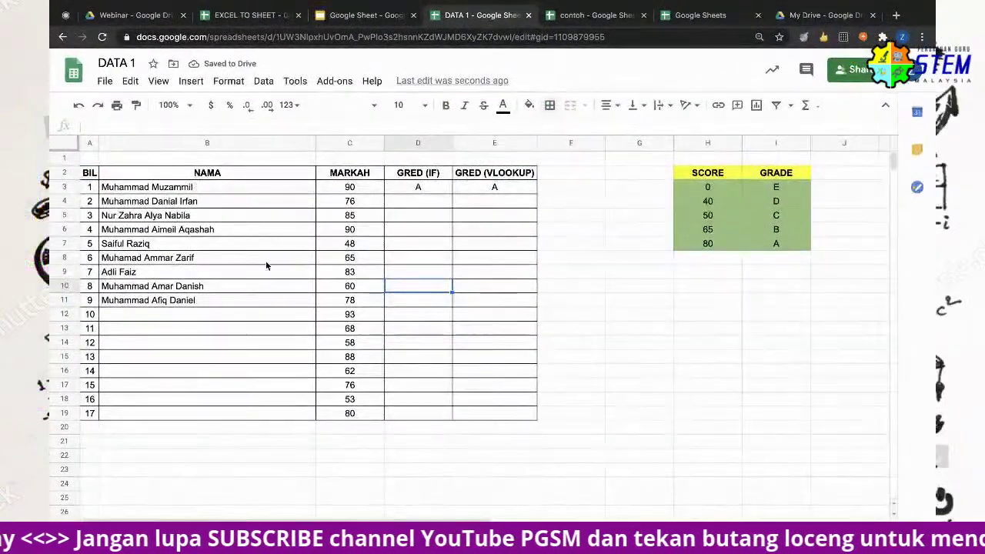
{"action": "left_click", "coordinate": [74, 147]}
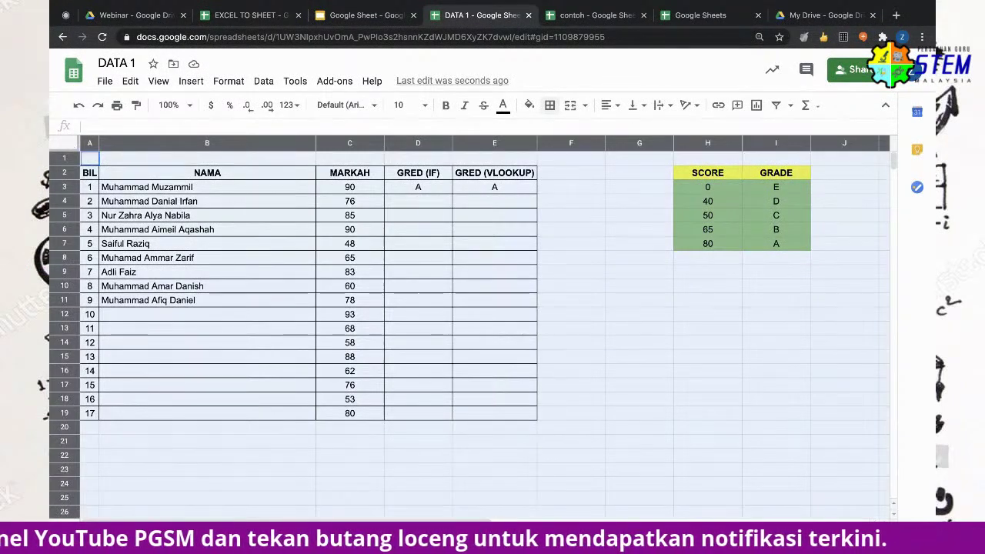
Add a new sheet with Shift+F11 and paste the copied grade table into it
{"action": "key", "text": "shift+F11"}
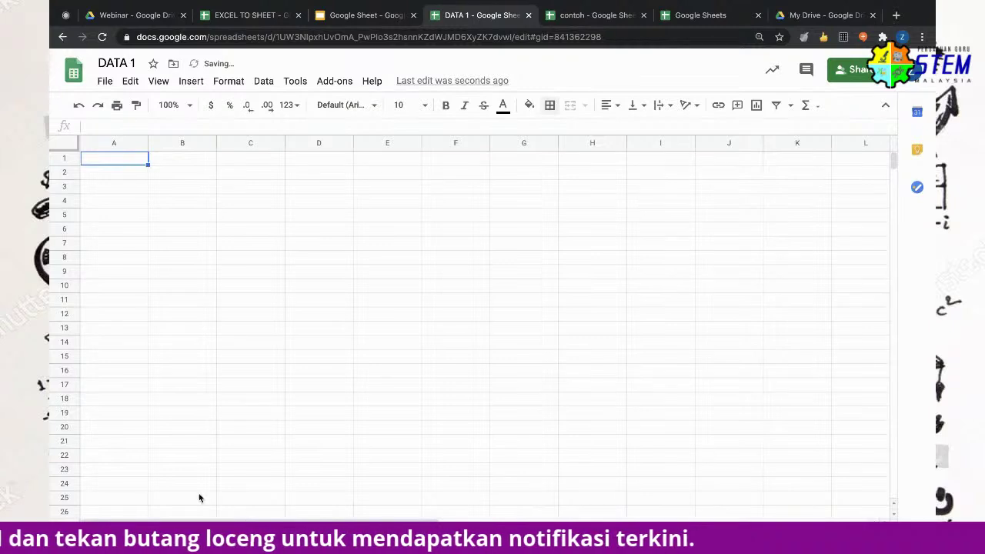
{"action": "key", "text": "ctrl+v"}
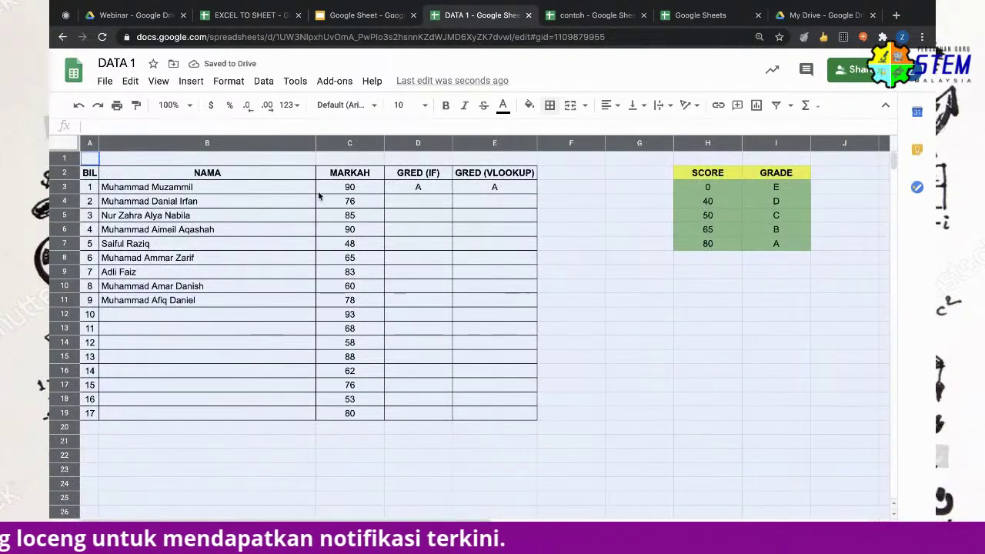
{"action": "right_click", "coordinate": [213, 161]}
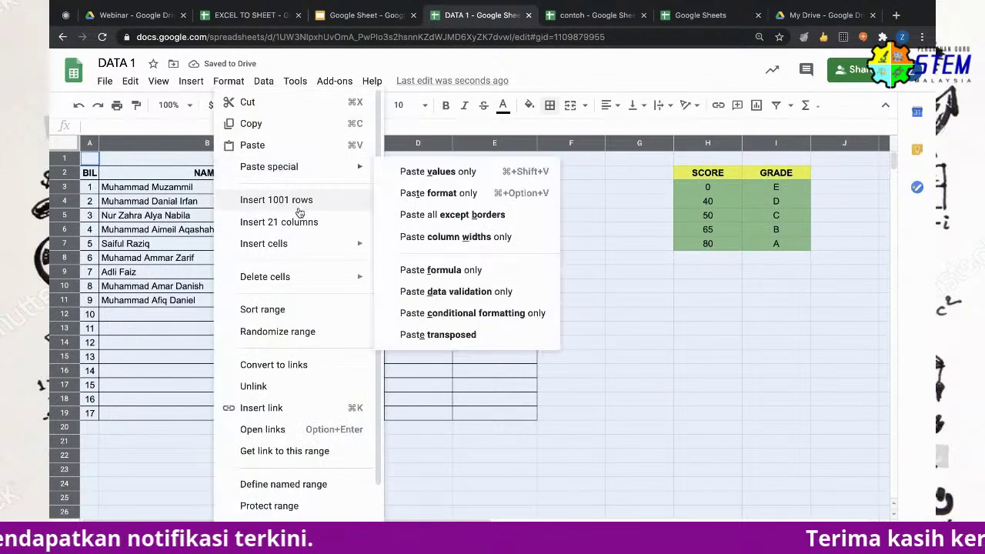
{"action": "key", "text": "Escape"}
{"action": "key", "text": "shift+F11"}
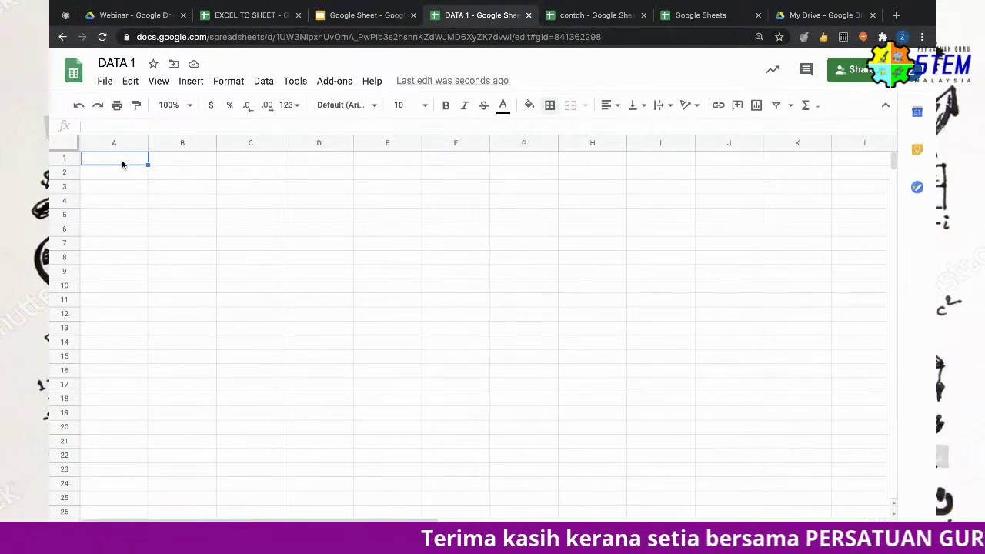
{"action": "key", "text": "ctrl+v"}
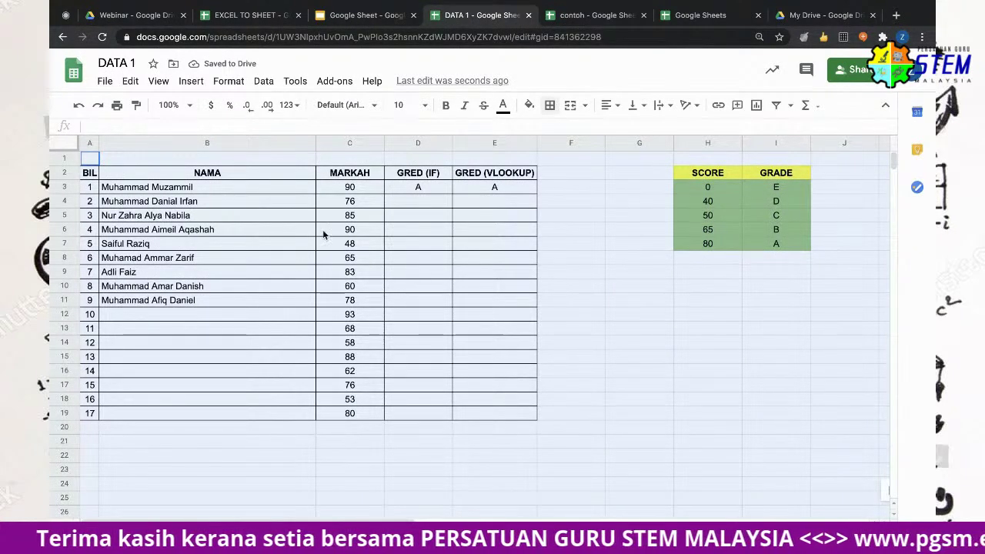
Delete the sheet holding the pasted grade table
{"action": "right_click", "coordinate": [308, 531]}
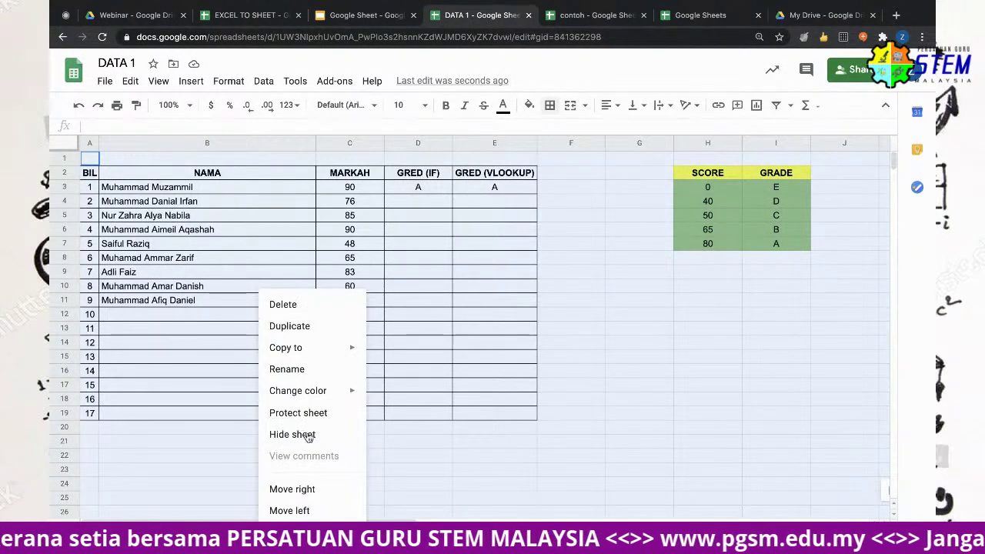
{"action": "left_click", "coordinate": [308, 305]}
{"action": "left_click", "coordinate": [639, 331]}
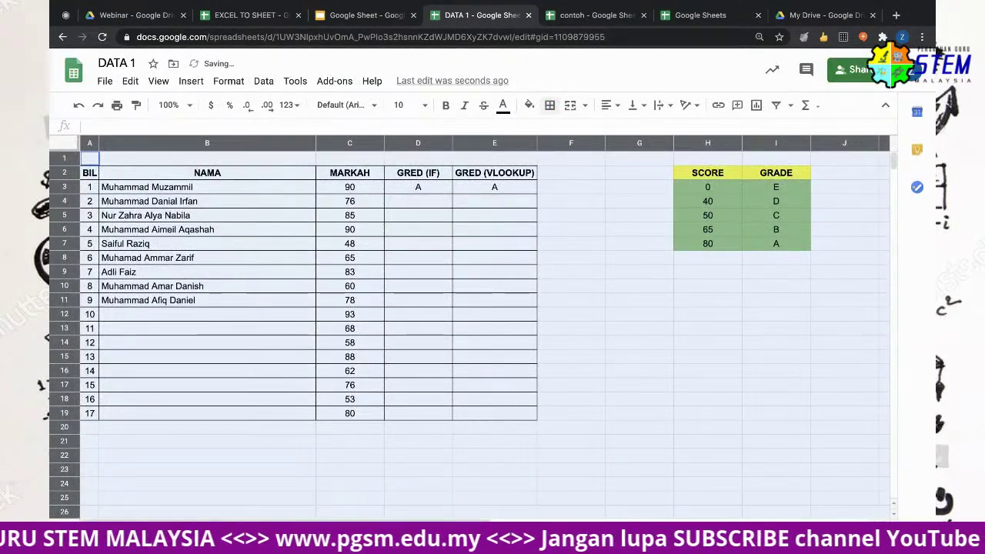
{"action": "left_click", "coordinate": [237, 442]}
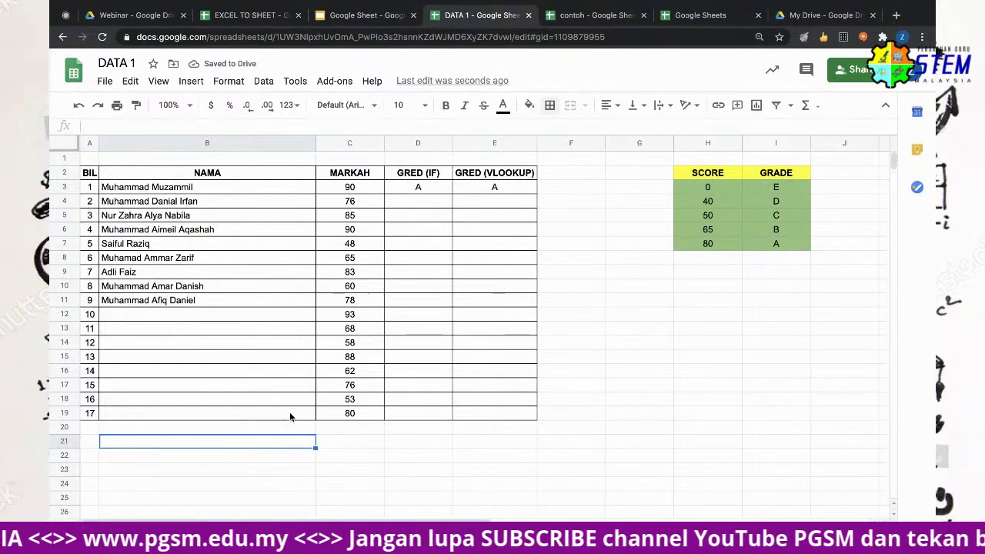
Duplicate the MARKAH sheet from its tab menu
{"action": "right_click", "coordinate": [189, 531]}
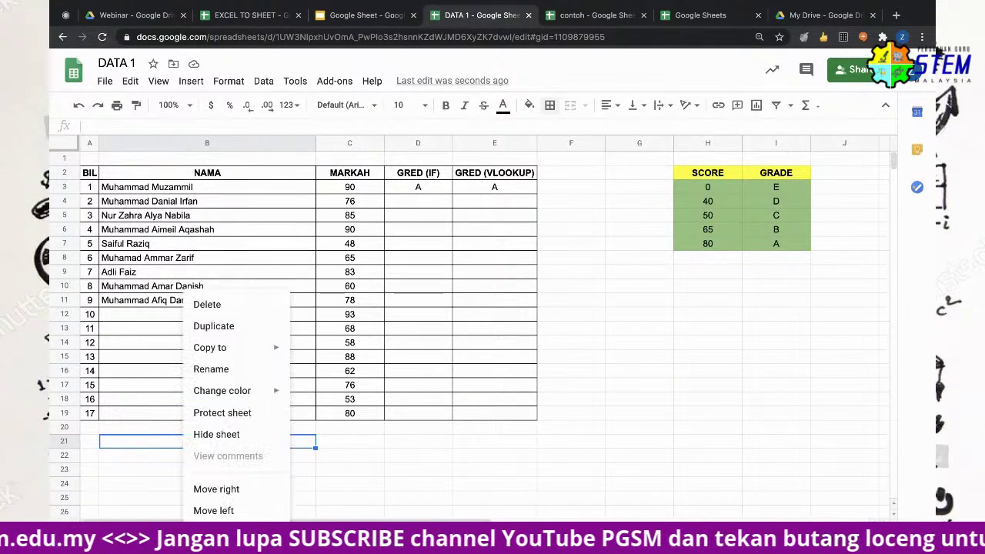
{"action": "left_click", "coordinate": [249, 333]}
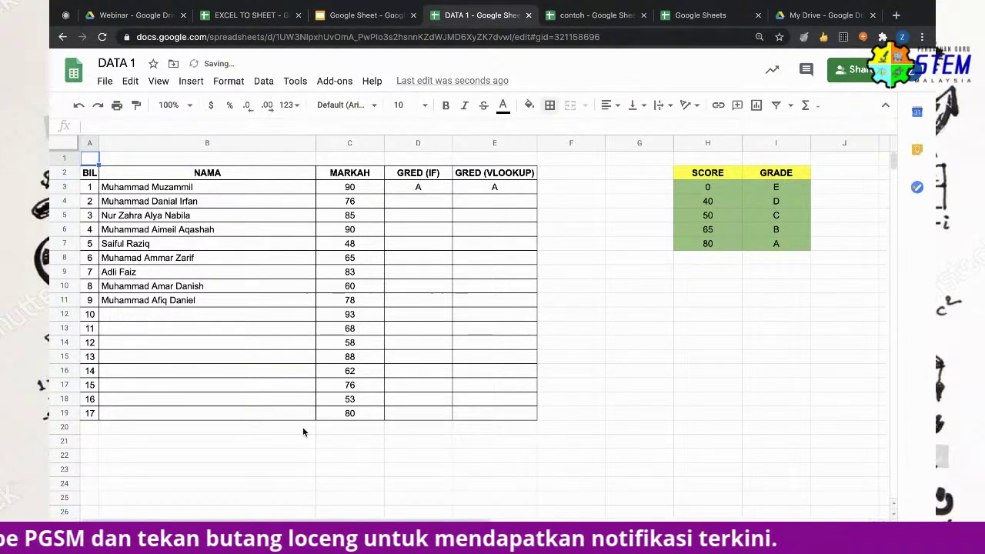
{"action": "left_click", "coordinate": [207, 441]}
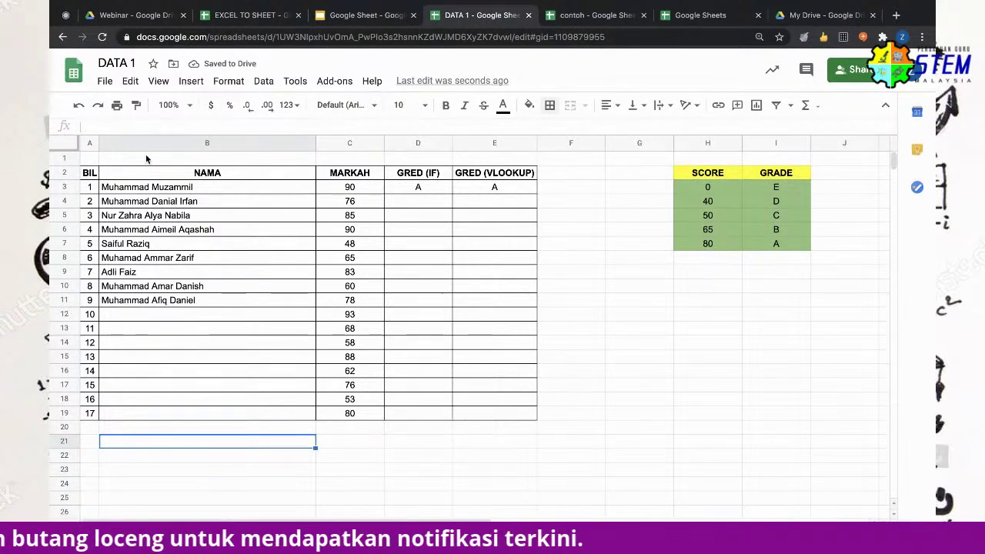
{"action": "left_click", "coordinate": [87, 142]}
{"action": "right_click", "coordinate": [86, 142]}
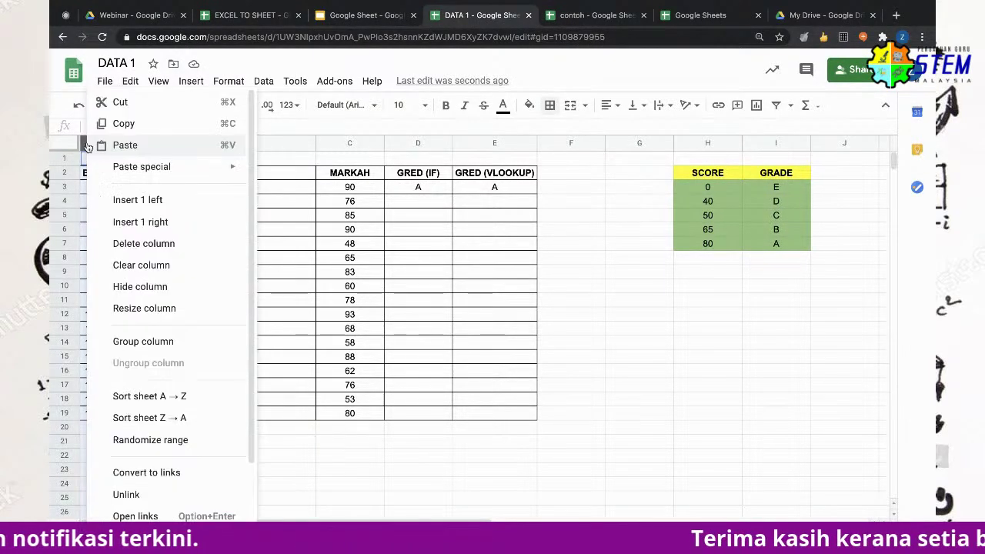
{"action": "left_click", "coordinate": [190, 312]}
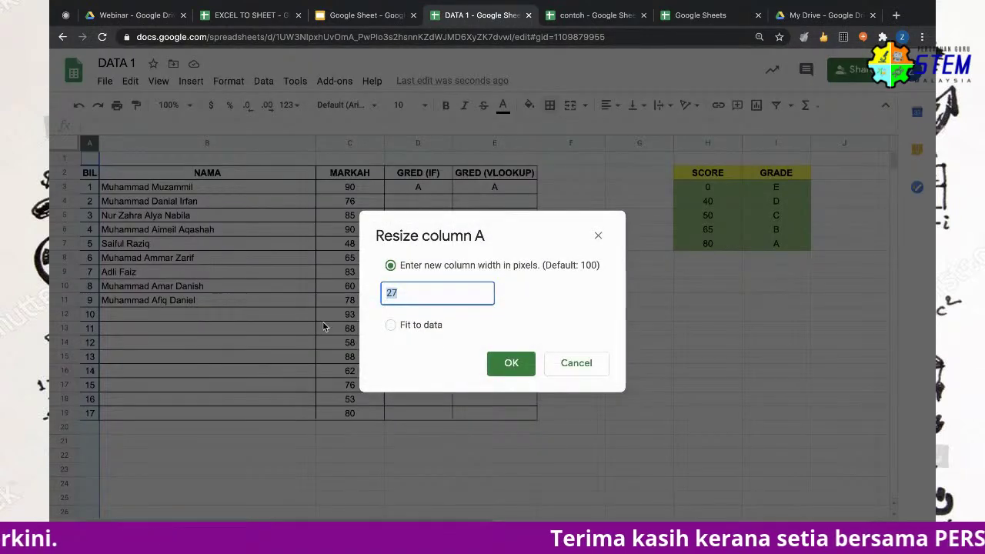
{"action": "left_click", "coordinate": [592, 371]}
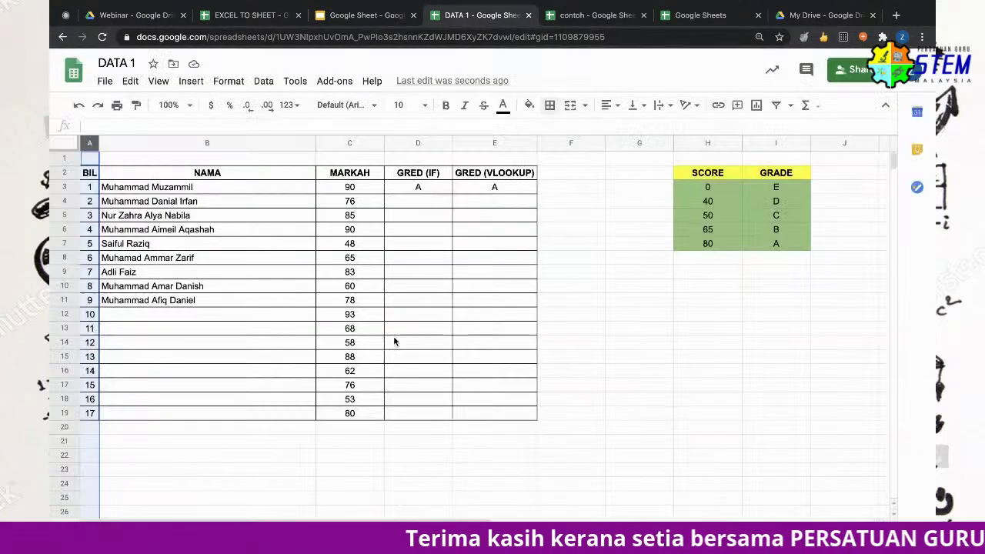
{"action": "right_click", "coordinate": [90, 145]}
{"action": "left_click", "coordinate": [200, 311]}
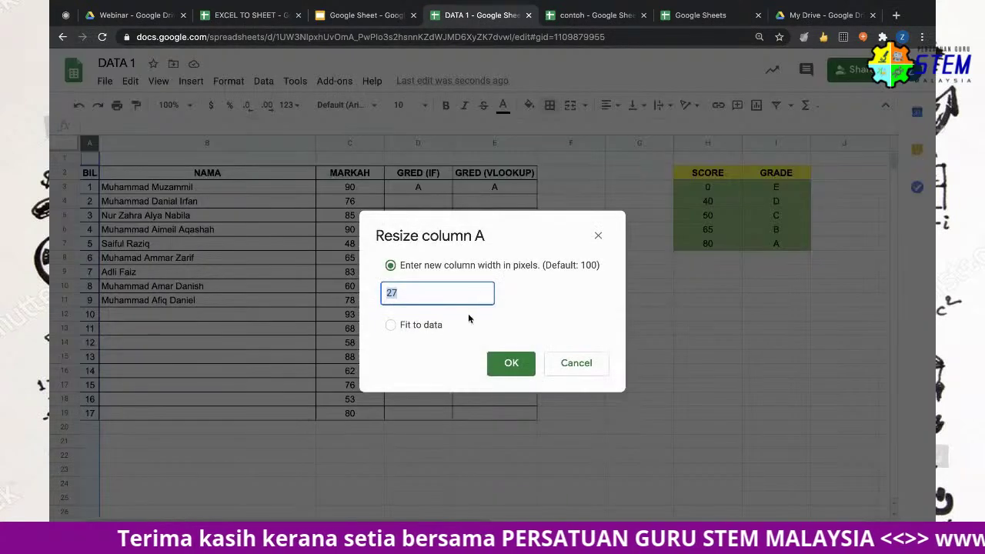
{"action": "left_click", "coordinate": [511, 364]}
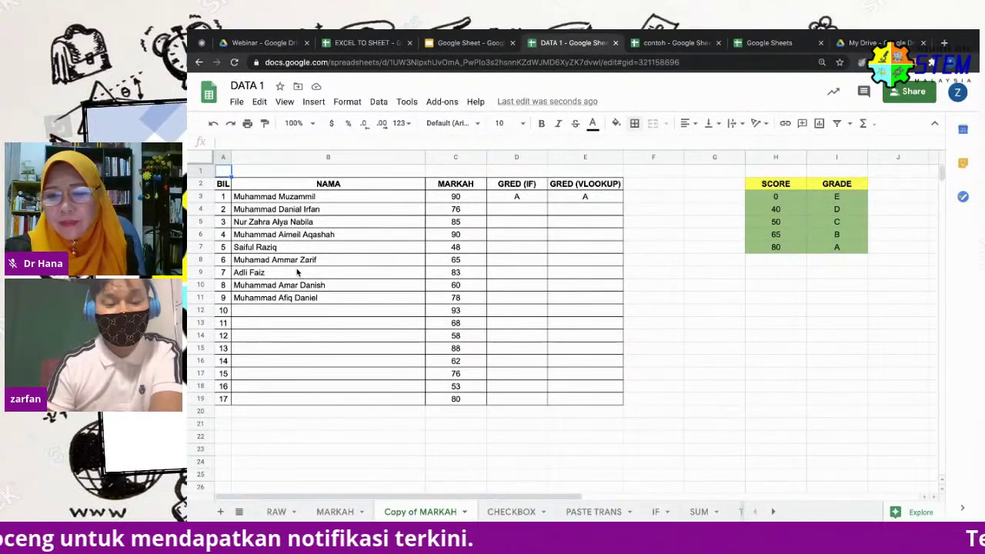
{"action": "right_click", "coordinate": [410, 513]}
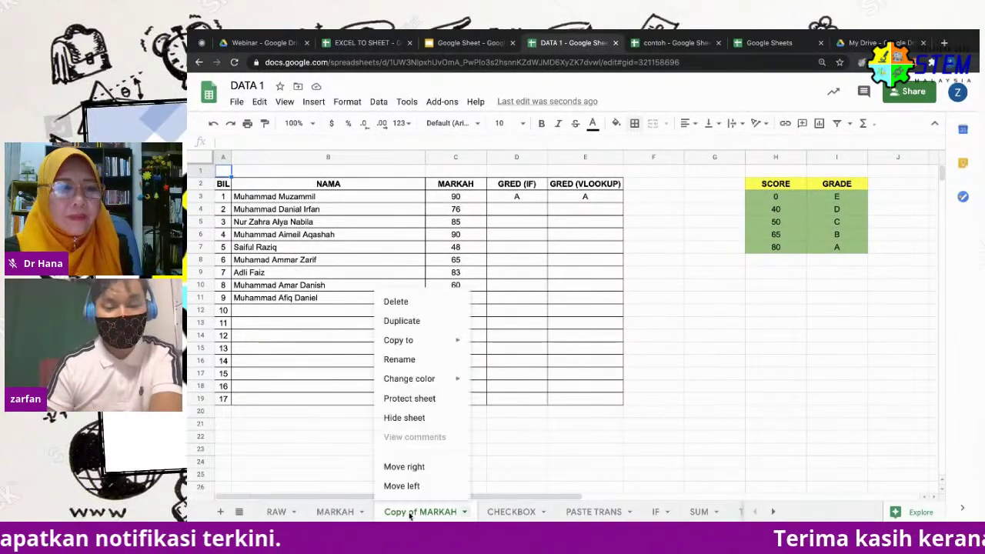
Delete the Copy of MARKAH sheet, then undo the deletion with Ctrl+Z
{"action": "left_click", "coordinate": [414, 311]}
{"action": "left_click", "coordinate": [700, 327]}
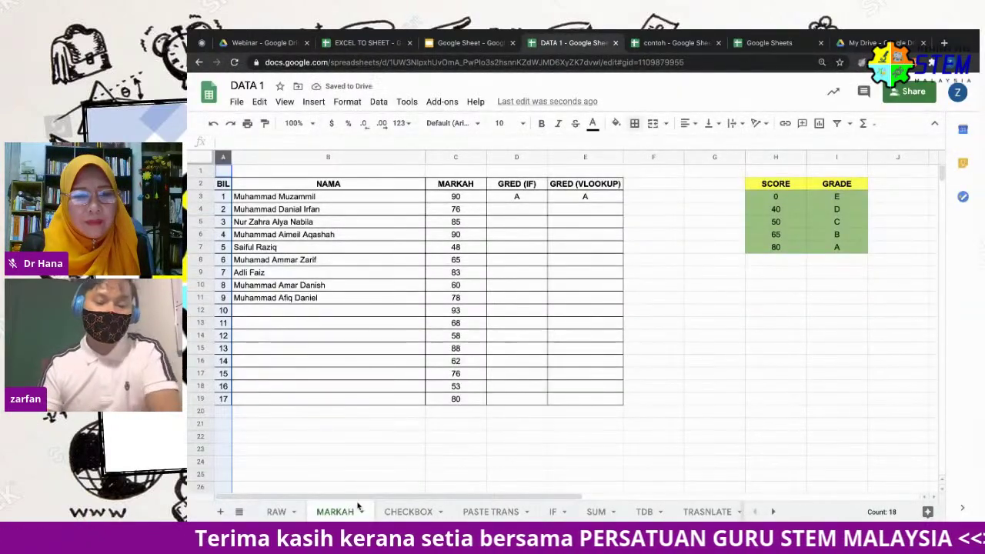
{"action": "key", "text": "ctrl+z"}
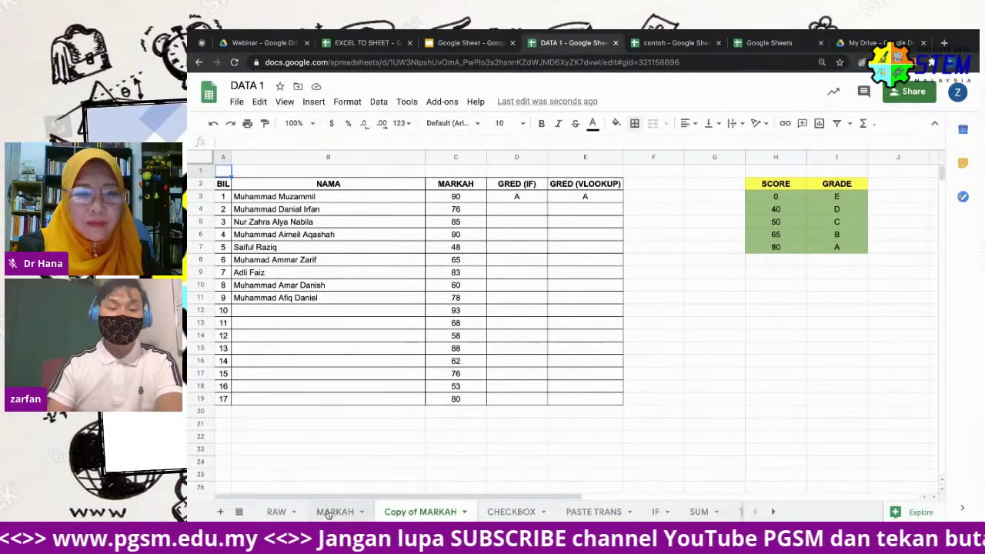
Glance at the CHECKBOX sheet, then rename Copy of MARKAH by typing KEHADIRAN
{"action": "right_click", "coordinate": [411, 514]}
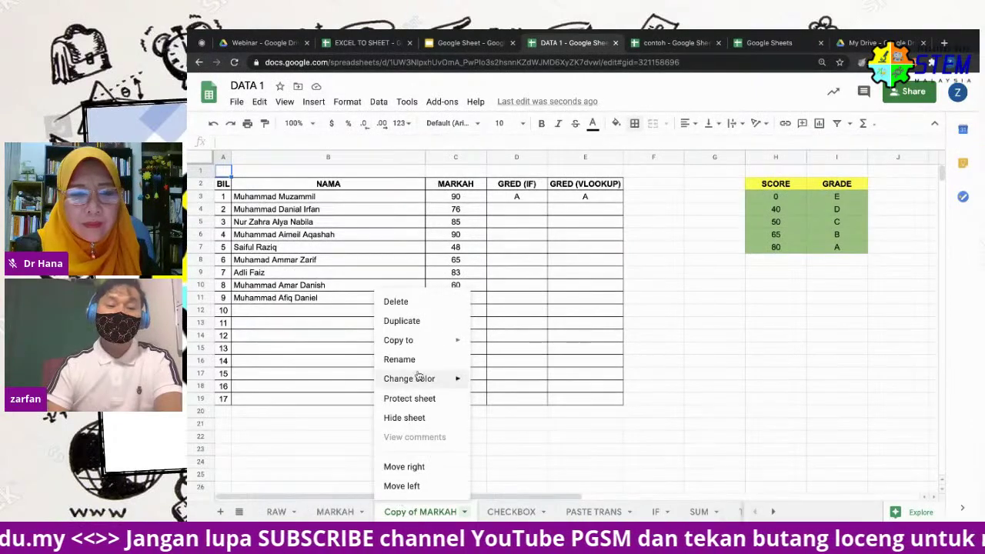
{"action": "left_click", "coordinate": [504, 466]}
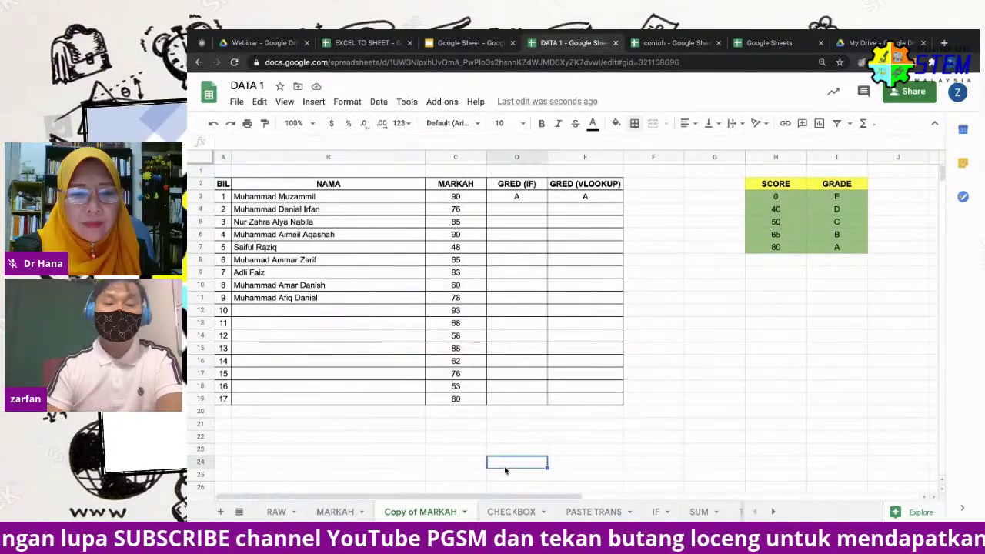
{"action": "right_click", "coordinate": [422, 516]}
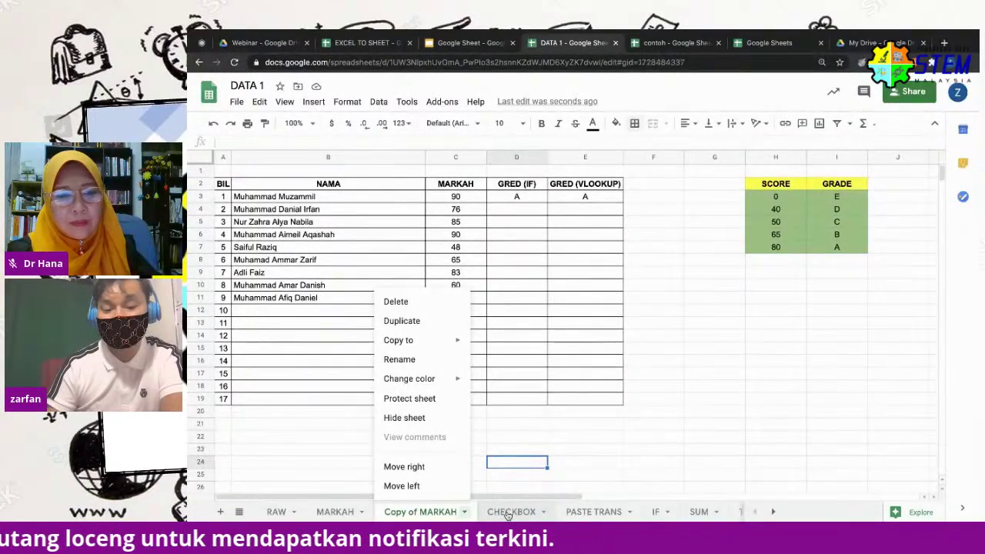
{"action": "left_click", "coordinate": [508, 515]}
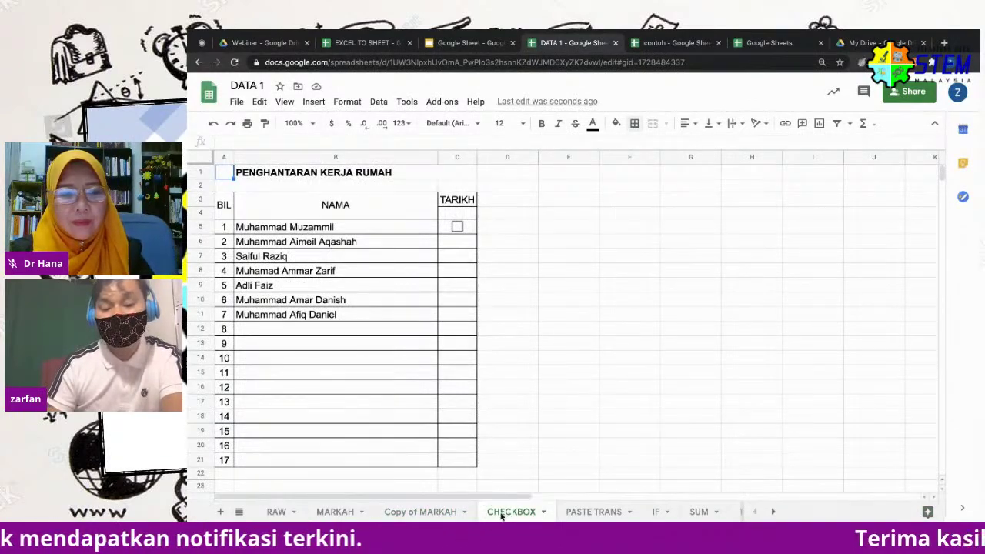
{"action": "left_click", "coordinate": [404, 515]}
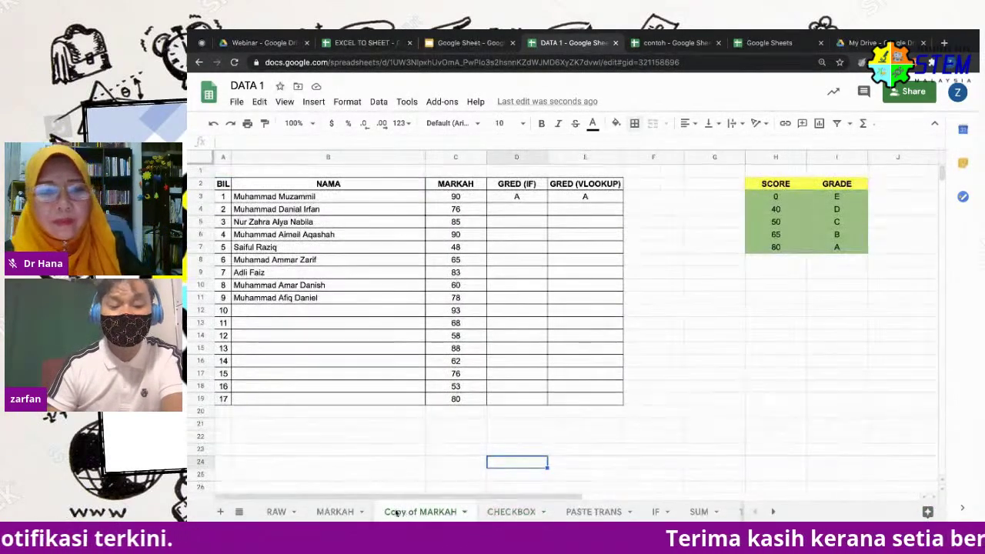
{"action": "right_click", "coordinate": [413, 514]}
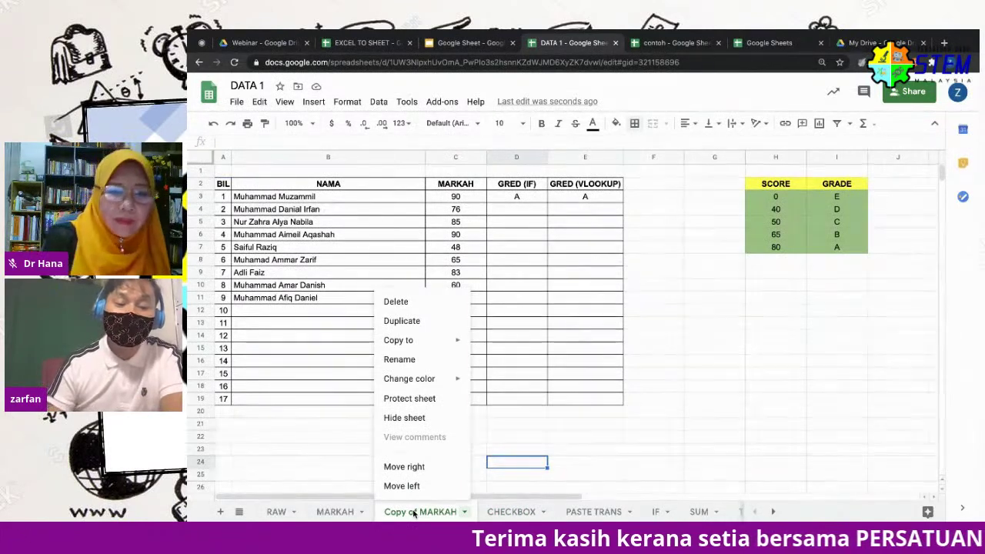
{"action": "left_click", "coordinate": [400, 359]}
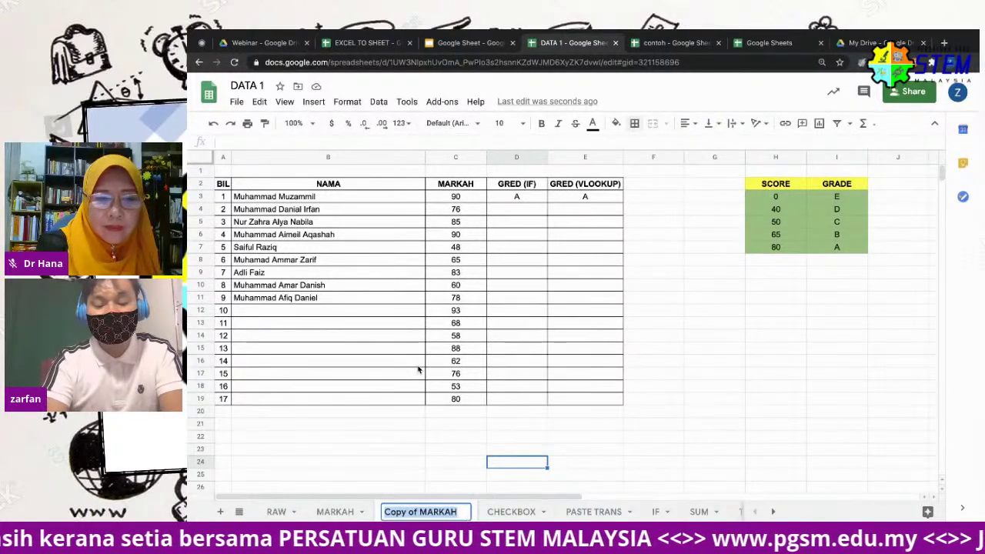
{"action": "type", "text": "KEHADIRAN"}
Confirm the KEHADIRAN tab name and select B3:B12 to inspect the =RAW!E3 formulas
{"action": "key", "text": "Return"}
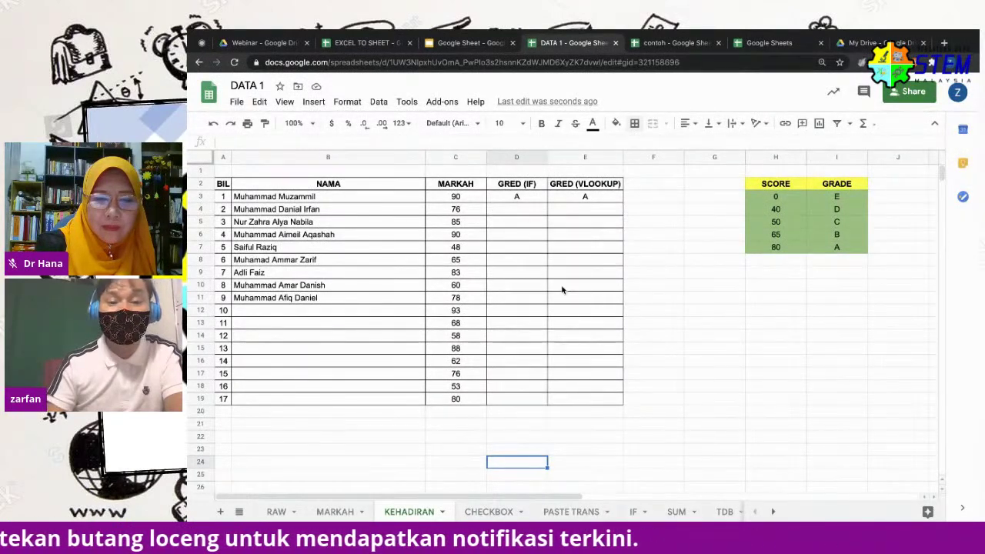
{"action": "left_click_drag", "start_coordinate": [326, 198], "coordinate": [315, 313]}
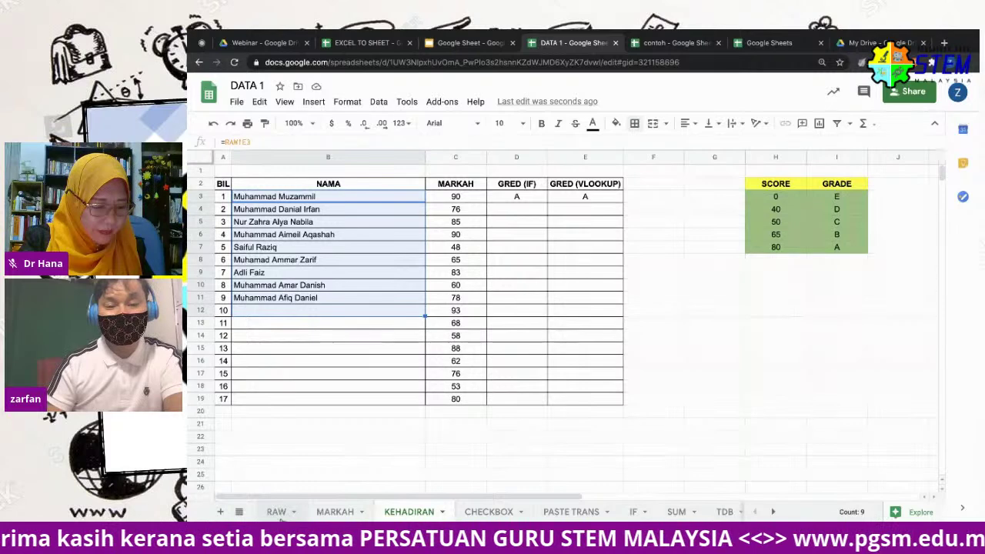
Copy the KEHADIRAN sheet into a new spreadsheet
{"action": "right_click", "coordinate": [400, 514]}
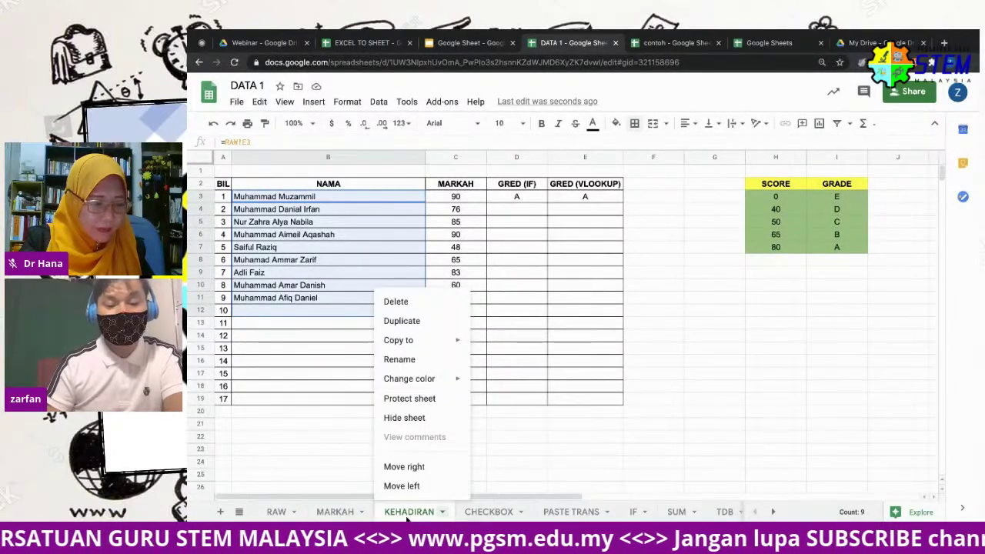
{"action": "left_click", "coordinate": [516, 462]}
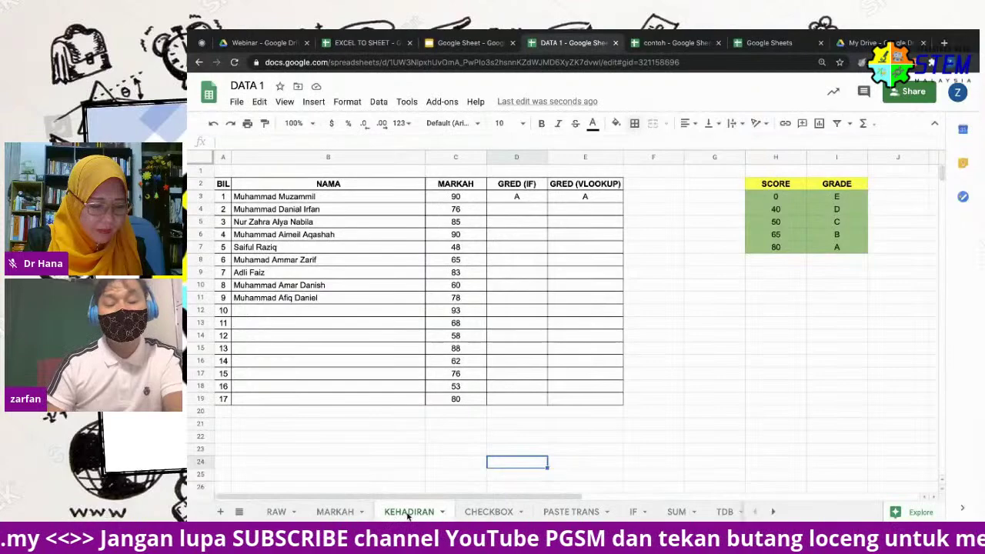
{"action": "right_click", "coordinate": [408, 515]}
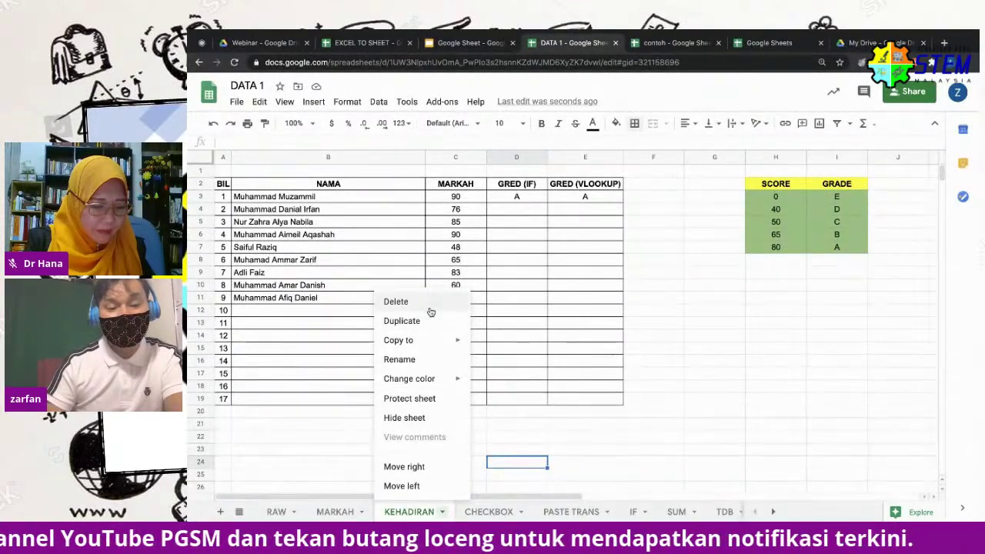
{"action": "mouse_move", "coordinate": [434, 340]}
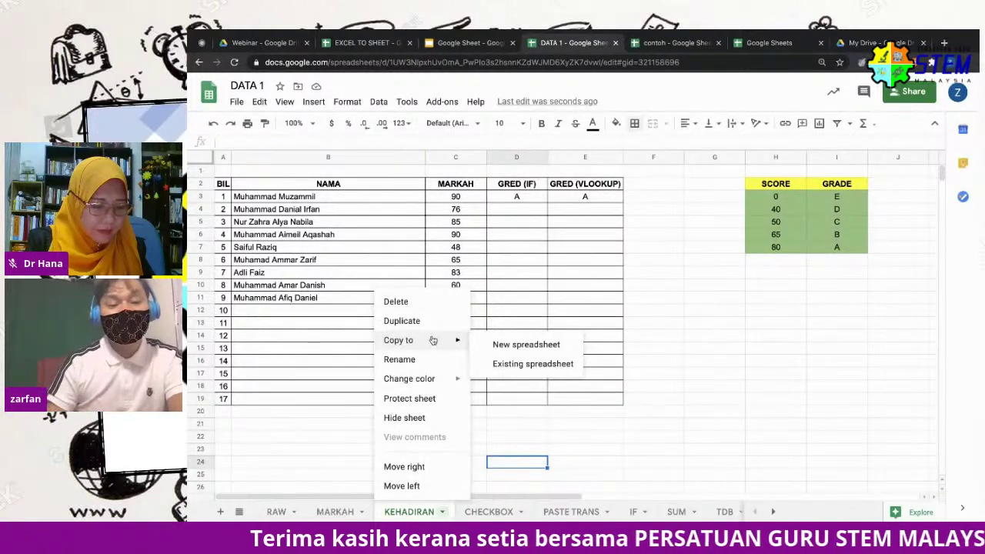
{"action": "left_click", "coordinate": [499, 343]}
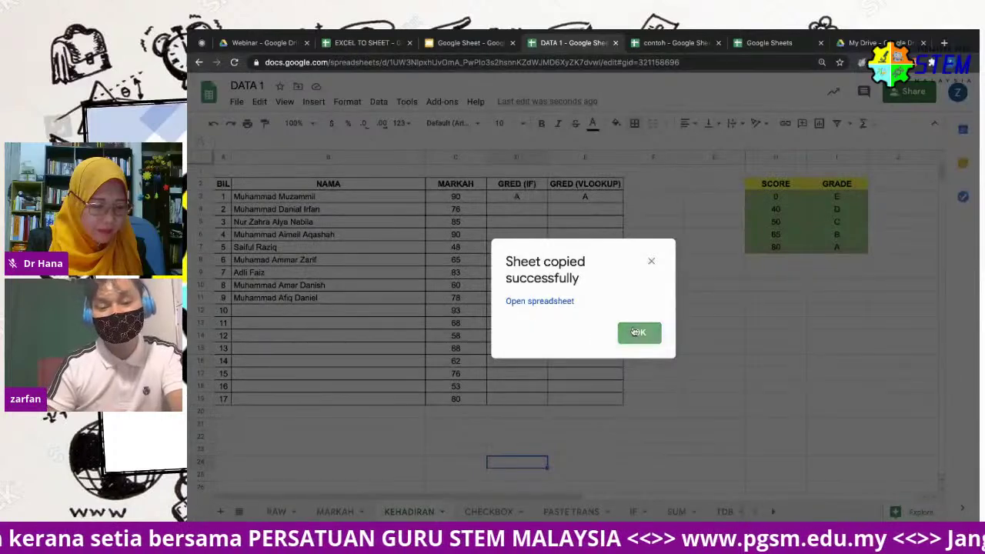
{"action": "left_click", "coordinate": [633, 332]}
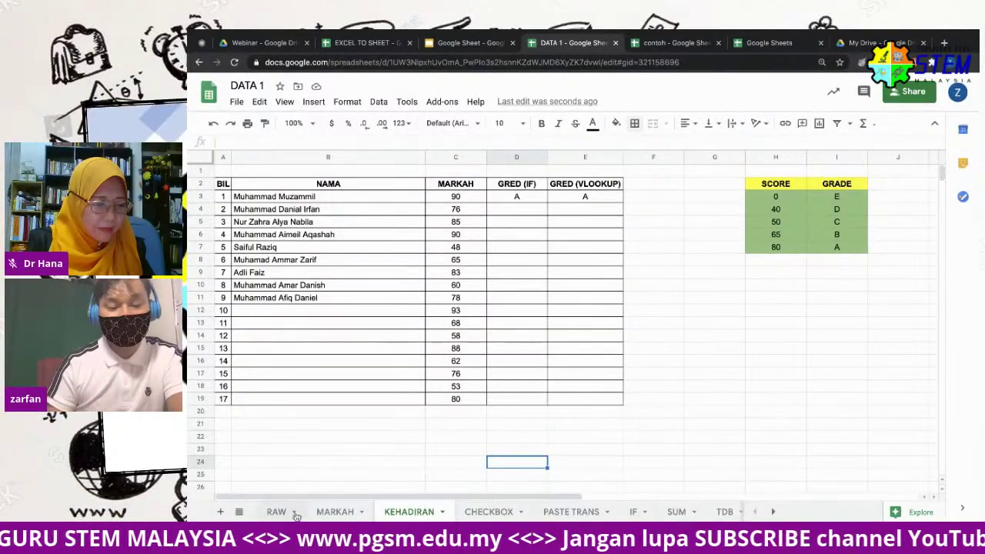
Delete the KEHADIRAN sheet from DATA 1
{"action": "right_click", "coordinate": [403, 514]}
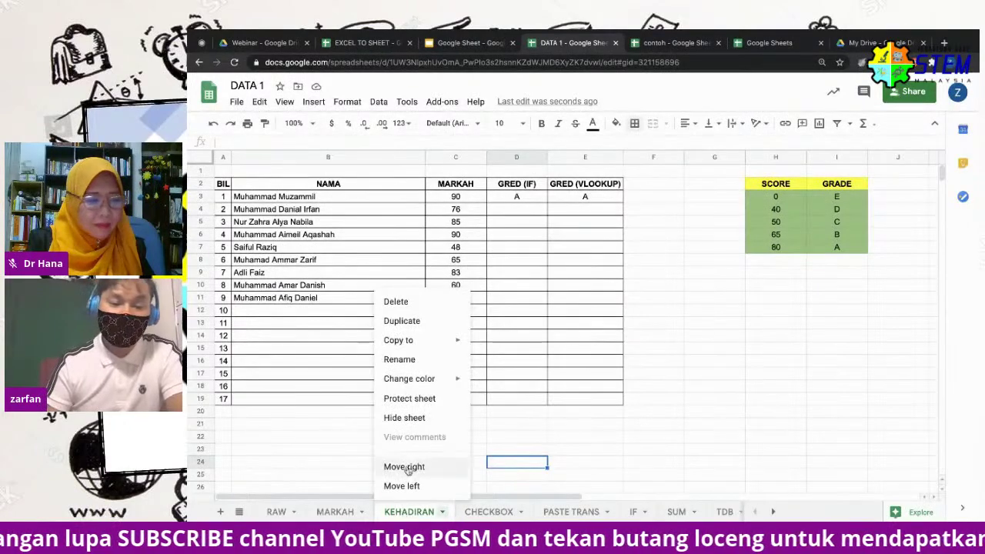
{"action": "left_click", "coordinate": [423, 305]}
{"action": "left_click", "coordinate": [702, 326]}
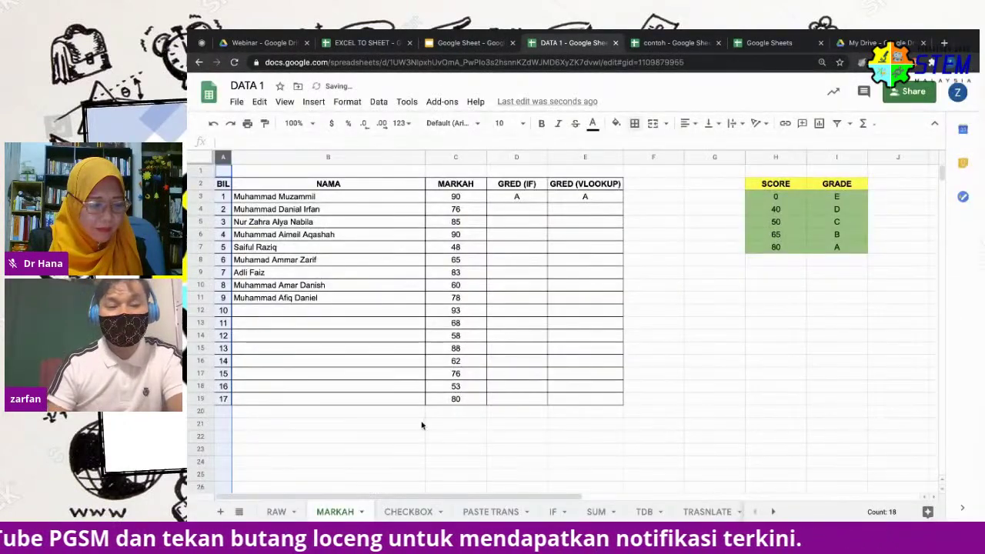
On RAW, extend the PROPER formula from E11 down through E19
{"action": "left_click", "coordinate": [276, 512]}
{"action": "left_click", "coordinate": [567, 291]}
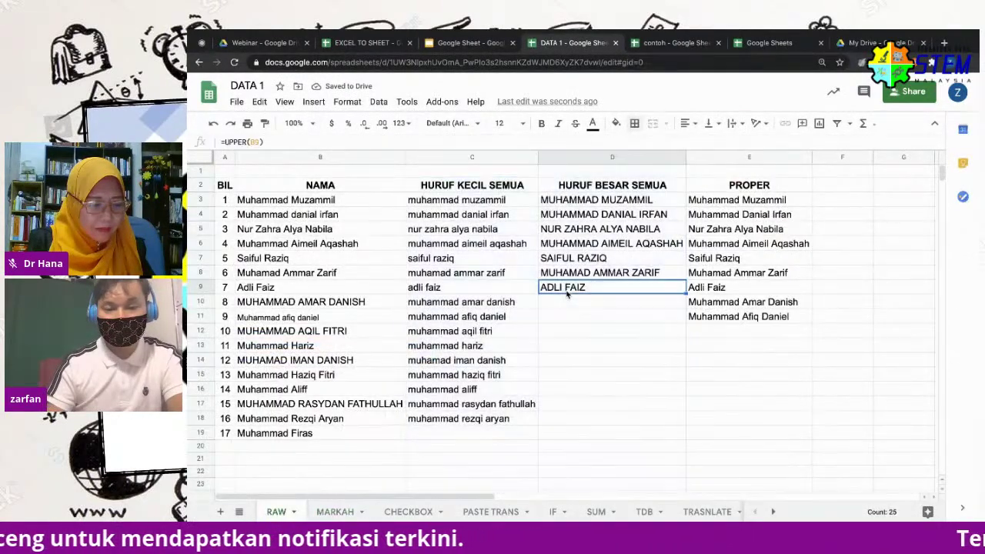
{"action": "left_click", "coordinate": [778, 317]}
{"action": "left_click_drag", "start_coordinate": [812, 322], "coordinate": [814, 435]}
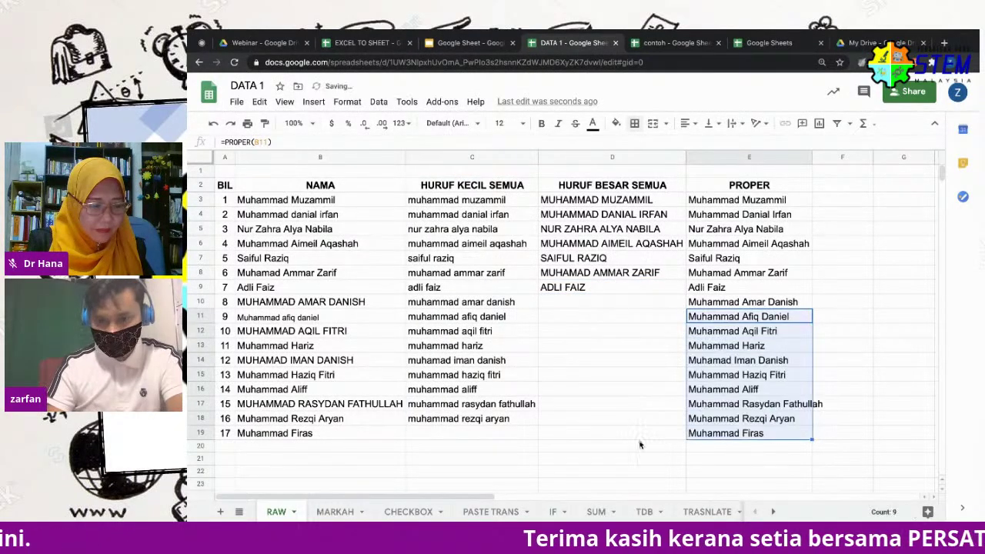
Compare MARKAH's B3 name formula with RAW's E3 PROPER formula, then select MARKAH B3:B19
{"action": "left_click", "coordinate": [336, 511]}
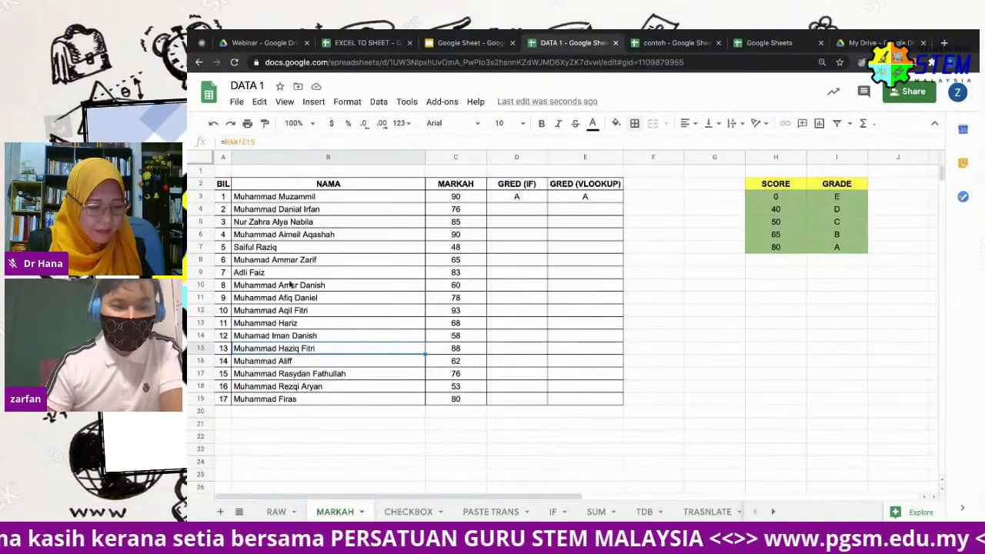
{"action": "left_click", "coordinate": [304, 199]}
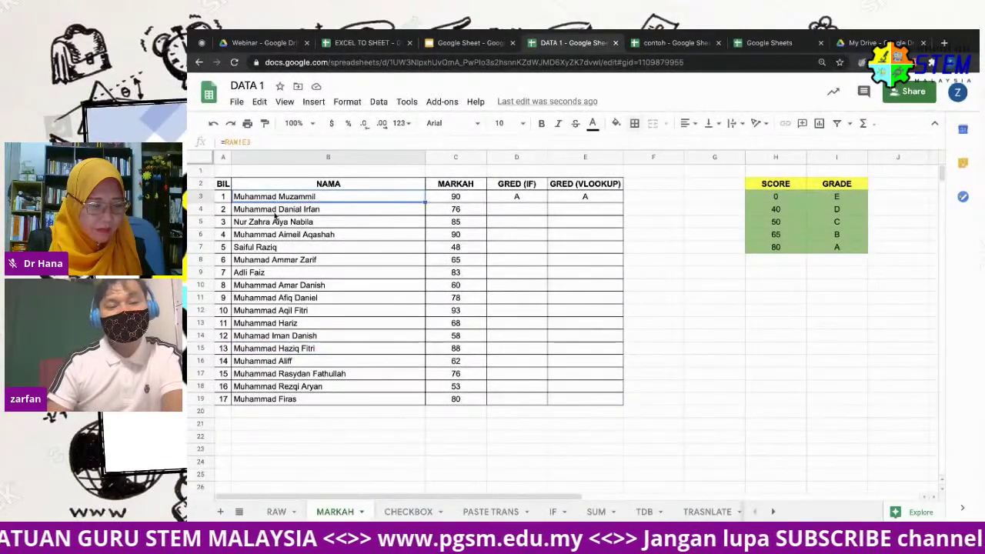
{"action": "left_click", "coordinate": [276, 512]}
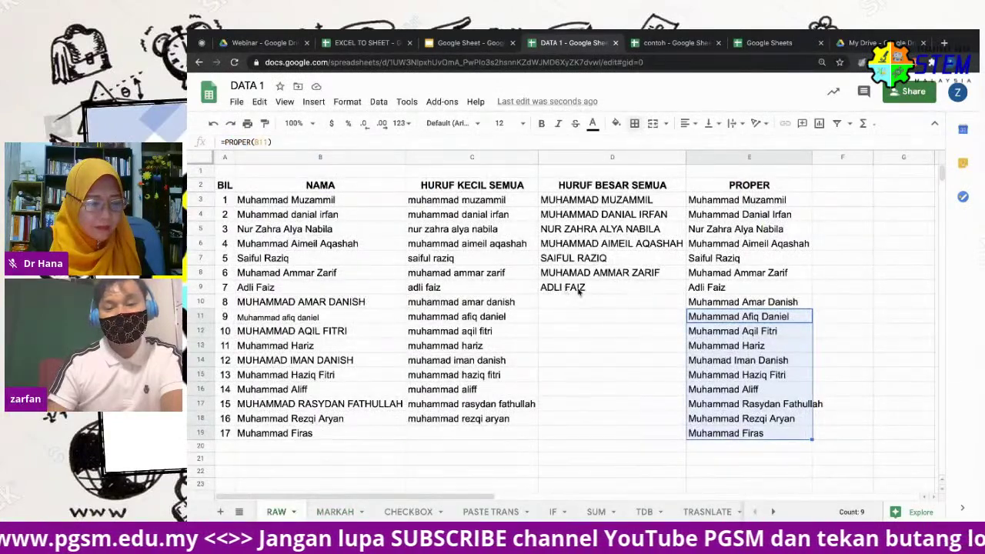
{"action": "left_click", "coordinate": [712, 203]}
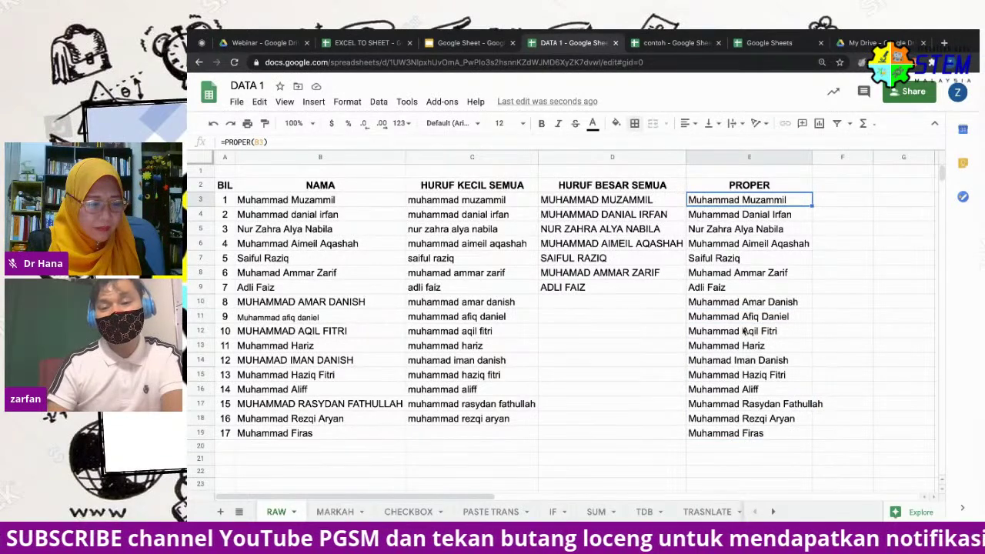
{"action": "left_click", "coordinate": [339, 512]}
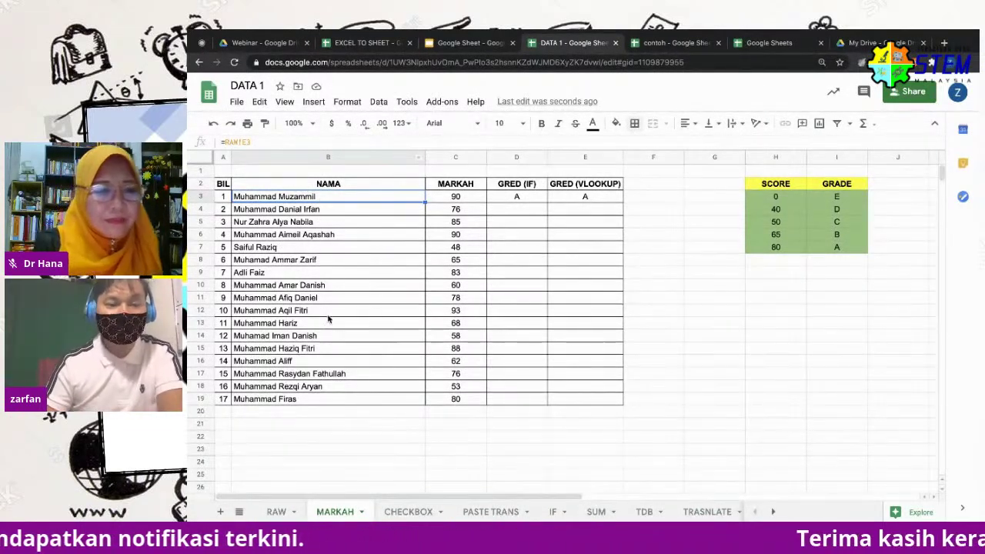
{"action": "left_click", "coordinate": [363, 400], "text": "shift"}
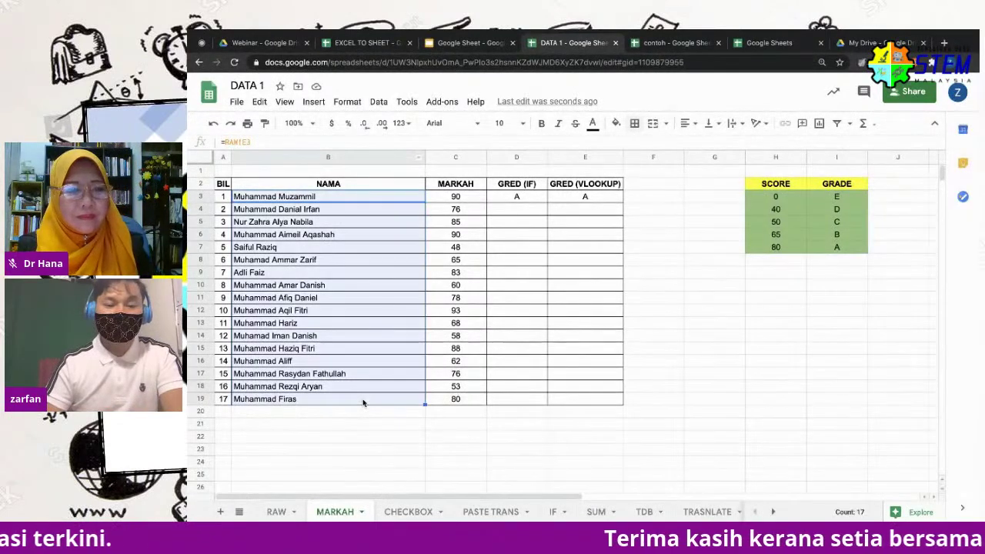
Clear MARKAH's names in B3:B19, start a formula in B3, and zoom the page to 150%
{"action": "key", "text": "Delete"}
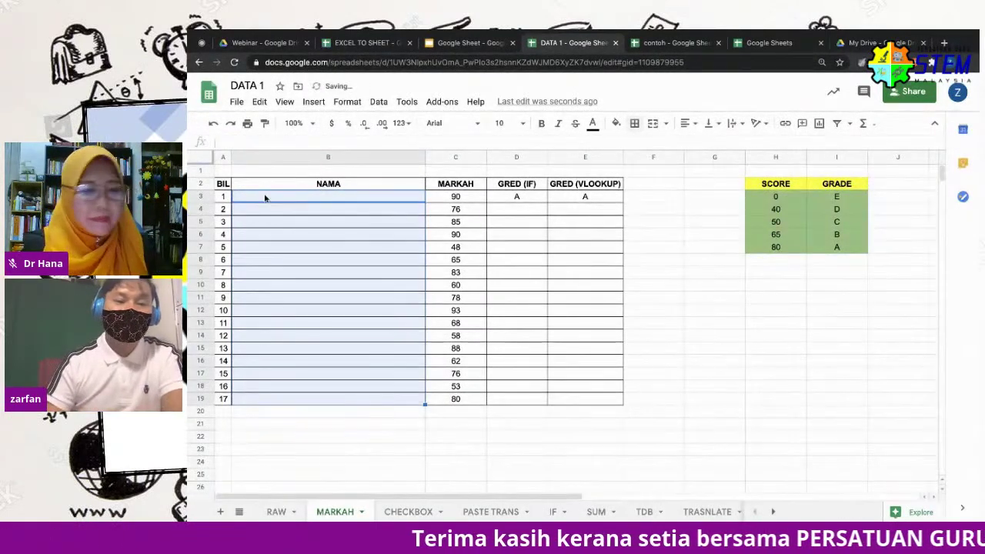
{"action": "left_click", "coordinate": [265, 197]}
{"action": "type", "text": "="}
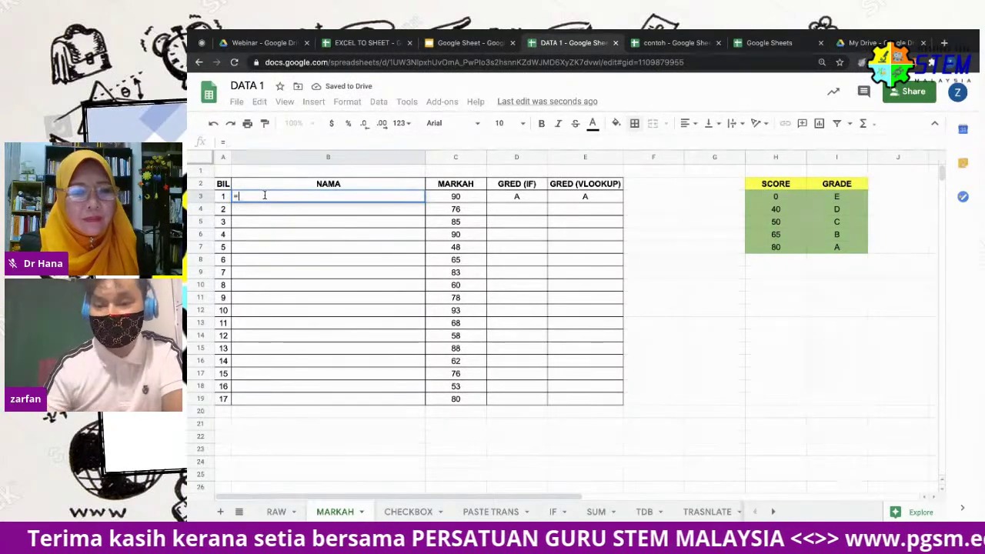
{"action": "left_click", "coordinate": [952, 68]}
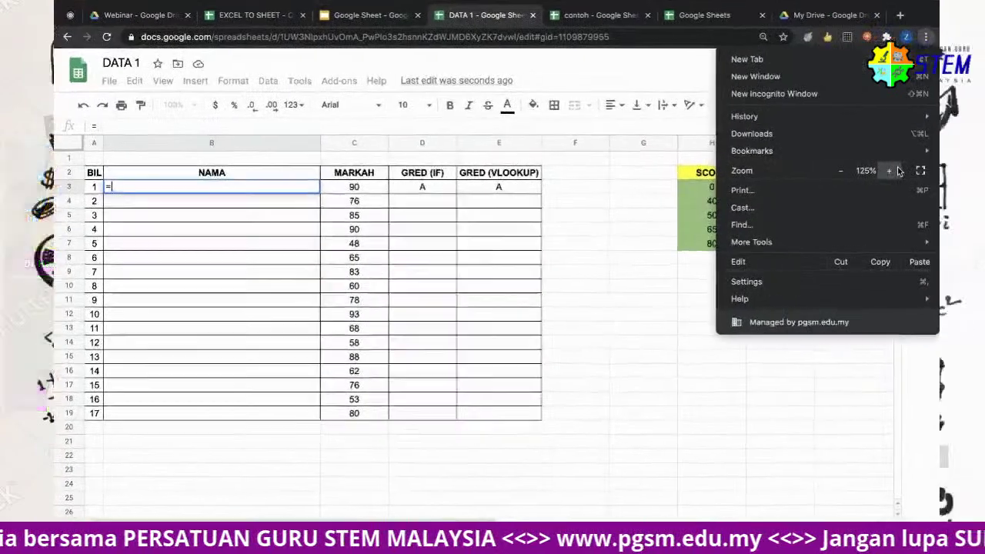
{"action": "left_click", "coordinate": [934, 182]}
{"action": "left_click", "coordinate": [934, 181]}
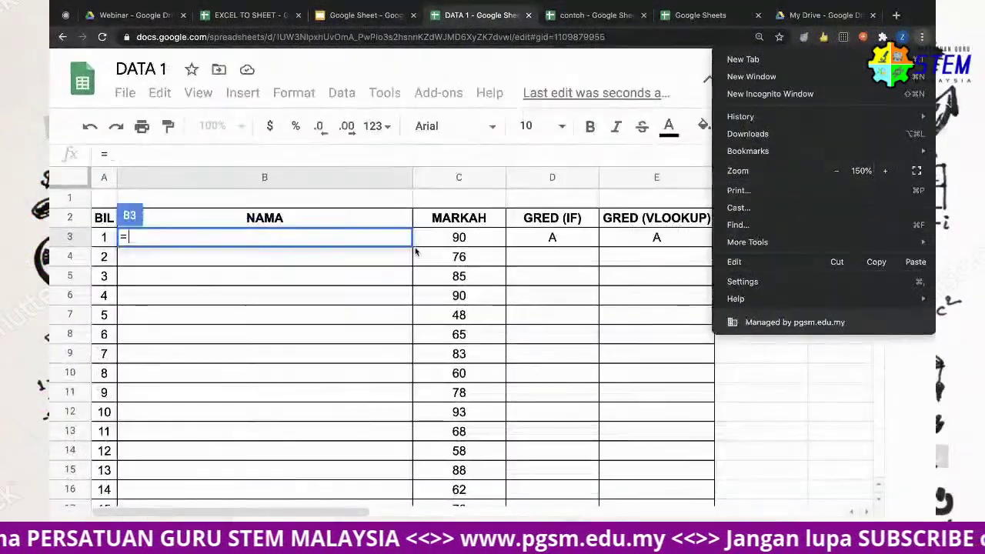
{"action": "left_click", "coordinate": [310, 244]}
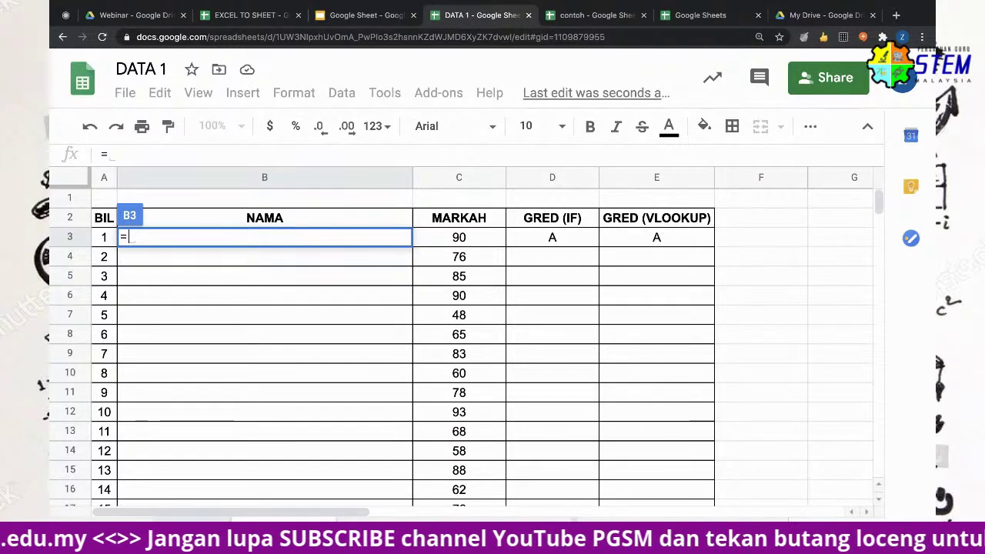
Set B3 to =RAW!E3 and copy the formula down to B19
{"action": "key", "text": "ctrl+shift+Page_Up"}
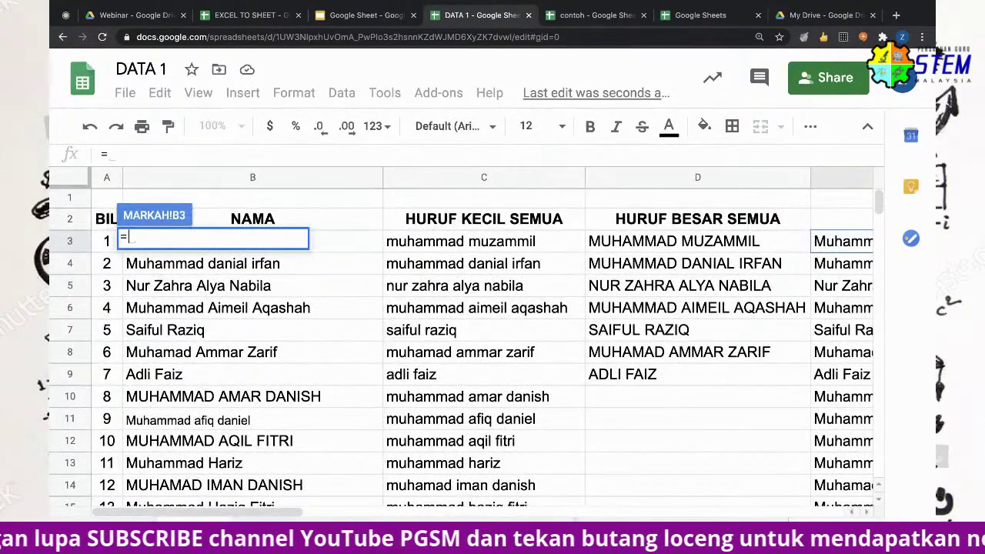
{"action": "left_click", "coordinate": [838, 242]}
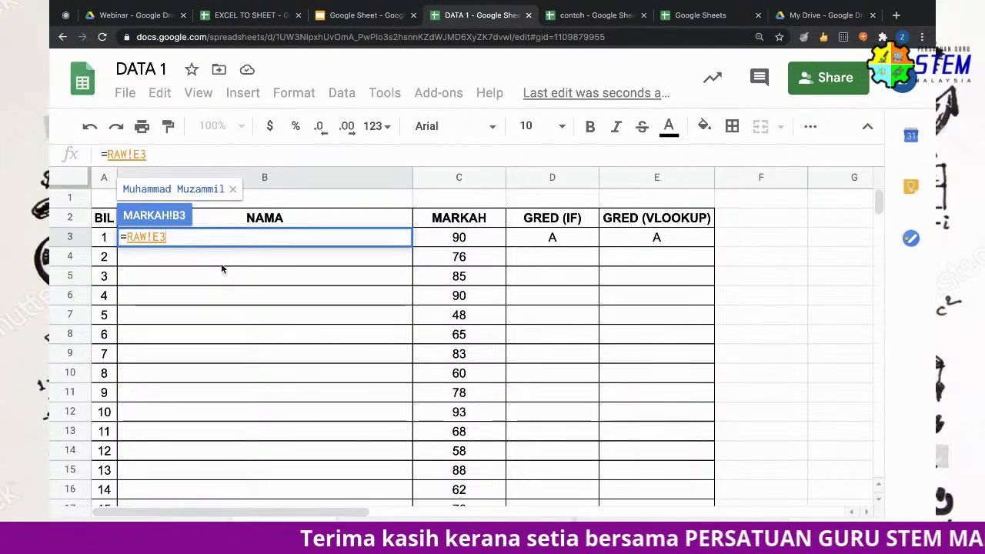
{"action": "key", "text": "Return"}
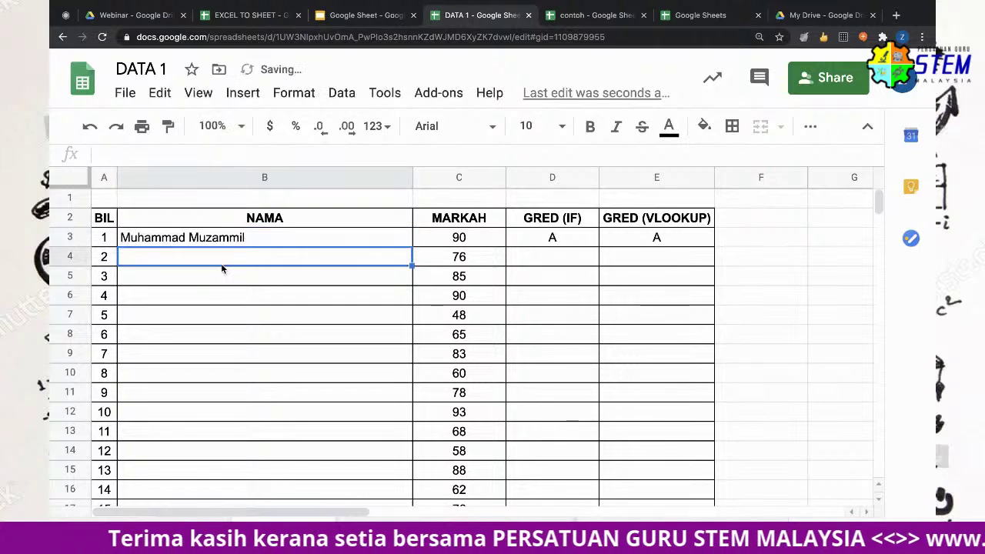
{"action": "left_click", "coordinate": [267, 235]}
{"action": "left_click_drag", "start_coordinate": [412, 246], "coordinate": [422, 370]}
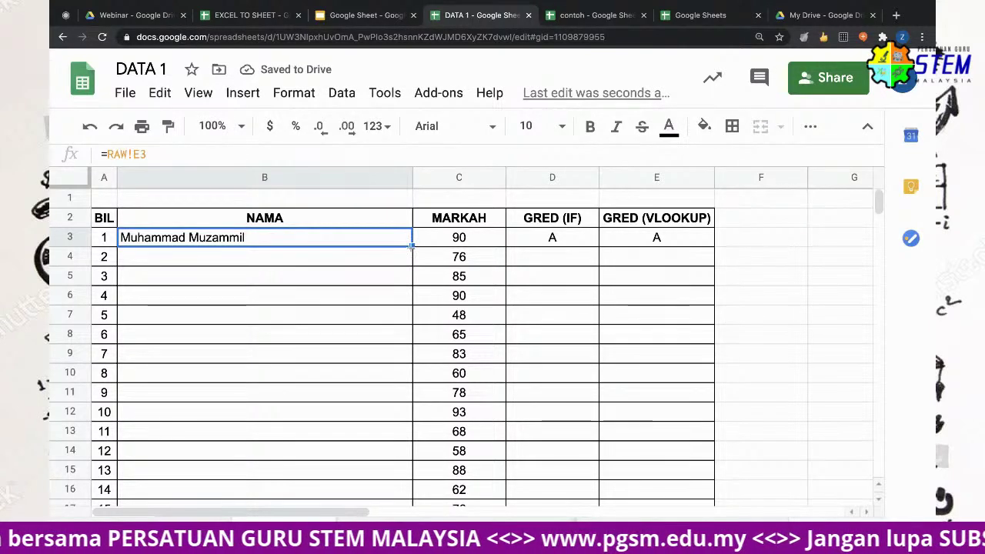
{"action": "left_click_drag", "start_coordinate": [421, 370], "coordinate": [416, 502]}
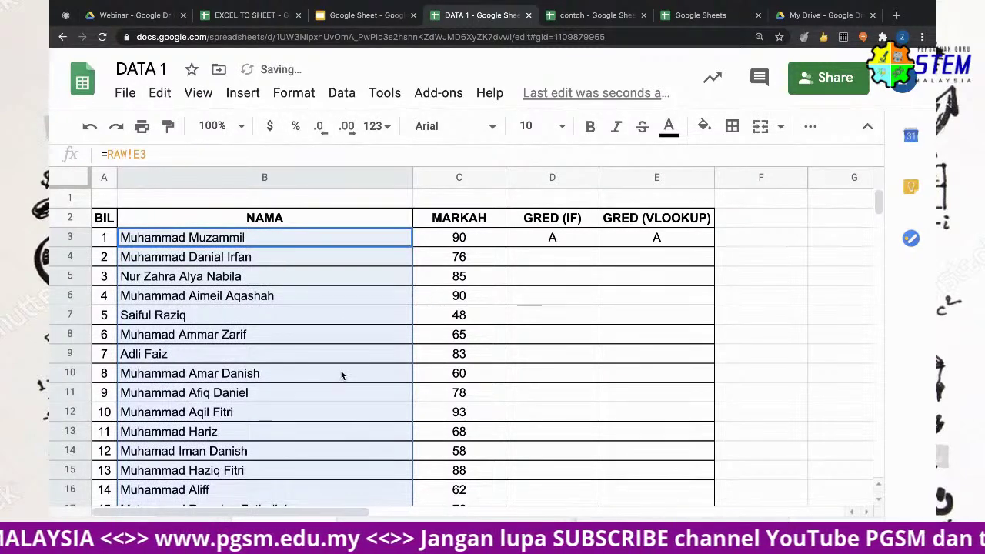
{"action": "left_click", "coordinate": [343, 375]}
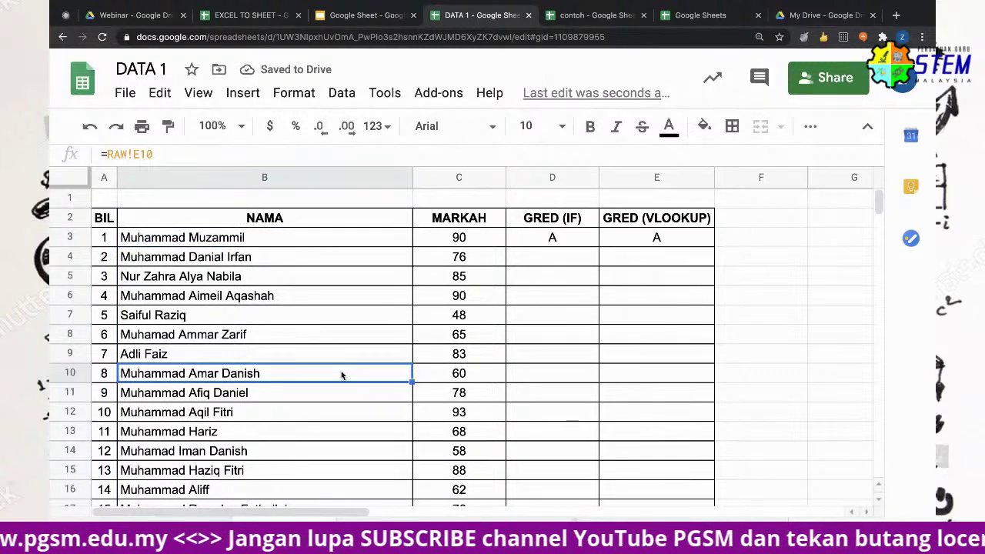
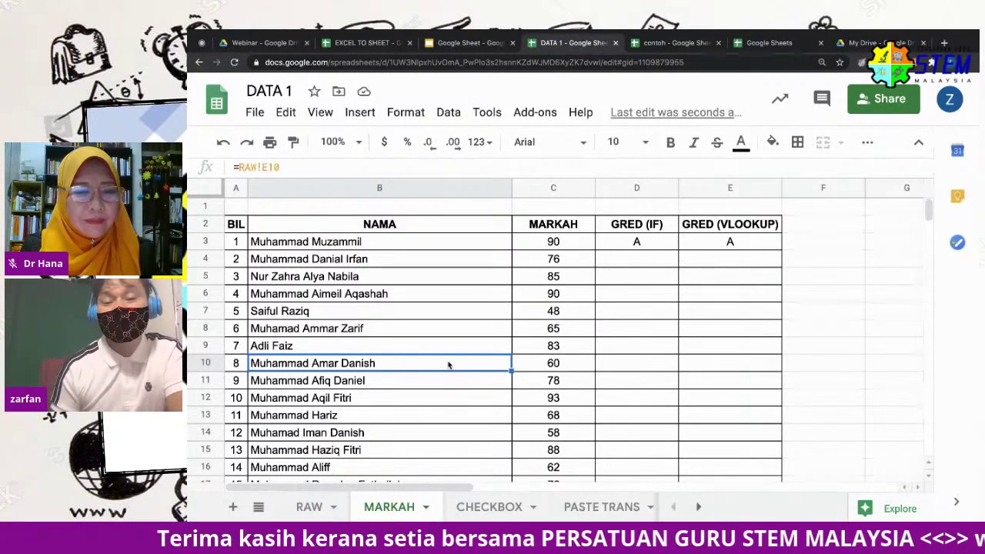
Inspect the IFS grade formula in D3, then bring up Chrome's menu for page zoom
{"action": "left_click", "coordinate": [620, 244]}
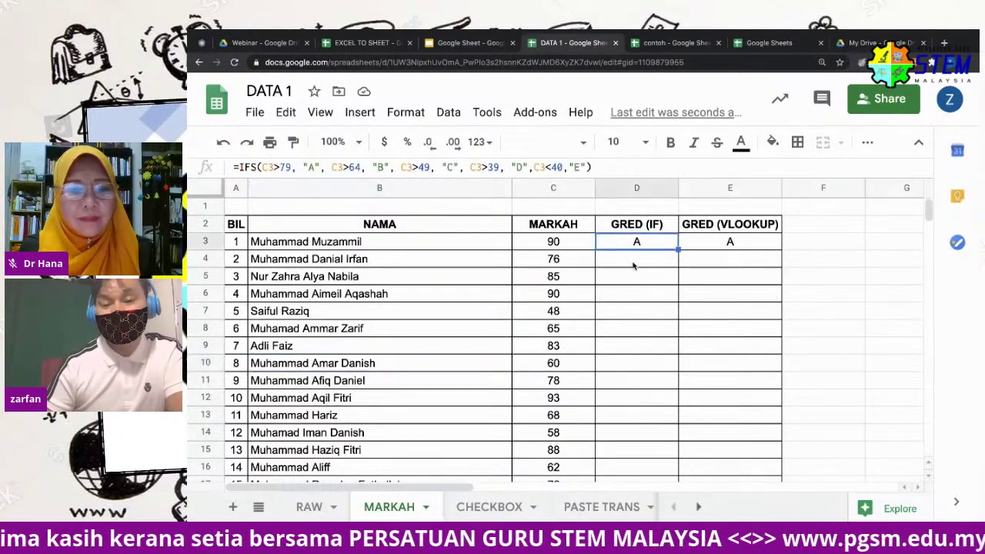
{"action": "left_click", "coordinate": [634, 259]}
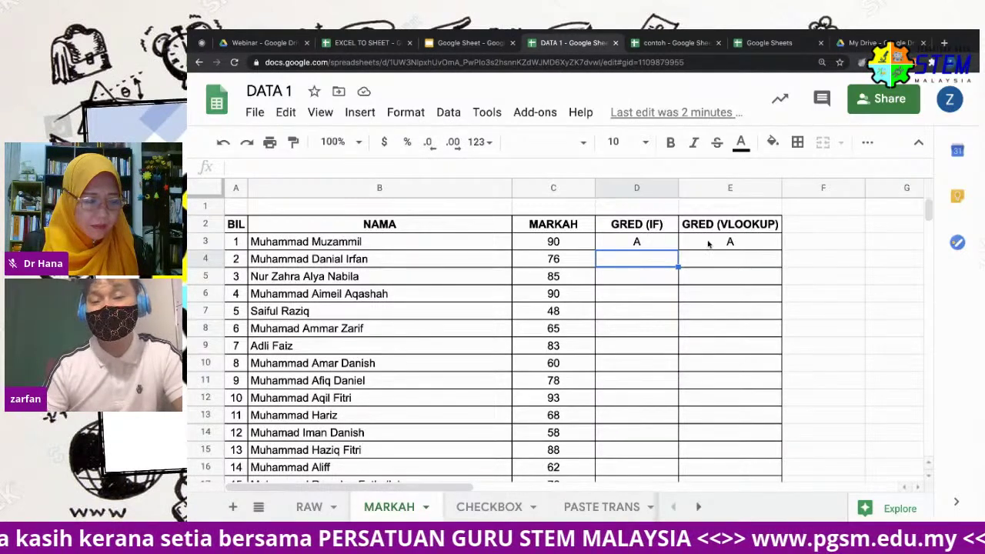
{"action": "left_click", "coordinate": [667, 243]}
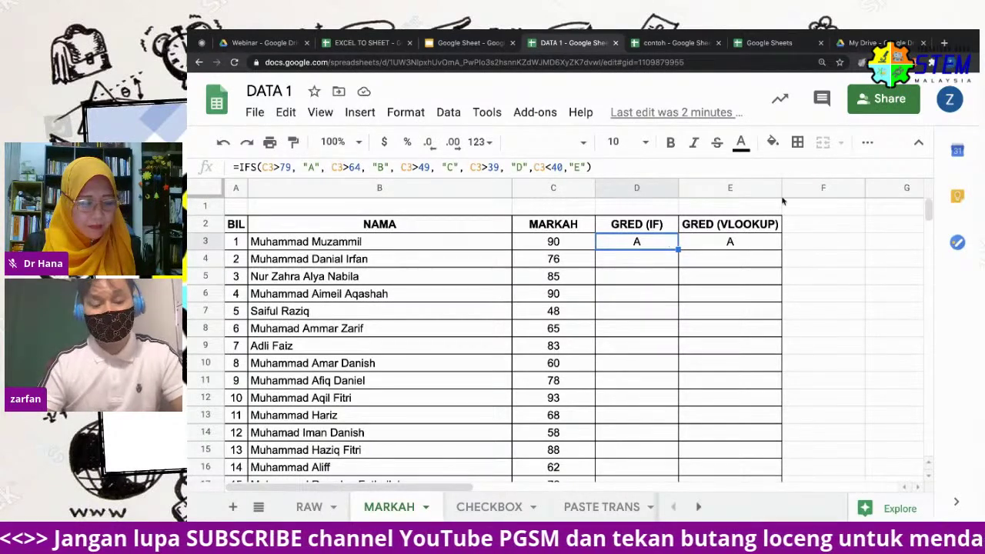
{"action": "left_click", "coordinate": [972, 63]}
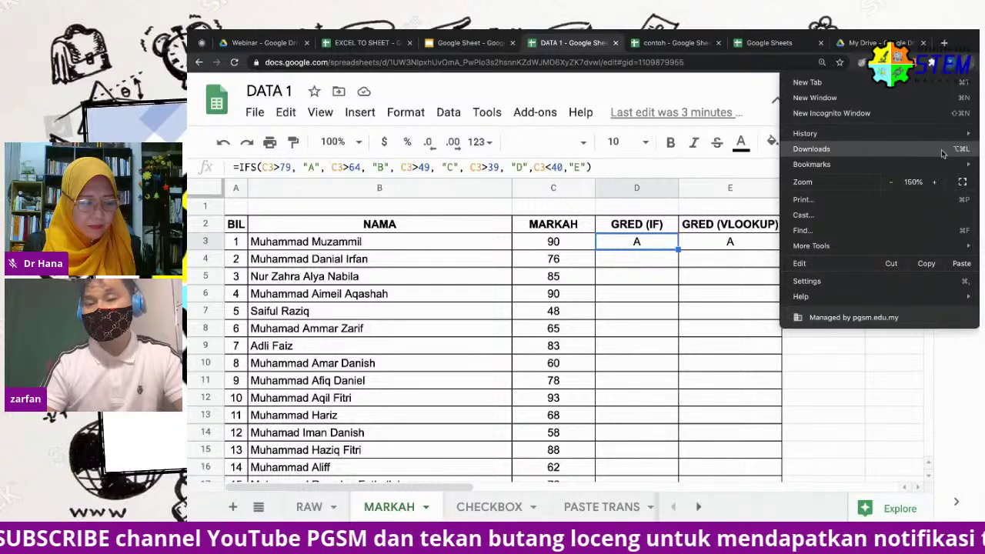
Raise the browser page zoom from 150% to 175% and close the menu
{"action": "left_click", "coordinate": [938, 182]}
{"action": "key", "text": "Escape"}
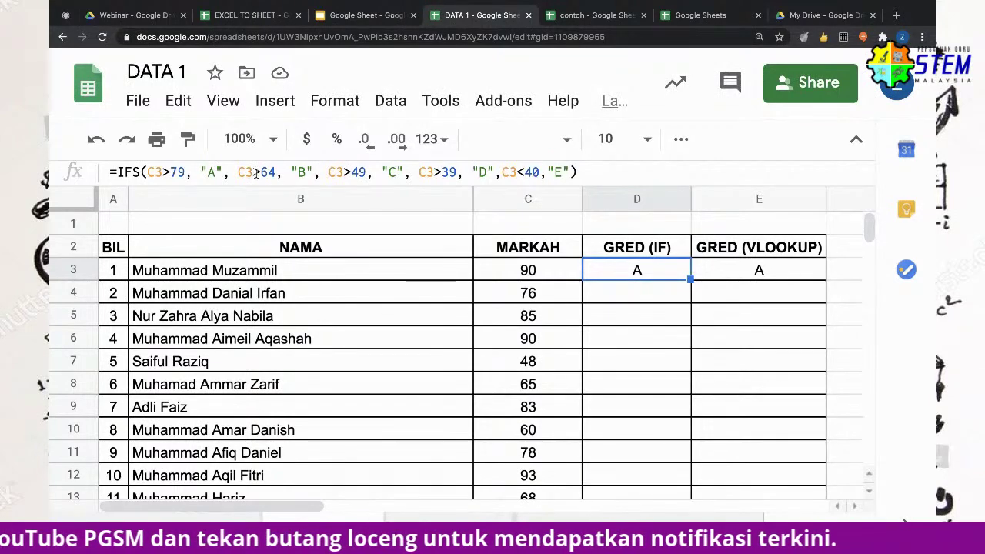
{"action": "left_click", "coordinate": [239, 172]}
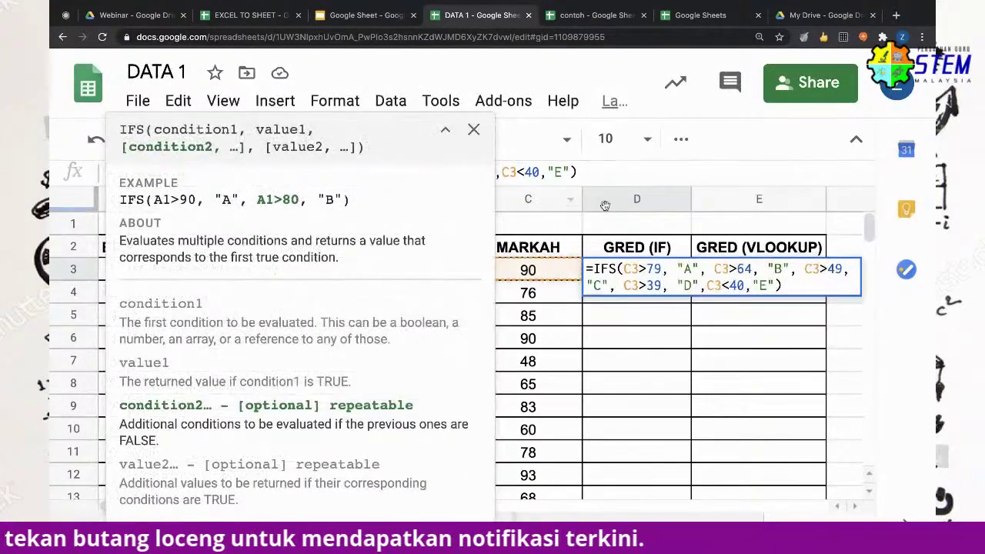
{"action": "left_click", "coordinate": [255, 173]}
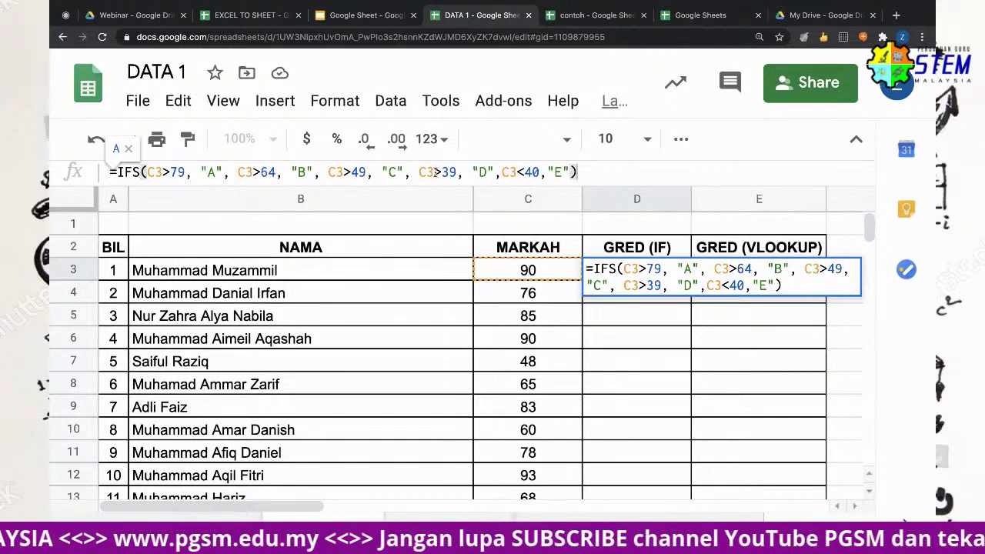
{"action": "key", "text": "Return"}
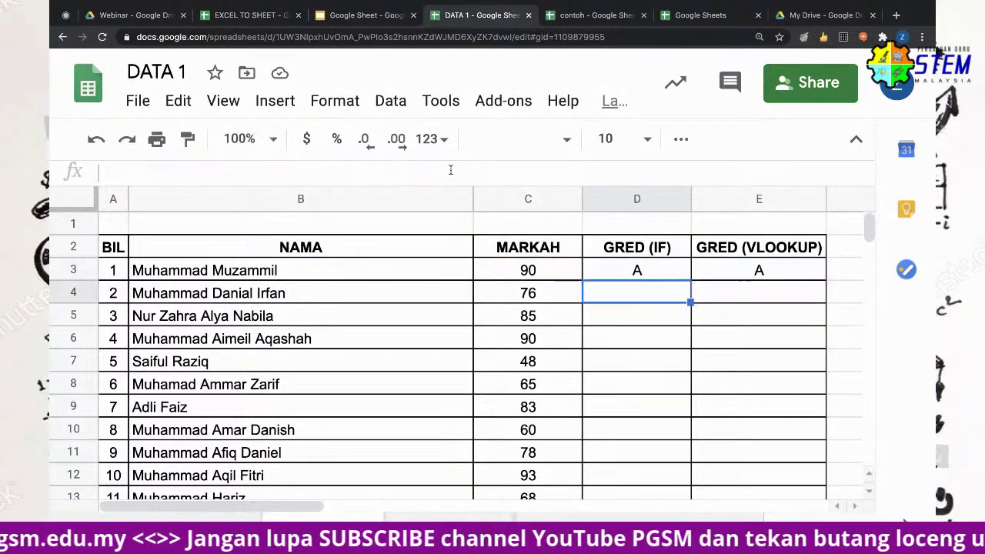
{"action": "left_click", "coordinate": [639, 275]}
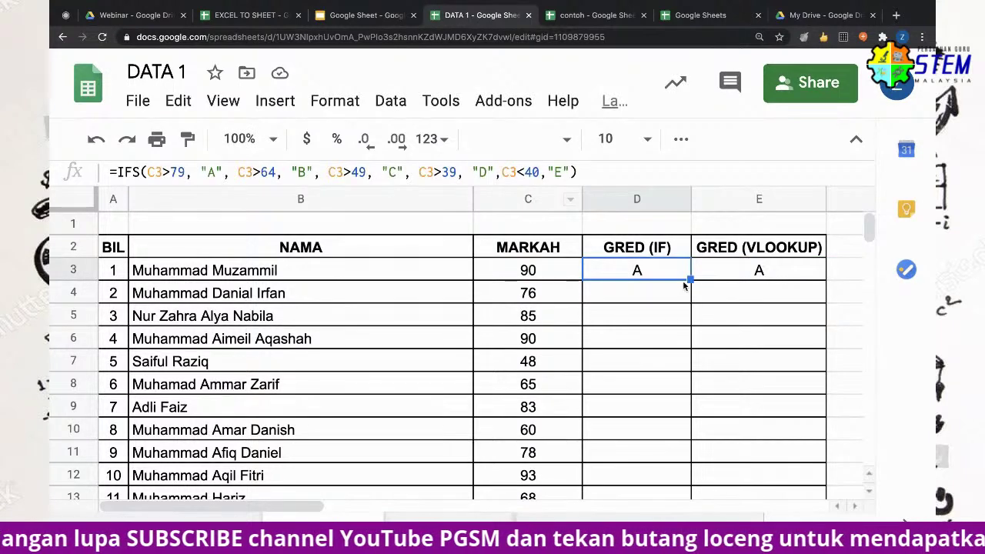
{"action": "left_click_drag", "start_coordinate": [690, 280], "coordinate": [690, 488]}
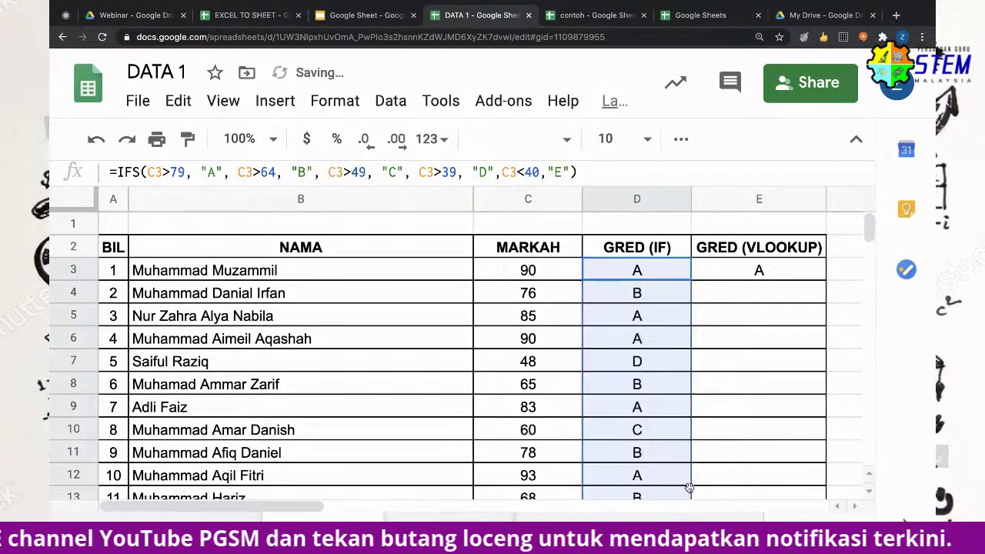
Check that D5's copied formula references C5, then bring up the MARKAH tab's options
{"action": "left_click", "coordinate": [612, 322]}
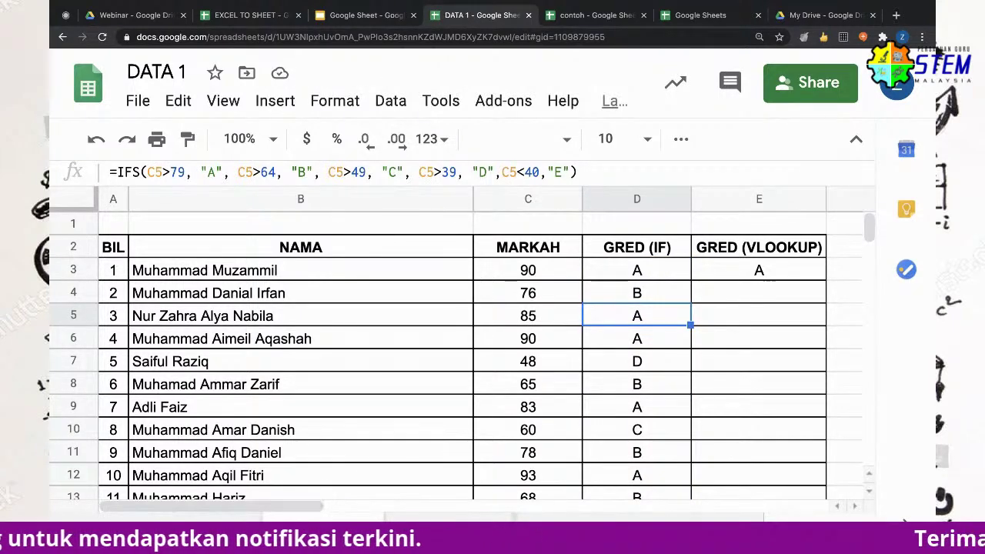
{"action": "left_click", "coordinate": [361, 531]}
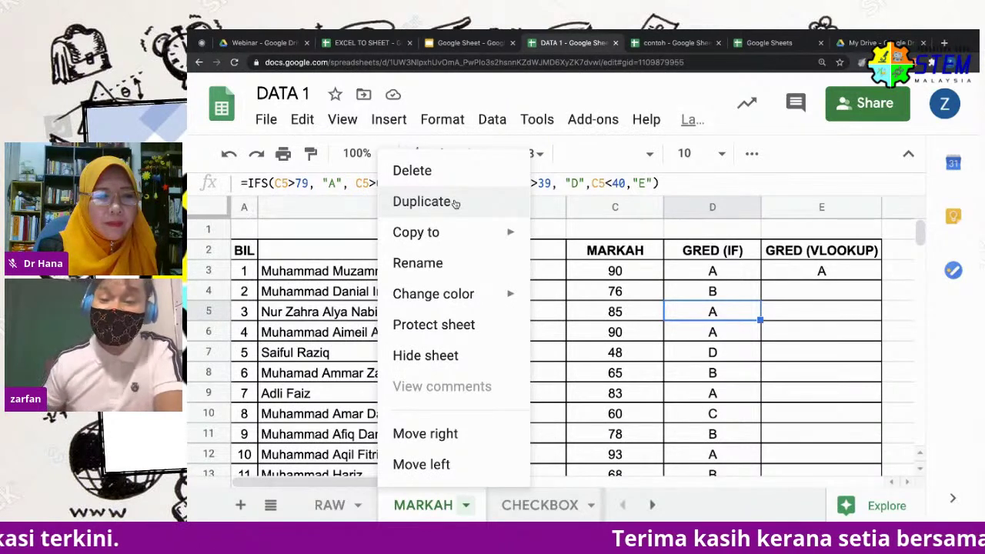
Return to the grid and scroll right to show the SCORE/GRADE table in H–I
{"action": "left_click", "coordinate": [632, 295]}
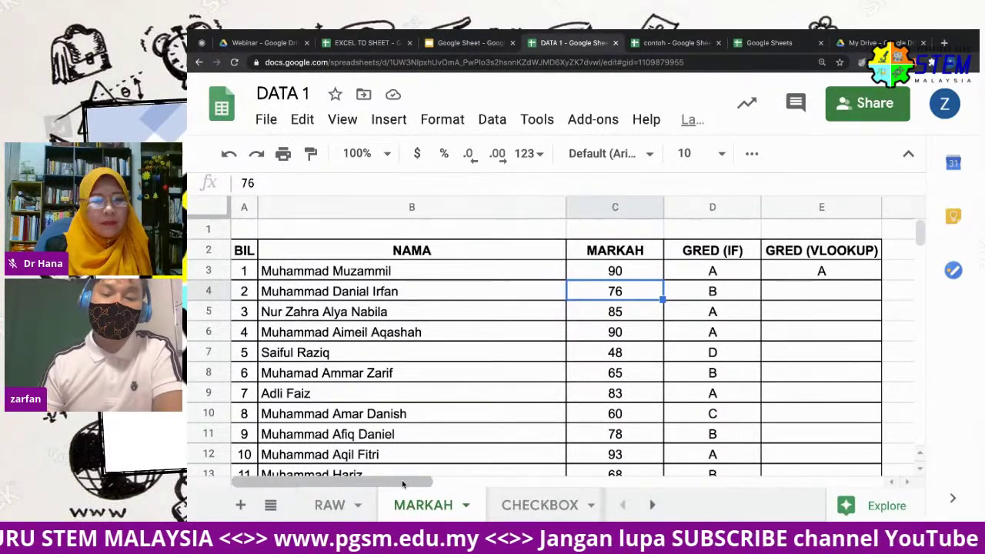
{"action": "left_click_drag", "start_coordinate": [401, 484], "coordinate": [560, 506]}
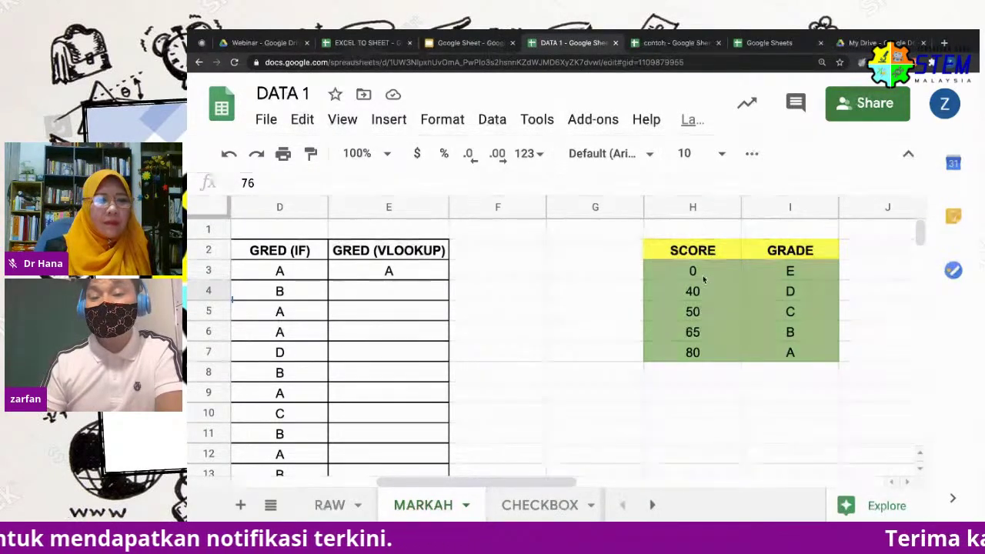
{"action": "left_click", "coordinate": [703, 278]}
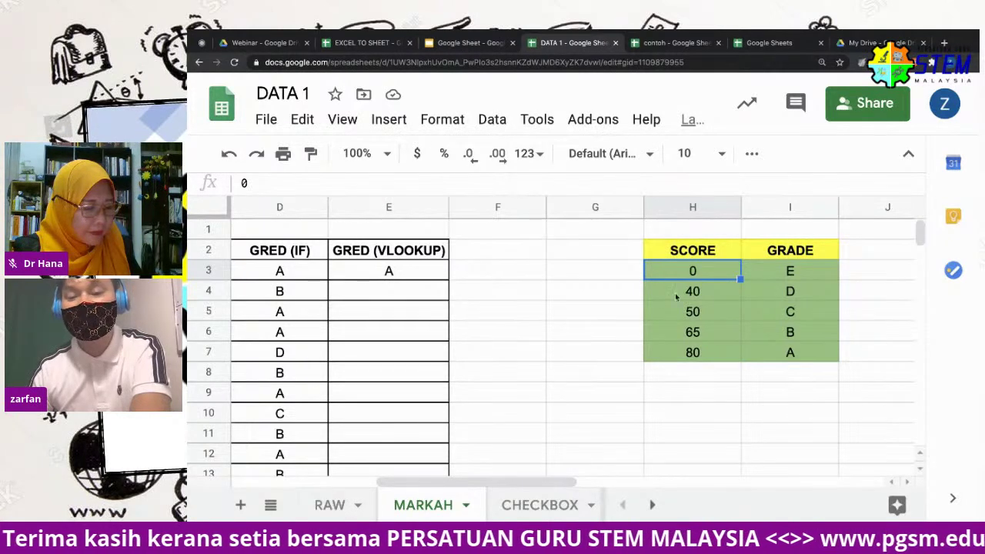
{"action": "left_click", "coordinate": [437, 275]}
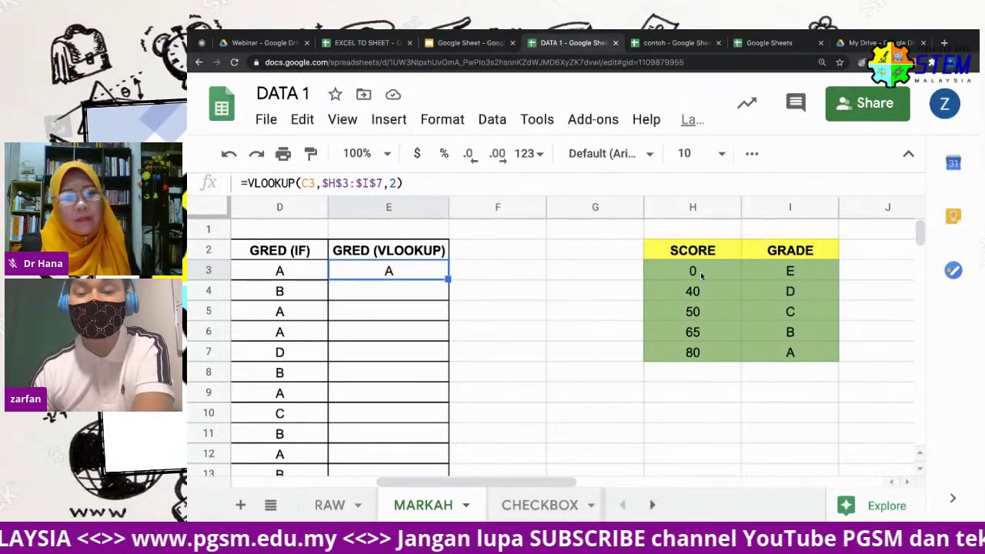
Clear E3's old formula and start a fresh VLOOKUP function
{"action": "left_click", "coordinate": [699, 273]}
{"action": "left_click", "coordinate": [431, 273]}
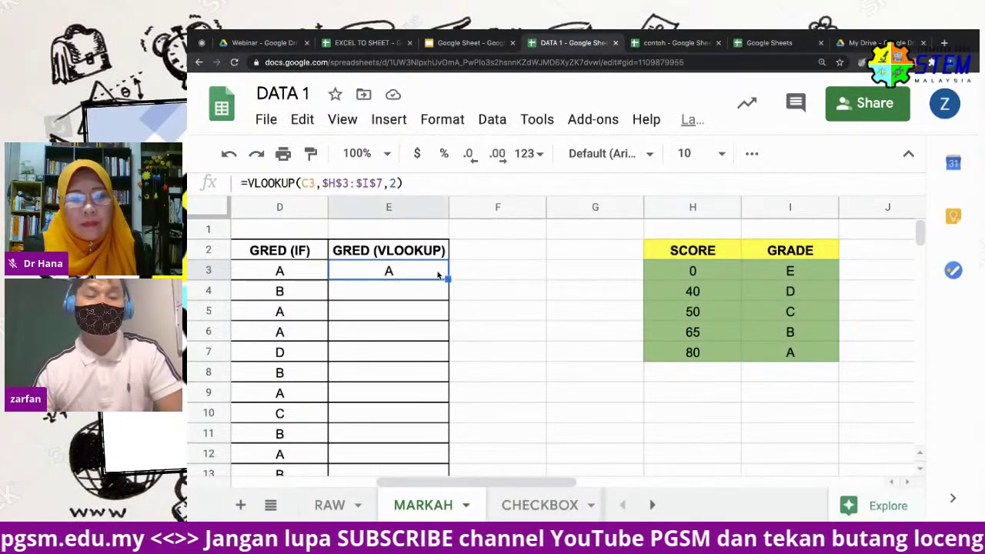
{"action": "left_click_drag", "start_coordinate": [410, 183], "coordinate": [243, 183]}
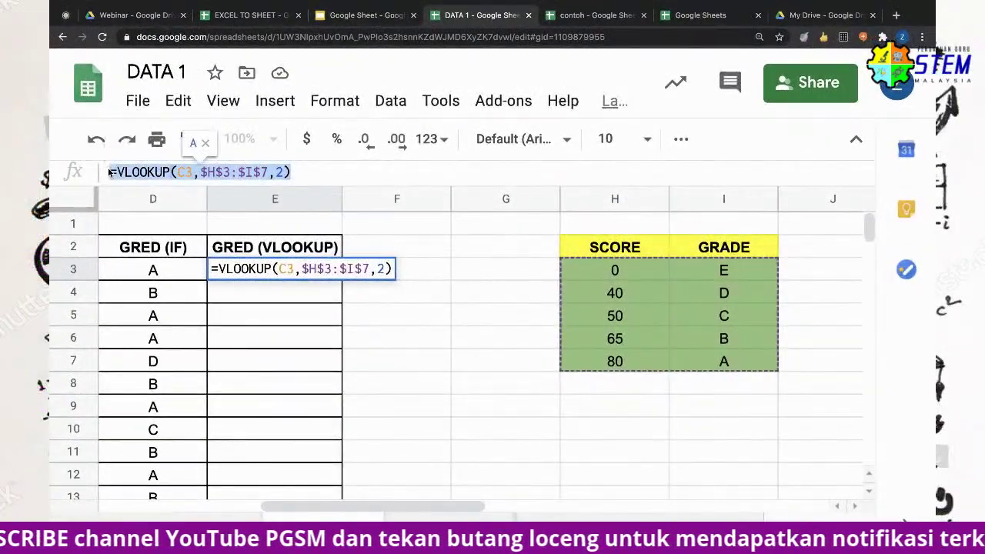
{"action": "key", "text": "BackSpace"}
{"action": "type", "text": "V"}
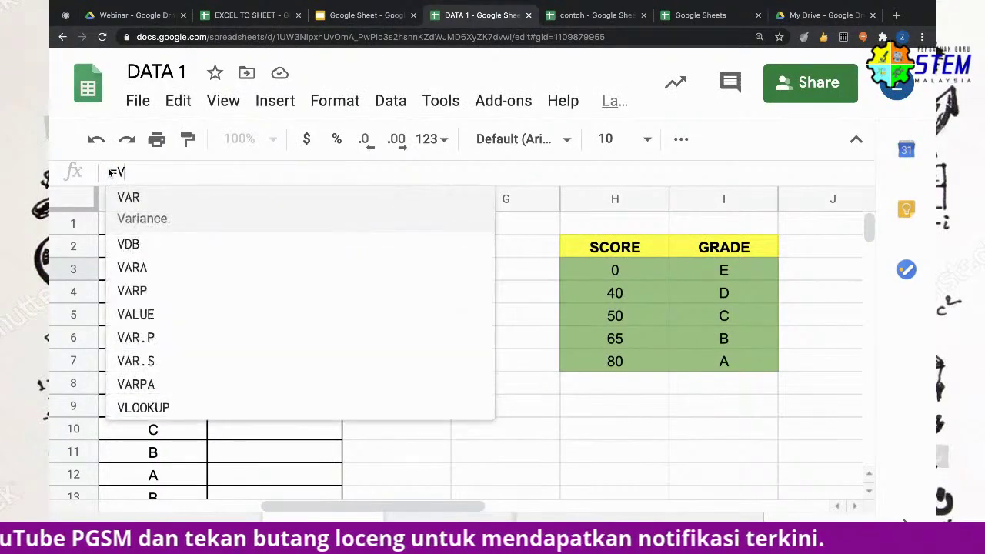
{"action": "type", "text": "L"}
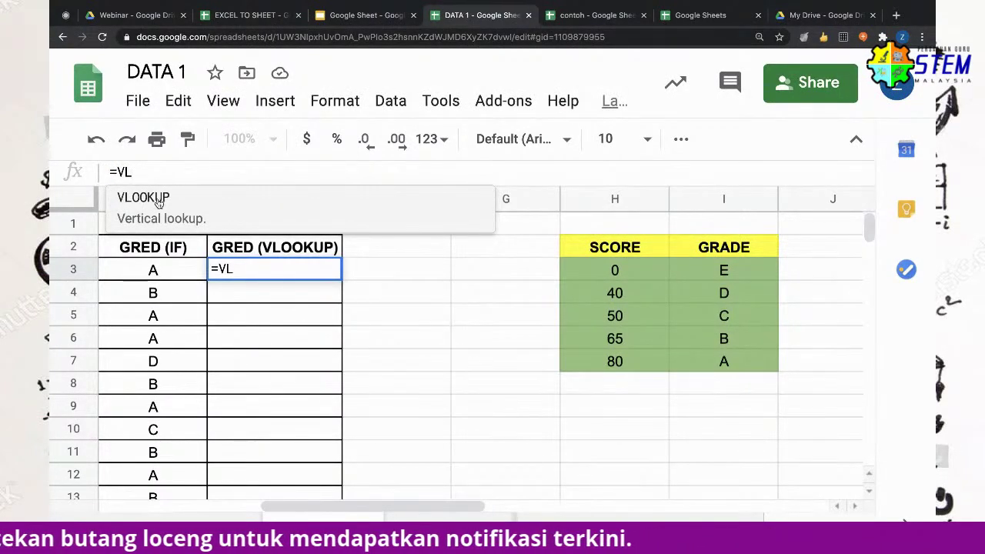
{"action": "left_click", "coordinate": [156, 198]}
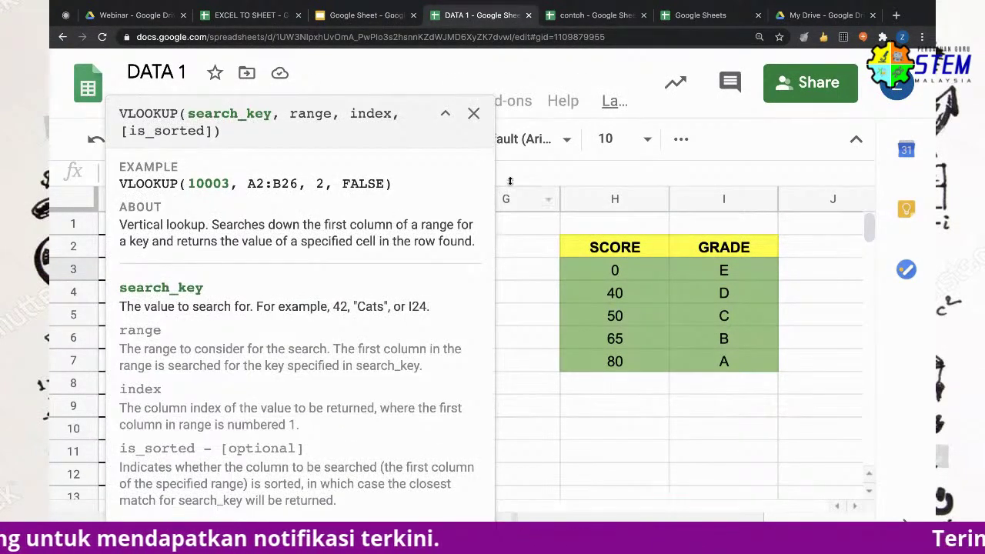
{"action": "left_click", "coordinate": [473, 113]}
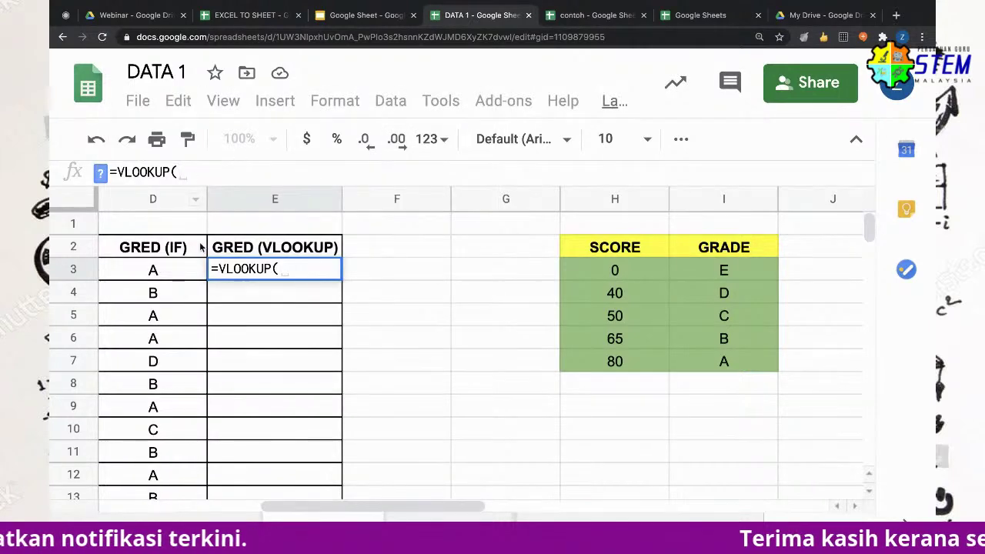
{"action": "left_click_drag", "start_coordinate": [420, 505], "coordinate": [390, 504]}
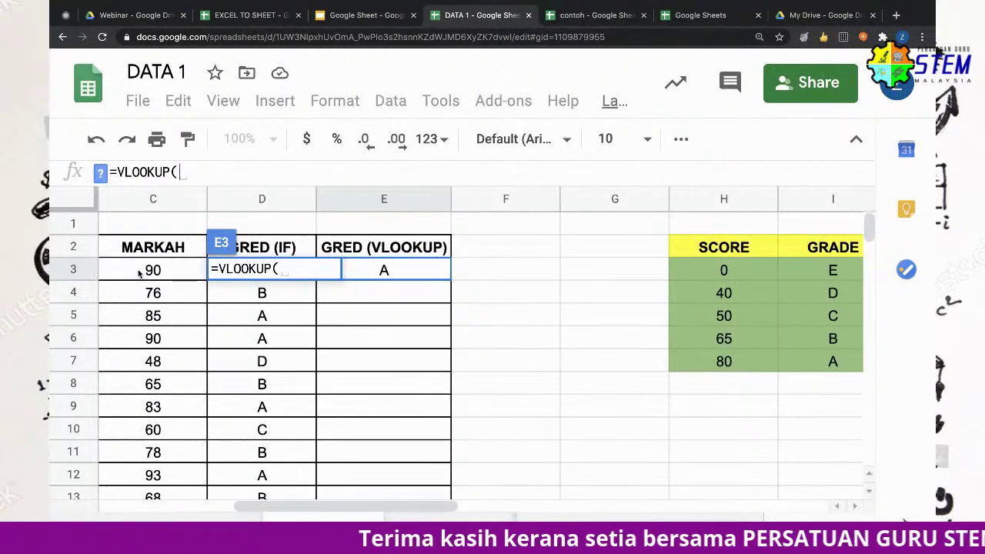
Complete E3 as =VLOOKUP(C3,$H$3:$I$7,2) so the mark 90 returns grade A
{"action": "left_click", "coordinate": [139, 271]}
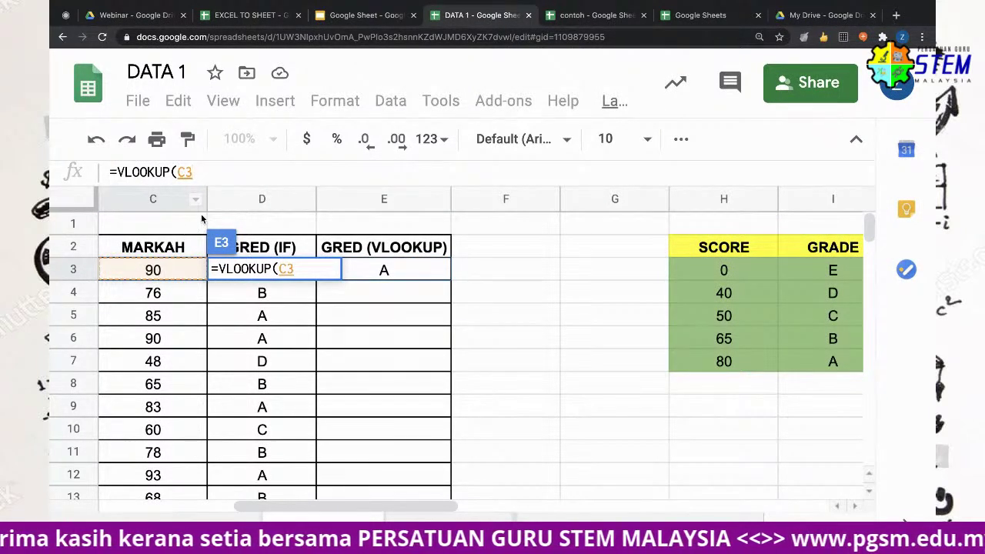
{"action": "type", "text": ","}
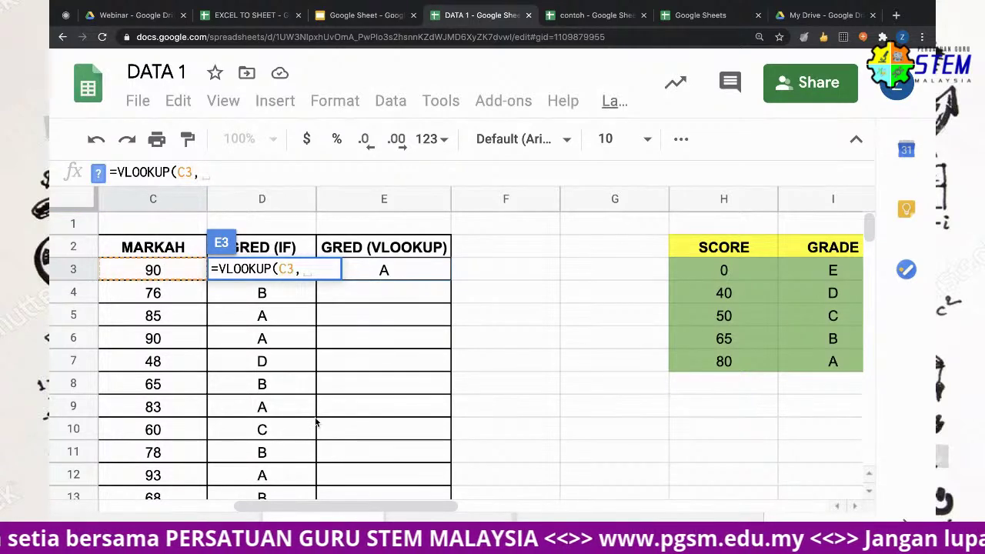
{"action": "left_click", "coordinate": [699, 271]}
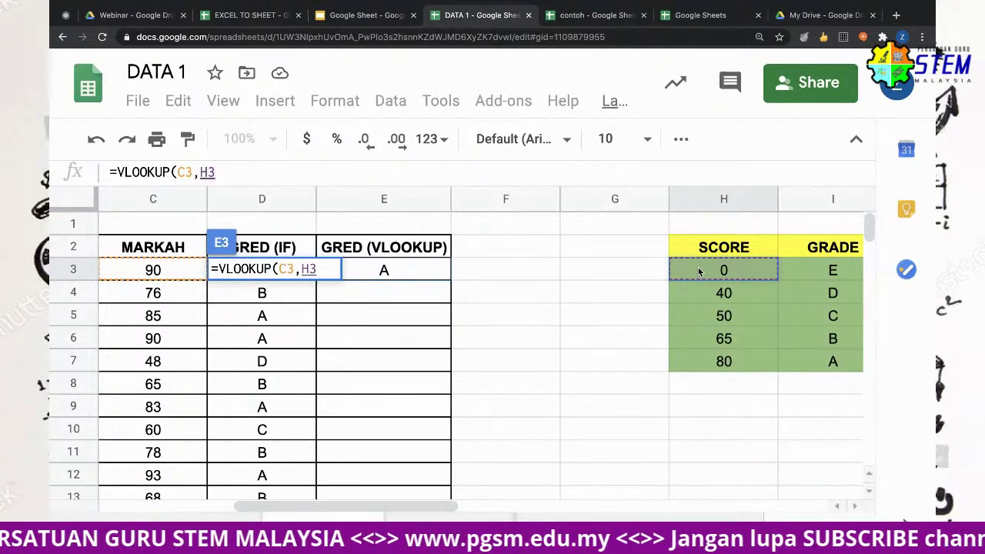
{"action": "left_click", "coordinate": [831, 365], "text": "shift"}
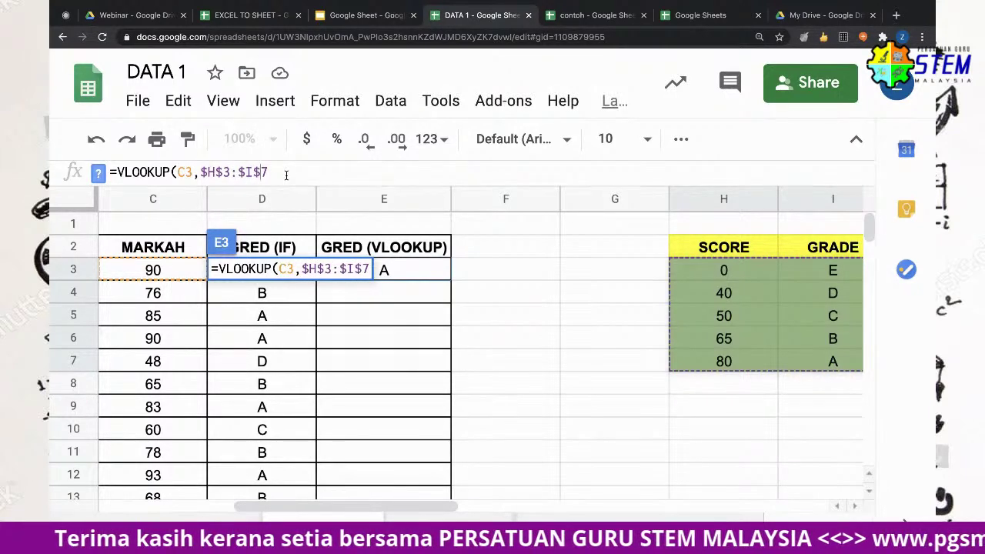
{"action": "type", "text": ", "}
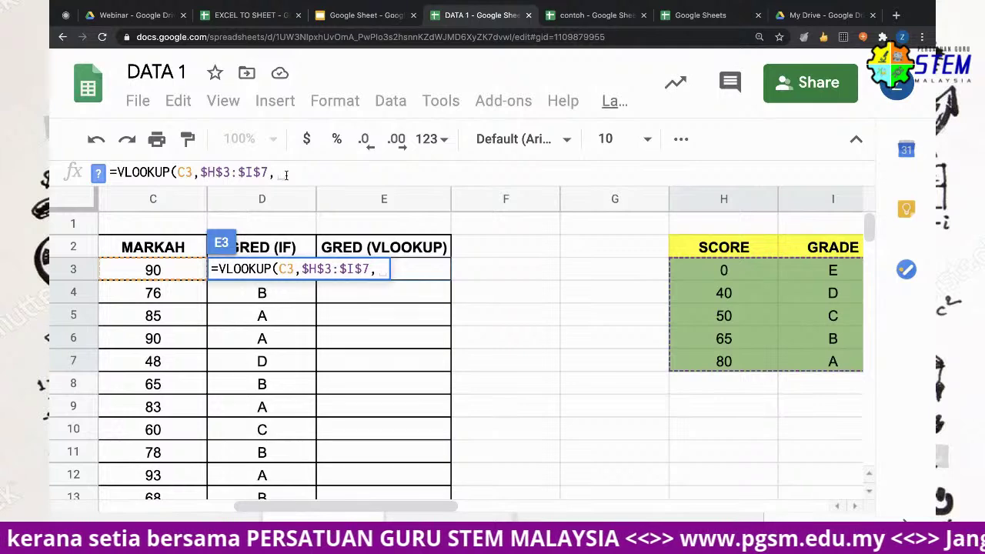
{"action": "type", "text": "2"}
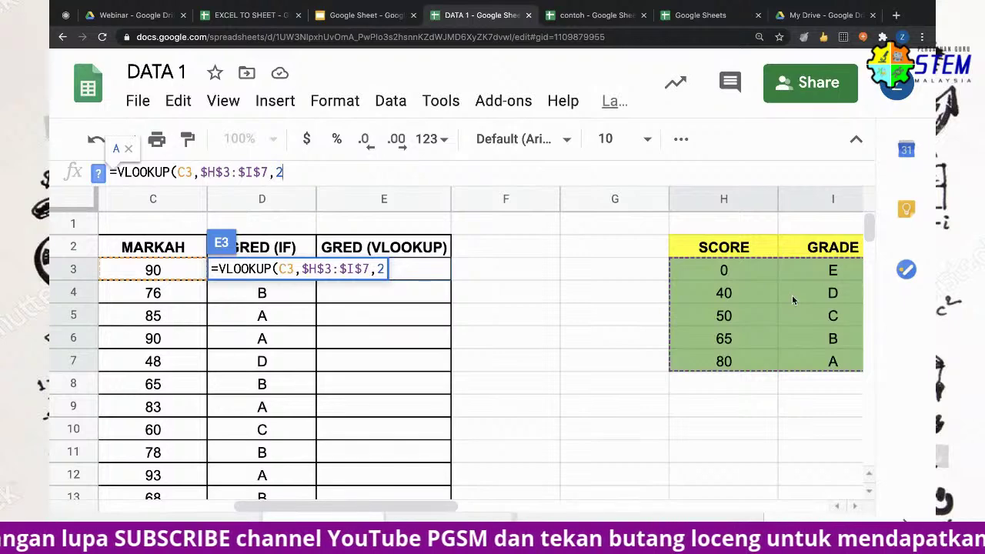
{"action": "key", "text": "Return"}
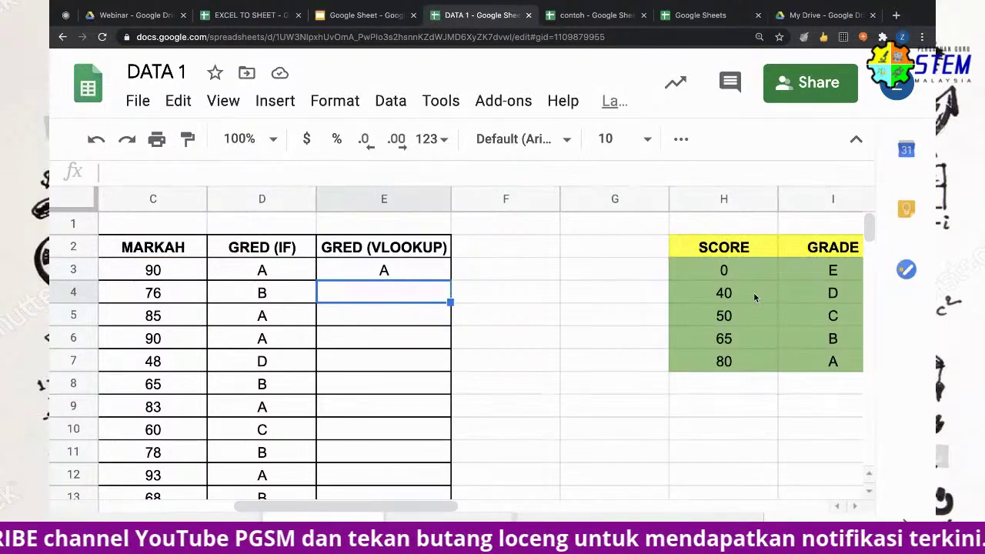
{"action": "left_click", "coordinate": [414, 269]}
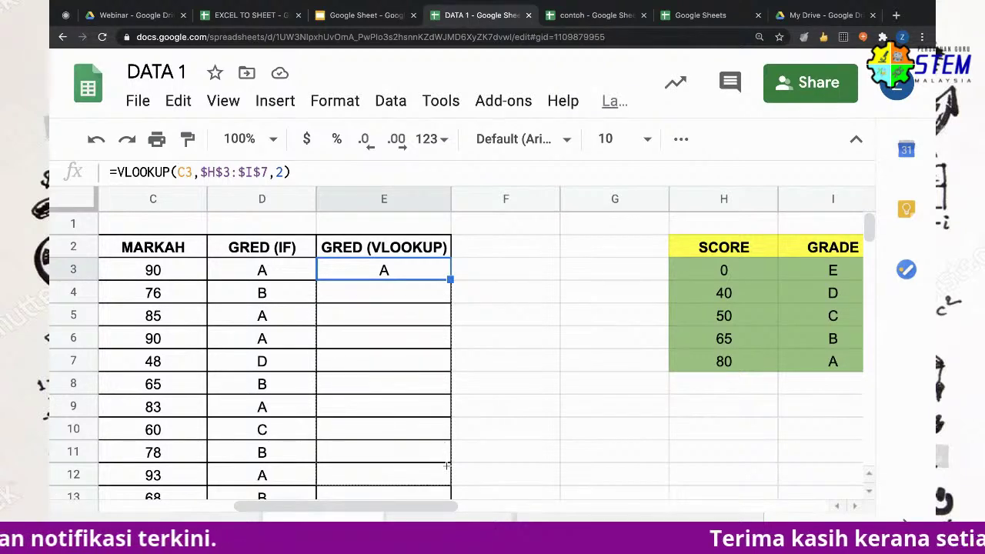
Fill E3's VLOOKUP formula down to E12, matching the IFS grades such as 48 as D
{"action": "left_click_drag", "start_coordinate": [446, 482], "coordinate": [446, 483]}
{"action": "left_click", "coordinate": [455, 321]}
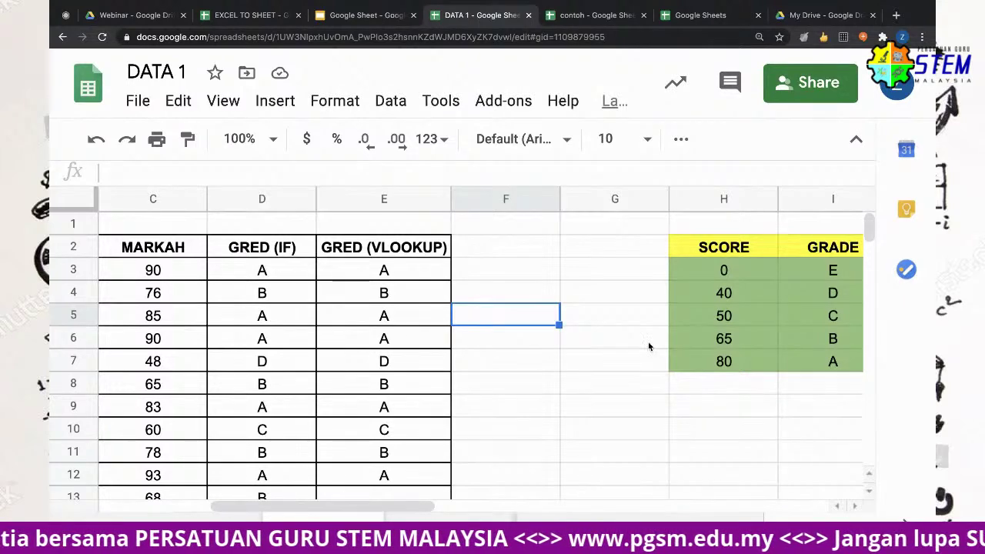
{"action": "left_click", "coordinate": [261, 254]}
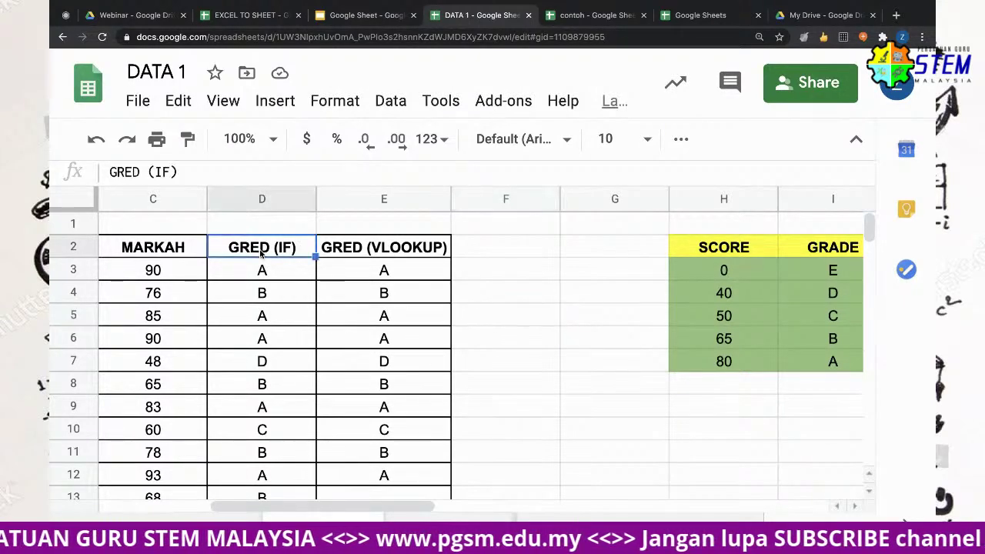
{"action": "left_click", "coordinate": [266, 268]}
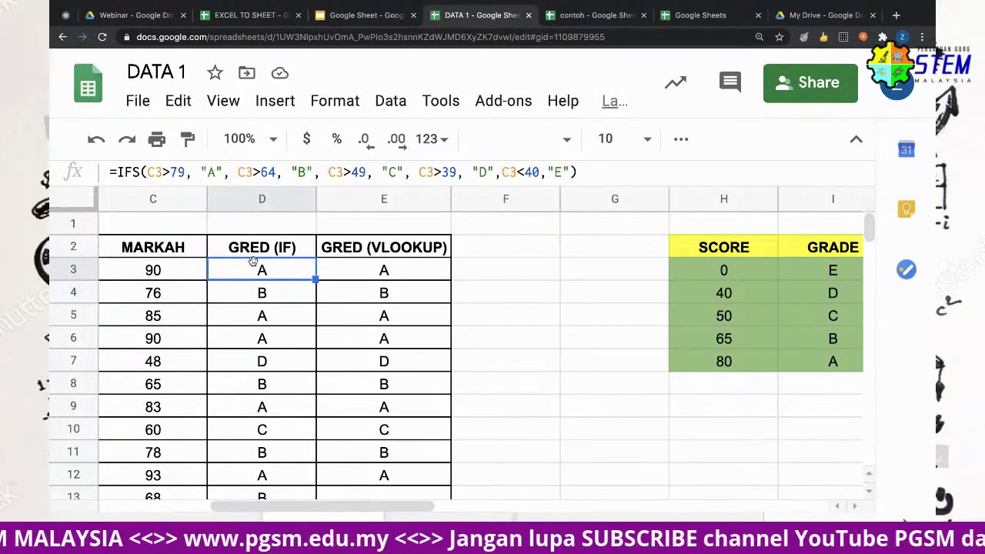
{"action": "left_click", "coordinate": [381, 276]}
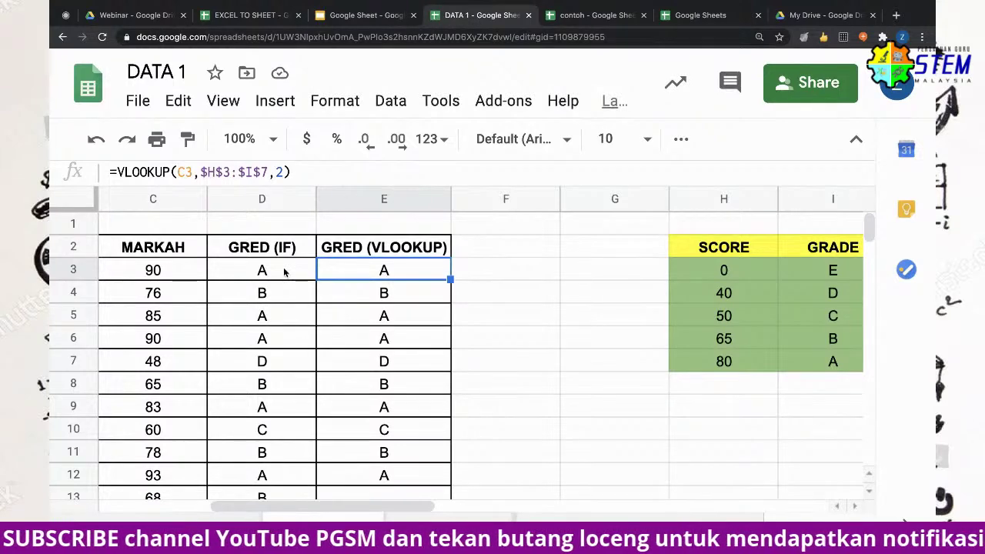
{"action": "left_click", "coordinate": [284, 271]}
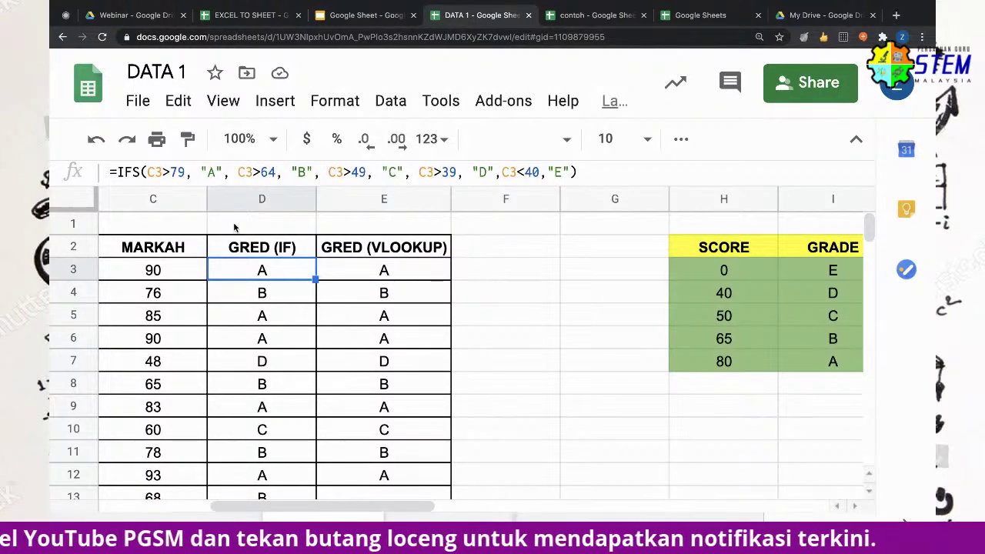
{"action": "left_click", "coordinate": [384, 269]}
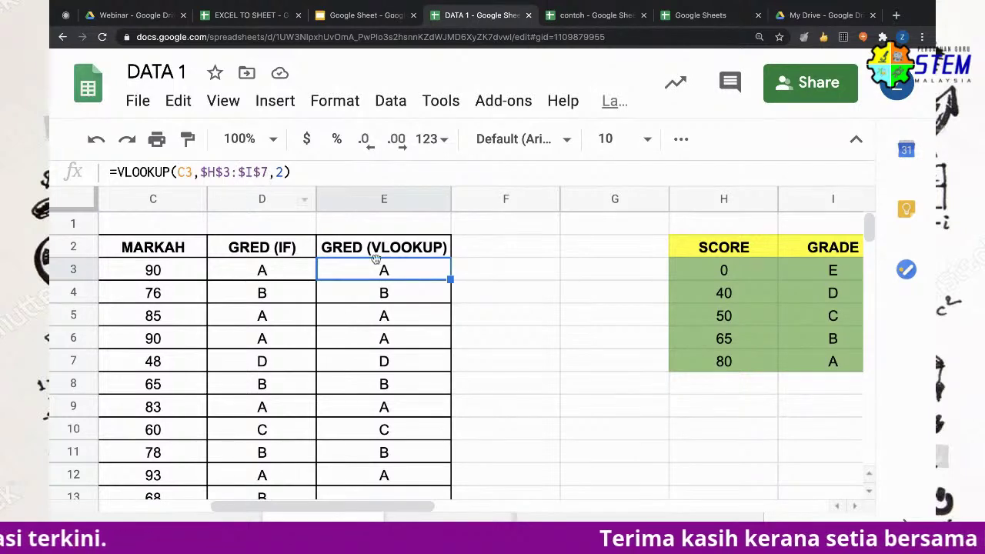
{"action": "left_click", "coordinate": [697, 253]}
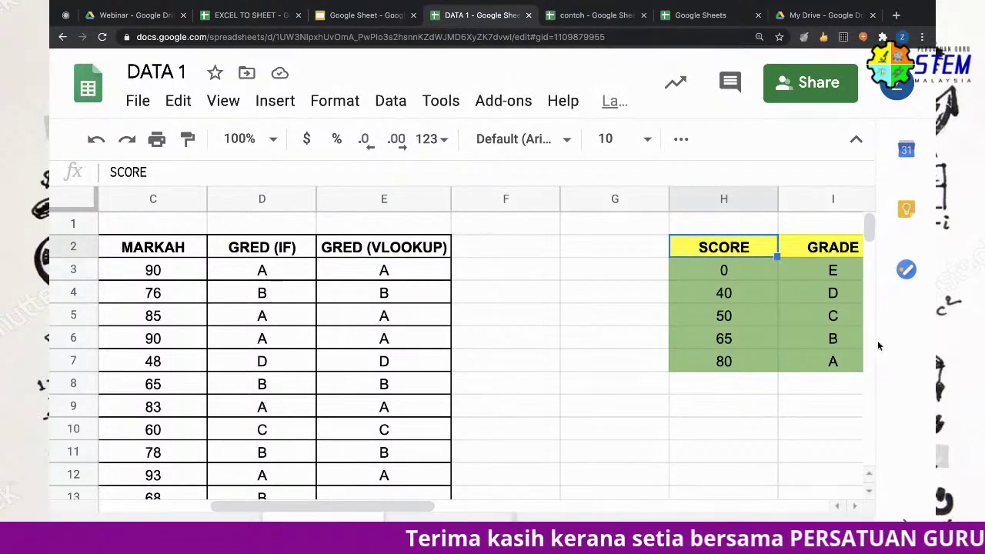
{"action": "left_click", "coordinate": [709, 200]}
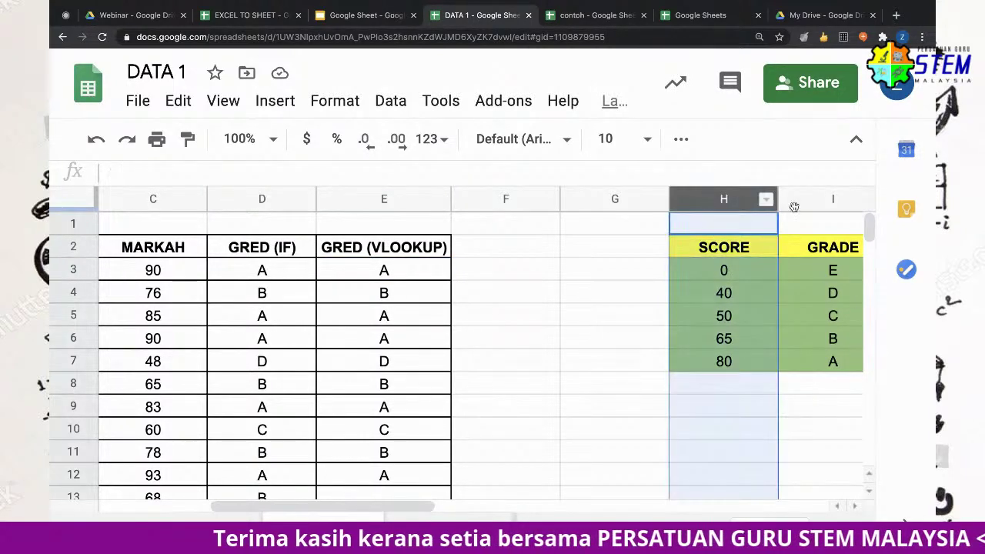
Hide columns H–I holding the SCORE/GRADE lookup table, then scroll back left
{"action": "left_click", "coordinate": [829, 201], "text": "shift"}
{"action": "right_click", "coordinate": [829, 200]}
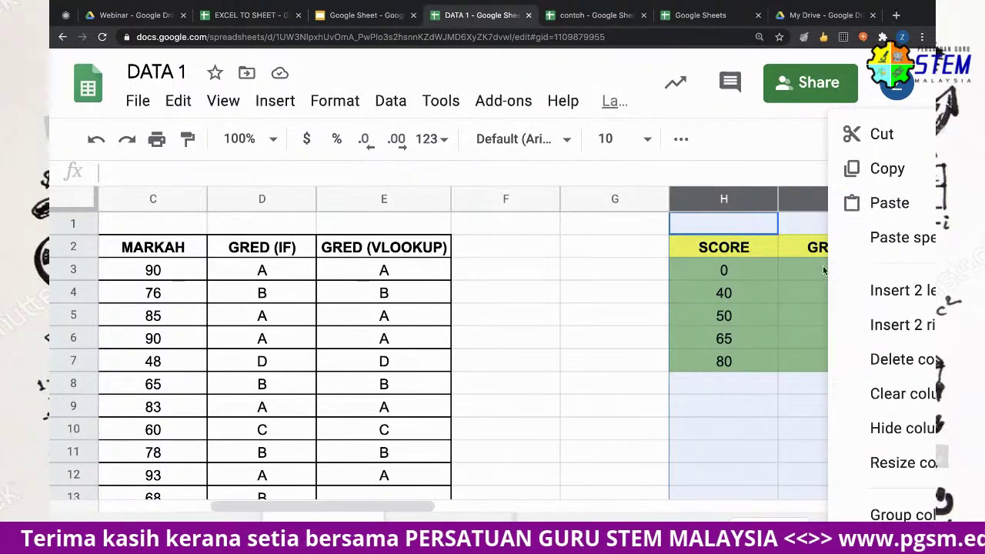
{"action": "left_click_drag", "start_coordinate": [431, 502], "coordinate": [481, 502]}
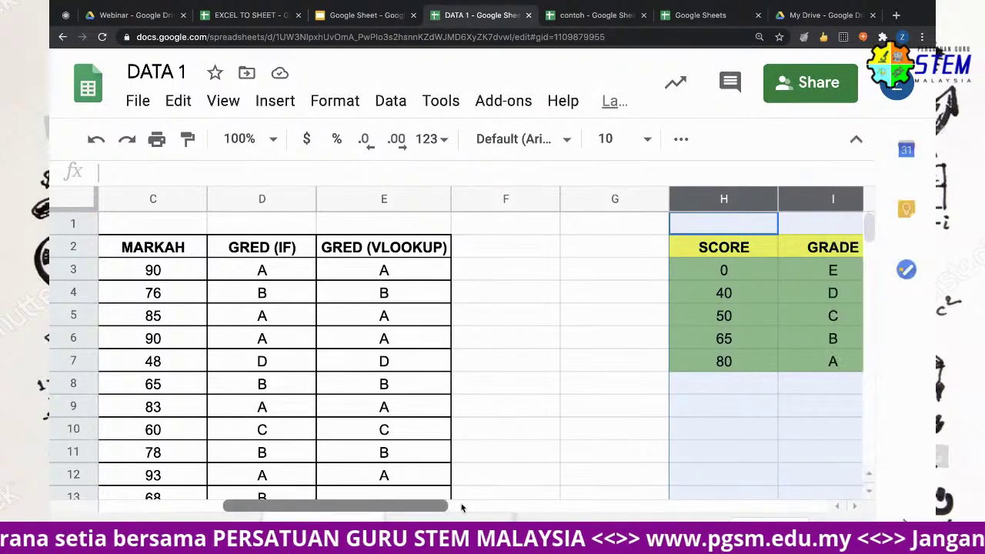
{"action": "right_click", "coordinate": [687, 229]}
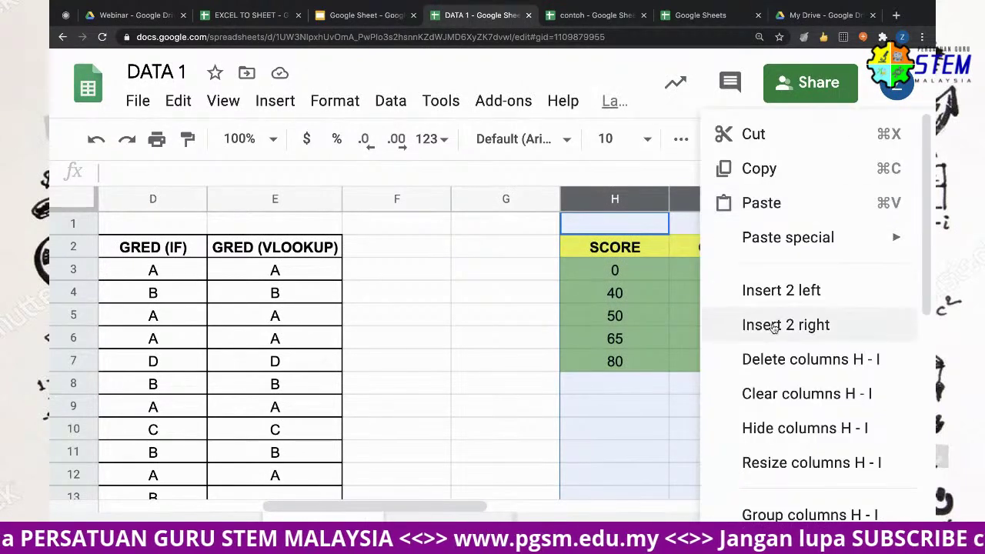
{"action": "left_click", "coordinate": [791, 428]}
{"action": "left_click", "coordinate": [481, 364]}
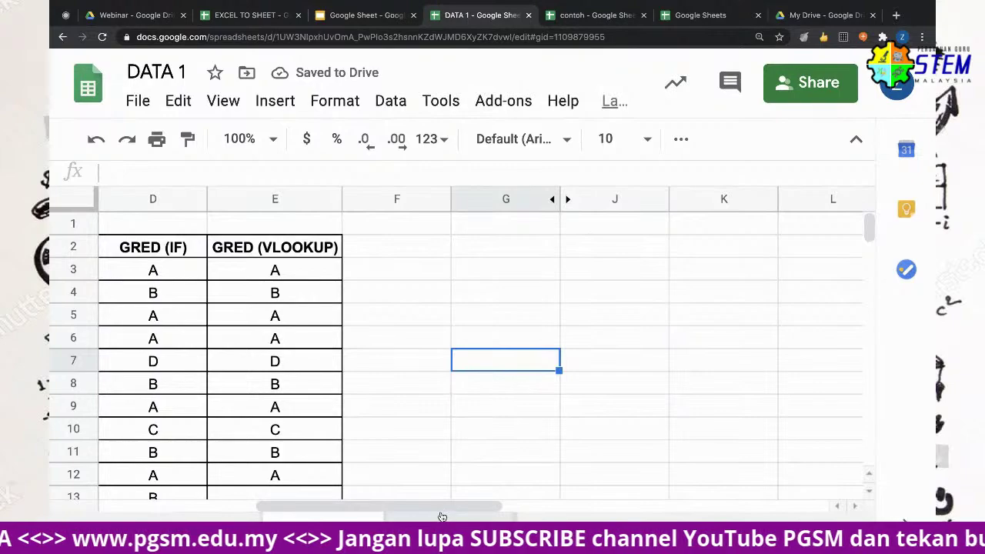
{"action": "left_click_drag", "start_coordinate": [439, 508], "coordinate": [391, 510]}
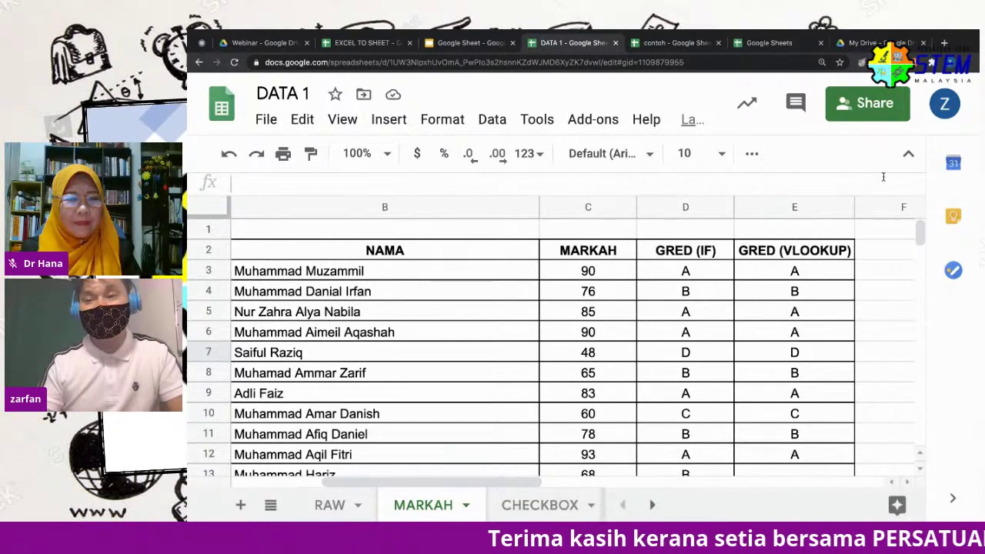
Preview the printout, then unhide columns H–I with the lookup table
{"action": "left_click", "coordinate": [283, 152]}
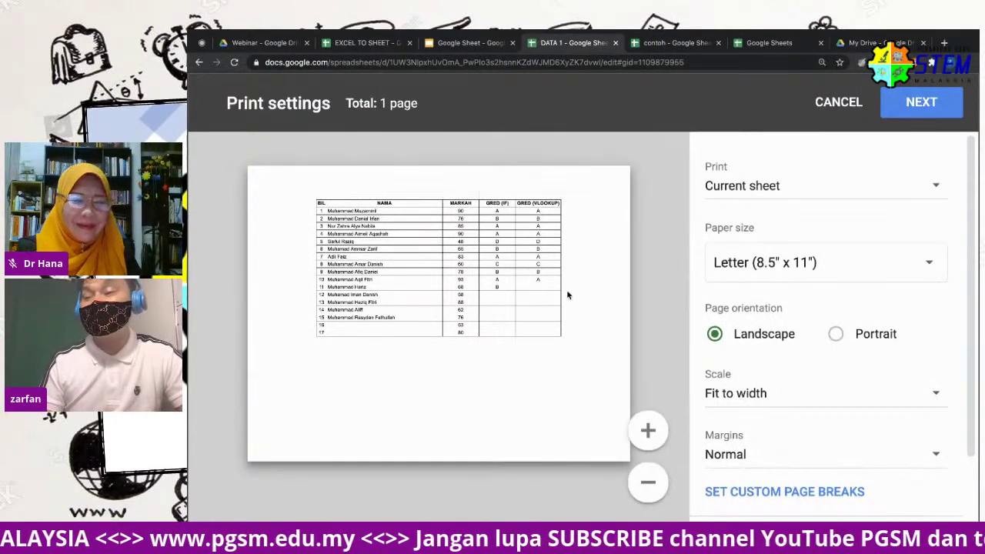
{"action": "left_click", "coordinate": [828, 105]}
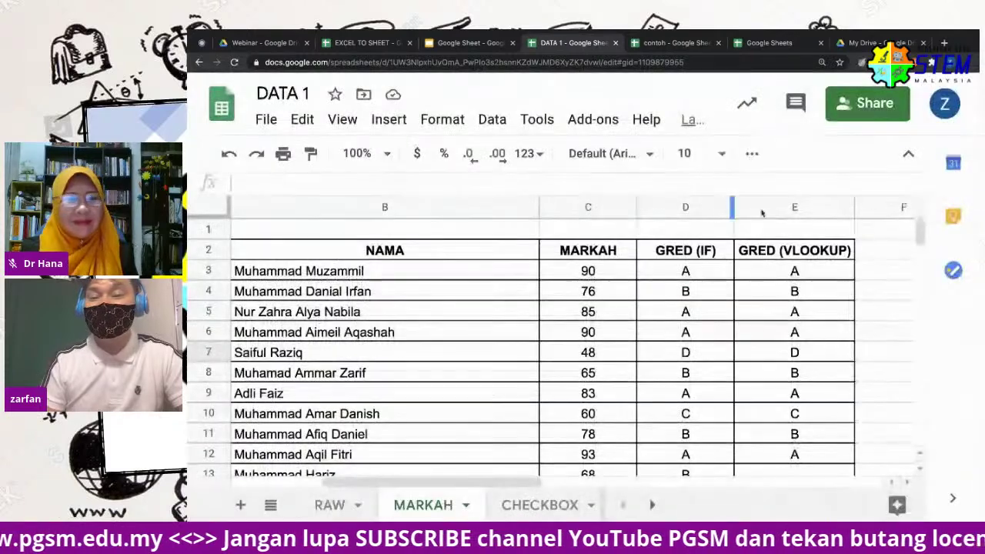
{"action": "left_click_drag", "start_coordinate": [530, 483], "coordinate": [537, 483]}
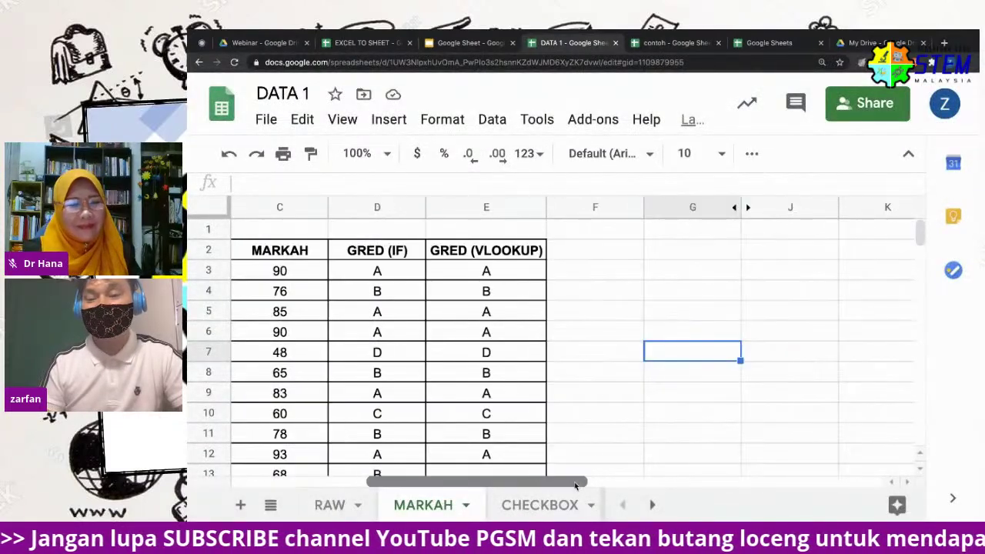
{"action": "left_click", "coordinate": [744, 208]}
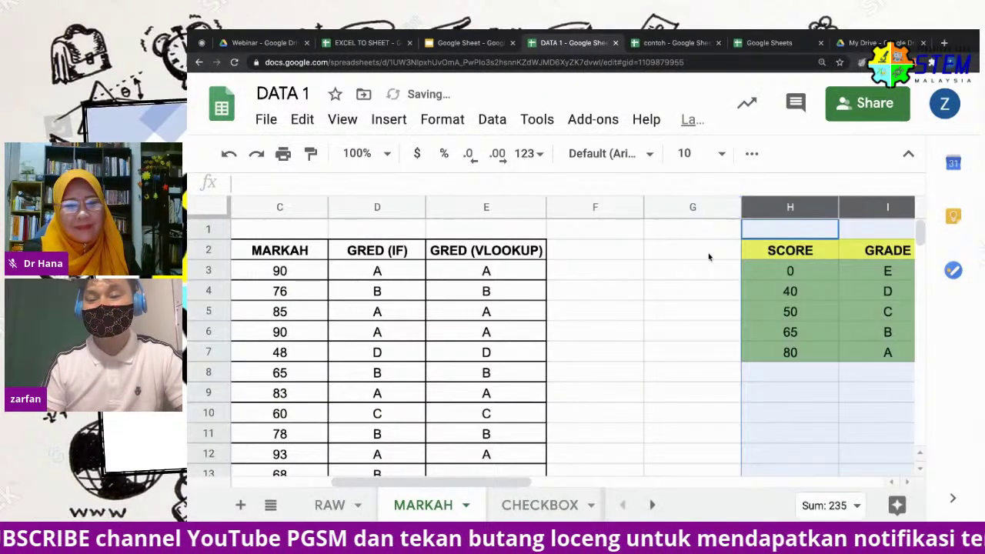
{"action": "left_click", "coordinate": [619, 316]}
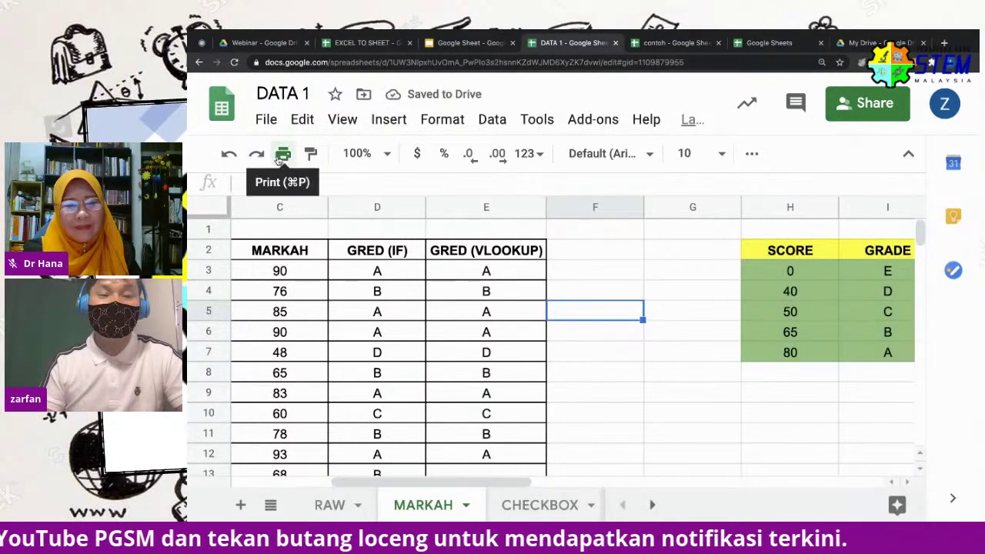
Preview the one-page printout again with the table shown, then close it
{"action": "left_click", "coordinate": [282, 154]}
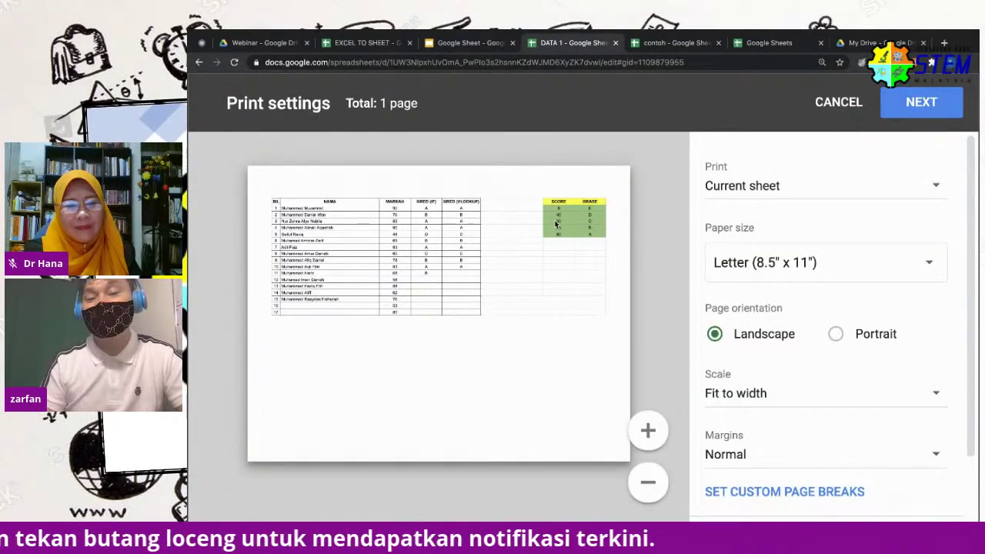
{"action": "left_click", "coordinate": [839, 102]}
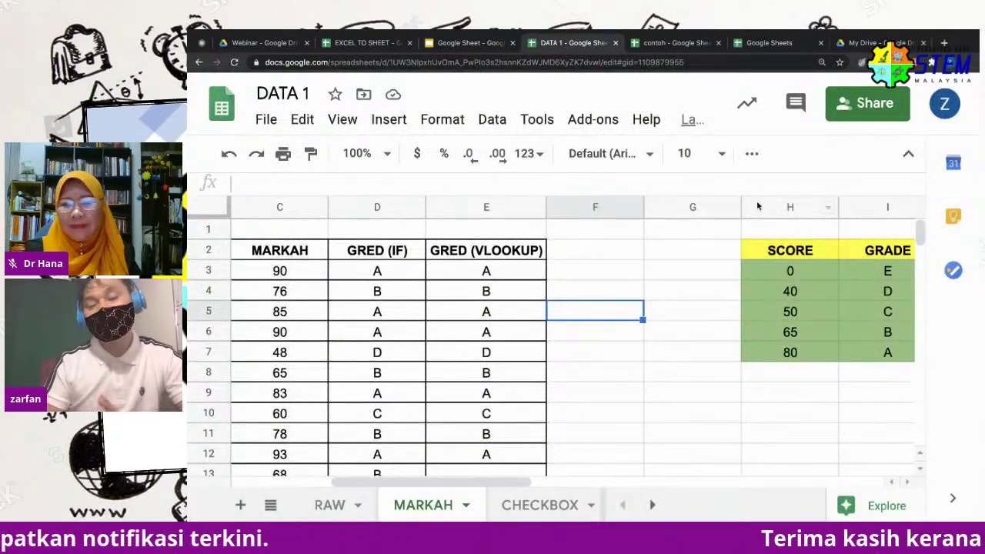
{"action": "left_click_drag", "start_coordinate": [517, 476], "coordinate": [476, 478]}
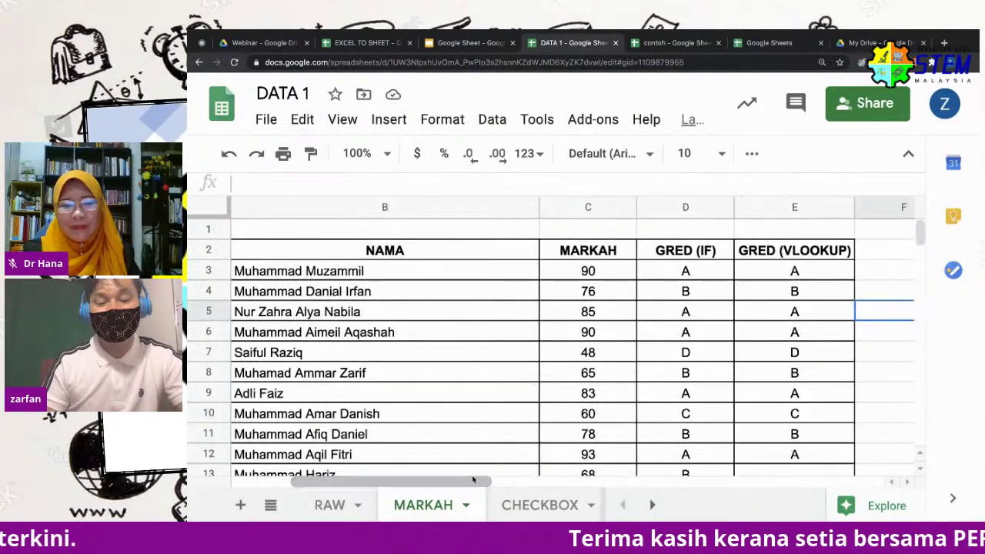
Copy the IFS formula from D13 and the VLOOKUP formula from E12 down to row 17
{"action": "scroll", "coordinate": [585, 400], "scroll_direction": "down", "scroll_amount": 3}
{"action": "left_click", "coordinate": [691, 254]}
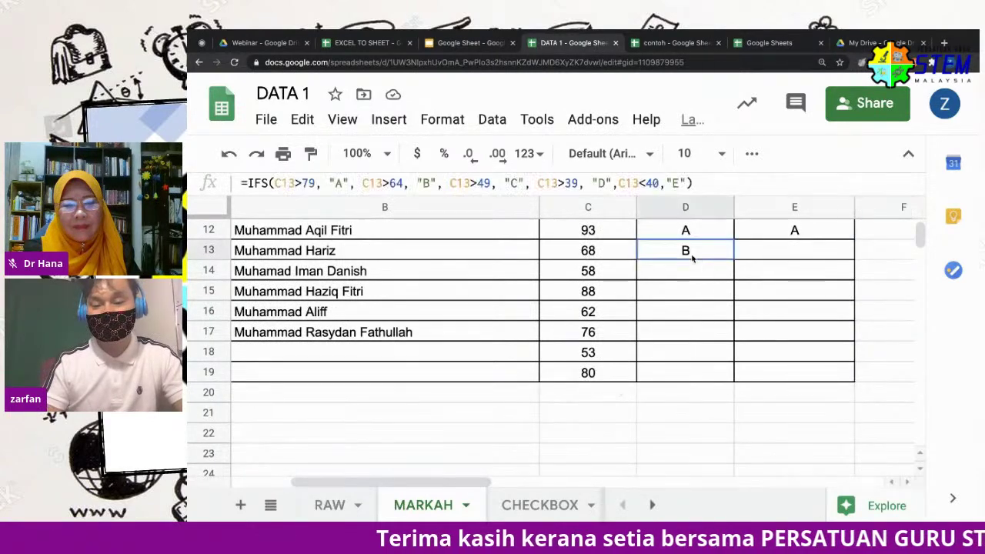
{"action": "mouse_move", "coordinate": [733, 260]}
{"action": "left_mouse_down"}
{"action": "mouse_move", "coordinate": [731, 368]}
{"action": "mouse_move", "coordinate": [730, 339]}
{"action": "left_mouse_up"}
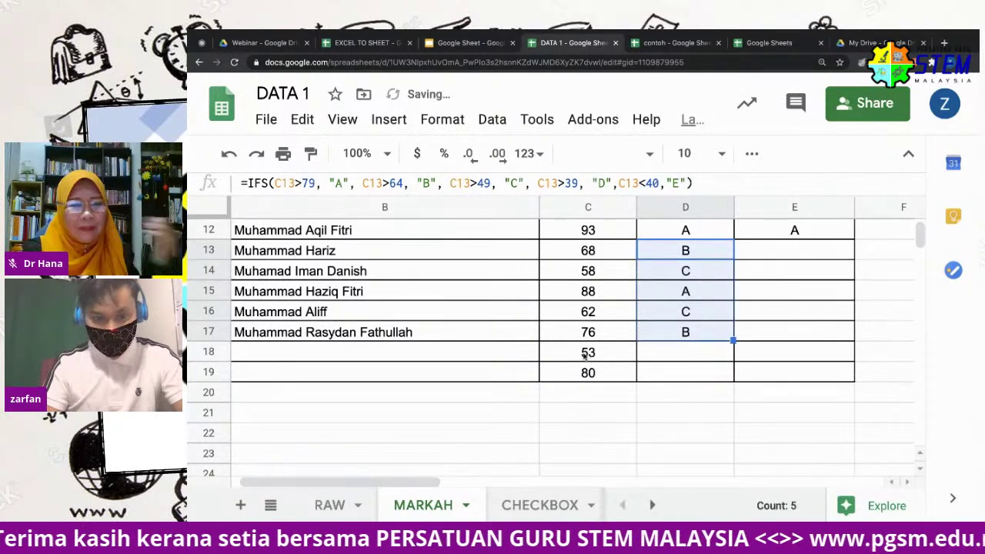
{"action": "left_click", "coordinate": [785, 231]}
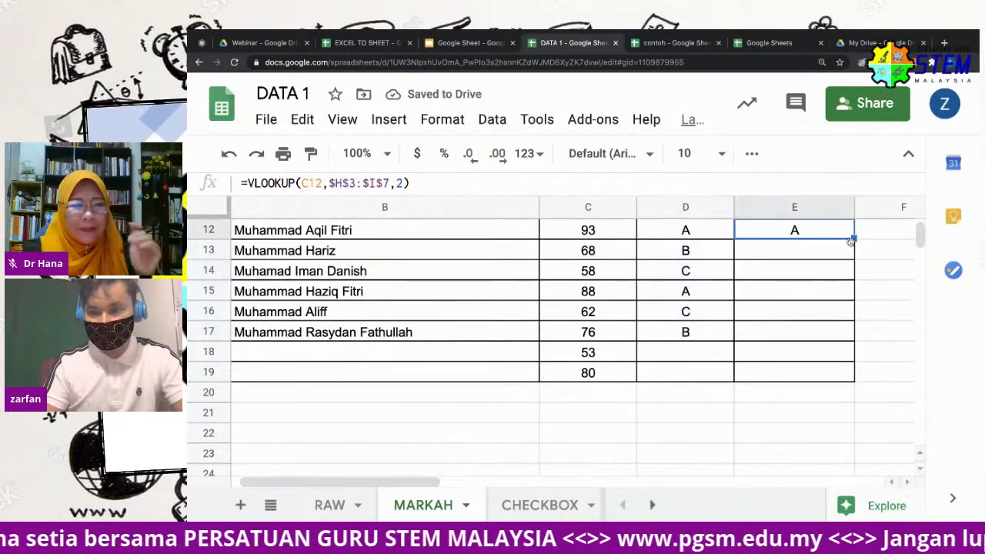
{"action": "left_click_drag", "start_coordinate": [854, 239], "coordinate": [854, 339]}
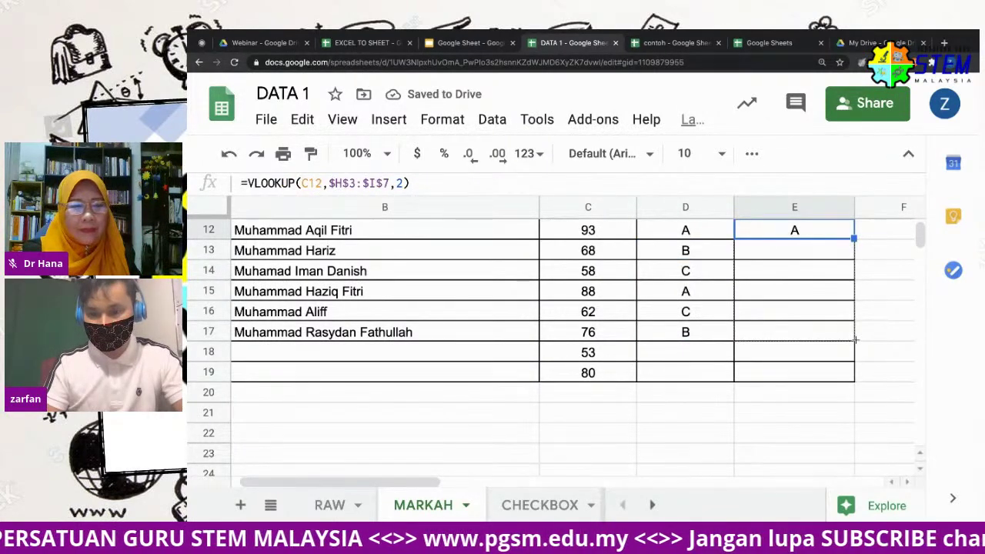
{"action": "left_click_drag", "start_coordinate": [634, 358], "coordinate": [635, 377]}
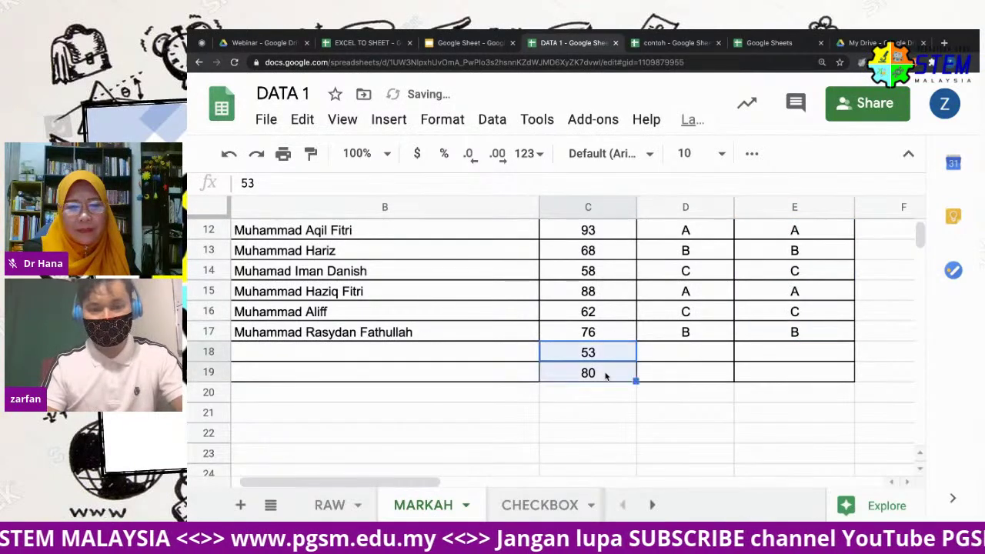
{"action": "left_click_drag", "start_coordinate": [431, 482], "coordinate": [387, 486]}
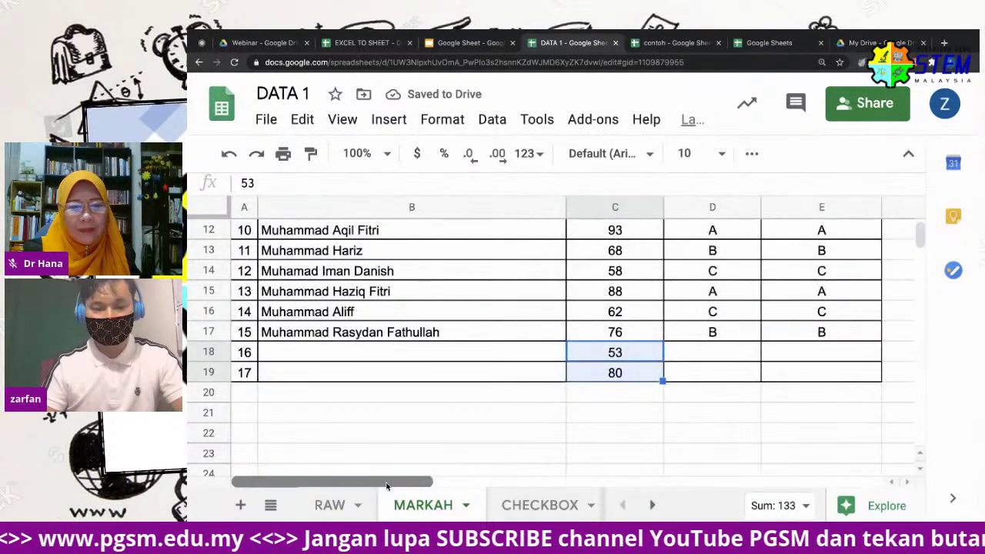
Fill B16's name formula to row 19 and extend the IF and VLOOKUP grade formulas below it
{"action": "left_click", "coordinate": [437, 352]}
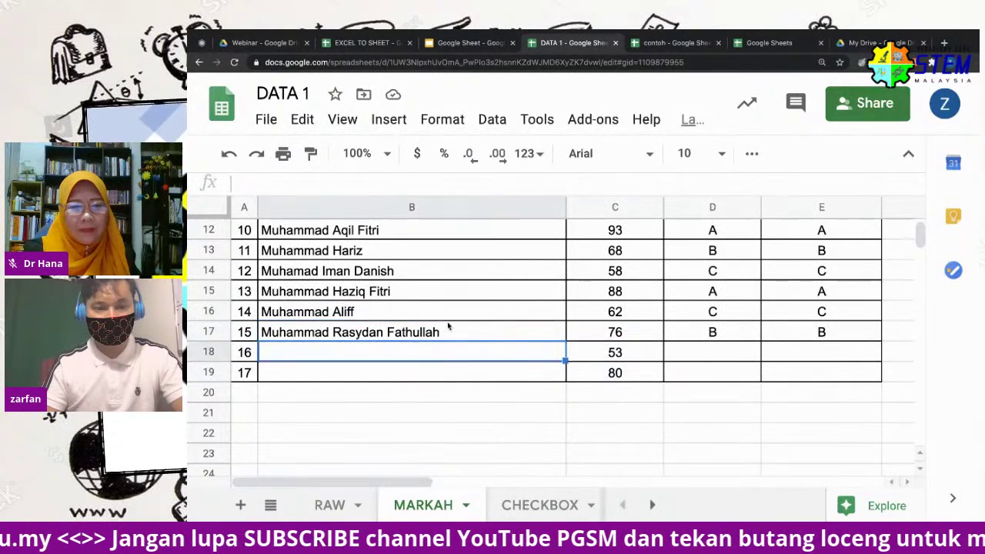
{"action": "key", "text": "Up"}
{"action": "key", "text": "Up"}
{"action": "left_click_drag", "start_coordinate": [563, 332], "coordinate": [567, 374]}
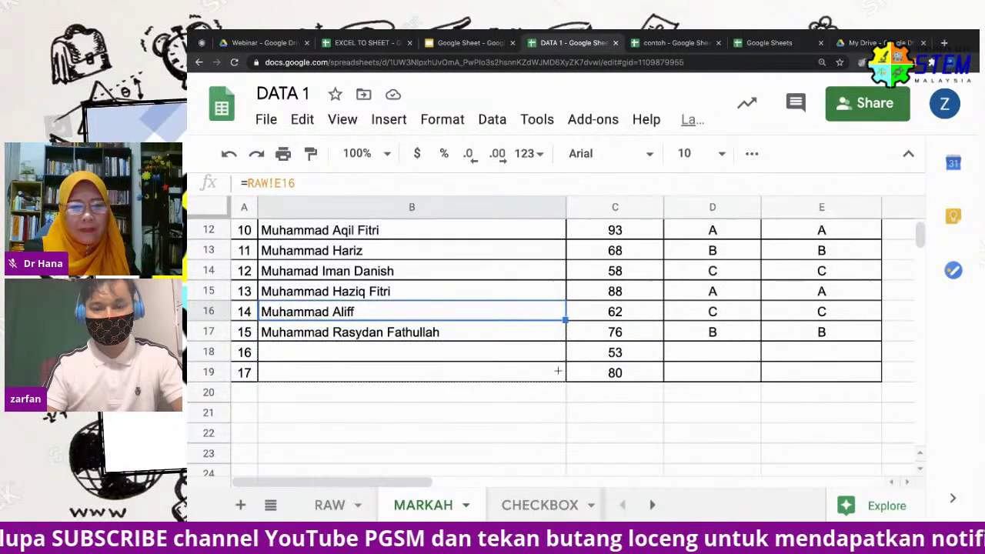
{"action": "left_click", "coordinate": [615, 373]}
{"action": "left_click", "coordinate": [758, 339]}
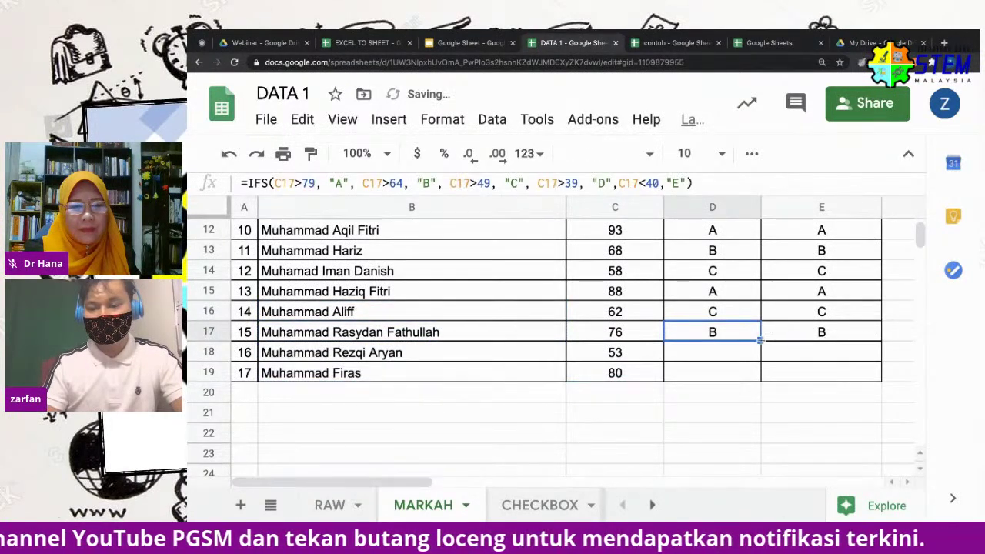
{"action": "left_click_drag", "start_coordinate": [758, 374], "coordinate": [759, 375]}
{"action": "left_click", "coordinate": [878, 336]}
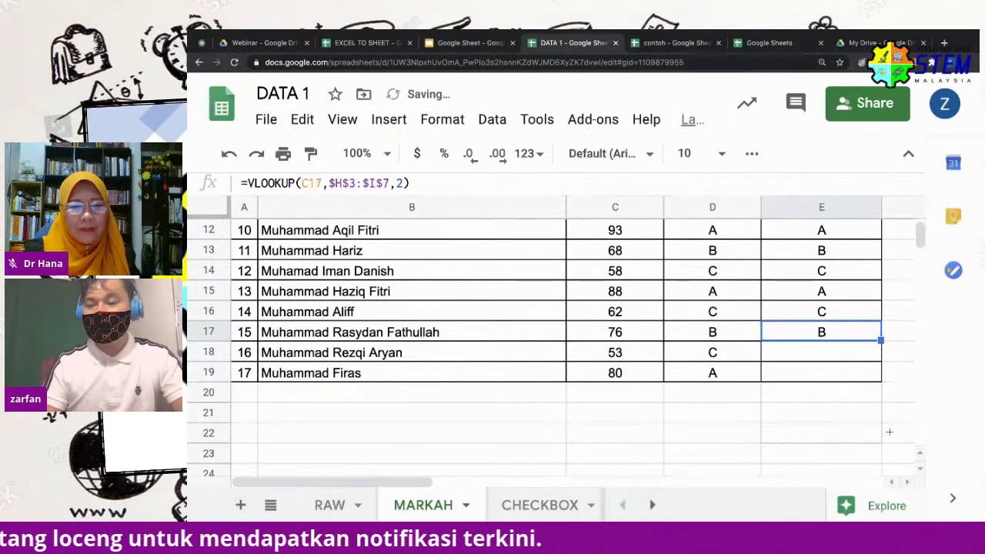
{"action": "mouse_move", "coordinate": [889, 432]}
{"action": "left_mouse_down"}
{"action": "mouse_move", "coordinate": [881, 380]}
{"action": "mouse_move", "coordinate": [858, 406]}
{"action": "left_mouse_up"}
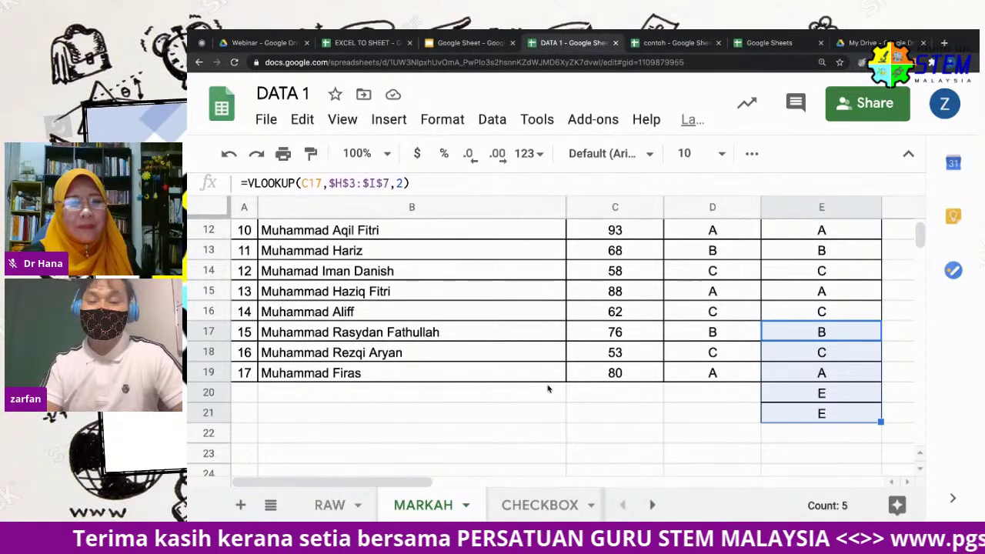
{"action": "left_click", "coordinate": [220, 393]}
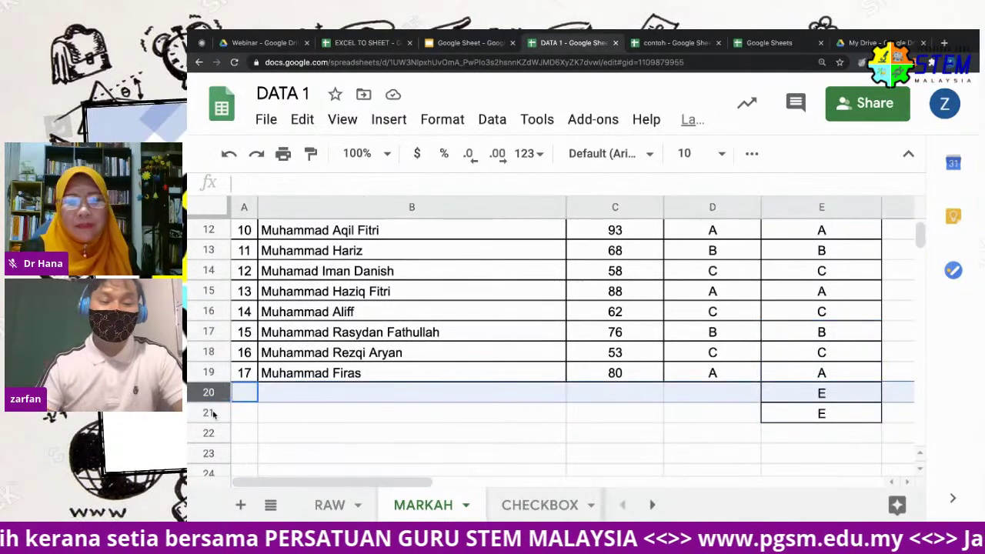
Delete blank rows 20–21 with their stray E grades, leaving the list ending at row 19
{"action": "left_click", "coordinate": [214, 415], "text": "shift"}
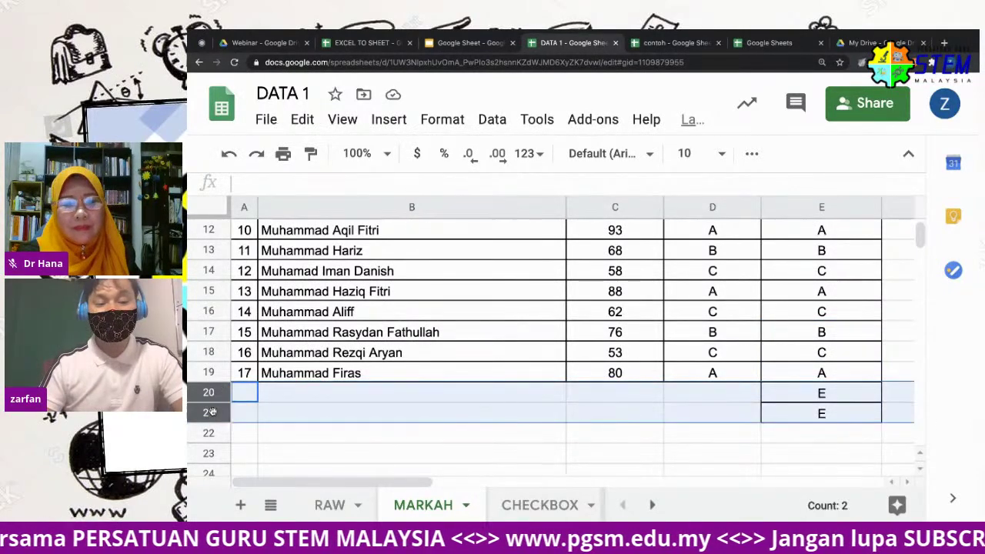
{"action": "right_click", "coordinate": [216, 397]}
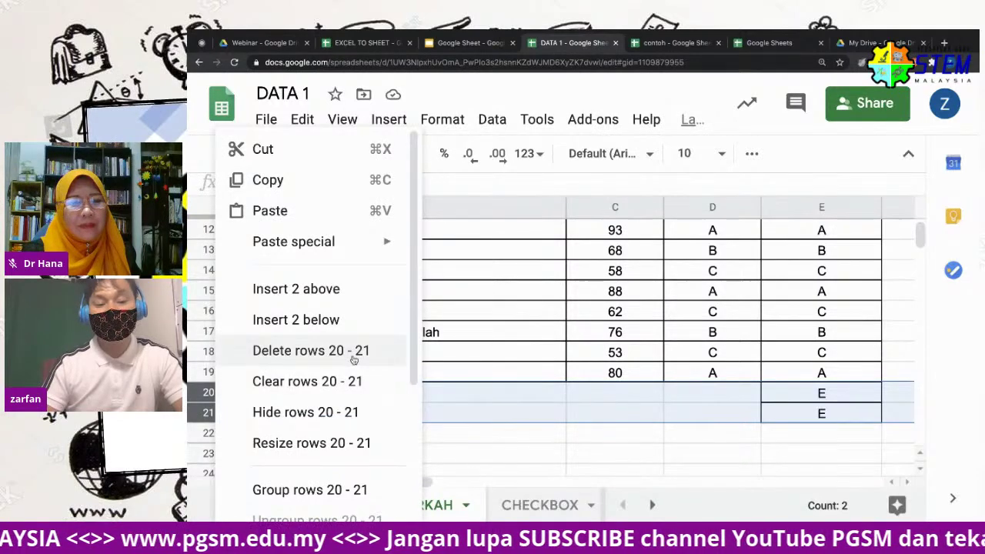
{"action": "left_click", "coordinate": [356, 352]}
{"action": "left_click", "coordinate": [451, 412]}
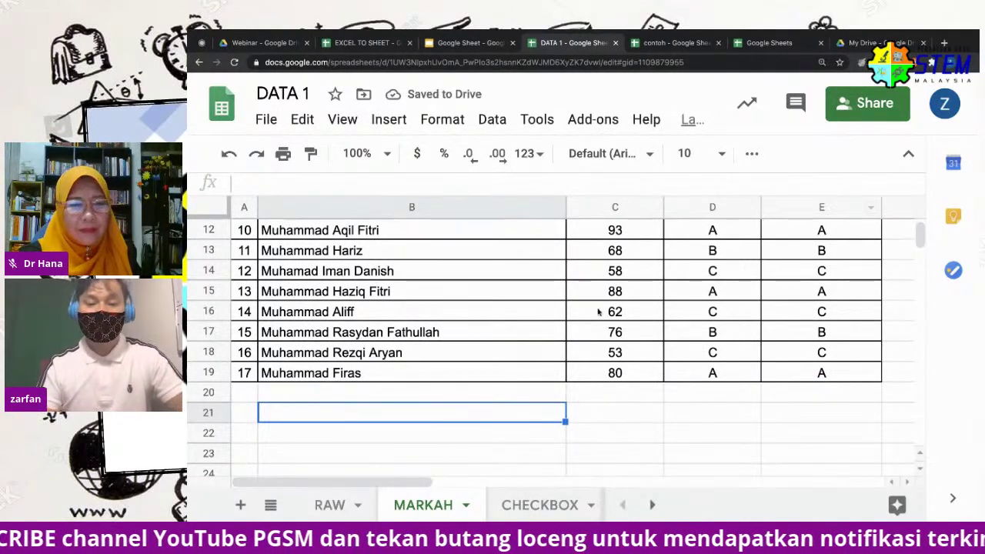
{"action": "scroll", "coordinate": [592, 323], "scroll_direction": "down", "scroll_amount": 2}
{"action": "scroll", "coordinate": [605, 301], "scroll_direction": "up", "scroll_amount": 5}
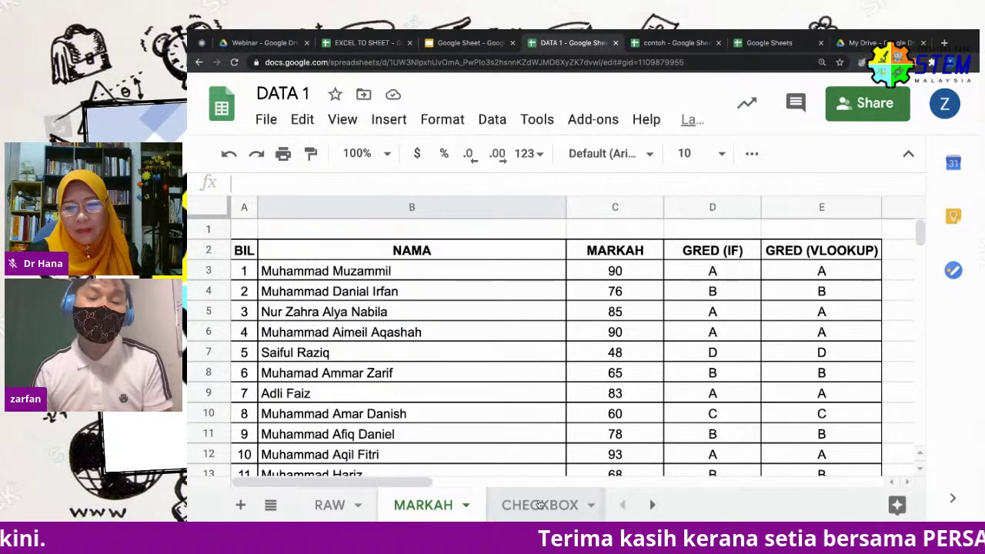
Switch to the CHECKBOX sheet and tick the first student's checkbox in C5
{"action": "left_click", "coordinate": [541, 504]}
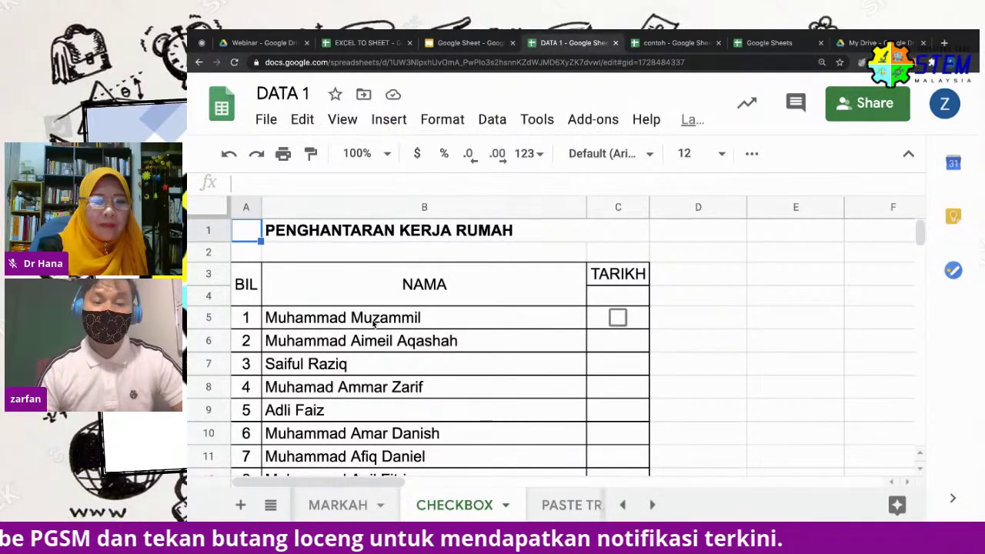
{"action": "left_click", "coordinate": [617, 318]}
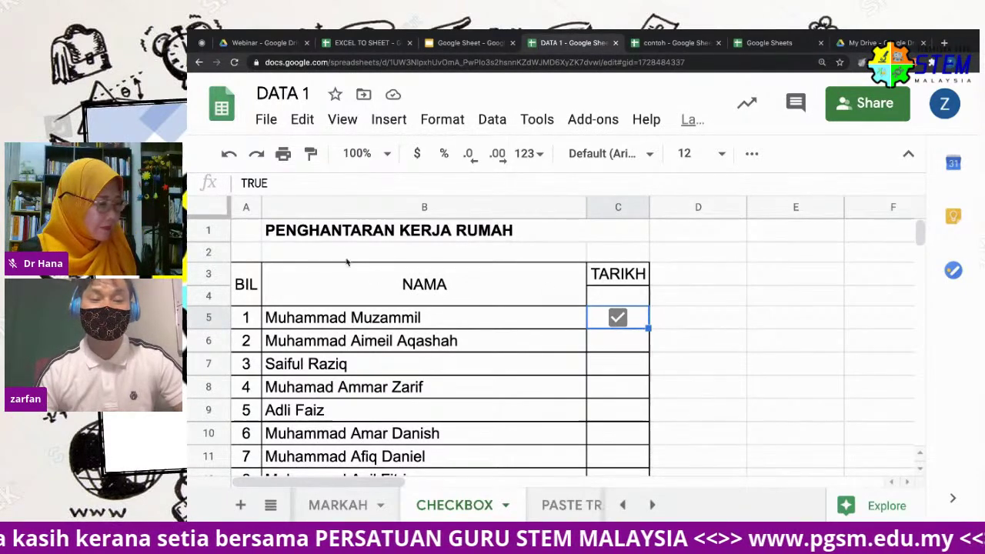
{"action": "left_click", "coordinate": [617, 344]}
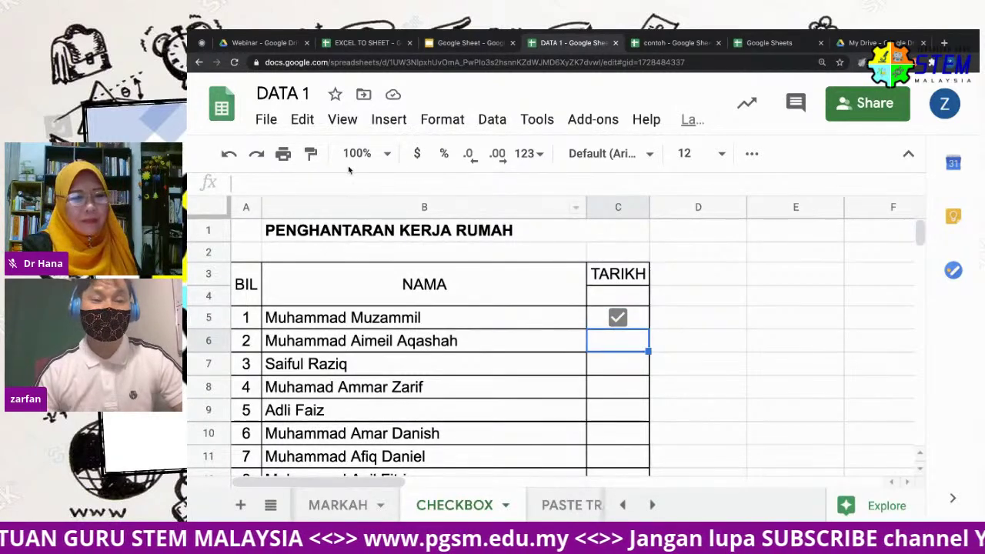
Insert a checkbox in C6 and fill it down through C15
{"action": "left_click", "coordinate": [390, 129]}
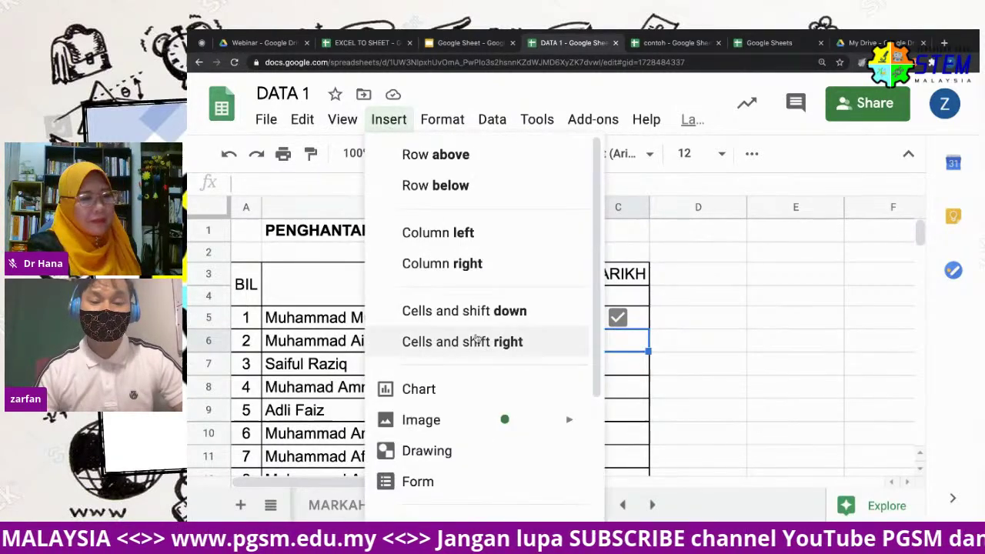
{"action": "scroll", "coordinate": [484, 346], "scroll_direction": "down", "scroll_amount": 2}
{"action": "scroll", "coordinate": [489, 369], "scroll_direction": "down", "scroll_amount": 3}
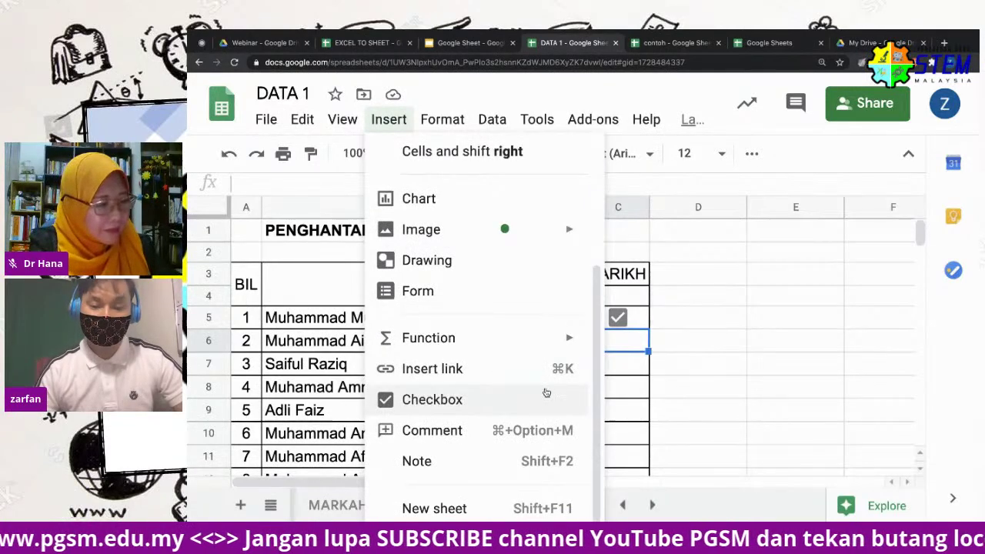
{"action": "left_click", "coordinate": [445, 405]}
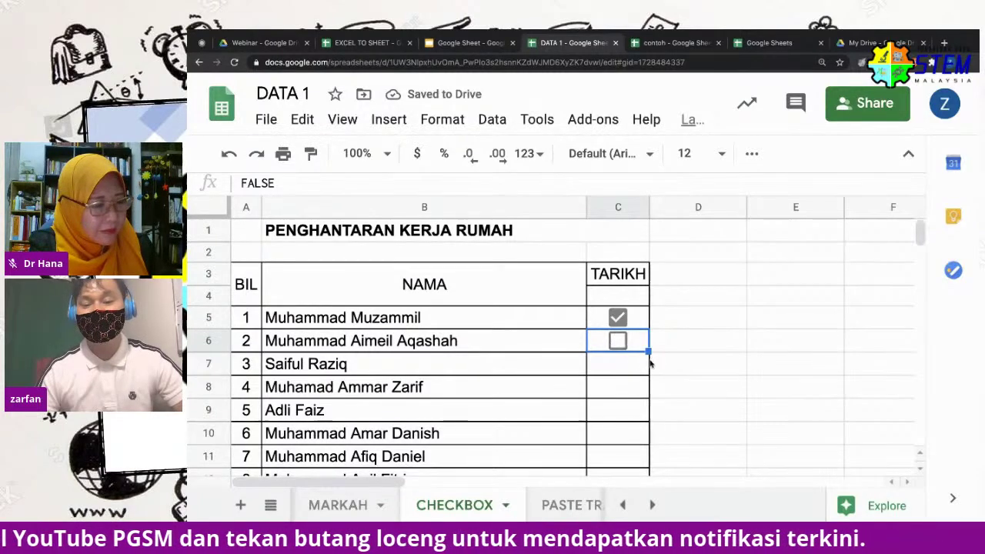
{"action": "scroll", "coordinate": [659, 372], "scroll_direction": "down", "scroll_amount": 3}
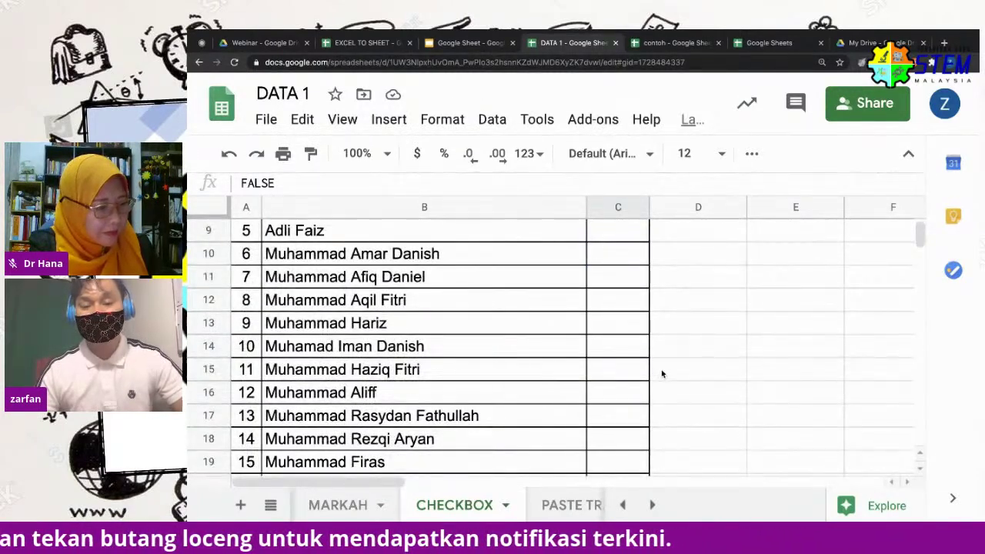
{"action": "scroll", "coordinate": [681, 363], "scroll_direction": "up", "scroll_amount": 2}
{"action": "left_click_drag", "start_coordinate": [648, 264], "coordinate": [653, 460]}
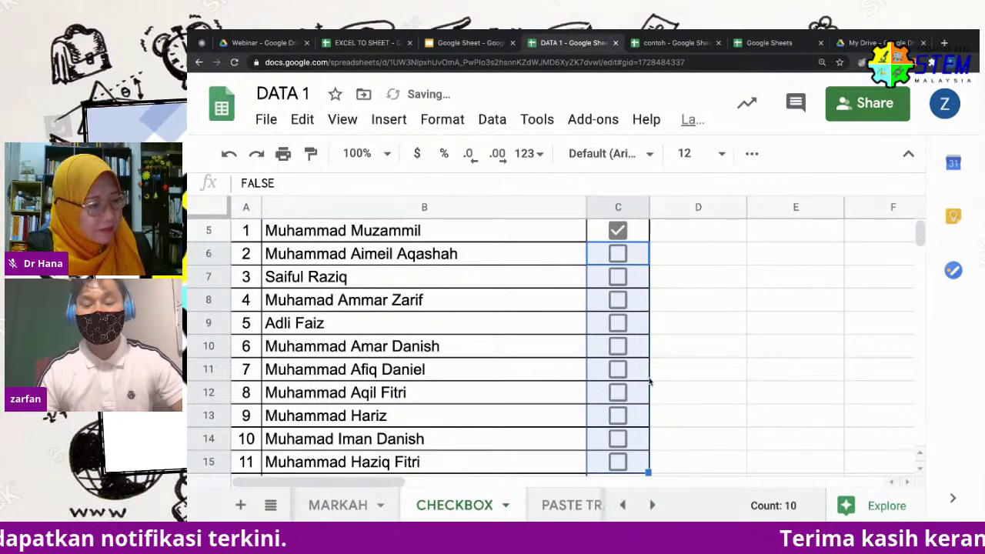
{"action": "left_click", "coordinate": [673, 369]}
{"action": "scroll", "coordinate": [670, 327], "scroll_direction": "up", "scroll_amount": 2}
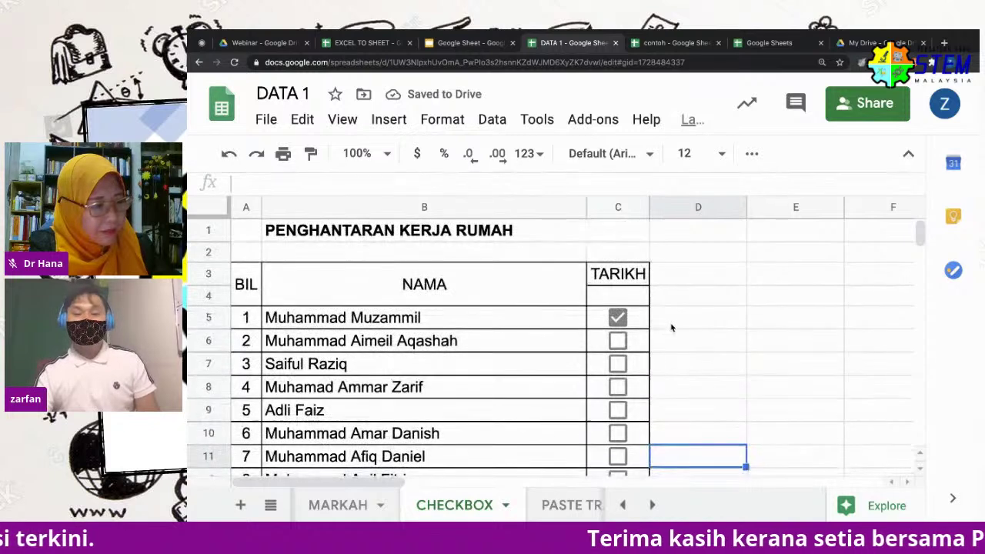
Enter the date 14/9 in C4 under TARIKH
{"action": "left_click", "coordinate": [623, 299]}
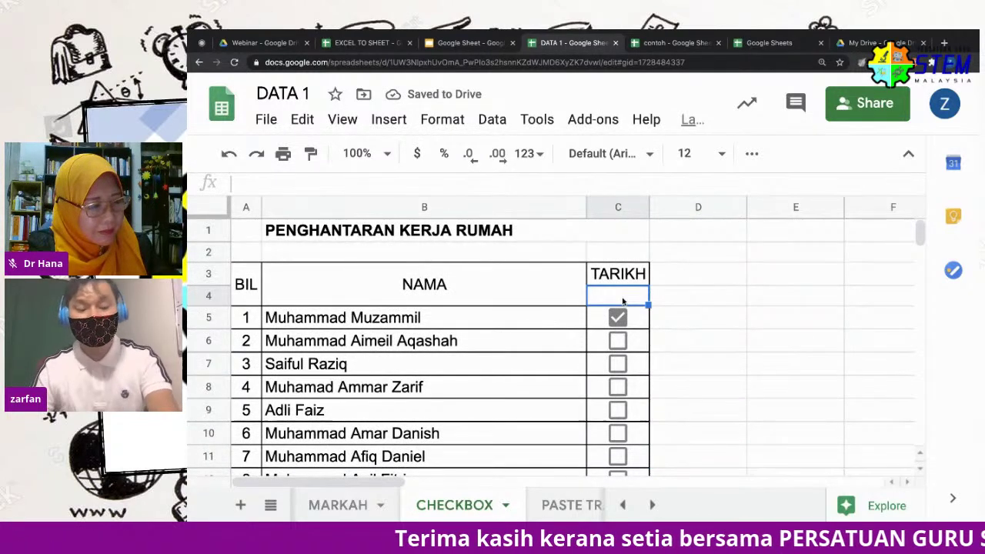
{"action": "type", "text": "14"}
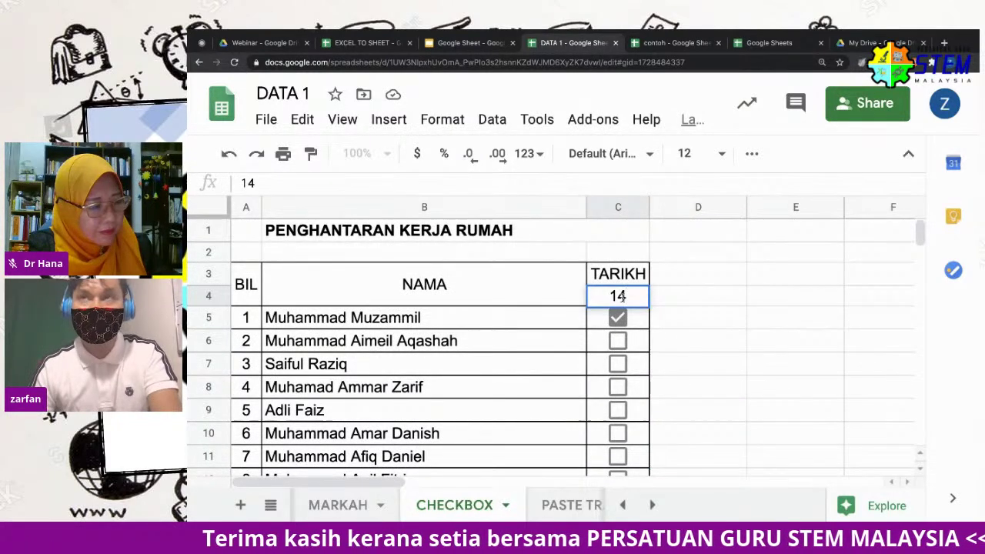
{"action": "type", "text": "/9"}
{"action": "key", "text": "Return"}
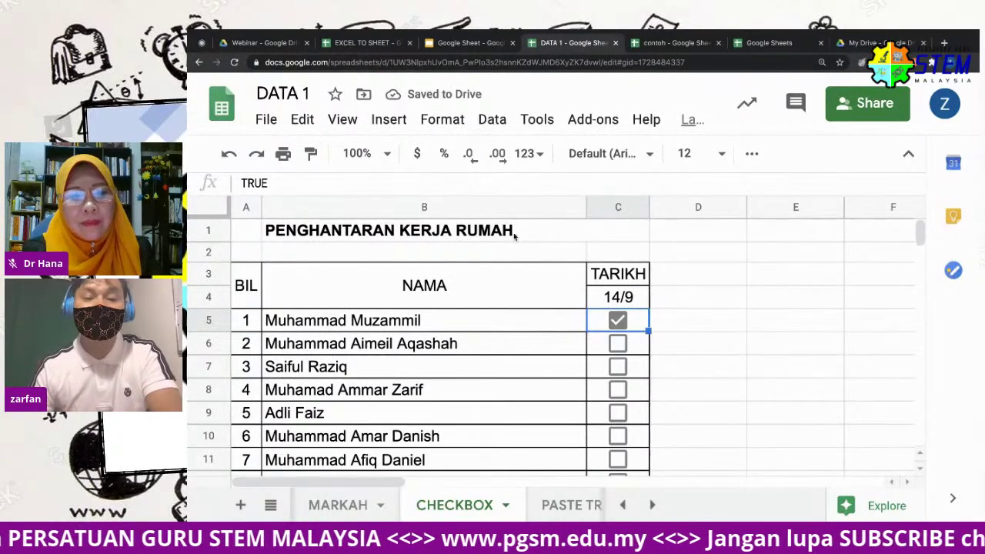
Tick the checkboxes in C7, C8, C9 and C11, then switch to the Slides tab
{"action": "left_click", "coordinate": [617, 367]}
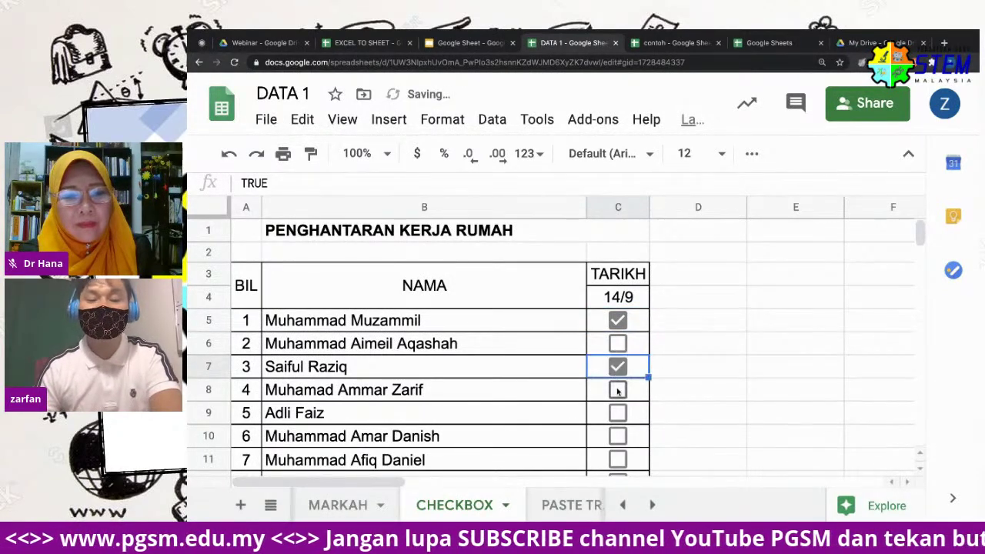
{"action": "left_click", "coordinate": [617, 391]}
{"action": "left_click", "coordinate": [617, 415]}
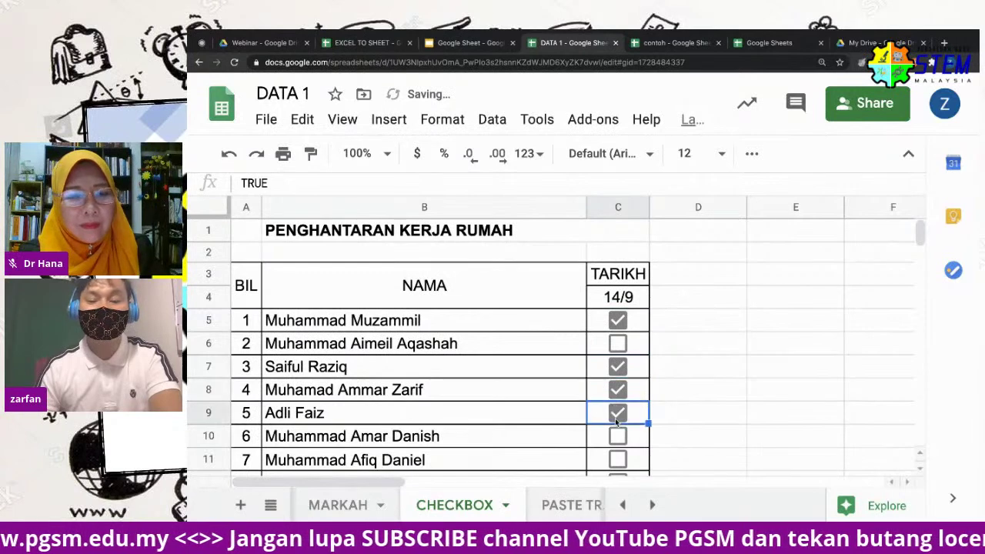
{"action": "left_click", "coordinate": [617, 459]}
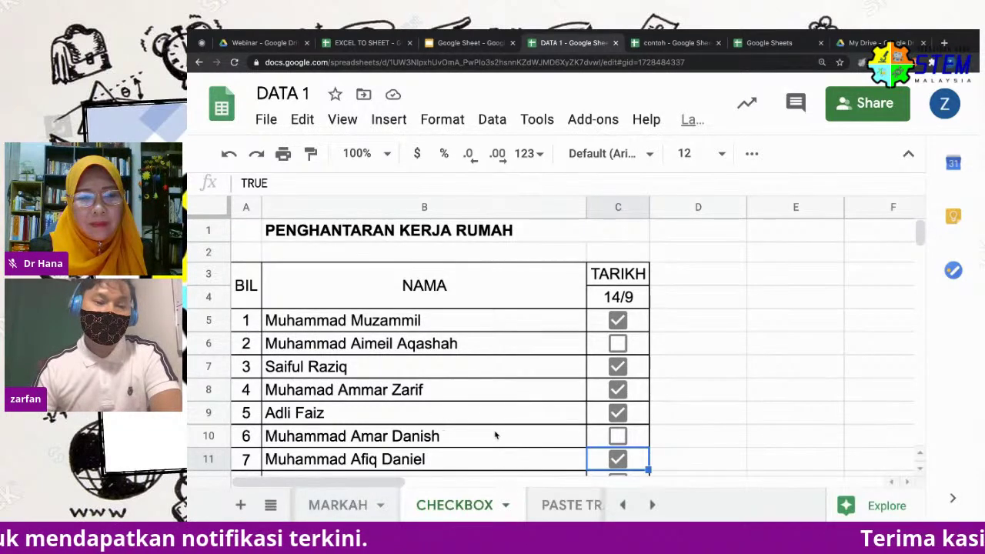
{"action": "left_click", "coordinate": [431, 46]}
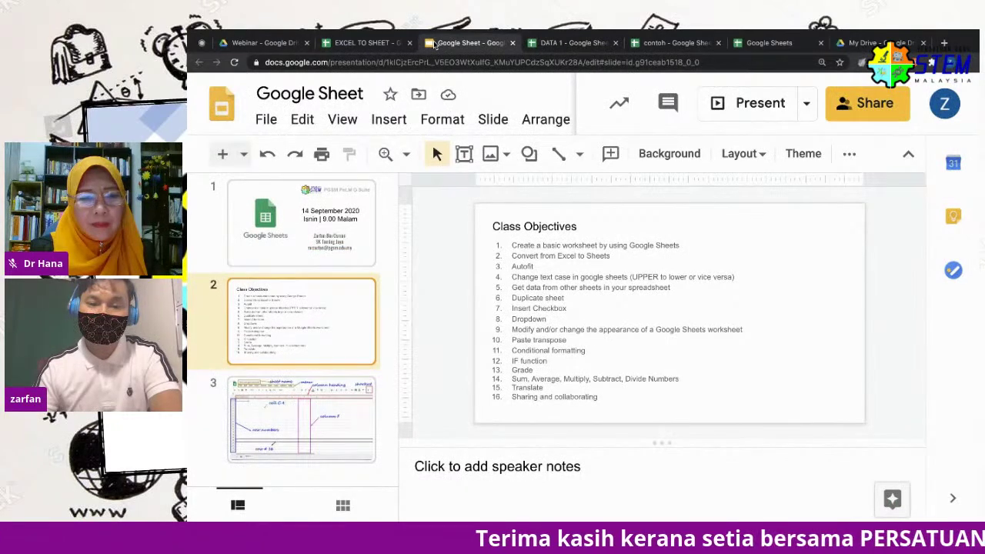
Go back from the slides to the DATA 1 spreadsheet
{"action": "left_click", "coordinate": [560, 45]}
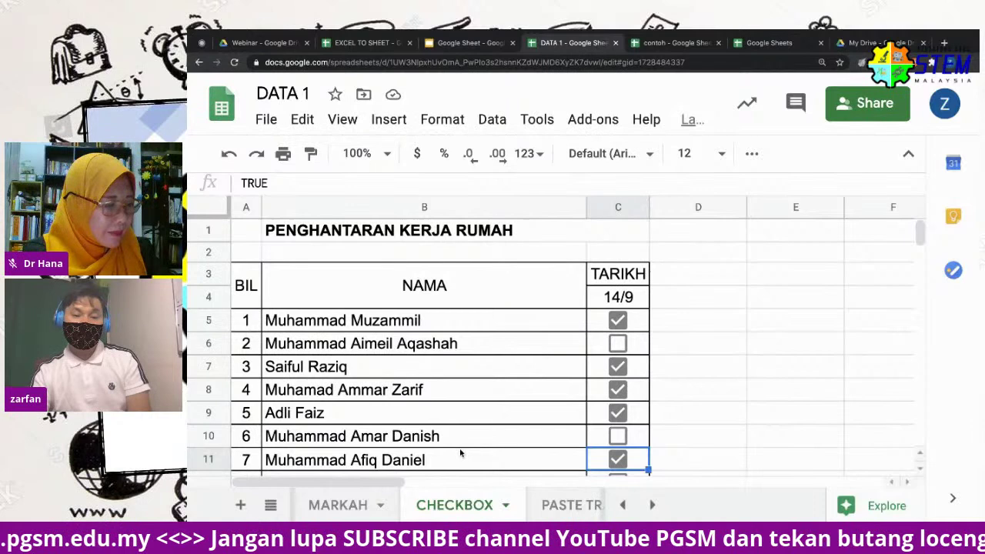
Select empty cell E5 and browse the Insert menu, briefly checking the slides before returning
{"action": "left_click", "coordinate": [771, 326]}
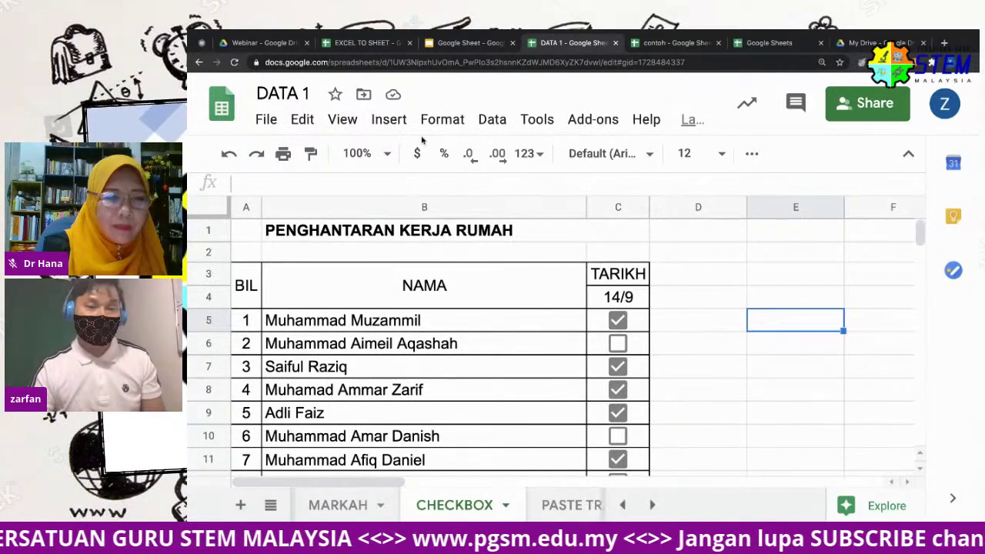
{"action": "left_click", "coordinate": [389, 119]}
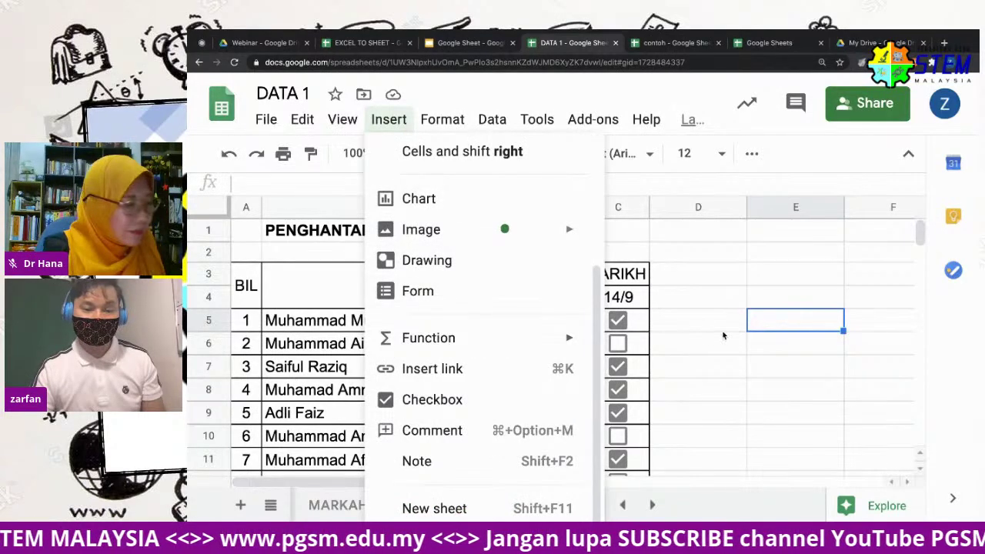
{"action": "mouse_move", "coordinate": [499, 334]}
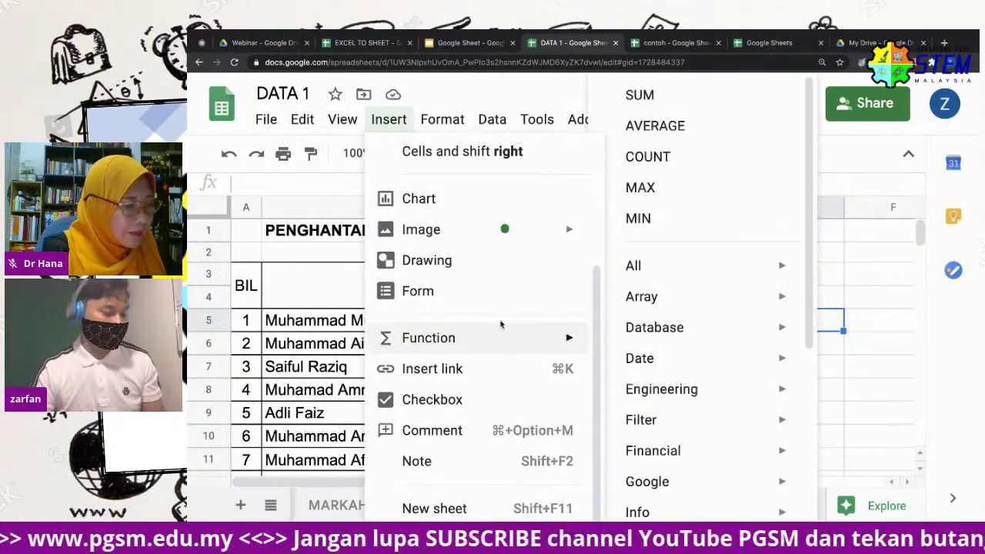
{"action": "left_click", "coordinate": [471, 43]}
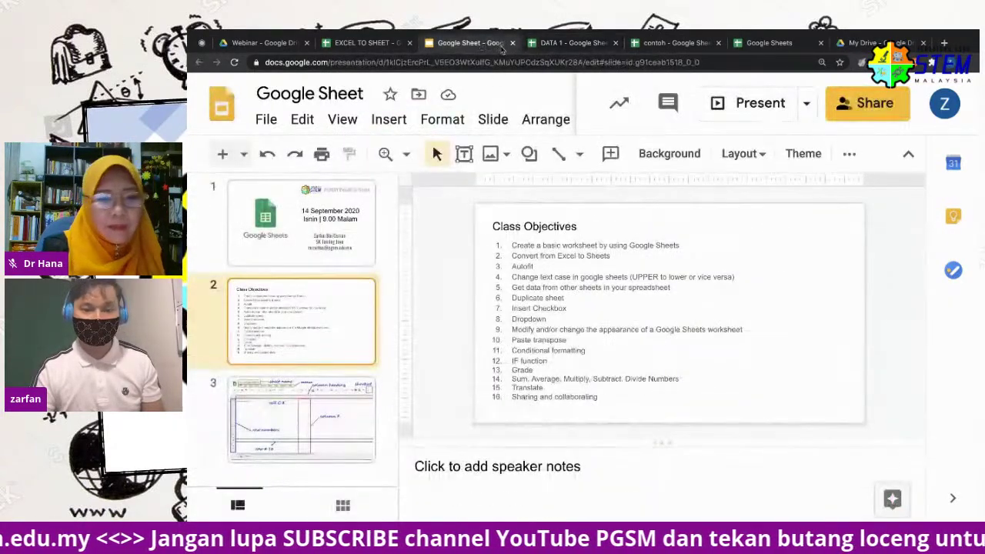
{"action": "left_click", "coordinate": [562, 44]}
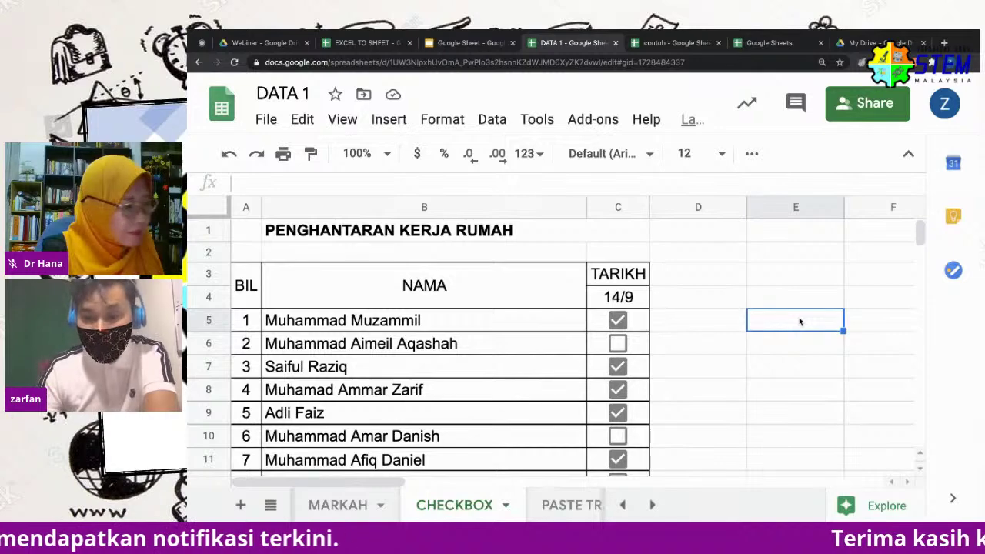
Open the data validation settings for cell E5
{"action": "right_click", "coordinate": [799, 322]}
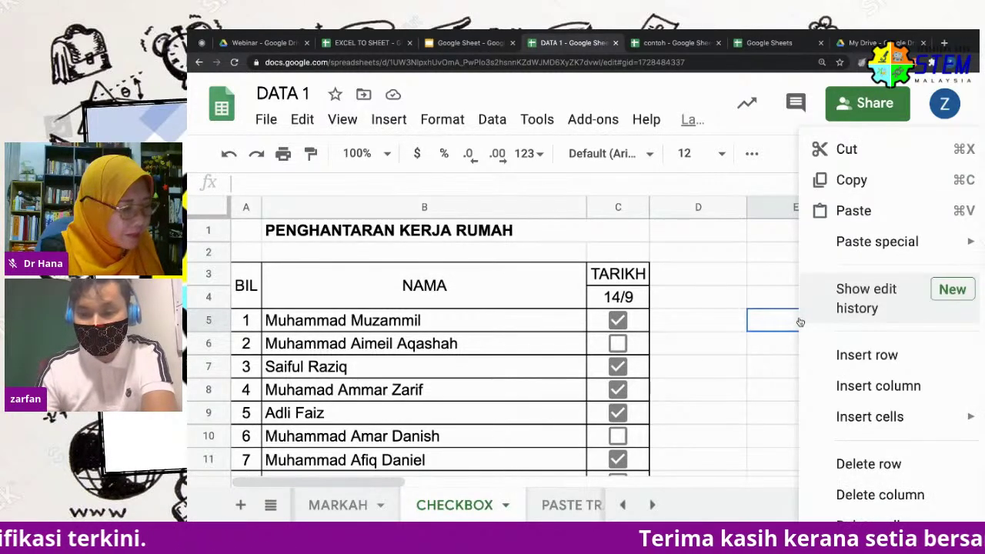
{"action": "mouse_move", "coordinate": [858, 419]}
{"action": "scroll", "coordinate": [858, 428], "scroll_direction": "down", "scroll_amount": 3}
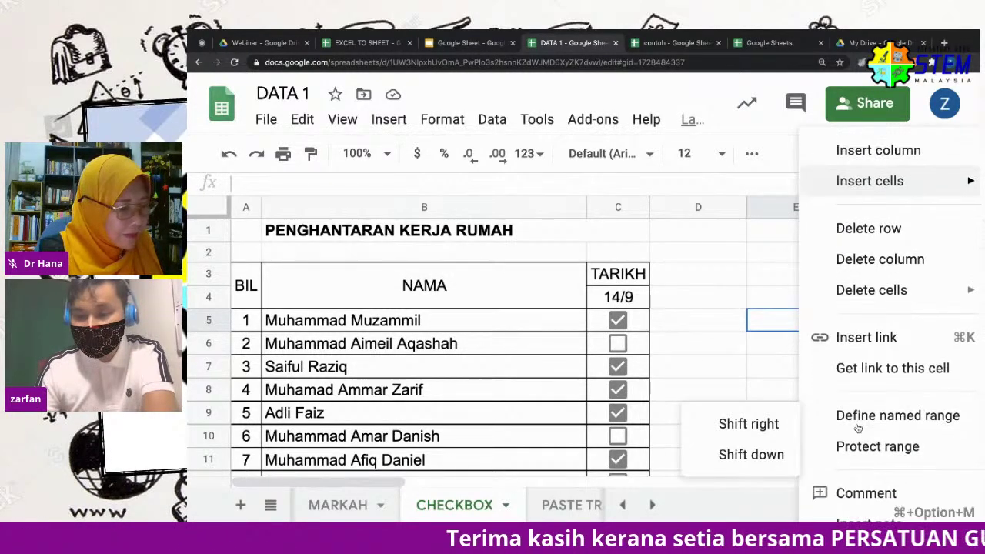
{"action": "scroll", "coordinate": [858, 428], "scroll_direction": "down", "scroll_amount": 1}
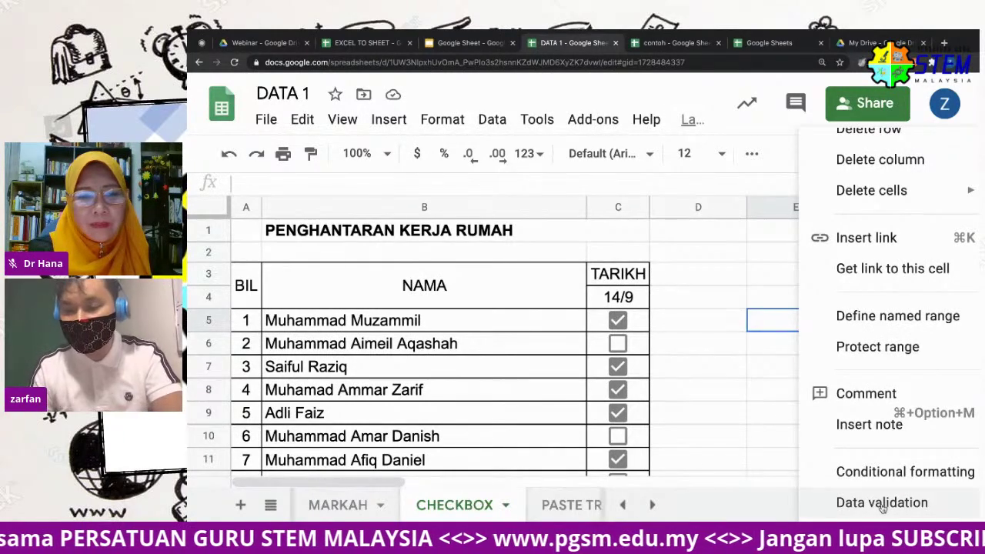
{"action": "left_click", "coordinate": [883, 504]}
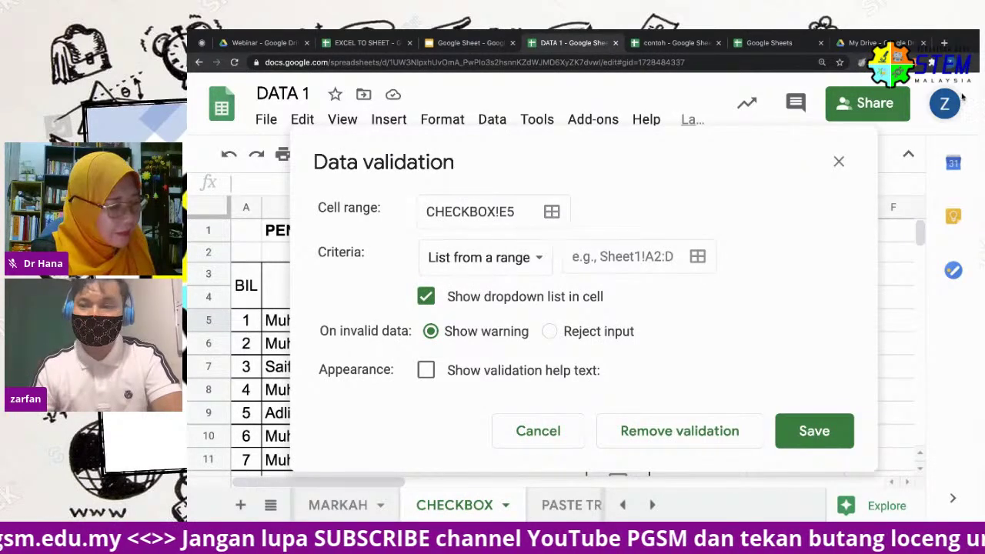
Zoom the browser page out to 125% and cancel the validation dialog unchanged
{"action": "left_click", "coordinate": [972, 63]}
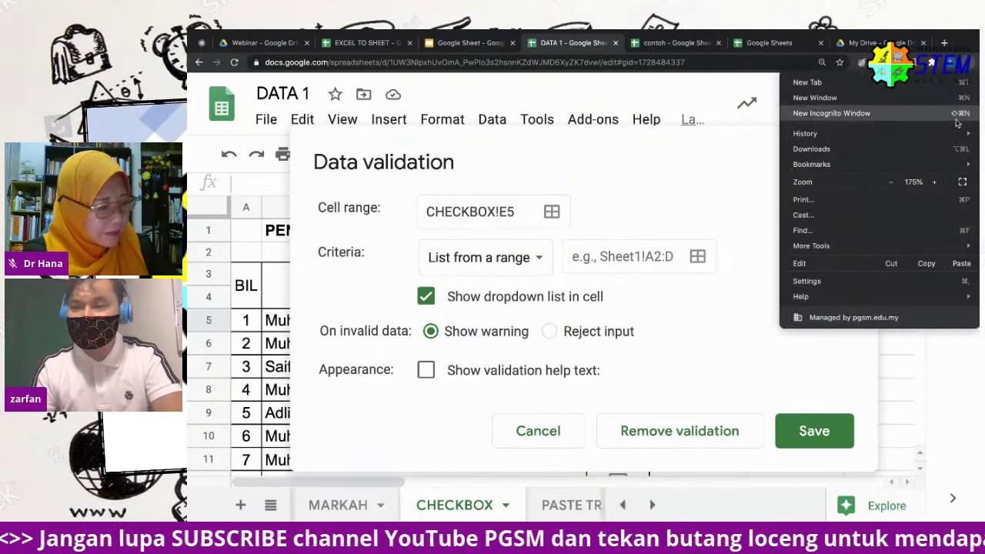
{"action": "left_click", "coordinate": [893, 182]}
{"action": "left_click", "coordinate": [892, 183]}
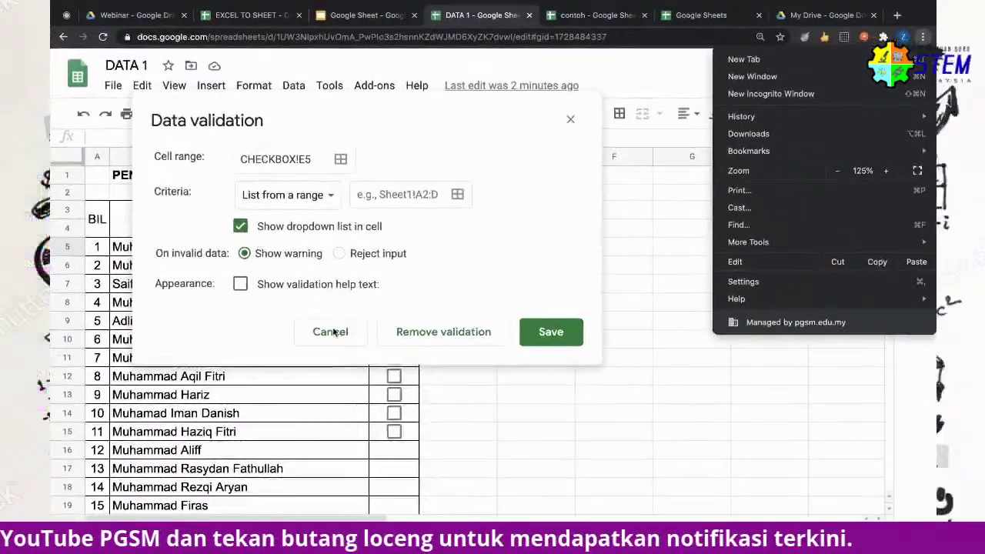
{"action": "left_click", "coordinate": [408, 333]}
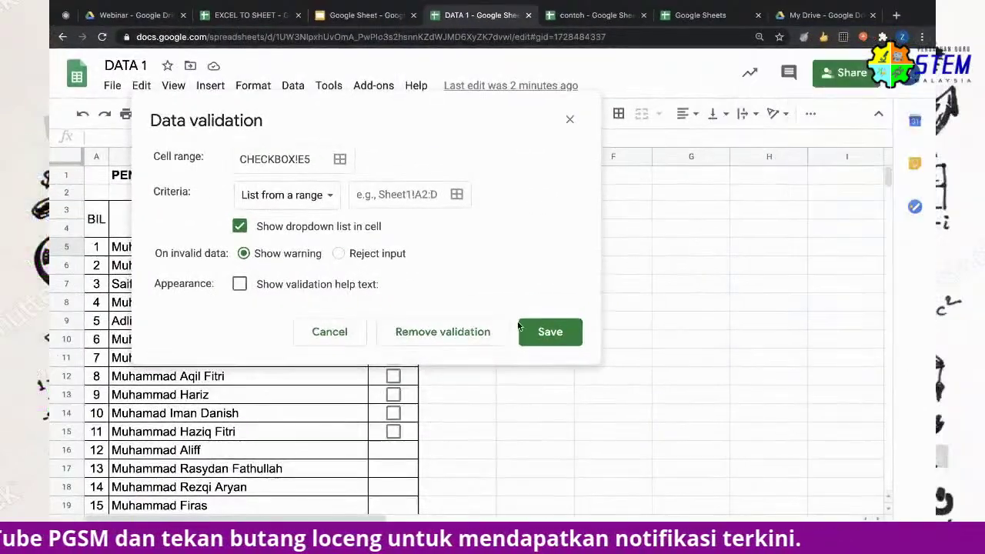
{"action": "left_click", "coordinate": [353, 339]}
{"action": "right_click", "coordinate": [541, 248]}
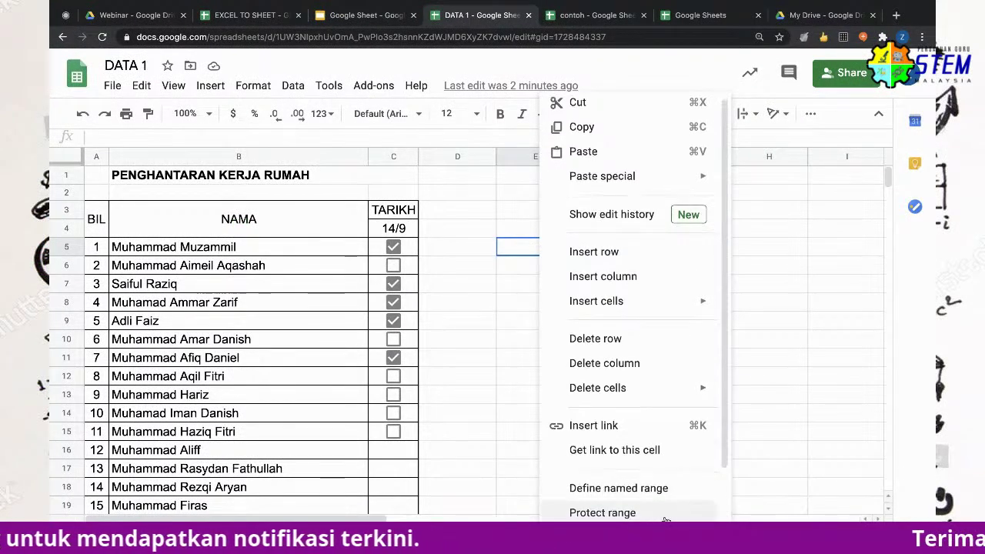
Open data validation for E5, keep E5 as the range, and try the list-of-items criterion
{"action": "scroll", "coordinate": [654, 512], "scroll_direction": "down", "scroll_amount": 3}
{"action": "scroll", "coordinate": [662, 512], "scroll_direction": "down", "scroll_amount": 1}
{"action": "left_click", "coordinate": [623, 512]}
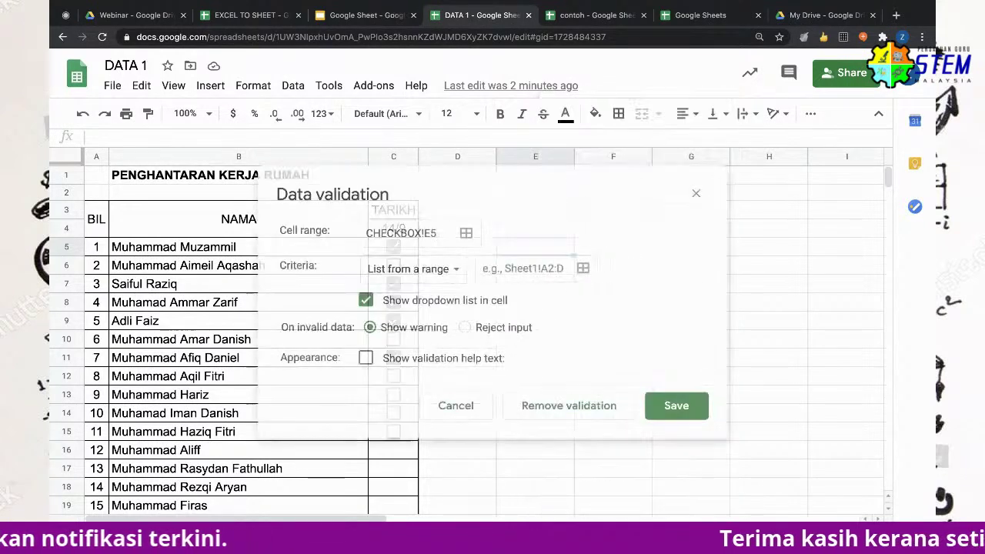
{"action": "left_click_drag", "start_coordinate": [532, 204], "coordinate": [699, 149]}
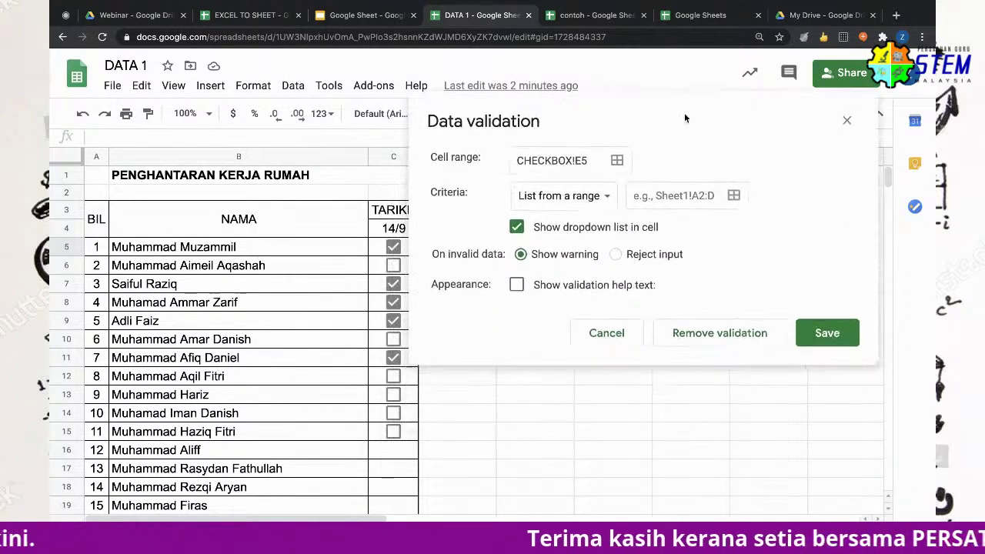
{"action": "left_click", "coordinate": [630, 183]}
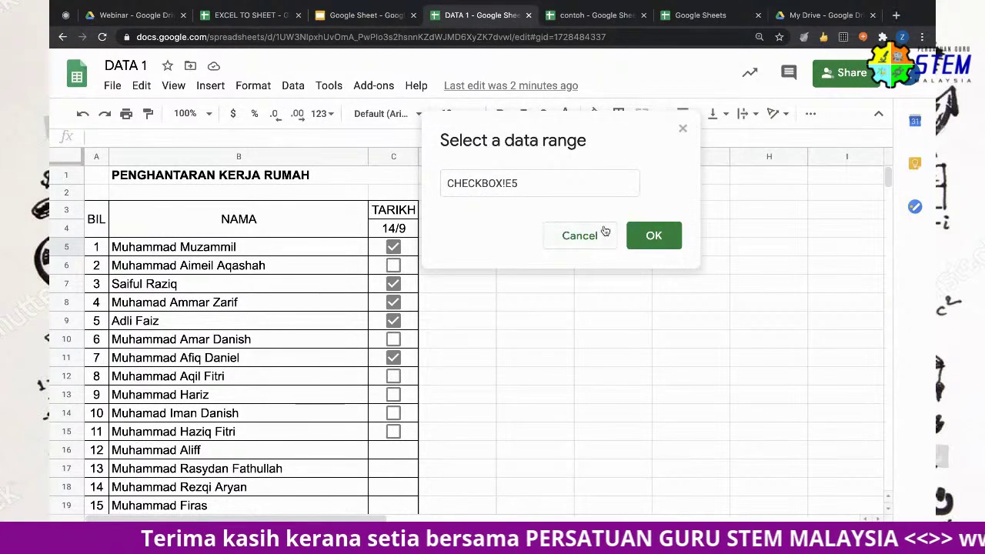
{"action": "left_click", "coordinate": [654, 235]}
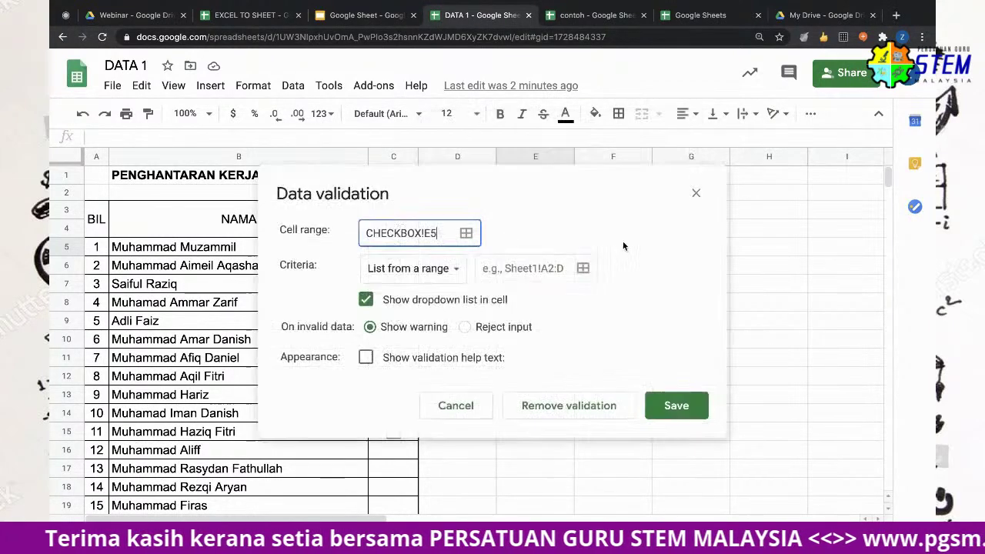
{"action": "left_click", "coordinate": [440, 275]}
{"action": "left_click", "coordinate": [453, 293]}
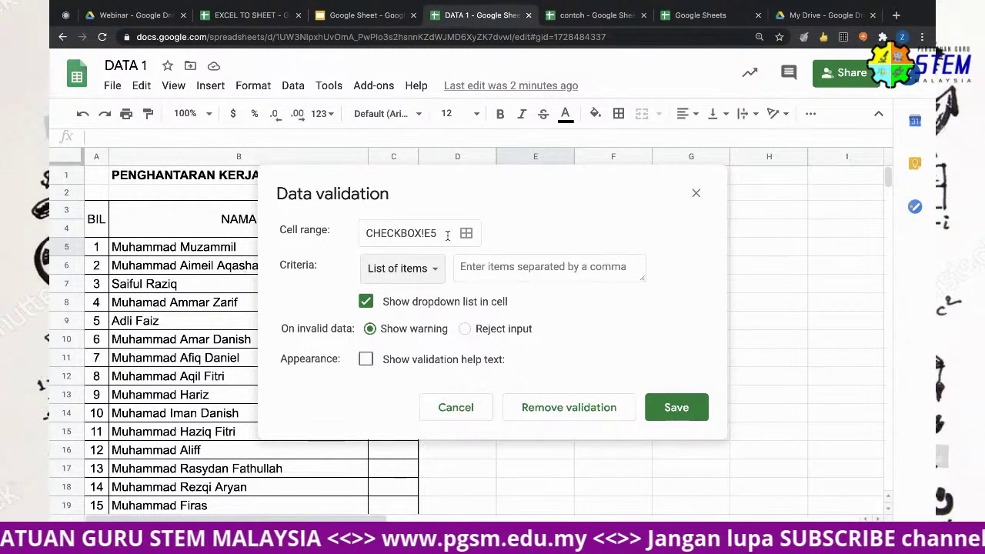
Set the criteria to list from range B5:B15 and save the name dropdown
{"action": "left_click_drag", "start_coordinate": [505, 190], "coordinate": [657, 132]}
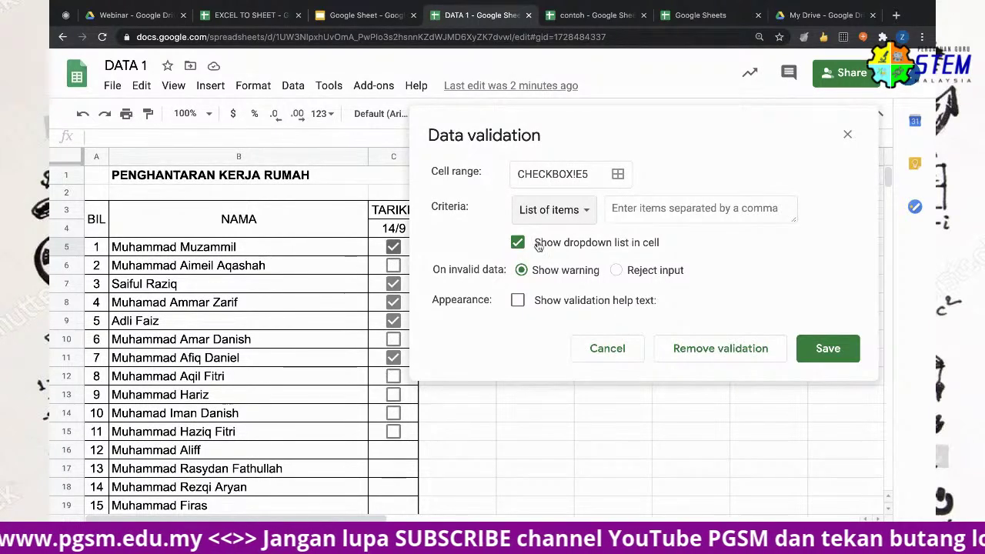
{"action": "left_click", "coordinate": [554, 213]}
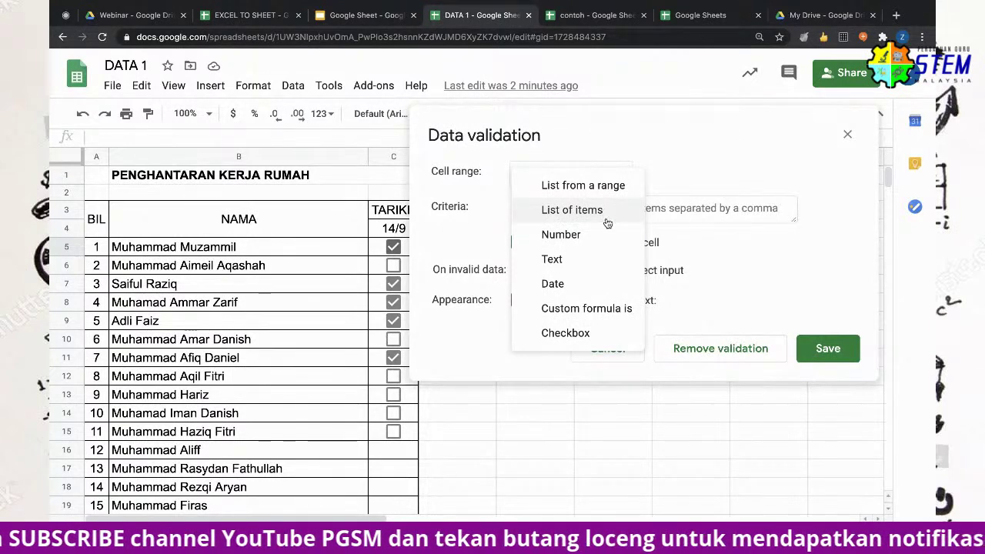
{"action": "left_click", "coordinate": [619, 188]}
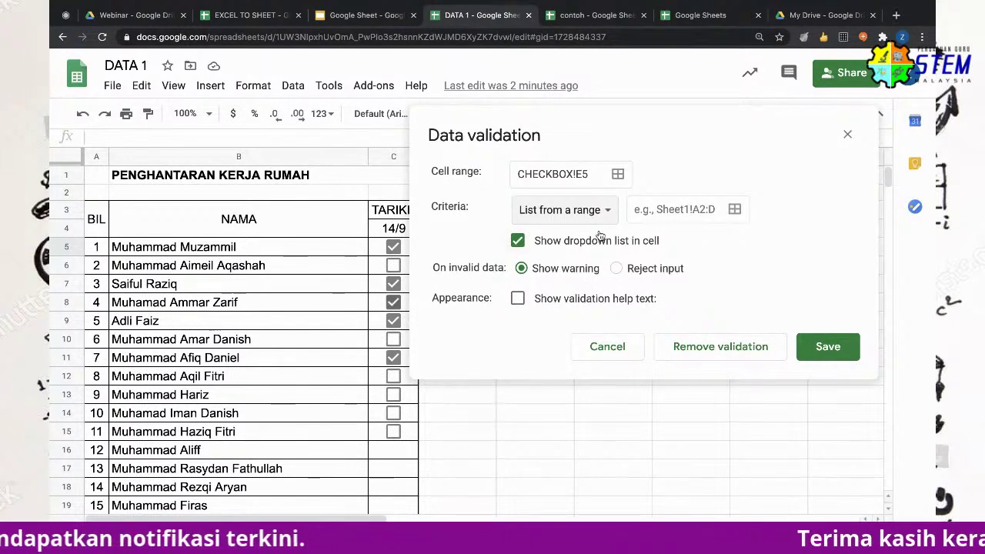
{"action": "left_click", "coordinate": [736, 210]}
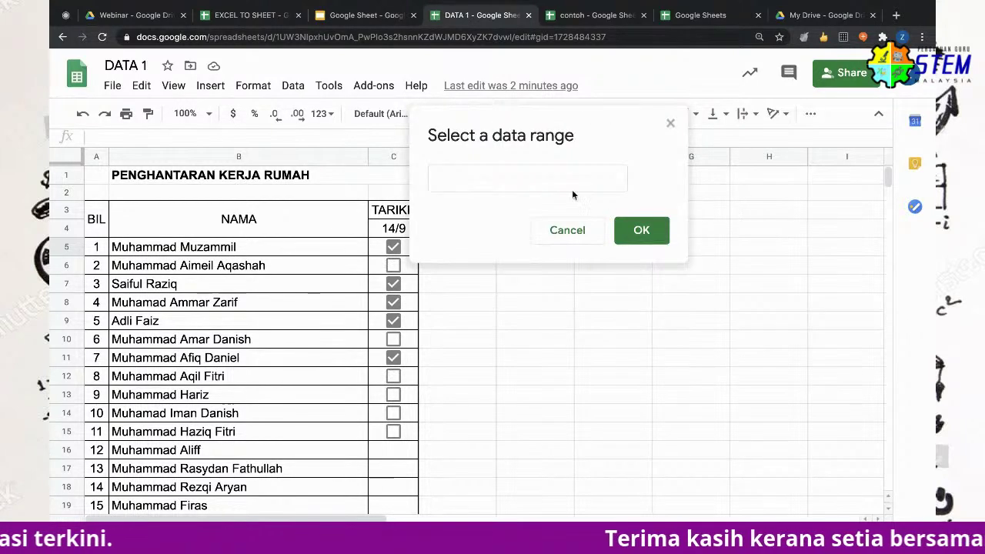
{"action": "left_click", "coordinate": [287, 245]}
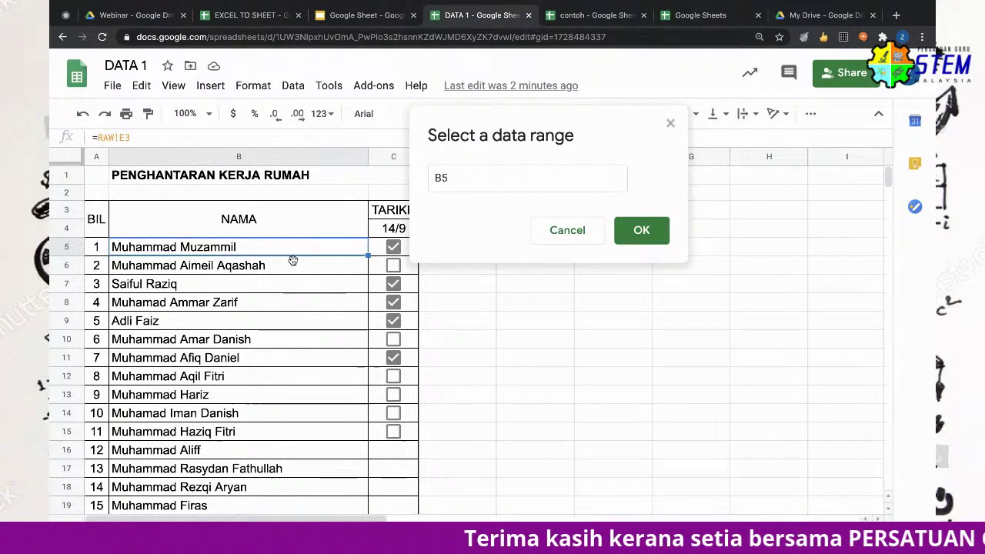
{"action": "left_click", "coordinate": [240, 433], "text": "shift"}
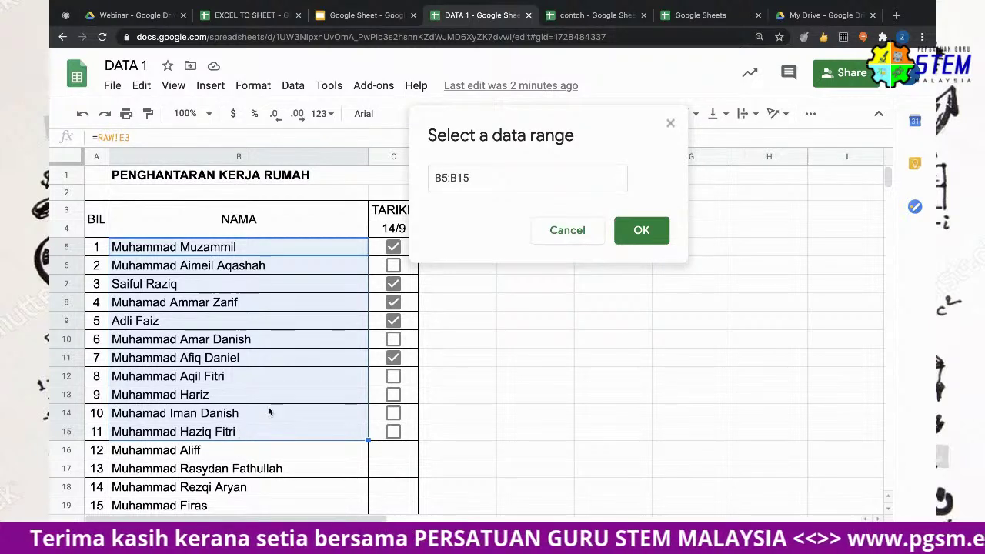
{"action": "left_click", "coordinate": [644, 228]}
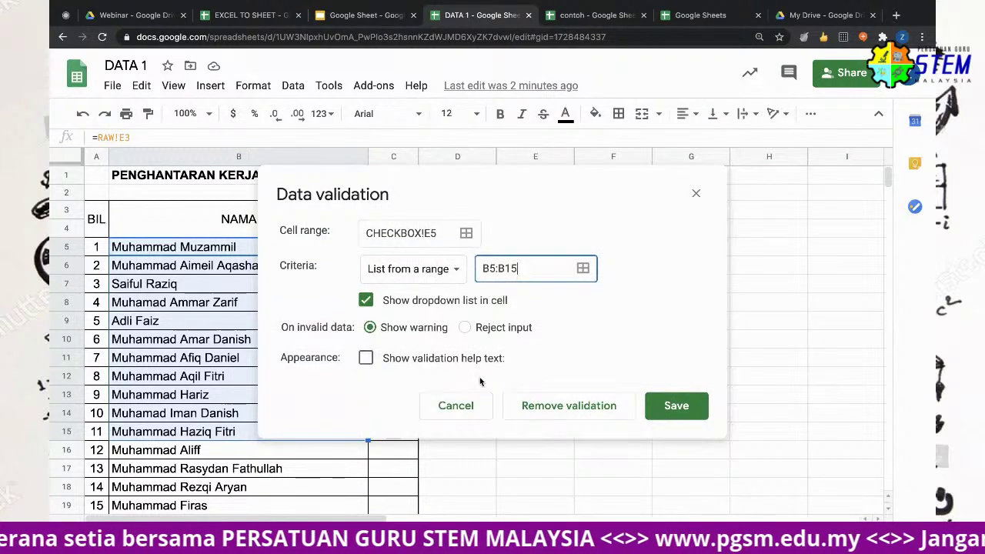
{"action": "left_click", "coordinate": [662, 406]}
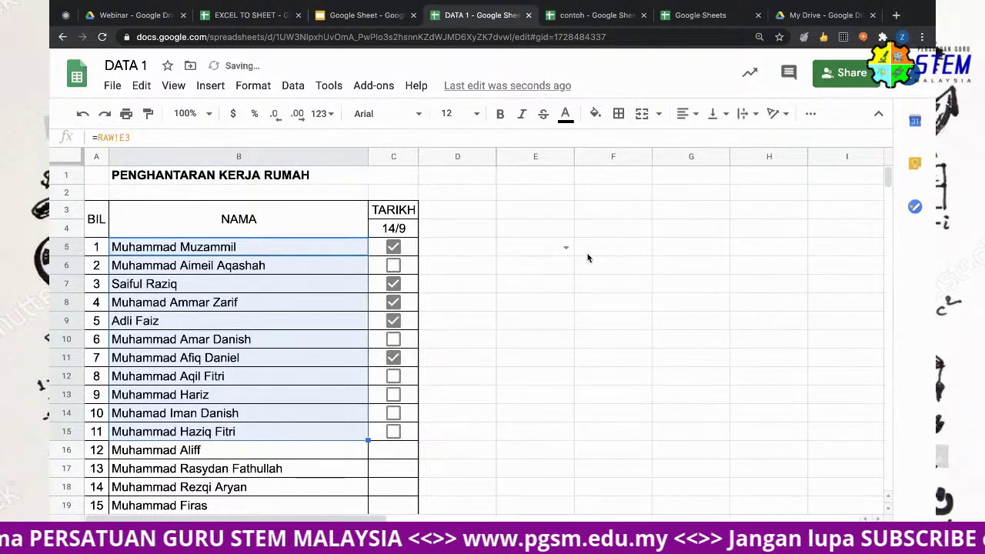
{"action": "left_click", "coordinate": [565, 248]}
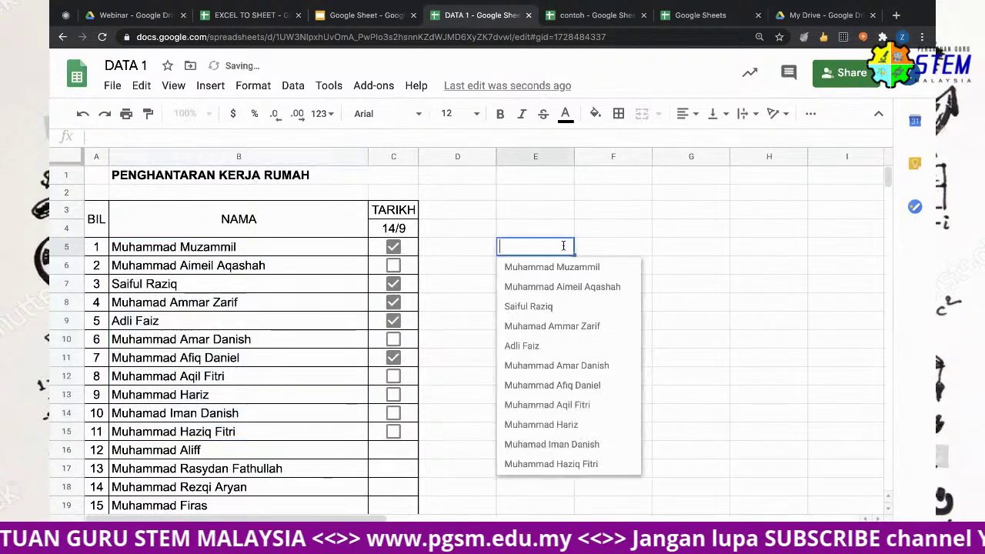
Test E5's dropdown by picking three different student names in turn
{"action": "left_click", "coordinate": [554, 326]}
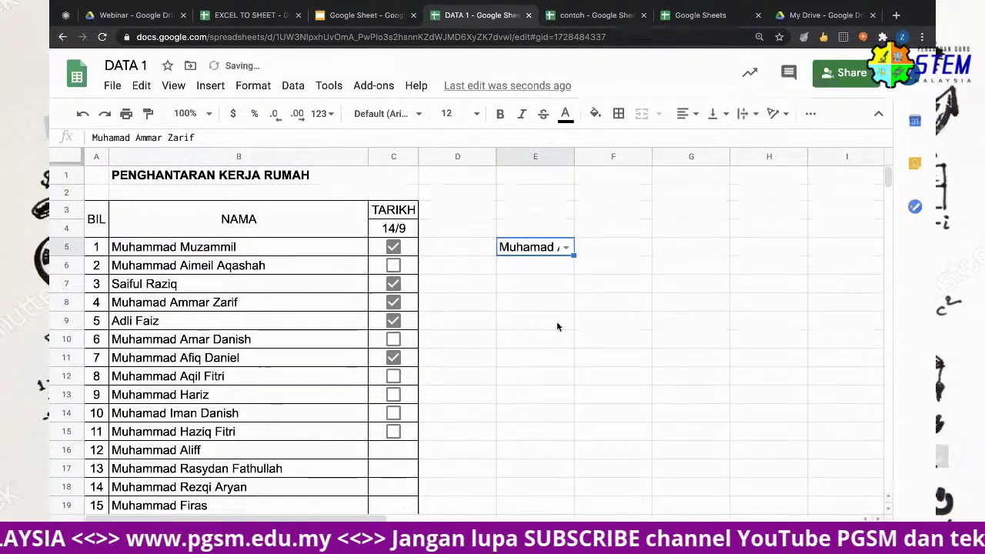
{"action": "left_click", "coordinate": [565, 247]}
{"action": "left_click", "coordinate": [558, 385]}
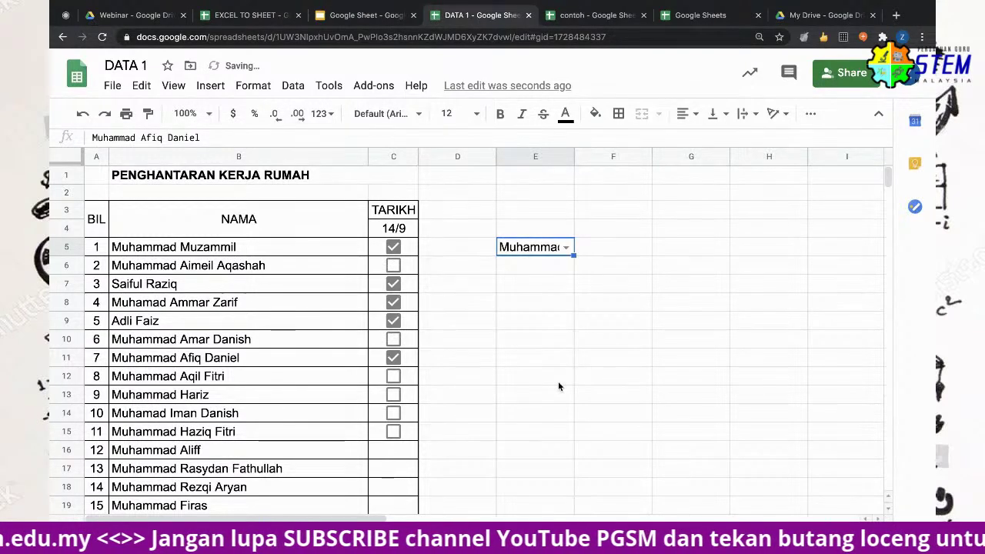
{"action": "left_click", "coordinate": [565, 247]}
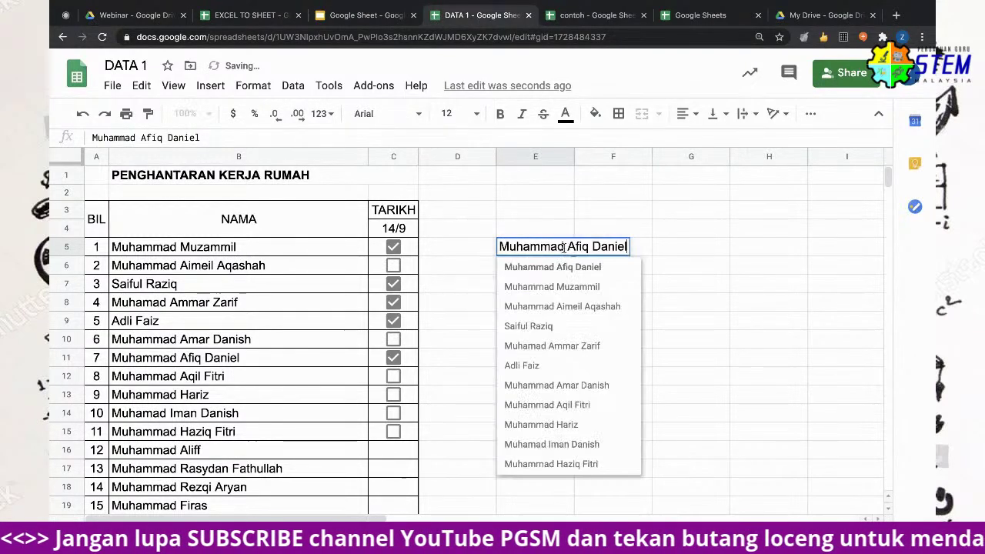
{"action": "left_click", "coordinate": [548, 367]}
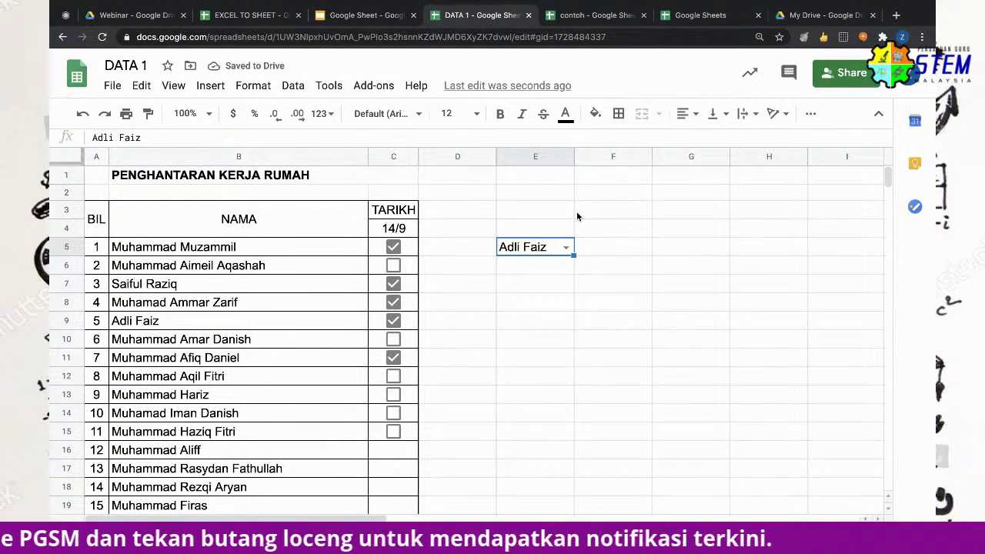
{"action": "left_click", "coordinate": [586, 253]}
{"action": "left_click", "coordinate": [557, 248]}
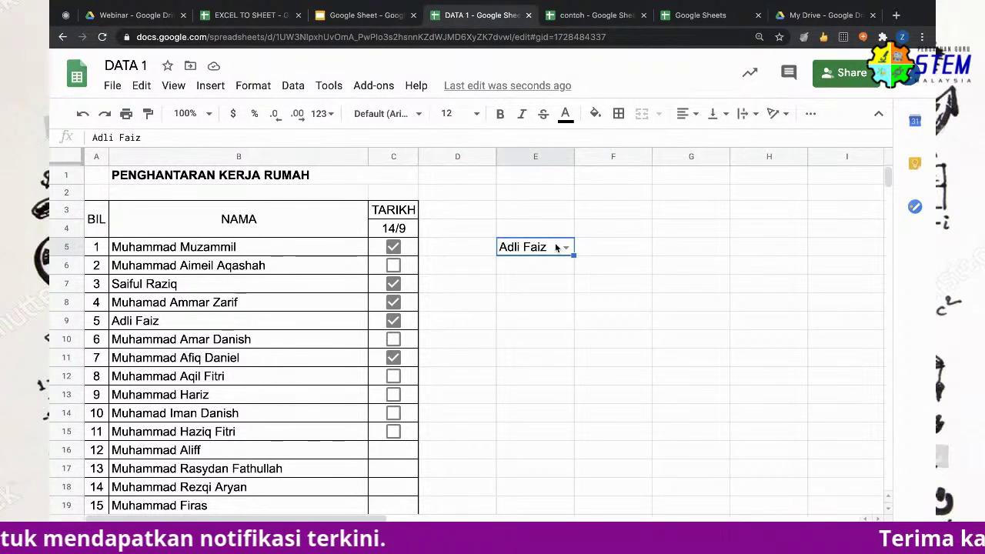
Remove E5's data validation and delete the name left in the cell
{"action": "right_click", "coordinate": [558, 247]}
{"action": "scroll", "coordinate": [638, 511], "scroll_direction": "down", "scroll_amount": 2}
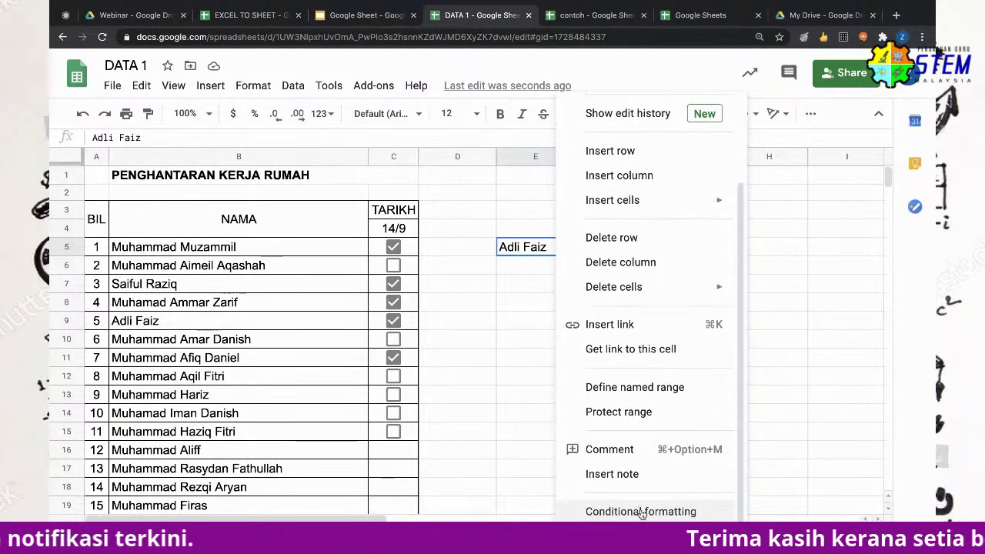
{"action": "left_click", "coordinate": [631, 466]}
{"action": "left_click", "coordinate": [529, 414]}
{"action": "left_click", "coordinate": [562, 260]}
{"action": "left_click", "coordinate": [563, 246]}
{"action": "key", "text": "Delete"}
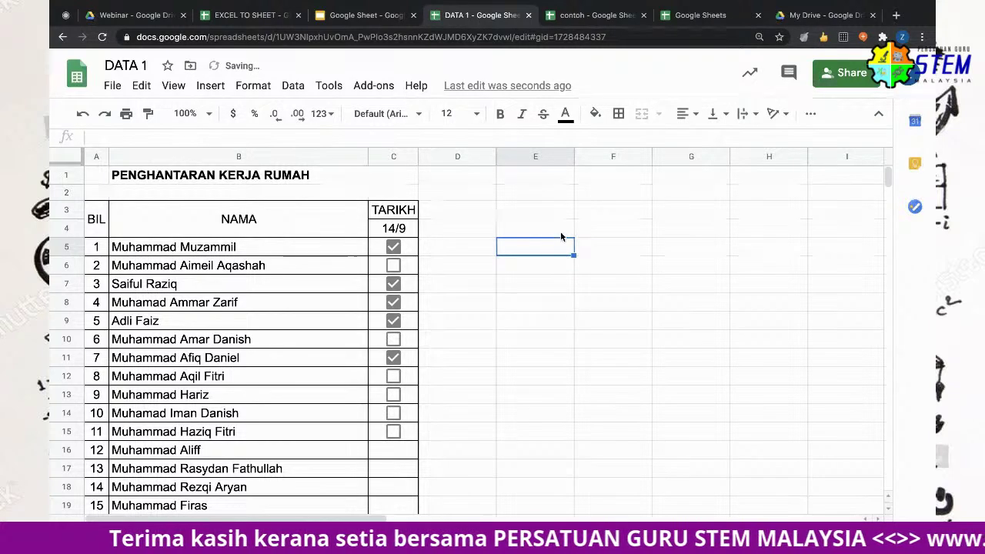
Enter the day heading ISNIN in cell E4
{"action": "left_click", "coordinate": [550, 227]}
{"action": "type", "text": "ISNIN"}
{"action": "key", "text": "Return"}
Discard the stray text and replace E4's ISNIN with MONDAY
{"action": "type", "text": "SELA"}
{"action": "key", "text": "BackSpace"}
{"action": "key", "text": "BackSpace"}
{"action": "key", "text": "BackSpace"}
{"action": "key", "text": "BackSpace"}
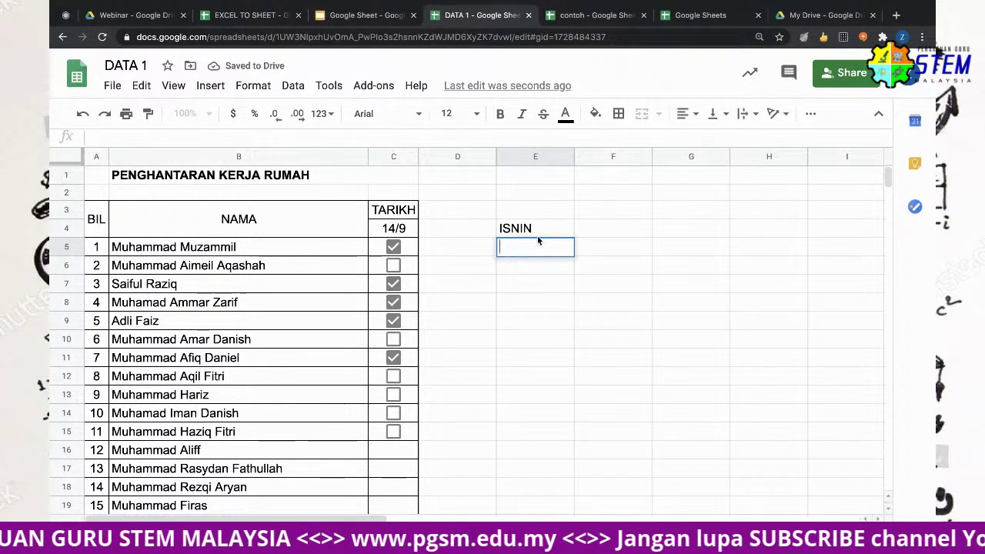
{"action": "left_click", "coordinate": [538, 236]}
{"action": "type", "text": "MONDAY"}
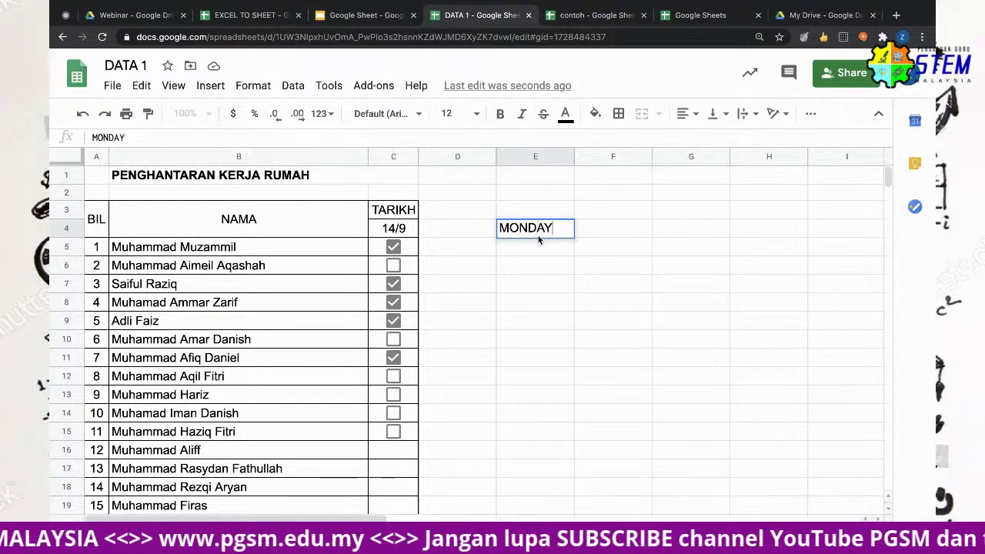
{"action": "key", "text": "Return"}
Autofill the weekdays from MONDAY in E4 down to SUNDAY in E10
{"action": "left_click", "coordinate": [562, 228]}
{"action": "left_click_drag", "start_coordinate": [571, 235], "coordinate": [567, 322]}
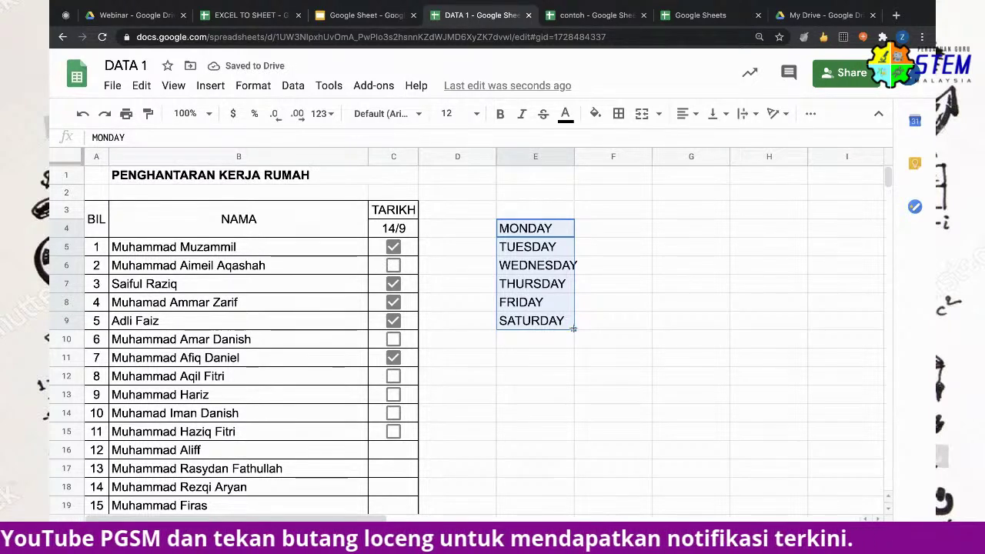
{"action": "left_click_drag", "start_coordinate": [573, 328], "coordinate": [572, 342]}
{"action": "left_click", "coordinate": [613, 231]}
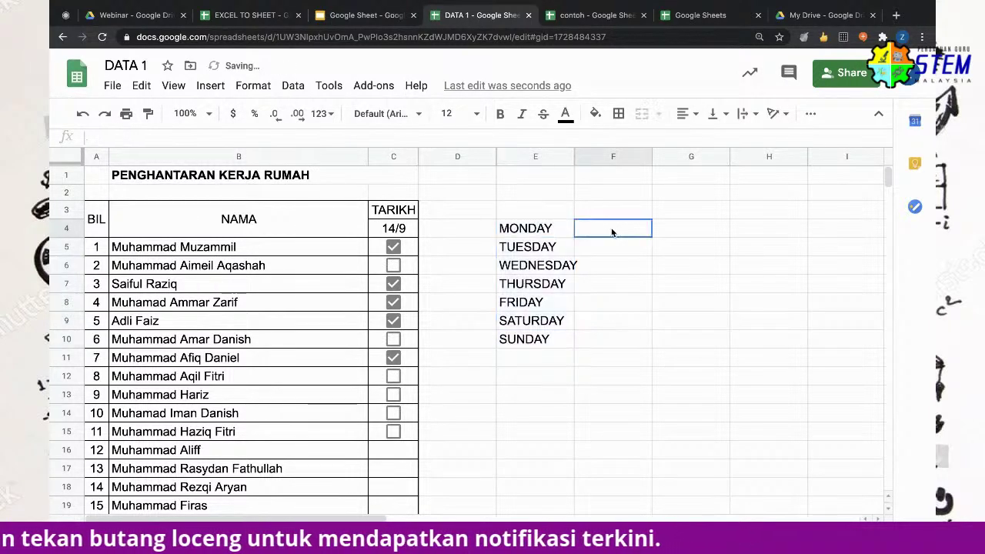
{"action": "left_click", "coordinate": [672, 228]}
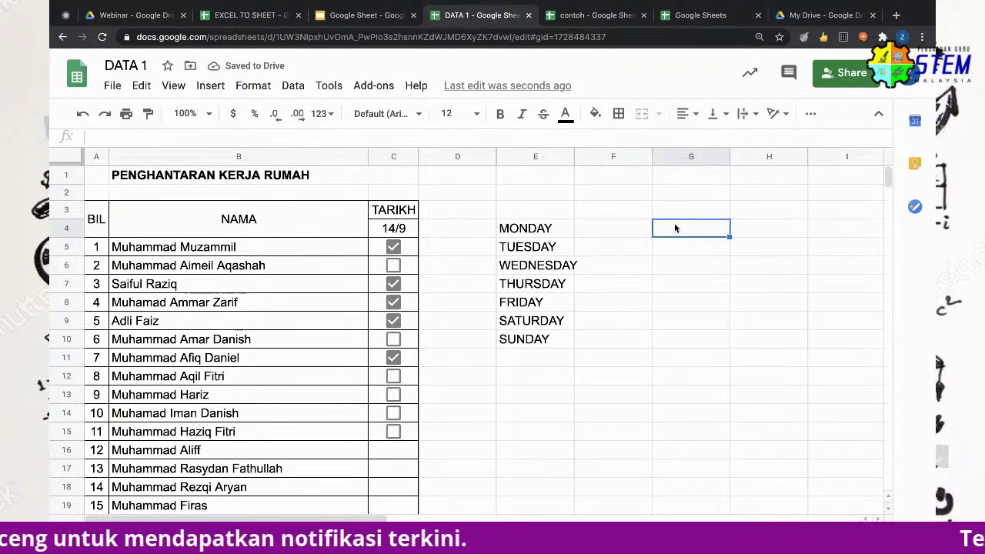
Give G4 a dropdown validation listing the range E4:E10 and save it
{"action": "right_click", "coordinate": [675, 228]}
{"action": "scroll", "coordinate": [754, 511], "scroll_direction": "down", "scroll_amount": 2}
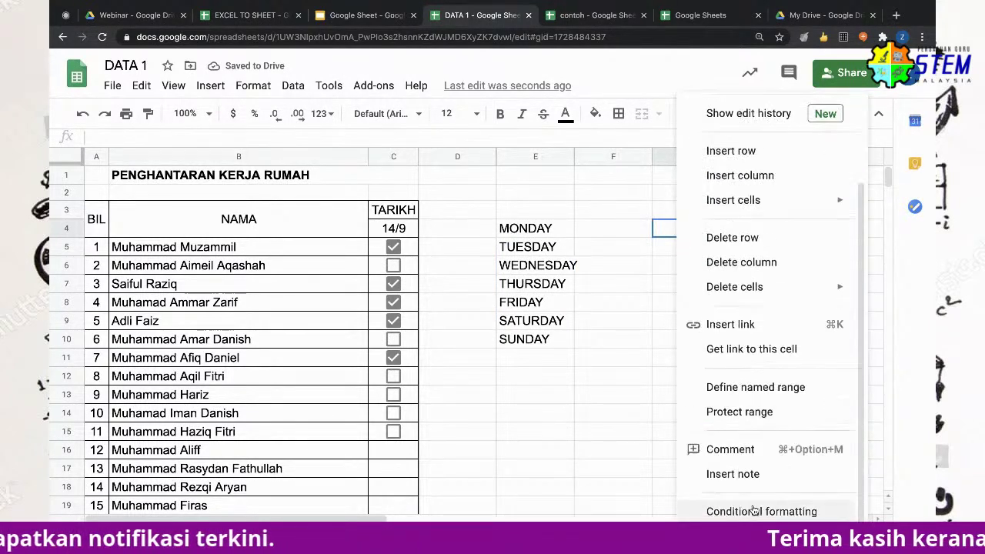
{"action": "left_click", "coordinate": [754, 510]}
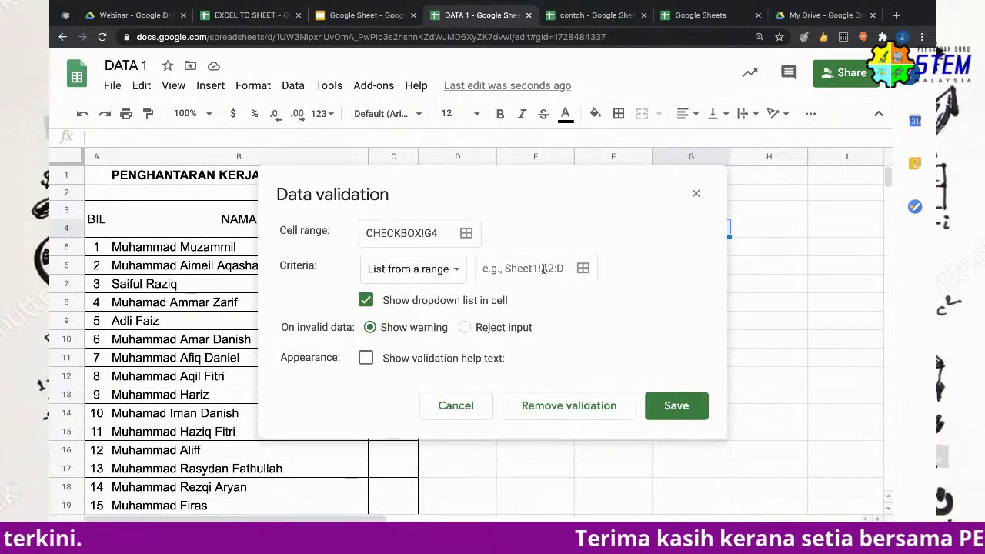
{"action": "left_click", "coordinate": [583, 269]}
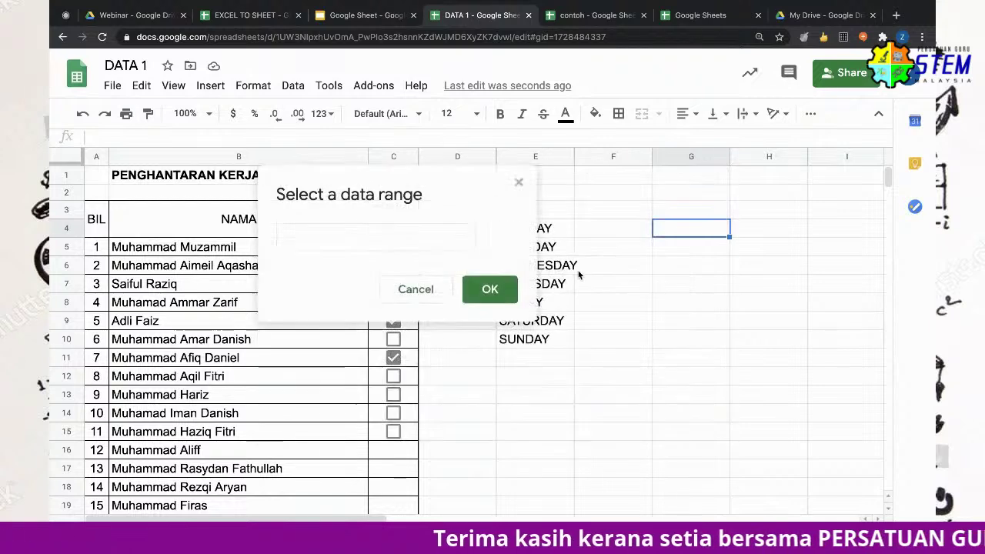
{"action": "left_click", "coordinate": [550, 228]}
{"action": "left_click", "coordinate": [541, 343], "text": "shift"}
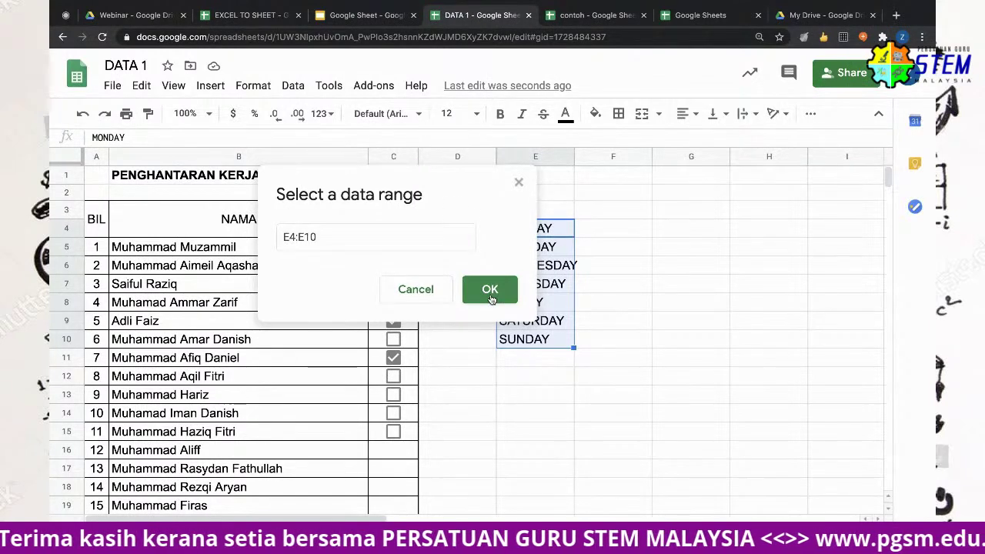
{"action": "left_click_drag", "start_coordinate": [464, 189], "coordinate": [348, 190]}
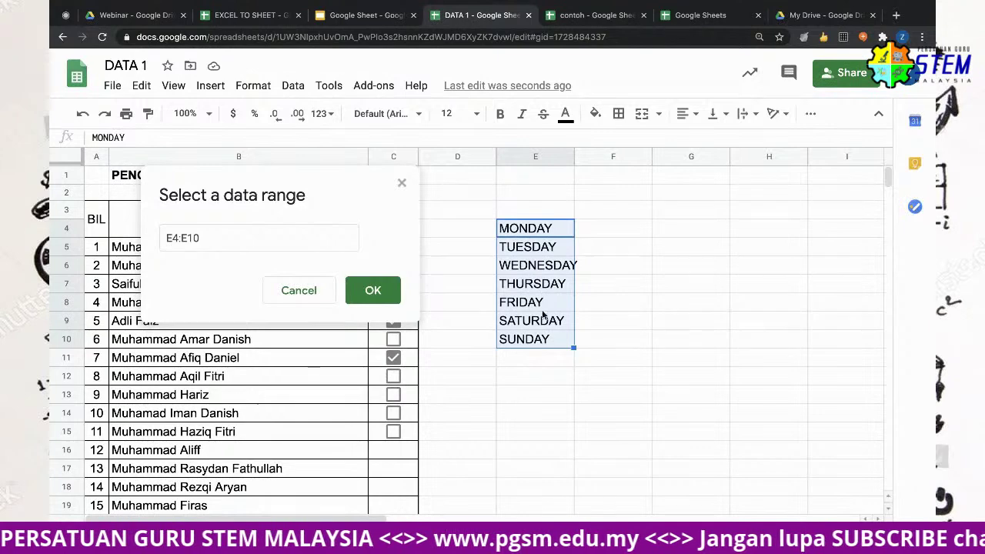
{"action": "left_click", "coordinate": [373, 291]}
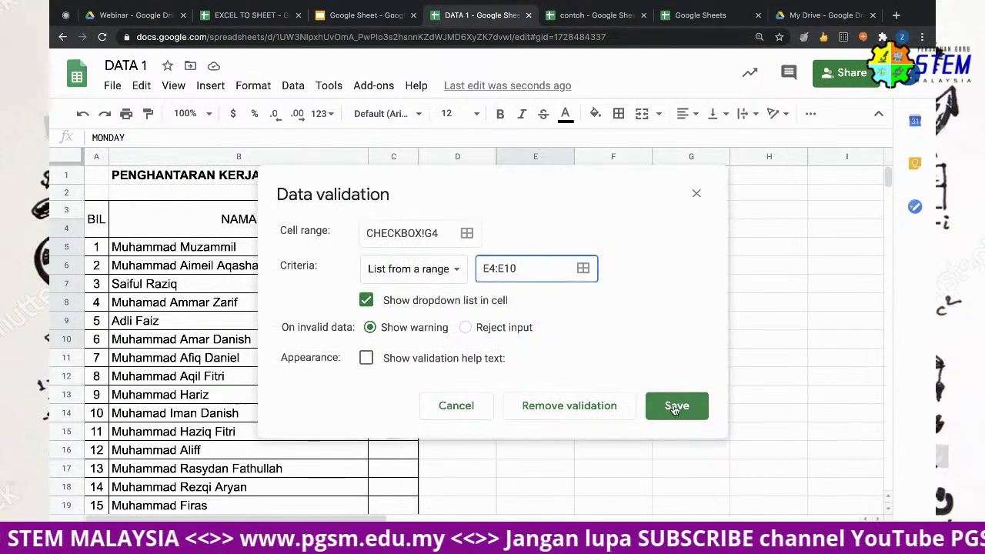
{"action": "left_click", "coordinate": [455, 275]}
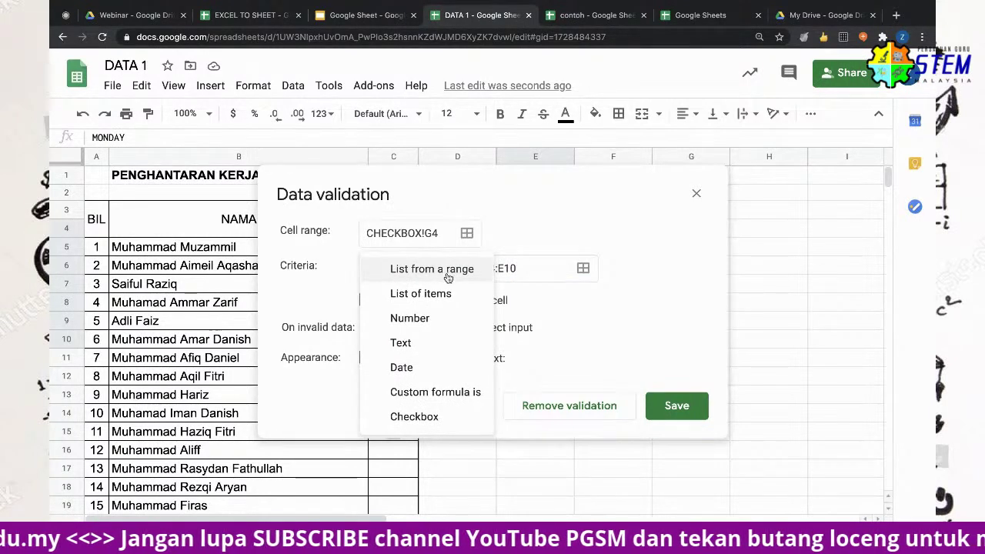
{"action": "left_click", "coordinate": [676, 406]}
{"action": "left_click", "coordinate": [677, 406]}
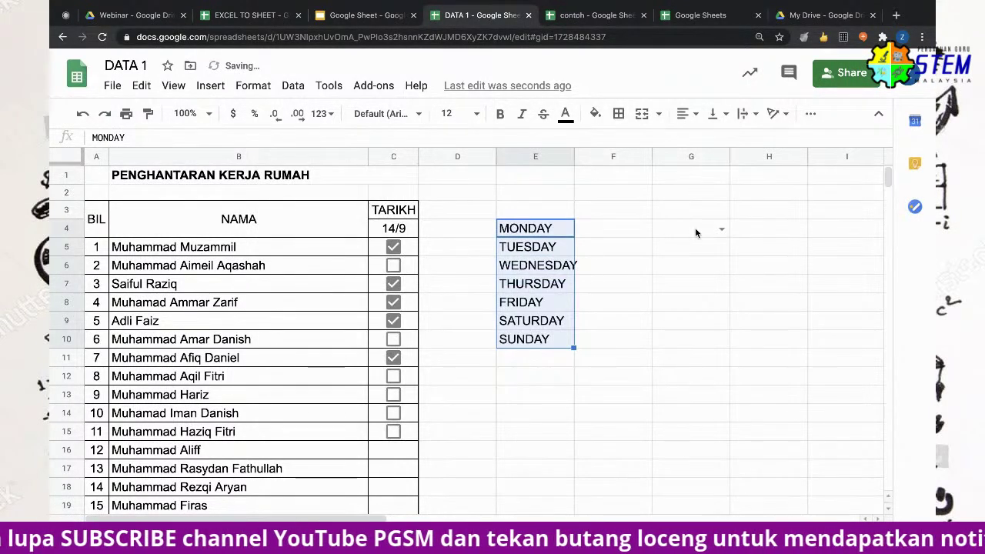
Test G4's dropdown by choosing MONDAY, TUESDAY, WEDNESDAY, then FRIDAY
{"action": "left_click", "coordinate": [721, 230]}
{"action": "left_click", "coordinate": [708, 250]}
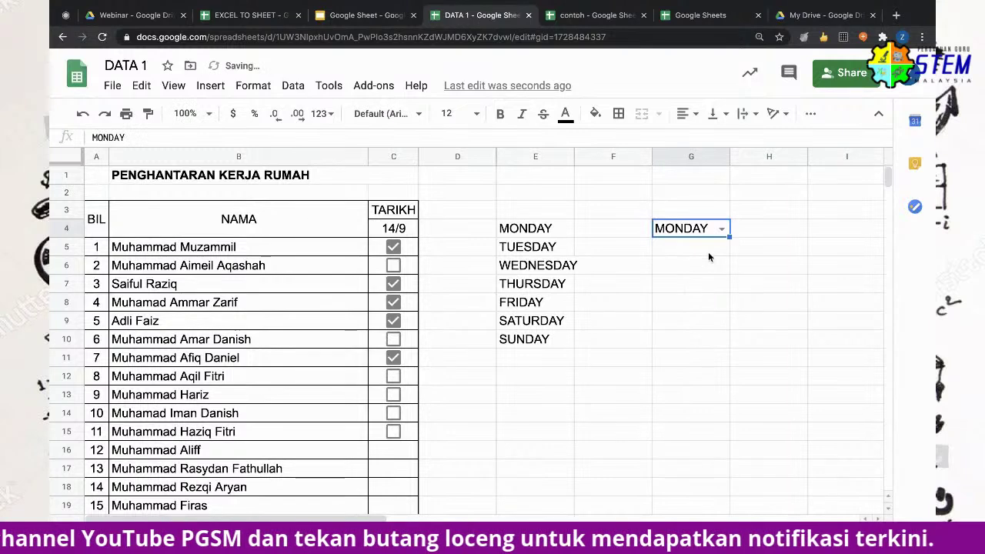
{"action": "left_click", "coordinate": [721, 229]}
{"action": "left_click", "coordinate": [708, 266]}
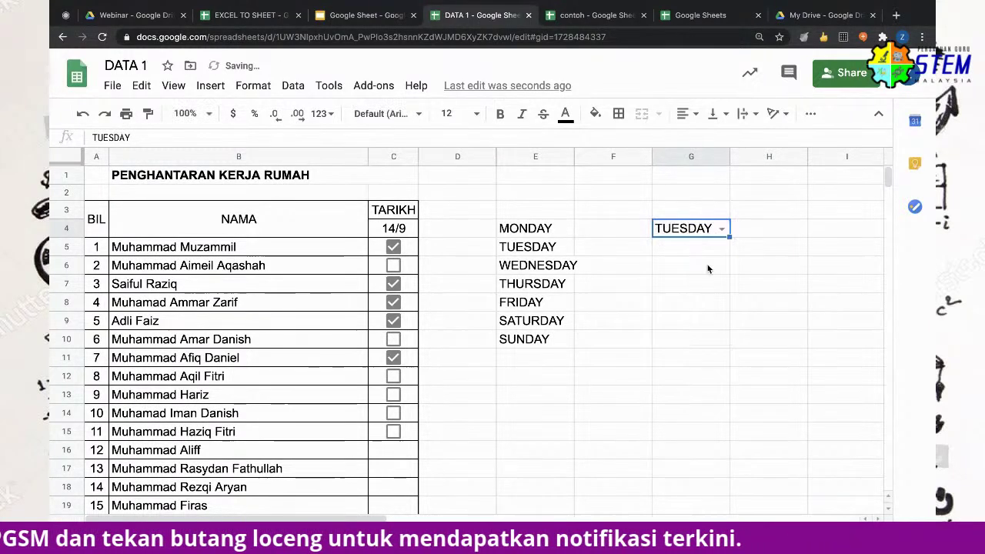
{"action": "left_click", "coordinate": [720, 230]}
{"action": "left_click", "coordinate": [705, 285]}
{"action": "left_click", "coordinate": [721, 230]}
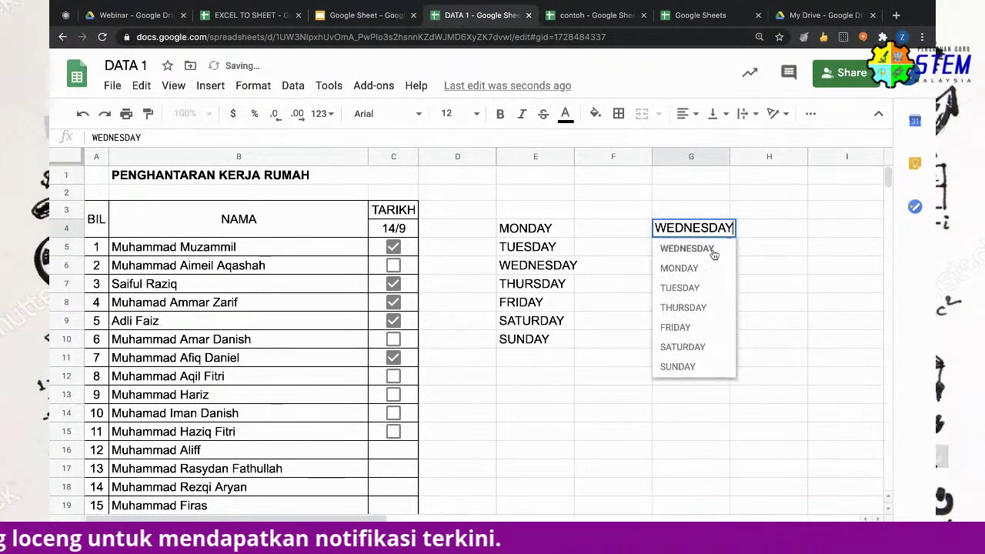
{"action": "left_click", "coordinate": [706, 329]}
{"action": "left_click", "coordinate": [545, 160]}
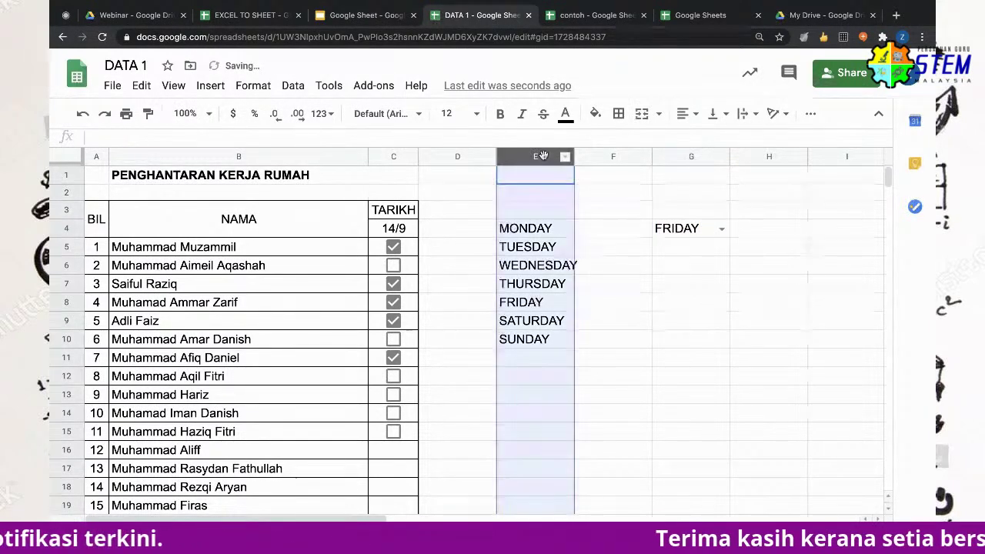
Dismiss column E's options and check G4's day list, keeping FRIDAY
{"action": "right_click", "coordinate": [541, 160]}
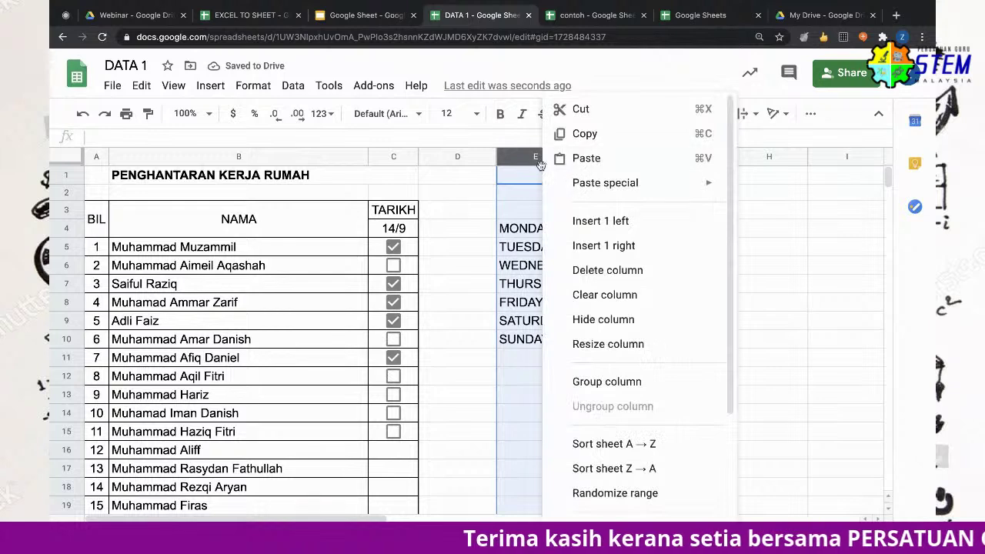
{"action": "left_click", "coordinate": [741, 248]}
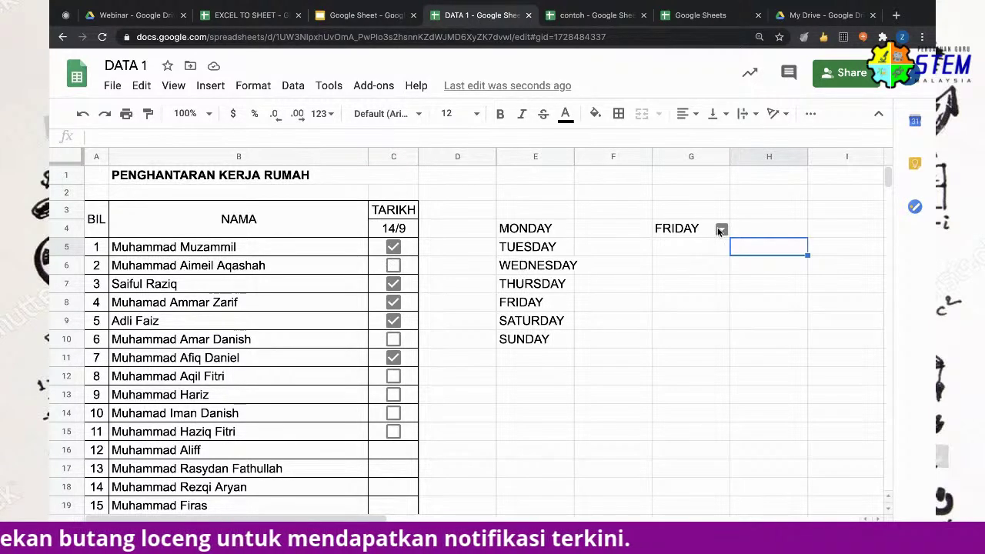
{"action": "left_click", "coordinate": [721, 229]}
{"action": "left_click", "coordinate": [766, 245]}
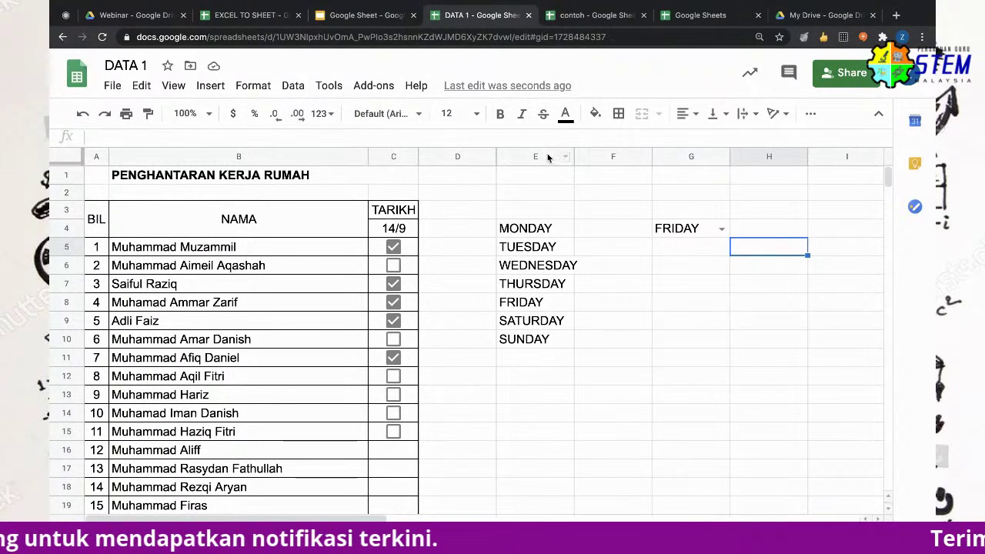
{"action": "left_click", "coordinate": [697, 231]}
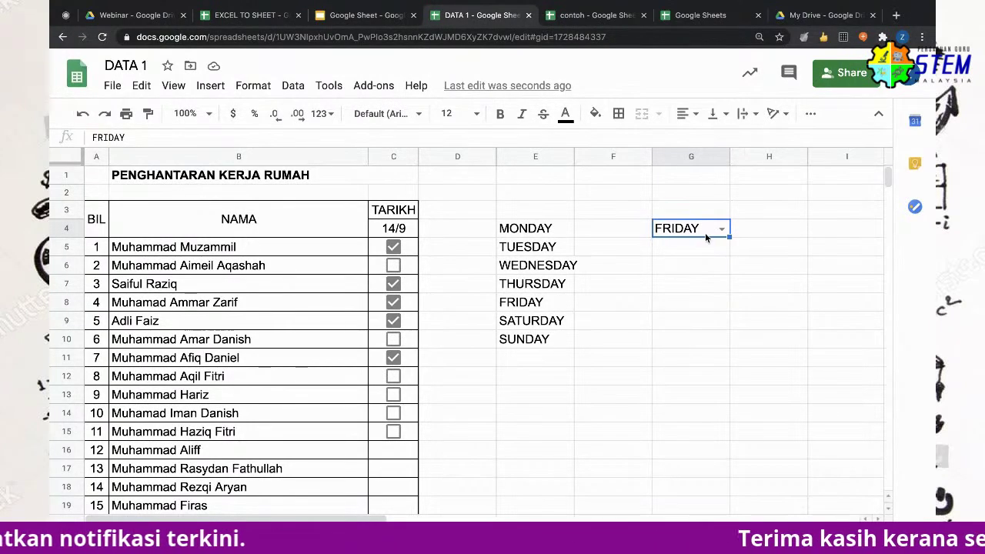
Remove G4's dropdown validation and delete FRIDAY, then return to the slides
{"action": "right_click", "coordinate": [706, 232]}
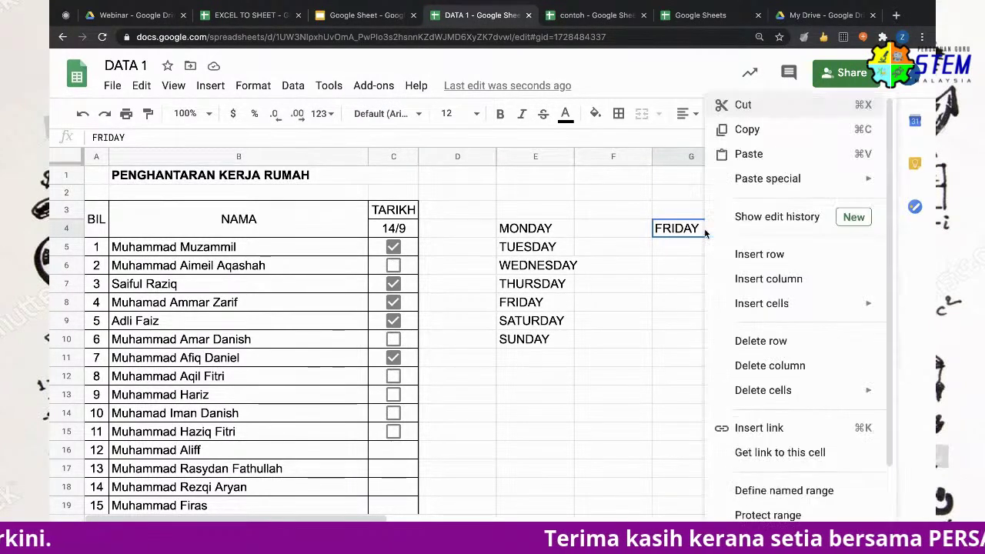
{"action": "scroll", "coordinate": [762, 308], "scroll_direction": "down", "scroll_amount": 3}
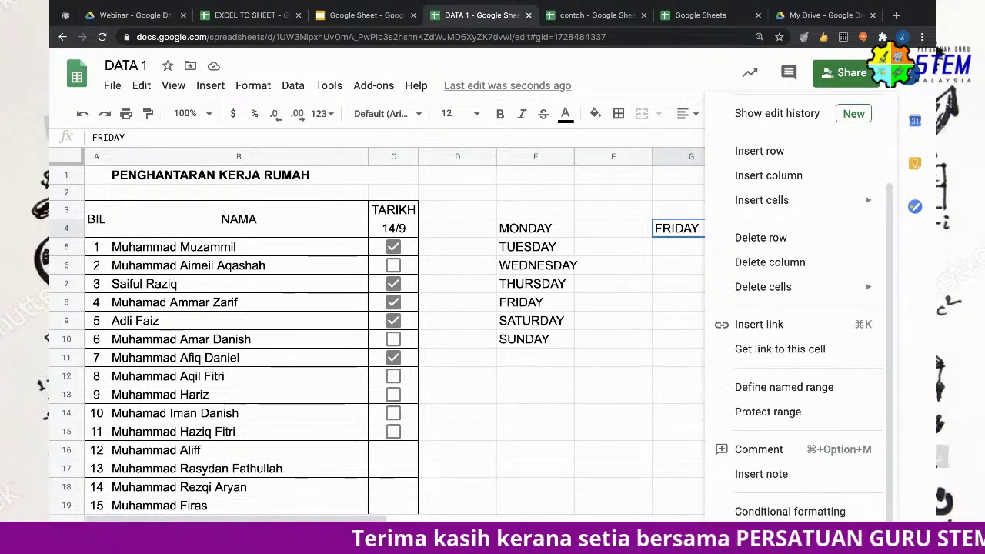
{"action": "left_click", "coordinate": [777, 531]}
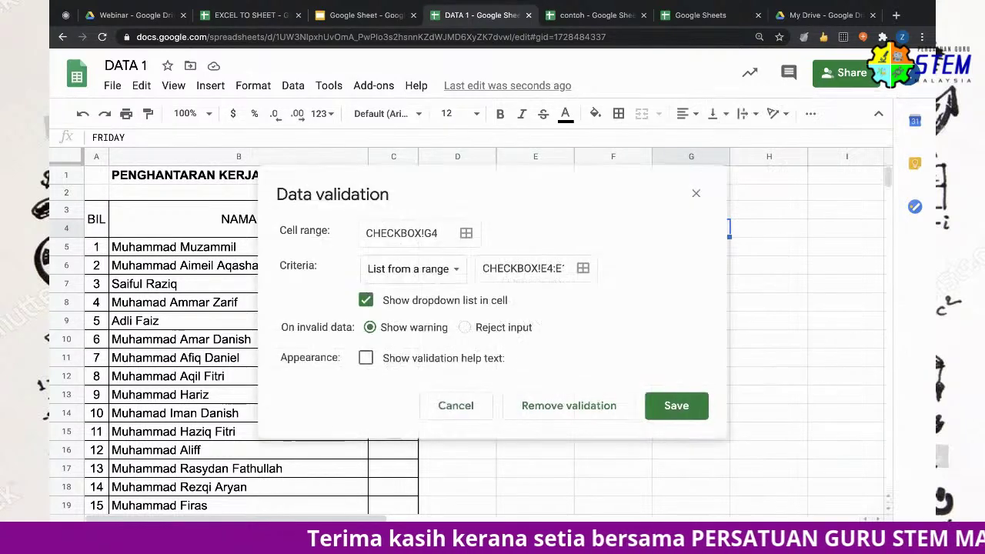
{"action": "left_click", "coordinate": [538, 408]}
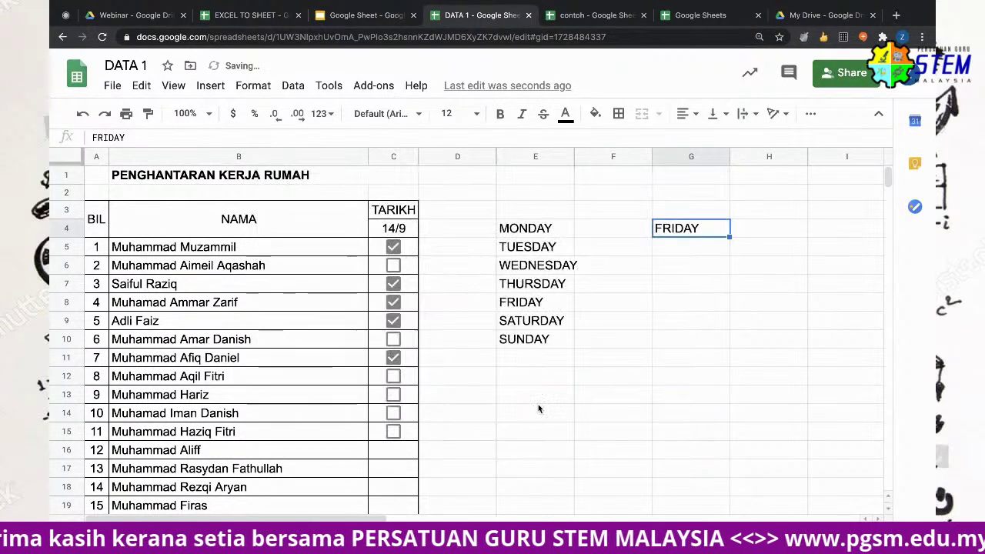
{"action": "left_click", "coordinate": [687, 264]}
{"action": "left_click", "coordinate": [699, 237]}
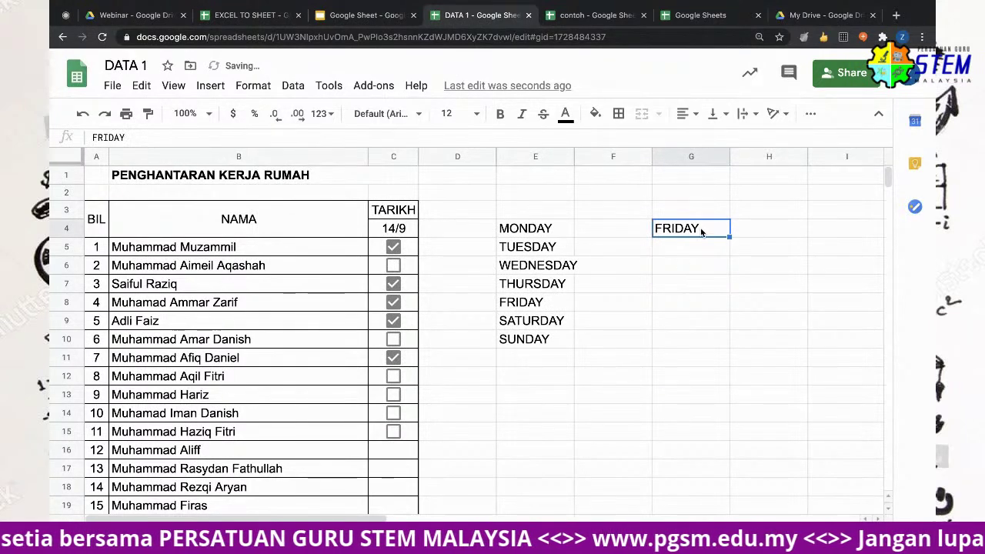
{"action": "key", "text": "Delete"}
{"action": "left_click", "coordinate": [683, 267]}
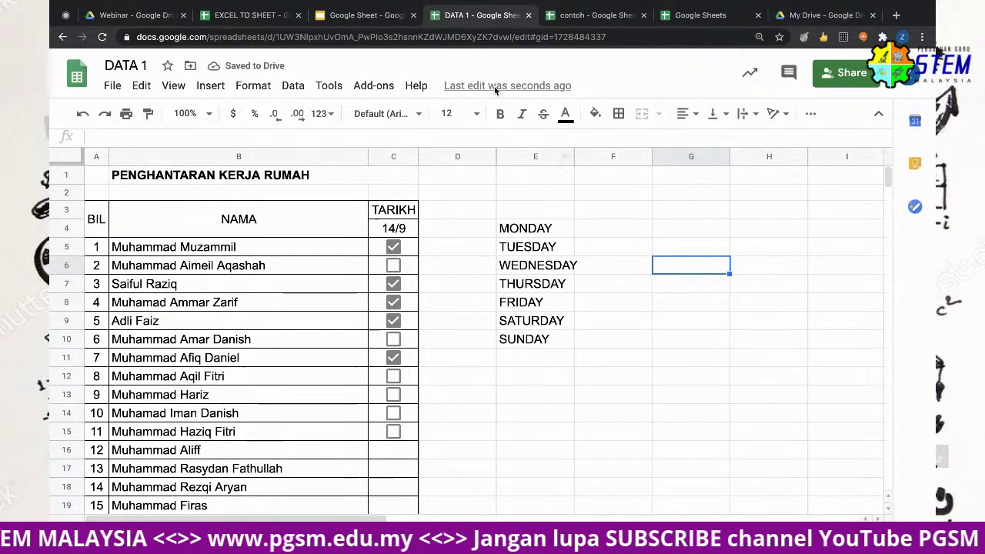
{"action": "left_click", "coordinate": [362, 16]}
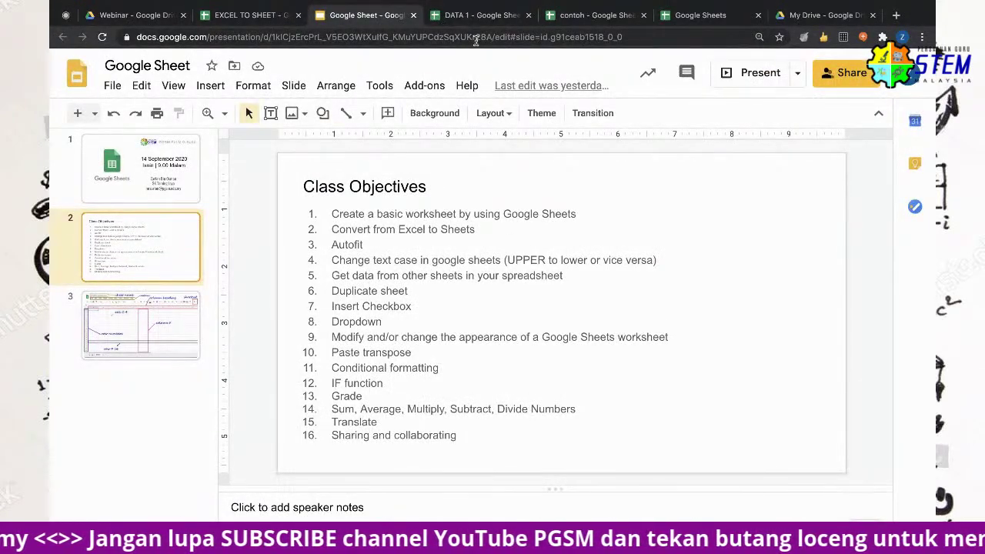
{"action": "left_click", "coordinate": [485, 16]}
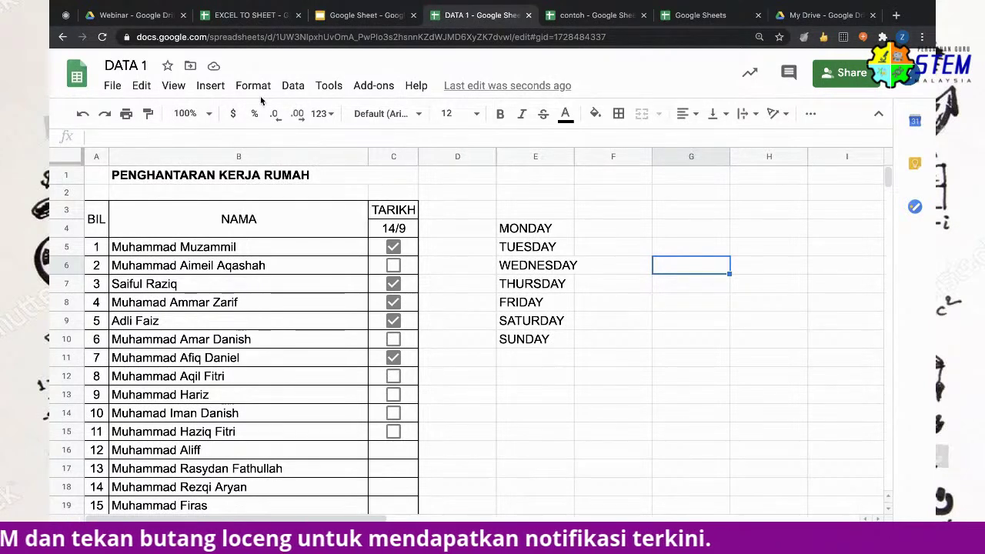
{"action": "left_click", "coordinate": [362, 16]}
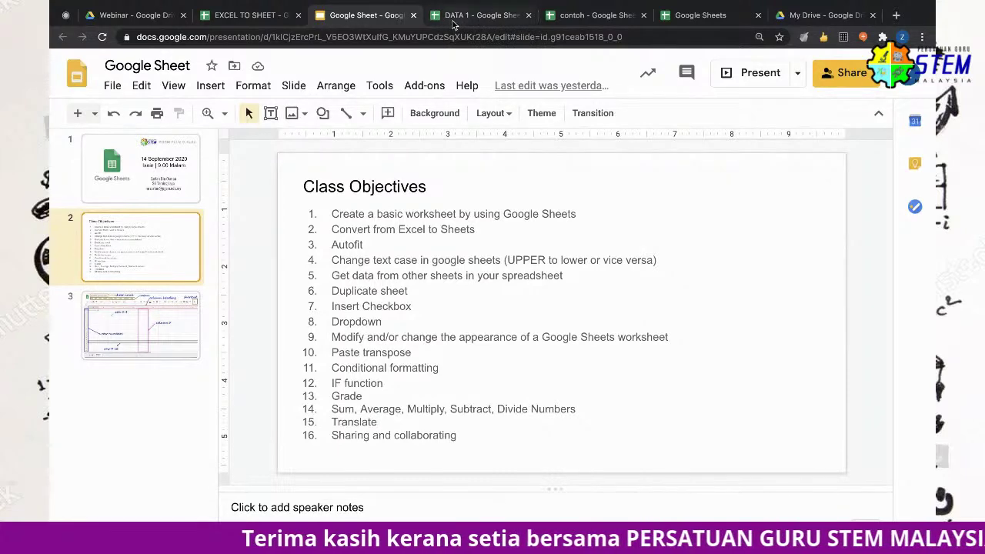
{"action": "left_click", "coordinate": [462, 15]}
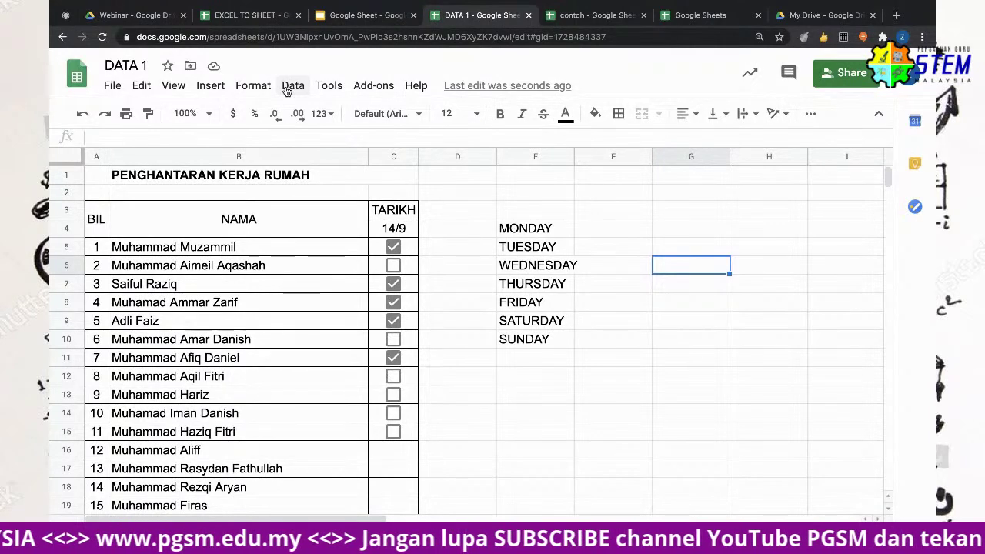
{"action": "left_click", "coordinate": [244, 86]}
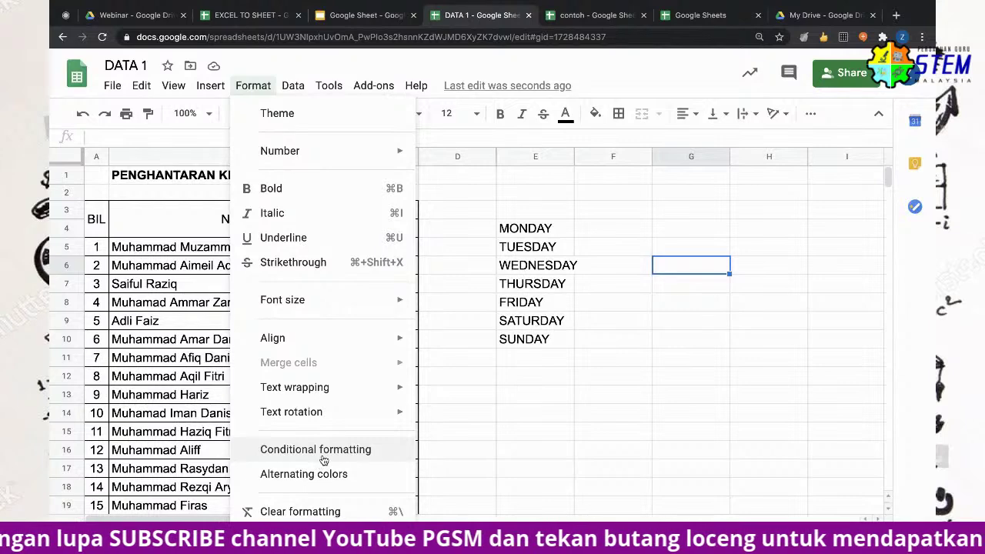
{"action": "left_click", "coordinate": [363, 16]}
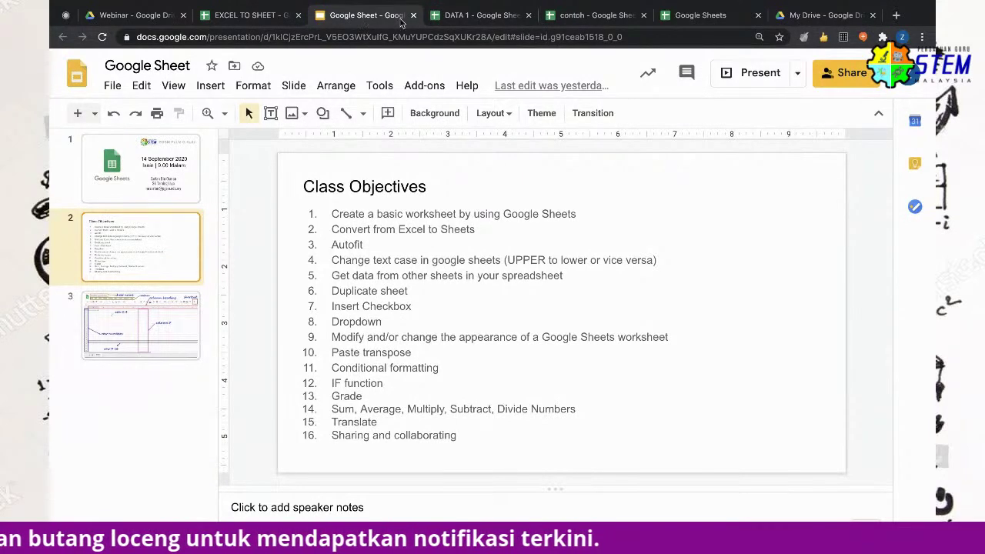
{"action": "left_click", "coordinate": [456, 17]}
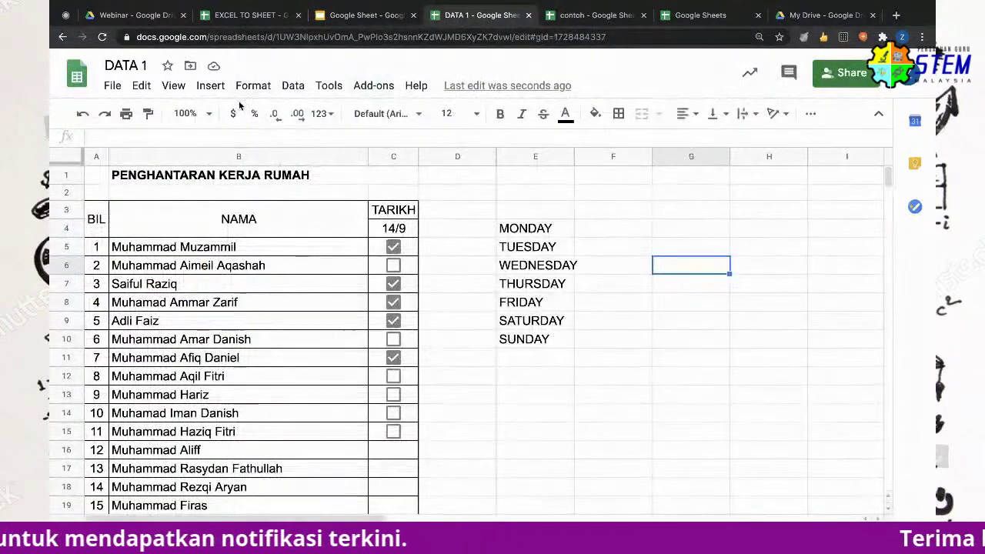
{"action": "left_click", "coordinate": [292, 86]}
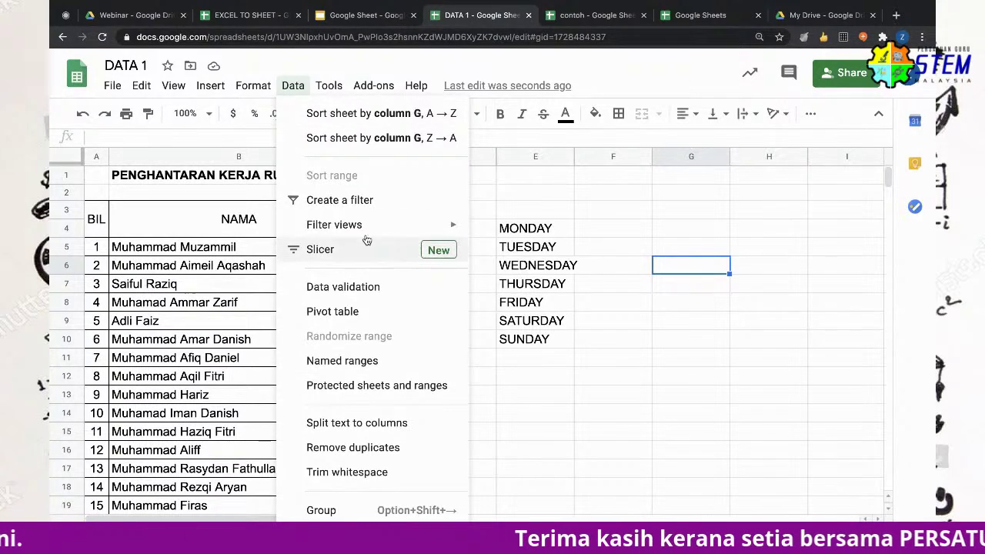
{"action": "mouse_move", "coordinate": [374, 85]}
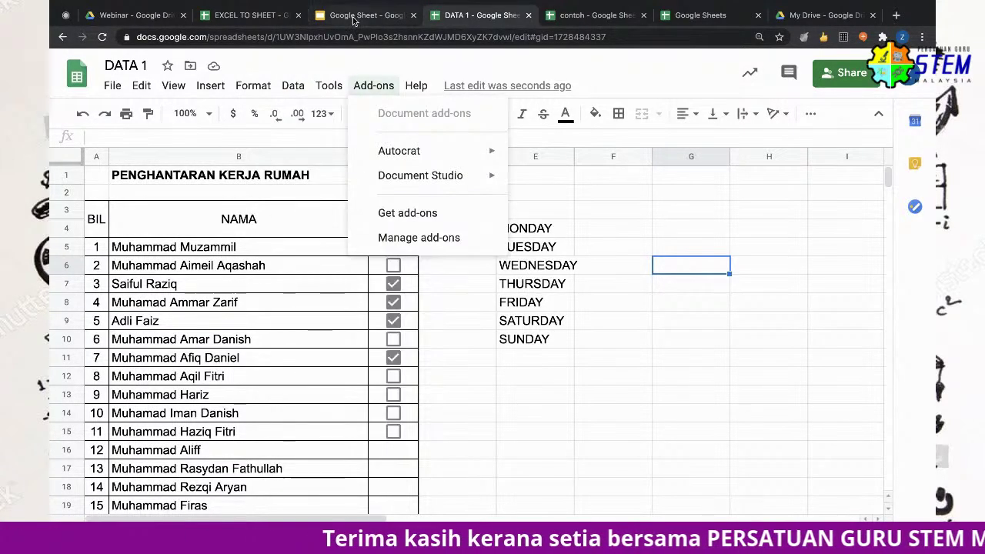
{"action": "left_click", "coordinate": [354, 21]}
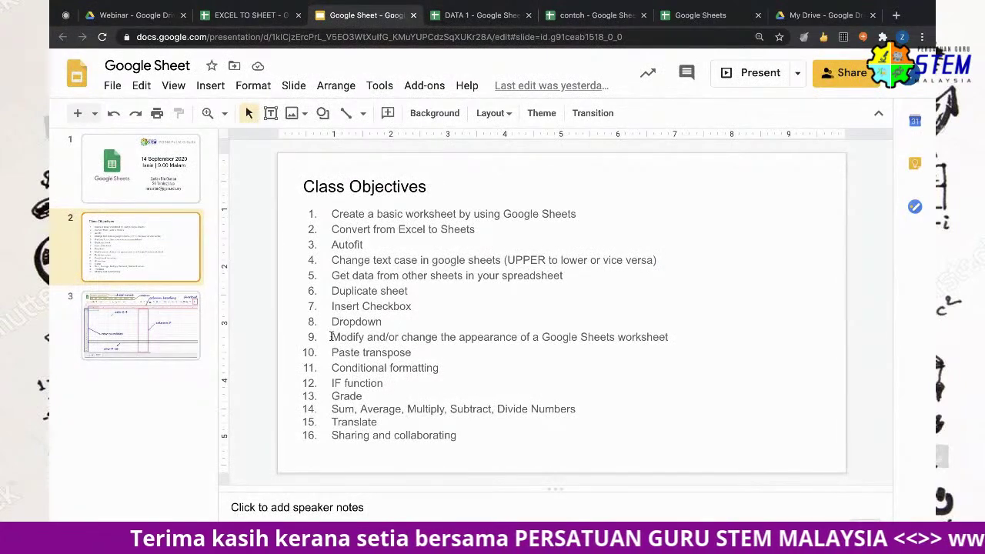
{"action": "left_click_drag", "start_coordinate": [331, 337], "coordinate": [607, 337]}
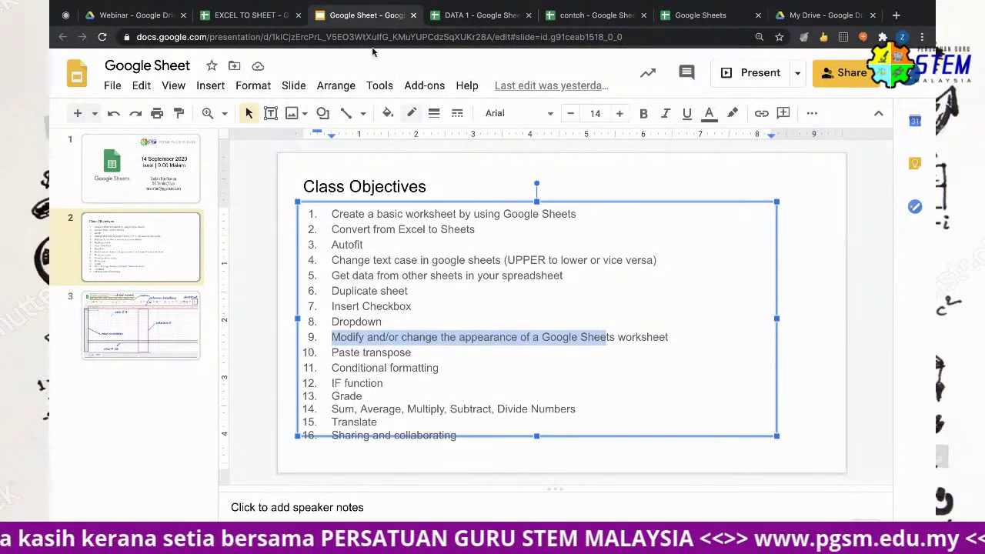
{"action": "left_click", "coordinate": [461, 22]}
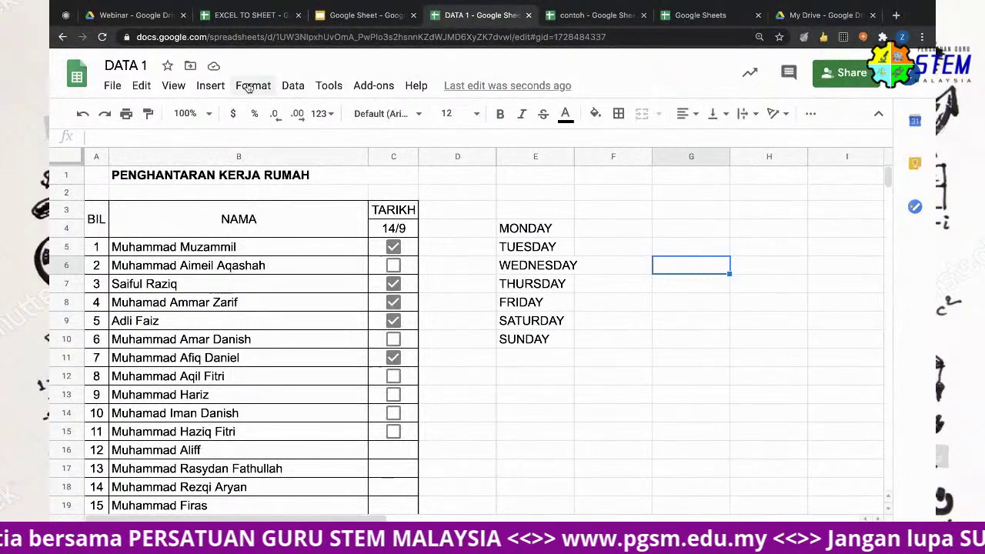
{"action": "left_click", "coordinate": [250, 85]}
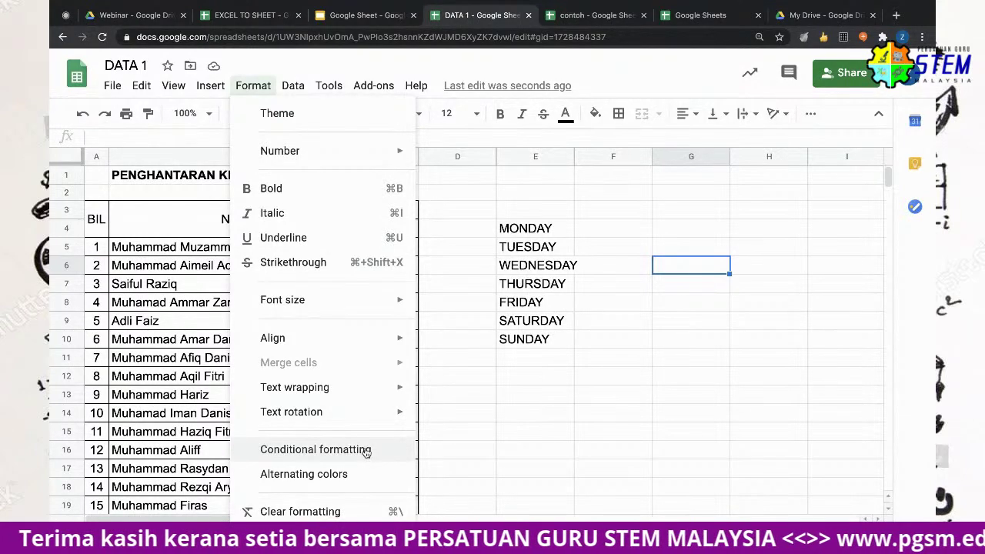
{"action": "mouse_move", "coordinate": [172, 85]}
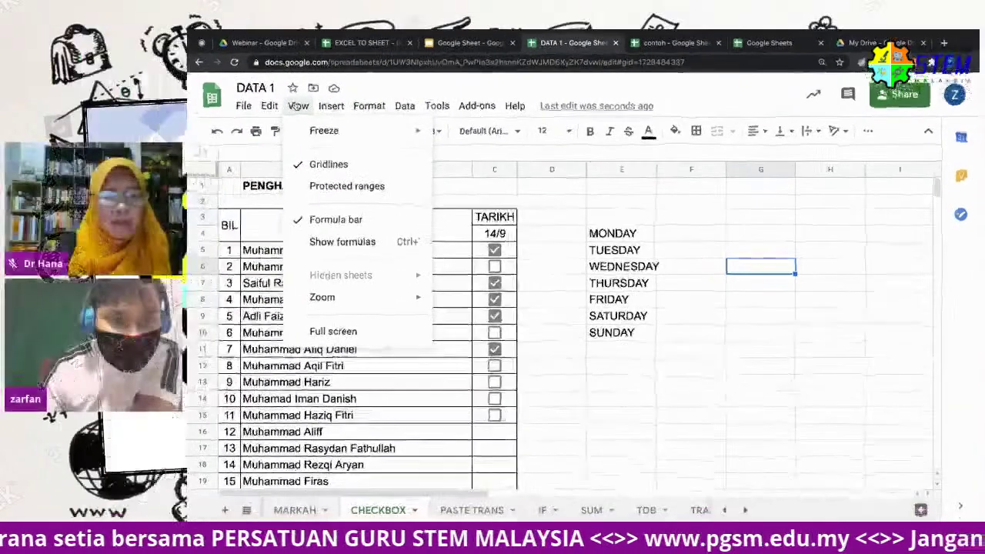
{"action": "mouse_move", "coordinate": [275, 105]}
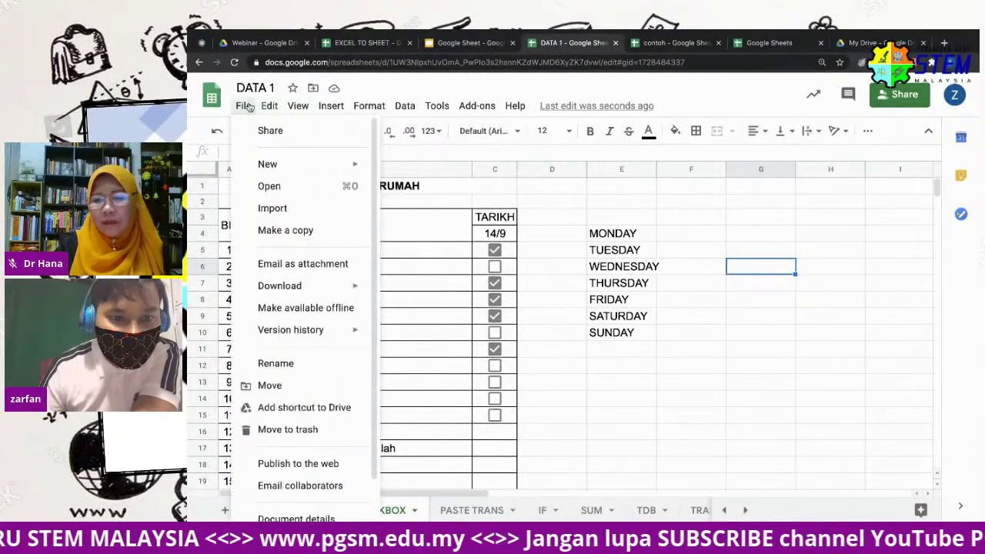
{"action": "left_click", "coordinate": [470, 44]}
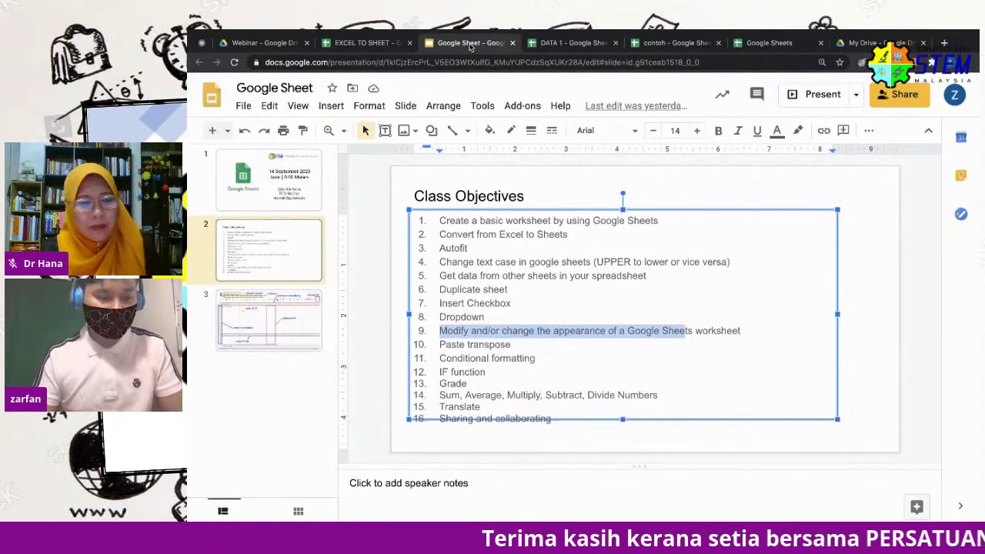
{"action": "left_click", "coordinate": [562, 43]}
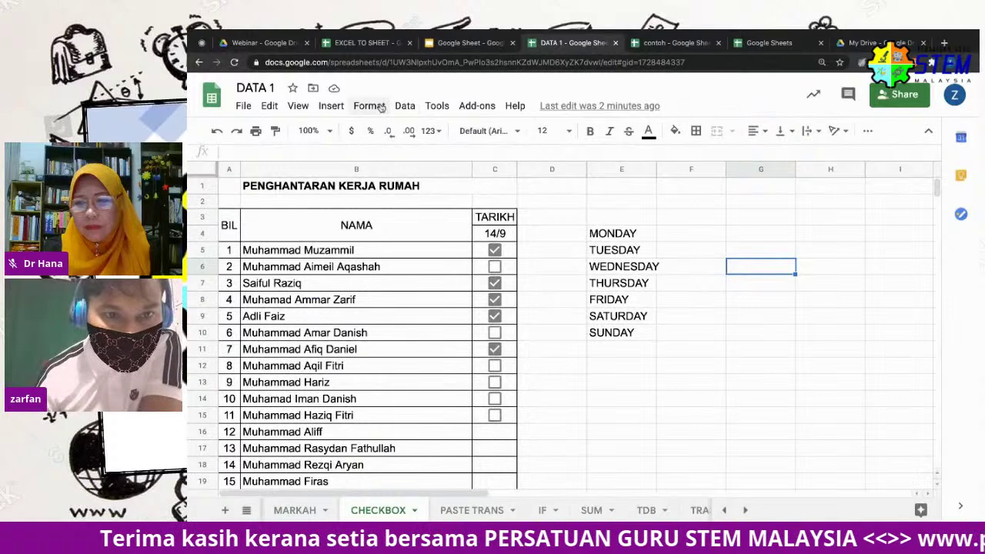
{"action": "left_click", "coordinate": [380, 107]}
{"action": "mouse_move", "coordinate": [452, 378]}
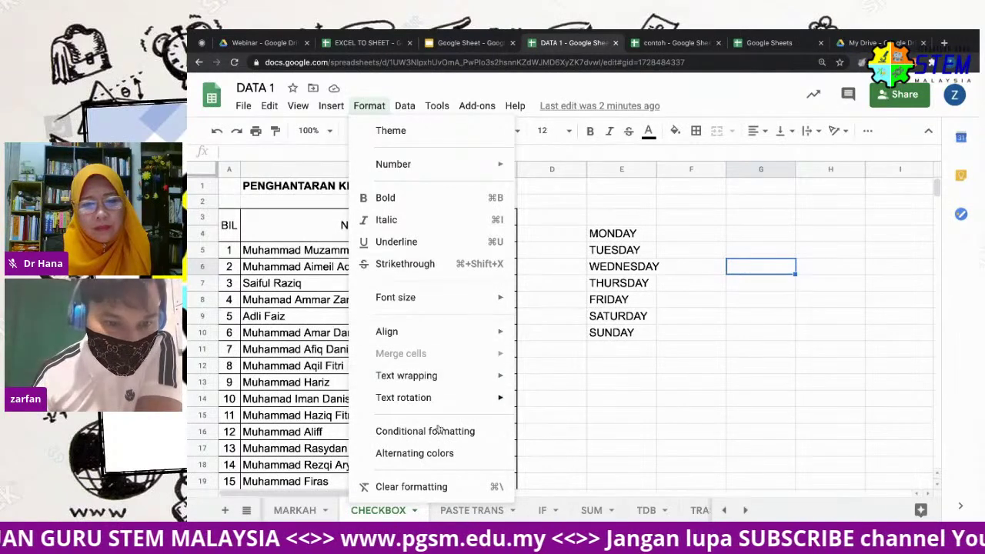
Open alternating colours for the CHECKBOX table and set its range to A3:C15
{"action": "left_click", "coordinate": [451, 454]}
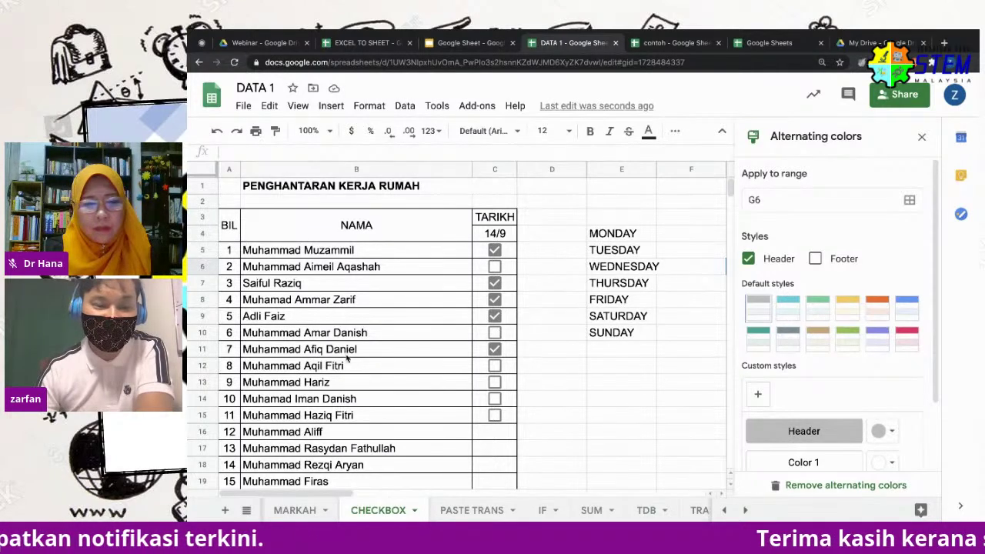
{"action": "left_click", "coordinate": [909, 201]}
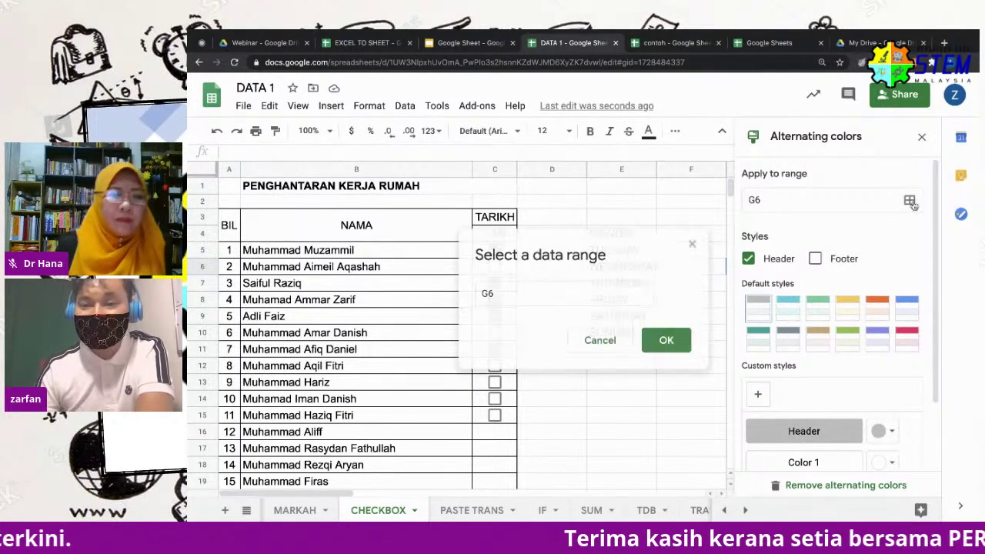
{"action": "left_click", "coordinate": [235, 224]}
{"action": "left_click", "coordinate": [502, 419], "text": "shift"}
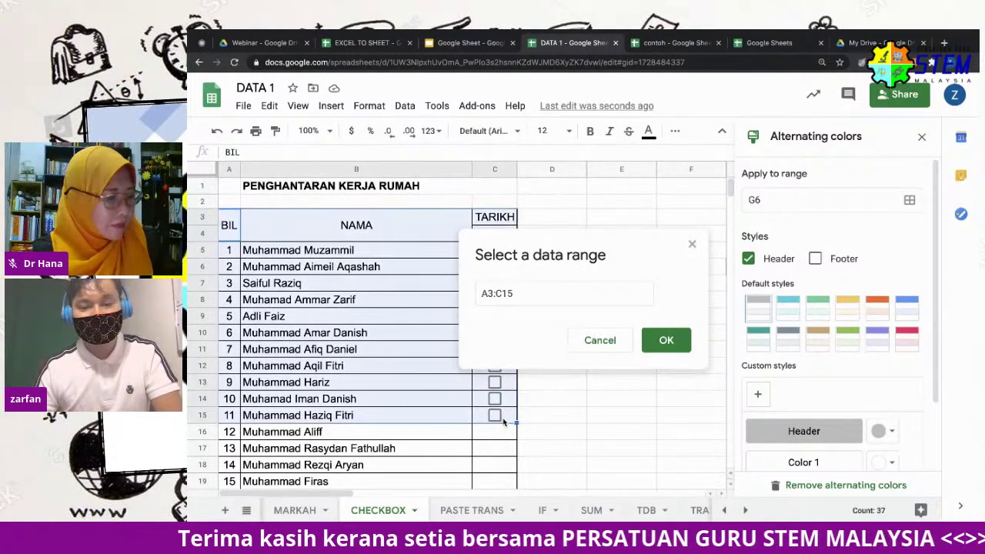
{"action": "left_click", "coordinate": [665, 342]}
Try the green, yellow, orange and blue banding styles
{"action": "left_click", "coordinate": [786, 321]}
{"action": "left_click", "coordinate": [820, 316]}
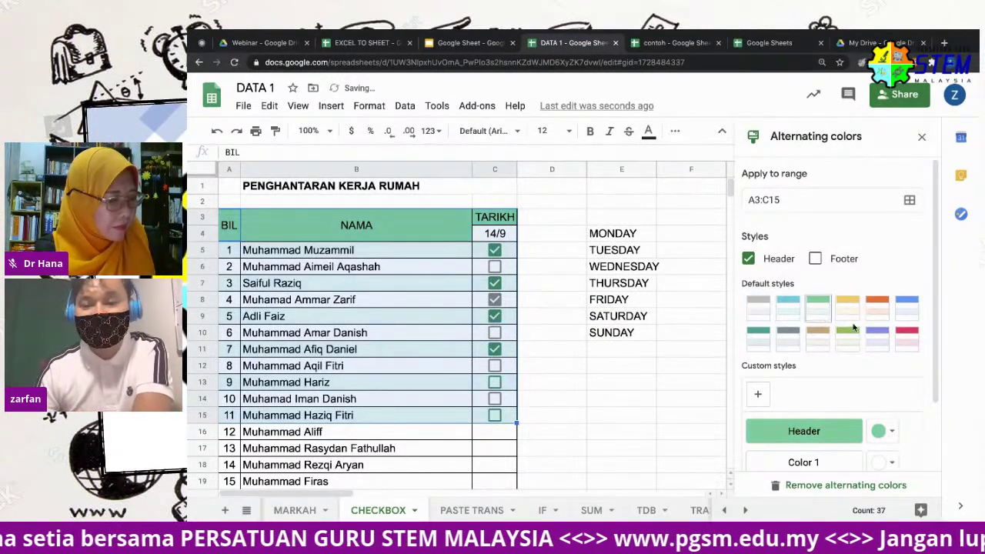
{"action": "left_click", "coordinate": [850, 314]}
{"action": "left_click", "coordinate": [874, 315]}
{"action": "left_click", "coordinate": [907, 314]}
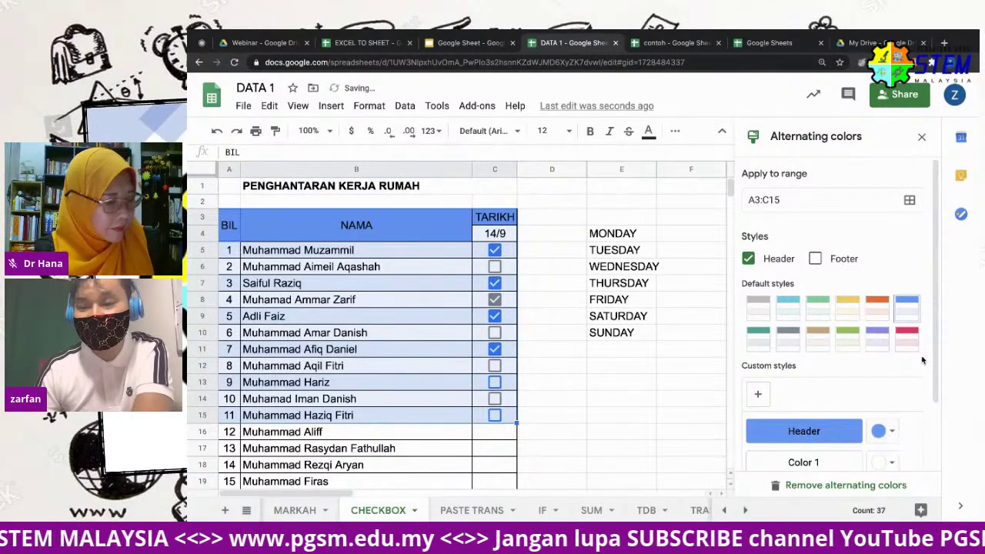
Make Color 1 yellow, discard the banding changes, then untick the checkbox in C9
{"action": "scroll", "coordinate": [893, 370], "scroll_direction": "down", "scroll_amount": 2}
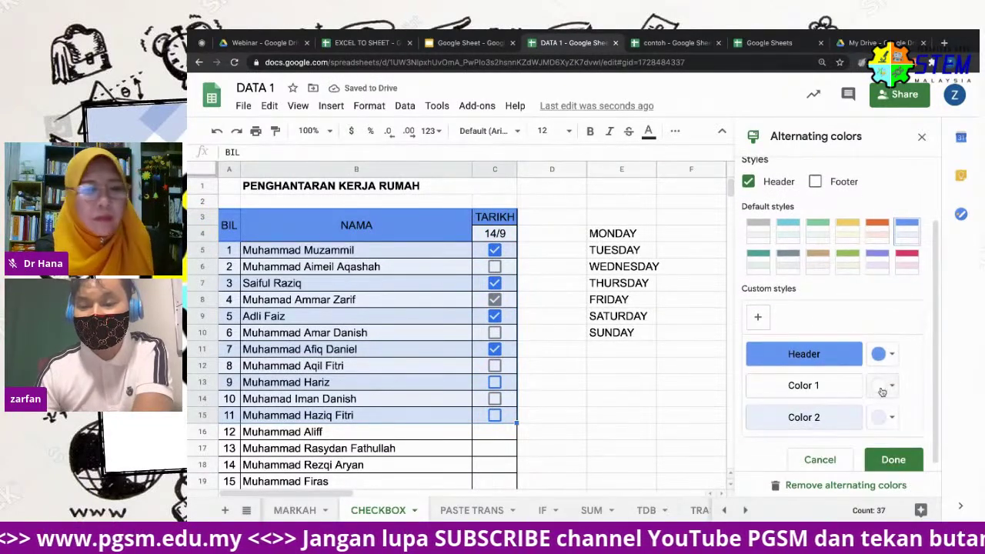
{"action": "left_click", "coordinate": [883, 386]}
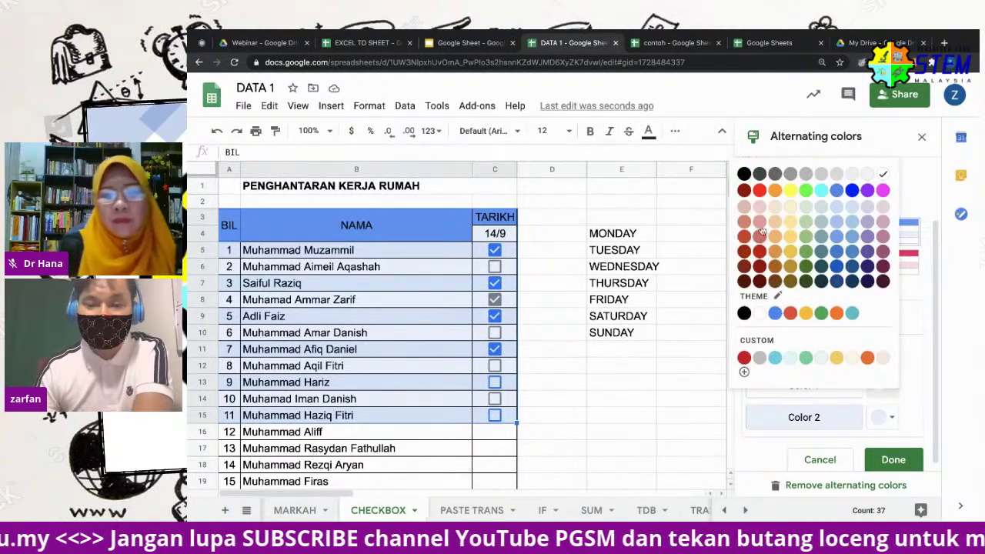
{"action": "left_click", "coordinate": [791, 190]}
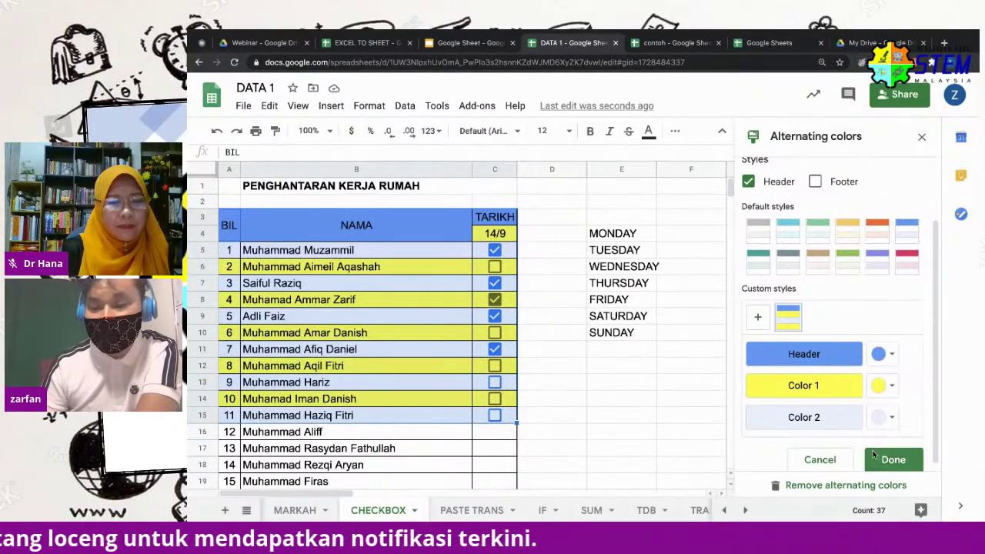
{"action": "left_click", "coordinate": [822, 461]}
{"action": "left_click", "coordinate": [493, 317]}
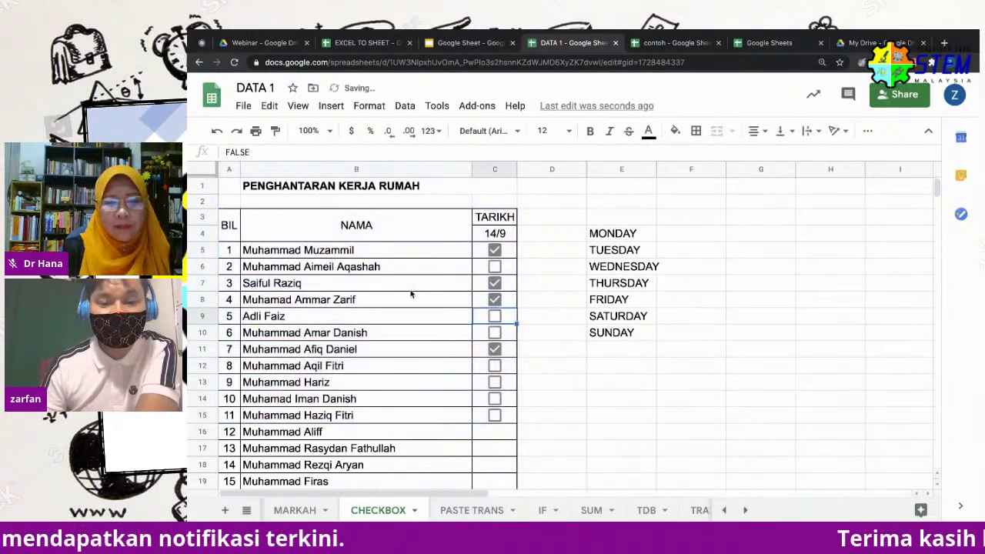
Open the alternating colours panel and review the current A3:C21 banding range
{"action": "left_click", "coordinate": [359, 105]}
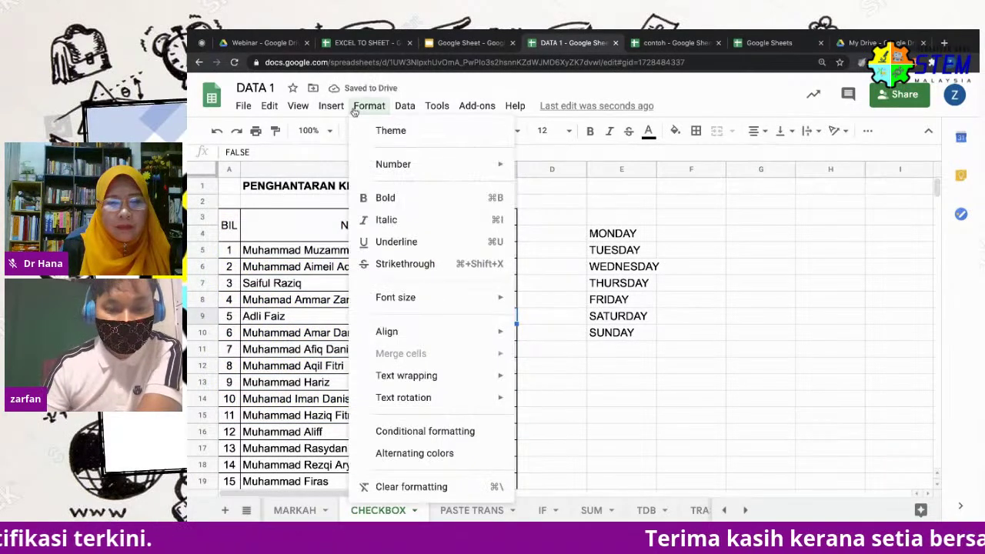
{"action": "mouse_move", "coordinate": [337, 108]}
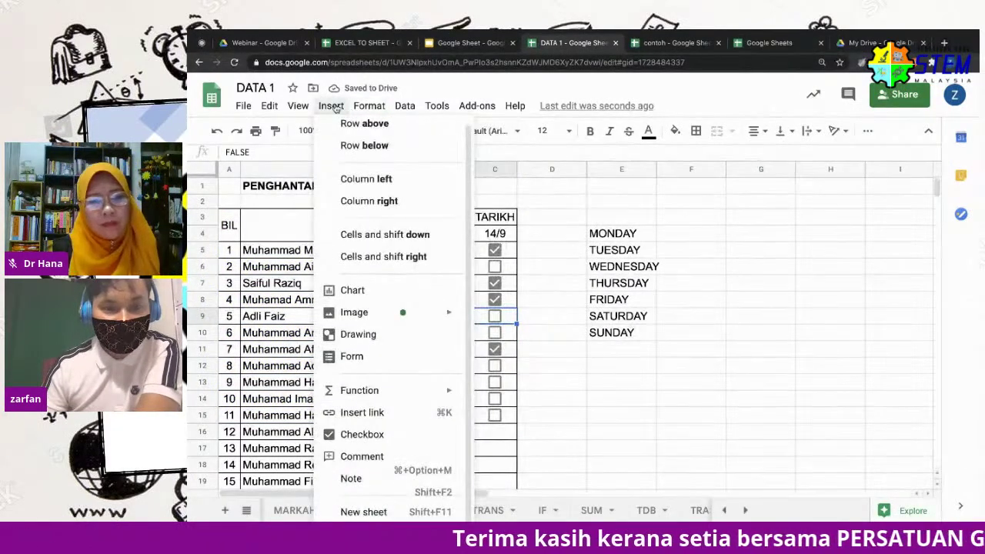
{"action": "mouse_move", "coordinate": [366, 112]}
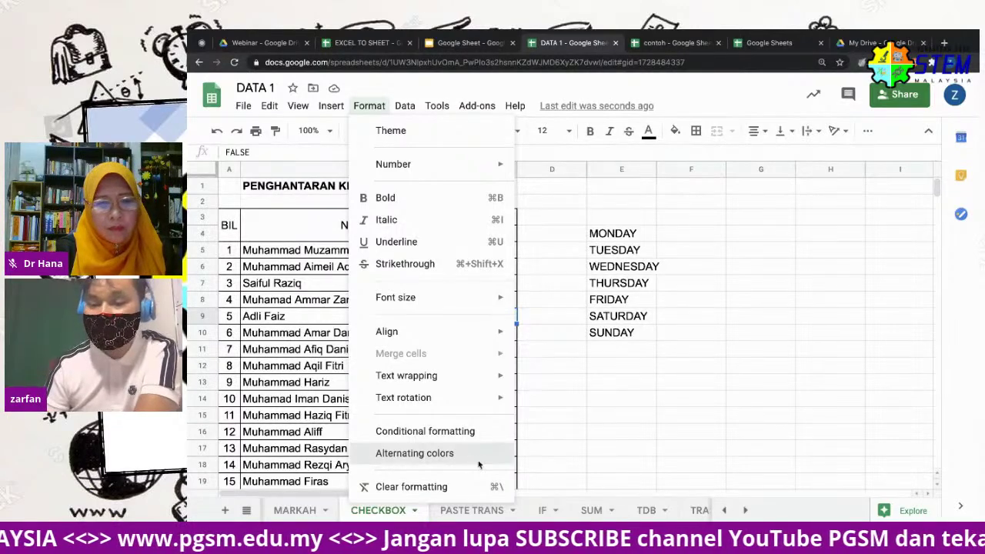
{"action": "left_click", "coordinate": [478, 464]}
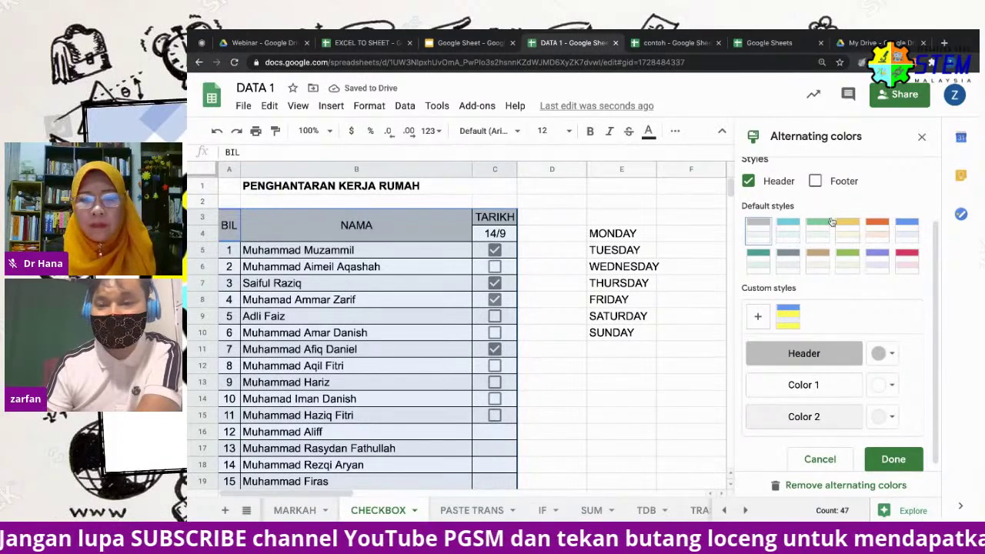
{"action": "scroll", "coordinate": [818, 181], "scroll_direction": "up", "scroll_amount": 2}
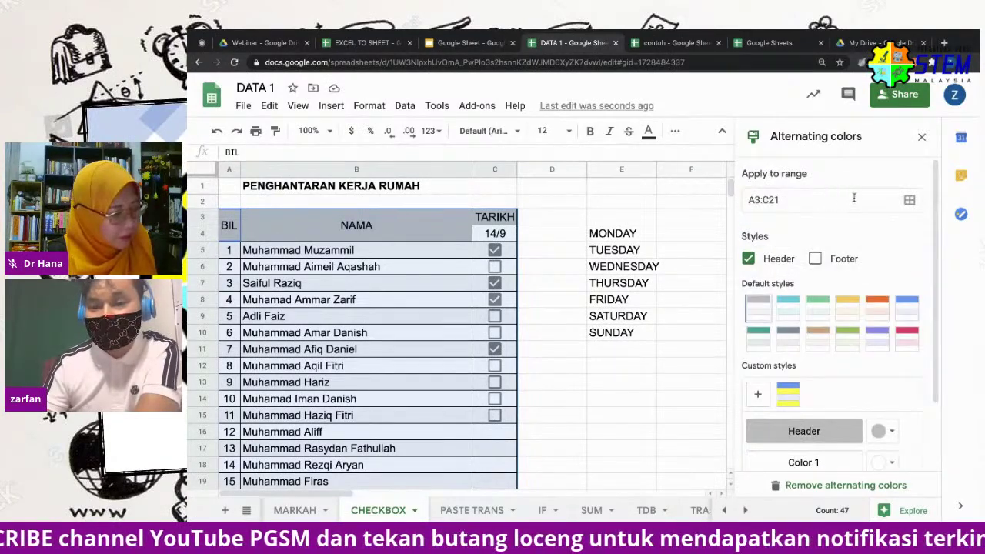
{"action": "left_click", "coordinate": [910, 200]}
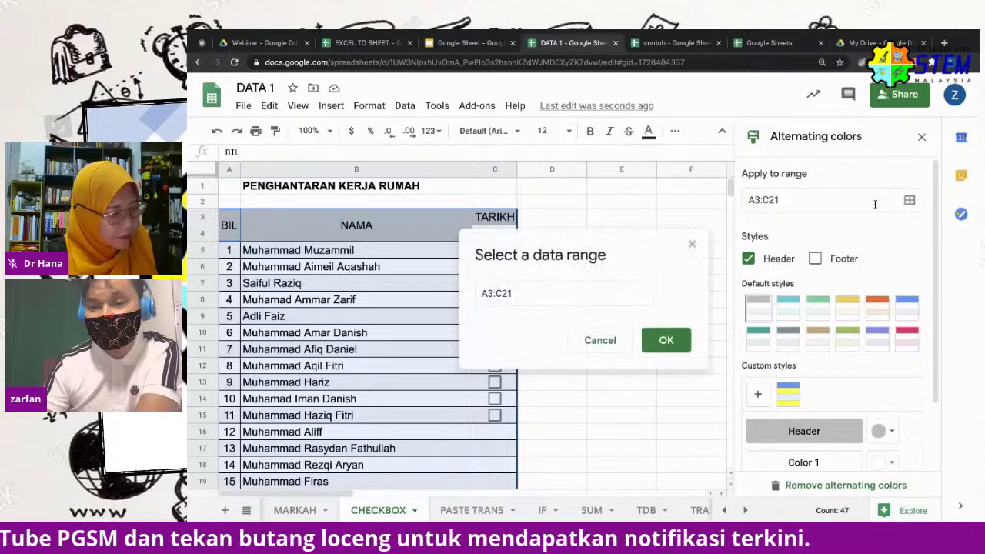
{"action": "left_click", "coordinate": [608, 344]}
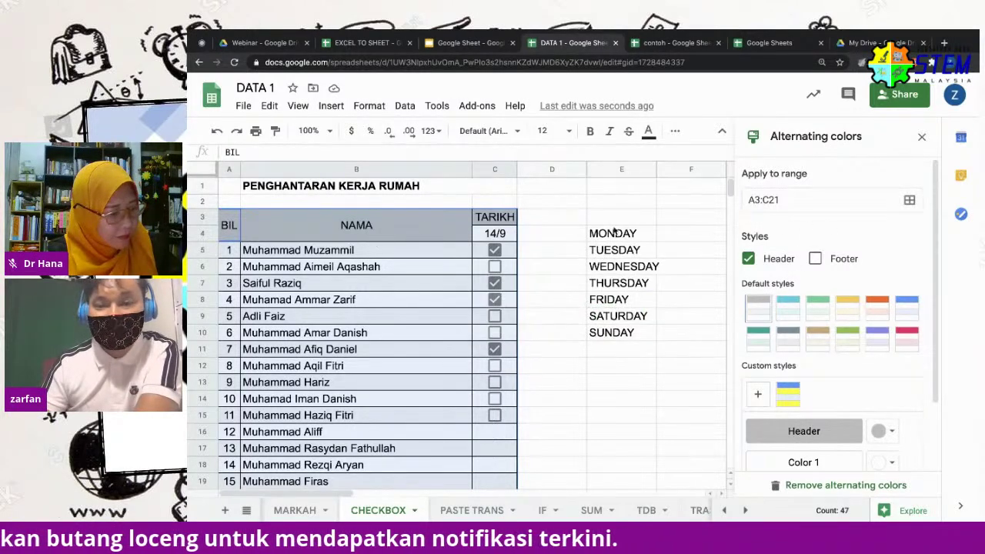
Reselect the banding range as A3:C19, from the BIL header down to row 19
{"action": "left_click", "coordinate": [909, 201]}
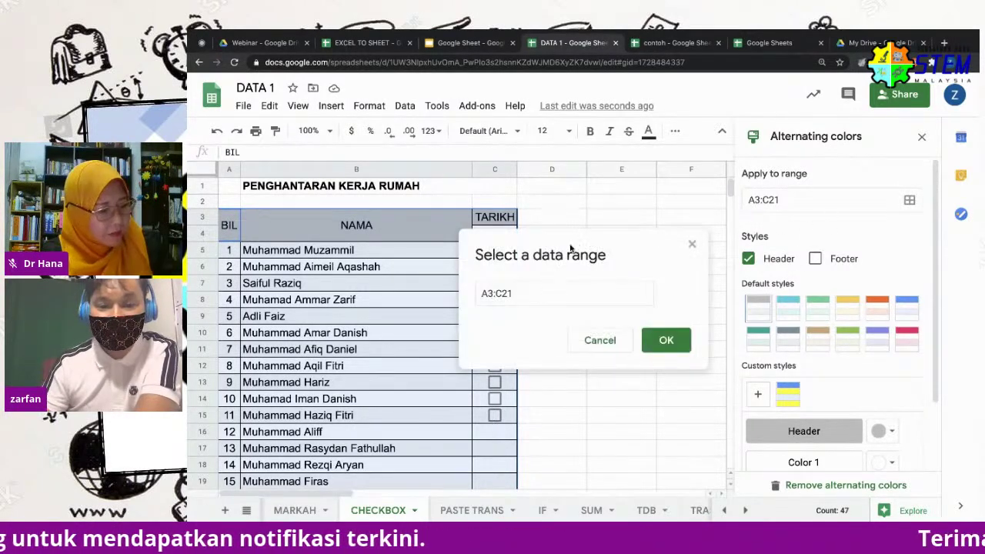
{"action": "left_click_drag", "start_coordinate": [571, 247], "coordinate": [679, 167]}
{"action": "left_click", "coordinate": [228, 225]}
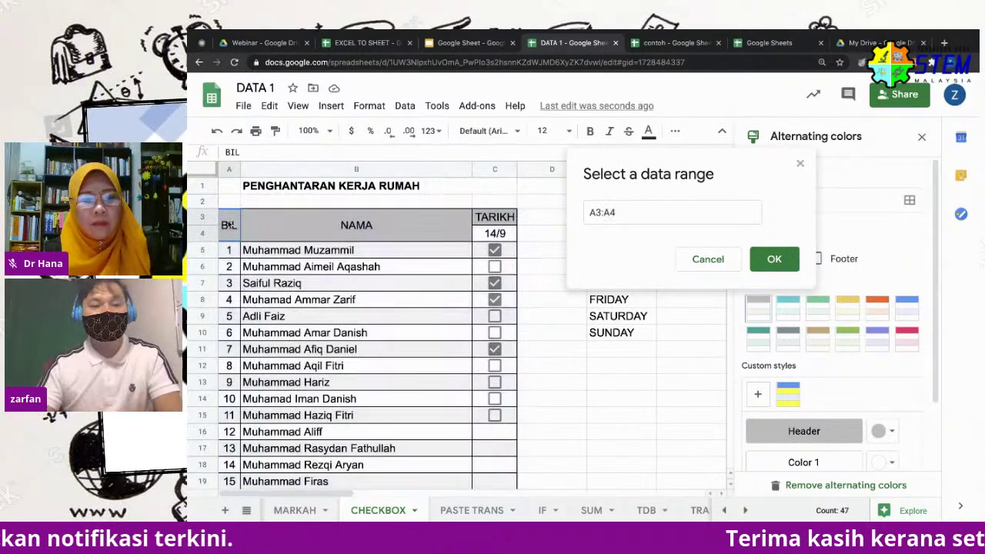
{"action": "left_click", "coordinate": [499, 481]}
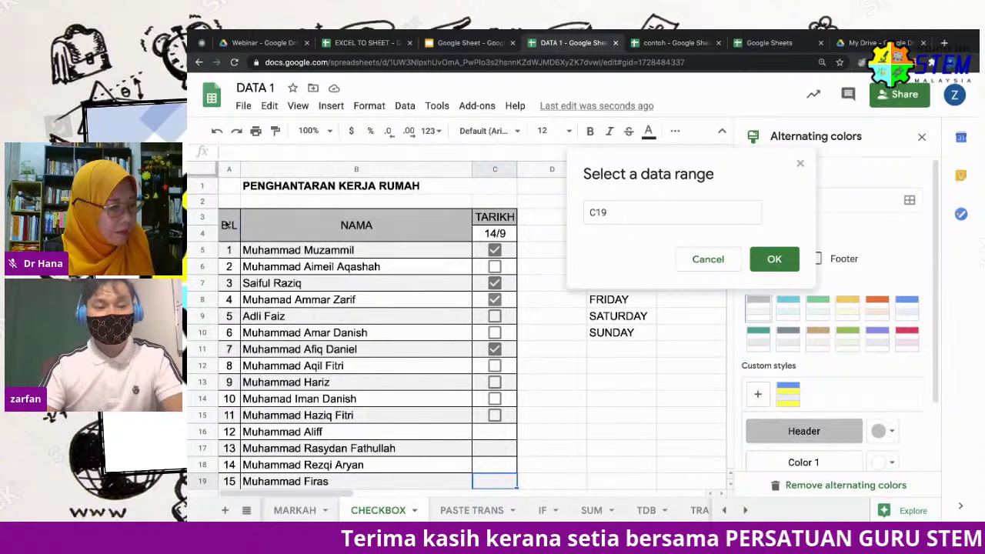
{"action": "left_click", "coordinate": [230, 224]}
{"action": "left_click", "coordinate": [495, 481], "text": "shift"}
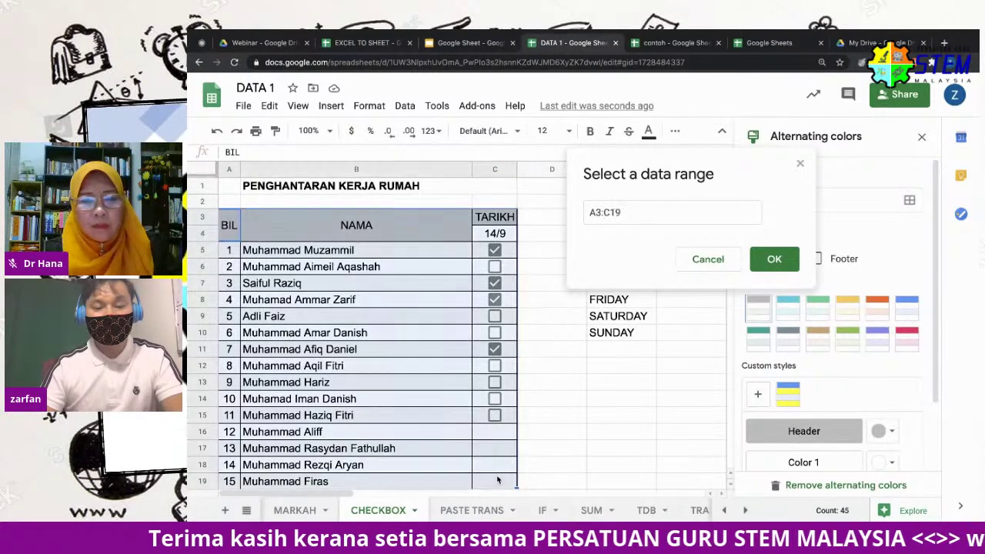
{"action": "left_click", "coordinate": [774, 259]}
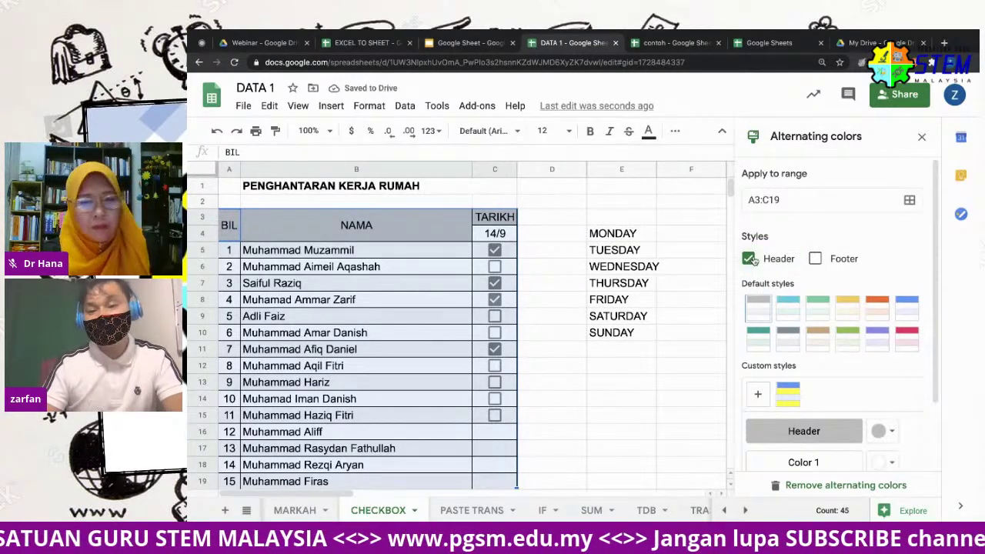
Turn on a footer band and start a new custom colour style
{"action": "left_click", "coordinate": [816, 259]}
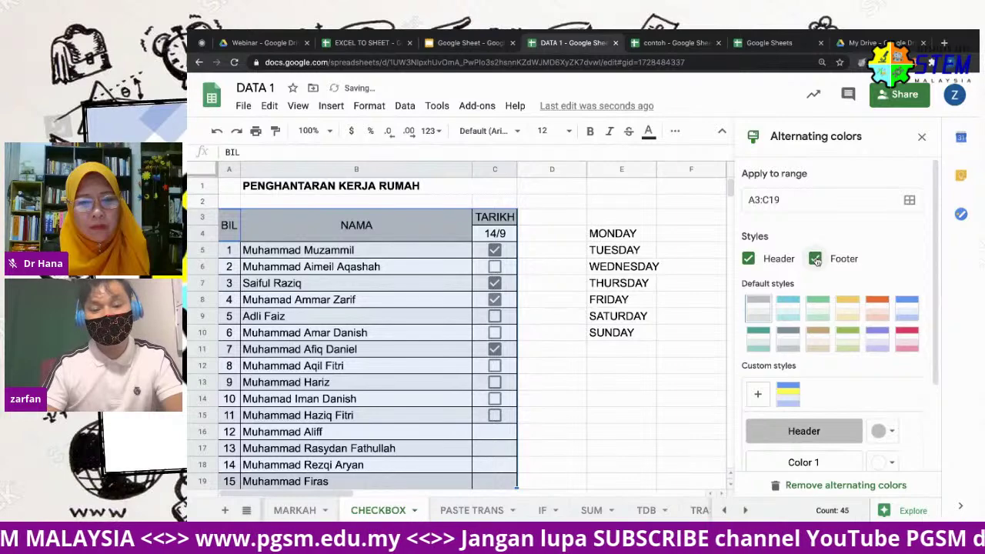
{"action": "mouse_move", "coordinate": [729, 185]}
{"action": "left_mouse_down"}
{"action": "mouse_move", "coordinate": [728, 196]}
{"action": "mouse_move", "coordinate": [728, 185]}
{"action": "left_mouse_up"}
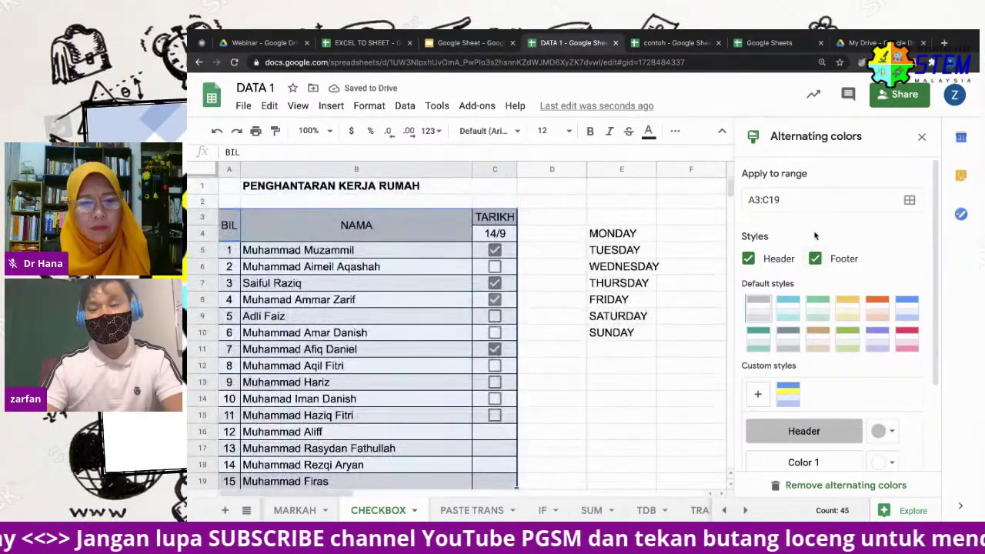
{"action": "left_click_drag", "start_coordinate": [730, 184], "coordinate": [731, 199]}
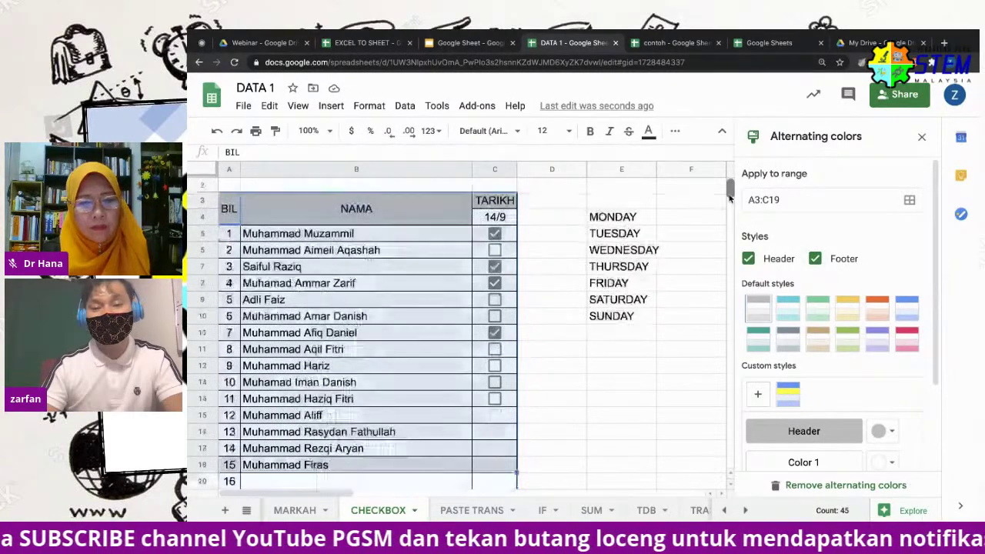
{"action": "scroll", "coordinate": [857, 394], "scroll_direction": "down", "scroll_amount": 1}
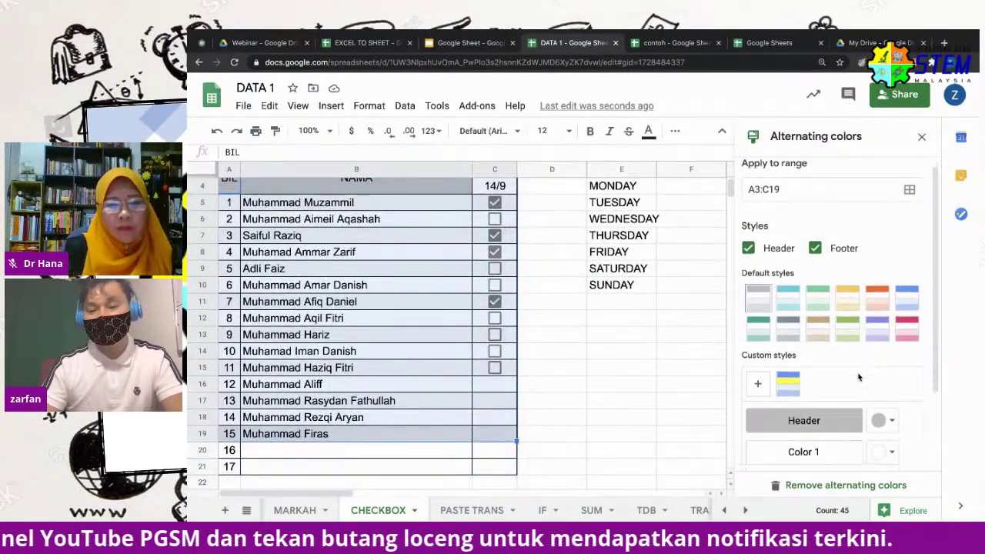
{"action": "scroll", "coordinate": [857, 394], "scroll_direction": "down", "scroll_amount": 3}
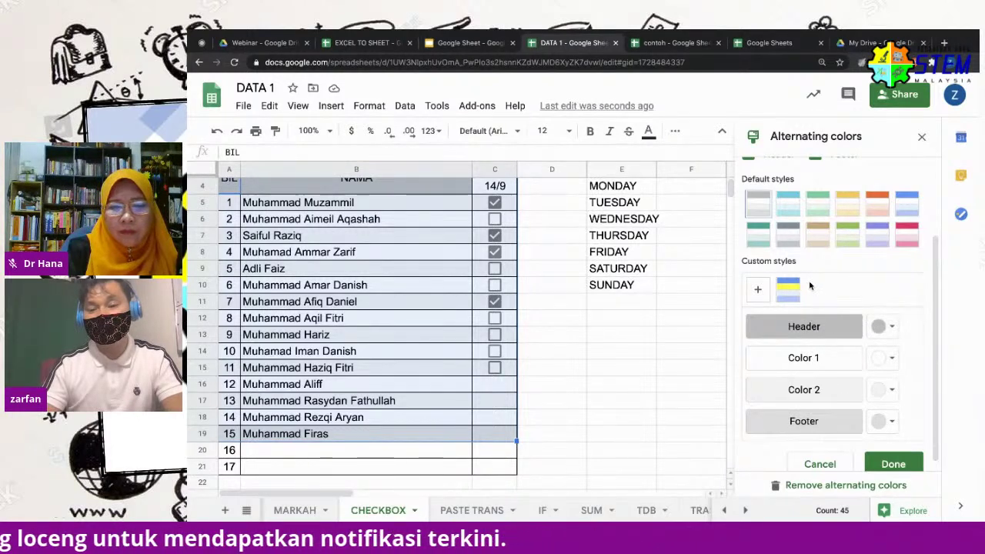
{"action": "scroll", "coordinate": [809, 286], "scroll_direction": "up", "scroll_amount": 3}
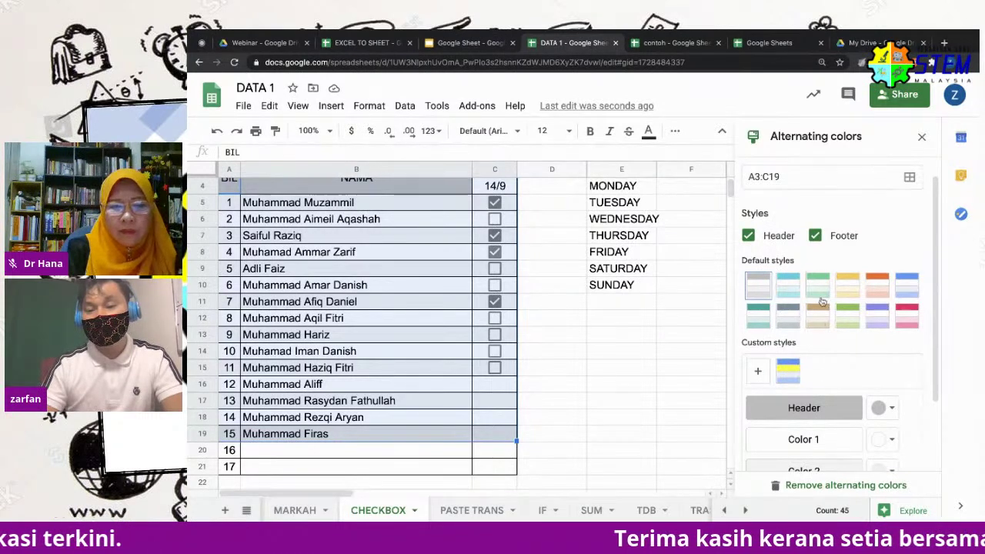
{"action": "left_click", "coordinate": [760, 373]}
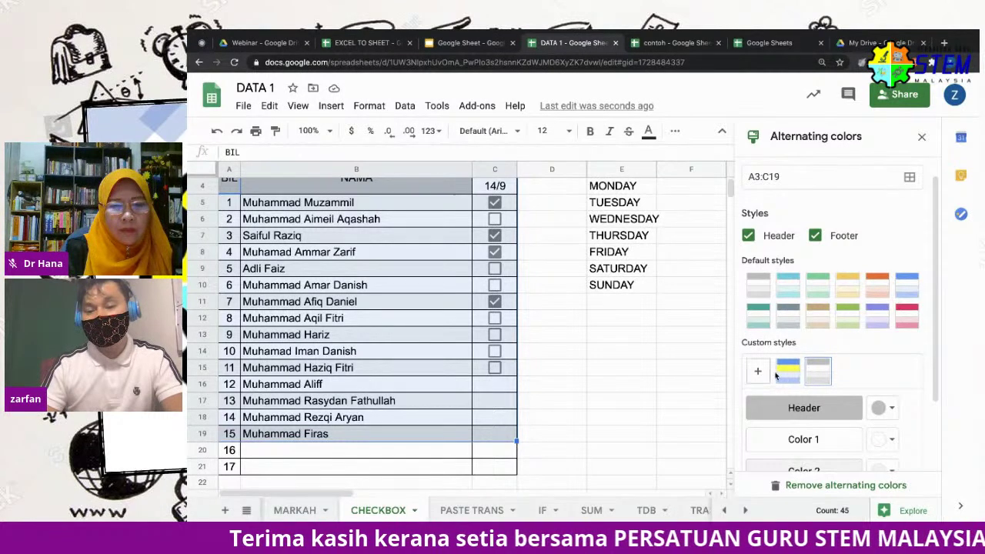
{"action": "scroll", "coordinate": [846, 385], "scroll_direction": "down", "scroll_amount": 1}
Give the custom style a bright red header and light blue Color 1
{"action": "left_click", "coordinate": [881, 395]}
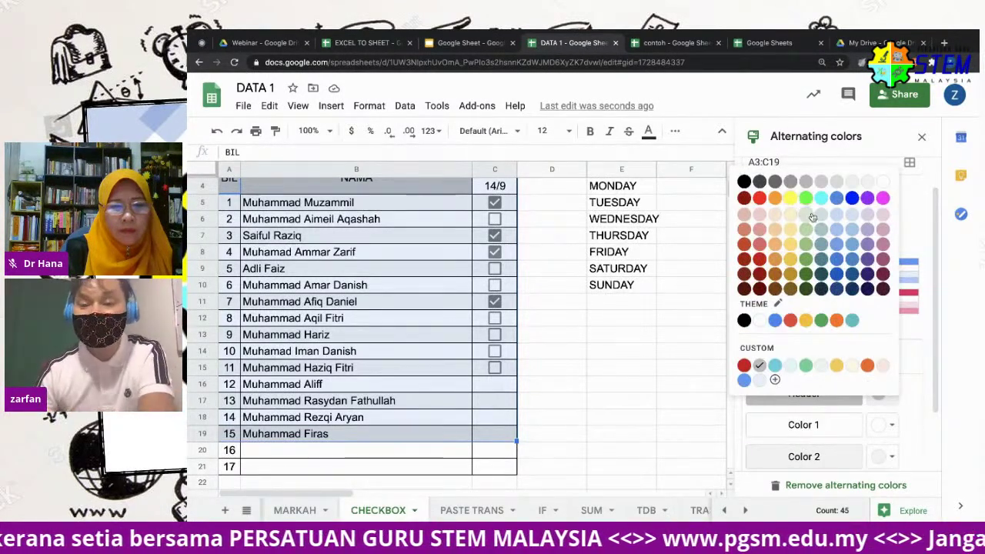
{"action": "left_click", "coordinate": [745, 198]}
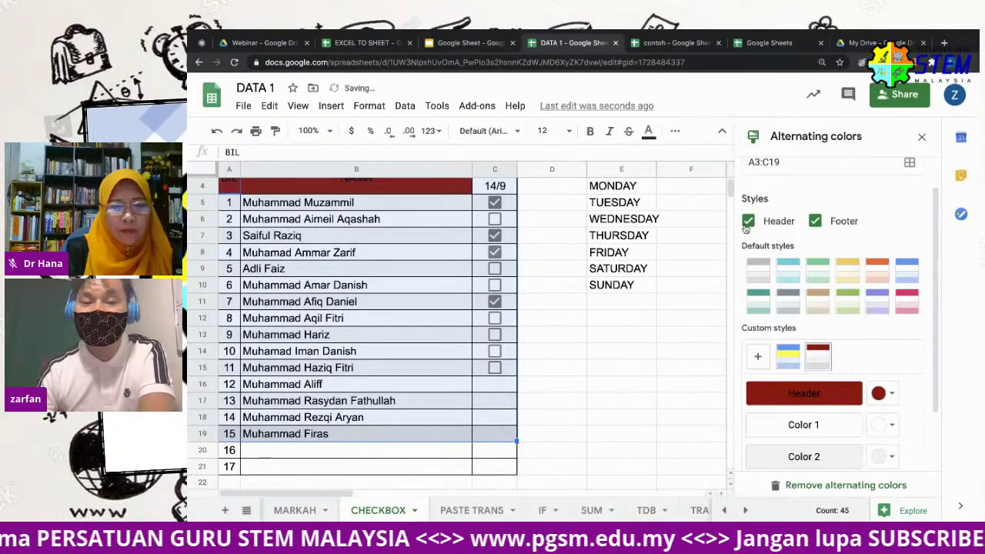
{"action": "left_click", "coordinate": [882, 393]}
{"action": "left_click", "coordinate": [760, 182]}
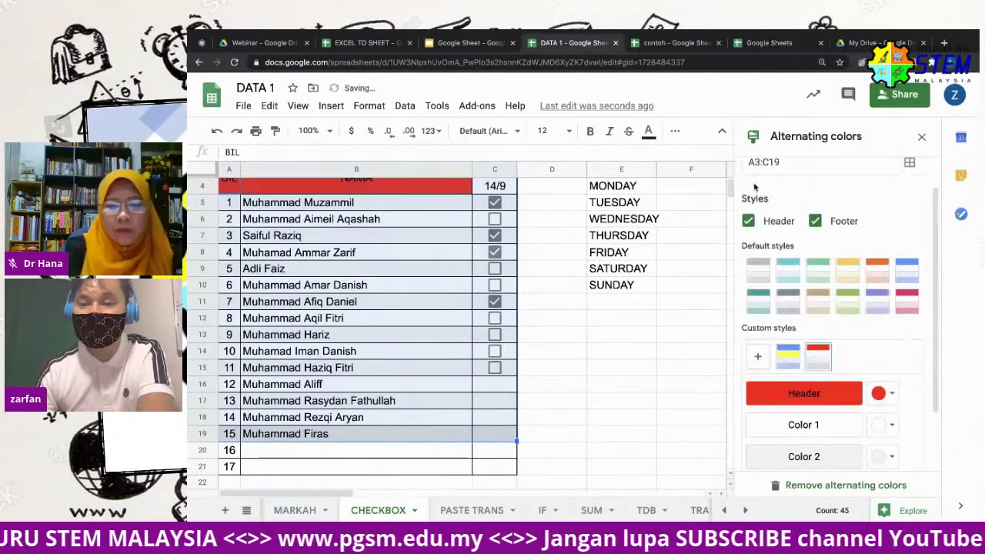
{"action": "scroll", "coordinate": [593, 237], "scroll_direction": "up", "scroll_amount": 1}
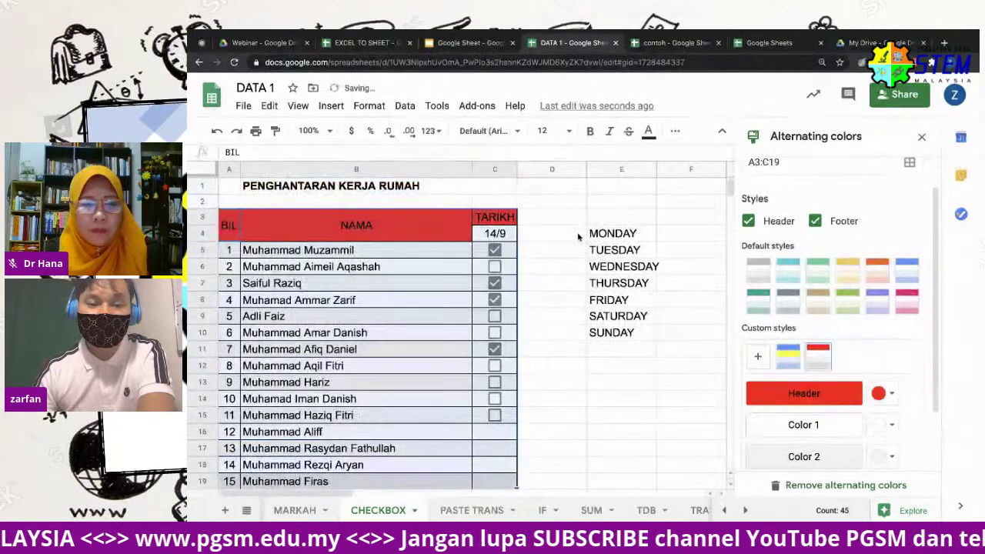
{"action": "left_click", "coordinate": [882, 425]}
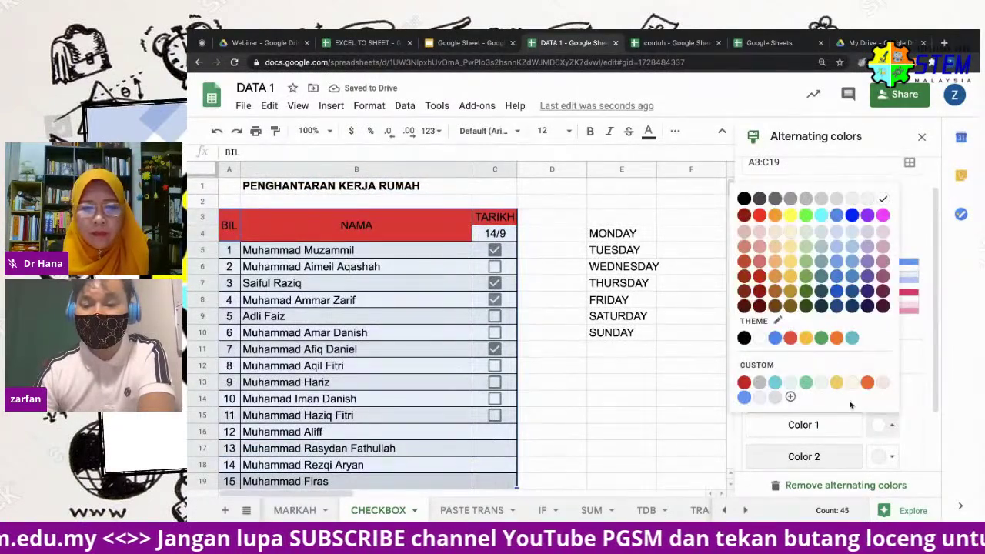
{"action": "left_click", "coordinate": [839, 247]}
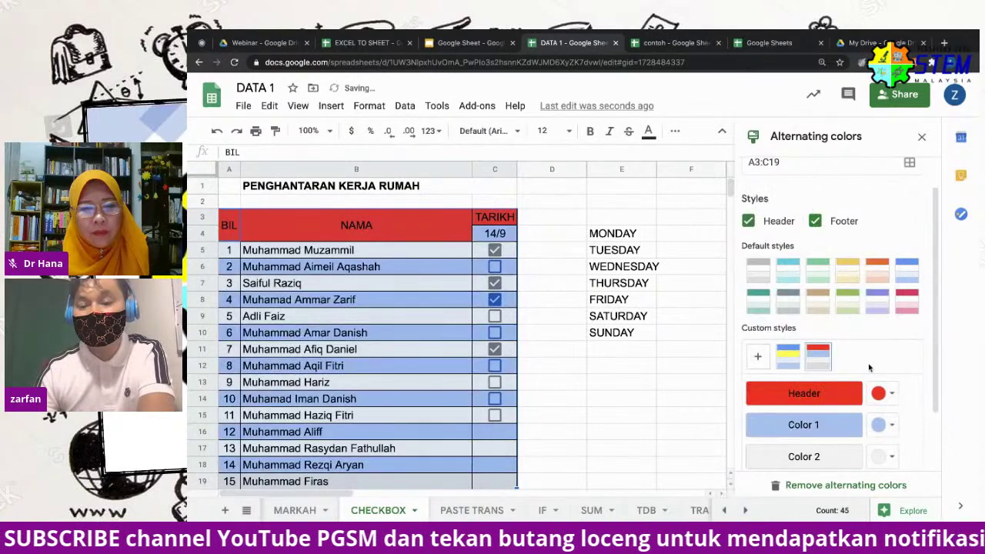
Keep Color 2 white and finish the custom banding style
{"action": "left_click", "coordinate": [881, 457]}
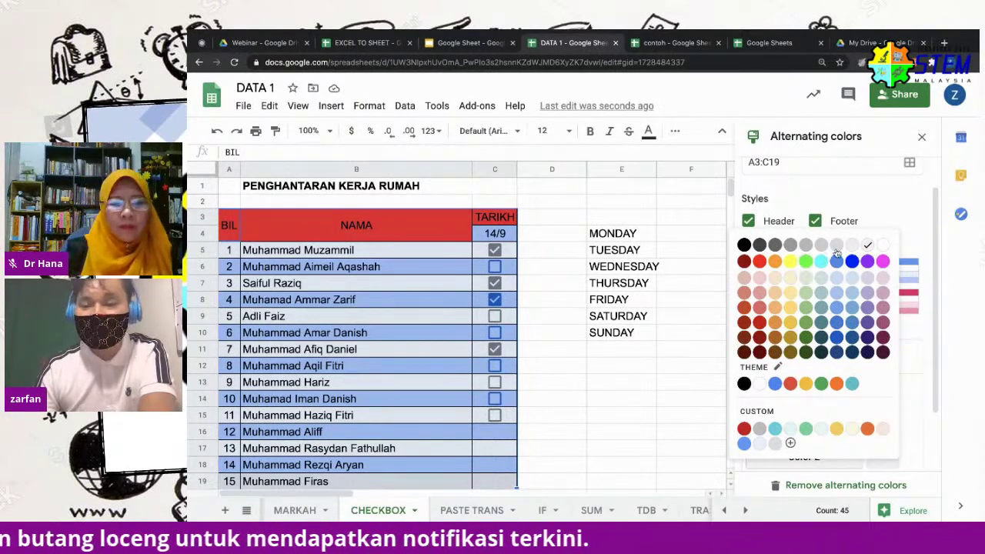
{"action": "left_click", "coordinate": [867, 245]}
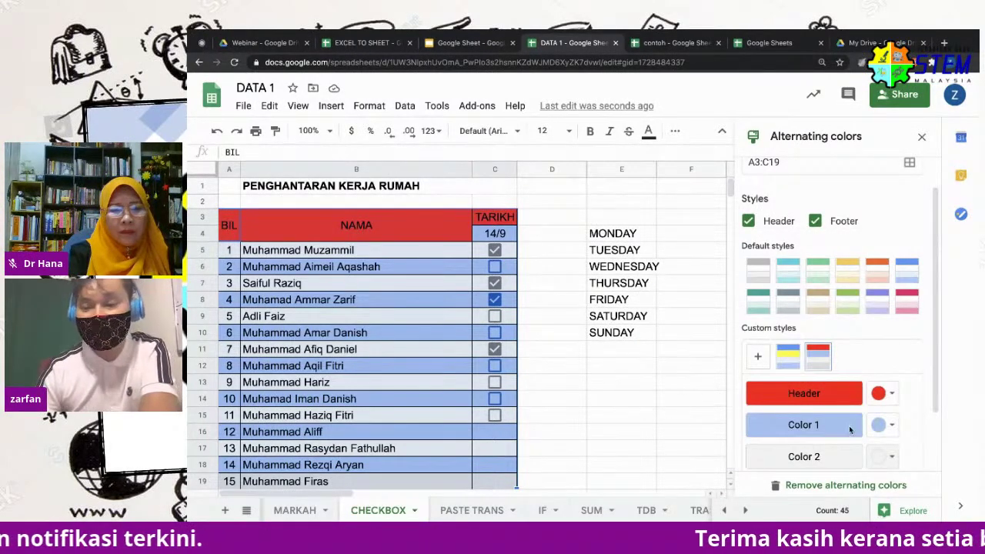
{"action": "scroll", "coordinate": [850, 429], "scroll_direction": "up", "scroll_amount": 1}
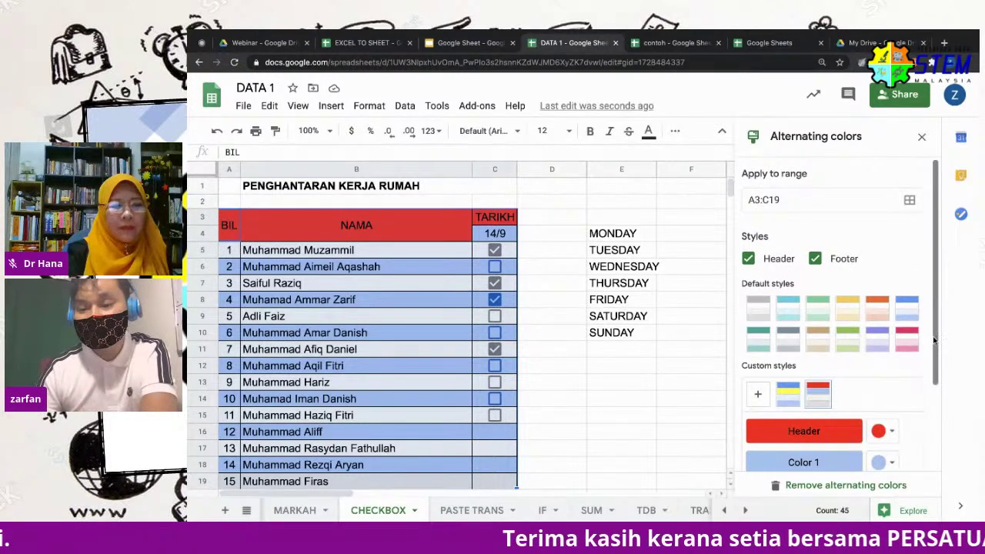
{"action": "scroll", "coordinate": [934, 341], "scroll_direction": "down", "scroll_amount": 3}
{"action": "scroll", "coordinate": [944, 405], "scroll_direction": "down", "scroll_amount": 2}
{"action": "left_click", "coordinate": [894, 453]}
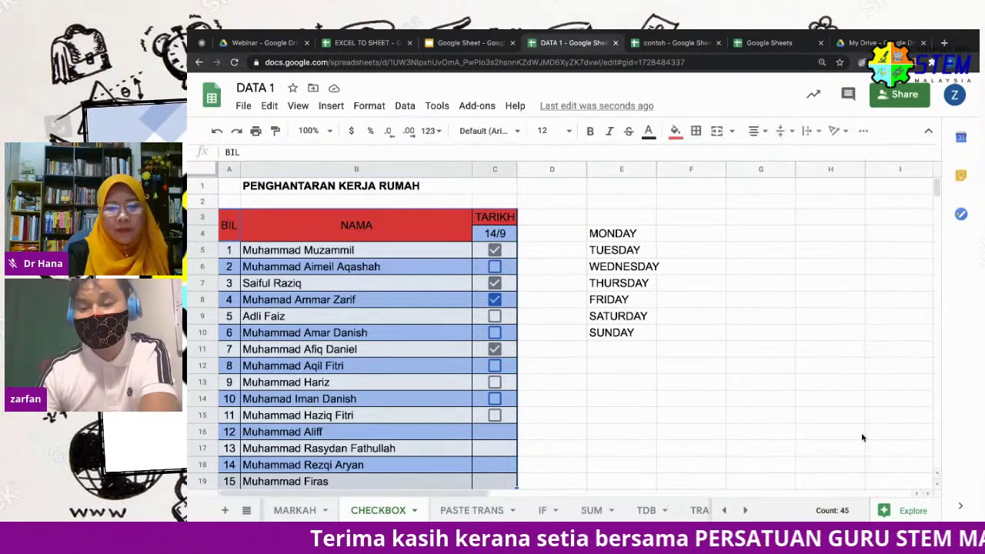
Select the A3:C19 table and remove its alternating colours
{"action": "left_click", "coordinate": [623, 382]}
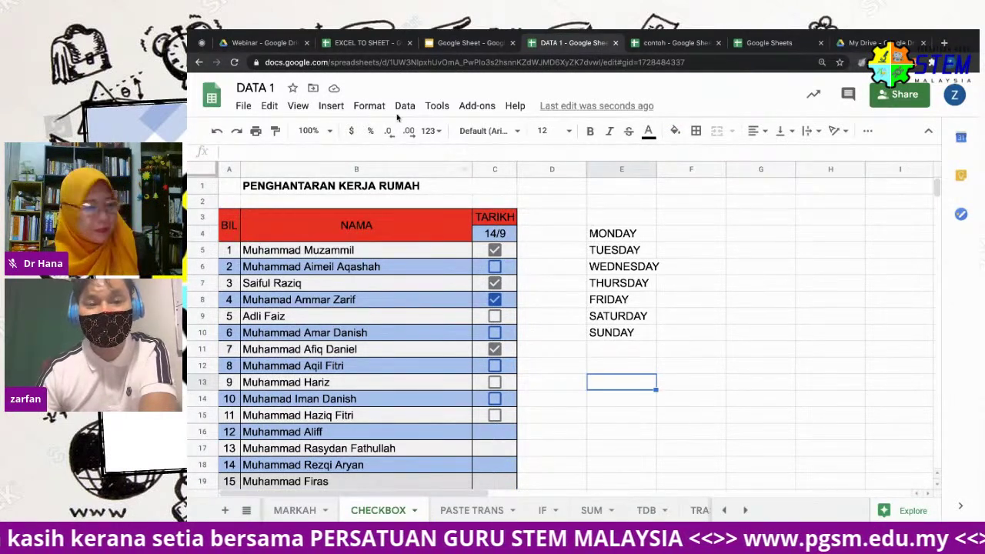
{"action": "left_click", "coordinate": [232, 219]}
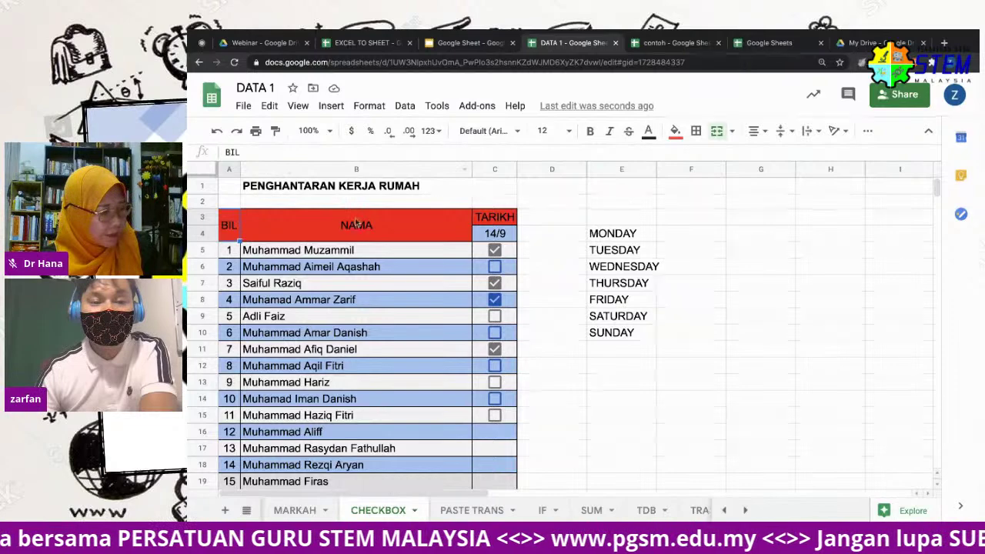
{"action": "scroll", "coordinate": [530, 383], "scroll_direction": "down", "scroll_amount": 1}
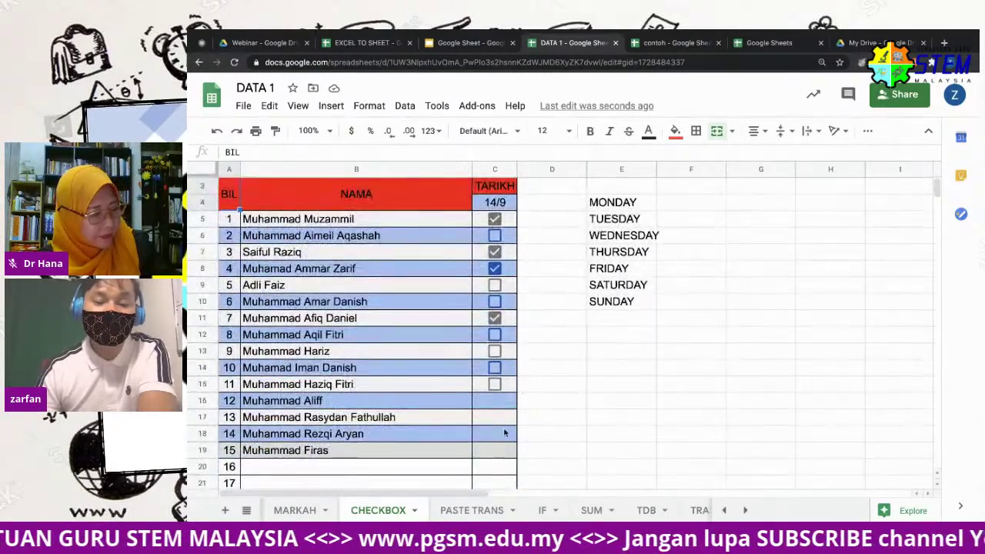
{"action": "left_click", "coordinate": [493, 457], "text": "shift"}
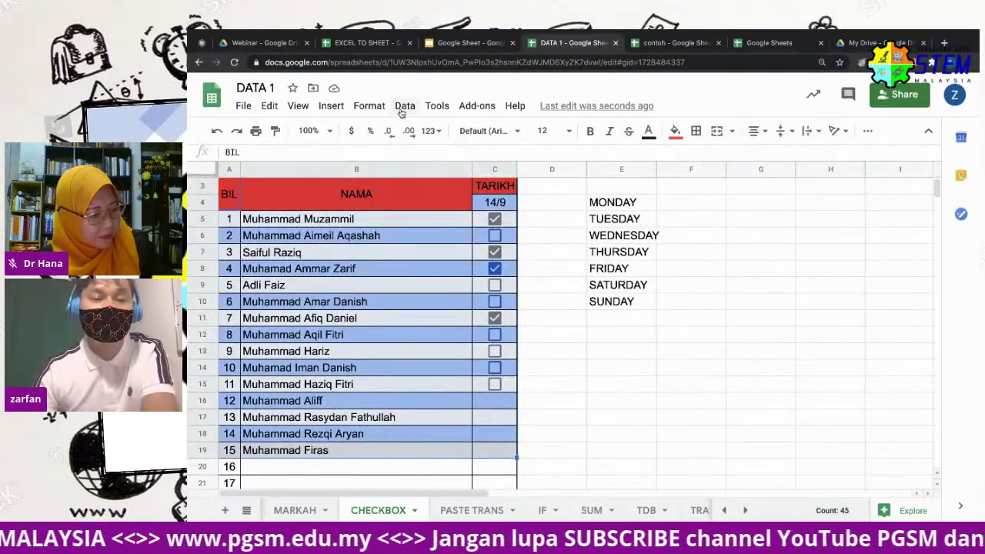
{"action": "left_click", "coordinate": [369, 105]}
{"action": "left_click", "coordinate": [428, 453]}
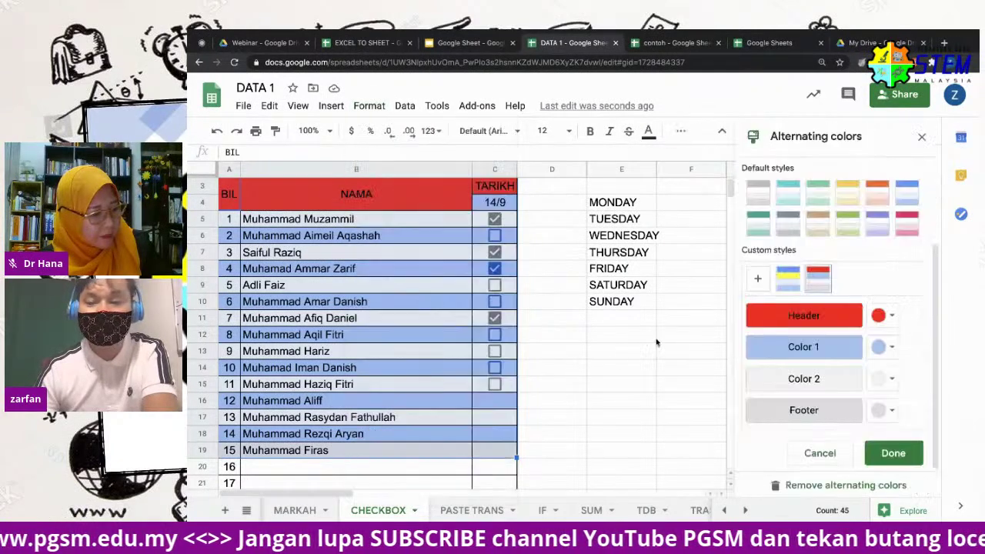
{"action": "left_click", "coordinate": [920, 139]}
{"action": "left_click", "coordinate": [369, 105]}
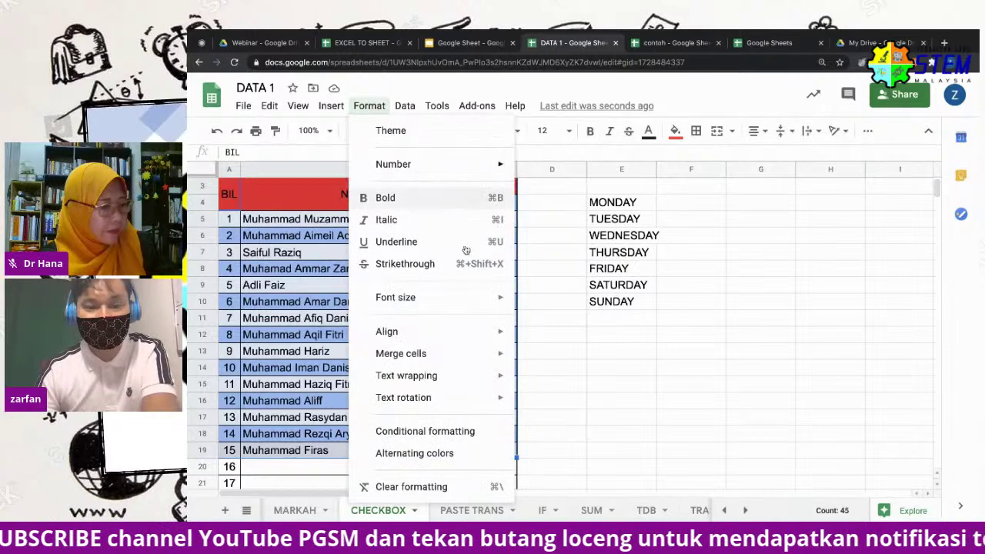
{"action": "left_click", "coordinate": [465, 451]}
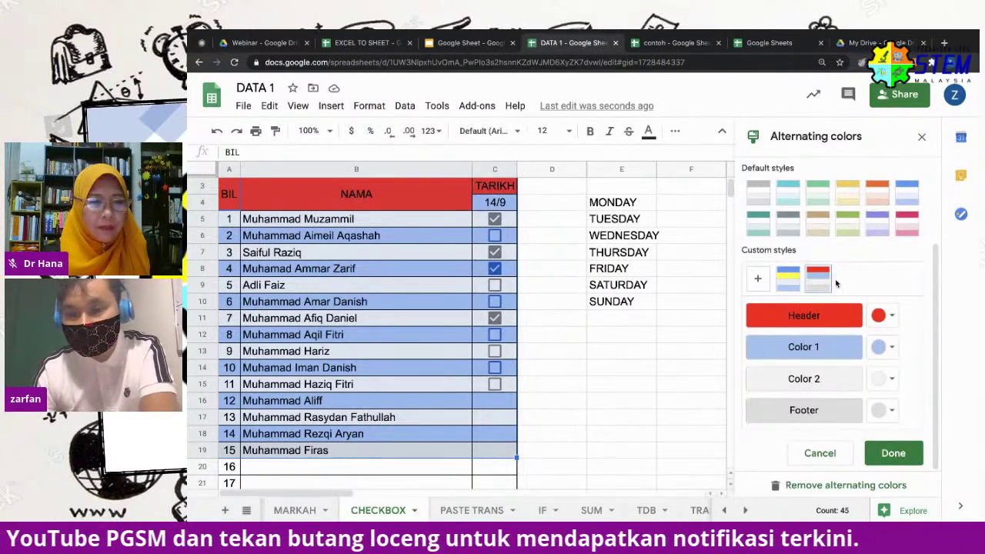
{"action": "left_click", "coordinate": [850, 486]}
{"action": "left_click", "coordinate": [416, 323]}
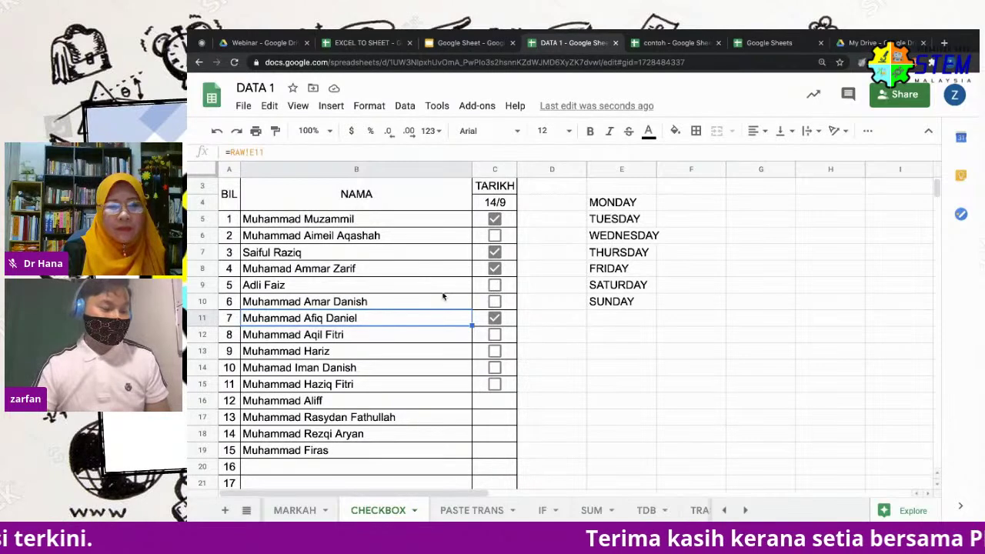
{"action": "left_click", "coordinate": [468, 42]}
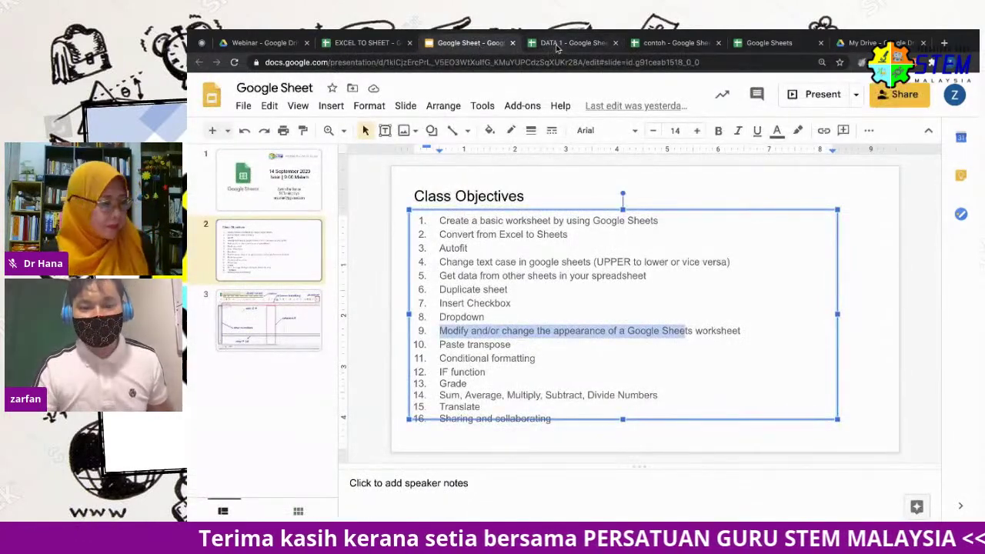
{"action": "left_click_drag", "start_coordinate": [513, 345], "coordinate": [440, 345]}
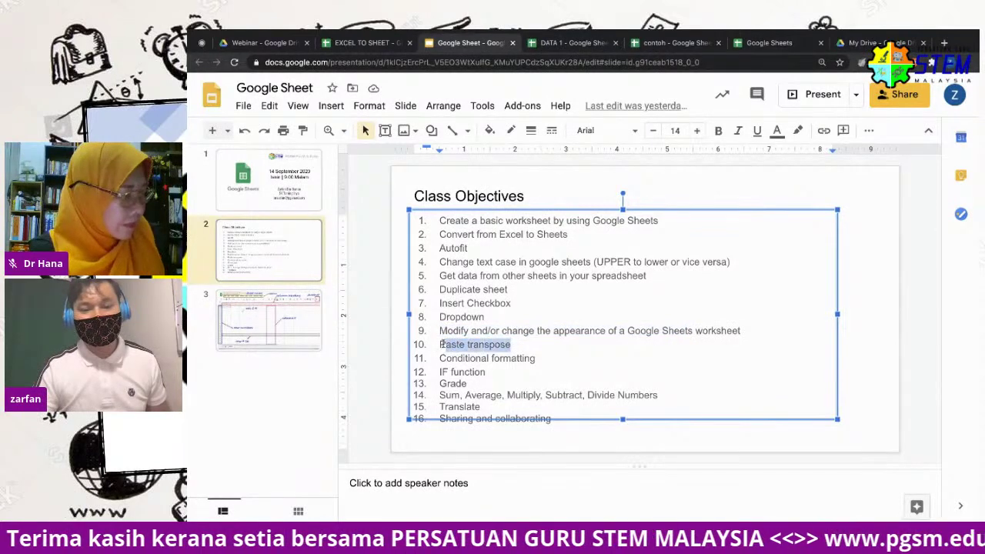
{"action": "left_click", "coordinate": [558, 43]}
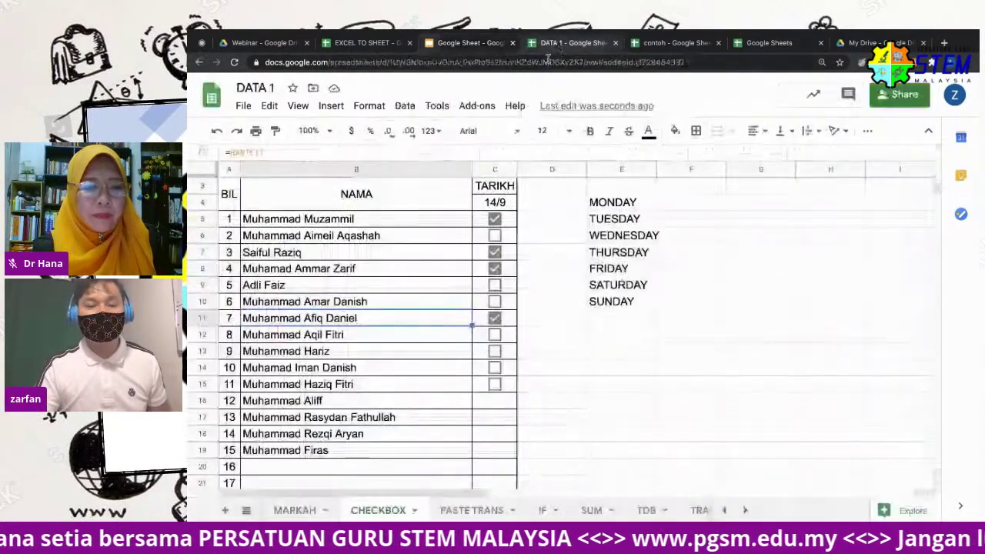
{"action": "left_click", "coordinate": [472, 510]}
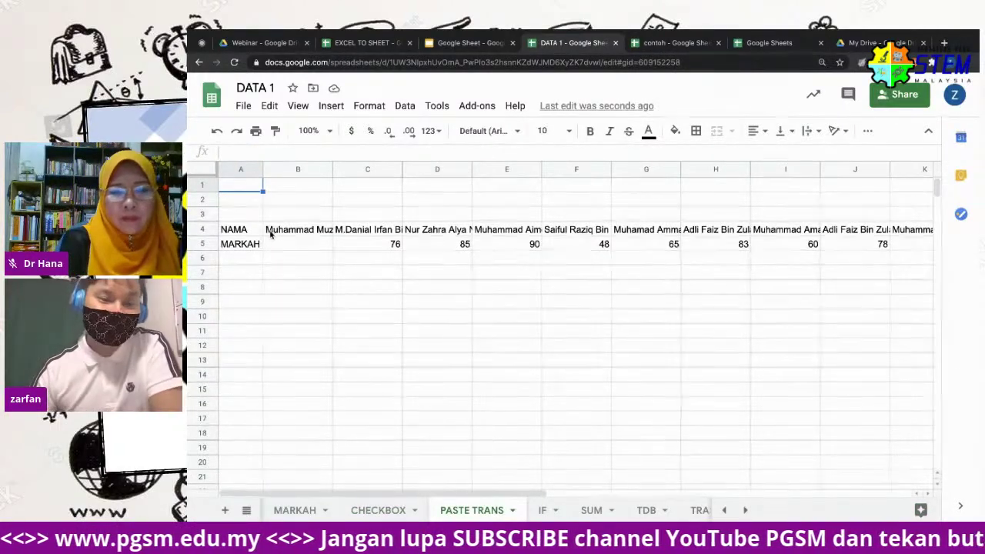
Copy the NAMA label from A4 into cell A8
{"action": "left_click", "coordinate": [308, 234]}
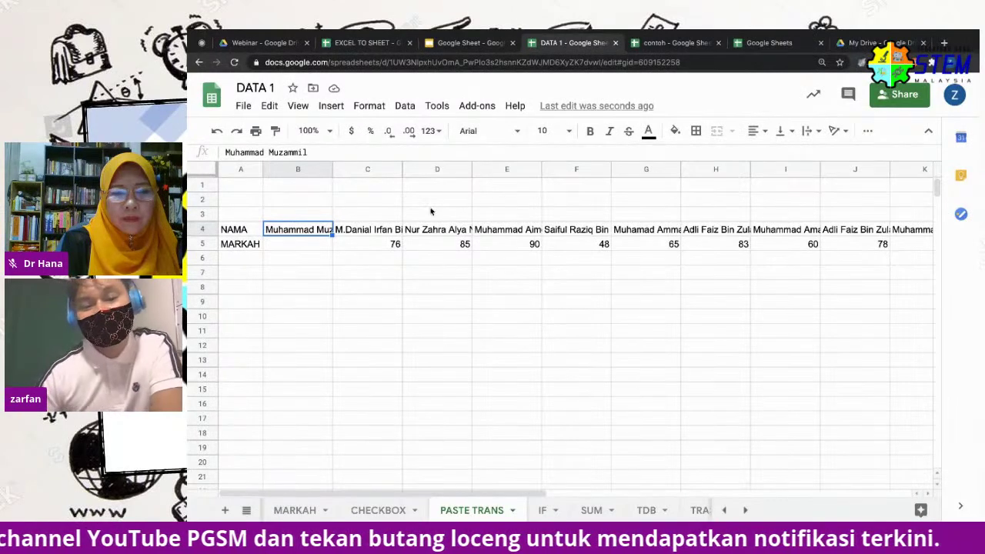
{"action": "right_click", "coordinate": [244, 230]}
{"action": "left_click", "coordinate": [292, 148]}
{"action": "key", "text": "ctrl+c"}
{"action": "left_click", "coordinate": [247, 288]}
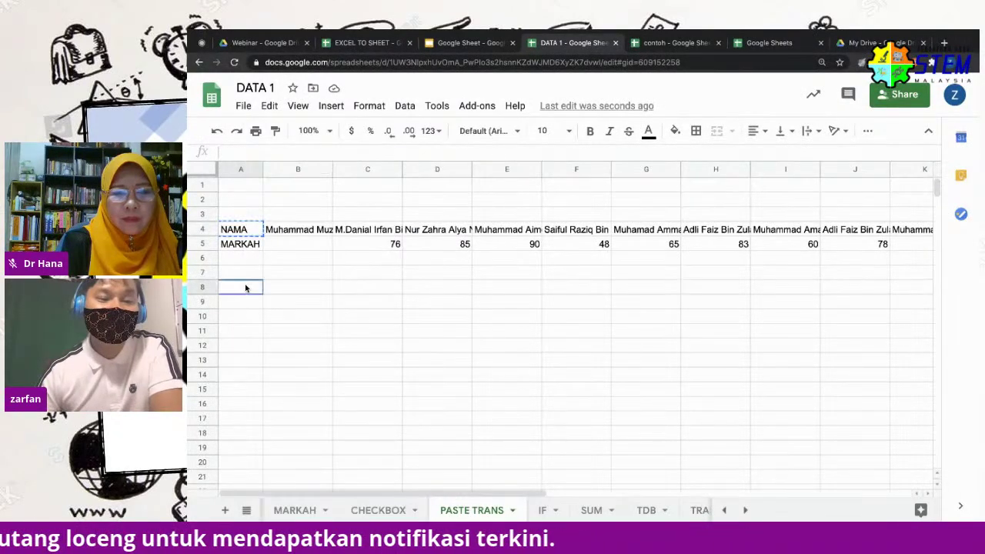
{"action": "key", "text": "ctrl+v"}
Copy the MARKAH label from A5 into cell B8
{"action": "left_click", "coordinate": [241, 244]}
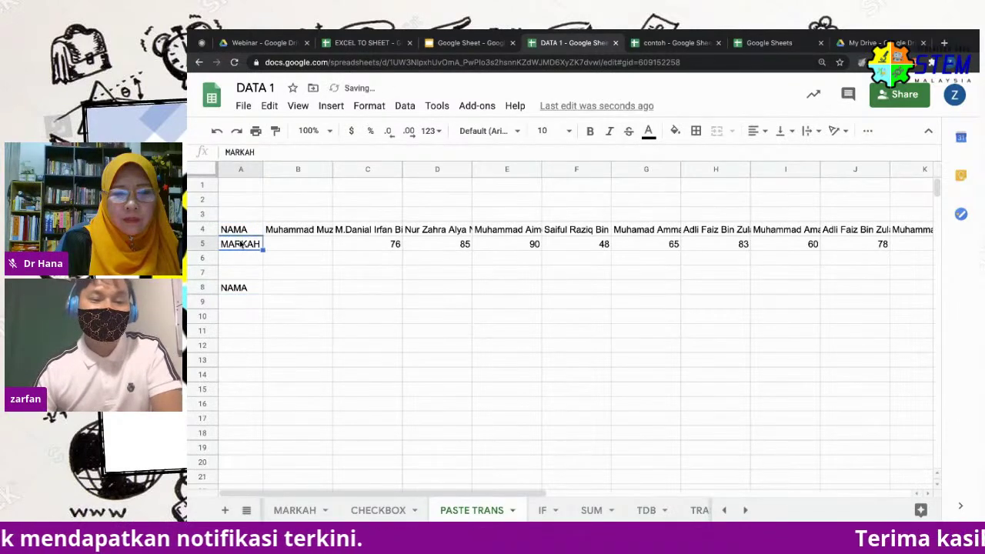
{"action": "right_click", "coordinate": [242, 244]}
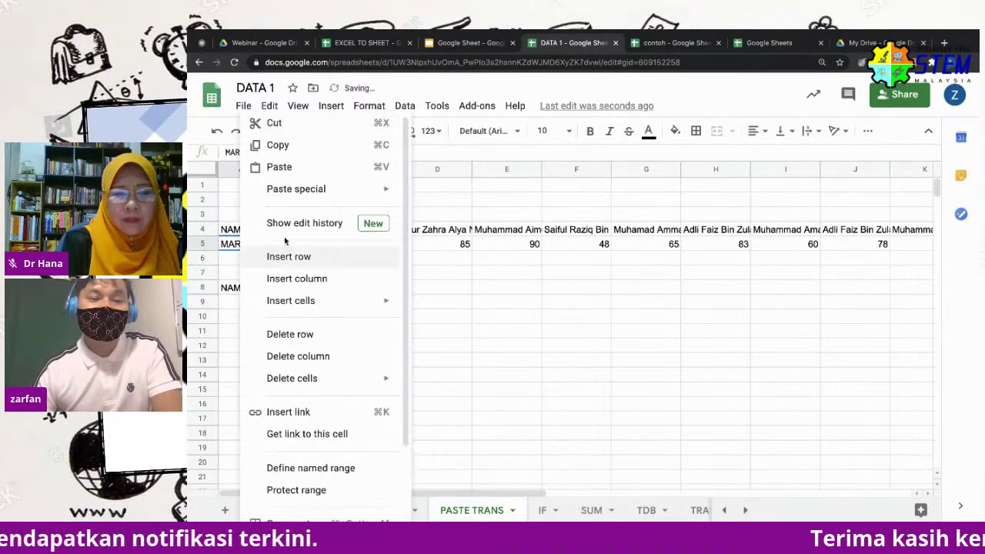
{"action": "left_click", "coordinate": [329, 149]}
{"action": "left_click", "coordinate": [306, 278]}
{"action": "left_click", "coordinate": [307, 286]}
{"action": "key", "text": "ctrl+v"}
{"action": "left_click", "coordinate": [369, 347]}
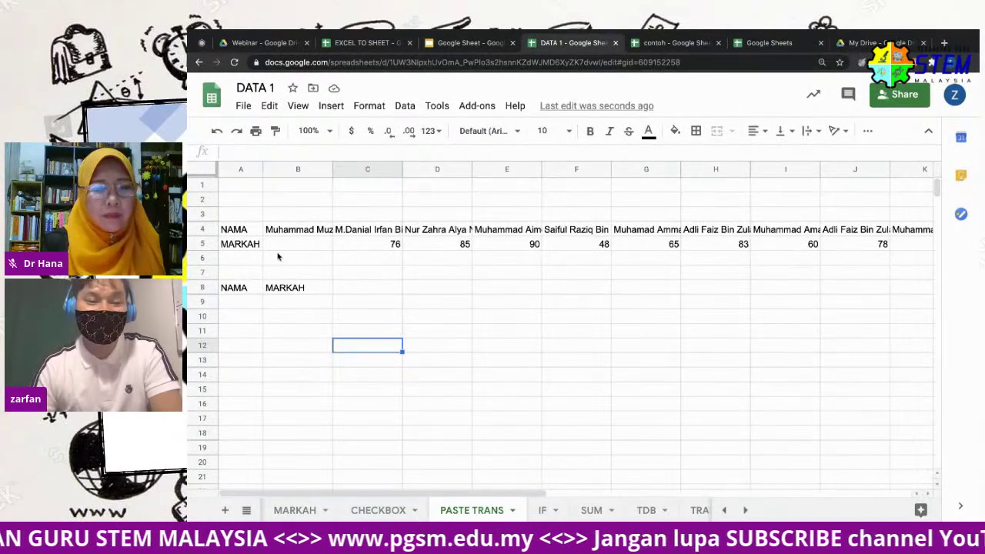
Clear the trial NAMA and MARKAH labels from A8:B8
{"action": "left_click_drag", "start_coordinate": [245, 288], "coordinate": [282, 292]}
{"action": "key", "text": "Delete"}
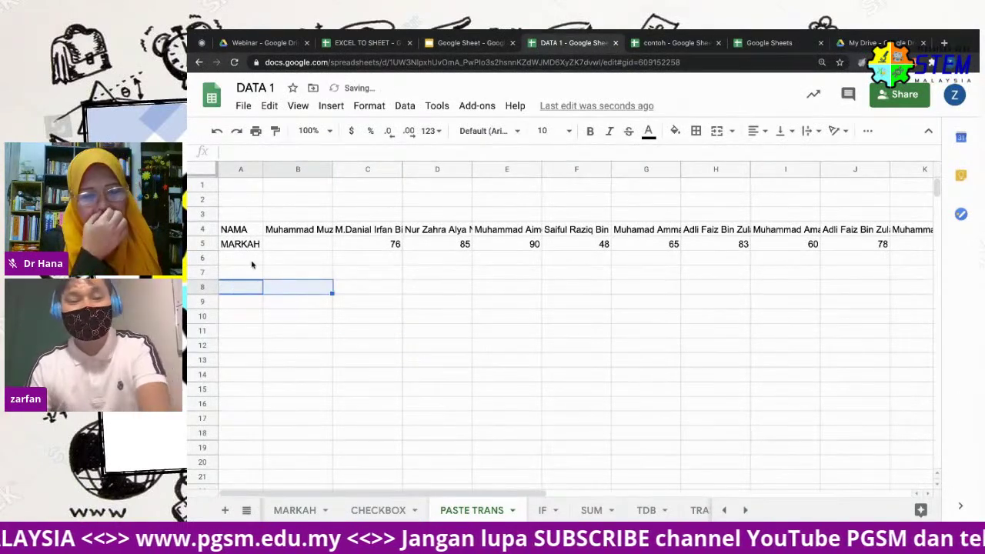
{"action": "left_click", "coordinate": [242, 234]}
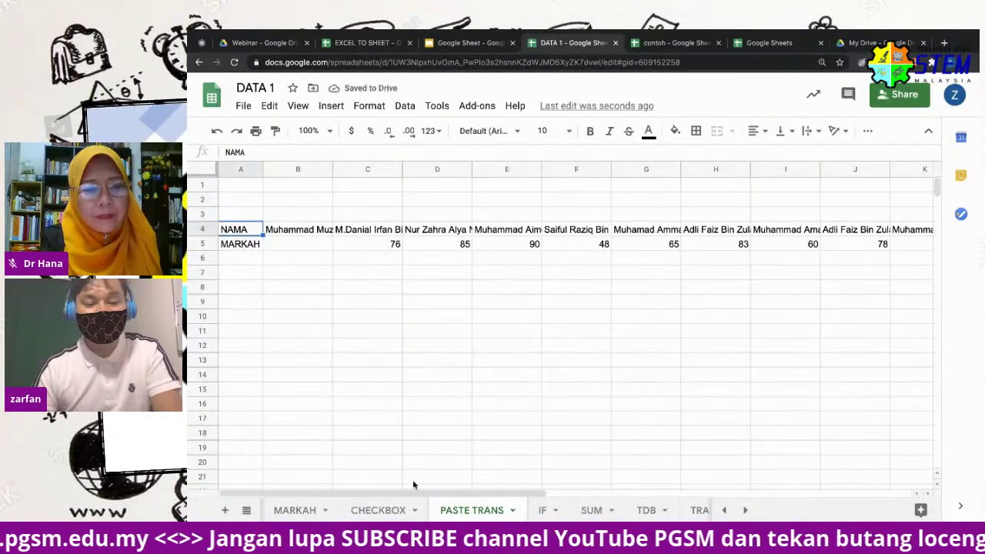
{"action": "mouse_move", "coordinate": [441, 493]}
{"action": "left_mouse_down"}
{"action": "mouse_move", "coordinate": [525, 510]}
{"action": "mouse_move", "coordinate": [770, 514]}
{"action": "left_mouse_up"}
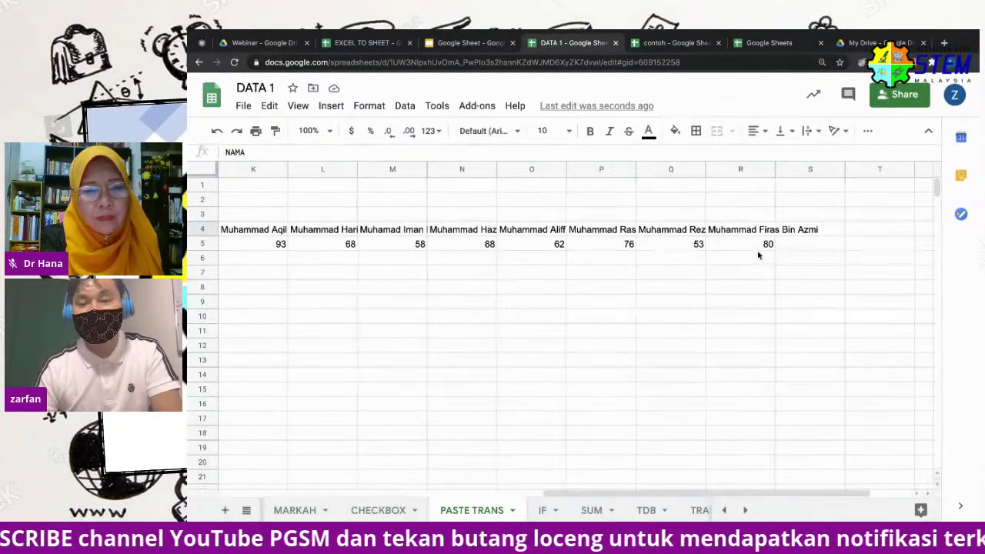
Copy the A4:R5 names and marks and paste them transposed starting at B8
{"action": "left_click", "coordinate": [759, 245], "text": "shift"}
{"action": "right_click", "coordinate": [662, 235]}
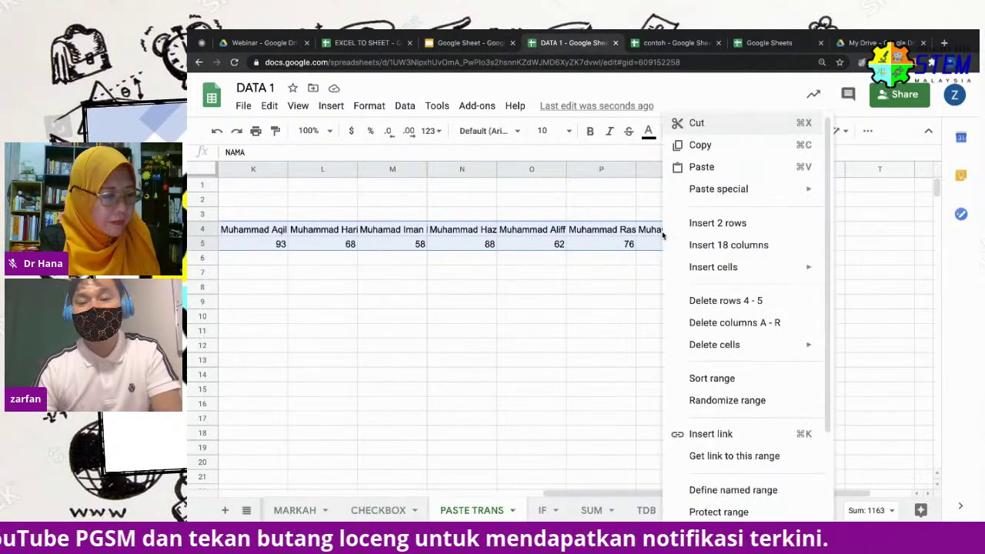
{"action": "right_click", "coordinate": [604, 229]}
{"action": "left_click", "coordinate": [639, 145]}
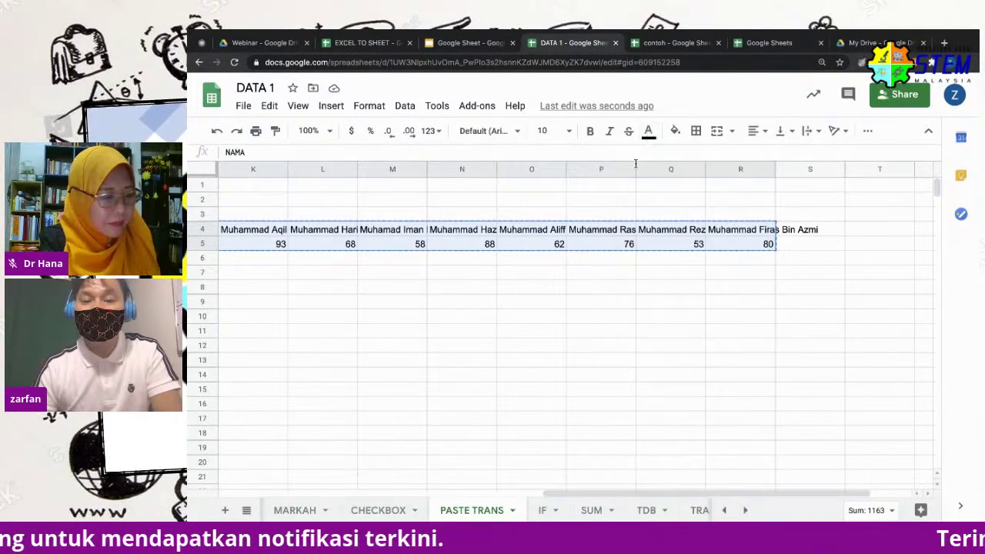
{"action": "left_click_drag", "start_coordinate": [633, 495], "coordinate": [231, 454]}
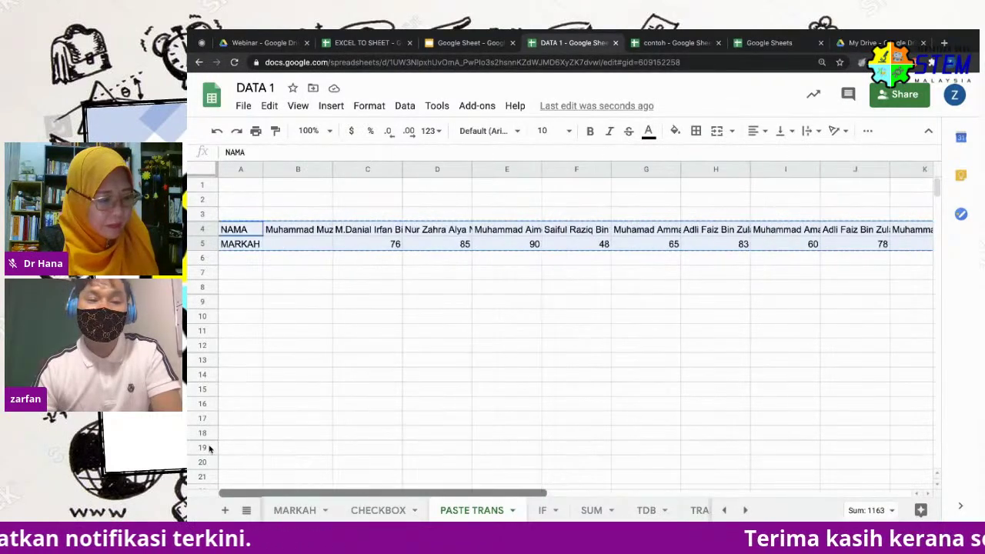
{"action": "left_click", "coordinate": [278, 291]}
{"action": "right_click", "coordinate": [278, 291]}
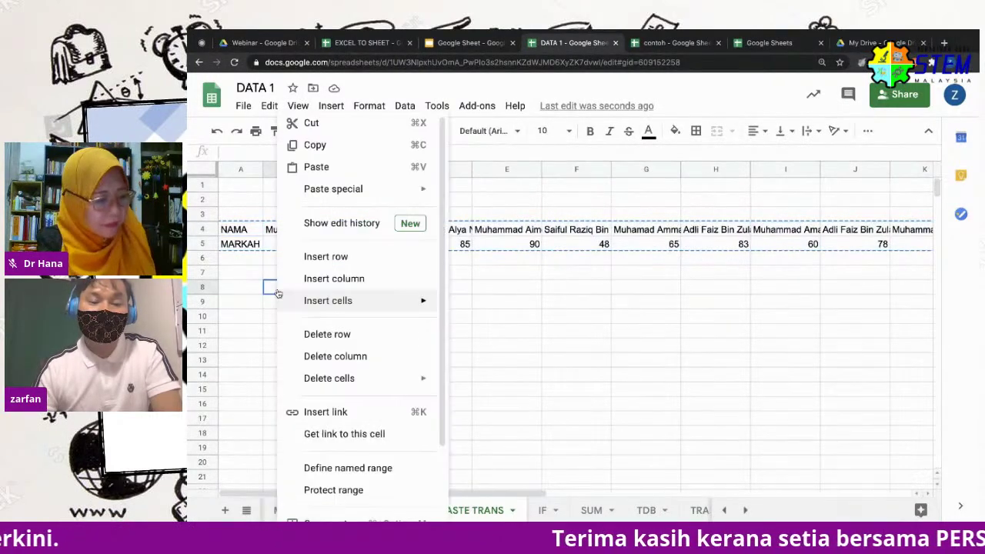
{"action": "mouse_move", "coordinate": [417, 193]}
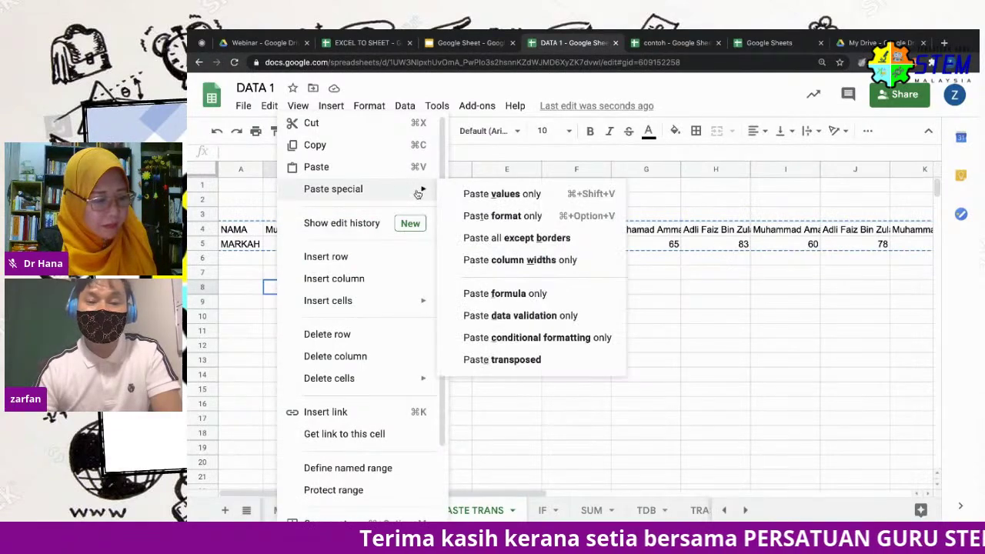
{"action": "left_click", "coordinate": [518, 361]}
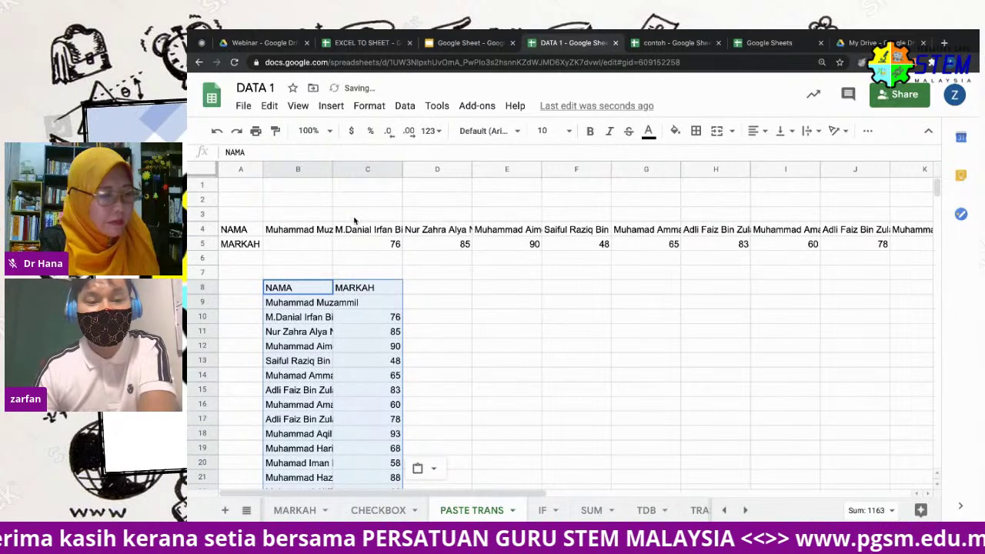
{"action": "scroll", "coordinate": [454, 357], "scroll_direction": "down", "scroll_amount": 1}
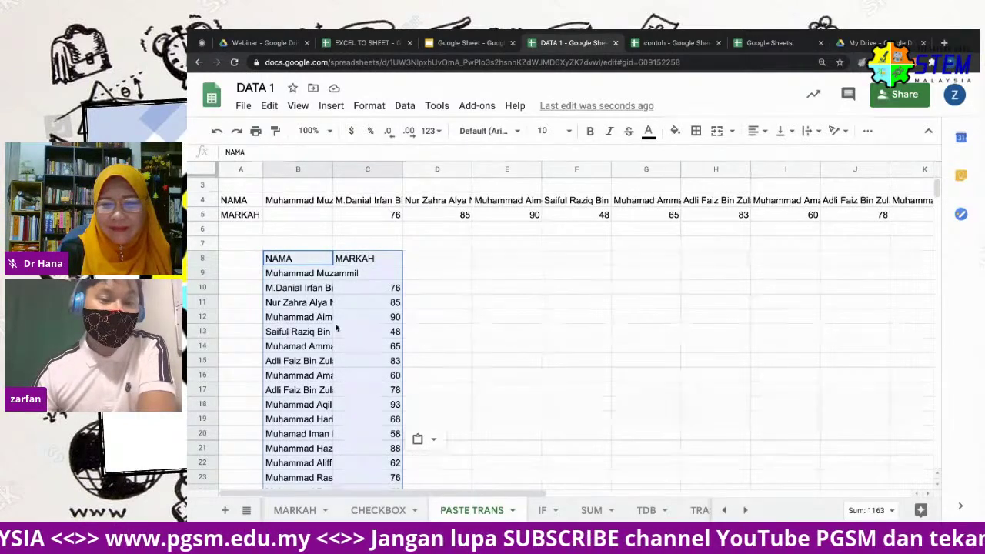
{"action": "right_click", "coordinate": [357, 302]}
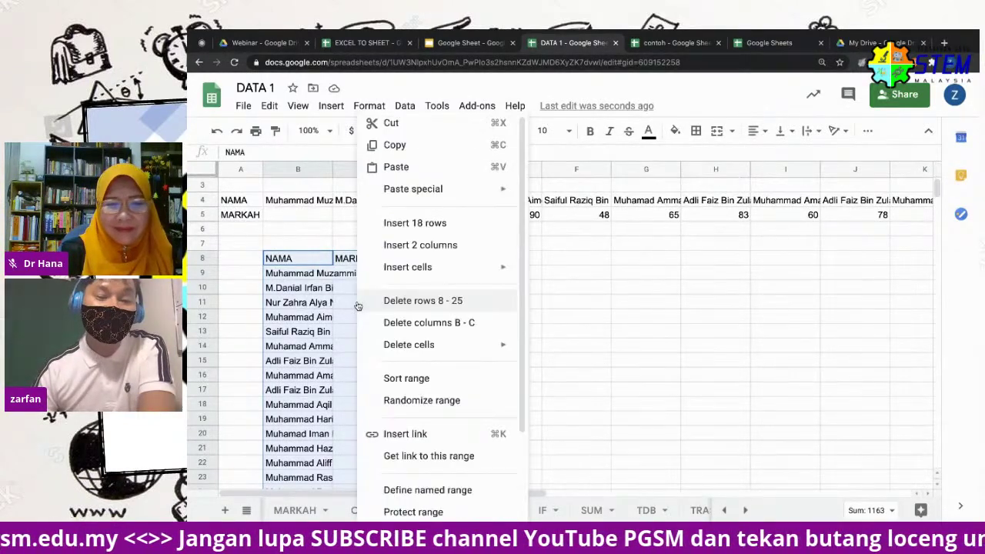
Paste the B8:C23 list transposed back at E9 as a trial, then delete it
{"action": "mouse_move", "coordinate": [433, 187]}
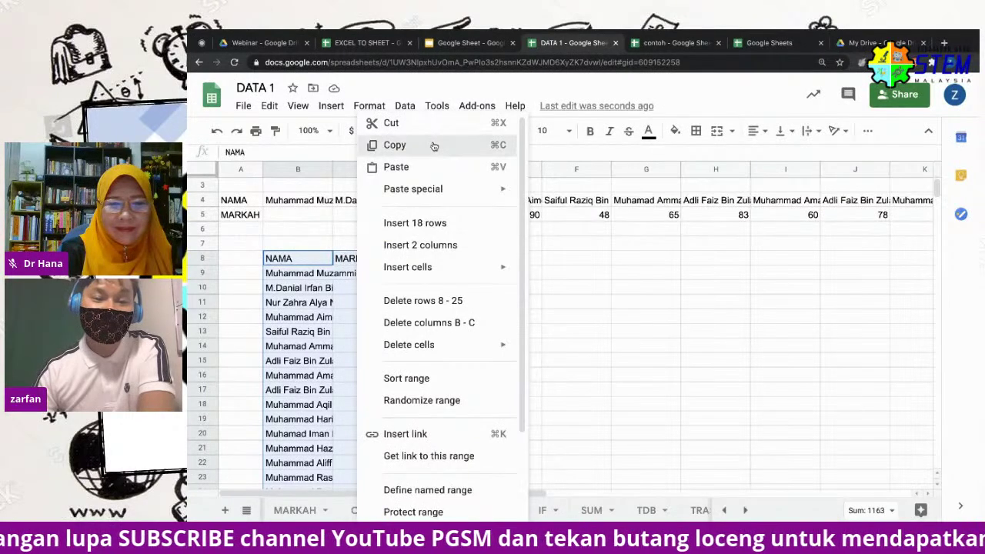
{"action": "left_click", "coordinate": [434, 145]}
{"action": "left_click", "coordinate": [500, 274]}
{"action": "right_click", "coordinate": [501, 277]}
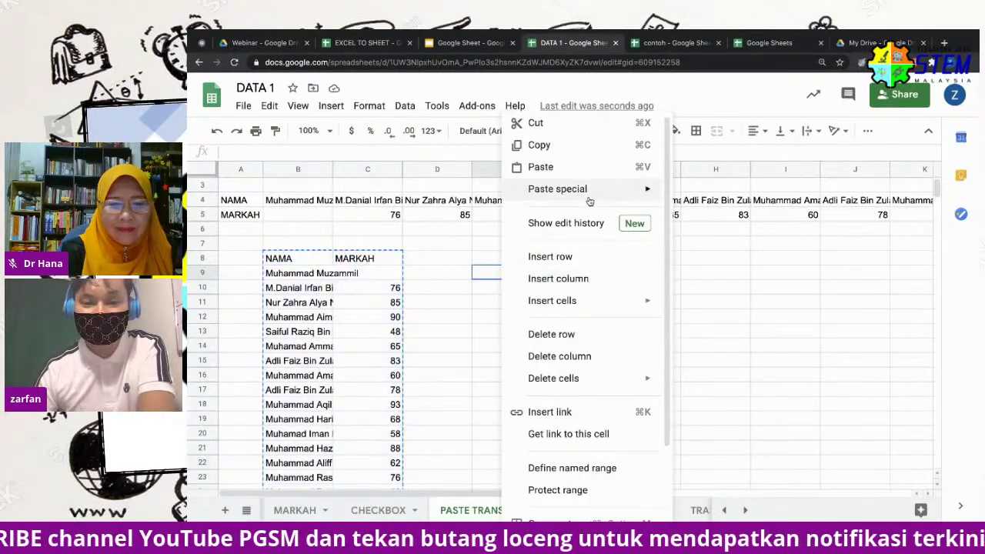
{"action": "mouse_move", "coordinate": [588, 192]}
{"action": "left_click", "coordinate": [763, 367]}
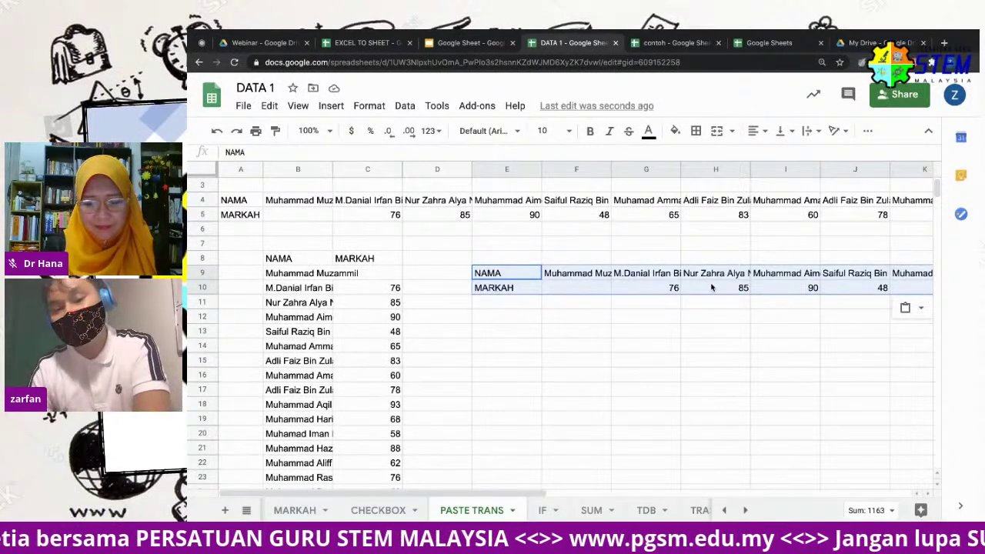
{"action": "key", "text": "Delete"}
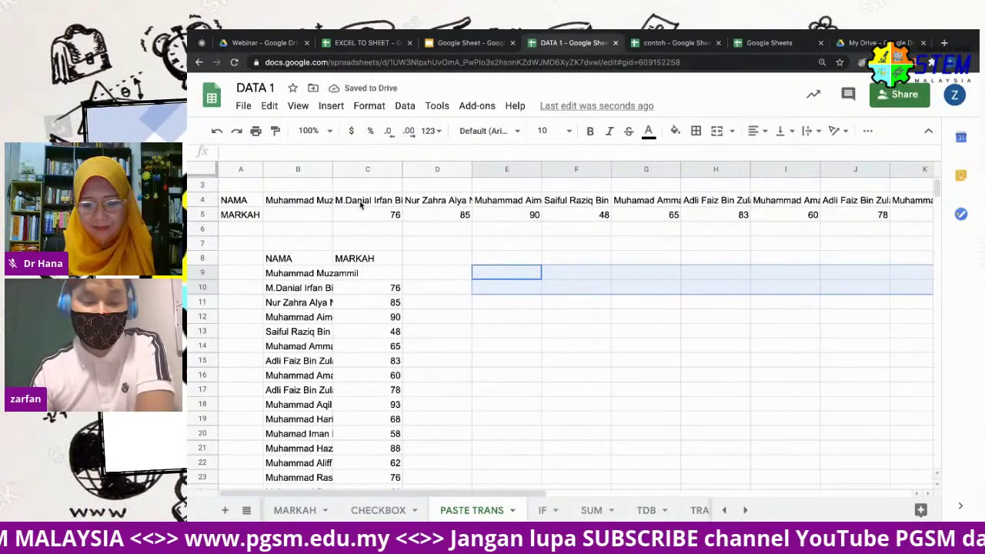
Glance at the class objectives slides, then return to DATA 1's CHECKBOX sheet
{"action": "left_click", "coordinate": [468, 49]}
{"action": "left_click", "coordinate": [563, 44]}
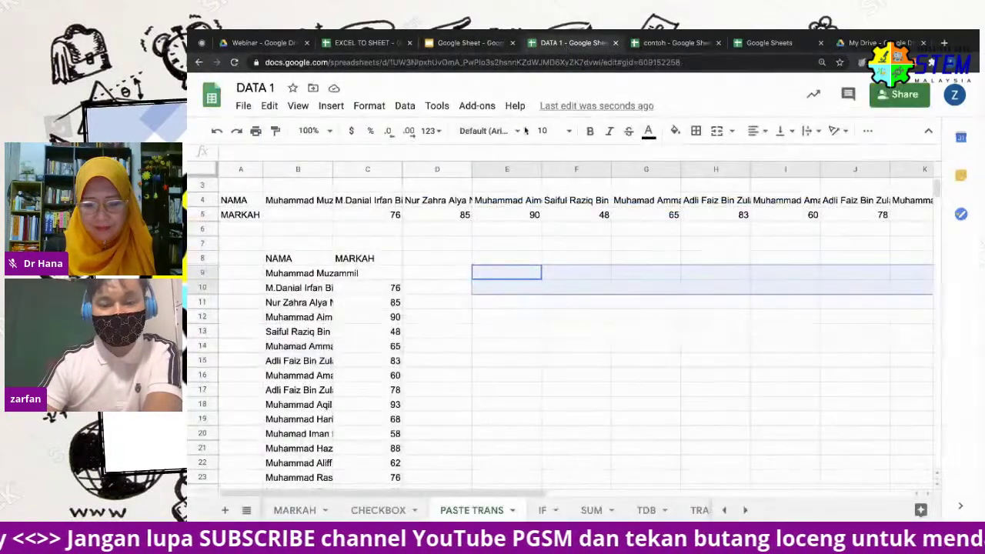
{"action": "left_click", "coordinate": [369, 509]}
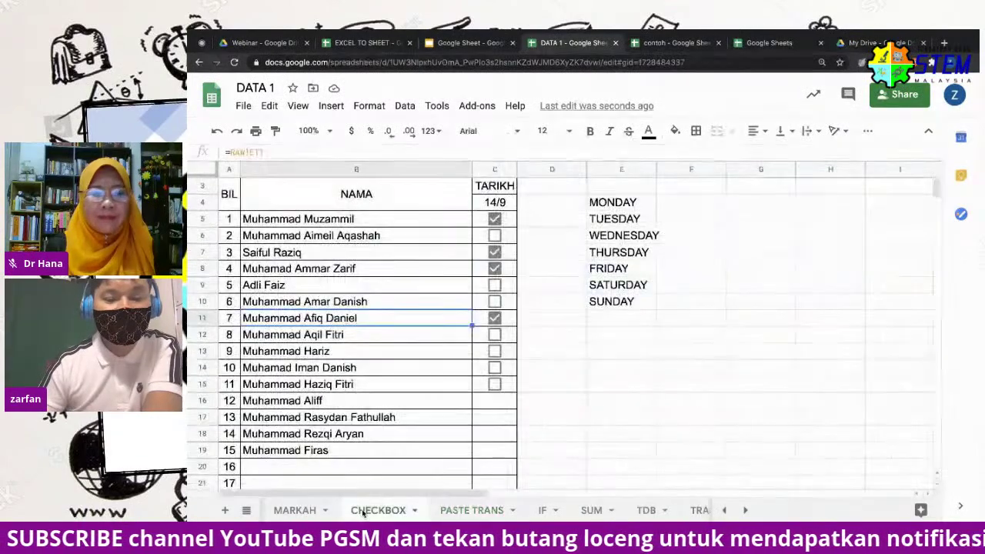
Show the MARKAH sheet and inspect the grade formula in D17, then select D20
{"action": "left_click", "coordinate": [296, 510]}
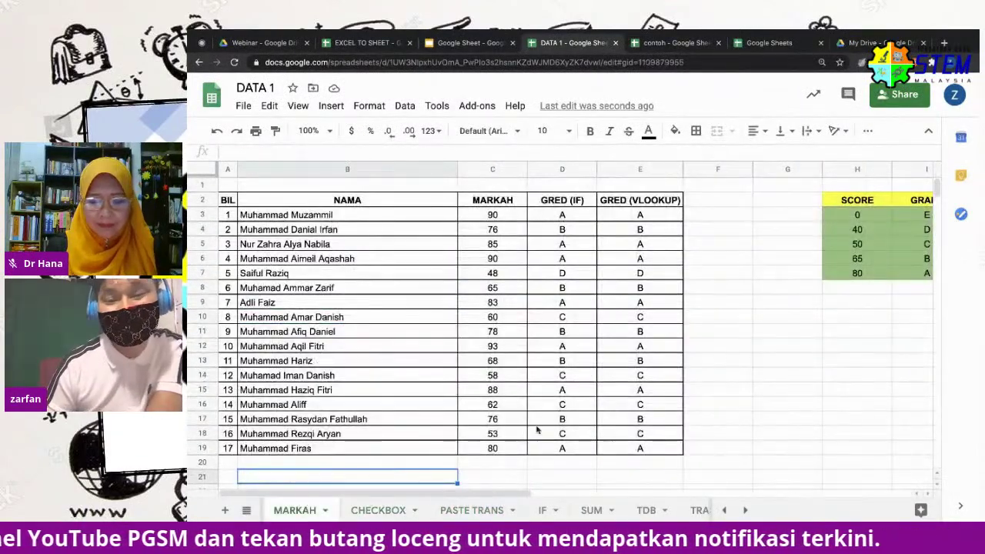
{"action": "left_click", "coordinate": [562, 418]}
{"action": "left_click", "coordinate": [591, 465]}
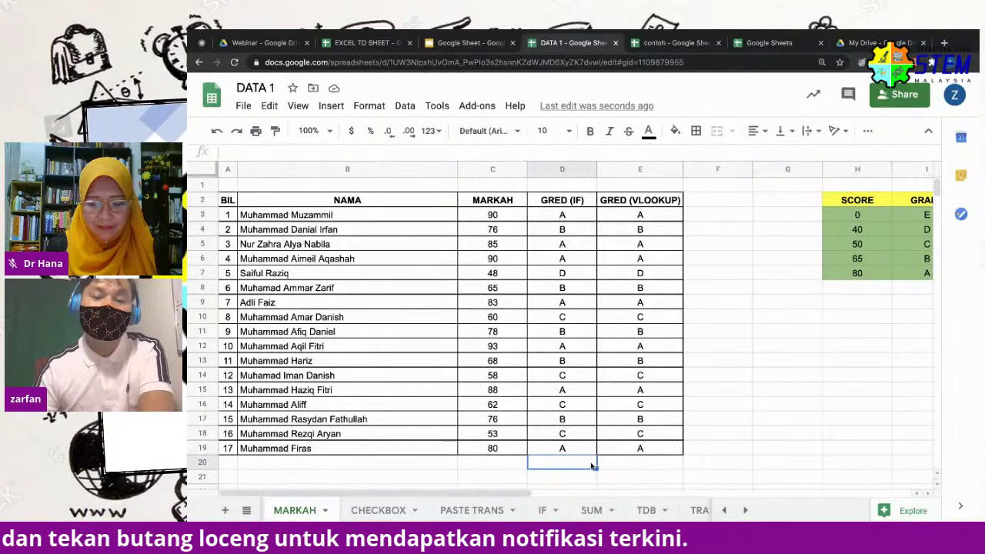
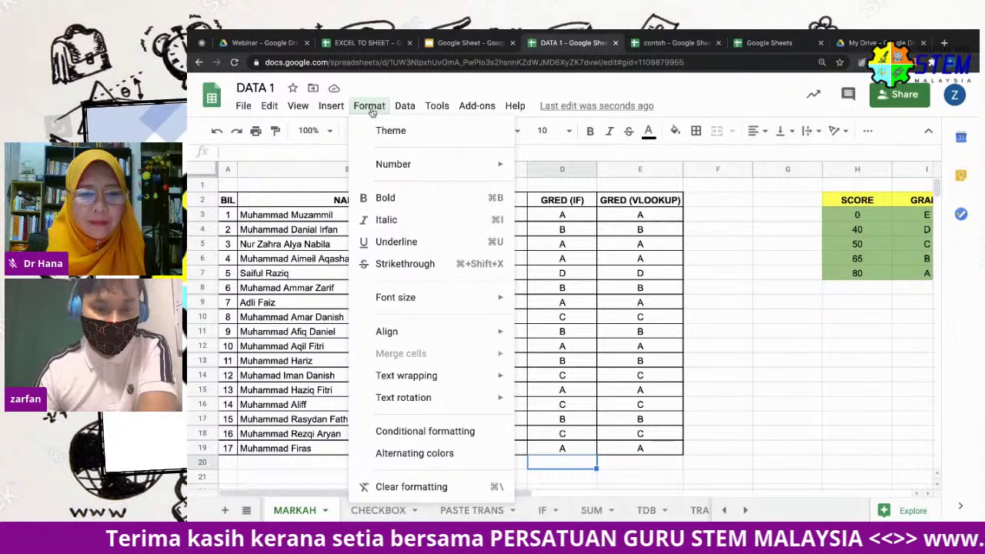
Start a conditional formatting rule and set its range to C3:C19
{"action": "left_click", "coordinate": [439, 431]}
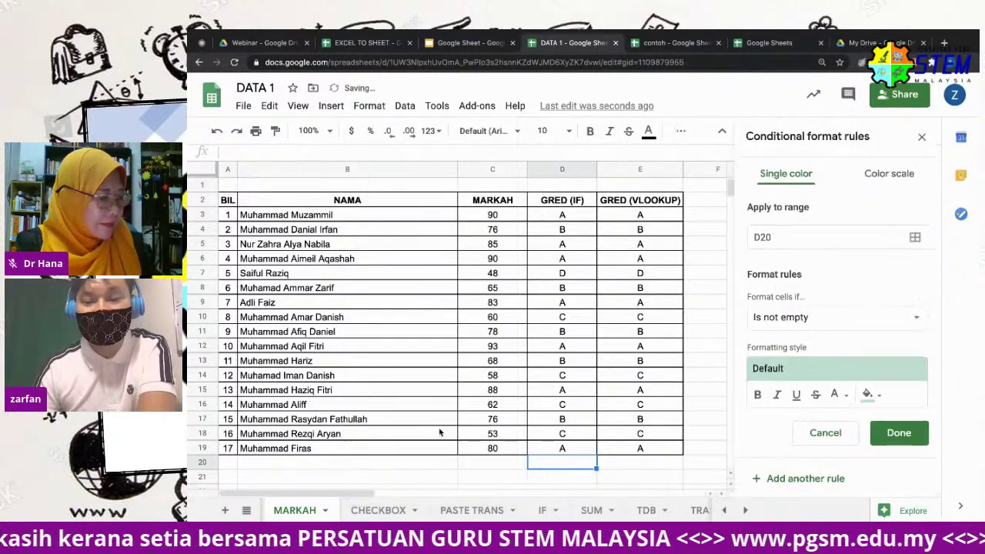
{"action": "left_click", "coordinate": [916, 238]}
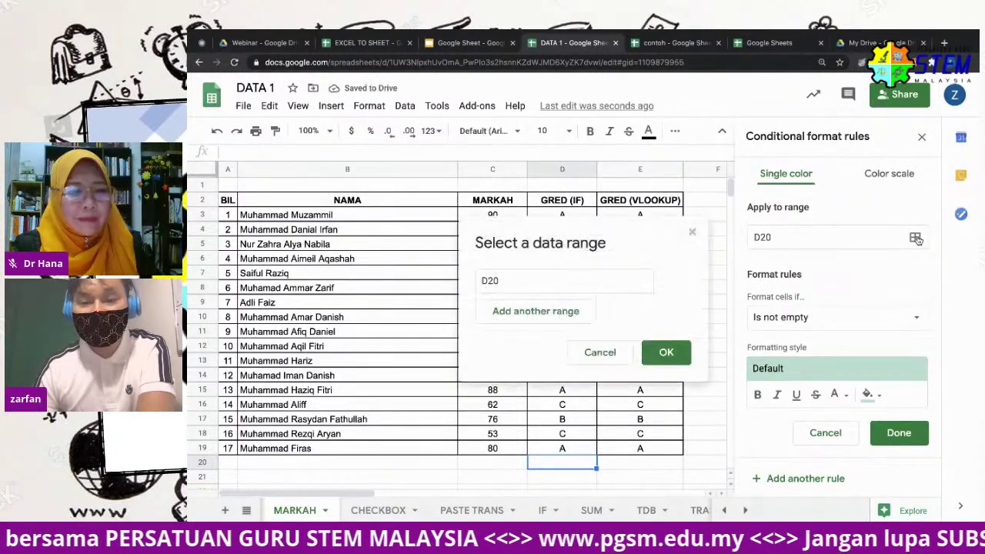
{"action": "left_click_drag", "start_coordinate": [629, 239], "coordinate": [901, 172]}
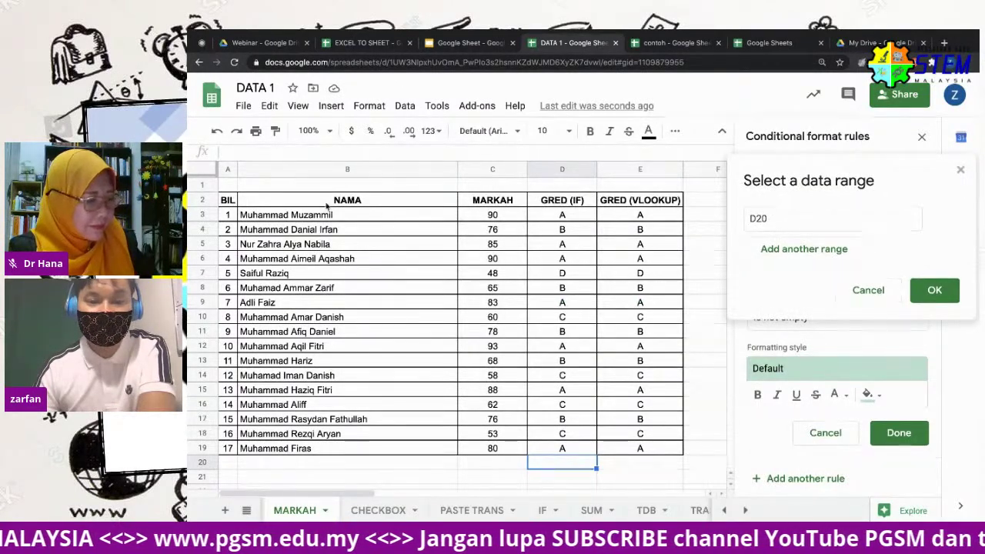
{"action": "left_click", "coordinate": [485, 217]}
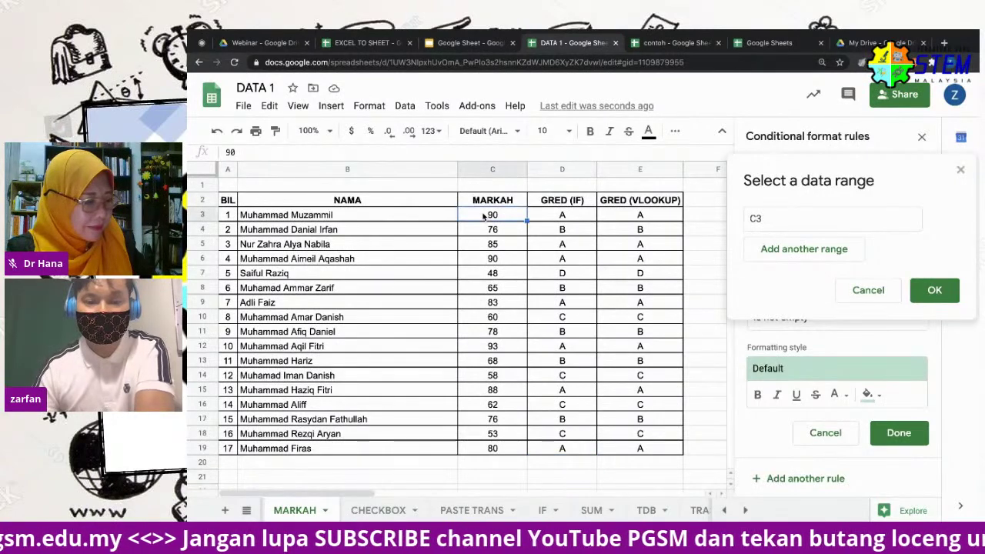
{"action": "left_click", "coordinate": [519, 446], "text": "shift"}
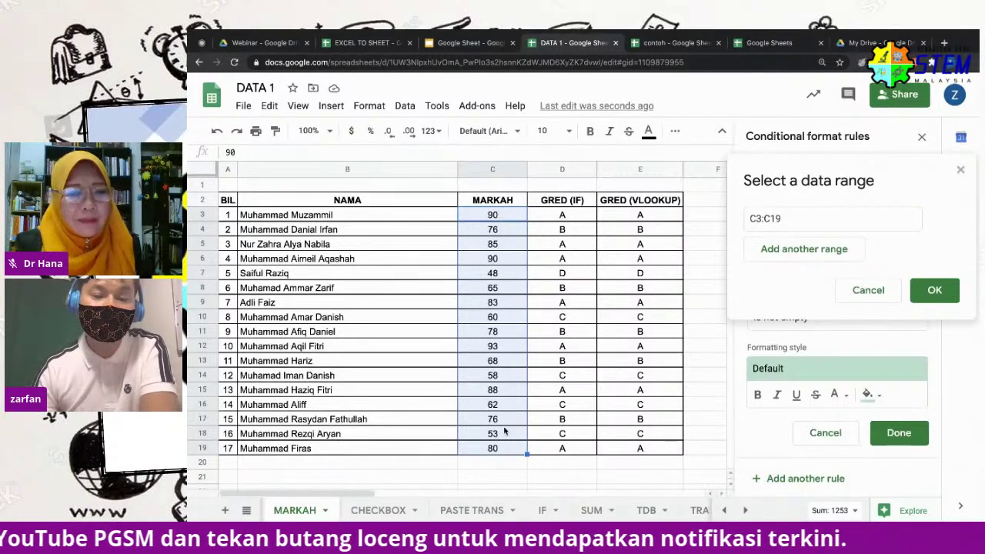
{"action": "left_click", "coordinate": [928, 293]}
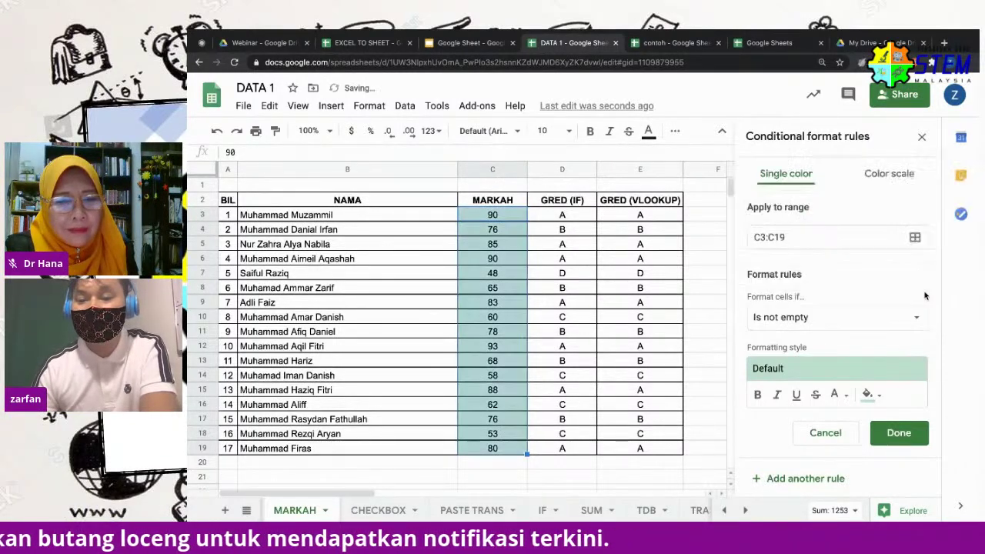
Choose the 'Less than' condition and begin entering the comparison value
{"action": "left_click", "coordinate": [811, 323]}
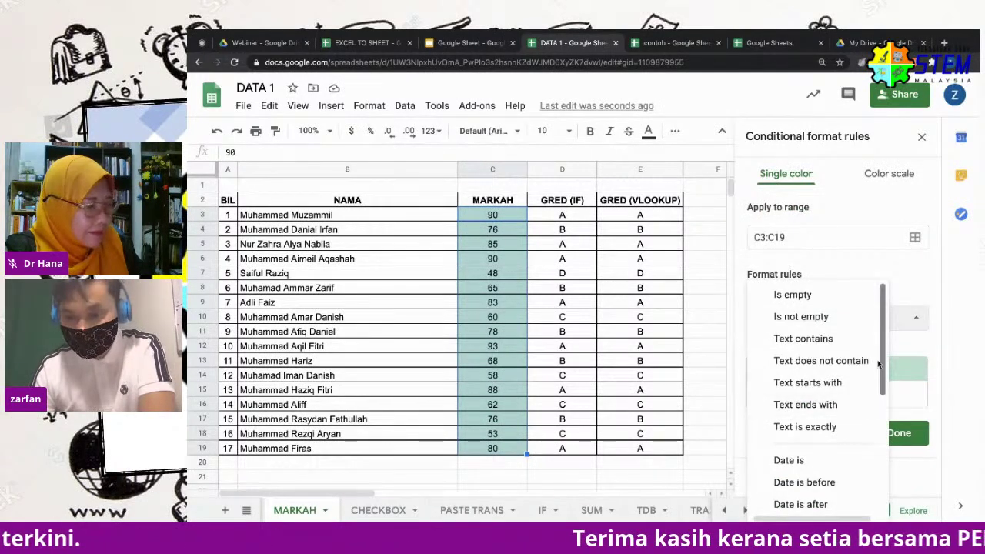
{"action": "left_click_drag", "start_coordinate": [883, 367], "coordinate": [883, 391]}
{"action": "scroll", "coordinate": [883, 390], "scroll_direction": "down", "scroll_amount": 3}
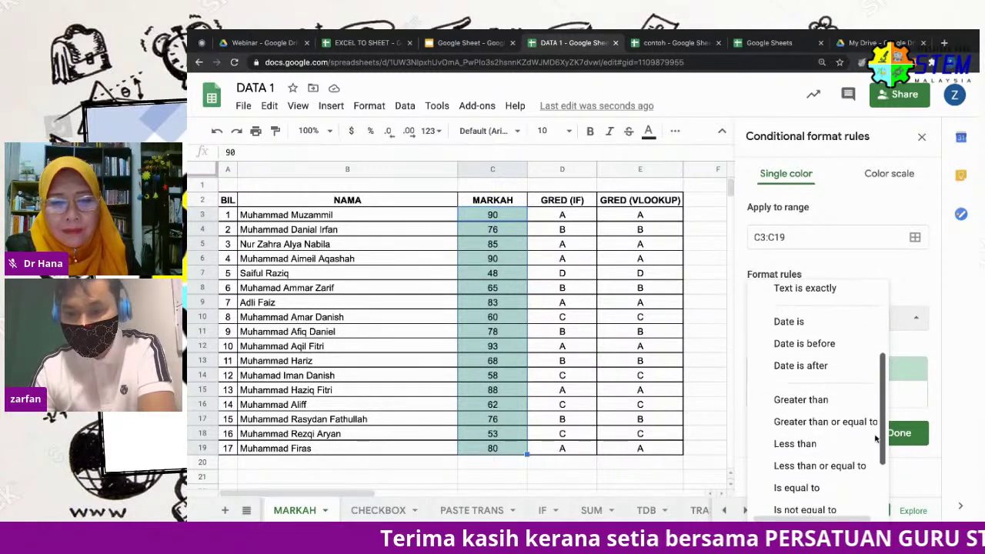
{"action": "left_click", "coordinate": [811, 442]}
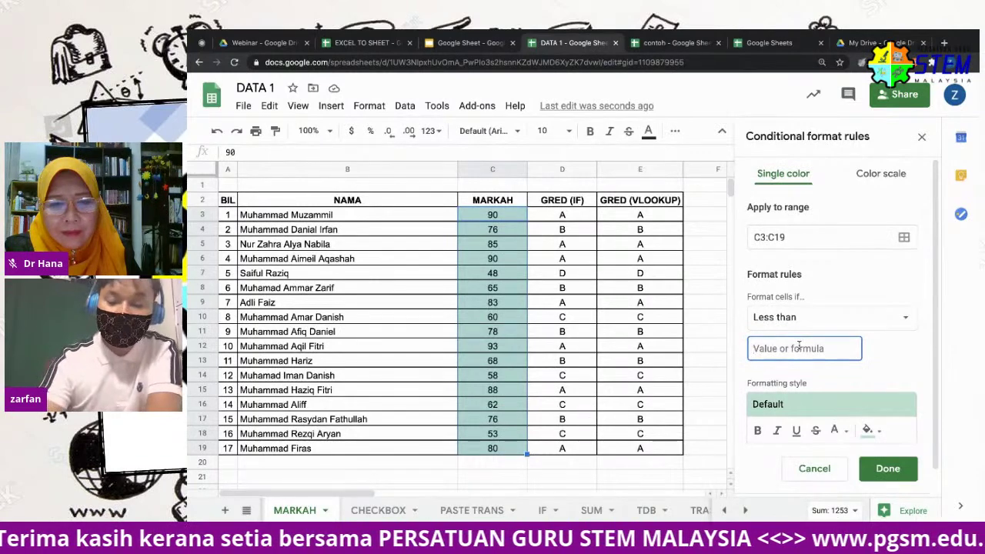
{"action": "left_click", "coordinate": [799, 347]}
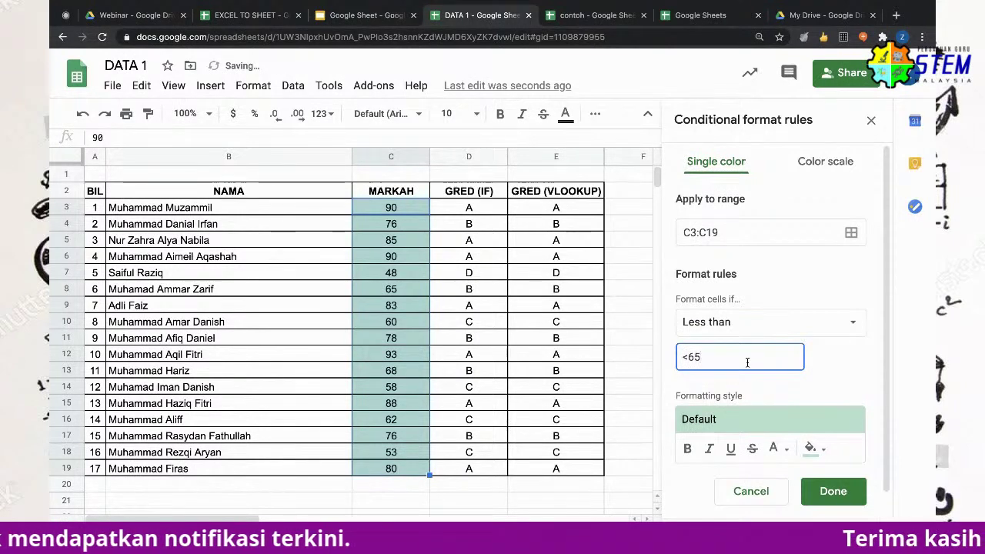
{"action": "type", "text": "<65"}
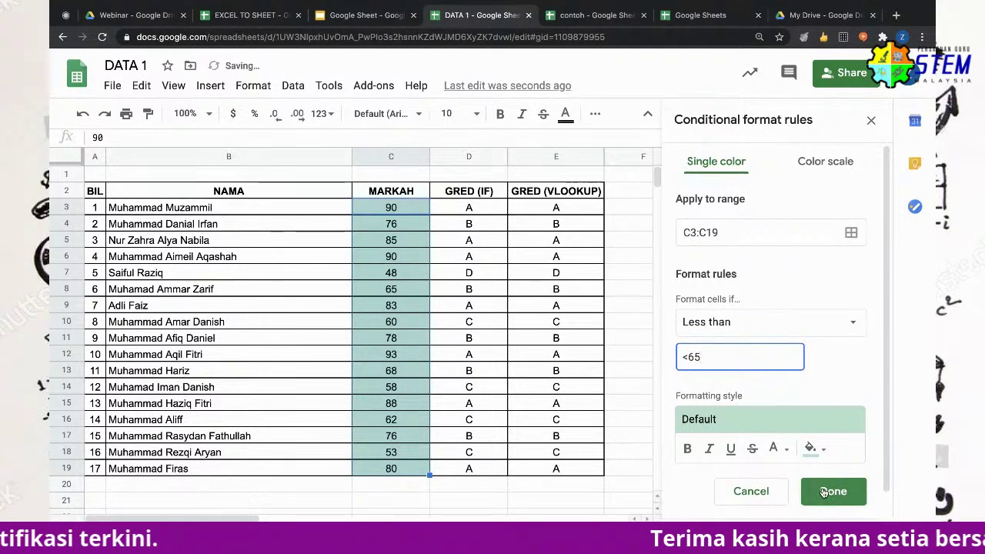
Give the rule a red fill, change it to white, and save the rule
{"action": "left_click", "coordinate": [813, 451]}
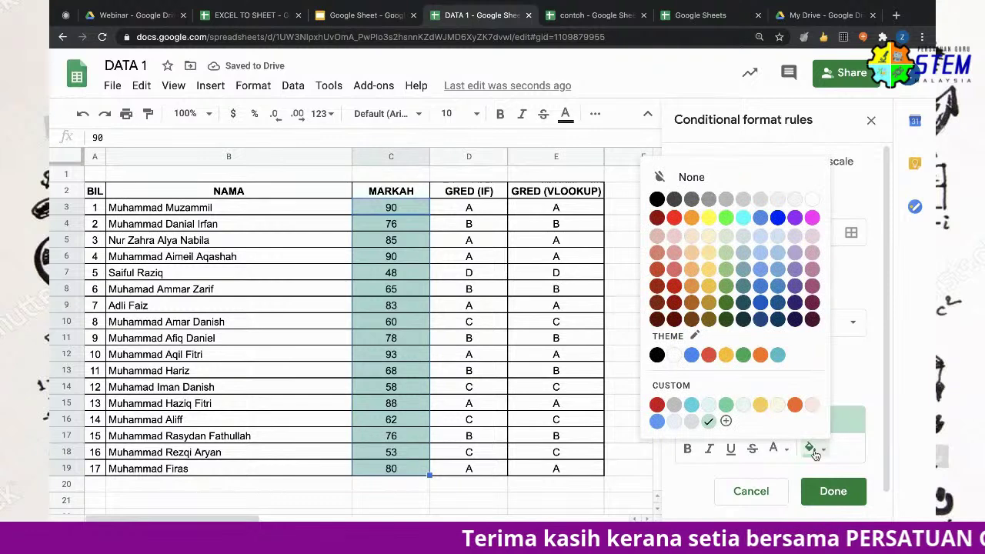
{"action": "left_click", "coordinate": [673, 217]}
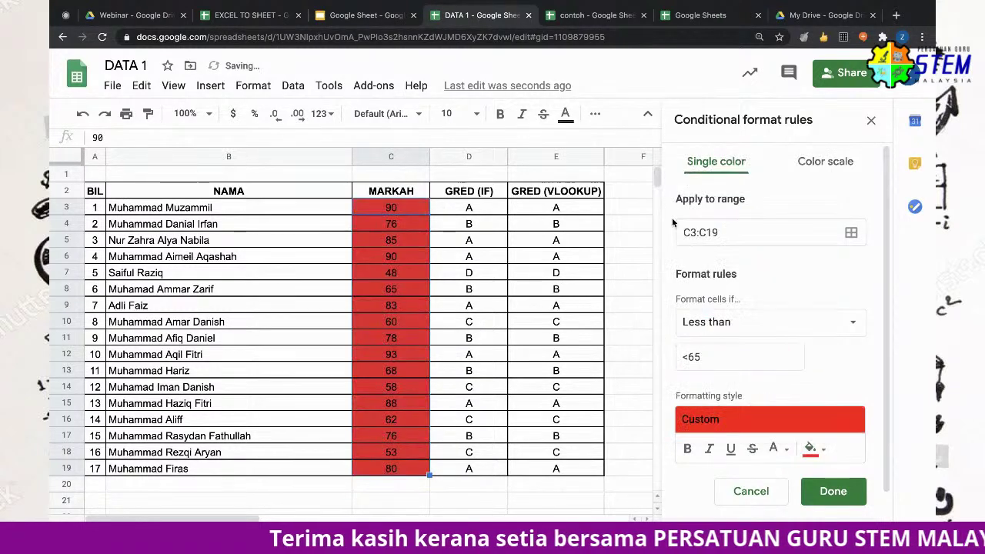
{"action": "left_click", "coordinate": [814, 451]}
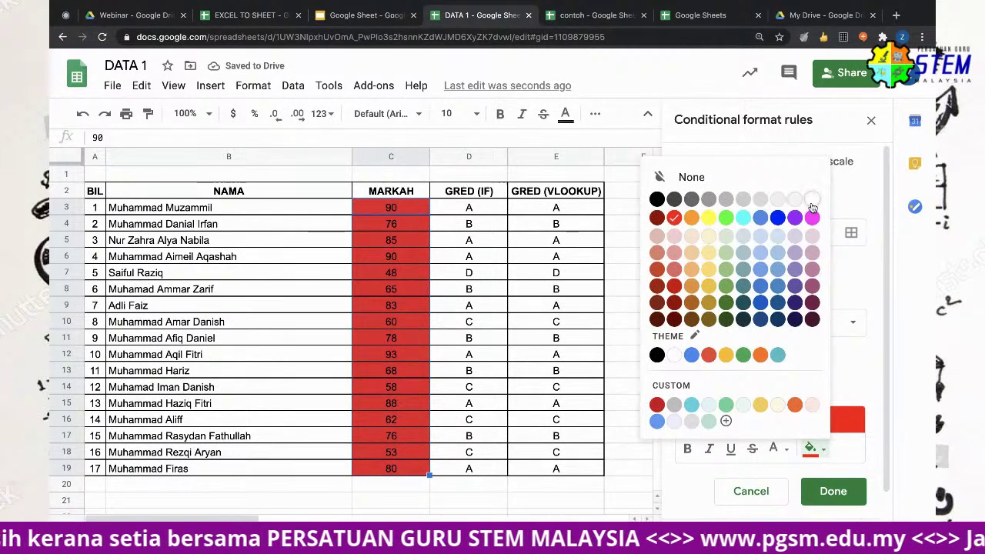
{"action": "left_click", "coordinate": [812, 202]}
{"action": "left_click", "coordinate": [828, 488]}
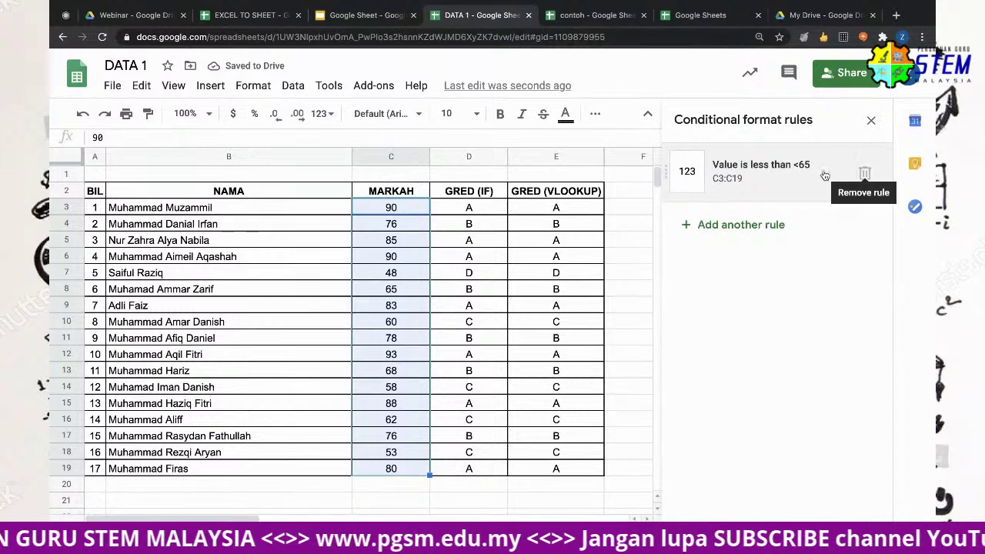
Reopen the rule, try Color scale, revert to Single color, and close the rules panel
{"action": "left_click", "coordinate": [787, 170]}
{"action": "left_click", "coordinate": [782, 171]}
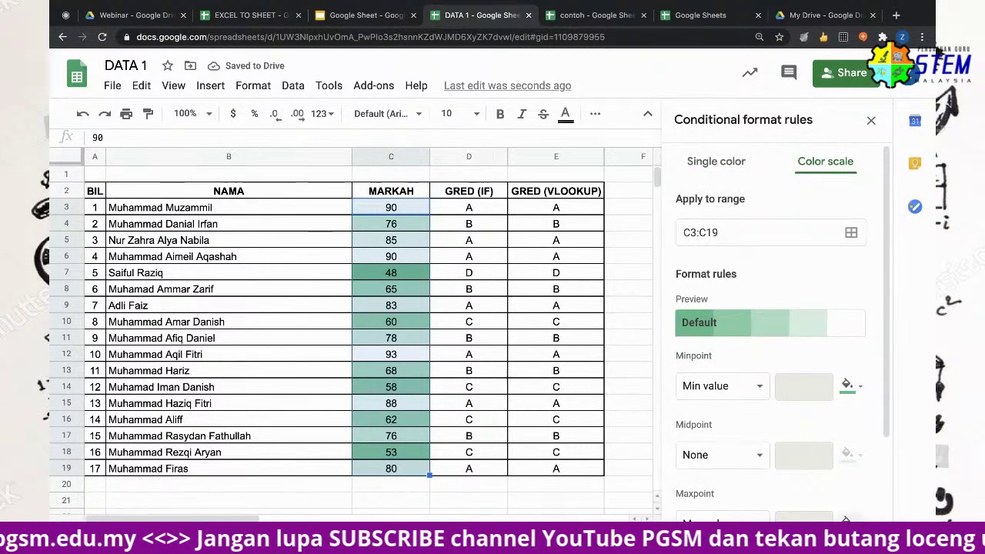
{"action": "left_click", "coordinate": [716, 161]}
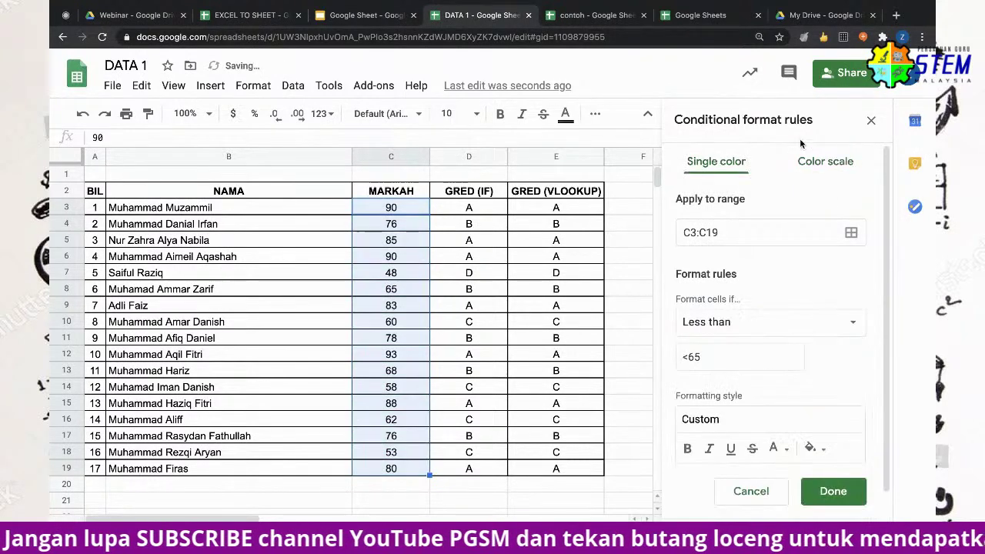
{"action": "scroll", "coordinate": [818, 377], "scroll_direction": "down", "scroll_amount": 2}
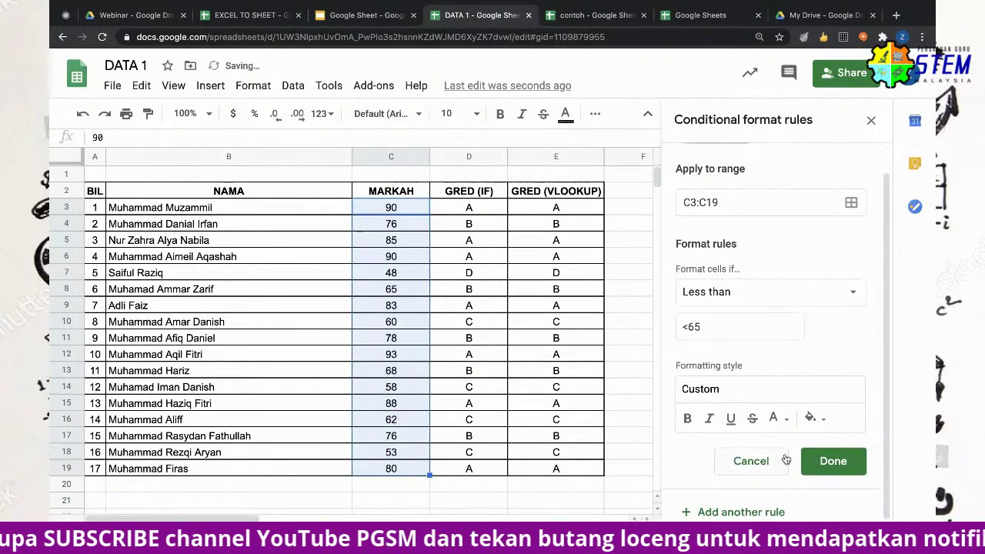
{"action": "left_click", "coordinate": [869, 123]}
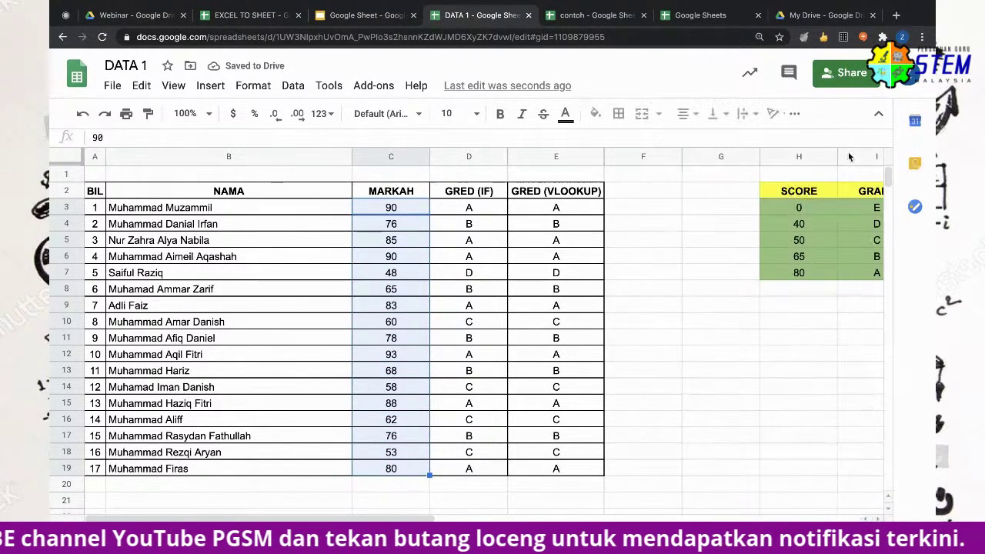
{"action": "left_click", "coordinate": [407, 240]}
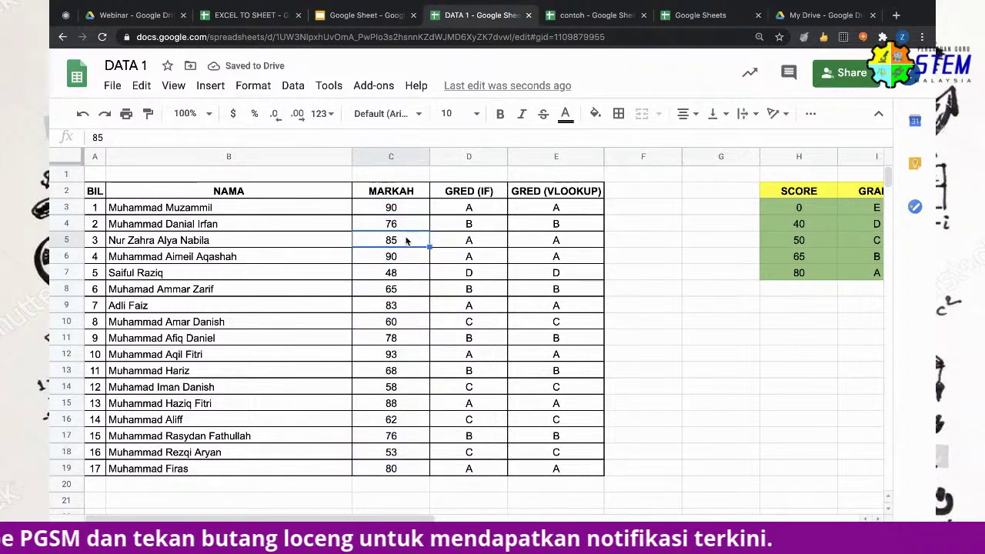
Start a new conditional formatting rule with range A3:E19
{"action": "left_click", "coordinate": [133, 208]}
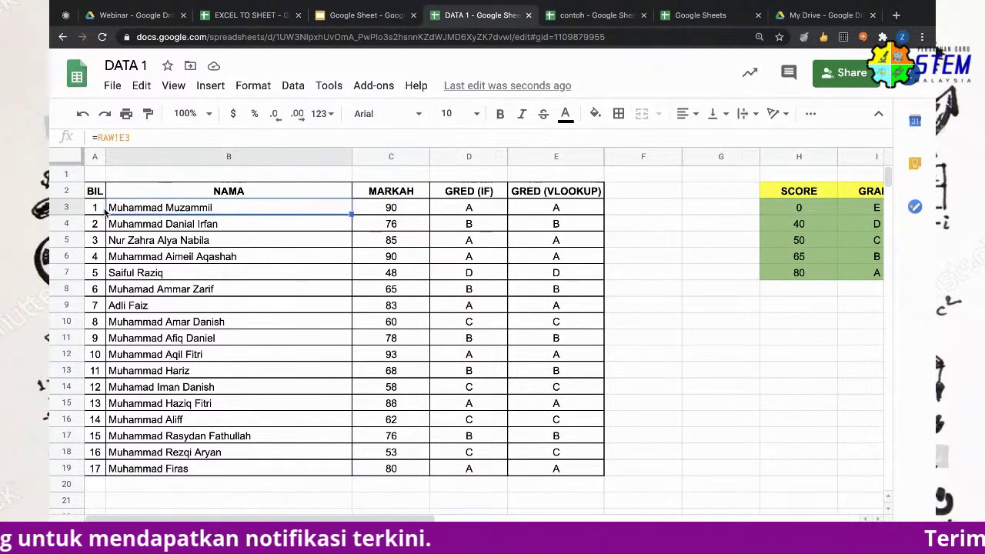
{"action": "left_click", "coordinate": [245, 90]}
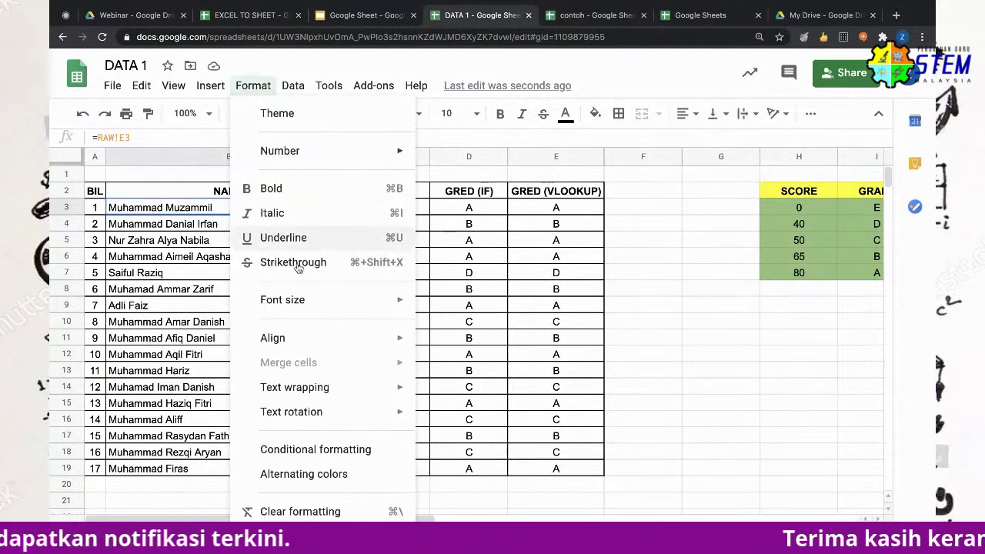
{"action": "left_click", "coordinate": [358, 450]}
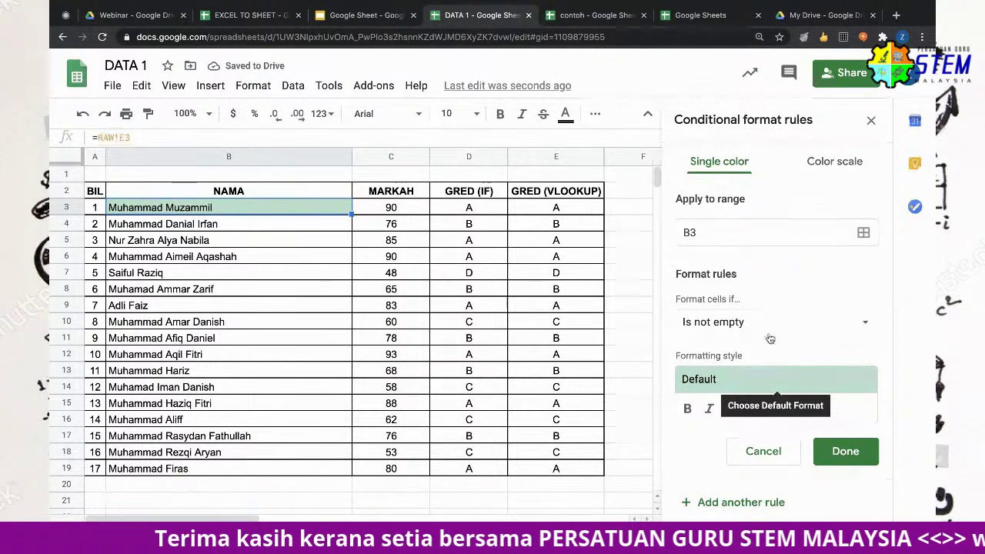
{"action": "left_click", "coordinate": [862, 233]}
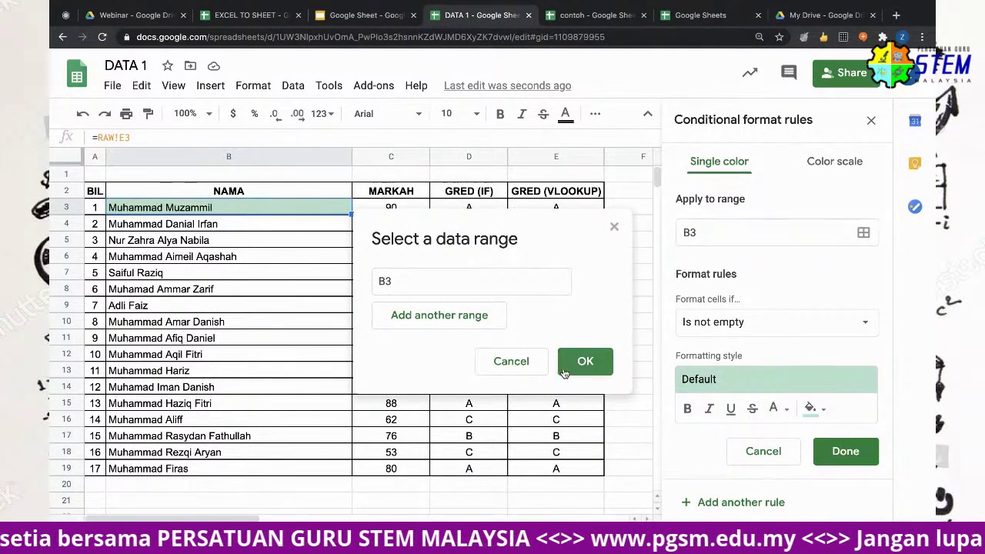
{"action": "left_click_drag", "start_coordinate": [537, 267], "coordinate": [771, 309]}
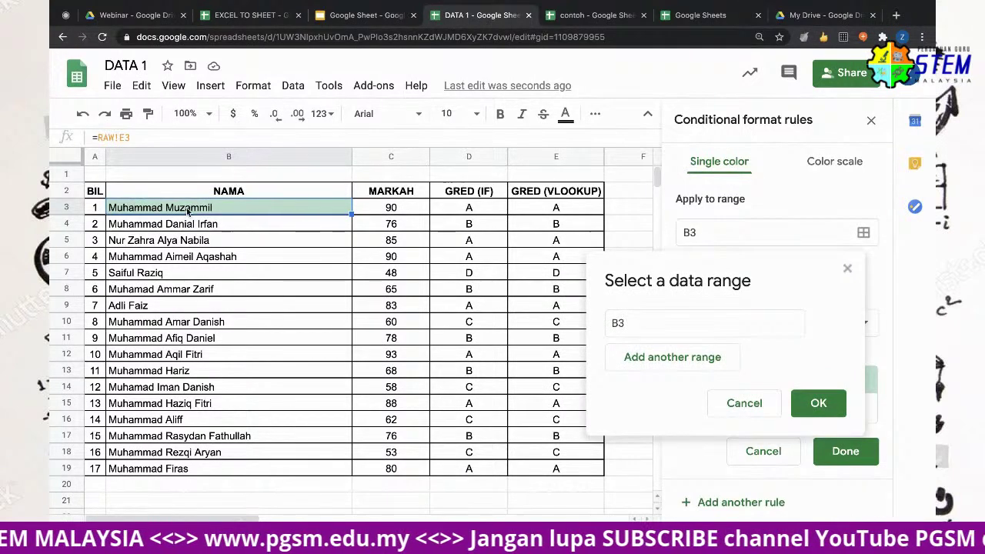
{"action": "left_click", "coordinate": [96, 210]}
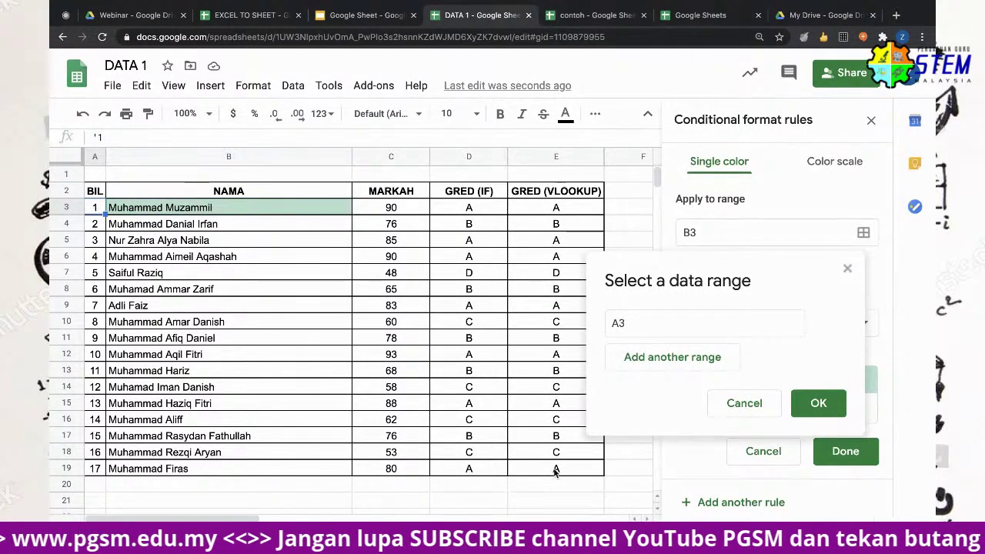
{"action": "left_click", "coordinate": [599, 464], "text": "shift"}
{"action": "left_click", "coordinate": [820, 403]}
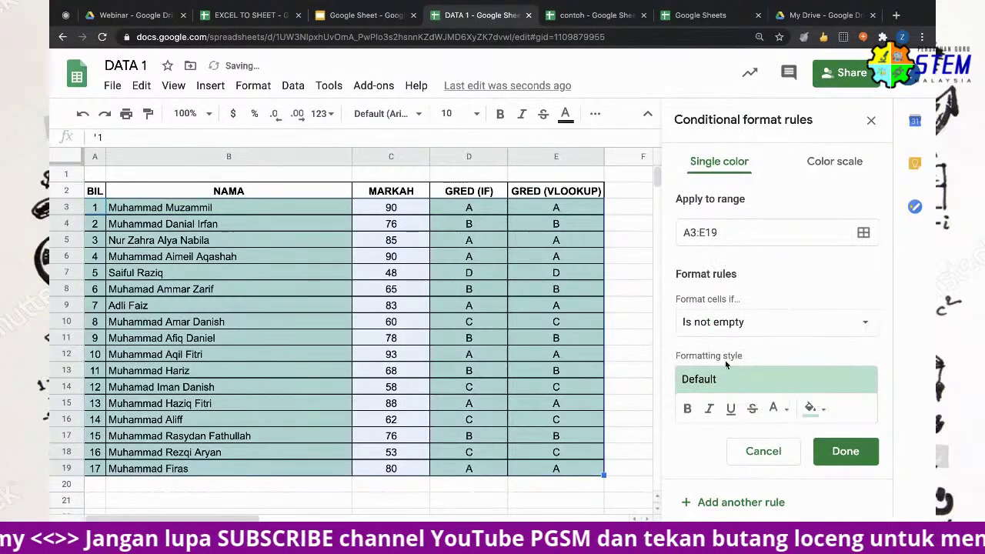
Set the condition to Less than 70, save it, and delete the old less-than-65 rule
{"action": "left_click", "coordinate": [752, 331]}
{"action": "scroll", "coordinate": [774, 451], "scroll_direction": "down", "scroll_amount": 2}
{"action": "scroll", "coordinate": [785, 462], "scroll_direction": "down", "scroll_amount": 2}
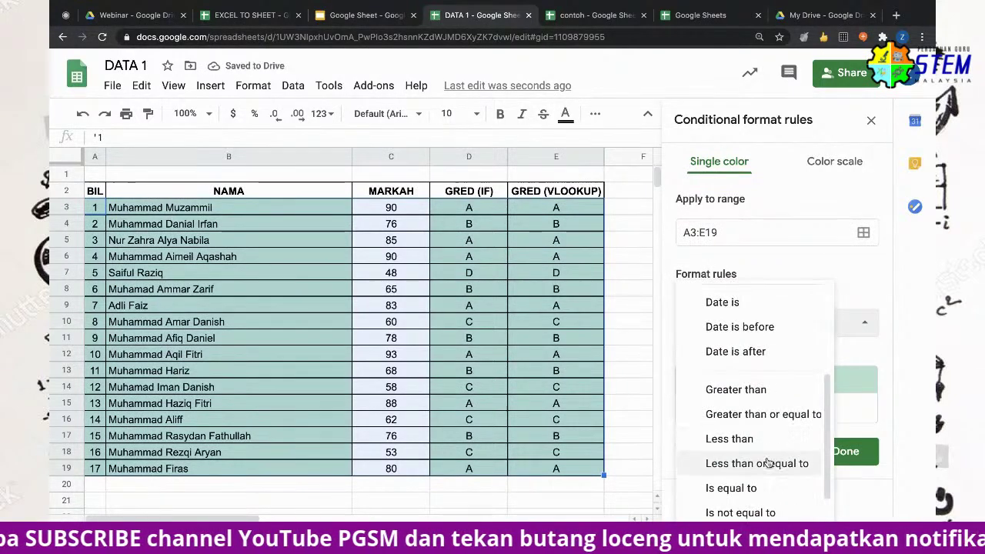
{"action": "left_click", "coordinate": [764, 438]}
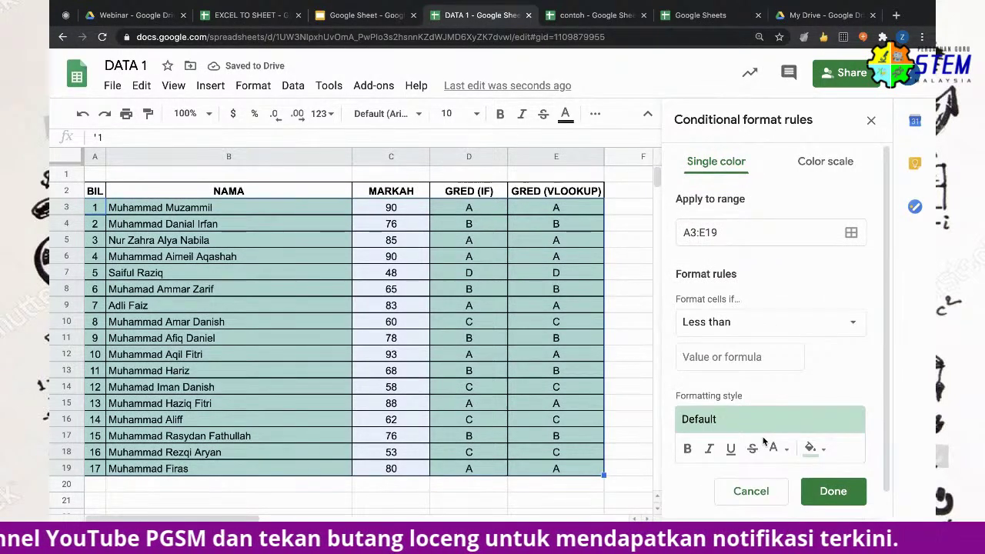
{"action": "left_click", "coordinate": [729, 357]}
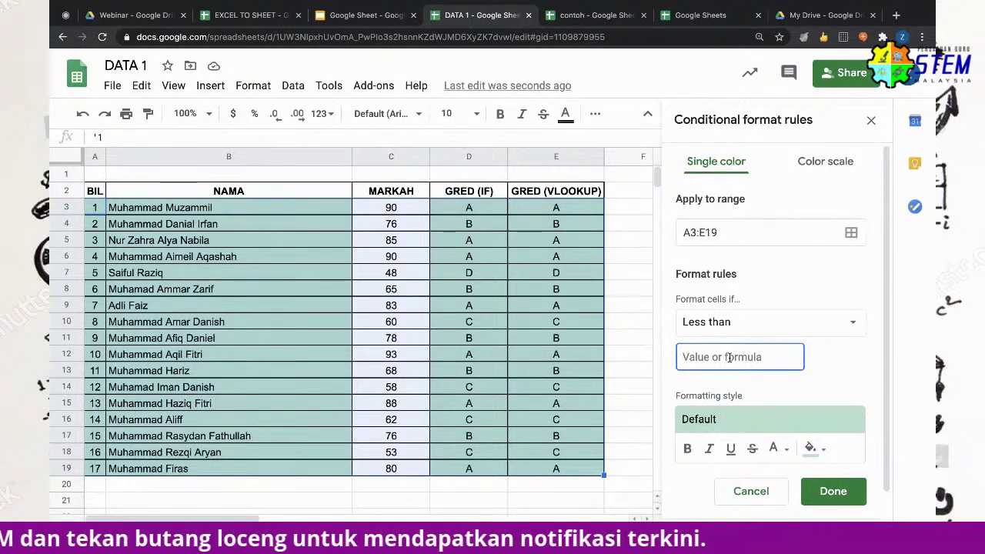
{"action": "type", "text": "70"}
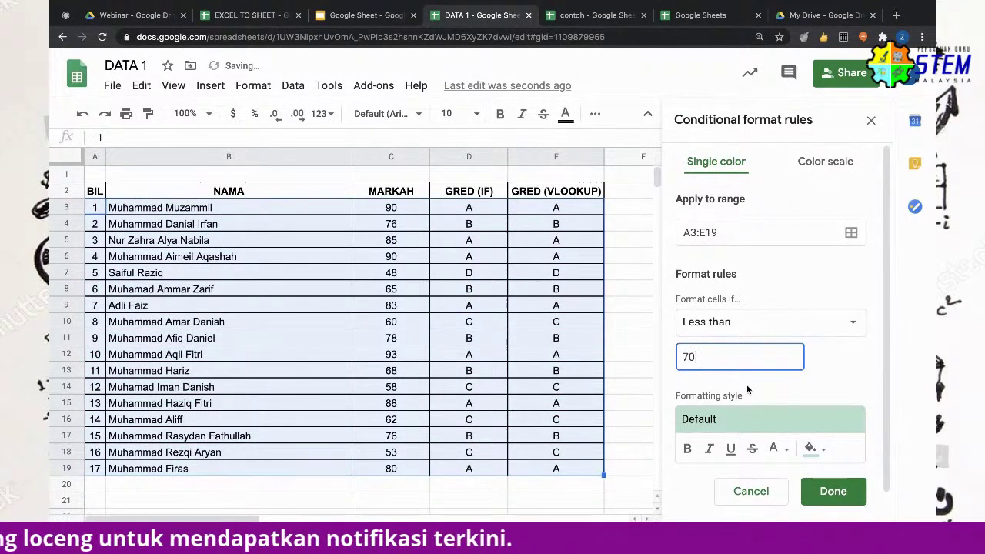
{"action": "left_click", "coordinate": [839, 492]}
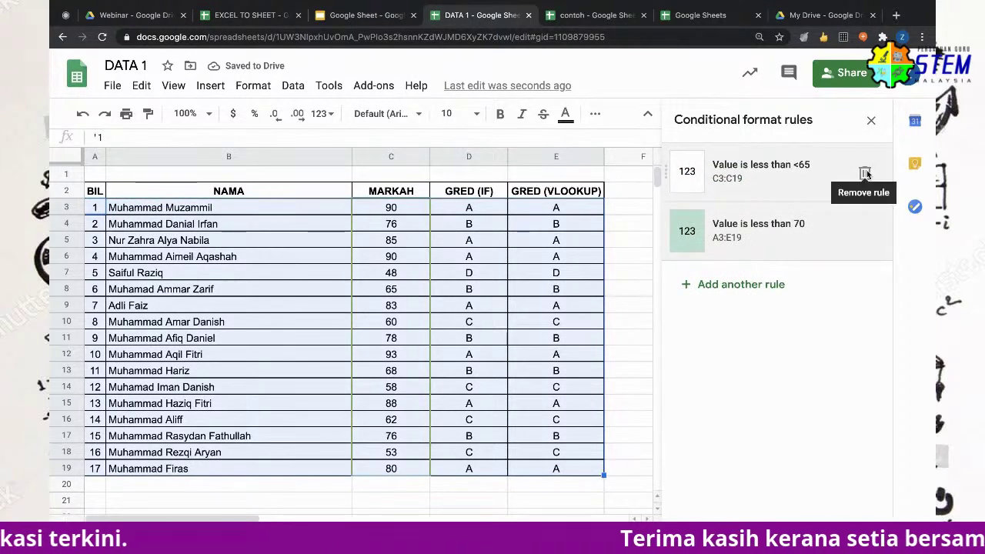
{"action": "left_click", "coordinate": [865, 173]}
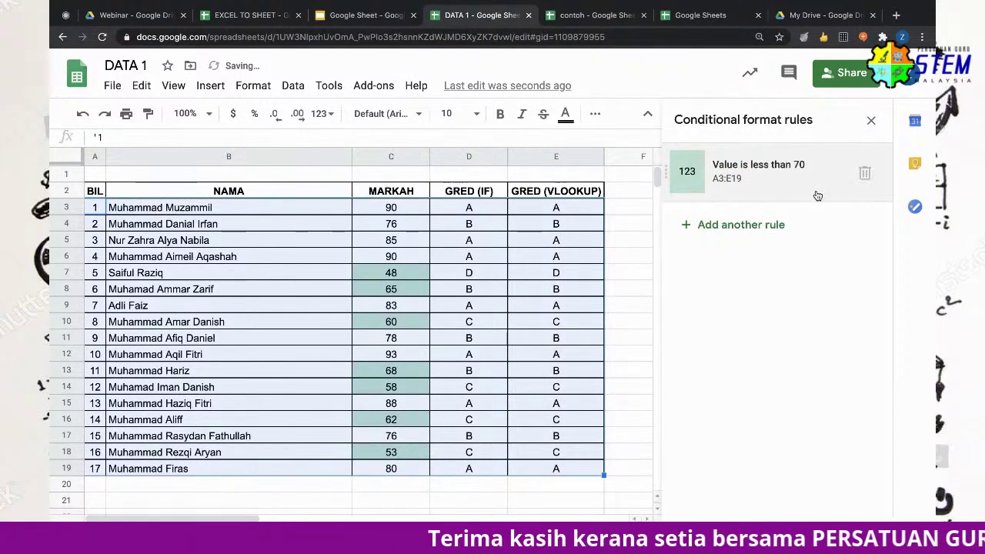
{"action": "left_click", "coordinate": [608, 238]}
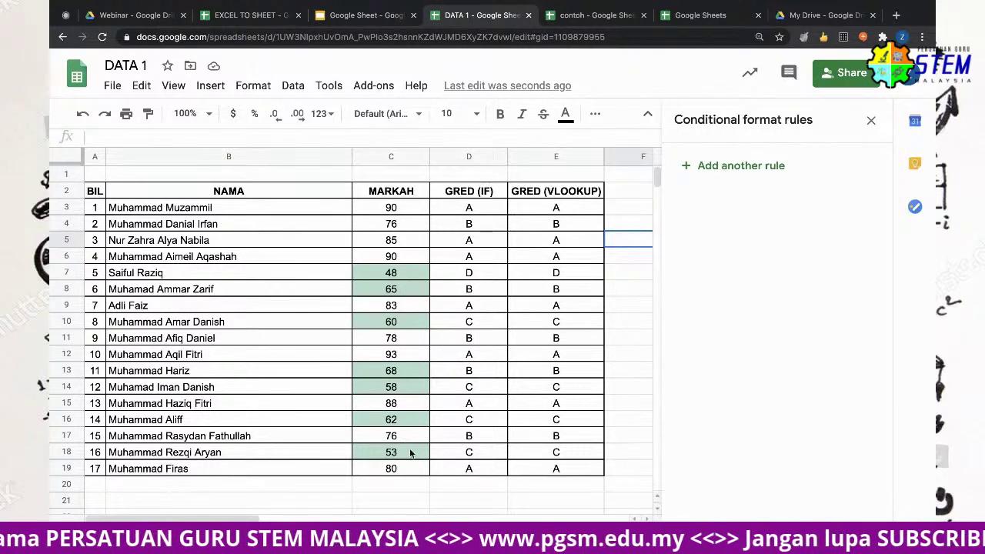
Begin a new rule on D3:D19, browse the condition list, then cancel it
{"action": "left_click", "coordinate": [724, 168]}
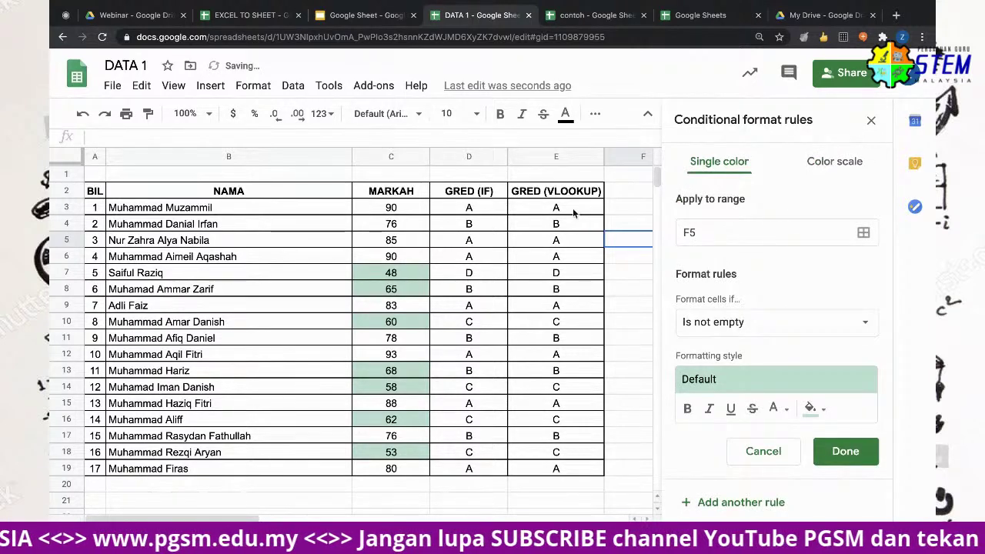
{"action": "left_click", "coordinate": [473, 208]}
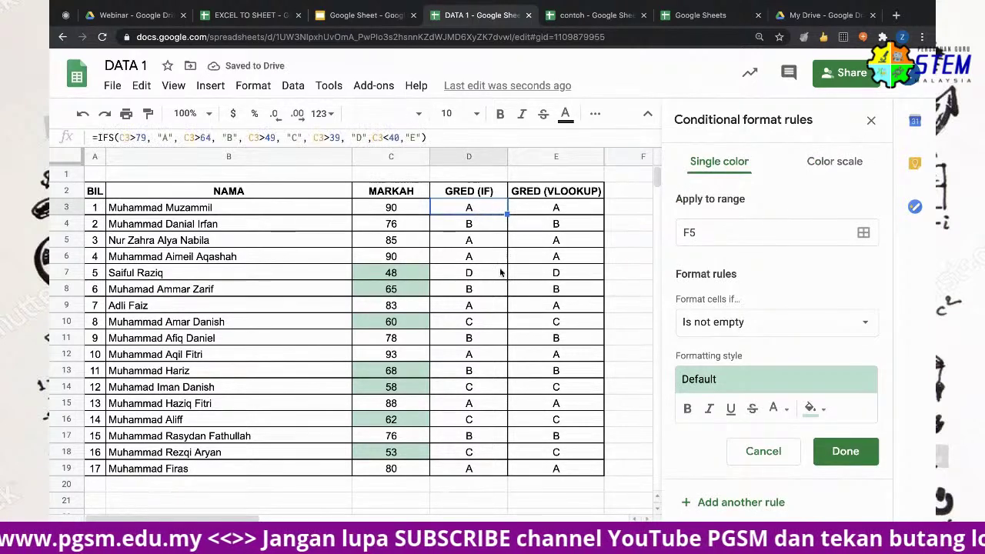
{"action": "left_click", "coordinate": [481, 475], "text": "shift"}
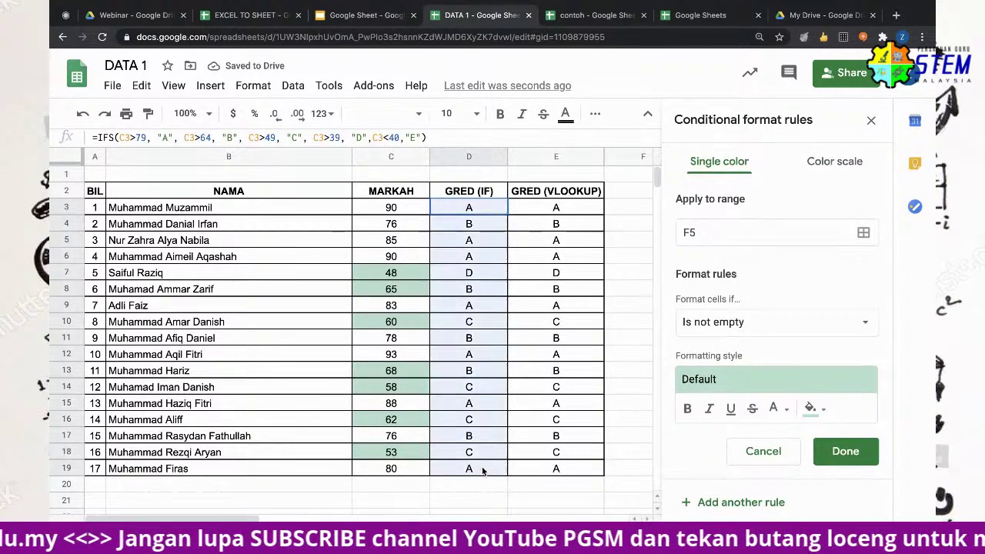
{"action": "left_click", "coordinate": [745, 323]}
{"action": "scroll", "coordinate": [773, 454], "scroll_direction": "down", "scroll_amount": 1}
{"action": "scroll", "coordinate": [774, 454], "scroll_direction": "down", "scroll_amount": 1}
{"action": "scroll", "coordinate": [775, 452], "scroll_direction": "down", "scroll_amount": 1}
{"action": "scroll", "coordinate": [776, 452], "scroll_direction": "down", "scroll_amount": 1}
{"action": "scroll", "coordinate": [775, 453], "scroll_direction": "down", "scroll_amount": 1}
{"action": "scroll", "coordinate": [776, 452], "scroll_direction": "down", "scroll_amount": 2}
{"action": "scroll", "coordinate": [775, 453], "scroll_direction": "up", "scroll_amount": 5}
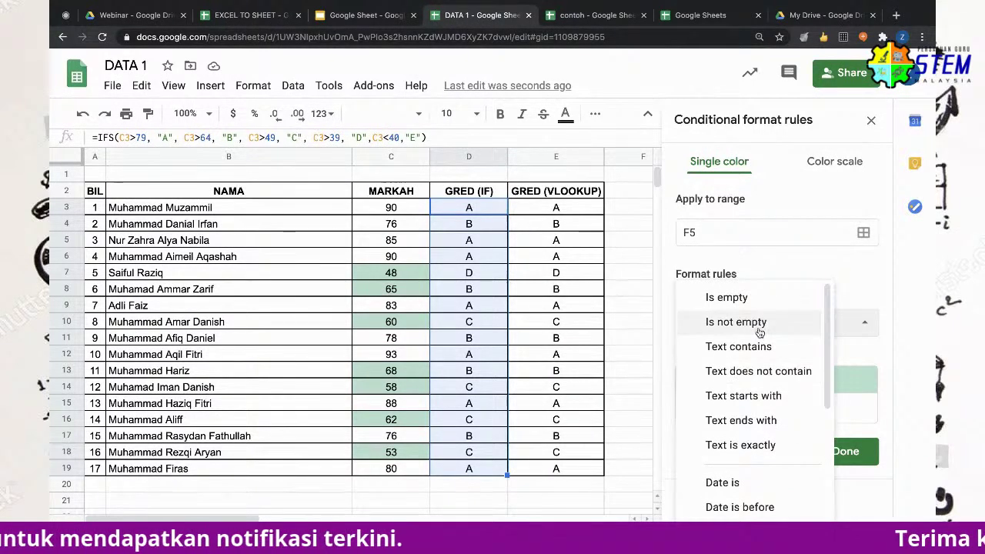
{"action": "scroll", "coordinate": [772, 447], "scroll_direction": "down", "scroll_amount": 1}
{"action": "scroll", "coordinate": [773, 457], "scroll_direction": "down", "scroll_amount": 2}
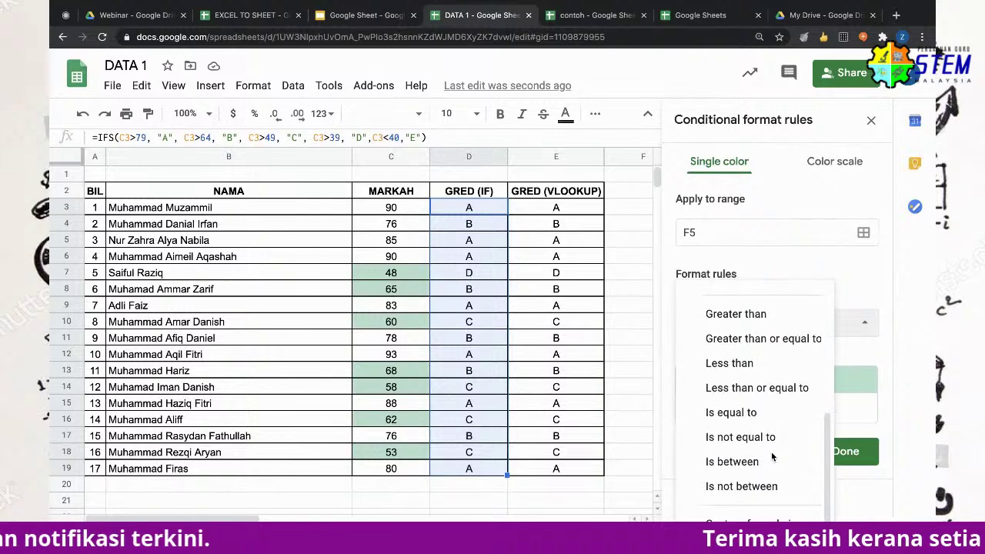
{"action": "scroll", "coordinate": [773, 457], "scroll_direction": "up", "scroll_amount": 1}
{"action": "scroll", "coordinate": [772, 457], "scroll_direction": "up", "scroll_amount": 2}
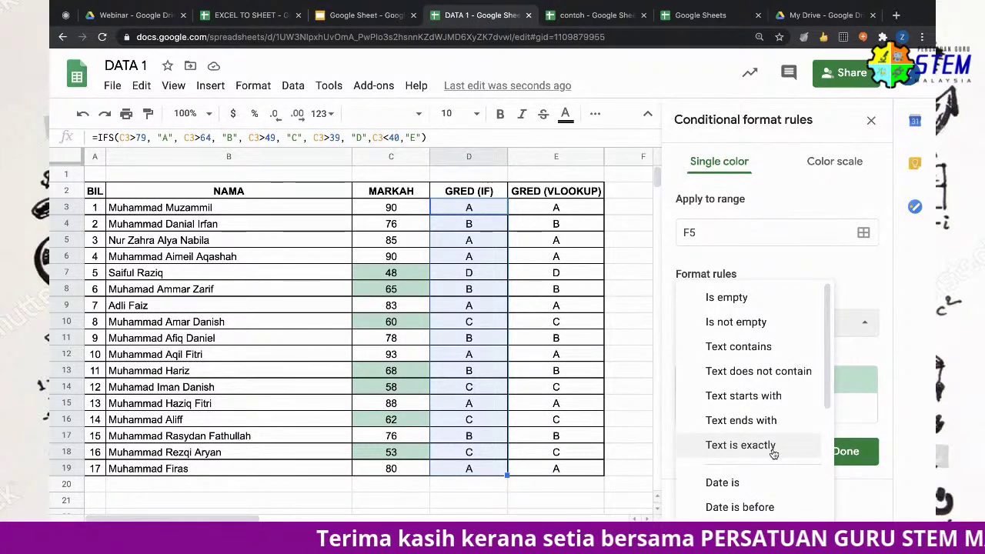
{"action": "left_click", "coordinate": [628, 434]}
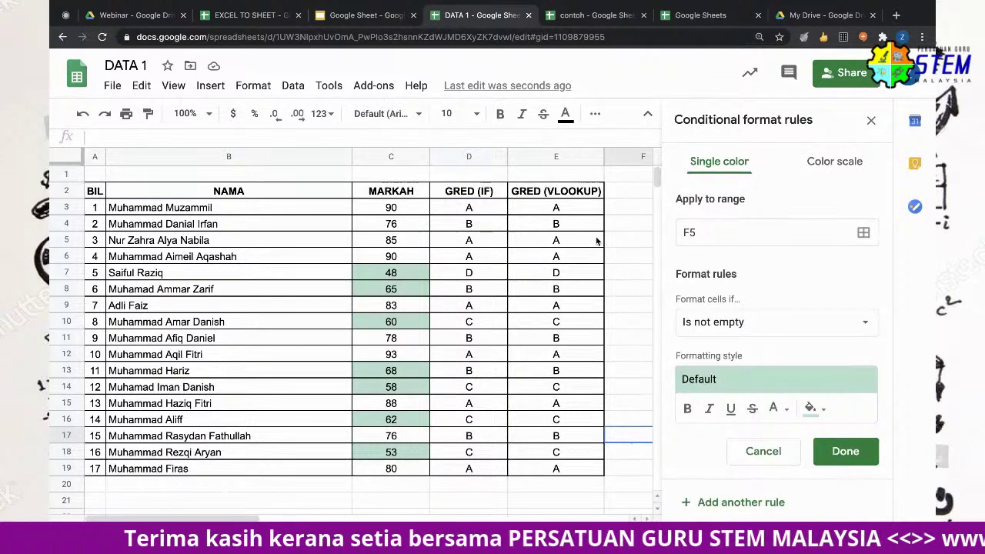
{"action": "left_click", "coordinate": [782, 452]}
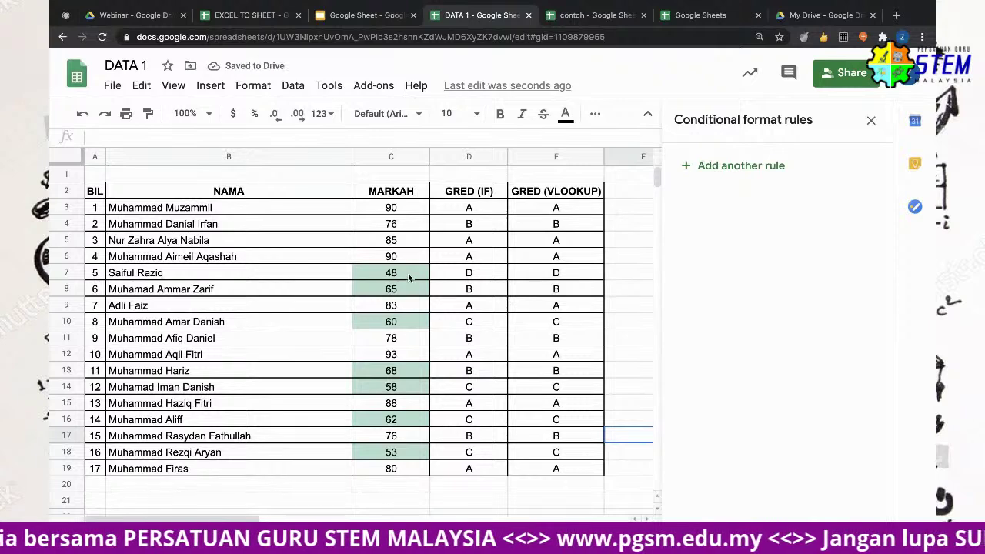
Close the rules panel, reopen and close it again, then select marks C7 and C3
{"action": "left_click", "coordinate": [630, 307]}
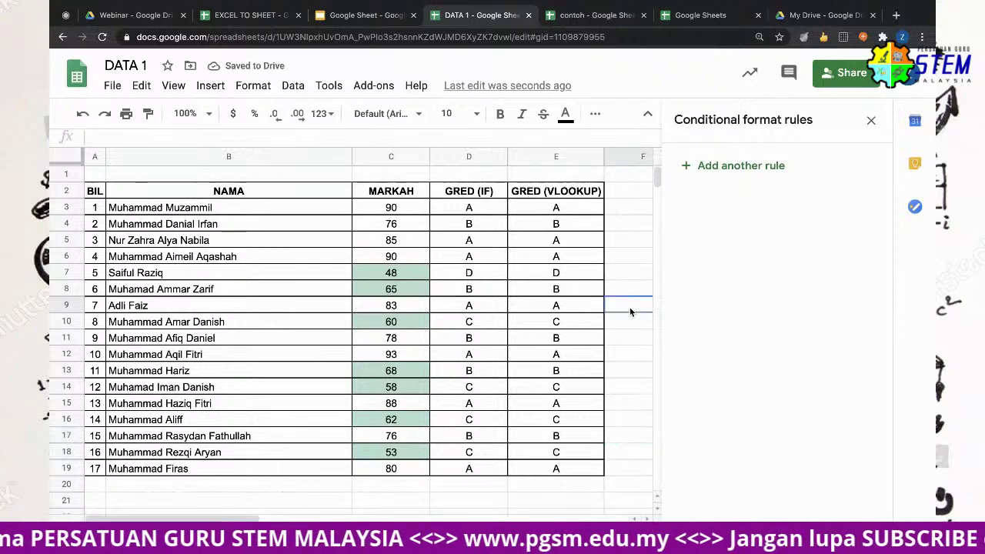
{"action": "left_click", "coordinate": [871, 120]}
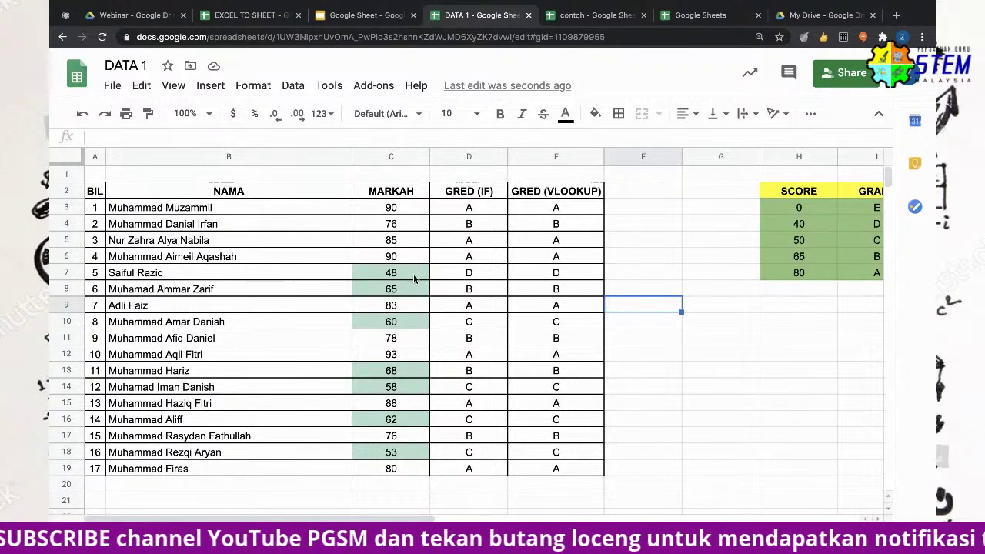
{"action": "left_click", "coordinate": [259, 85]}
{"action": "left_click", "coordinate": [315, 449]}
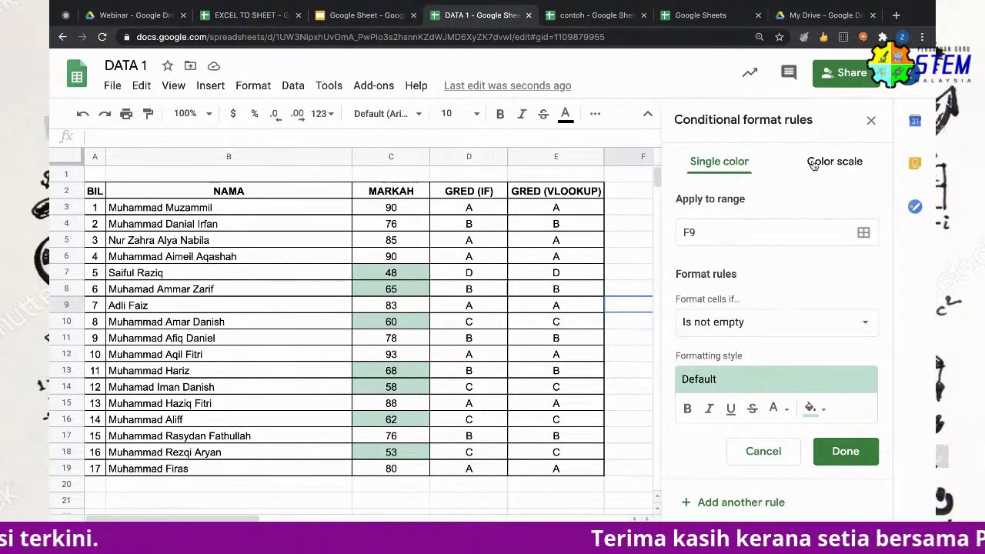
{"action": "left_click", "coordinate": [871, 122]}
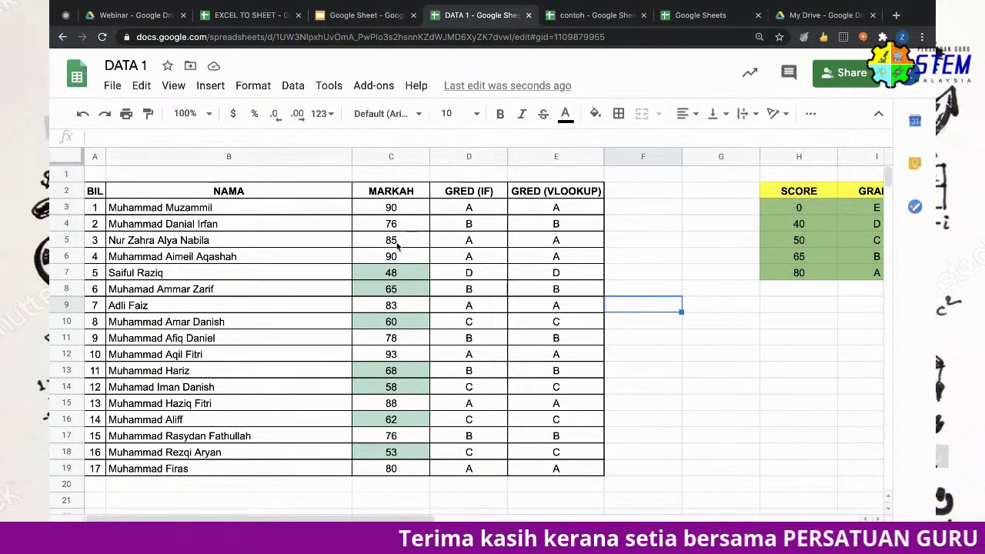
{"action": "left_click", "coordinate": [396, 277]}
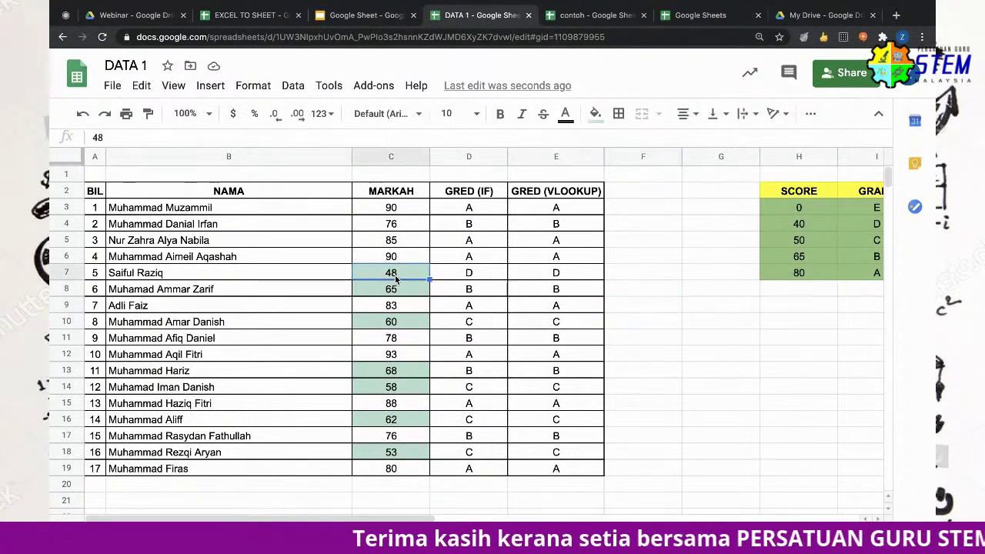
{"action": "left_click", "coordinate": [387, 215]}
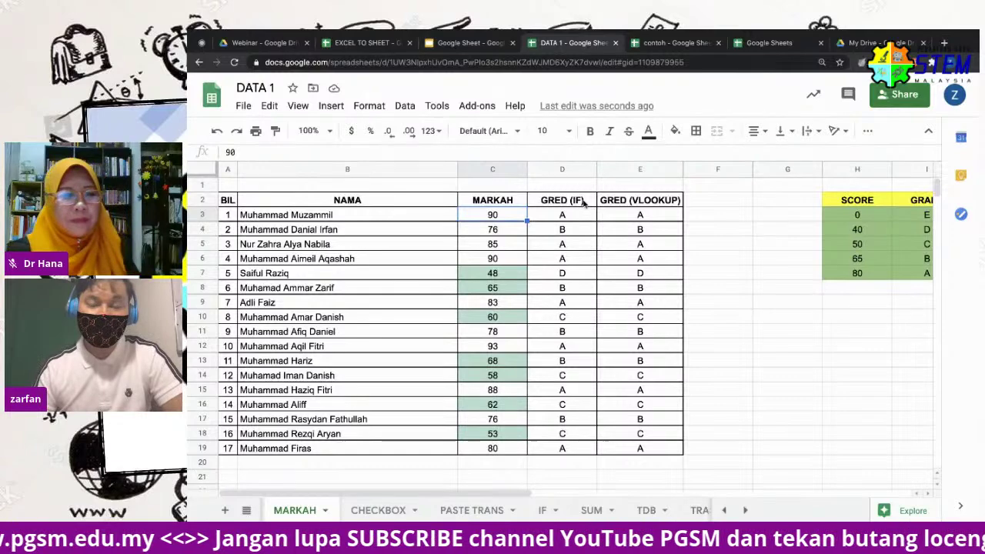
{"action": "left_click", "coordinate": [543, 511]}
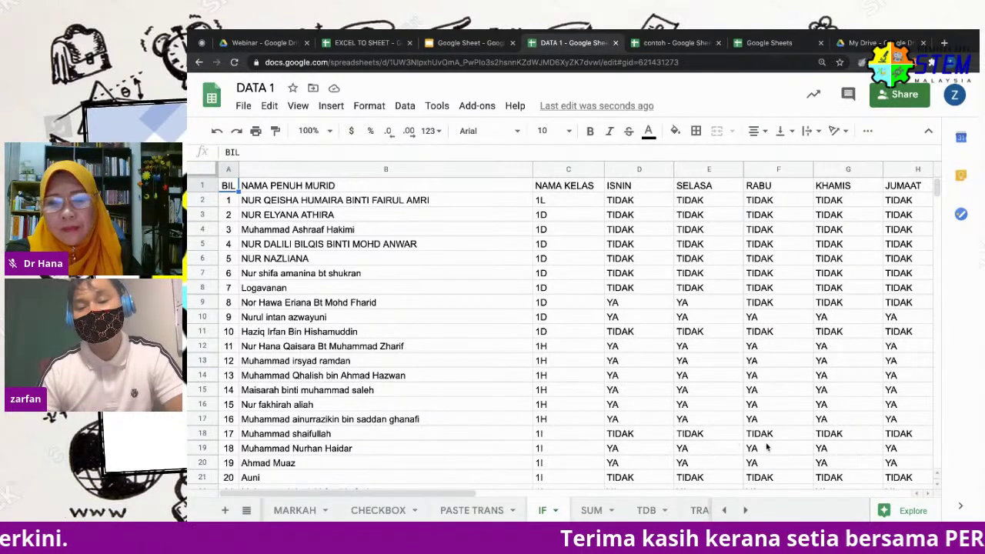
Scroll to the end of the IF sheet and select the '2 D' class entry in C213
{"action": "scroll", "coordinate": [592, 407], "scroll_direction": "down", "scroll_amount": 2}
{"action": "scroll", "coordinate": [592, 407], "scroll_direction": "down", "scroll_amount": 9}
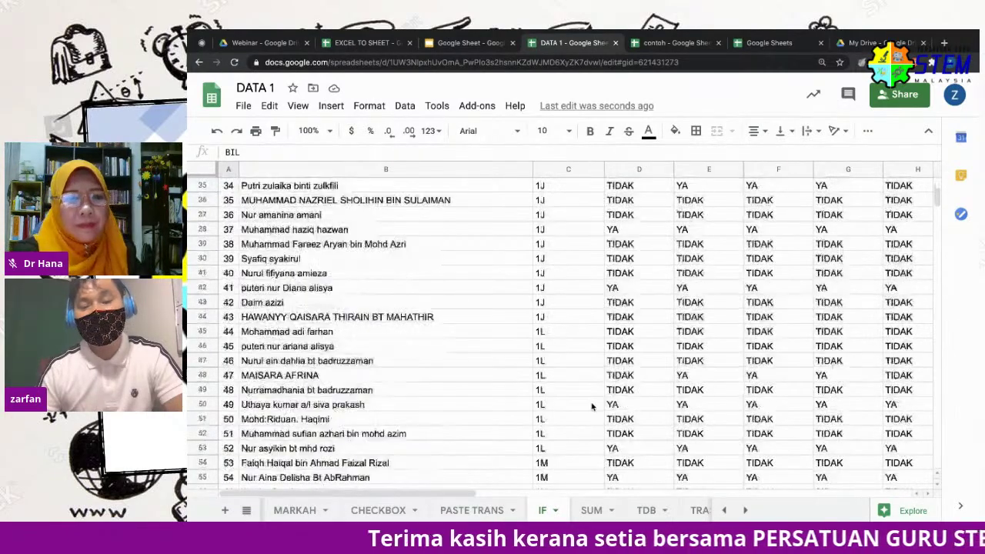
{"action": "scroll", "coordinate": [592, 406], "scroll_direction": "down", "scroll_amount": 14}
{"action": "scroll", "coordinate": [591, 407], "scroll_direction": "down", "scroll_amount": 7}
{"action": "scroll", "coordinate": [592, 406], "scroll_direction": "down", "scroll_amount": 6}
{"action": "scroll", "coordinate": [592, 407], "scroll_direction": "down", "scroll_amount": 7}
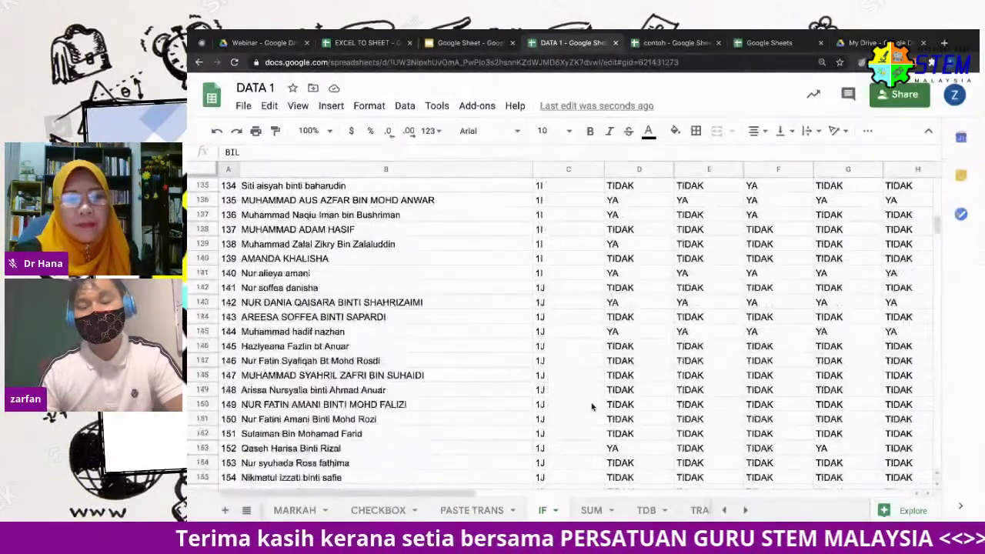
{"action": "scroll", "coordinate": [592, 406], "scroll_direction": "down", "scroll_amount": 20}
{"action": "scroll", "coordinate": [525, 390], "scroll_direction": "down", "scroll_amount": 4}
{"action": "scroll", "coordinate": [324, 308], "scroll_direction": "up", "scroll_amount": 2}
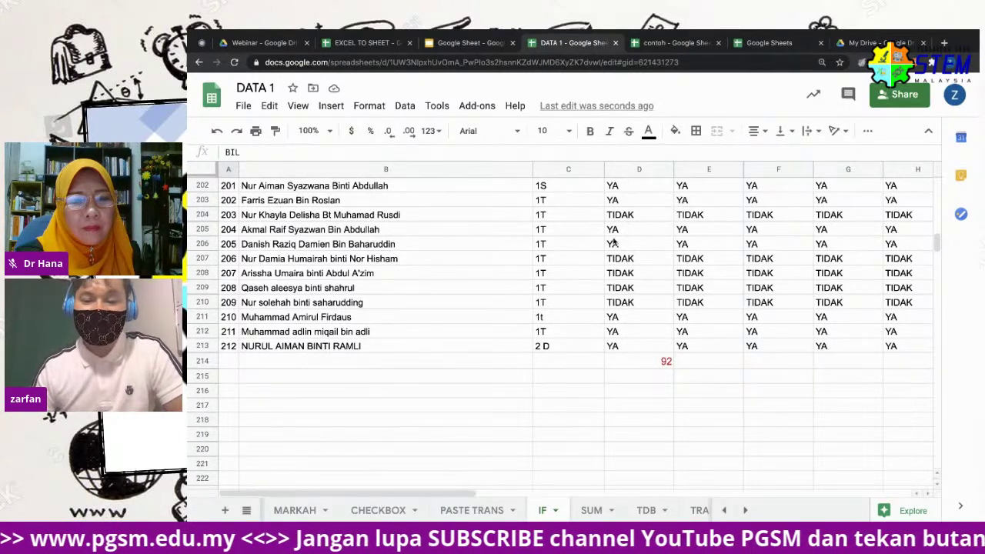
{"action": "left_click", "coordinate": [549, 348]}
Copy class 1T from C212 down into C213 and open D214's COUNTIF formula
{"action": "left_click", "coordinate": [570, 336]}
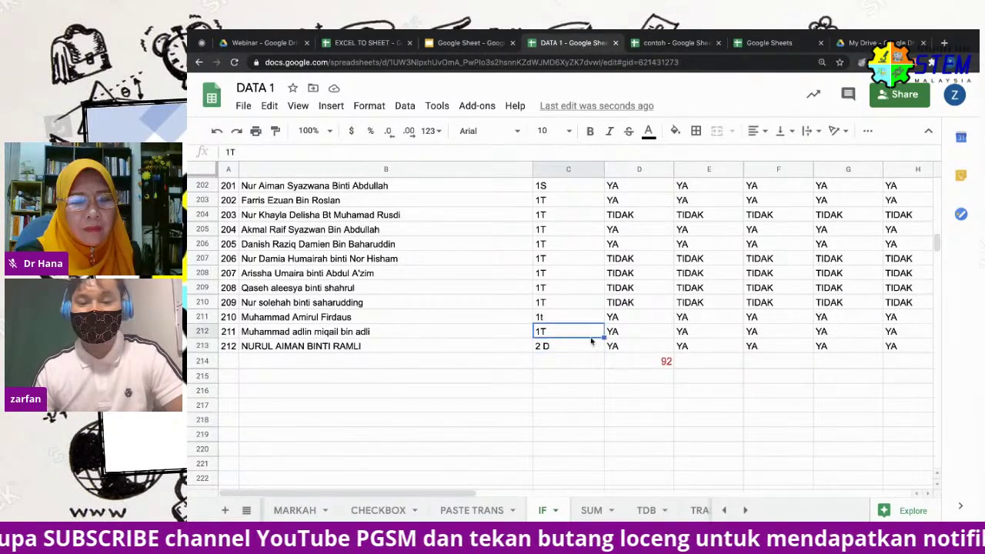
{"action": "left_click_drag", "start_coordinate": [604, 345], "coordinate": [610, 356]}
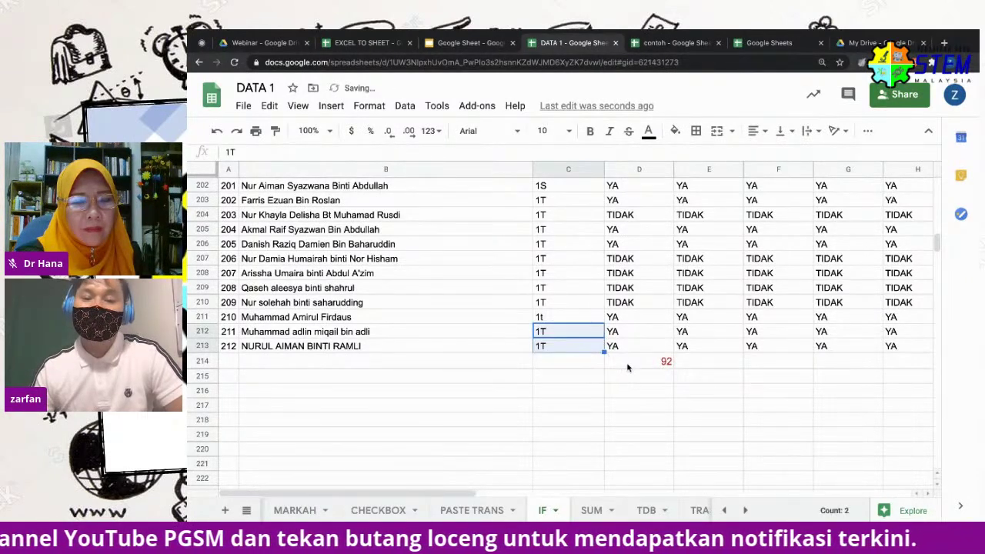
{"action": "left_click", "coordinate": [628, 367]}
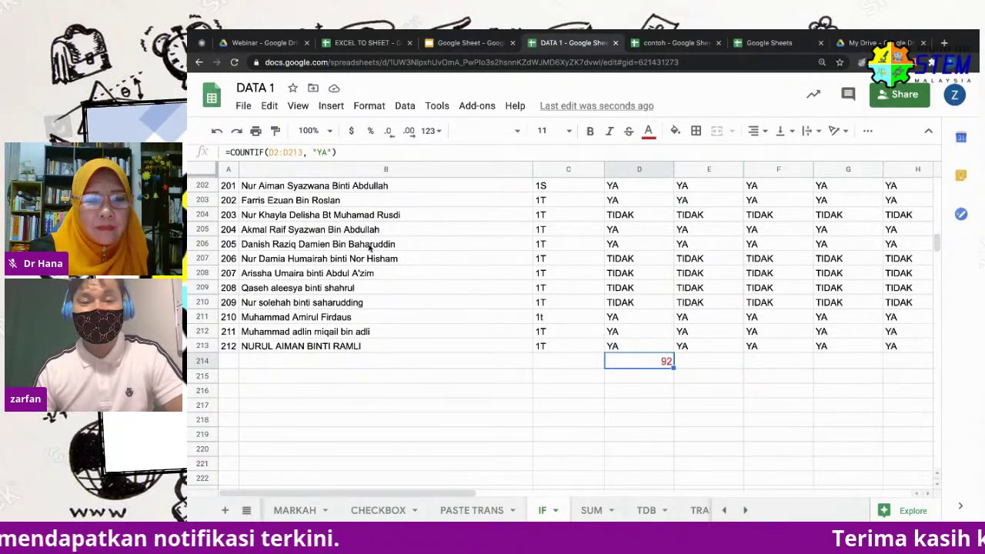
{"action": "left_click", "coordinate": [246, 154]}
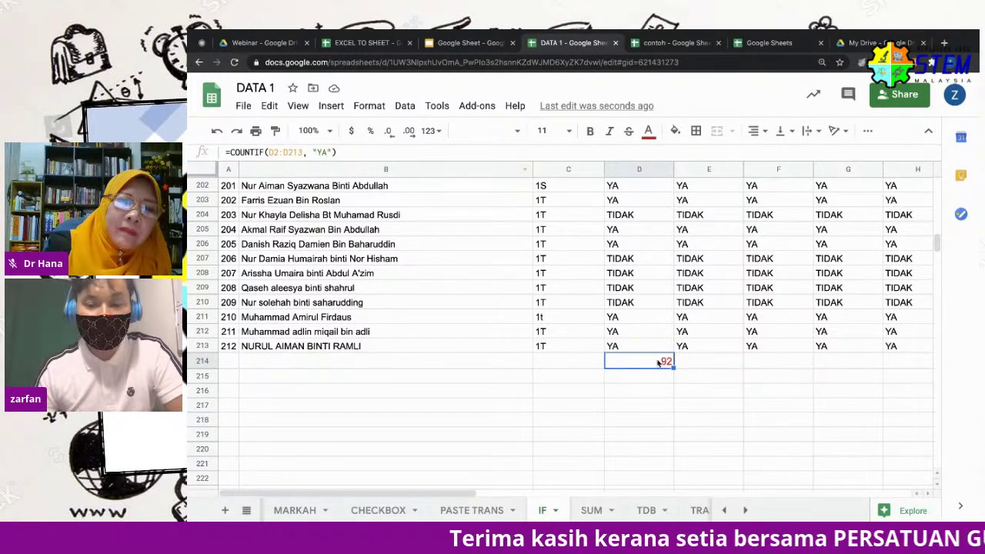
Begin a new COUNTIF formula in E214, typing '=COUN'
{"action": "left_click", "coordinate": [703, 365]}
{"action": "left_click", "coordinate": [642, 361]}
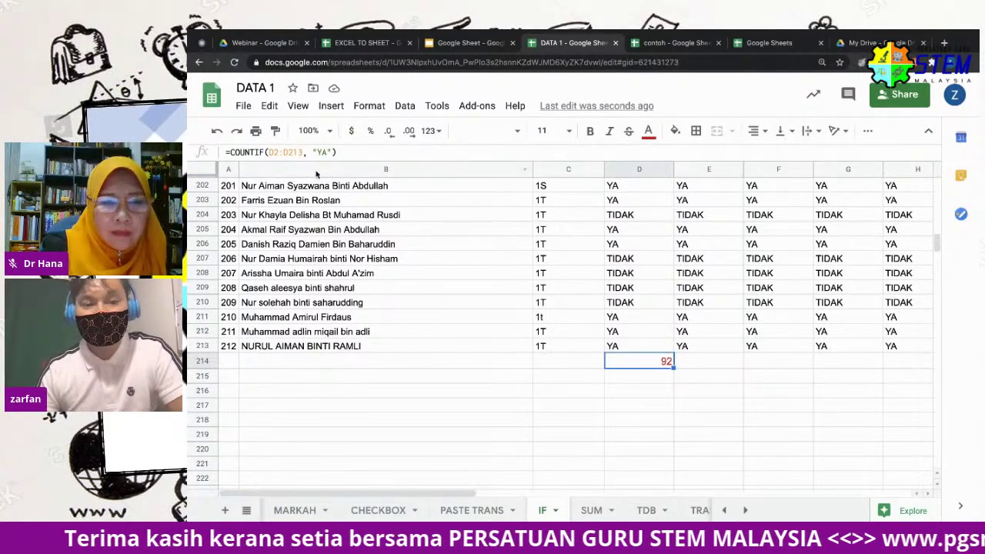
{"action": "left_click", "coordinate": [702, 364]}
{"action": "type", "text": "="}
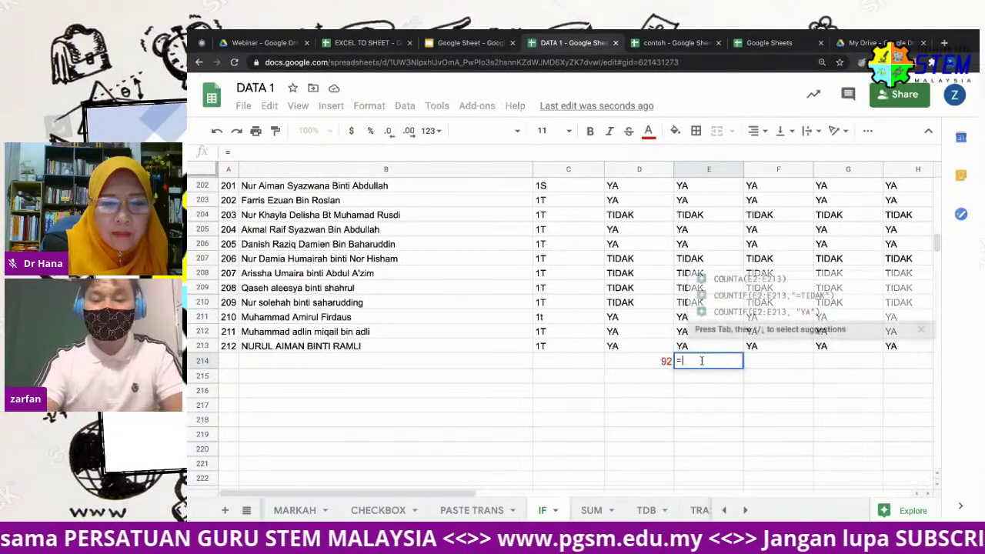
{"action": "type", "text": "COUN"}
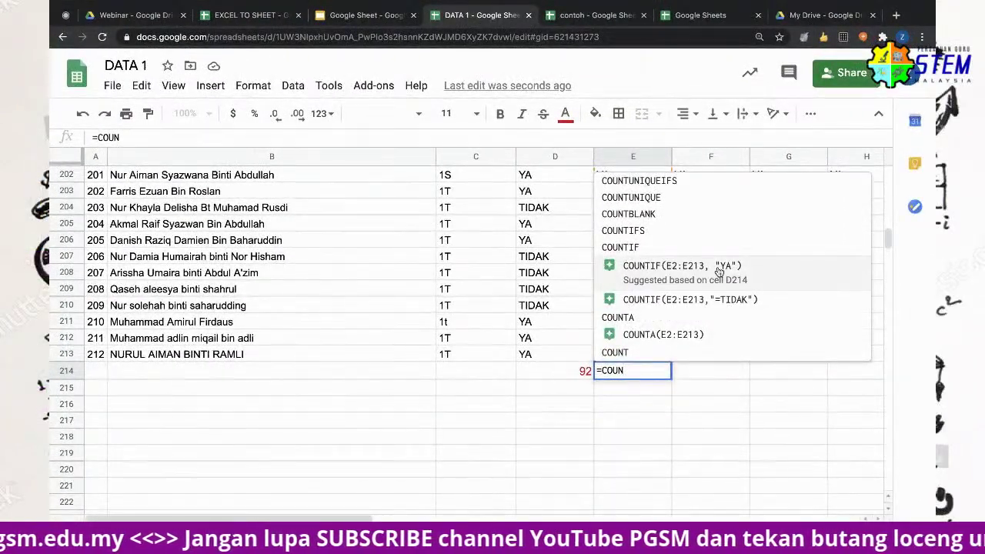
Accept the suggested =COUNTIF(E2:E213, "YA") in E214 and zoom the page to 200%
{"action": "left_click", "coordinate": [719, 271]}
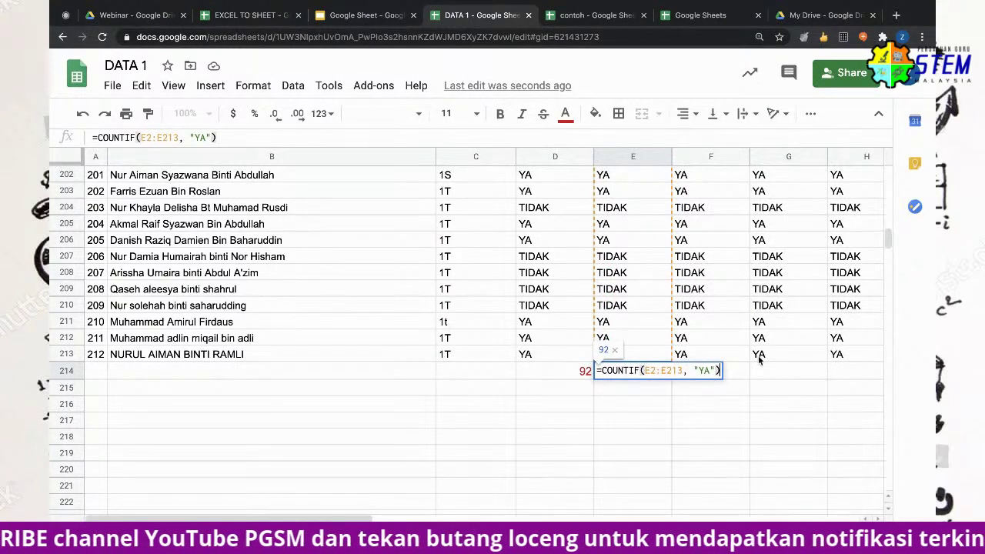
{"action": "left_click", "coordinate": [922, 36]}
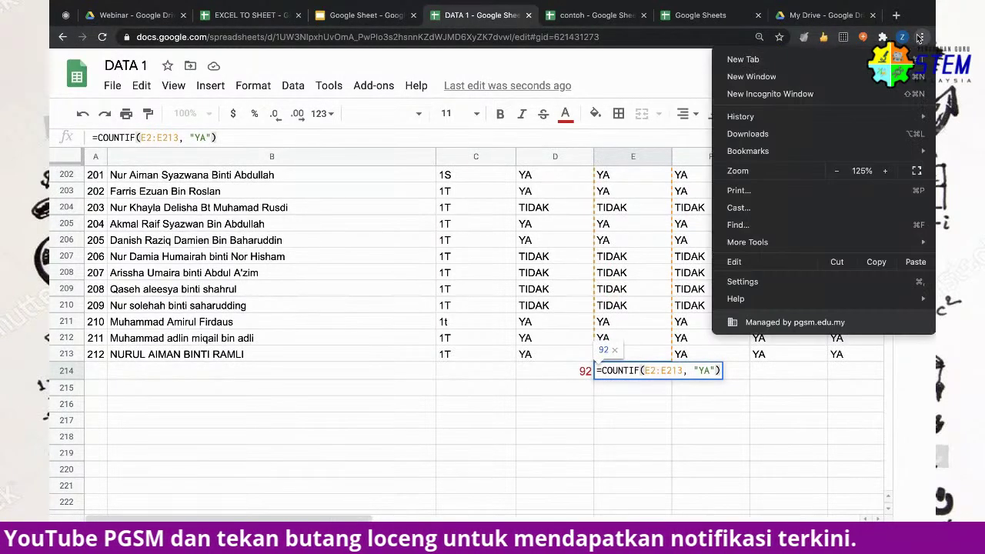
{"action": "left_click", "coordinate": [885, 171]}
{"action": "left_click", "coordinate": [885, 171]}
{"action": "left_click", "coordinate": [885, 171]}
{"action": "left_click", "coordinate": [885, 171]}
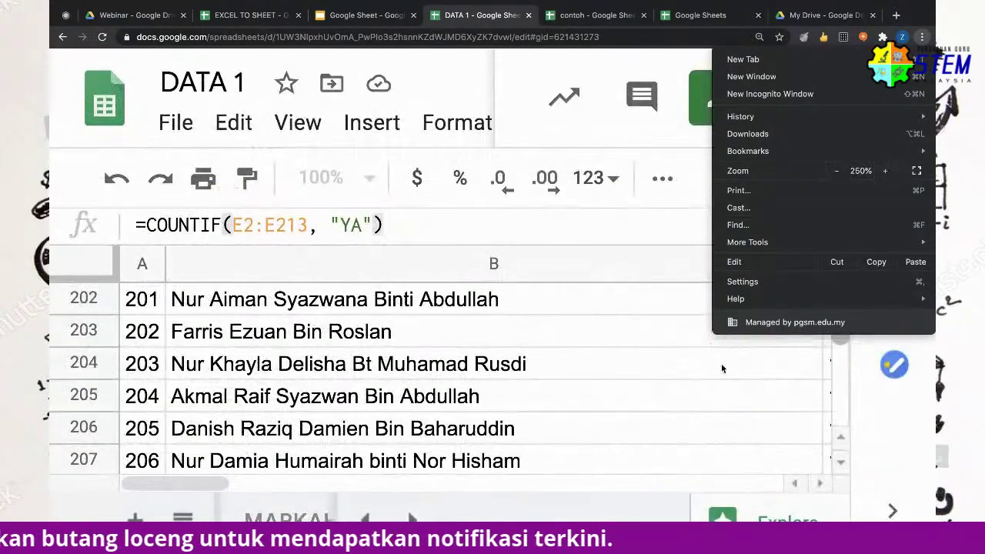
{"action": "left_click", "coordinate": [837, 171]}
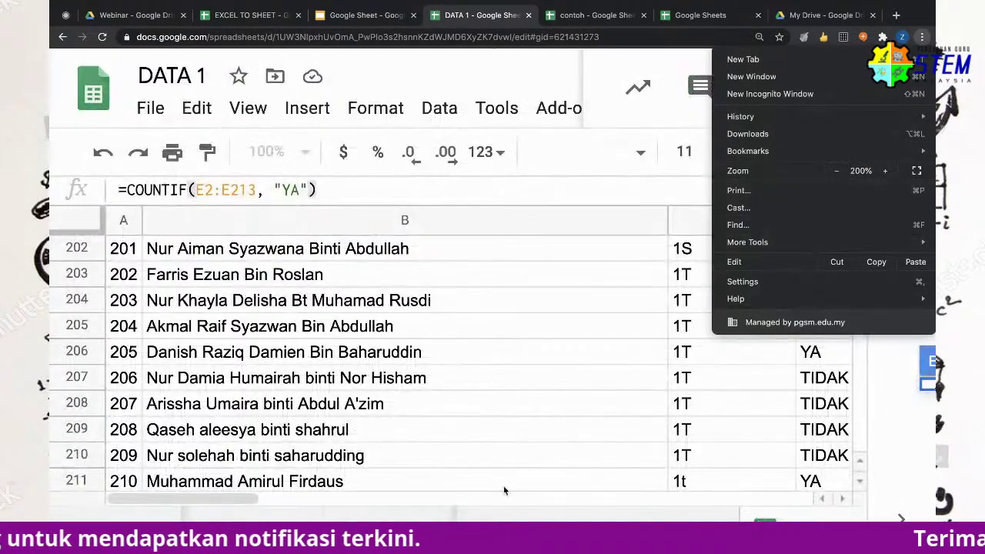
{"action": "left_click", "coordinate": [218, 495]}
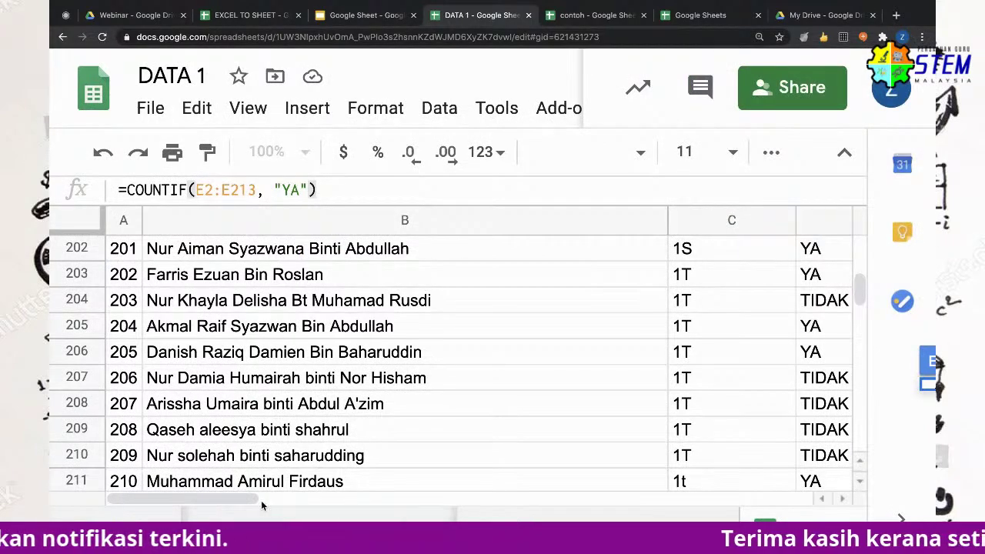
{"action": "left_click_drag", "start_coordinate": [266, 501], "coordinate": [369, 514]}
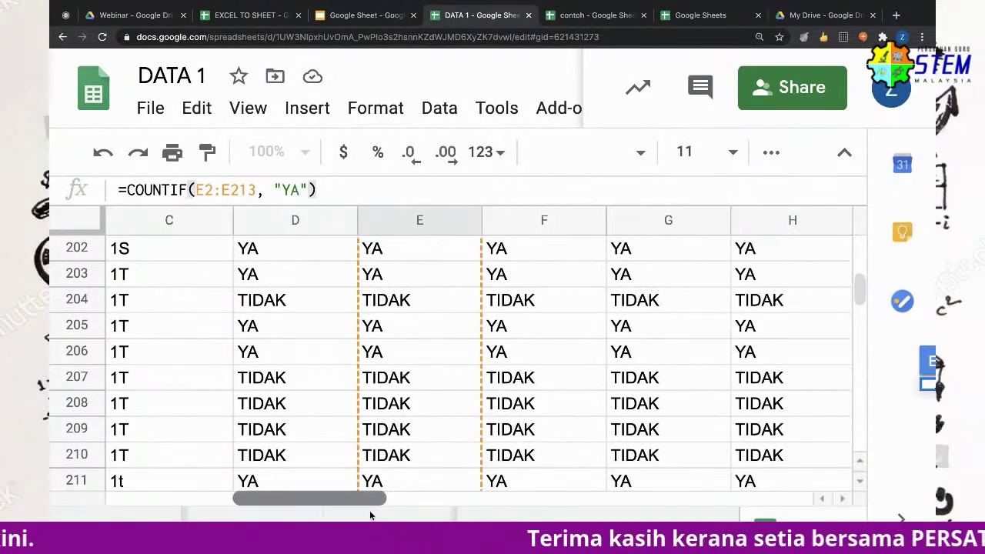
{"action": "mouse_move", "coordinate": [859, 291]}
{"action": "left_mouse_down"}
{"action": "mouse_move", "coordinate": [853, 332]}
{"action": "mouse_move", "coordinate": [844, 297]}
{"action": "left_mouse_up"}
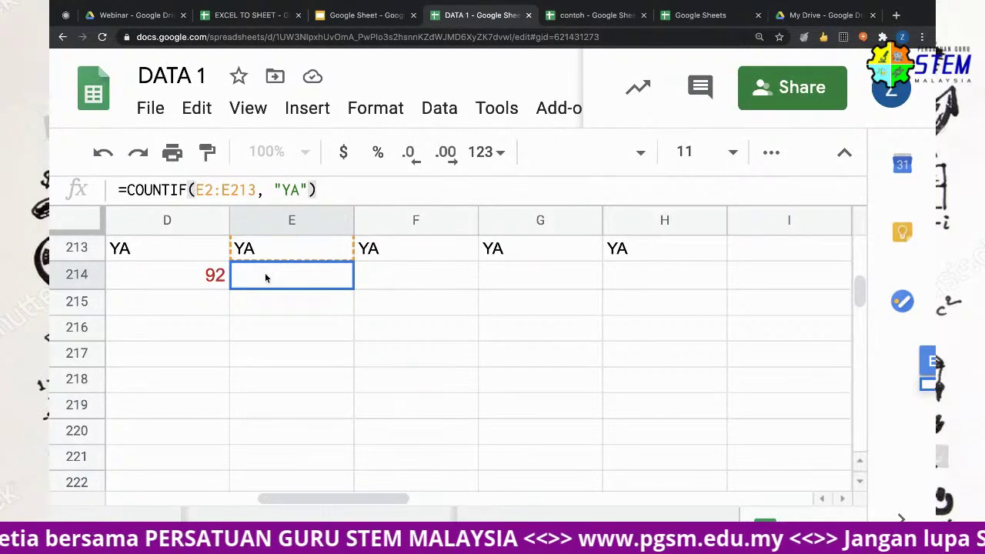
Commit the E214 COUNTIF formula, then change its criterion from YA to TIDAK
{"action": "left_click", "coordinate": [206, 192]}
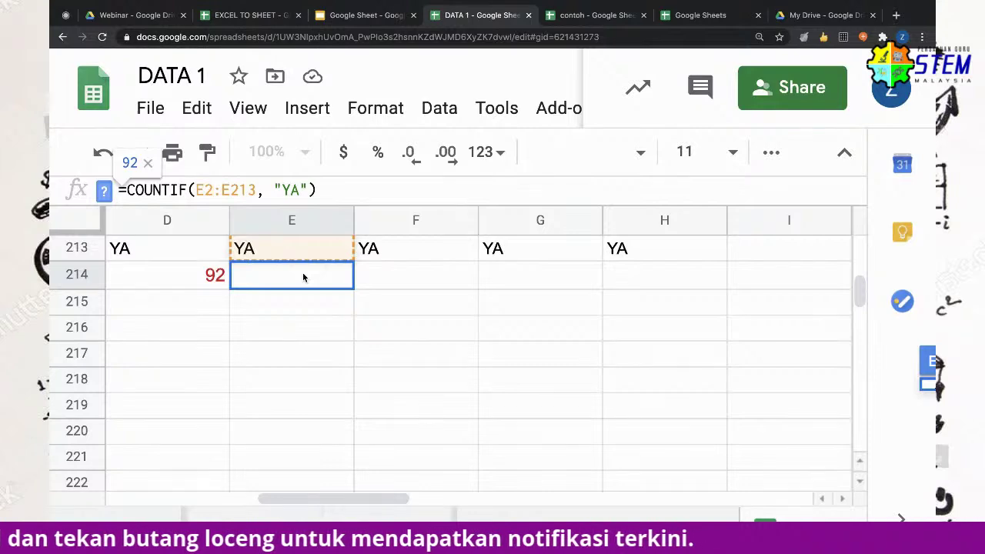
{"action": "key", "text": "Return"}
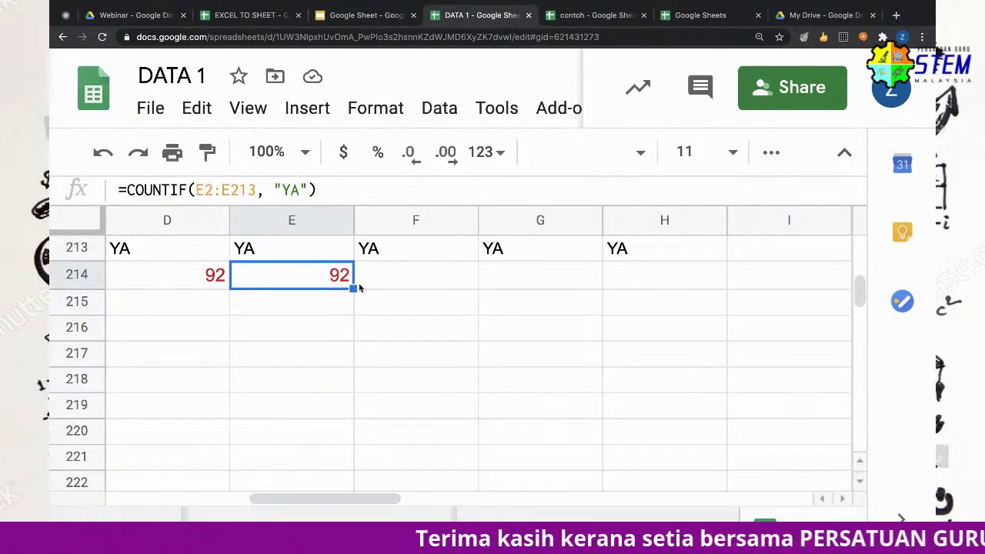
{"action": "left_click", "coordinate": [296, 190]}
{"action": "key", "text": "BackSpace"}
{"action": "key", "text": "BackSpace"}
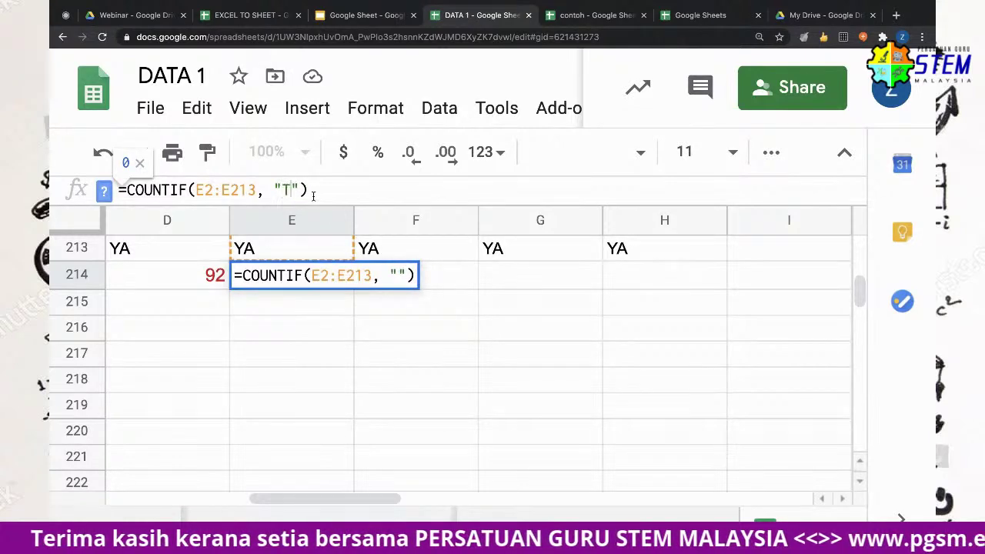
{"action": "type", "text": "AK"}
{"action": "key", "text": "Return"}
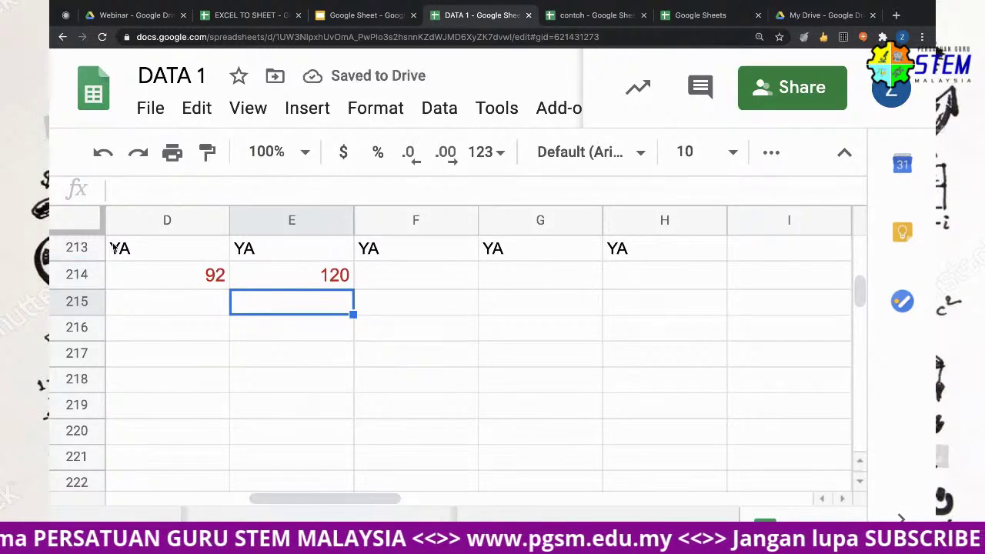
Copy the count formula into E215 and change its criterion to YA
{"action": "left_click", "coordinate": [317, 279]}
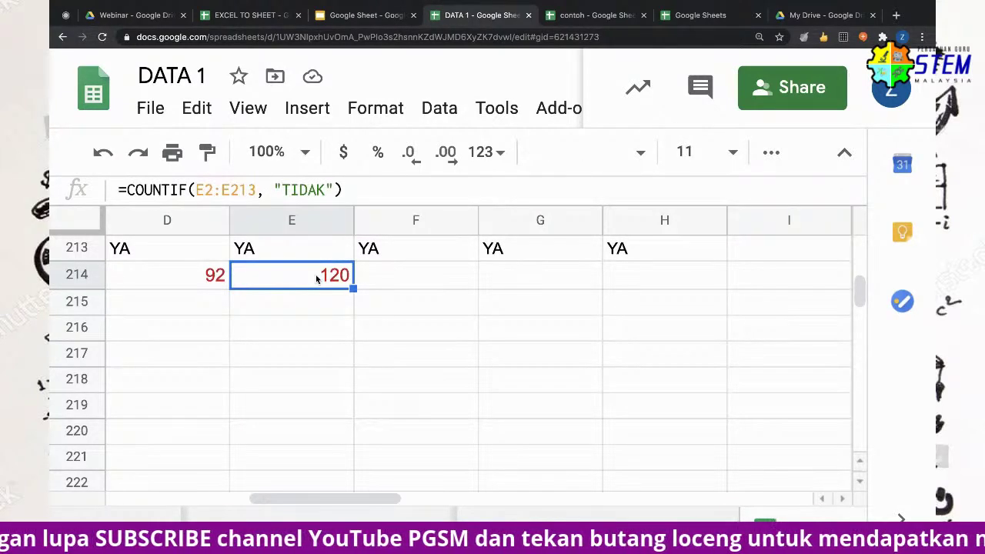
{"action": "left_click", "coordinate": [306, 304]}
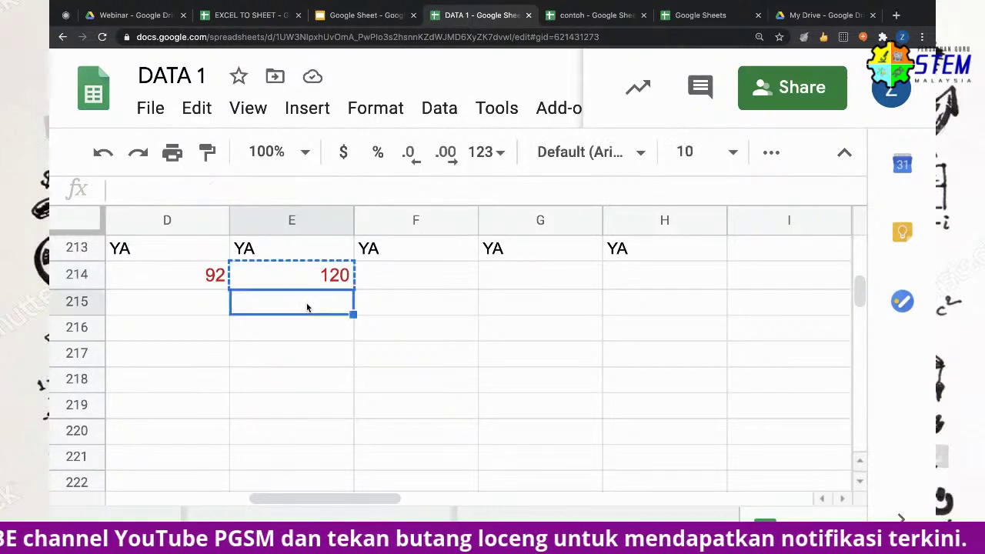
{"action": "key", "text": "ctrl+v"}
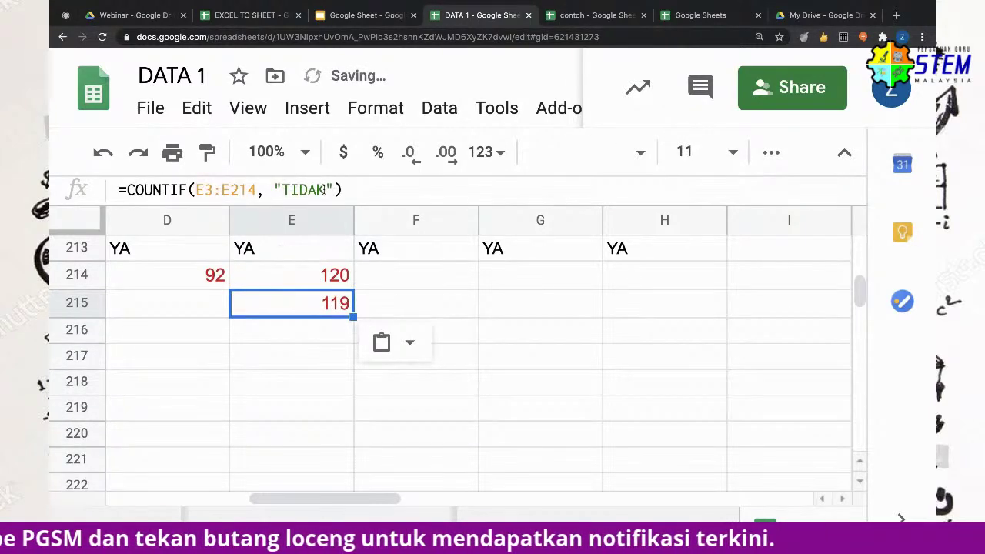
{"action": "left_click", "coordinate": [324, 190]}
{"action": "key", "text": "BackSpace"}
{"action": "key", "text": "BackSpace"}
{"action": "key", "text": "BackSpace"}
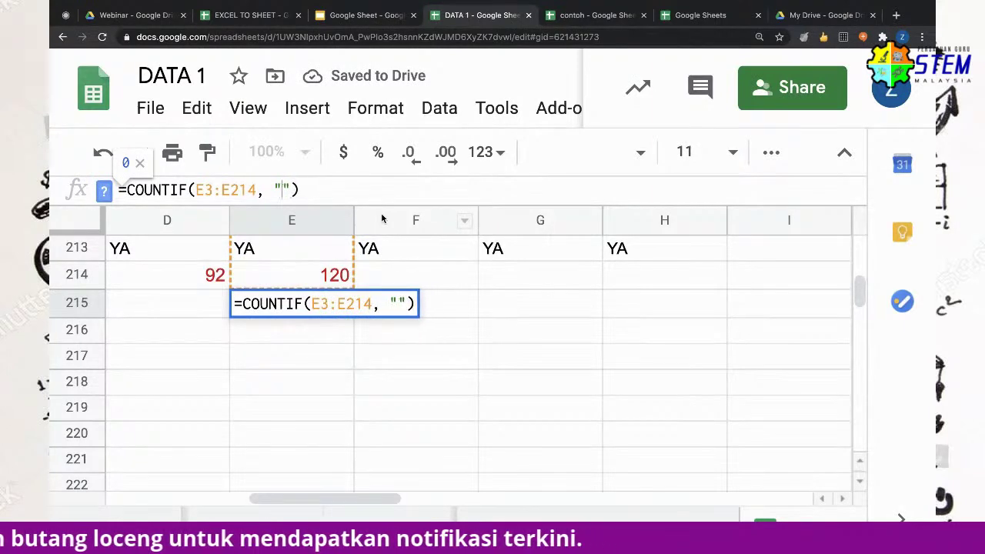
{"action": "type", "text": "YA"}
{"action": "key", "text": "Return"}
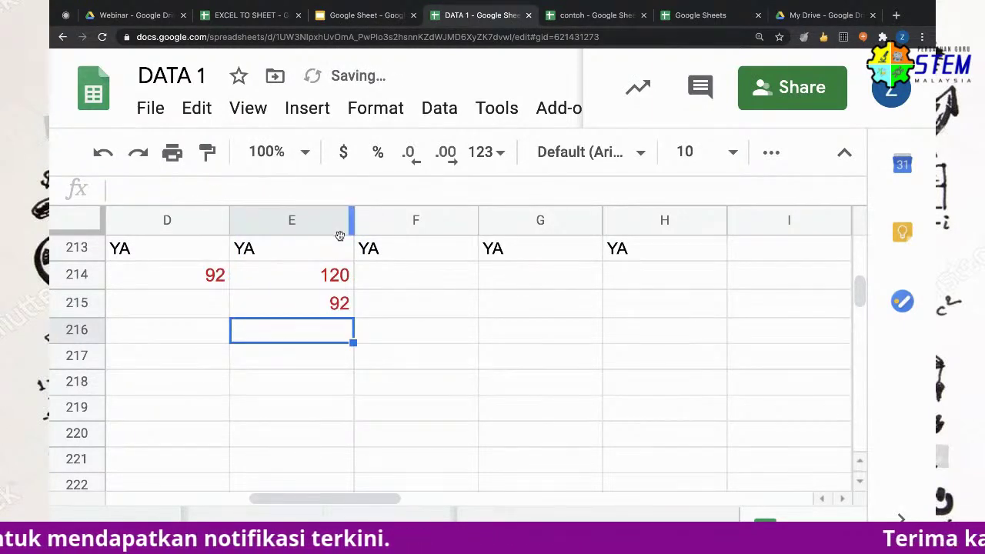
Try moving the E215 result onto E214, then undo the #REF! back to the YA count
{"action": "left_click", "coordinate": [345, 282]}
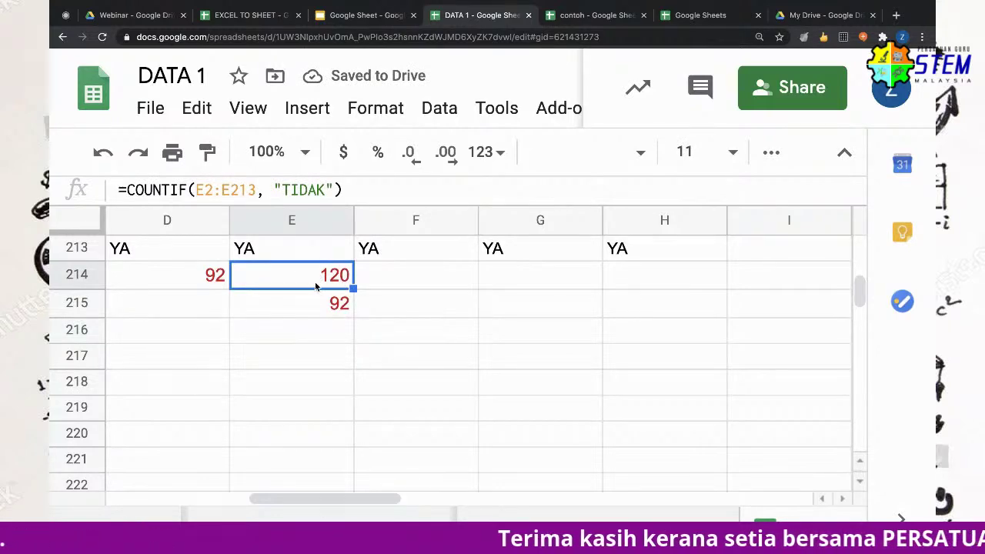
{"action": "left_click", "coordinate": [339, 311]}
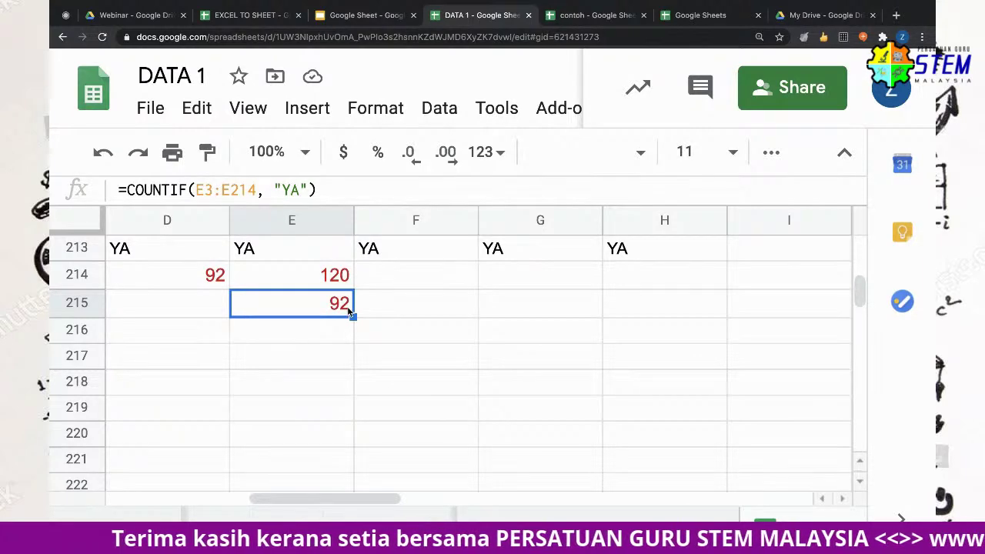
{"action": "left_click_drag", "start_coordinate": [352, 288], "coordinate": [350, 269]}
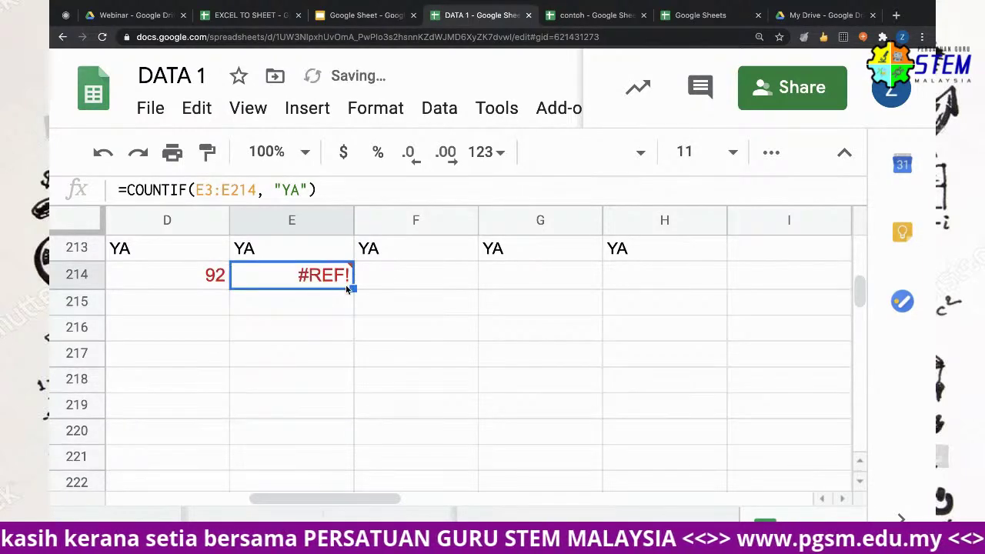
{"action": "left_click", "coordinate": [360, 301]}
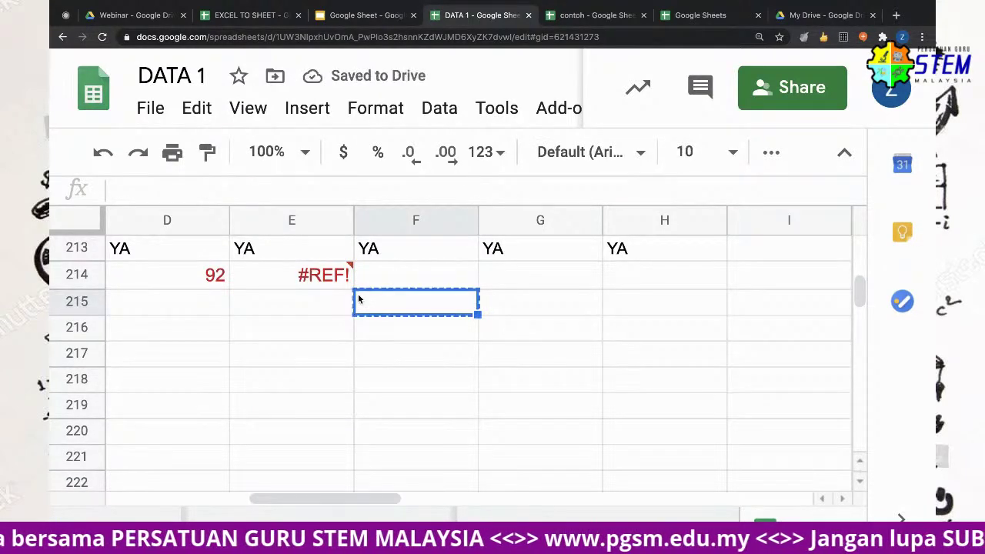
{"action": "key", "text": "ctrl+z"}
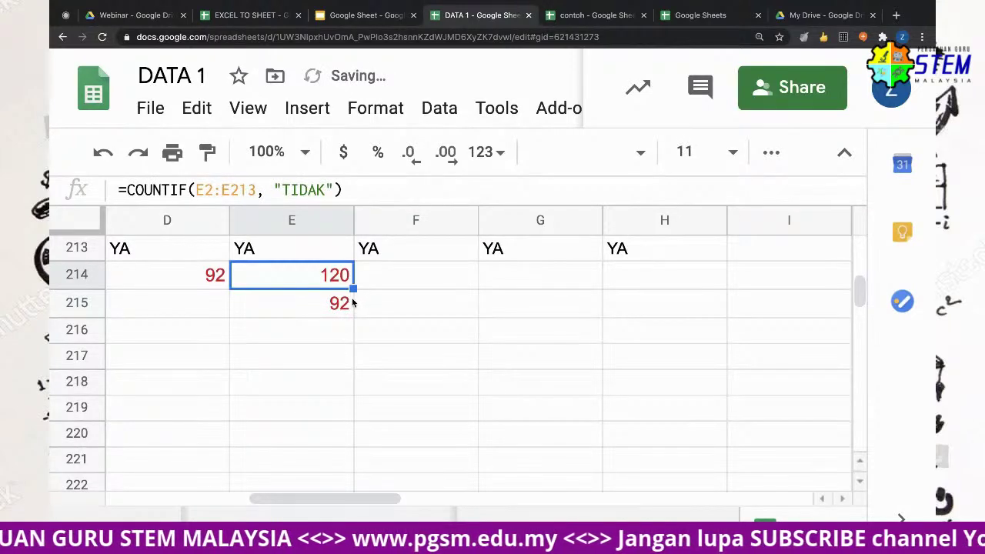
{"action": "left_click", "coordinate": [350, 294]}
{"action": "key", "text": "ctrl+d"}
{"action": "key", "text": "ctrl+z"}
{"action": "key", "text": "ctrl+z"}
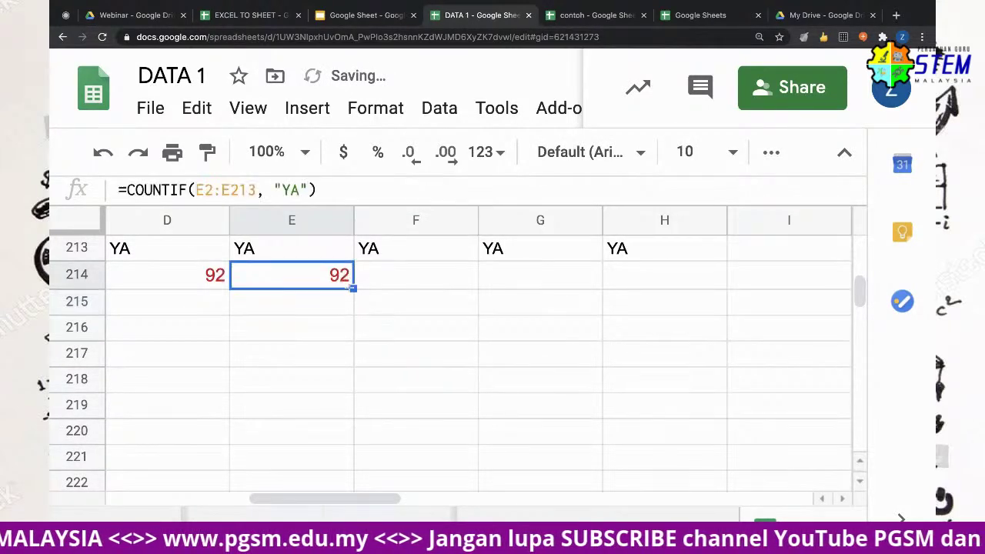
Fill the YA count formula from E214 across to H214
{"action": "left_click_drag", "start_coordinate": [353, 288], "coordinate": [606, 310]}
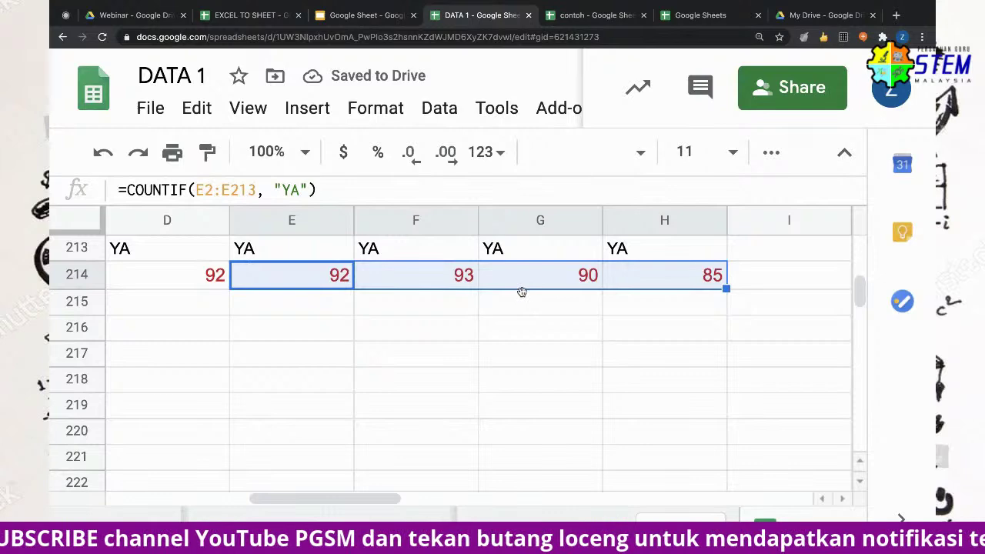
{"action": "left_click_drag", "start_coordinate": [374, 498], "coordinate": [231, 498]}
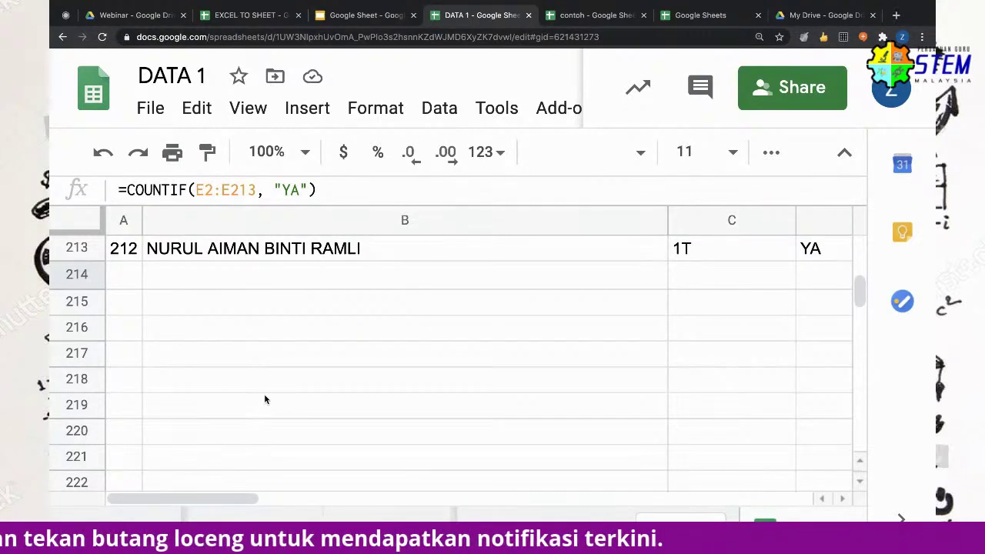
{"action": "scroll", "coordinate": [177, 294], "scroll_direction": "down", "scroll_amount": 1}
{"action": "scroll", "coordinate": [224, 331], "scroll_direction": "up", "scroll_amount": 1}
{"action": "scroll", "coordinate": [224, 331], "scroll_direction": "up", "scroll_amount": 5}
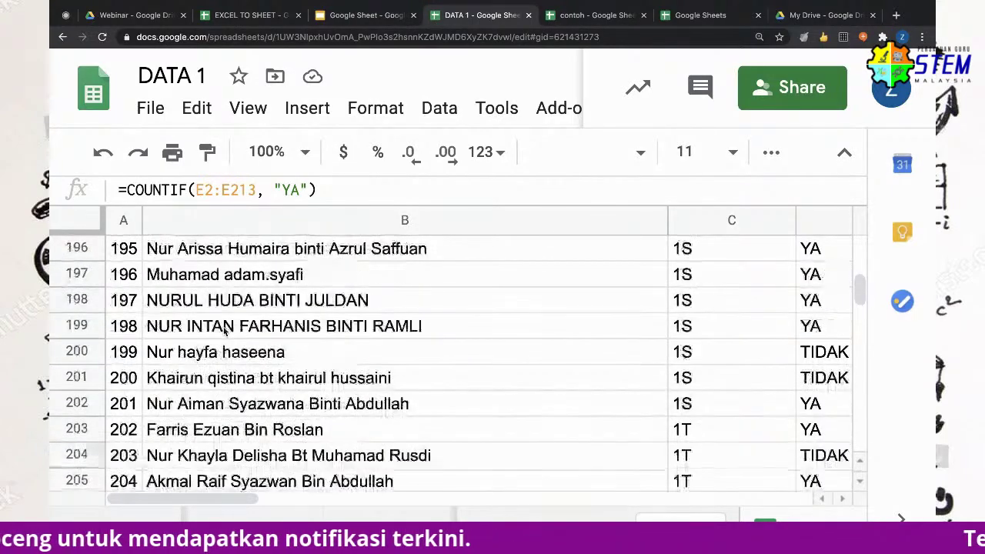
{"action": "scroll", "coordinate": [224, 331], "scroll_direction": "up", "scroll_amount": 3}
{"action": "scroll", "coordinate": [224, 331], "scroll_direction": "up", "scroll_amount": 7}
{"action": "scroll", "coordinate": [225, 330], "scroll_direction": "up", "scroll_amount": 1}
{"action": "scroll", "coordinate": [261, 329], "scroll_direction": "up", "scroll_amount": 2}
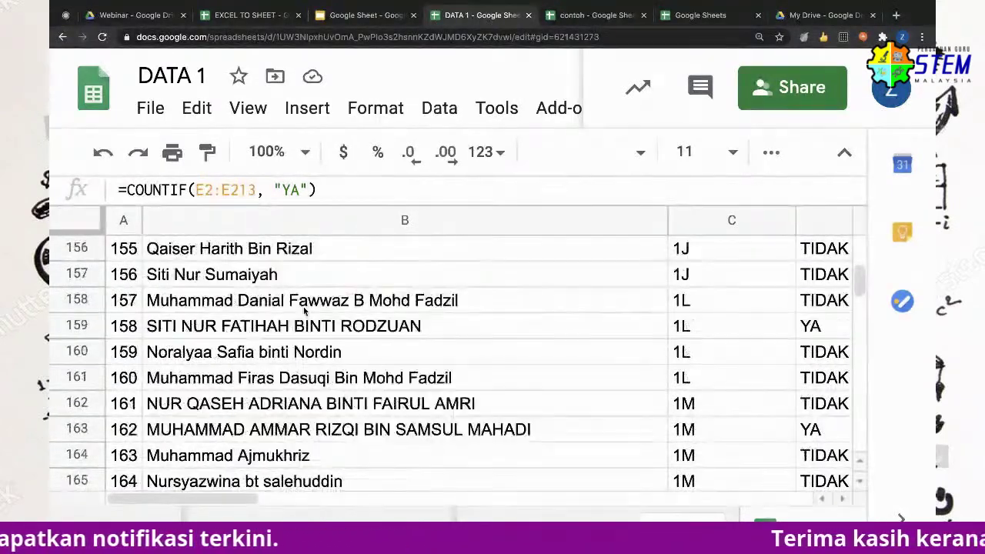
{"action": "scroll", "coordinate": [308, 328], "scroll_direction": "up", "scroll_amount": 3}
{"action": "scroll", "coordinate": [380, 327], "scroll_direction": "up", "scroll_amount": 5}
{"action": "scroll", "coordinate": [379, 326], "scroll_direction": "up", "scroll_amount": 2}
{"action": "scroll", "coordinate": [379, 326], "scroll_direction": "up", "scroll_amount": 2}
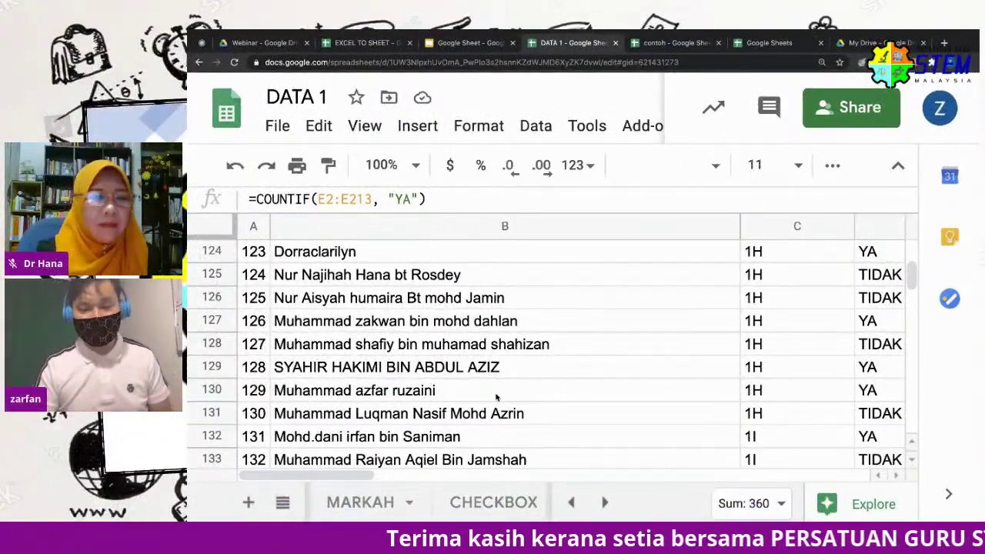
Reduce the page zoom to 110% and bring up the Class Objectives presentation
{"action": "left_click", "coordinate": [968, 62]}
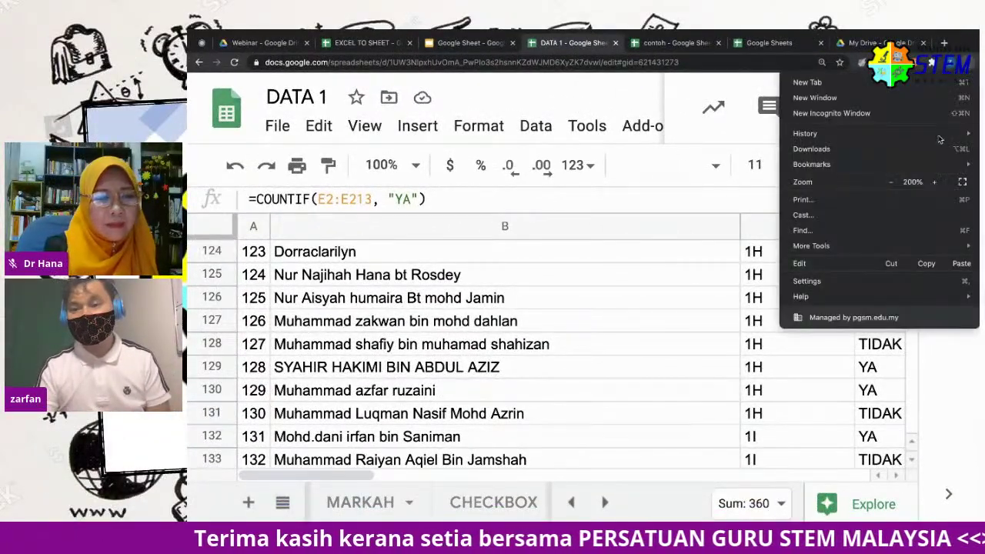
{"action": "left_click", "coordinate": [893, 183]}
{"action": "left_click", "coordinate": [893, 182]}
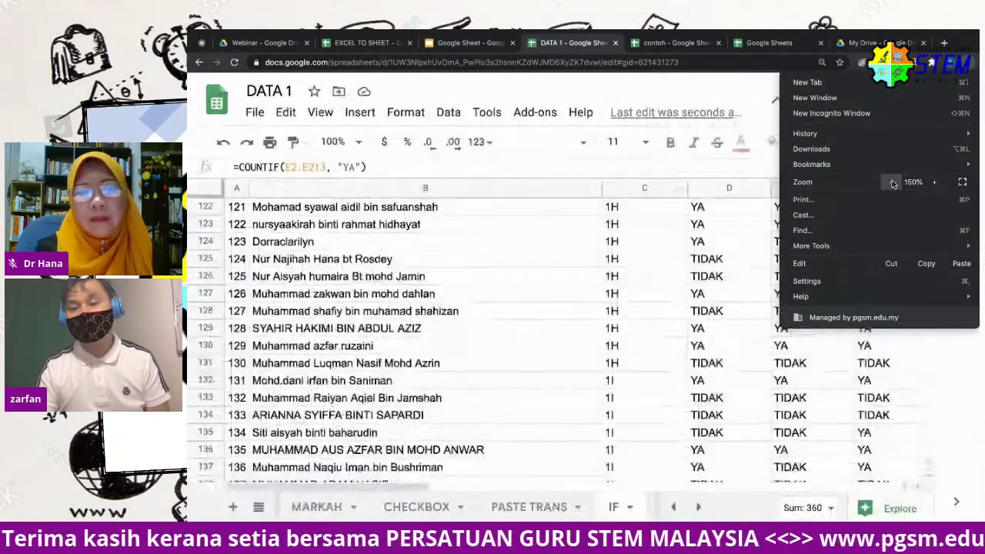
{"action": "left_click", "coordinate": [893, 183]}
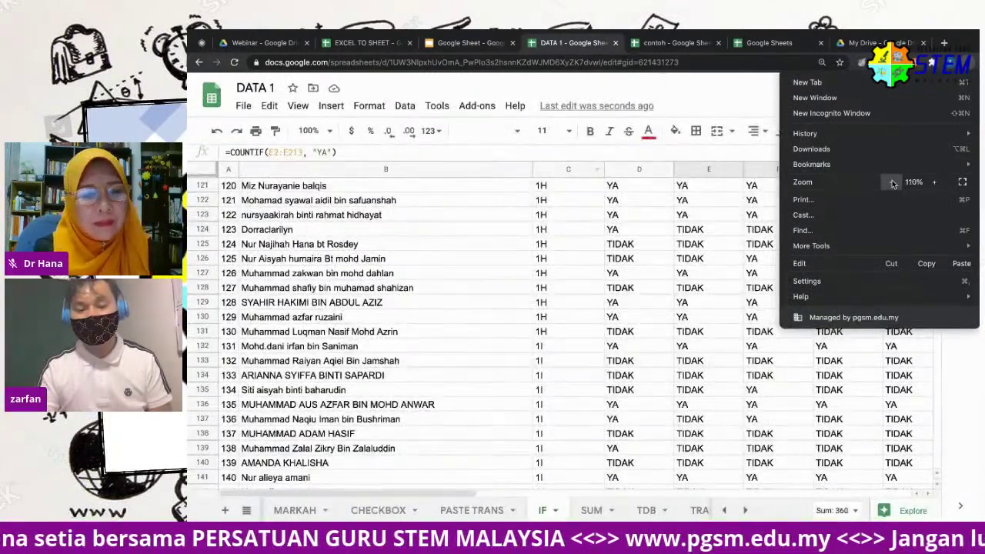
{"action": "left_click", "coordinate": [891, 183]}
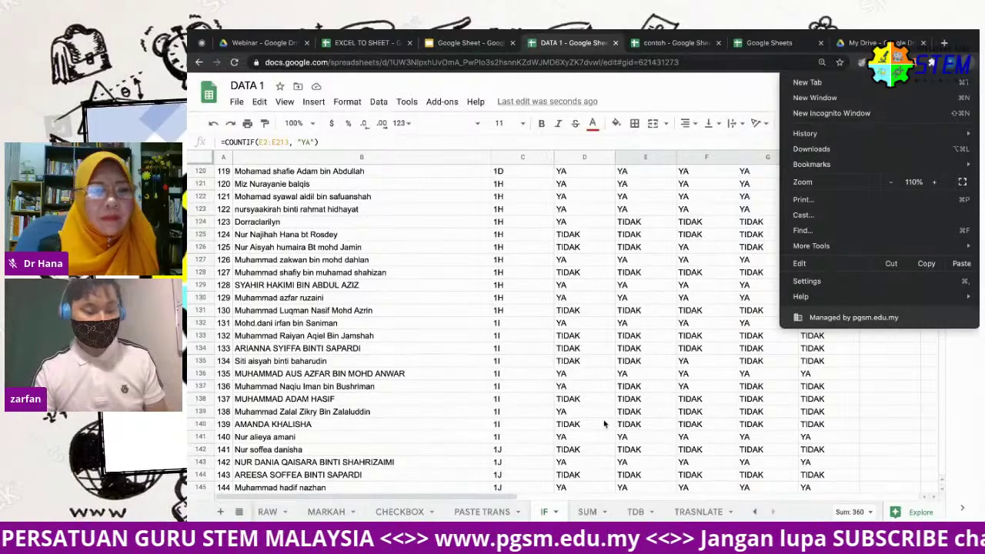
{"action": "left_click", "coordinate": [468, 41]}
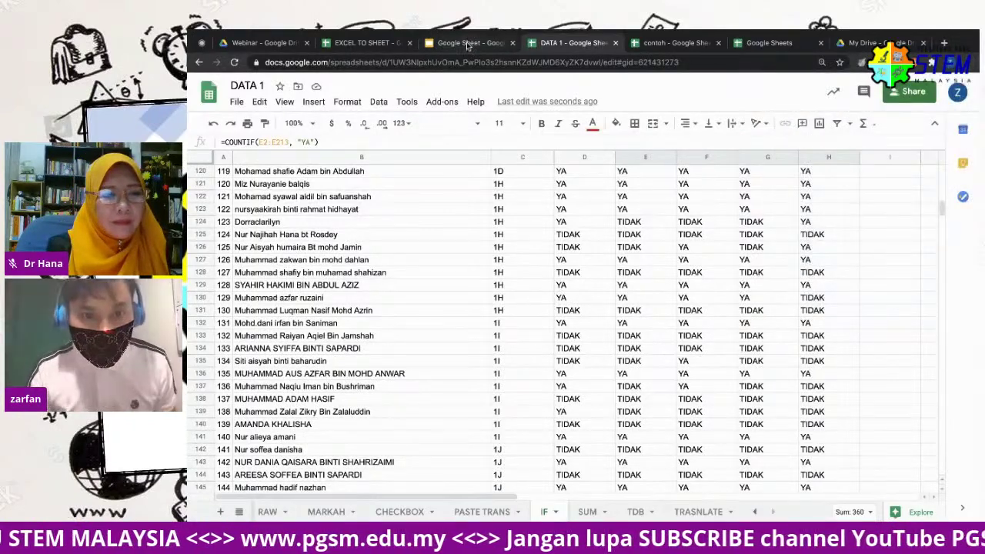
{"action": "left_click", "coordinate": [466, 42]}
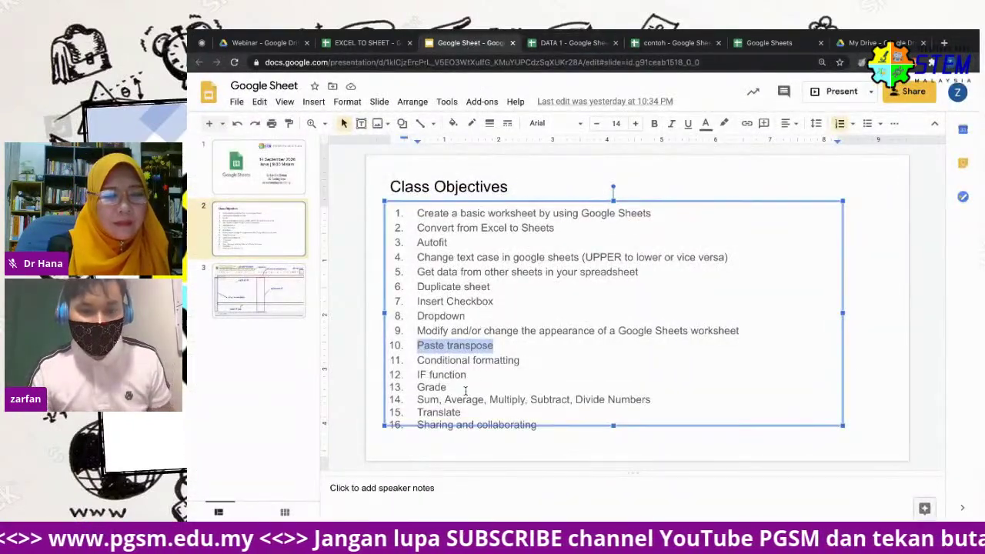
Clear the highlight on the Paste transpose objective and return to the DATA 1 spreadsheet
{"action": "left_click", "coordinate": [468, 387]}
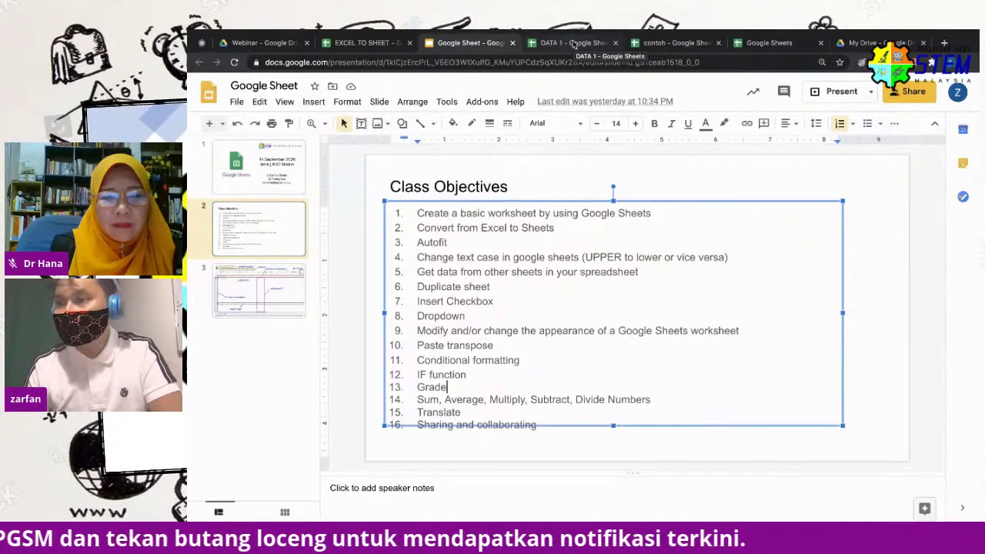
{"action": "left_click", "coordinate": [574, 45]}
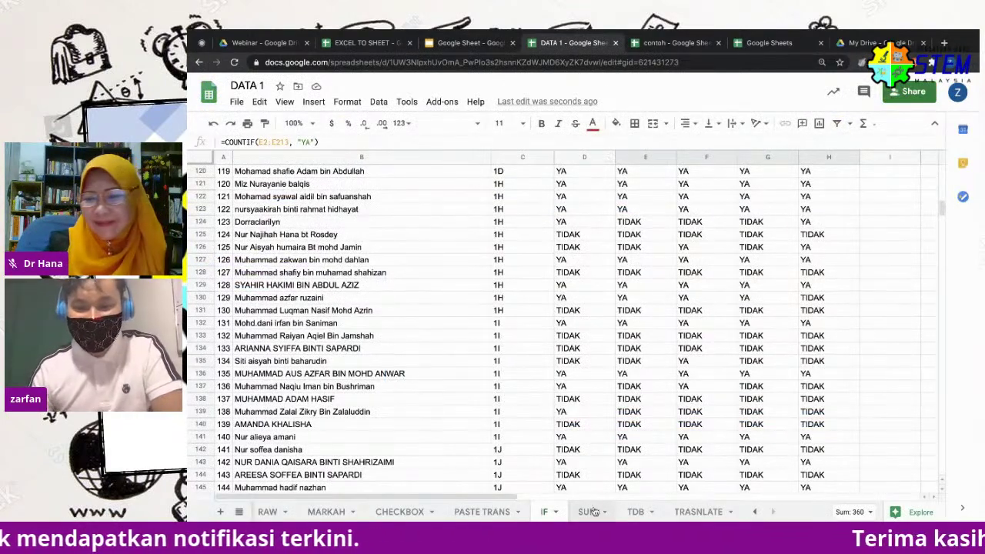
On the SUM sheet, put =SUM(C4:F4) in G4 so the second student row totals 330
{"action": "left_click", "coordinate": [590, 511]}
{"action": "left_click", "coordinate": [728, 214]}
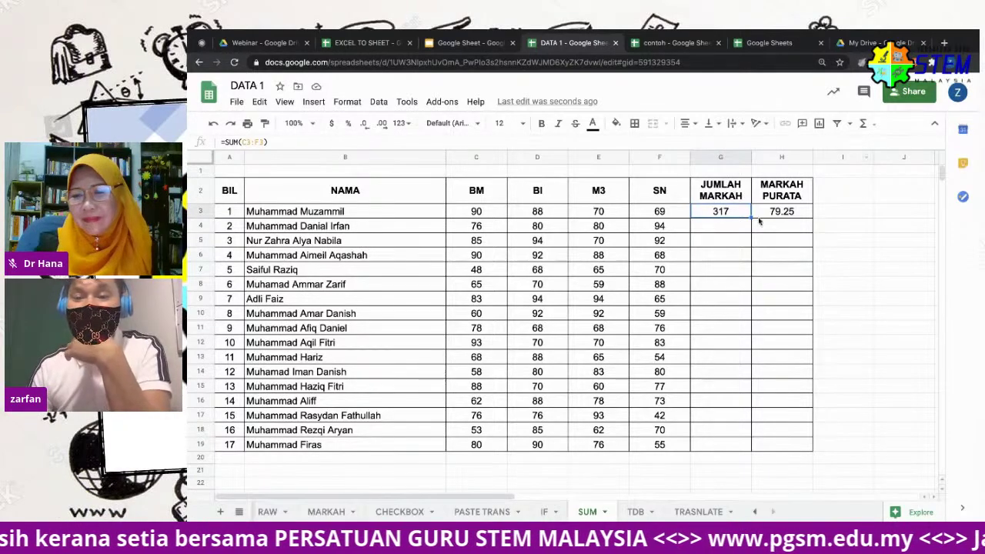
{"action": "left_click", "coordinate": [727, 225]}
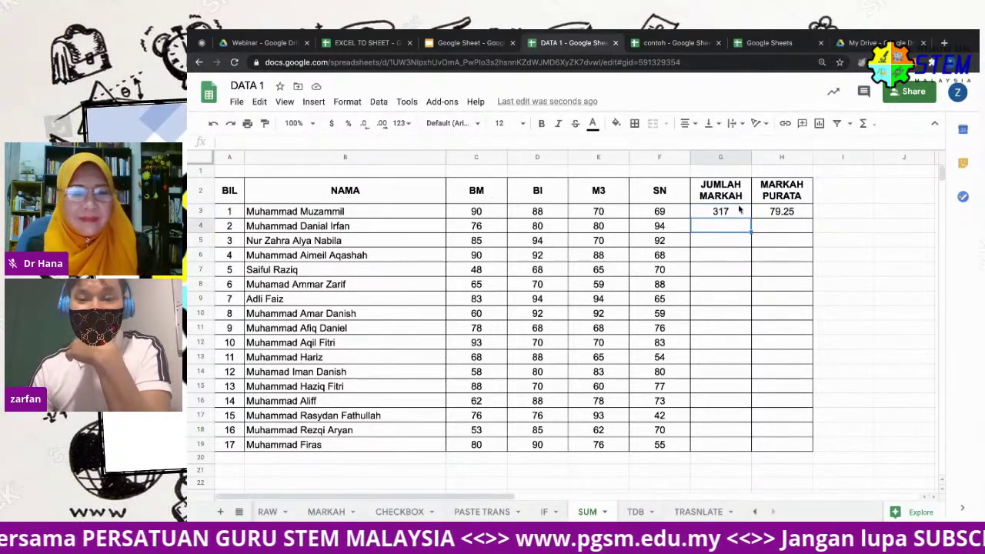
{"action": "left_click", "coordinate": [872, 127]}
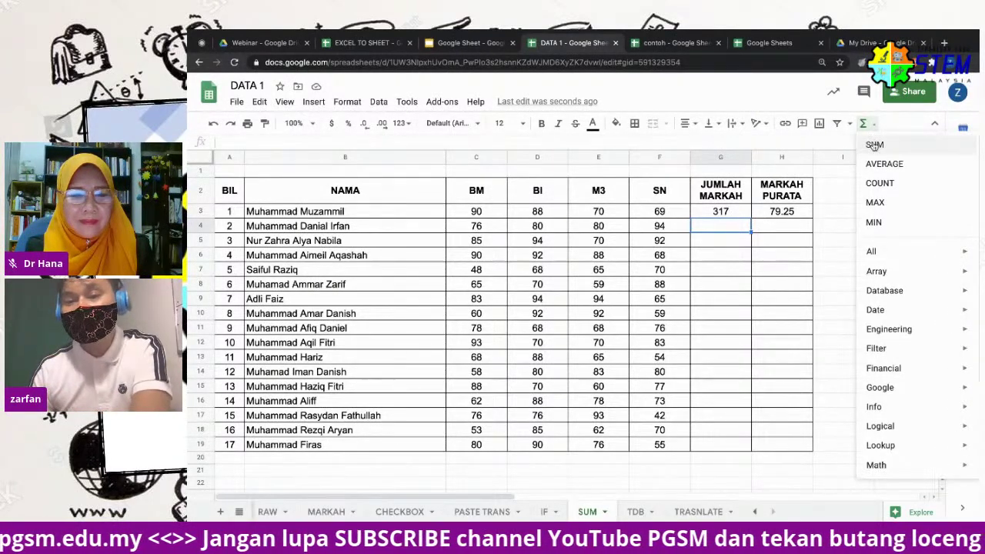
{"action": "left_click", "coordinate": [875, 147]}
{"action": "left_click", "coordinate": [483, 229]}
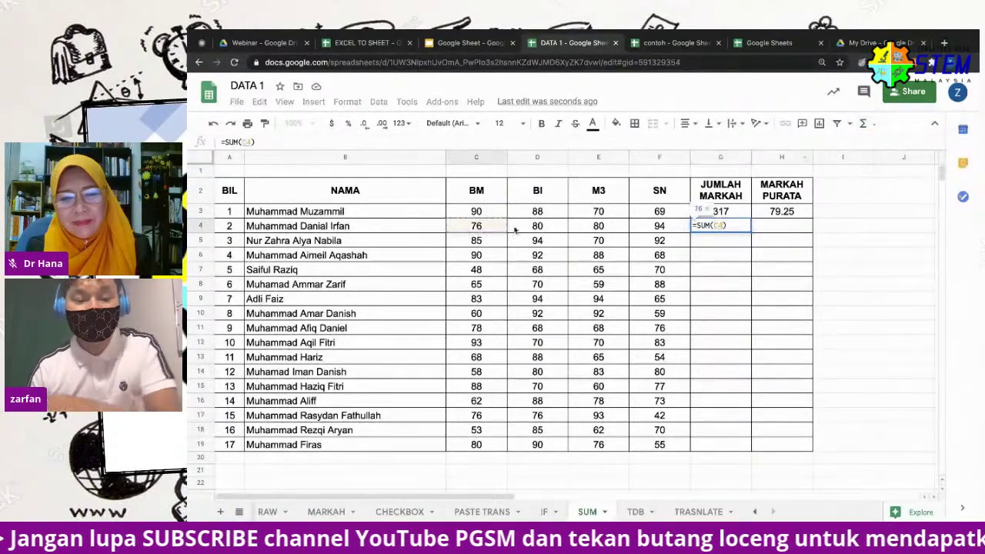
{"action": "left_click_drag", "start_coordinate": [482, 230], "coordinate": [672, 230]}
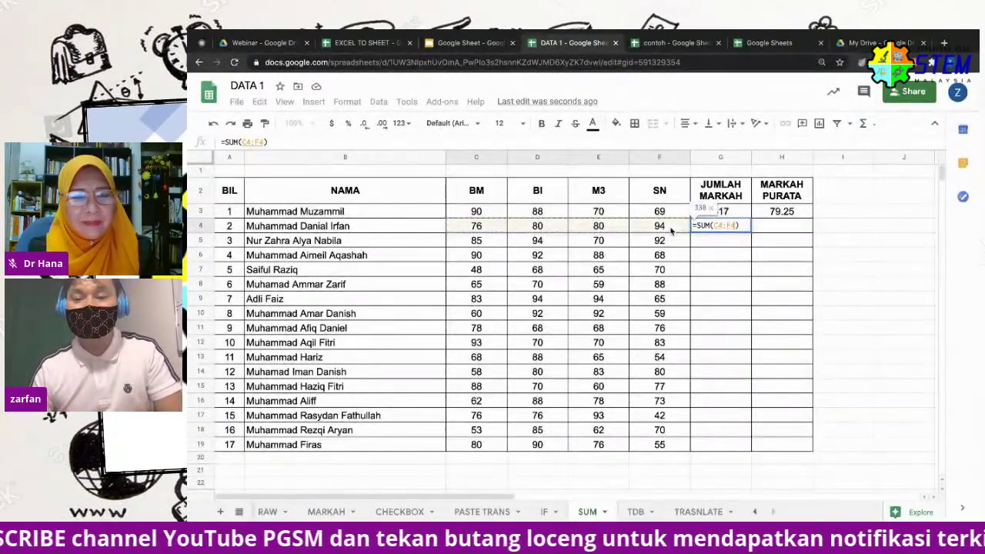
{"action": "key", "text": "Return"}
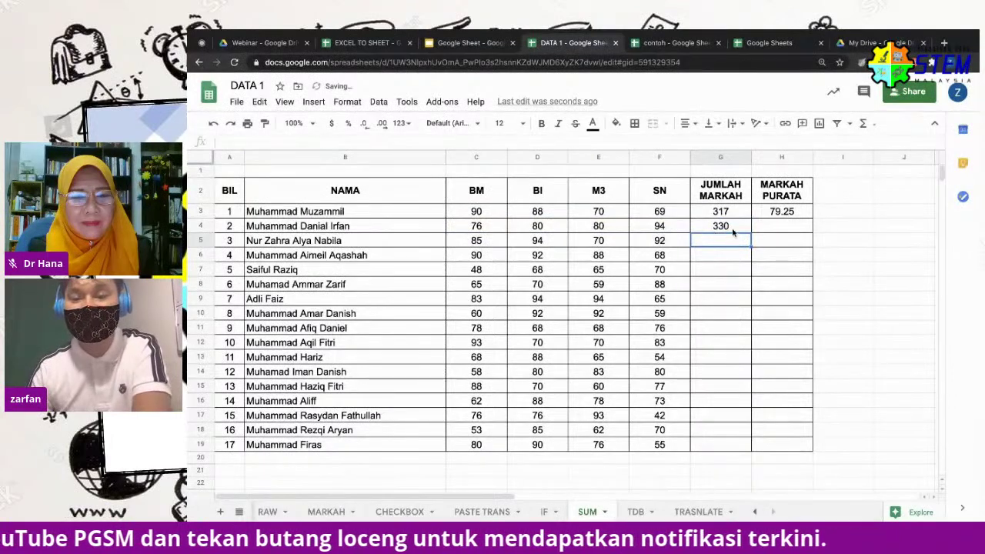
{"action": "left_click", "coordinate": [765, 228]}
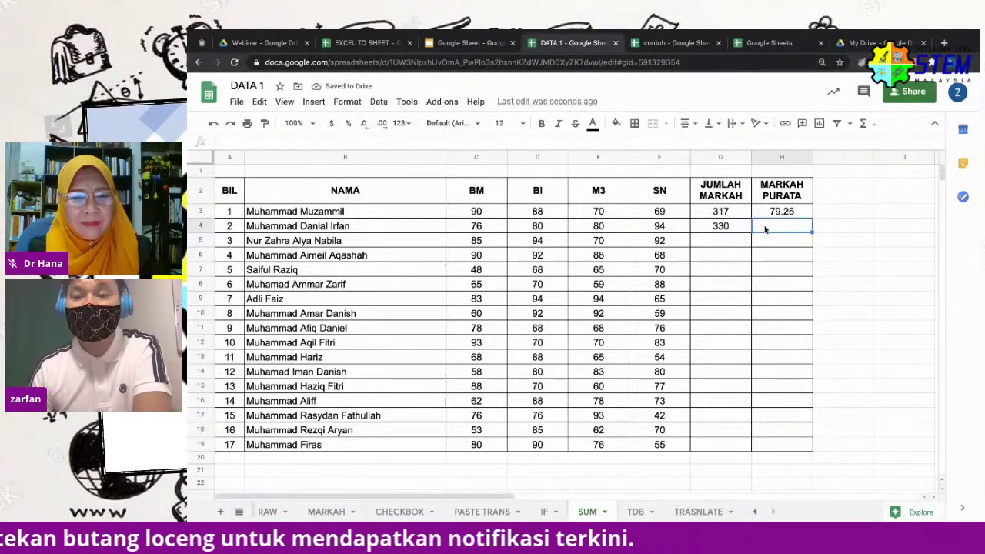
{"action": "left_click", "coordinate": [864, 123]}
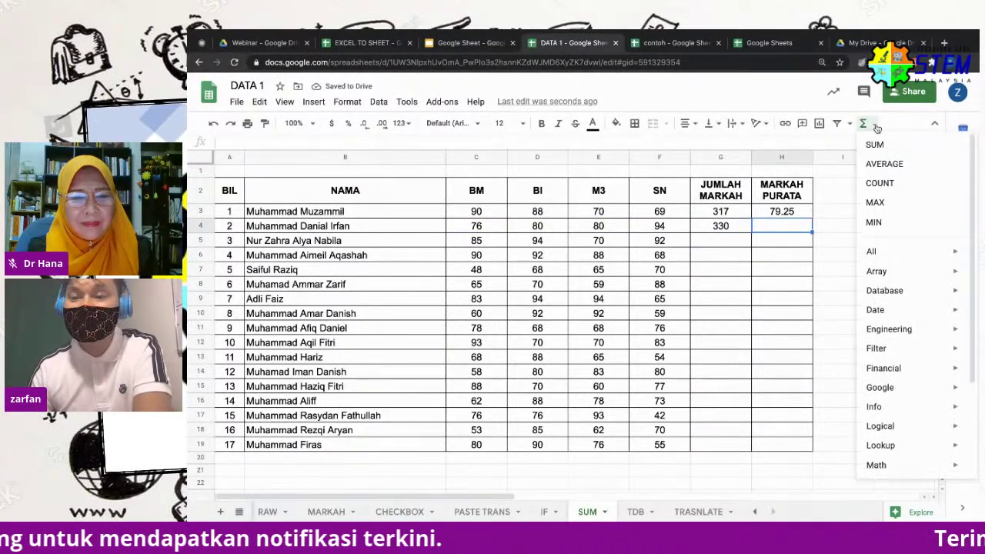
Enter =AVERAGE(C4:F4) in H4 for the first student's average mark
{"action": "left_click", "coordinate": [896, 165]}
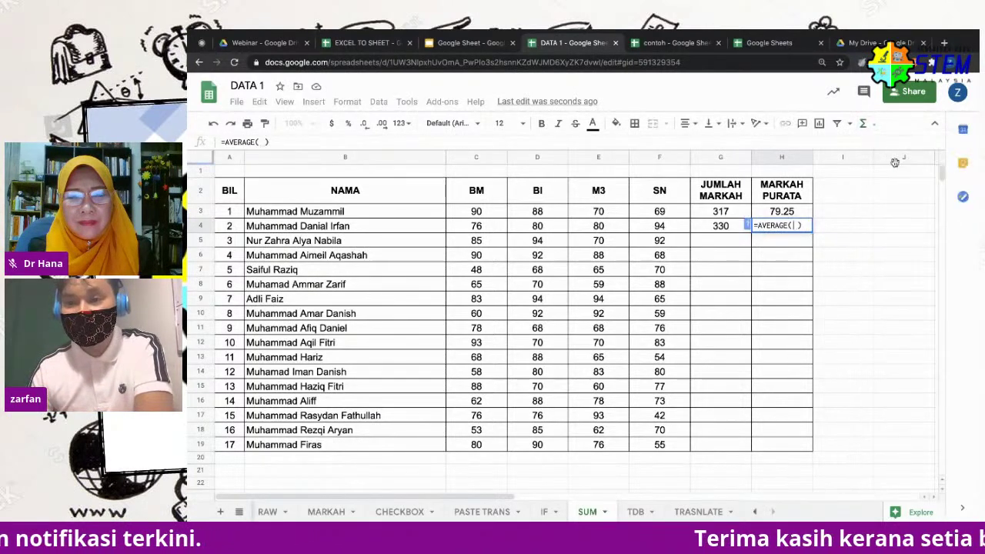
{"action": "left_click", "coordinate": [491, 227]}
{"action": "left_click", "coordinate": [674, 230], "text": "shift"}
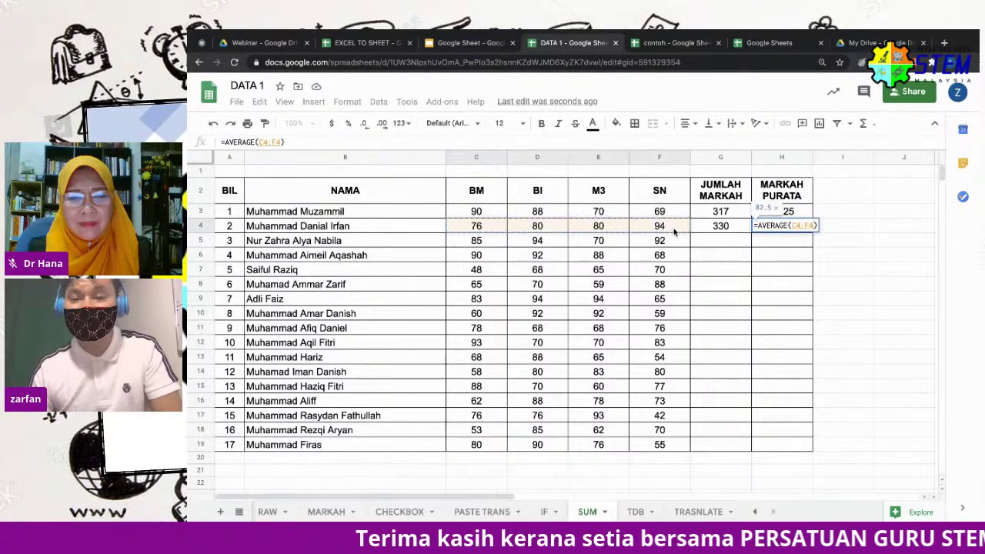
{"action": "key", "text": "Return"}
Fill the G4 total and H4 average formulas down to row 19
{"action": "left_click", "coordinate": [742, 227]}
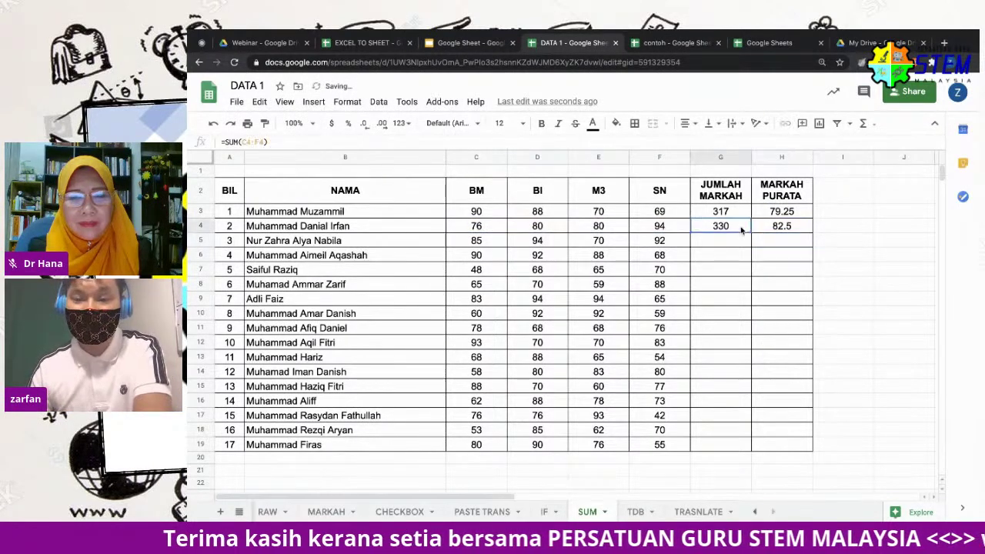
{"action": "left_click_drag", "start_coordinate": [751, 233], "coordinate": [748, 445]}
{"action": "left_click", "coordinate": [795, 227]}
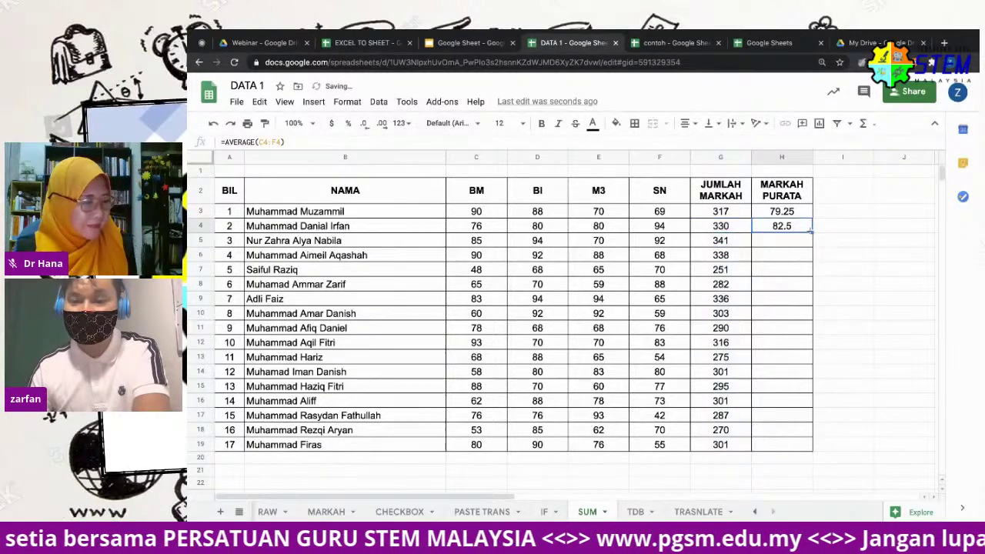
{"action": "left_click_drag", "start_coordinate": [812, 436], "coordinate": [812, 436]}
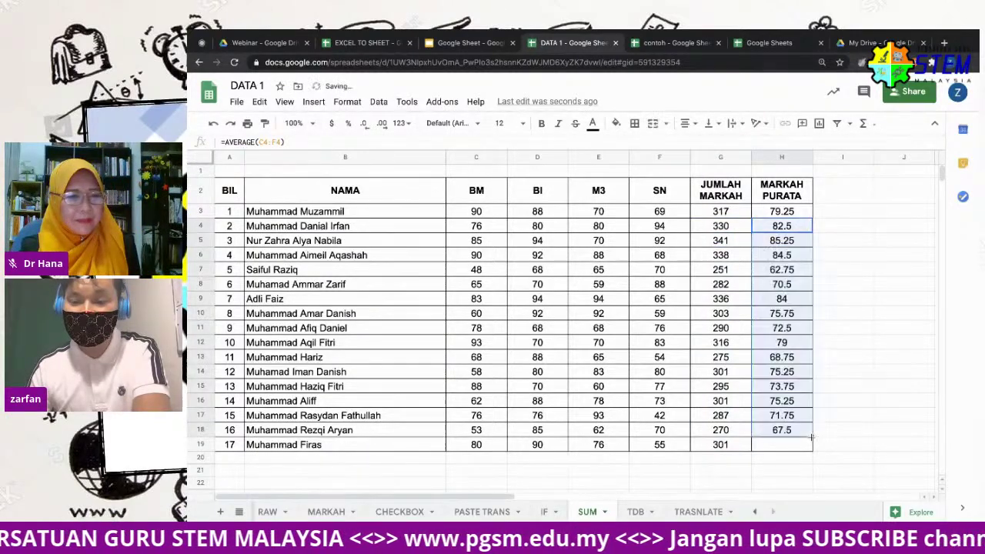
{"action": "left_click", "coordinate": [805, 436]}
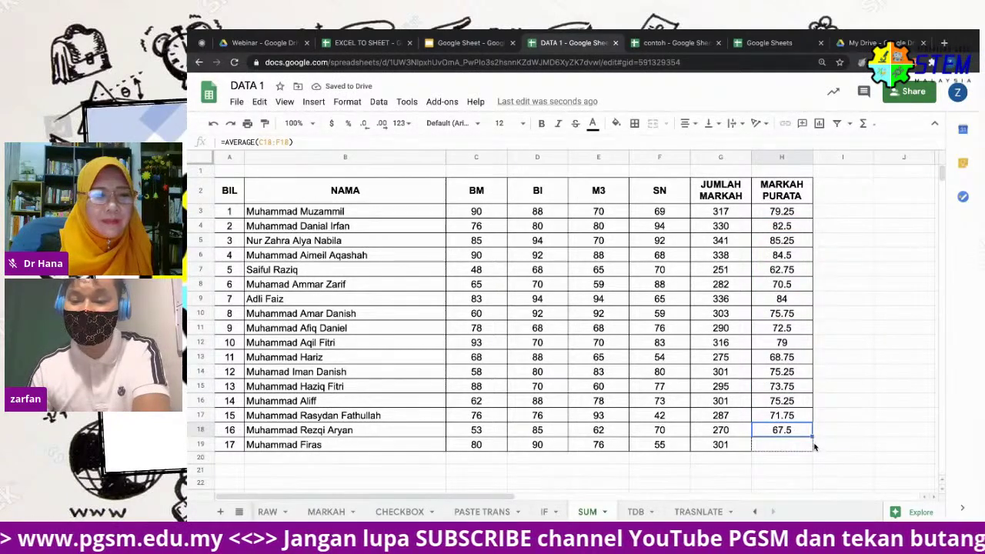
{"action": "left_click_drag", "start_coordinate": [815, 448], "coordinate": [813, 446]}
{"action": "left_click", "coordinate": [802, 403]}
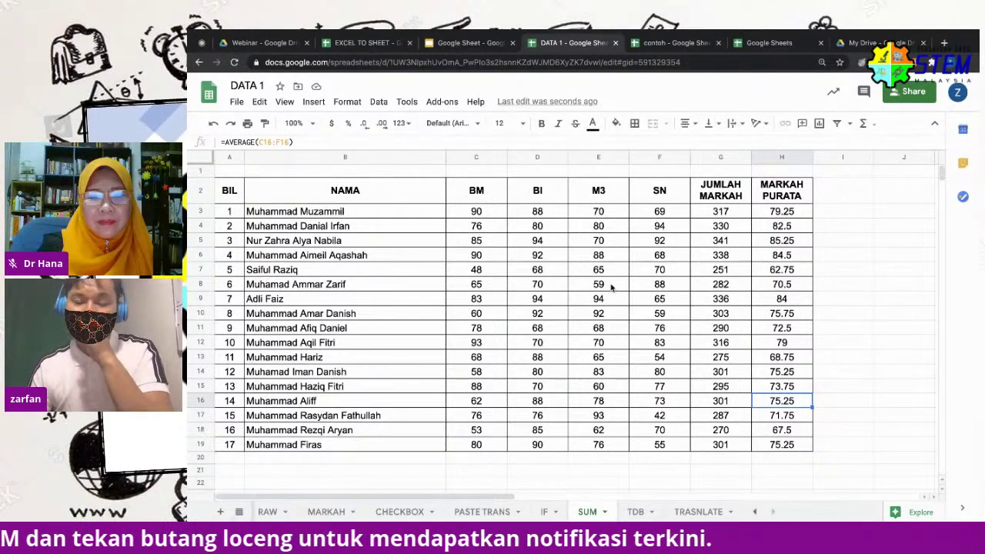
{"action": "left_click", "coordinate": [460, 46]}
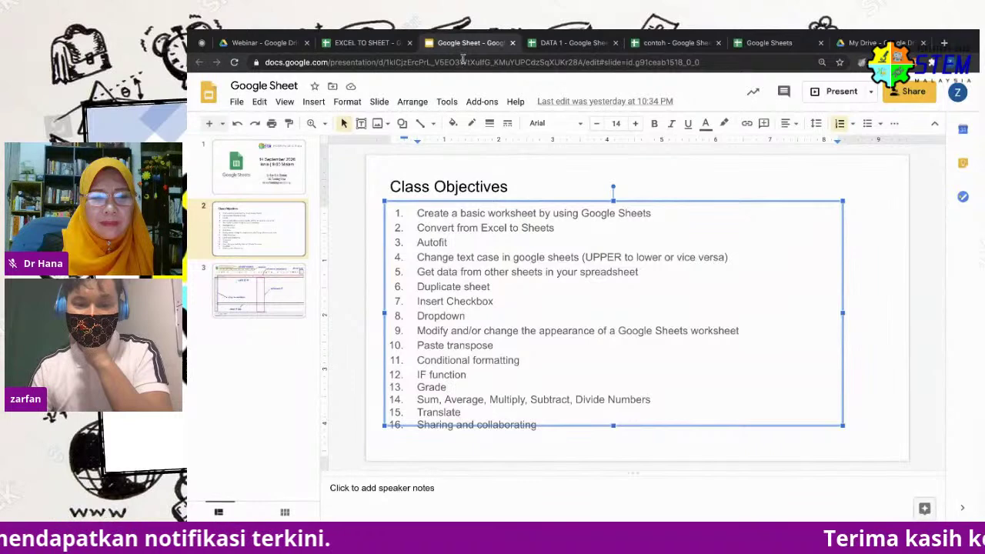
{"action": "left_click", "coordinate": [569, 43]}
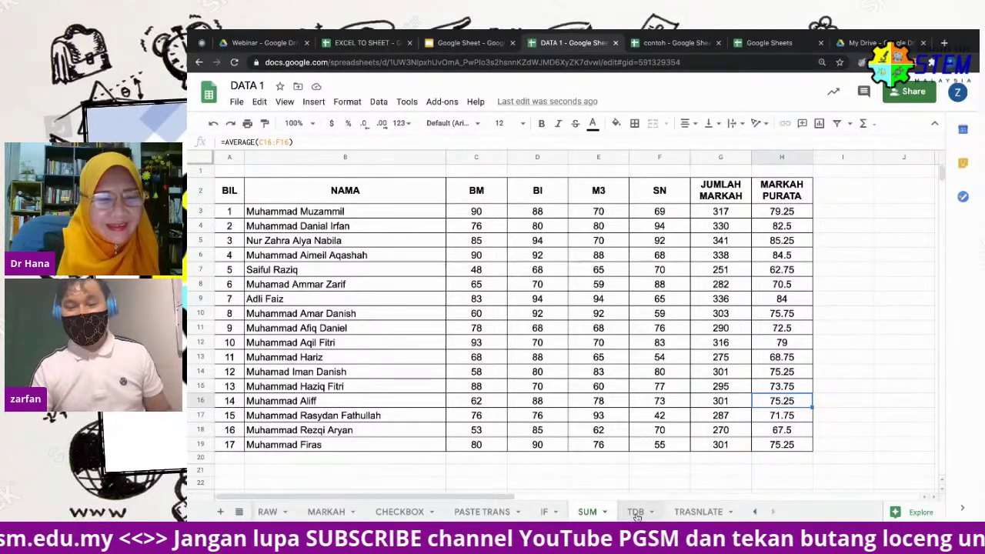
{"action": "left_click", "coordinate": [637, 513]}
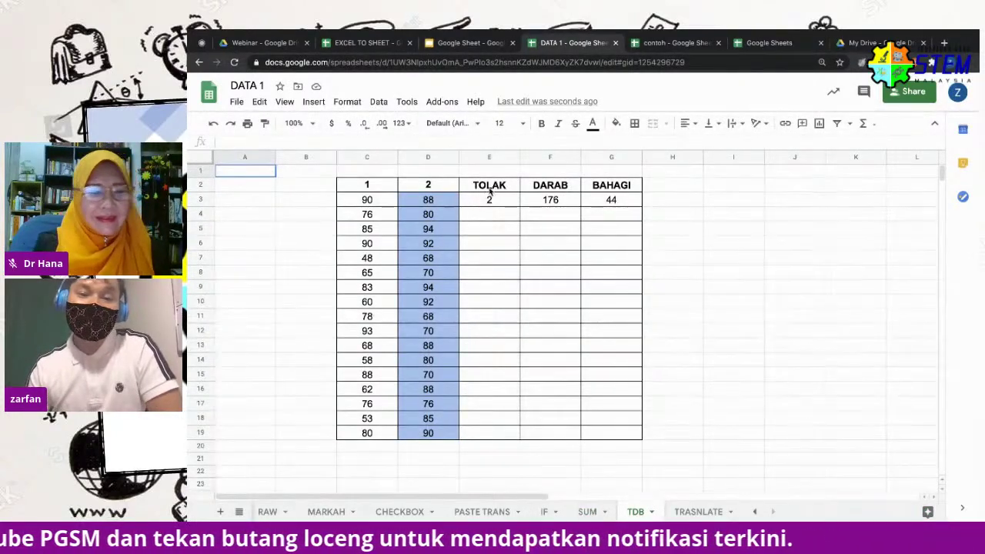
Go from the SUM sheet to the TDB sheet and check E3's subtraction formula
{"action": "left_click", "coordinate": [587, 512]}
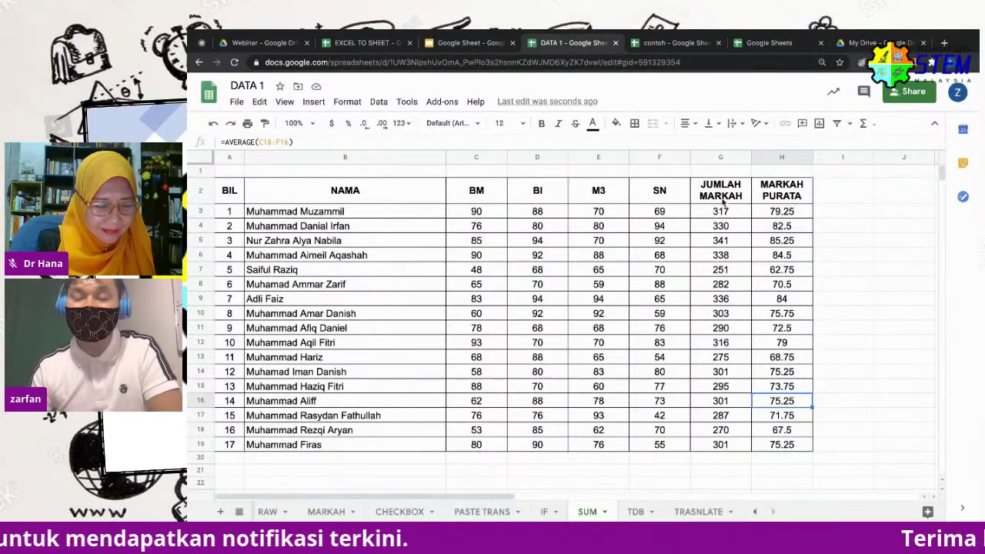
{"action": "left_click", "coordinate": [635, 511]}
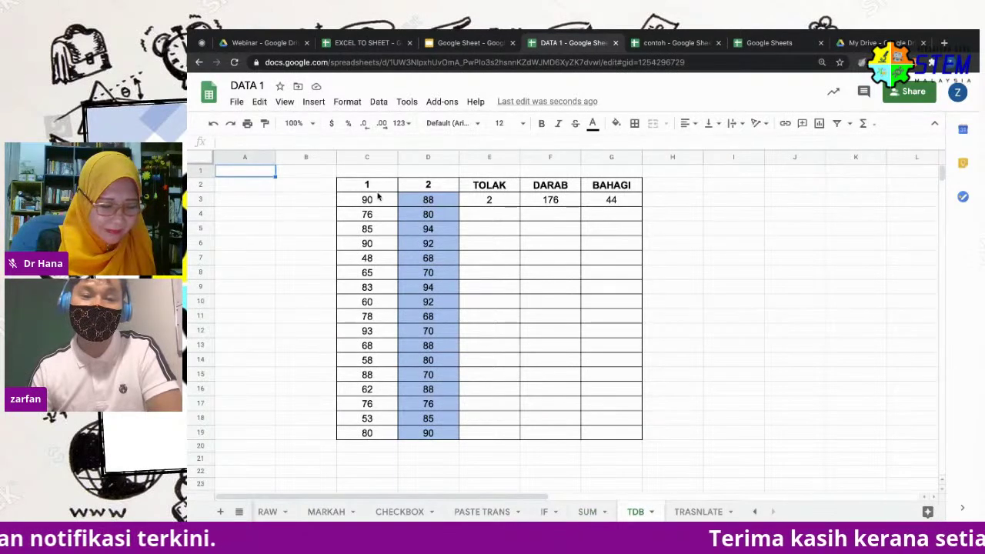
{"action": "left_click", "coordinate": [493, 201]}
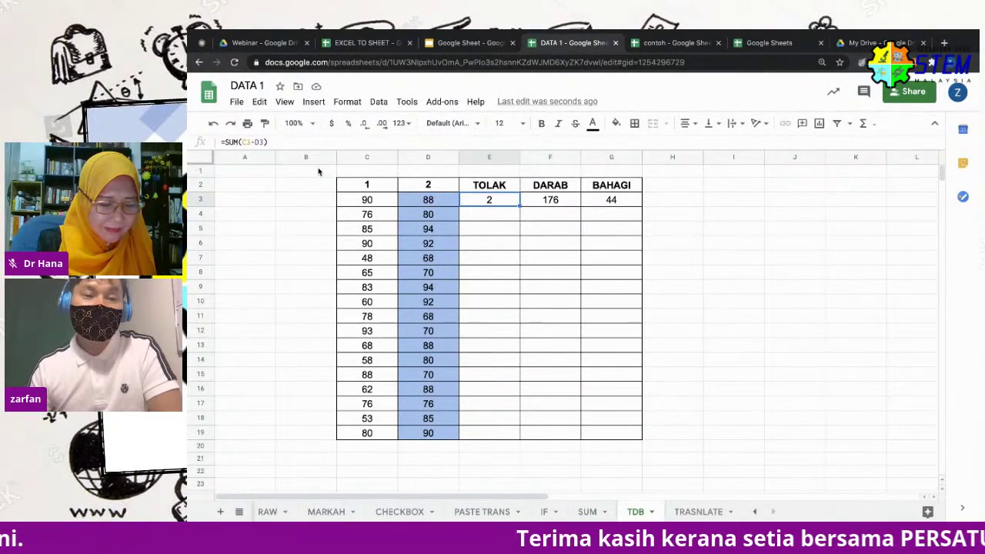
{"action": "left_click", "coordinate": [495, 217]}
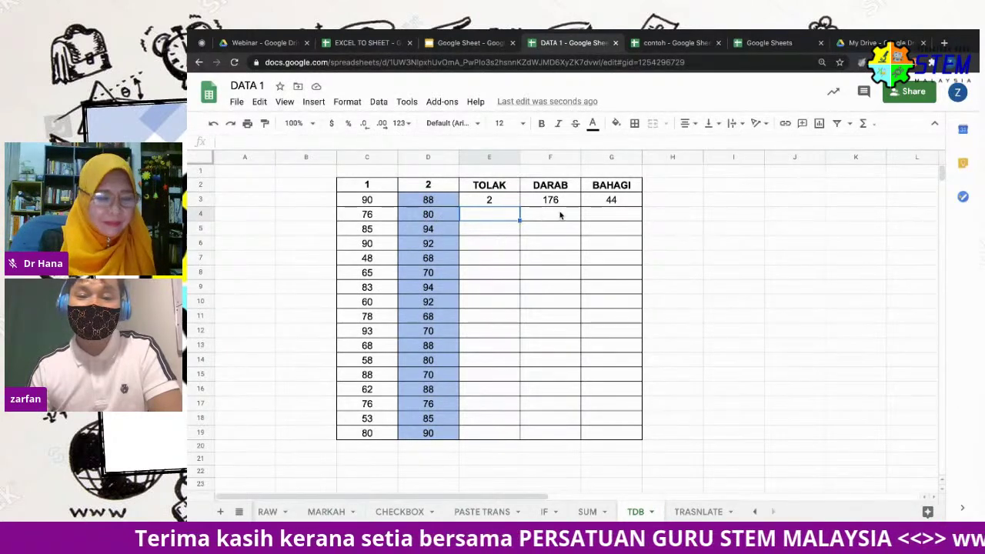
{"action": "left_click", "coordinate": [499, 201]}
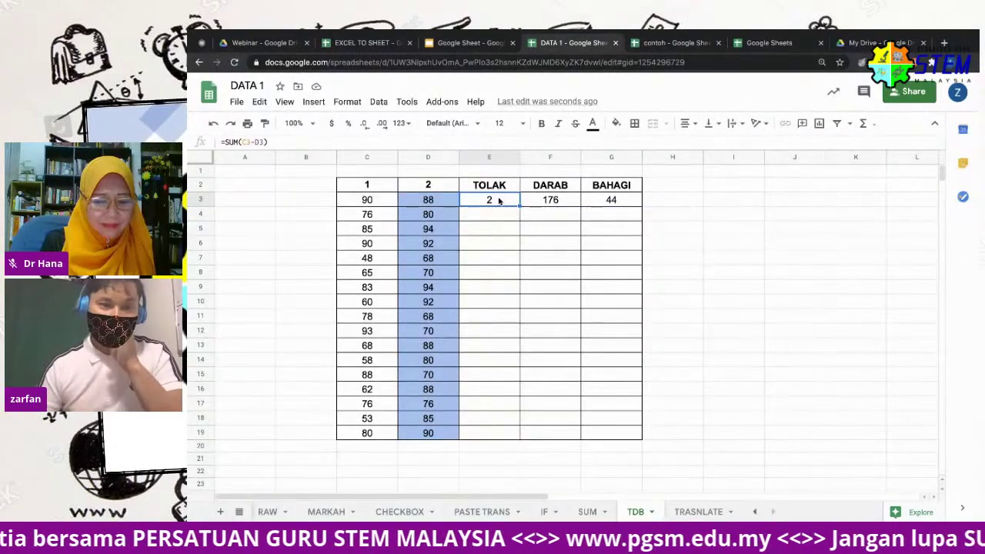
Zoom the browser page in to 175% for easier viewing
{"action": "left_click", "coordinate": [968, 63]}
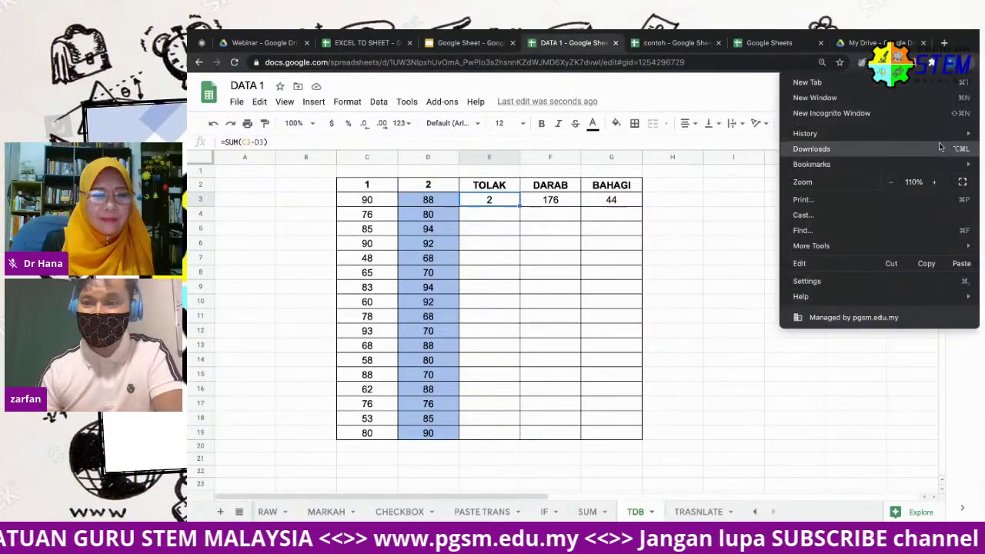
{"action": "left_click", "coordinate": [935, 182]}
{"action": "left_click", "coordinate": [935, 183]}
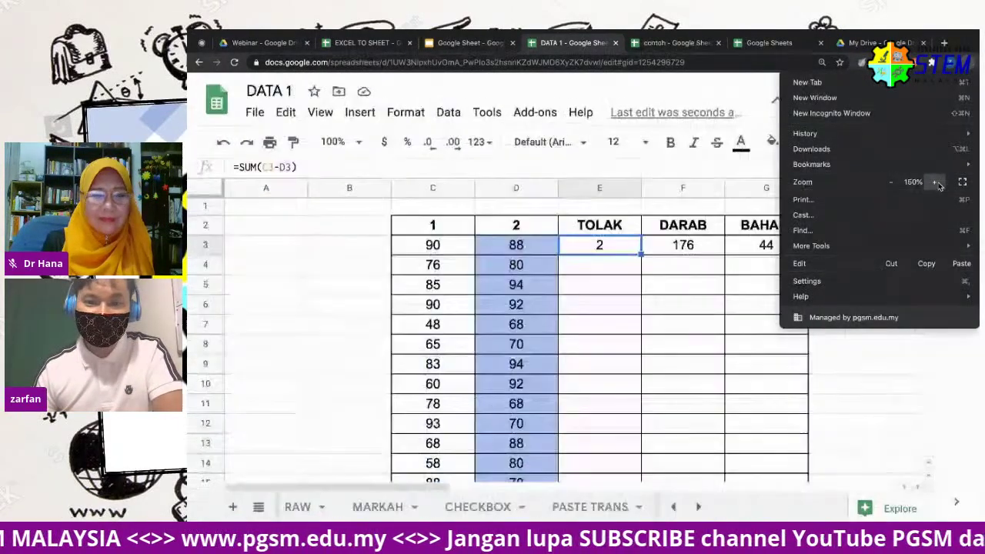
{"action": "left_click", "coordinate": [935, 182]}
{"action": "left_click", "coordinate": [347, 183]}
Commit =SUM(C3-D3) in E3 and fill it down column E to row 11
{"action": "left_click", "coordinate": [324, 183]}
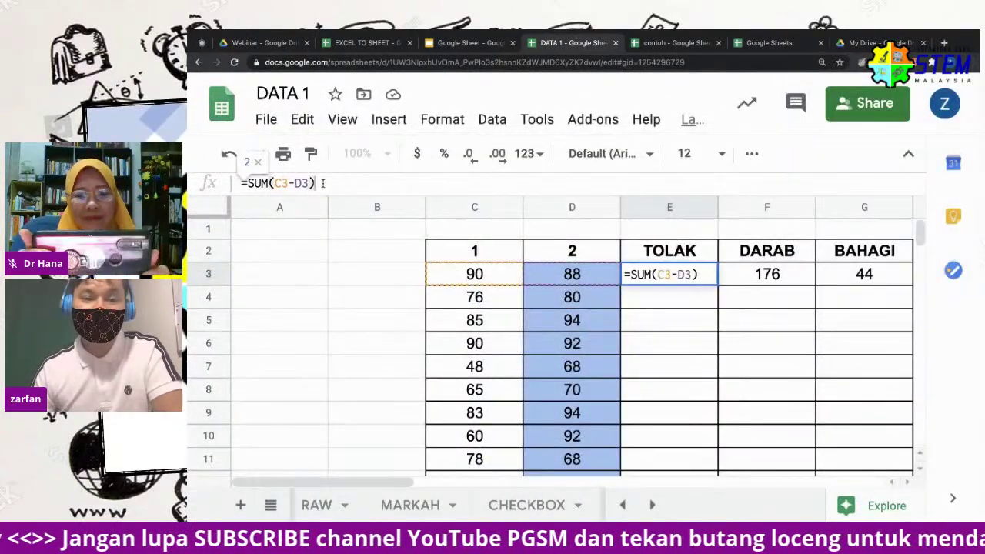
{"action": "left_click_drag", "start_coordinate": [323, 183], "coordinate": [239, 183]}
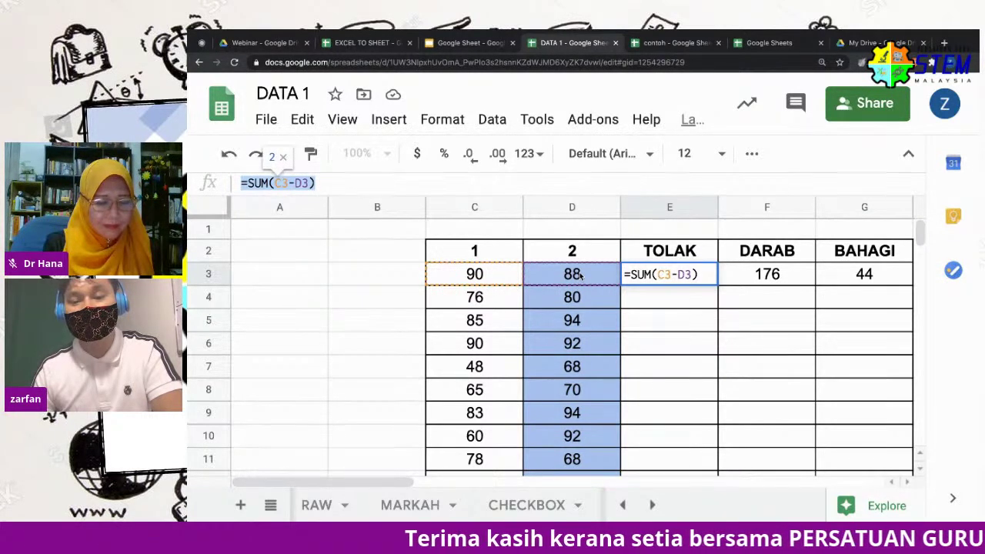
{"action": "key", "text": "Return"}
{"action": "left_click", "coordinate": [684, 279]}
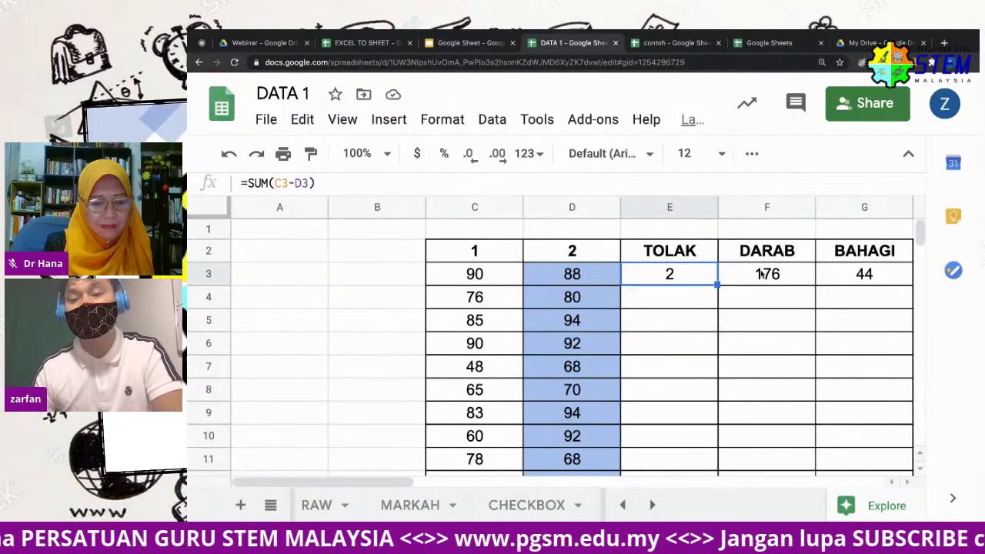
{"action": "left_click_drag", "start_coordinate": [717, 285], "coordinate": [716, 465]}
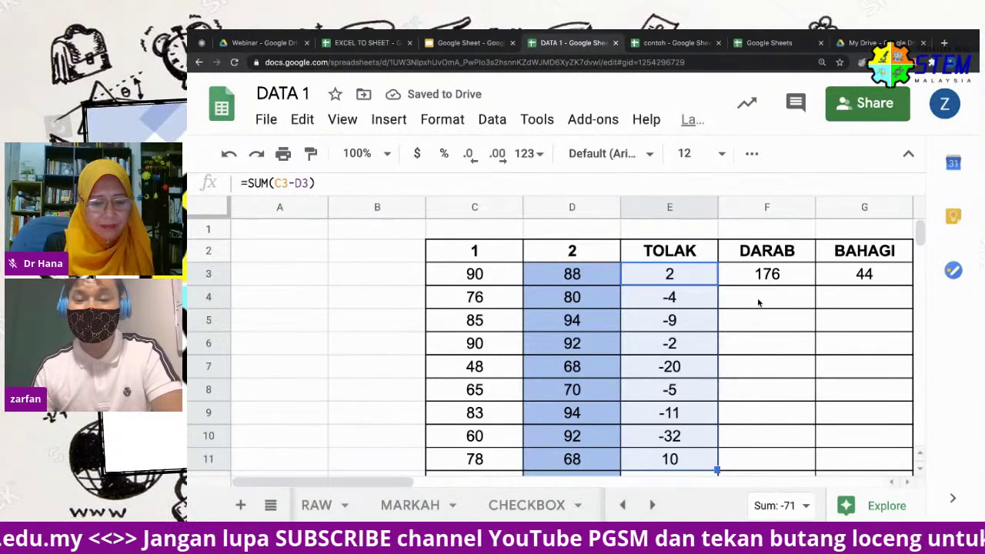
{"action": "left_click", "coordinate": [758, 303]}
Change F3's formula to =SUM(C3*D3) so DARAB shows 7920 (90 × 88)
{"action": "left_click", "coordinate": [757, 280]}
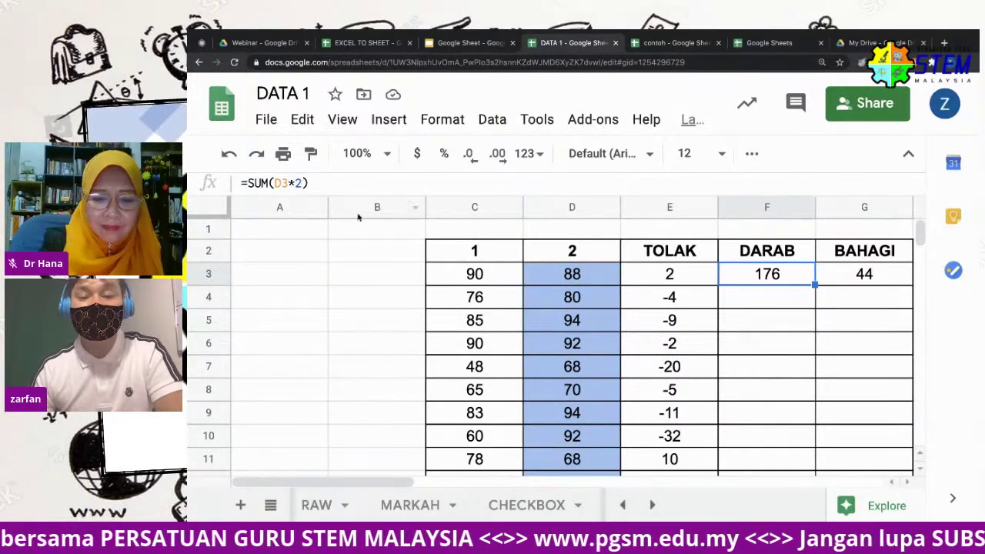
{"action": "left_click", "coordinate": [307, 184]}
{"action": "key", "text": "BackSpace"}
{"action": "key", "text": "BackSpace"}
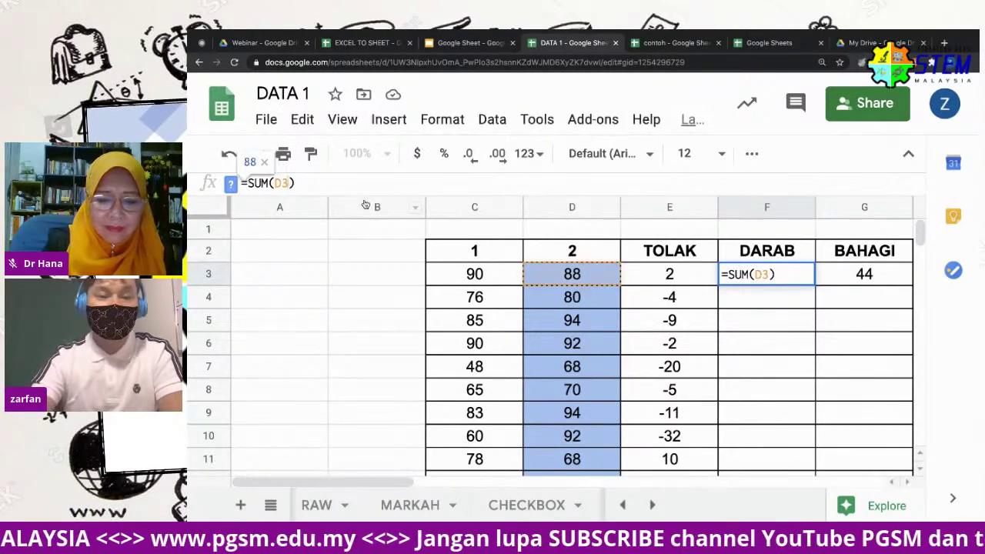
{"action": "key", "text": "BackSpace"}
{"action": "key", "text": "BackSpace"}
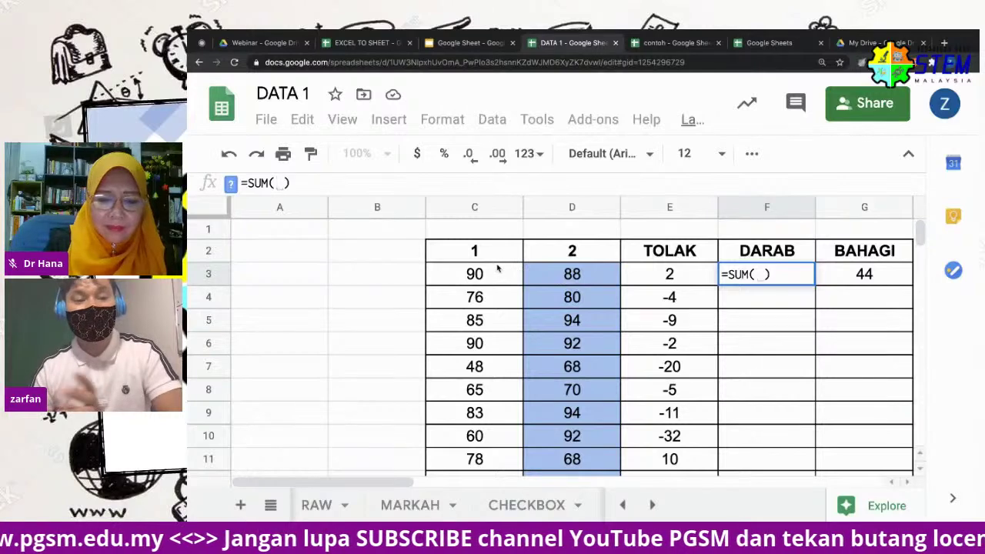
{"action": "left_click", "coordinate": [497, 274]}
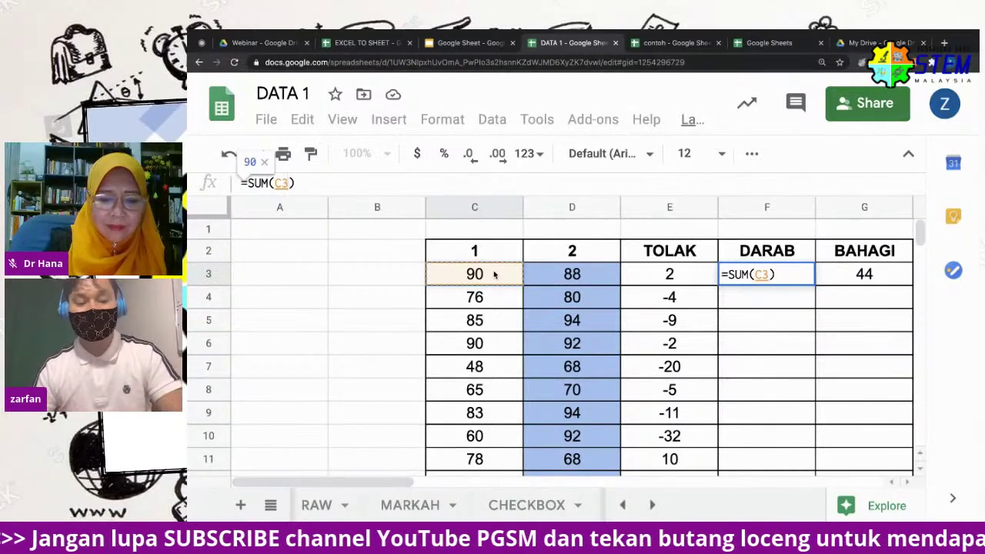
{"action": "type", "text": "*"}
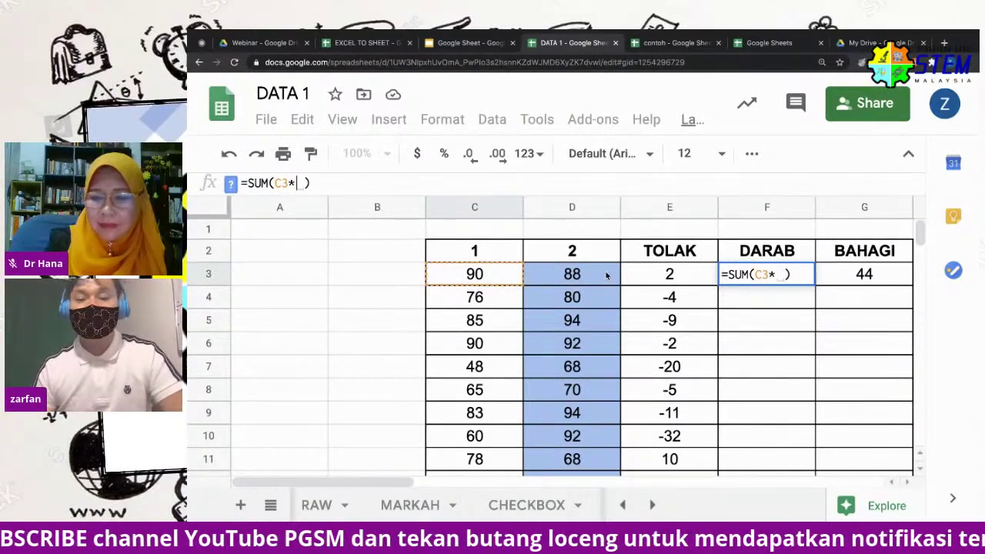
{"action": "left_click", "coordinate": [605, 277]}
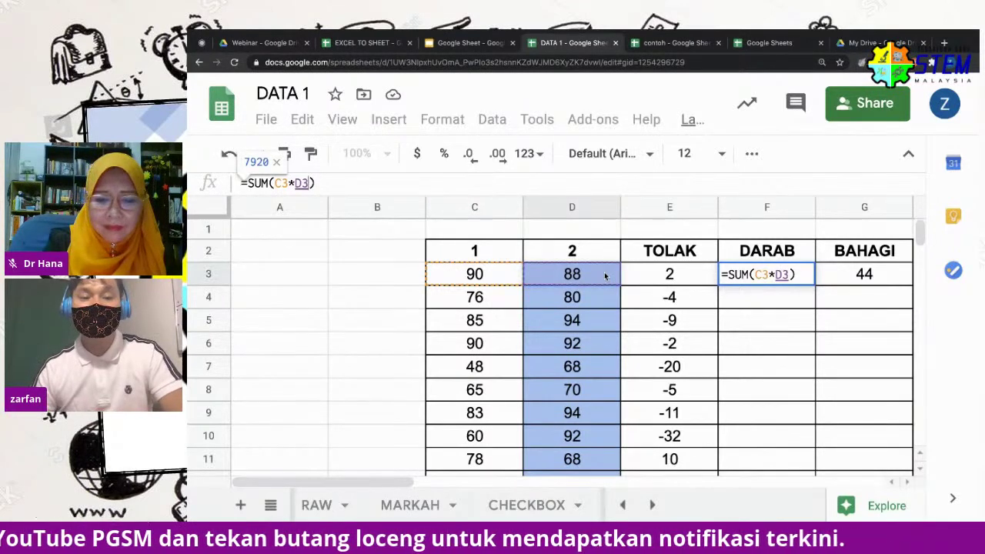
{"action": "key", "text": "Return"}
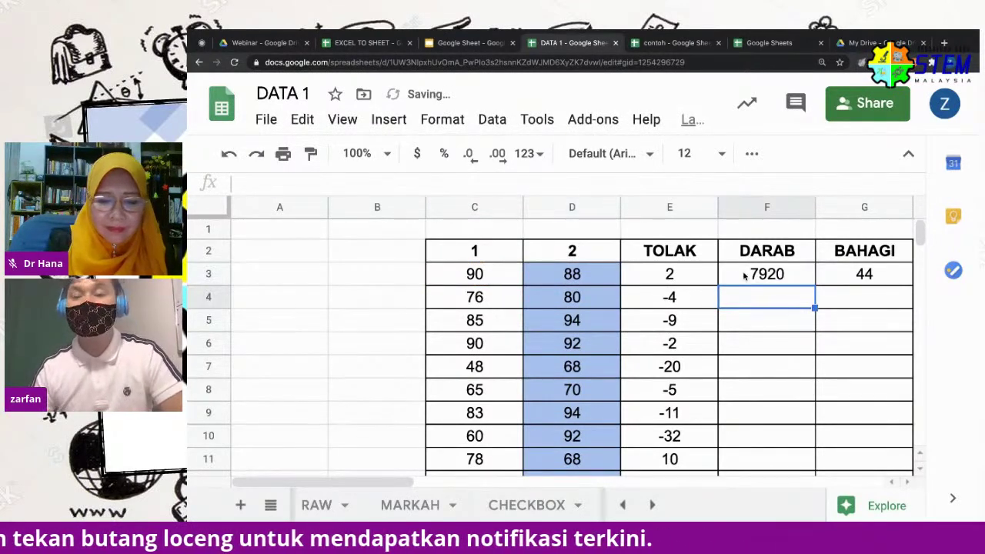
{"action": "left_click", "coordinate": [845, 281]}
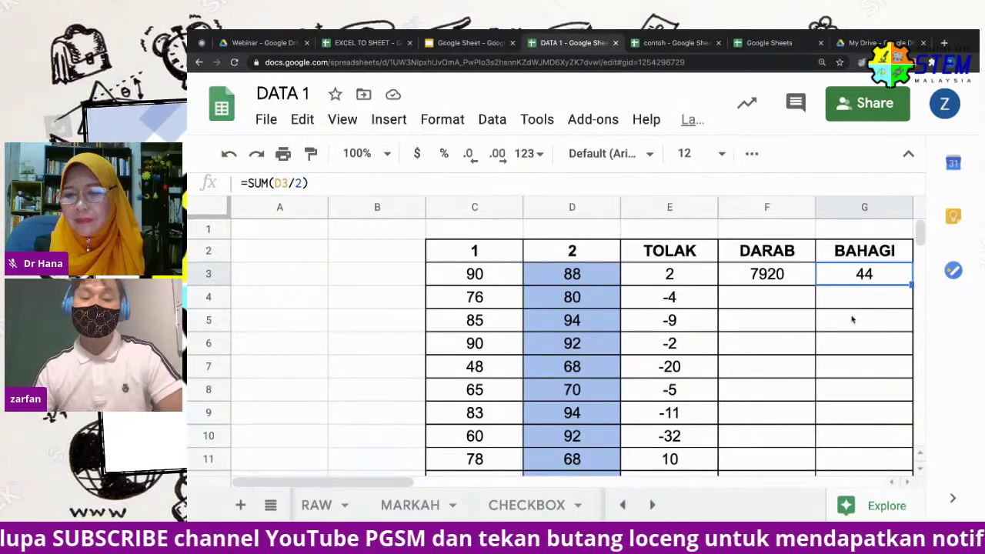
Scroll the sheet-tab bar right and open TRASNLATE, where NAMA translates to NAME and 이름
{"action": "left_click", "coordinate": [654, 506]}
{"action": "left_click", "coordinate": [654, 507]}
{"action": "left_click", "coordinate": [655, 506]}
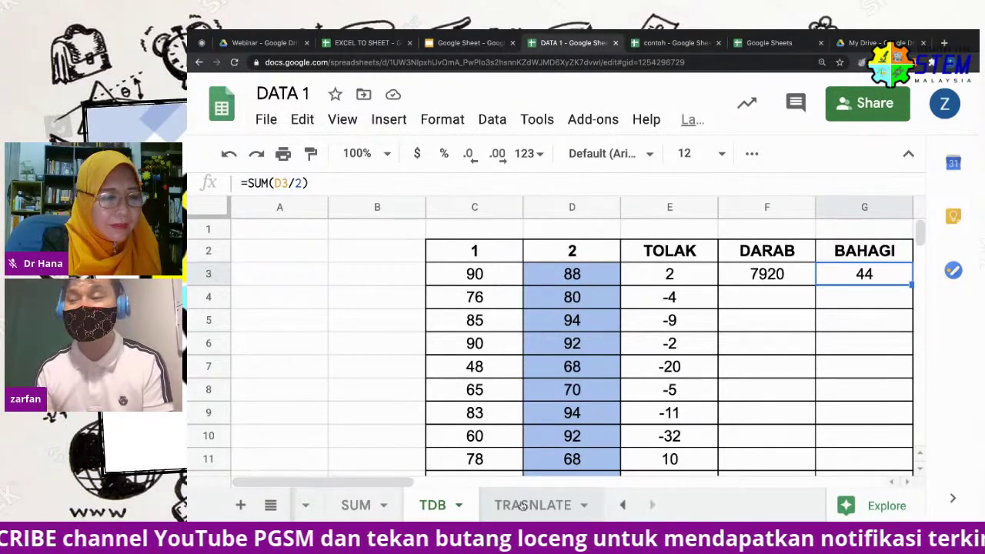
{"action": "left_click", "coordinate": [521, 505]}
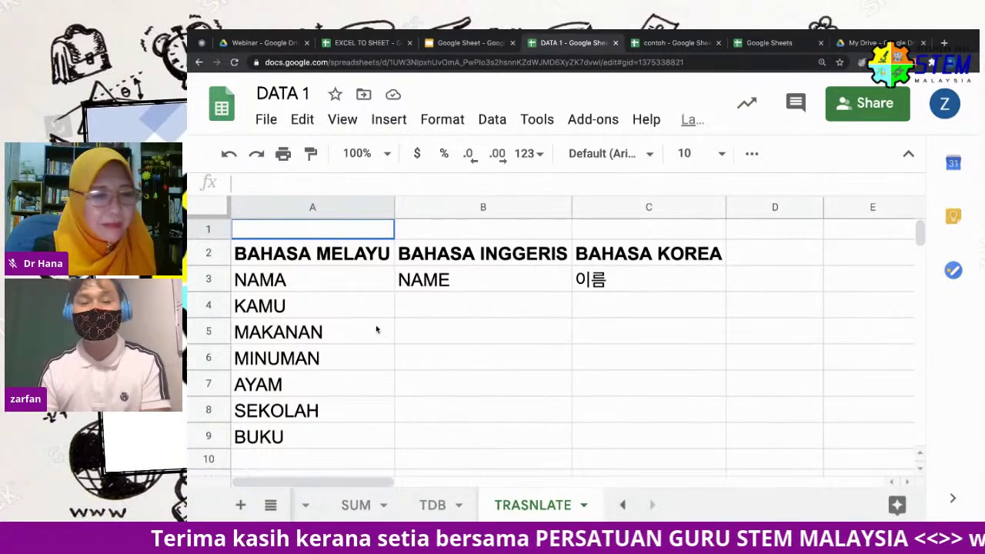
{"action": "left_click", "coordinate": [359, 286]}
{"action": "left_click", "coordinate": [418, 280]}
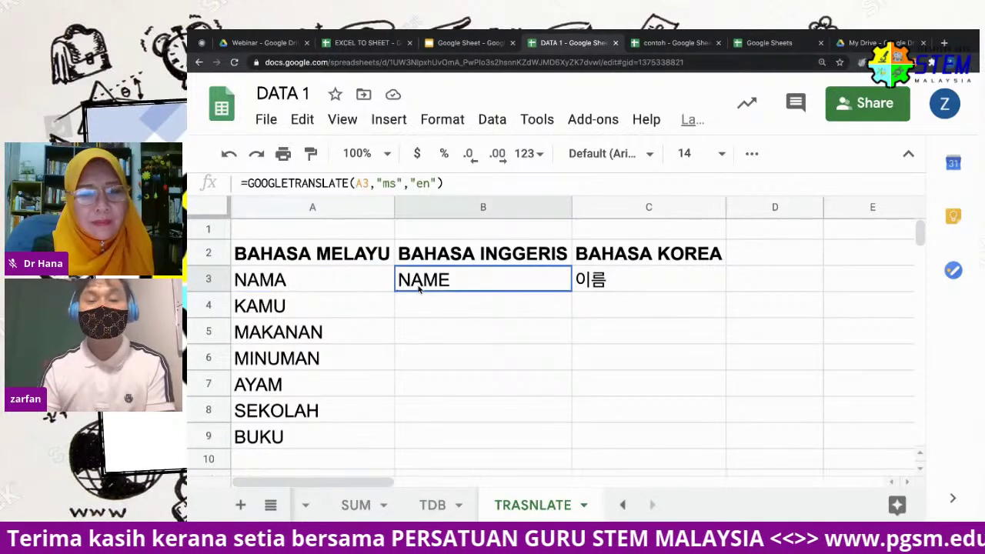
{"action": "left_click", "coordinate": [608, 285]}
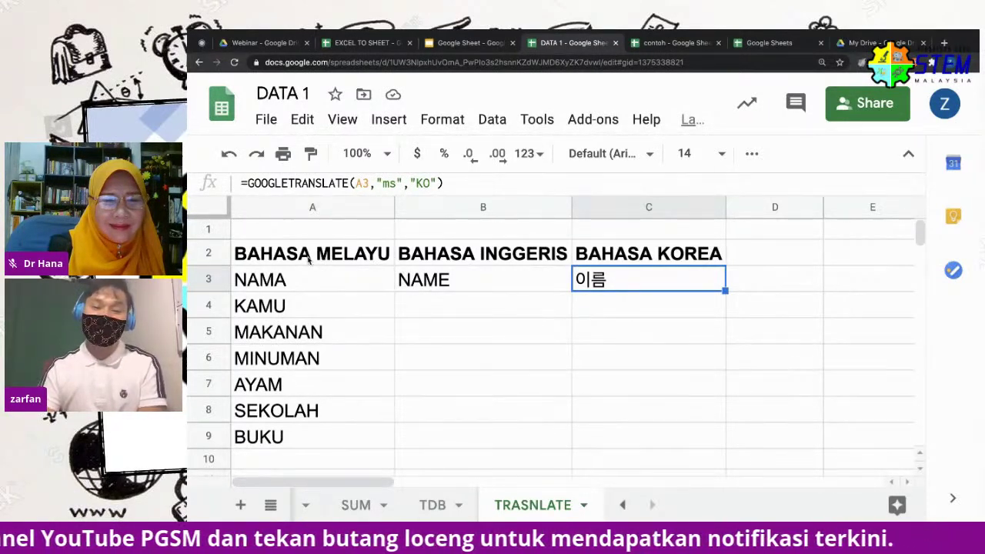
{"action": "left_click", "coordinate": [528, 262]}
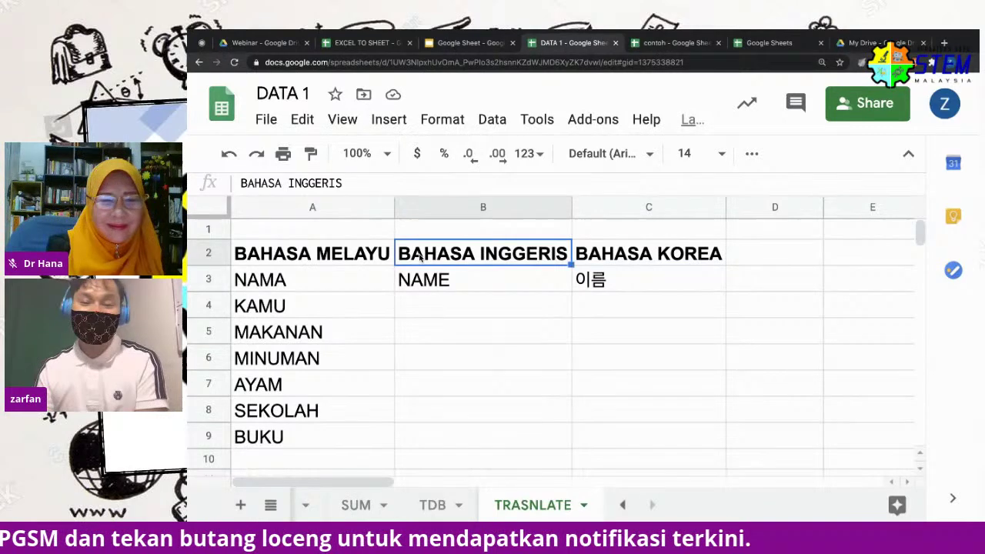
{"action": "left_click", "coordinate": [610, 258]}
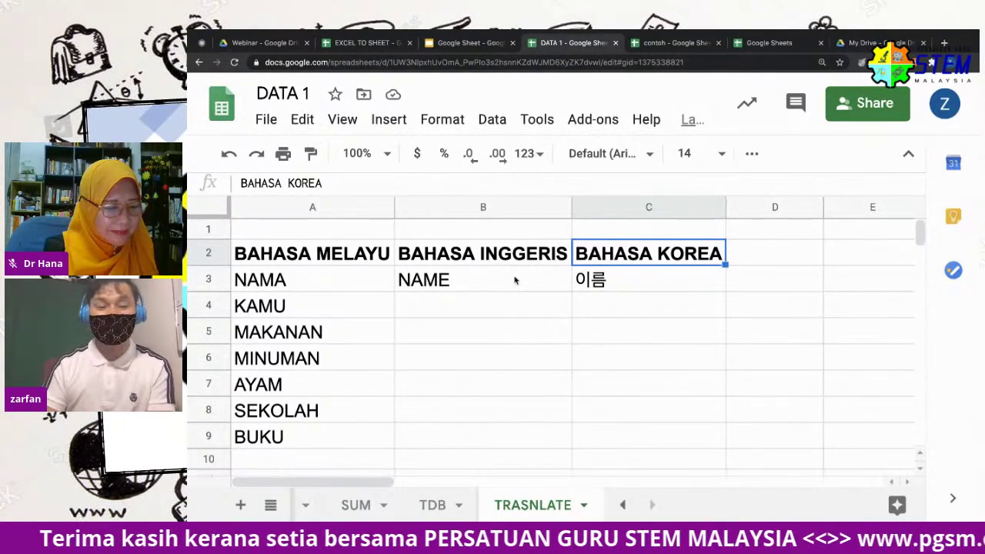
{"action": "left_click", "coordinate": [359, 284]}
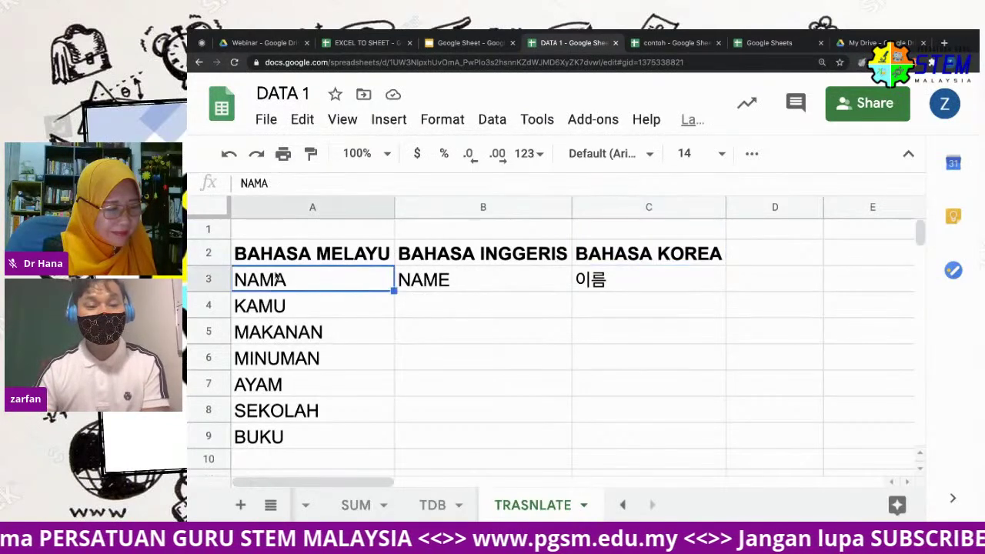
{"action": "left_click", "coordinate": [421, 303]}
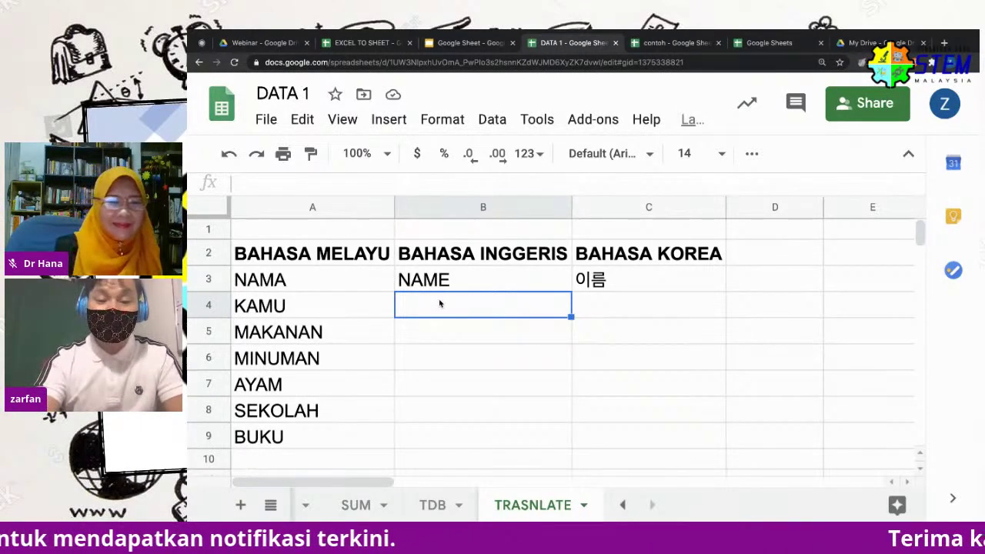
{"action": "type", "text": "="}
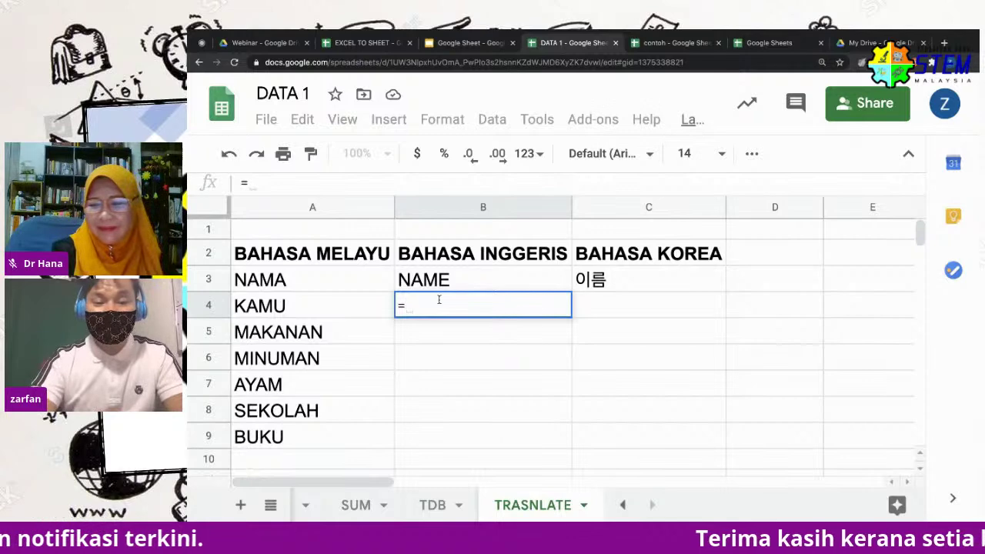
{"action": "type", "text": "GOO"}
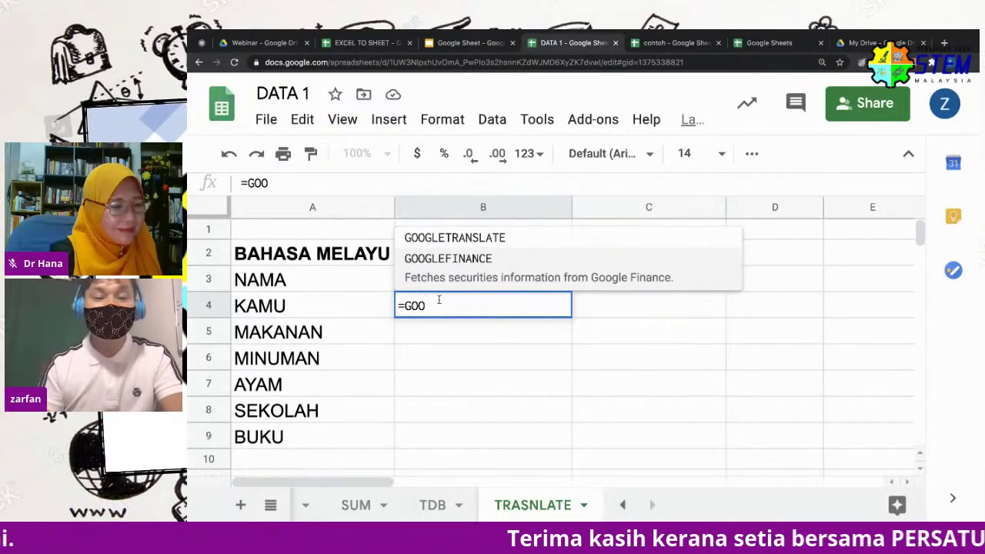
{"action": "left_click", "coordinate": [468, 238]}
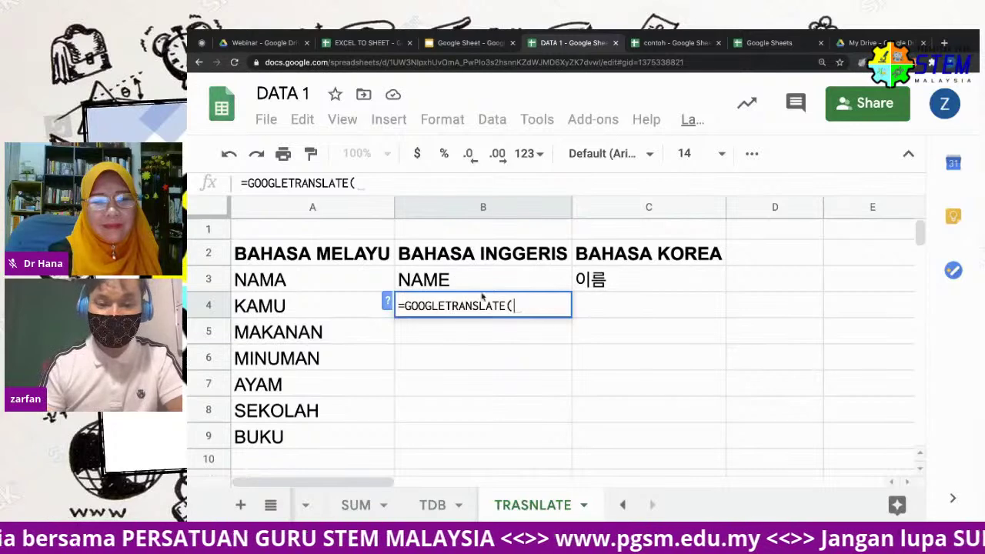
{"action": "left_click", "coordinate": [516, 307]}
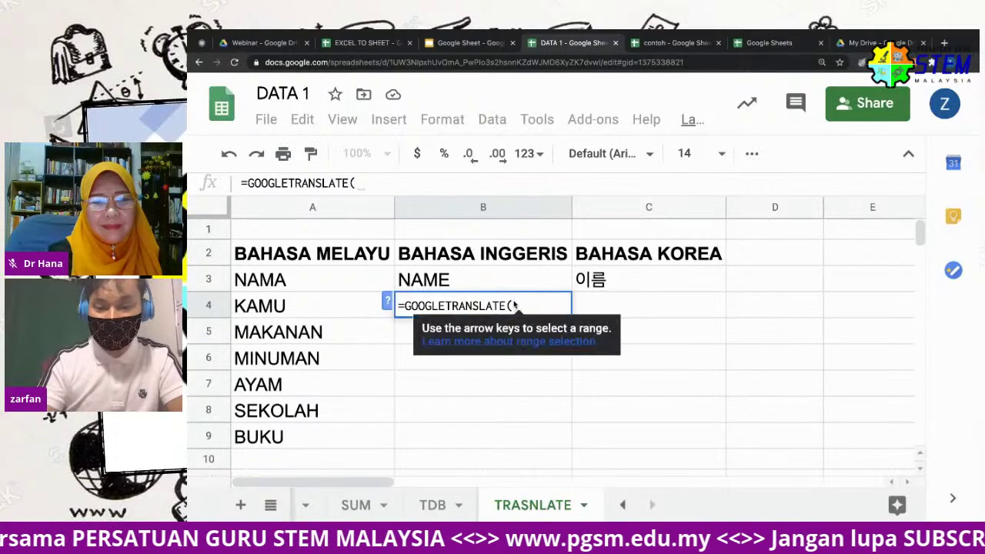
{"action": "left_click", "coordinate": [328, 314]}
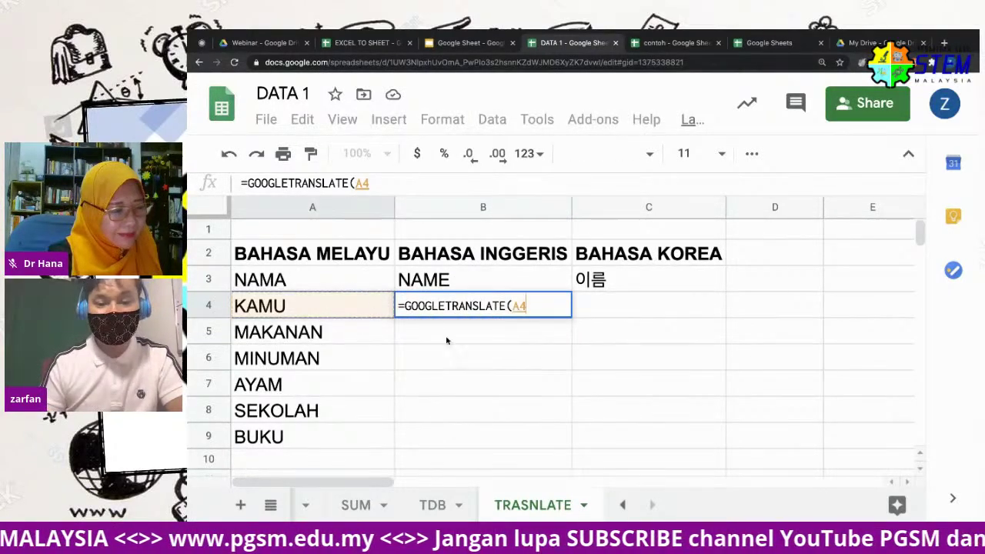
{"action": "key", "text": "BackSpace"}
{"action": "key", "text": "BackSpace"}
{"action": "key", "text": "BackSpace"}
{"action": "key", "text": "BackSpace"}
{"action": "key", "text": "BackSpace"}
{"action": "key", "text": "BackSpace"}
{"action": "key", "text": "BackSpace"}
{"action": "key", "text": "BackSpace"}
{"action": "key", "text": "BackSpace"}
{"action": "key", "text": "BackSpace"}
{"action": "key", "text": "BackSpace"}
{"action": "key", "text": "BackSpace"}
{"action": "key", "text": "BackSpace"}
{"action": "key", "text": "BackSpace"}
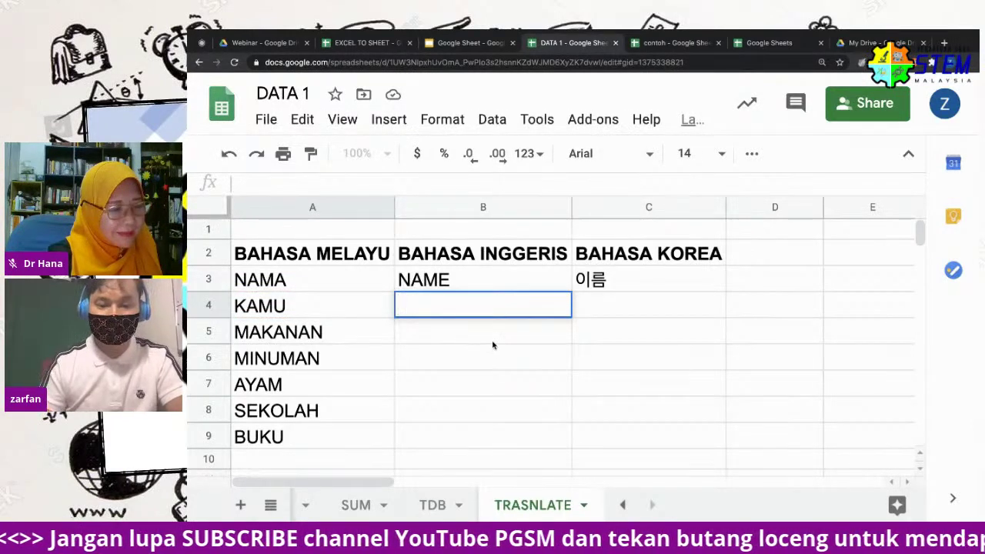
{"action": "key", "text": "Escape"}
{"action": "left_click", "coordinate": [480, 284]}
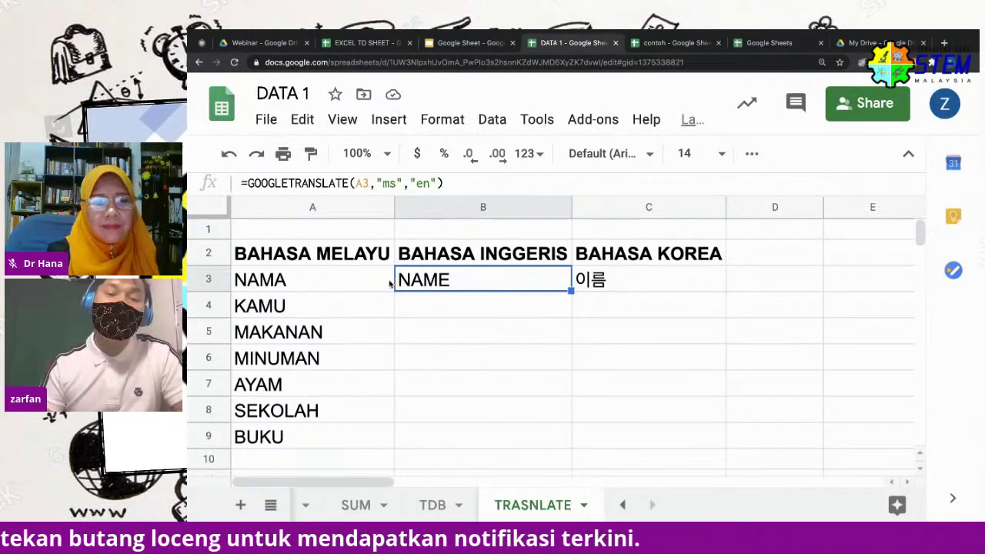
Copy the English GOOGLETRANSLATE formula from B3 down to B9
{"action": "left_click", "coordinate": [621, 284]}
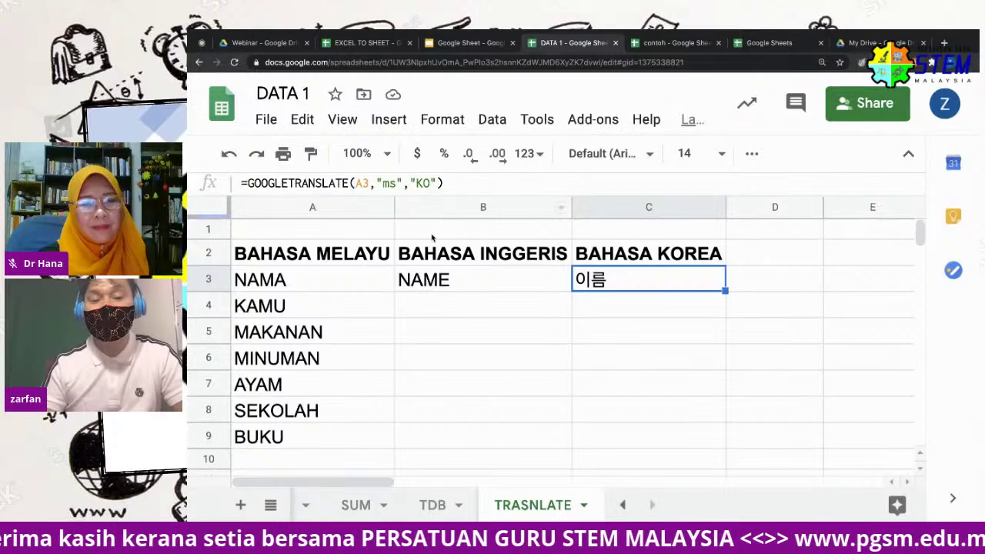
{"action": "left_click", "coordinate": [428, 282]}
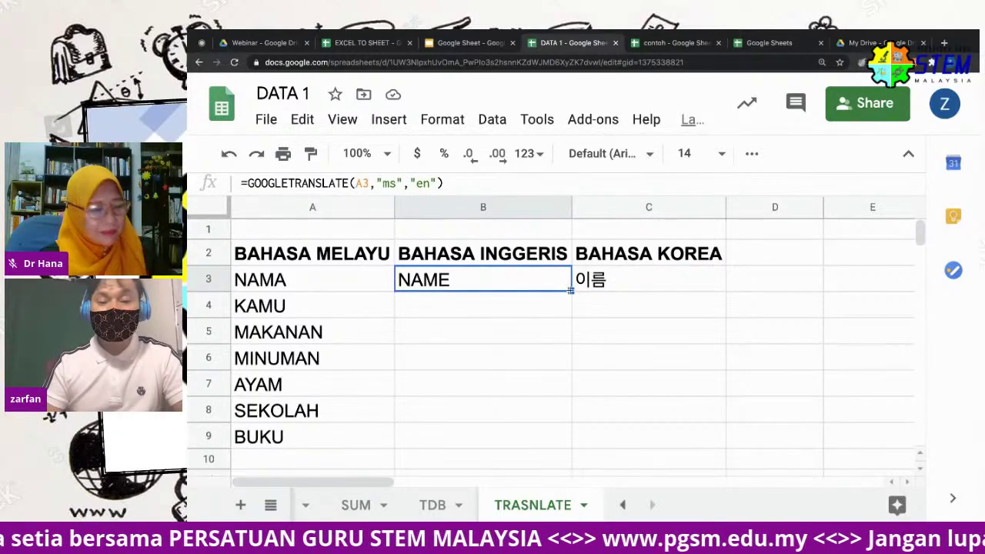
{"action": "left_click_drag", "start_coordinate": [570, 290], "coordinate": [551, 435]}
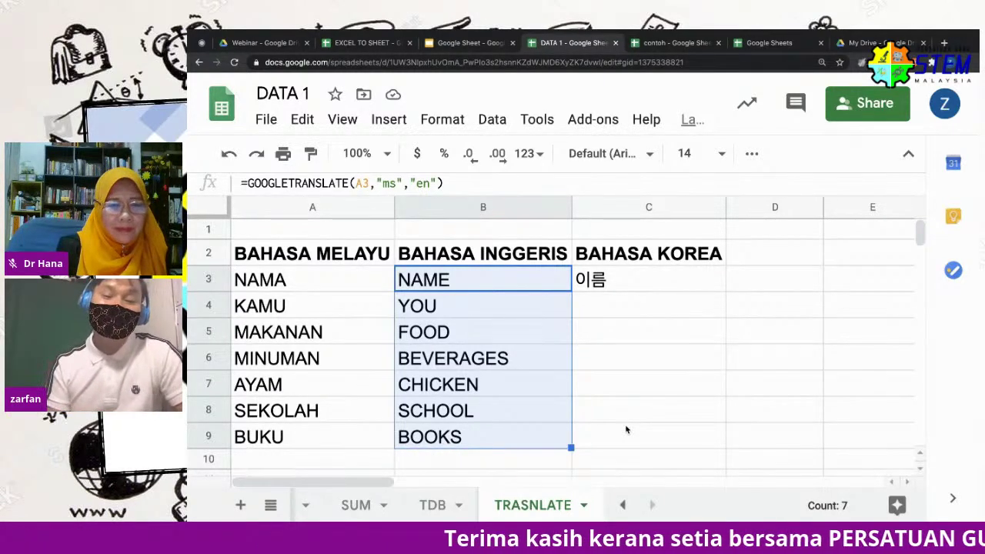
{"action": "left_click", "coordinate": [547, 362]}
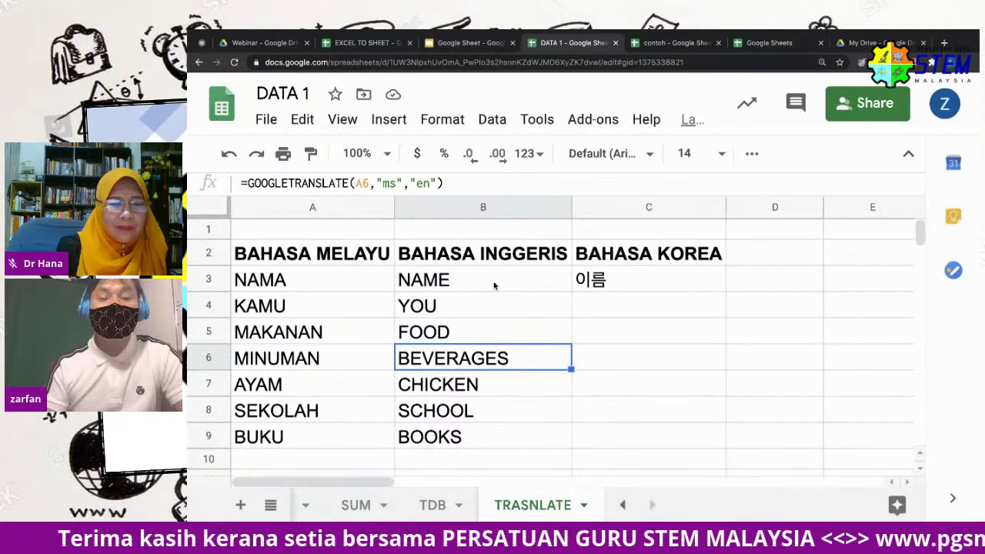
Fill the Korean translation formula from C3 down to C9
{"action": "left_click", "coordinate": [593, 283]}
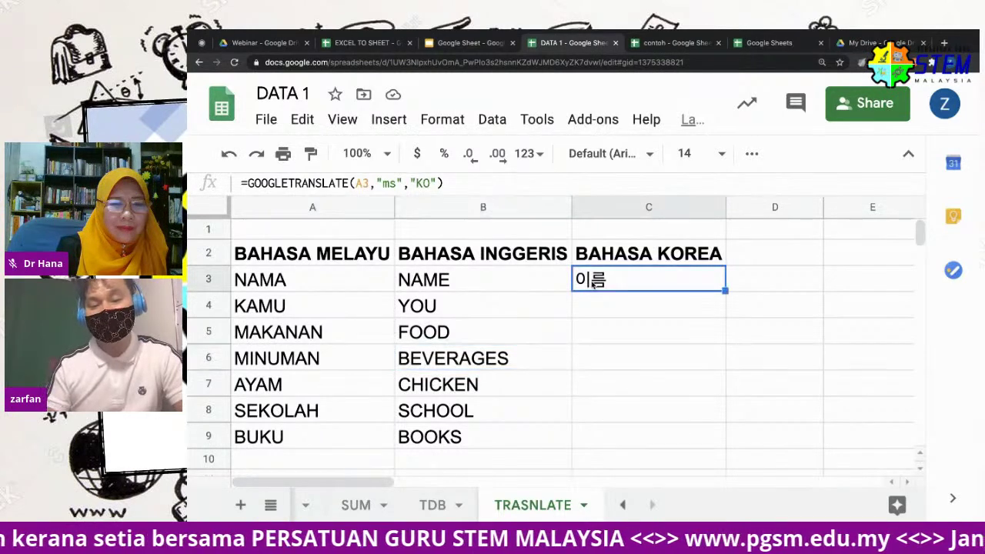
{"action": "left_click_drag", "start_coordinate": [725, 290], "coordinate": [725, 435]}
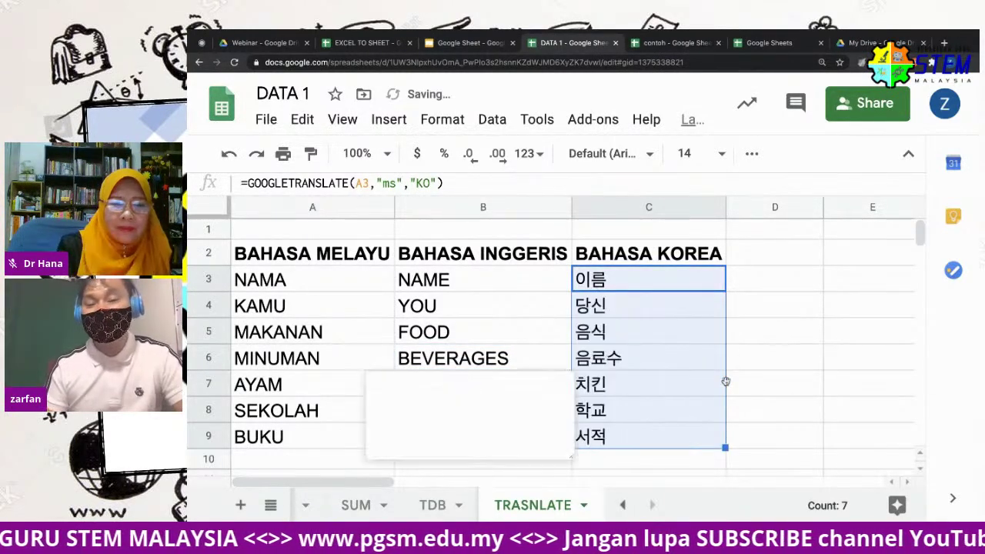
{"action": "left_click", "coordinate": [735, 392]}
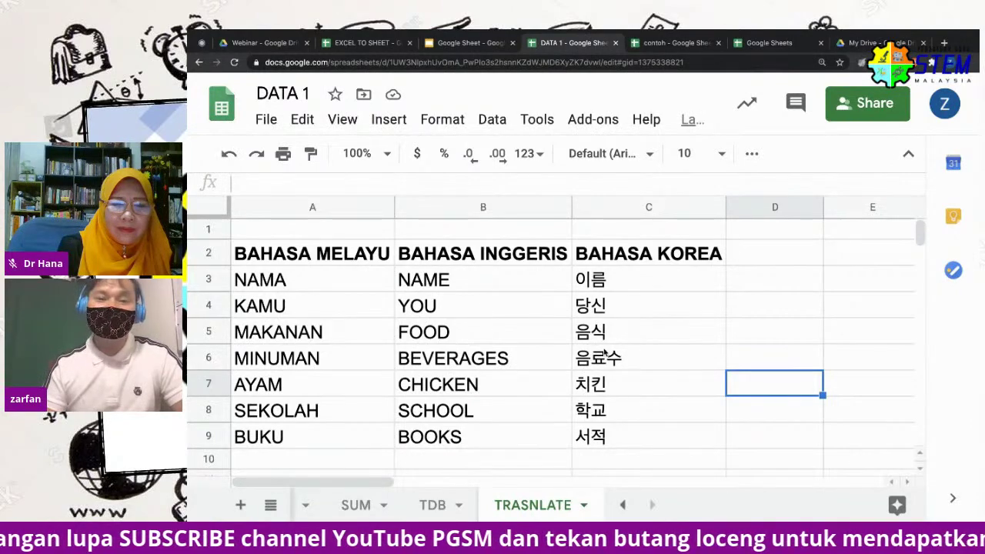
Glance at the Class Objectives slide, then return to the DATA 1 spreadsheet
{"action": "left_click", "coordinate": [474, 43]}
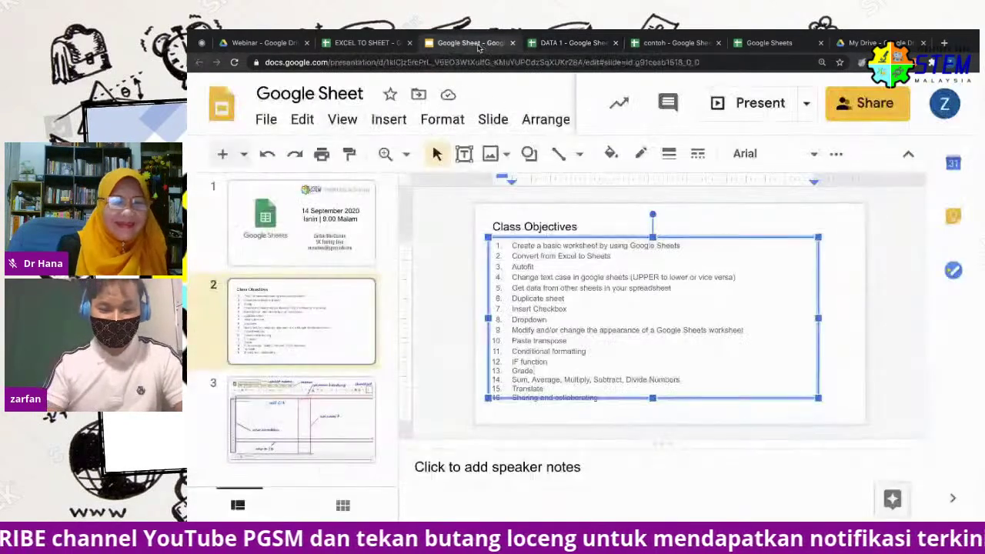
{"action": "left_click", "coordinate": [612, 416]}
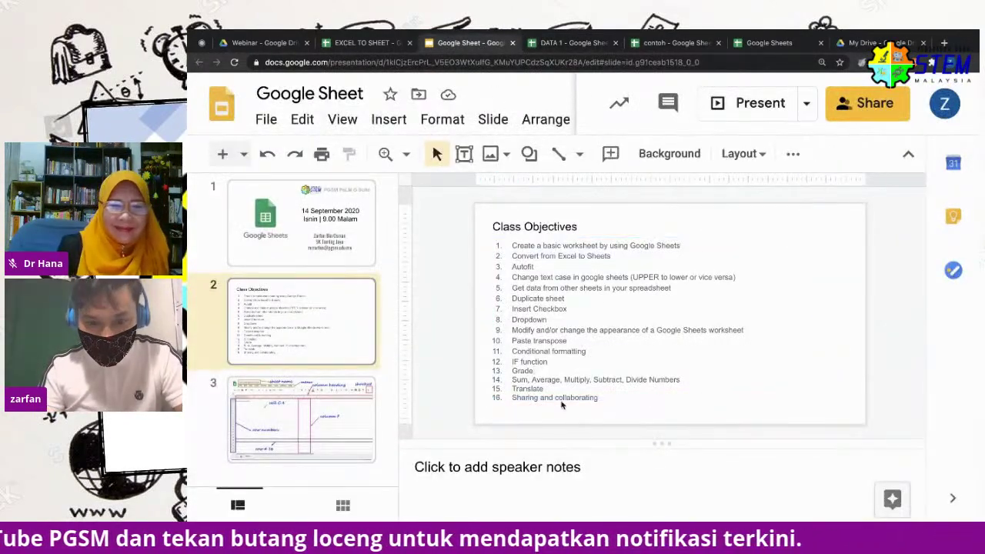
{"action": "left_click", "coordinate": [573, 44]}
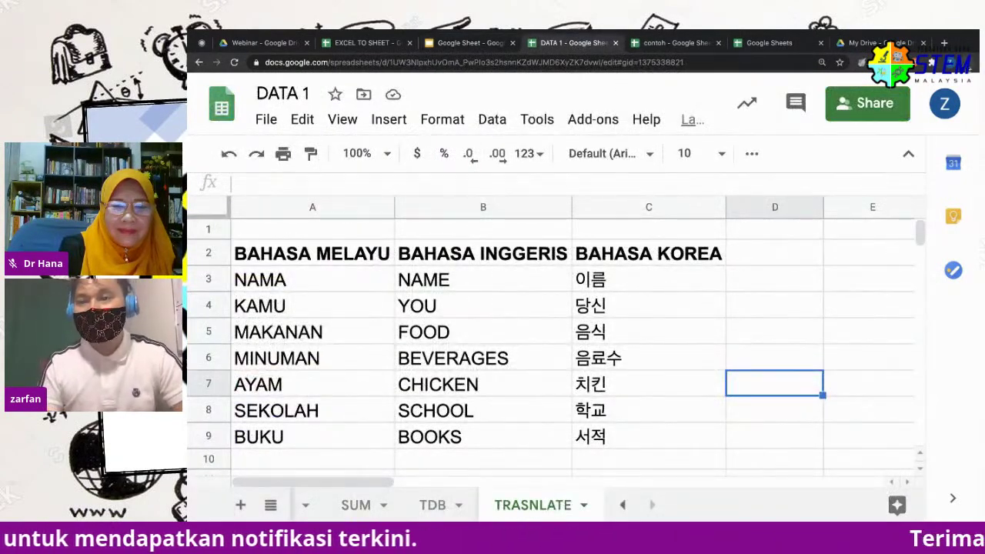
Zoom the browser page out two steps so more of the workbook fits on screen
{"action": "left_click", "coordinate": [971, 63]}
{"action": "left_click", "coordinate": [892, 182]}
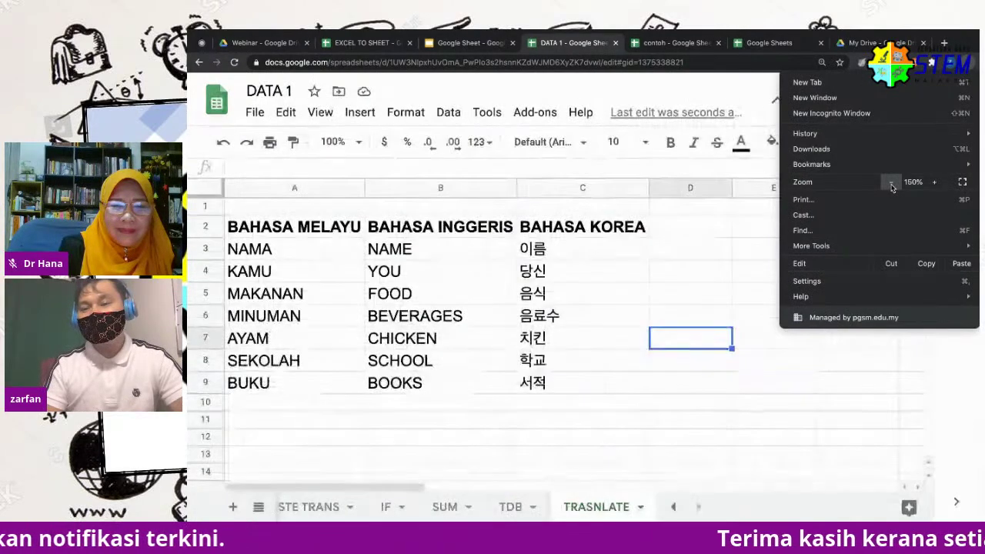
{"action": "left_click", "coordinate": [891, 182]}
{"action": "left_click", "coordinate": [751, 271]}
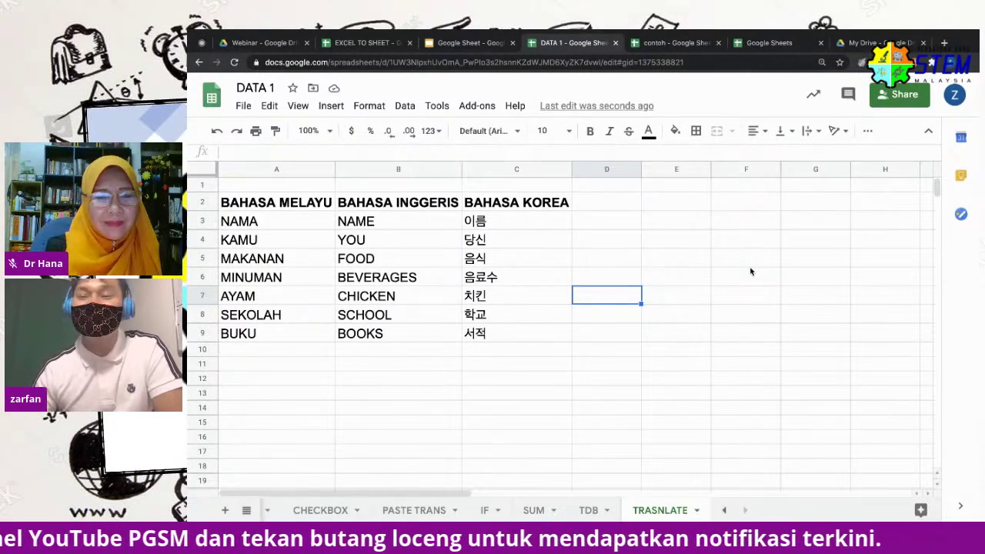
Share DATA 1 with an outside Gmail contact as Editor, accepting the outside-organization warning
{"action": "left_click", "coordinate": [899, 94]}
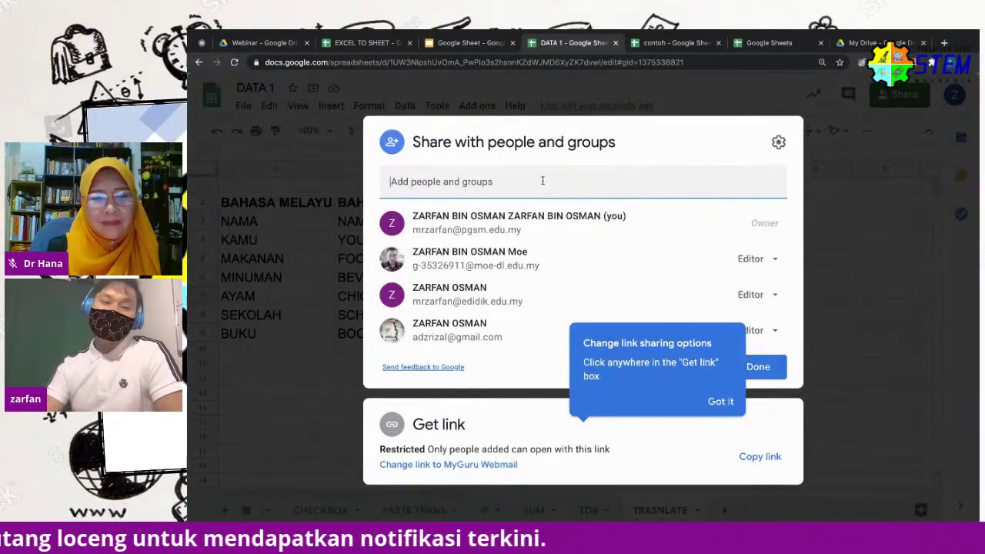
{"action": "left_click", "coordinate": [542, 181]}
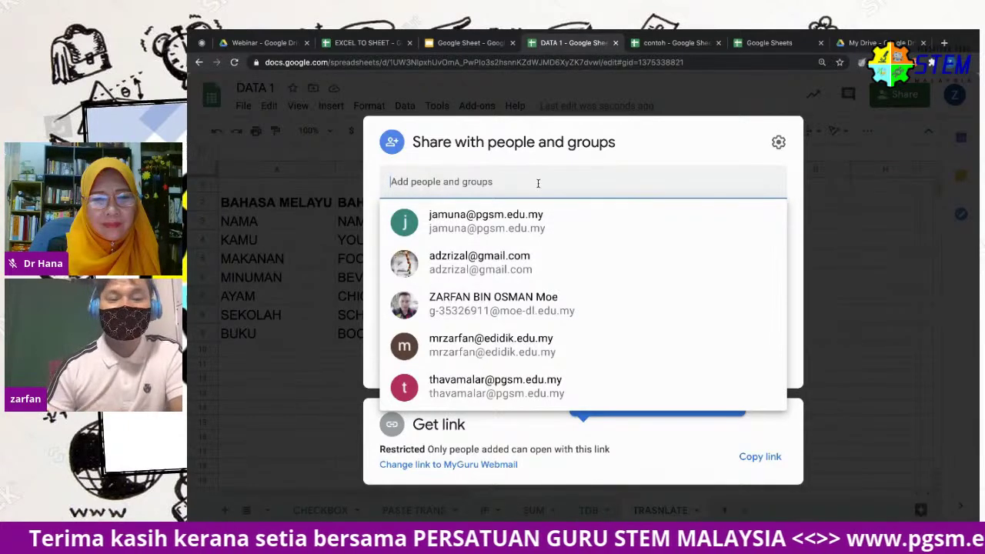
{"action": "left_click", "coordinate": [533, 267]}
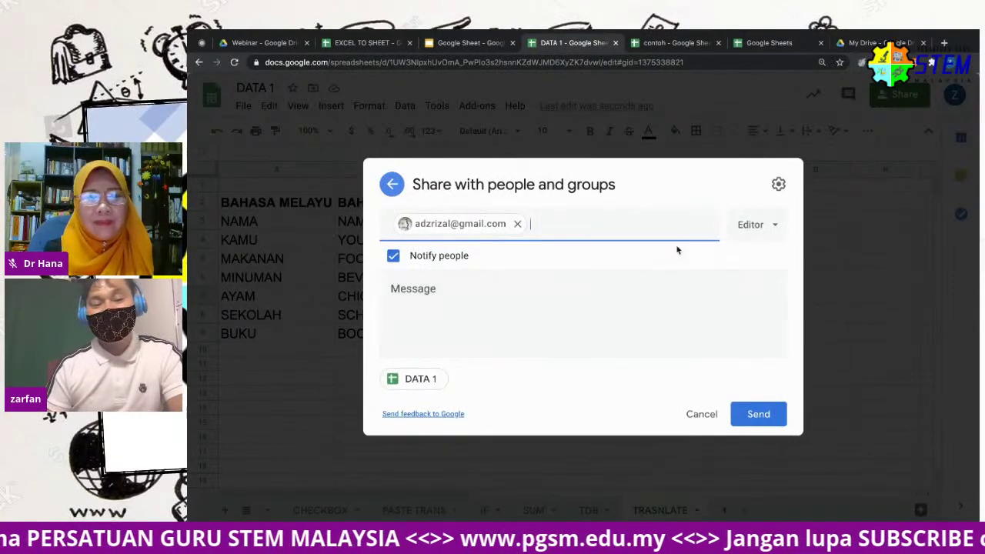
{"action": "left_click", "coordinate": [757, 224]}
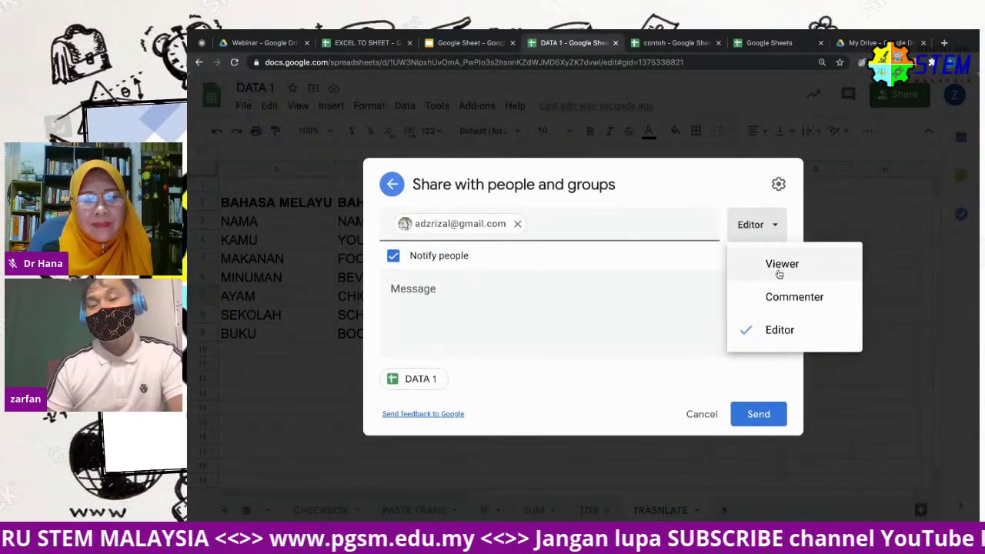
{"action": "left_click", "coordinate": [777, 335]}
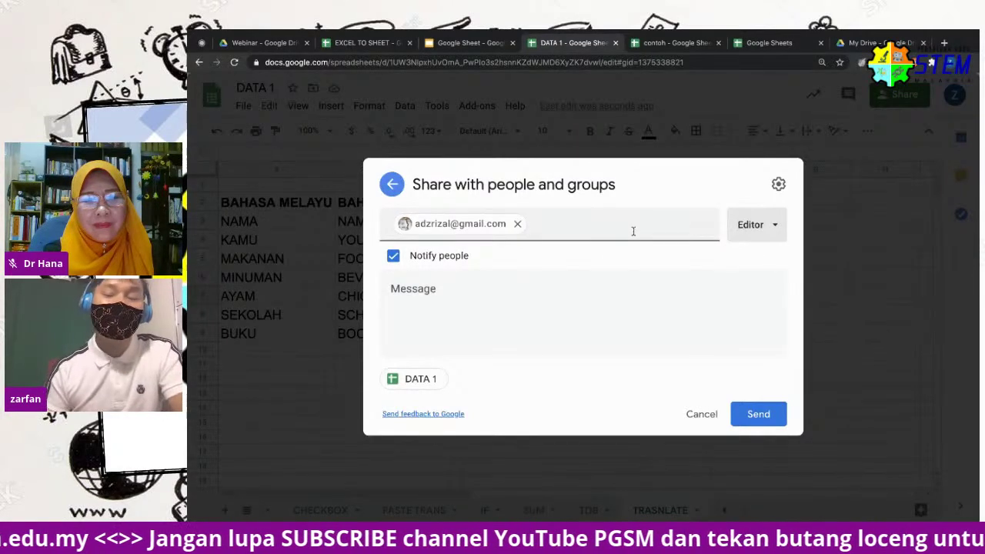
{"action": "left_click", "coordinate": [764, 414]}
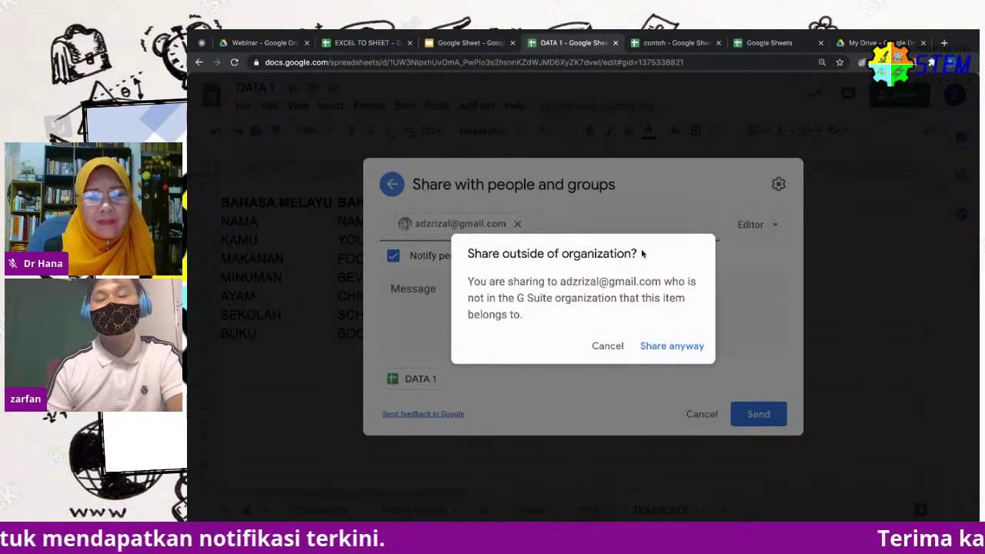
{"action": "left_click", "coordinate": [674, 348]}
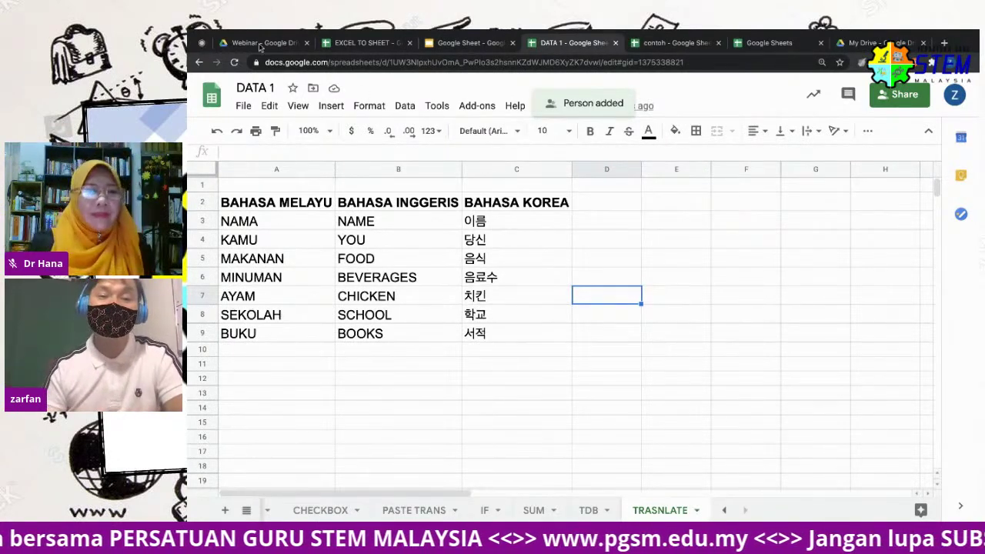
{"action": "left_click", "coordinate": [840, 43]}
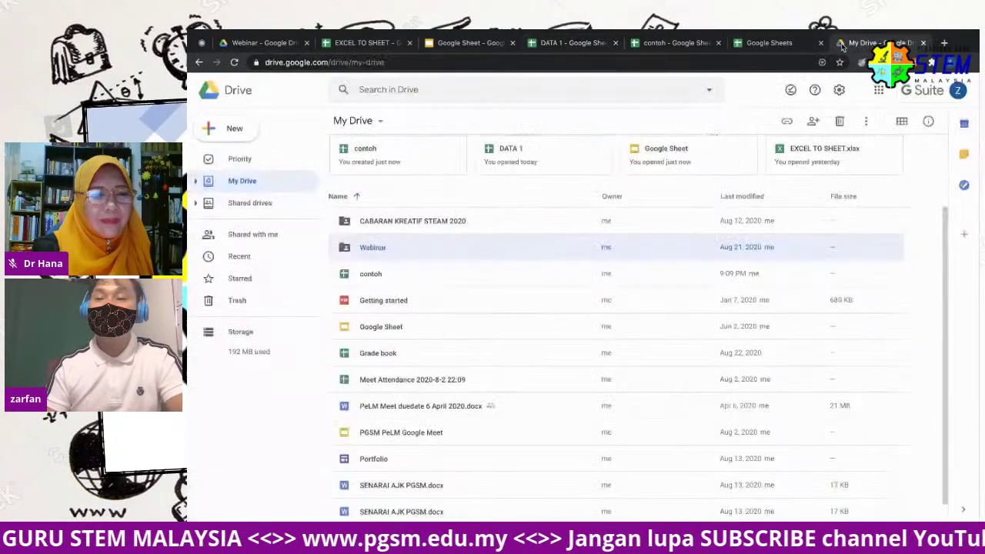
{"action": "left_click", "coordinate": [252, 237]}
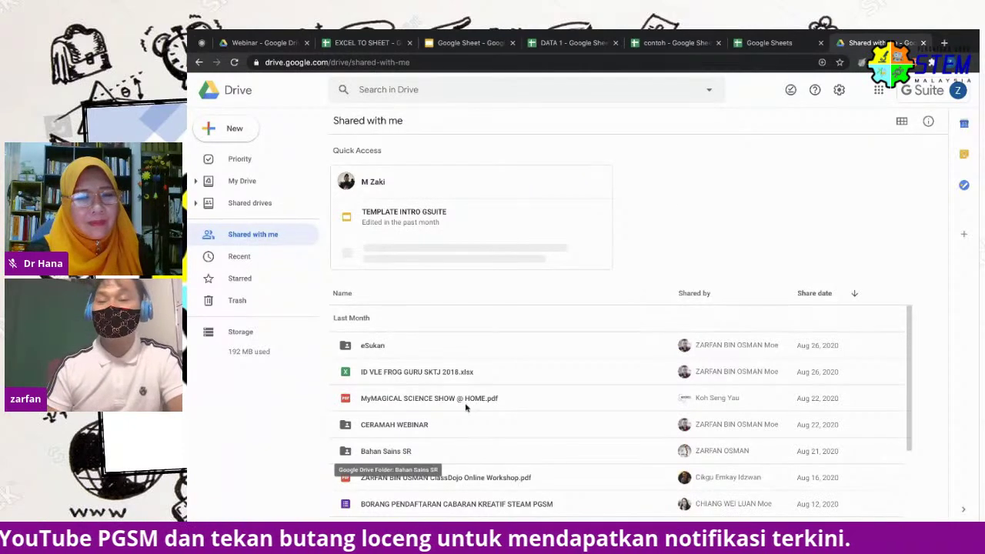
{"action": "left_click", "coordinate": [560, 43]}
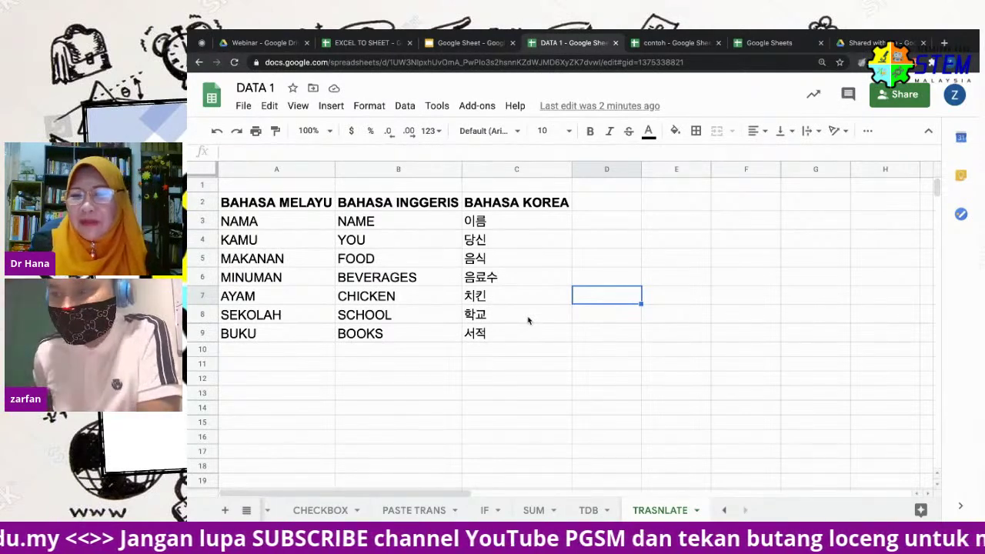
Cycle through the studio, Sheets home and EXCEL TO SHEET tabs back to DATA 1
{"action": "left_click", "coordinate": [197, 45]}
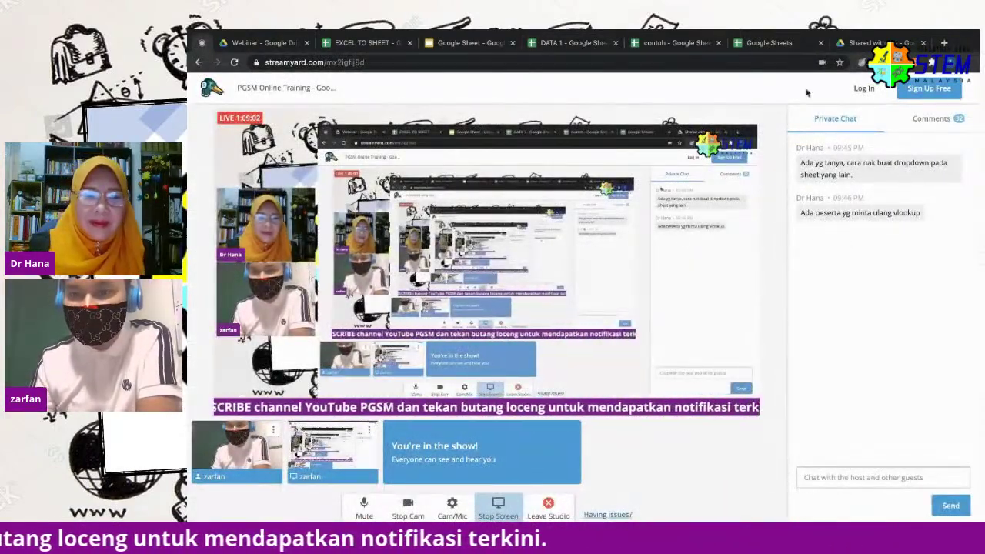
{"action": "left_click", "coordinate": [780, 44]}
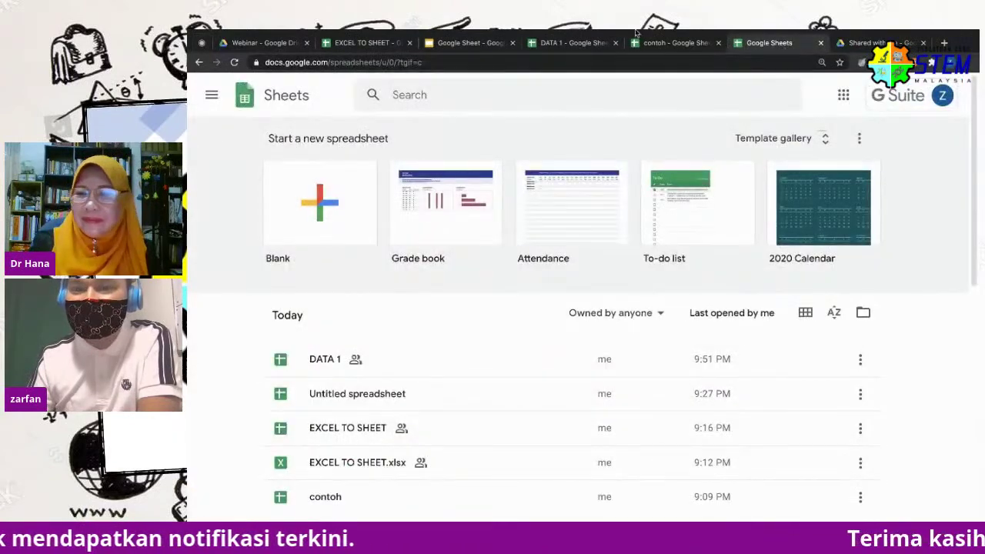
{"action": "left_click", "coordinate": [379, 44]}
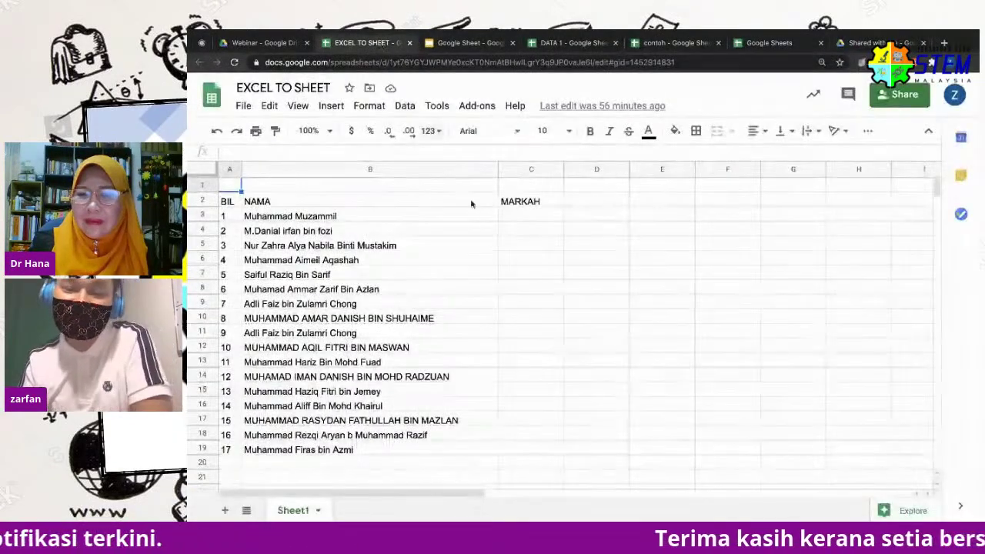
{"action": "left_click", "coordinate": [570, 44]}
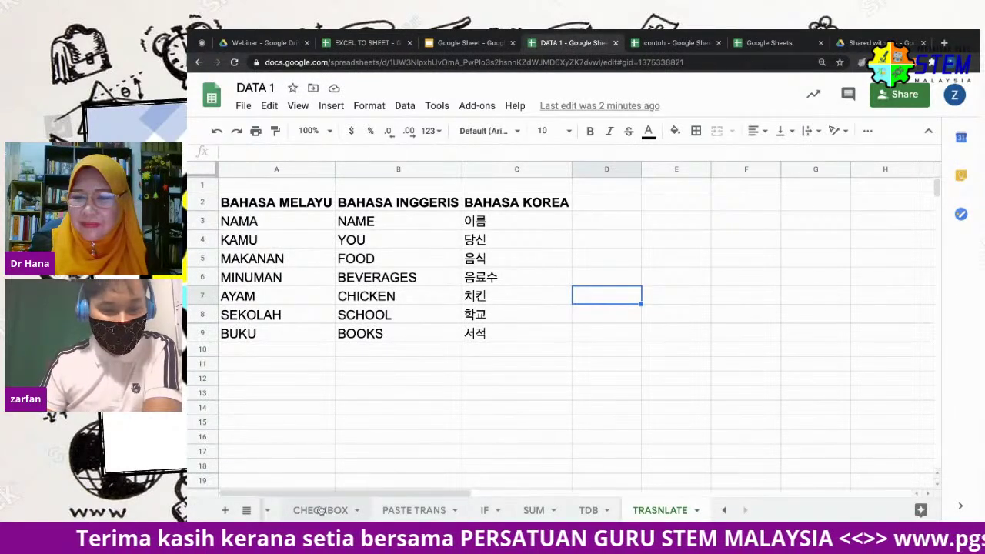
Scroll the sheet tabs left and move through MARKAH and RAW to the CHECKBOX sheet
{"action": "left_click", "coordinate": [725, 511]}
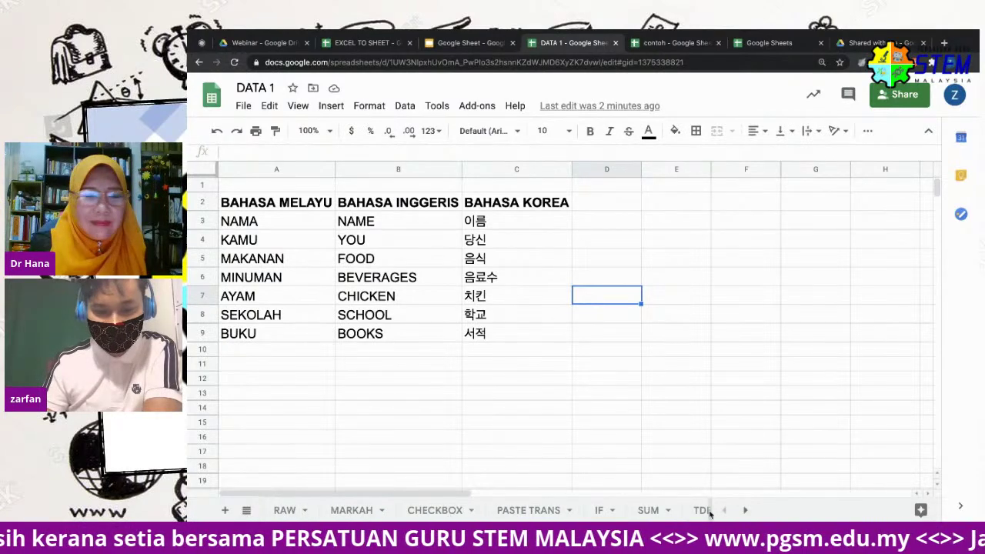
{"action": "left_click", "coordinate": [348, 510]}
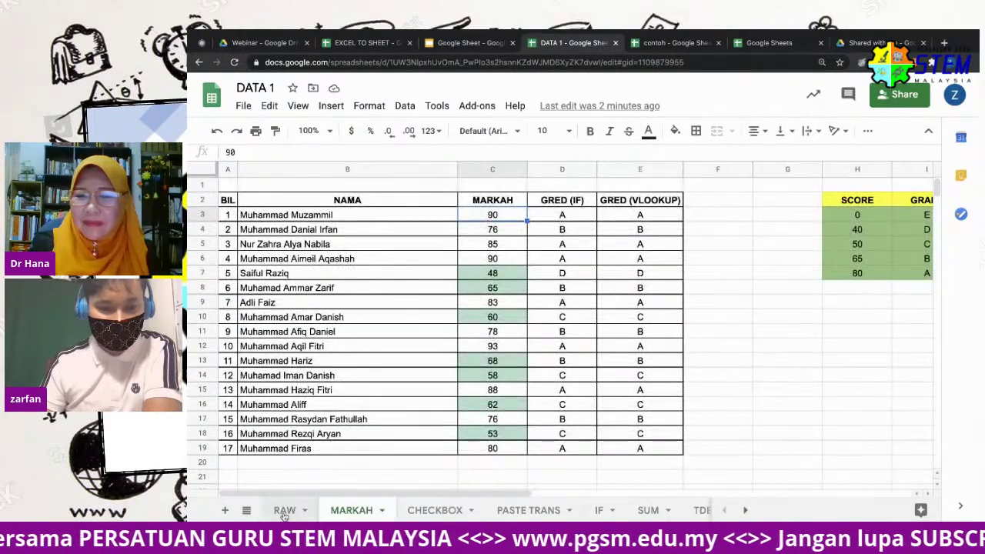
{"action": "left_click", "coordinate": [284, 510]}
{"action": "left_click", "coordinate": [415, 511]}
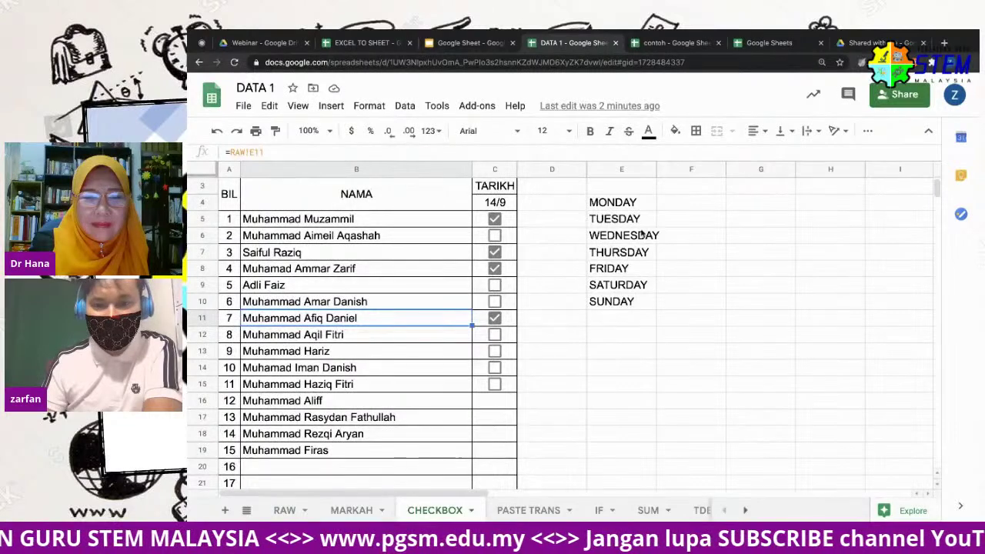
{"action": "left_click", "coordinate": [732, 204]}
Add a data validation dropdown to G4 drawing its list from the weekdays in E4:E10
{"action": "left_click", "coordinate": [370, 105]}
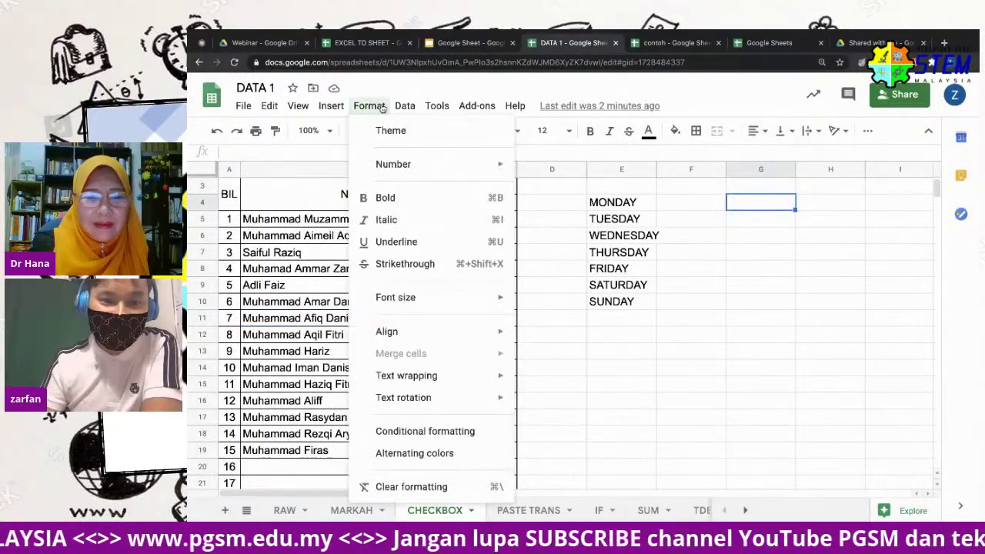
{"action": "right_click", "coordinate": [742, 208]}
{"action": "scroll", "coordinate": [794, 431], "scroll_direction": "down", "scroll_amount": 2}
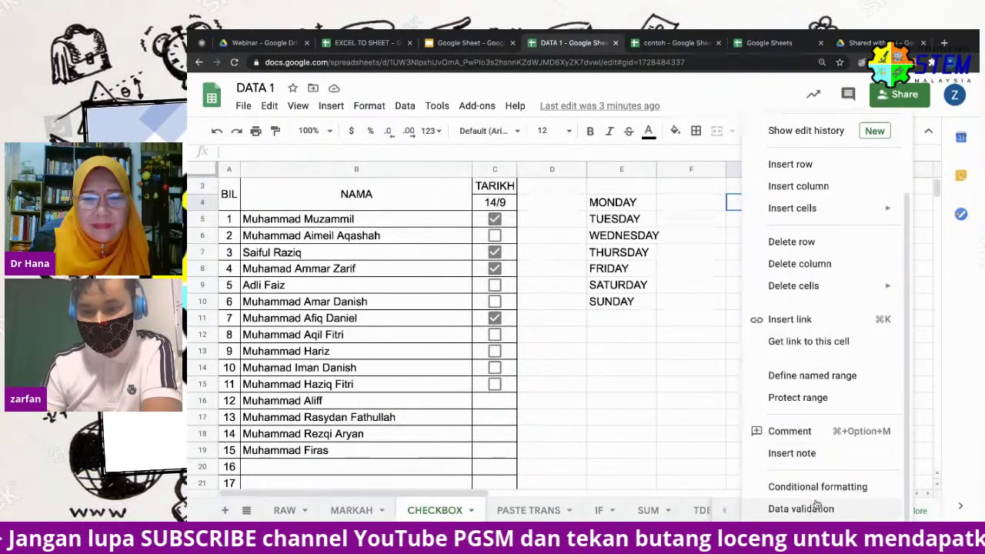
{"action": "left_click", "coordinate": [800, 509]}
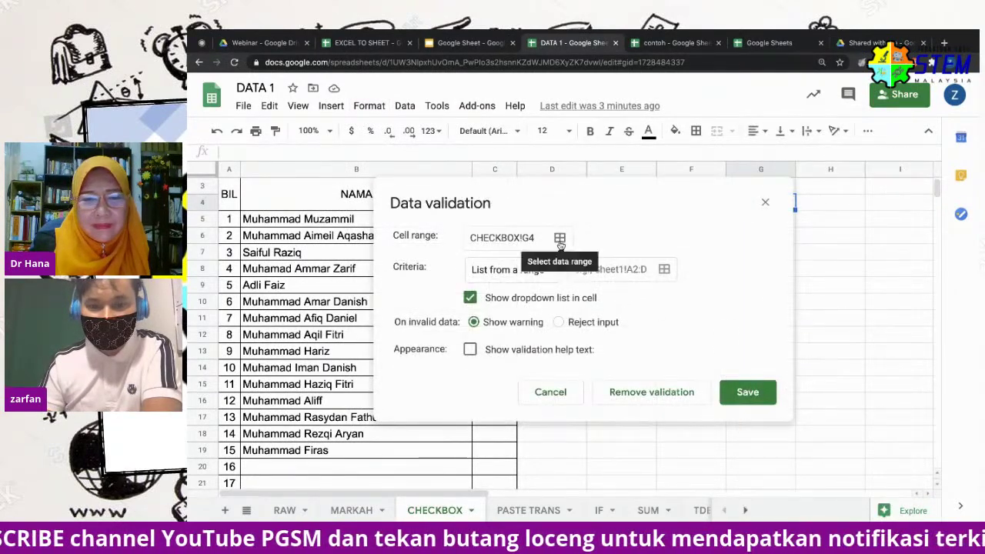
{"action": "left_click", "coordinate": [664, 271]}
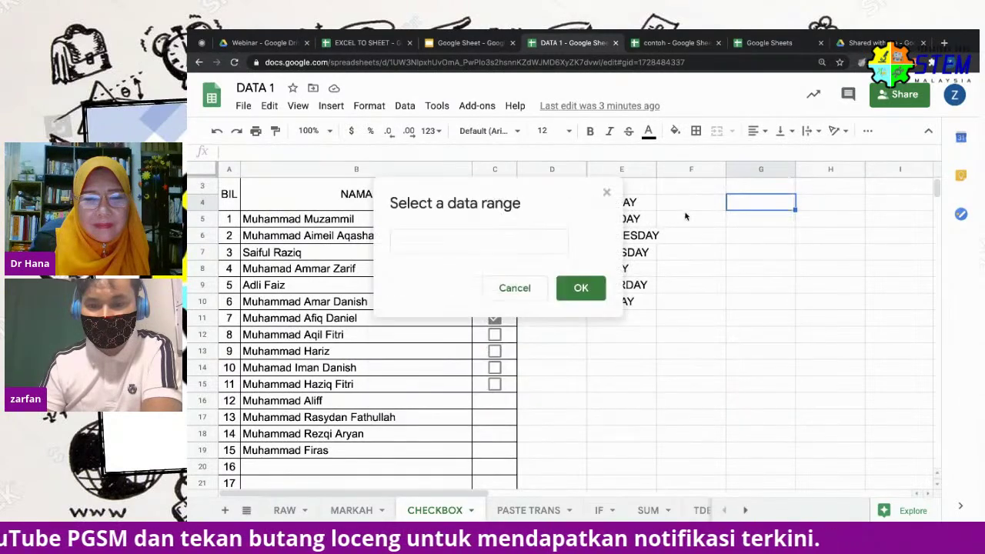
{"action": "left_click_drag", "start_coordinate": [637, 203], "coordinate": [593, 298]}
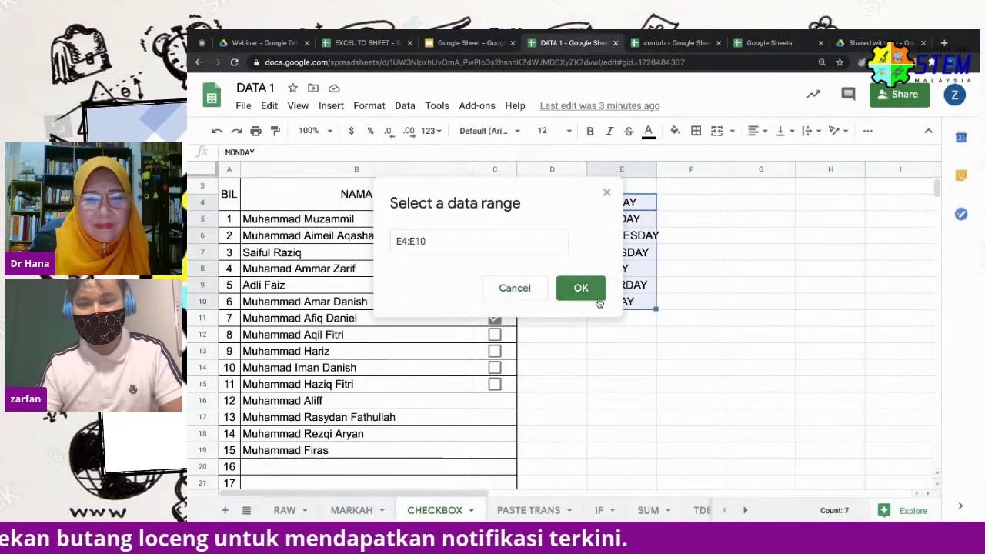
{"action": "key", "text": "Return"}
{"action": "left_click", "coordinate": [748, 392]}
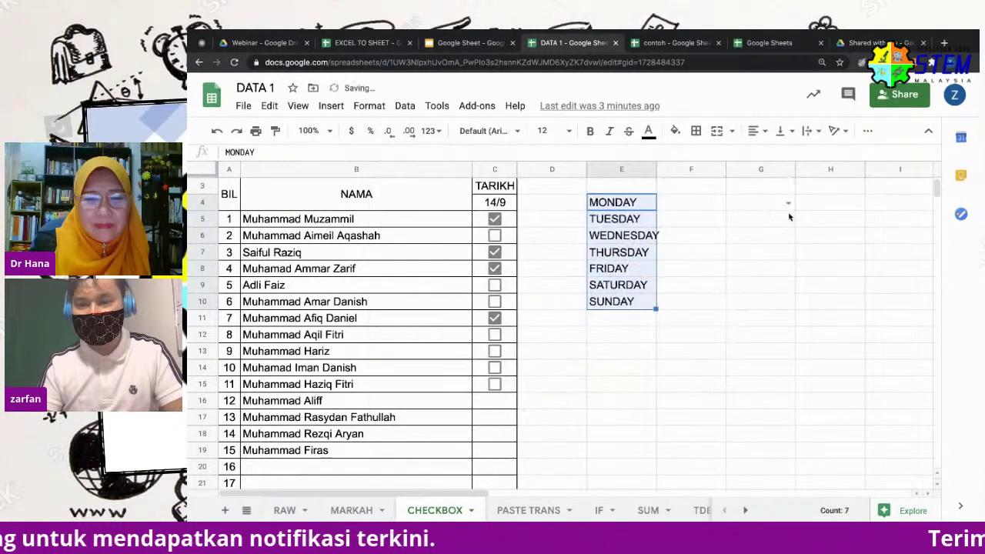
Set G4's dropdown to MONDAY
{"action": "left_click", "coordinate": [788, 204]}
{"action": "left_click", "coordinate": [778, 223]}
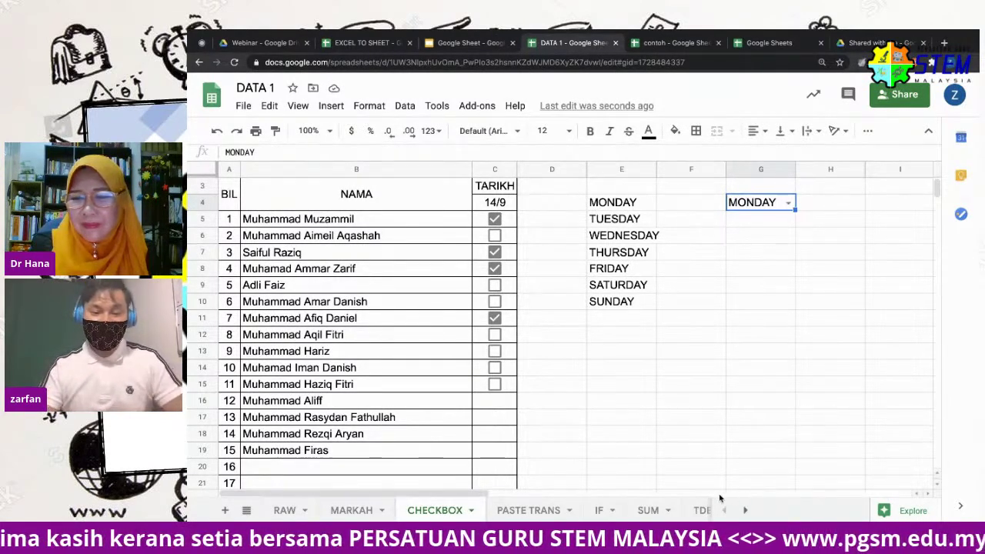
{"action": "left_click", "coordinate": [471, 510]}
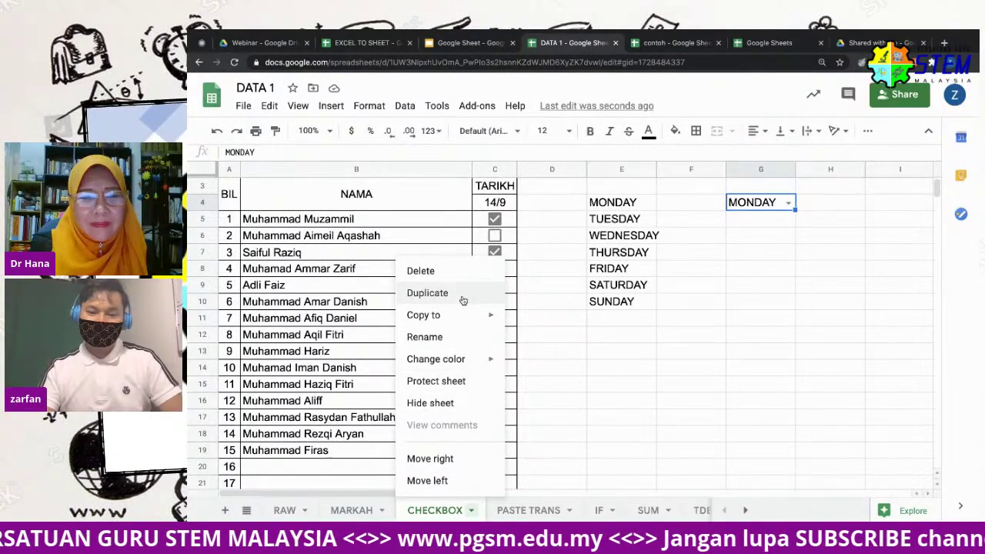
In contoh, fill A1:A7 with MONDAY through SUNDAY, add a blank Sheet2 and select B2
{"action": "left_click", "coordinate": [670, 43]}
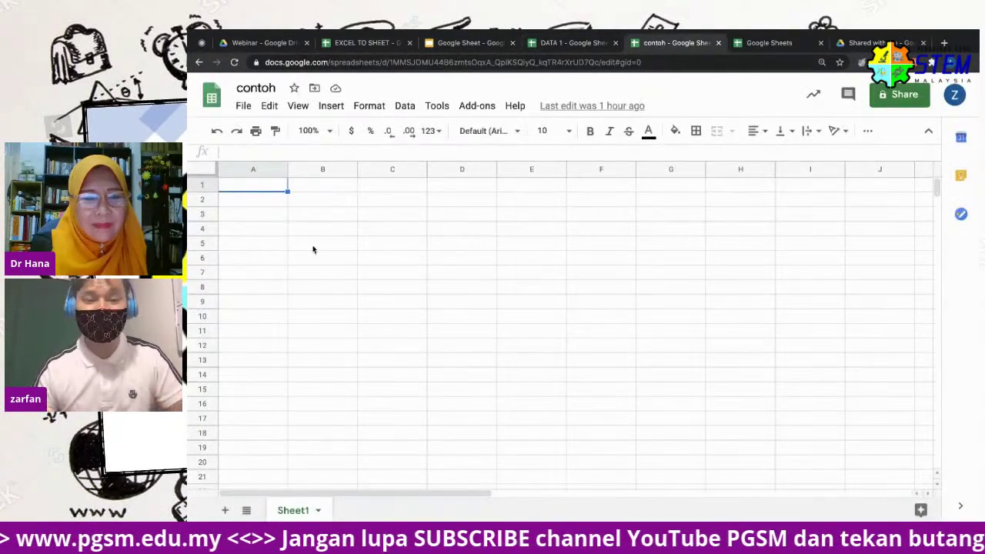
{"action": "type", "text": "MONDA"}
{"action": "key", "text": "Return"}
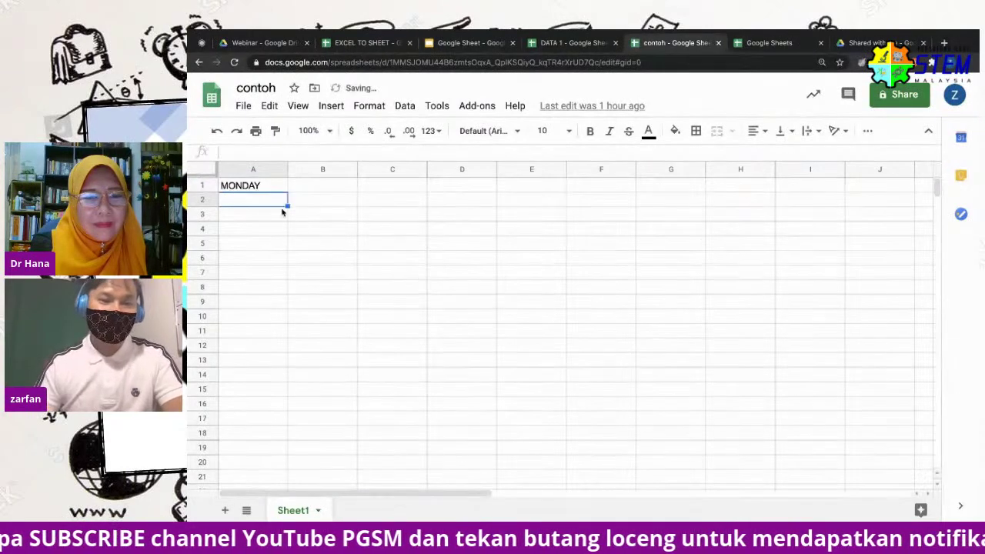
{"action": "left_click", "coordinate": [281, 191]}
{"action": "left_click_drag", "start_coordinate": [286, 192], "coordinate": [271, 273]}
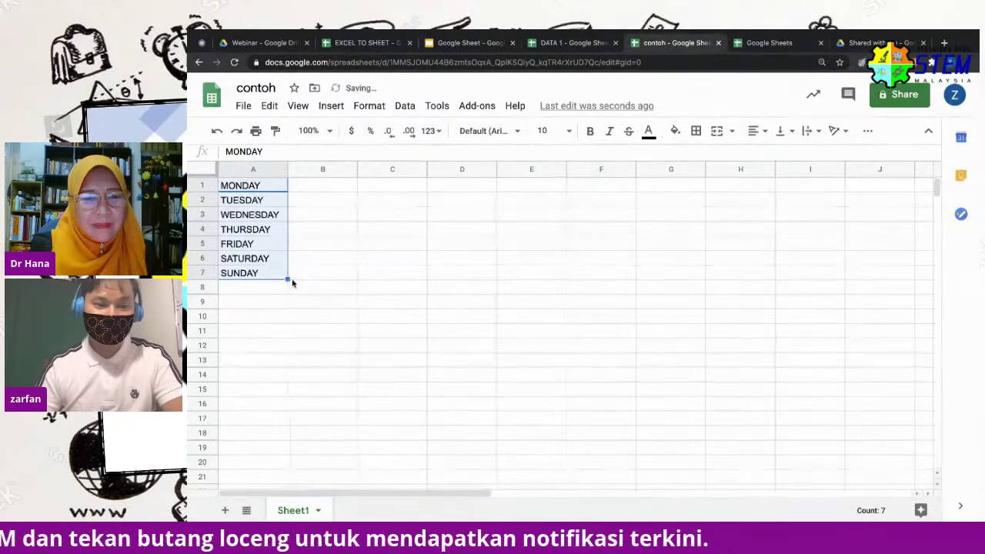
{"action": "left_click", "coordinate": [293, 285]}
{"action": "left_click", "coordinate": [222, 511]}
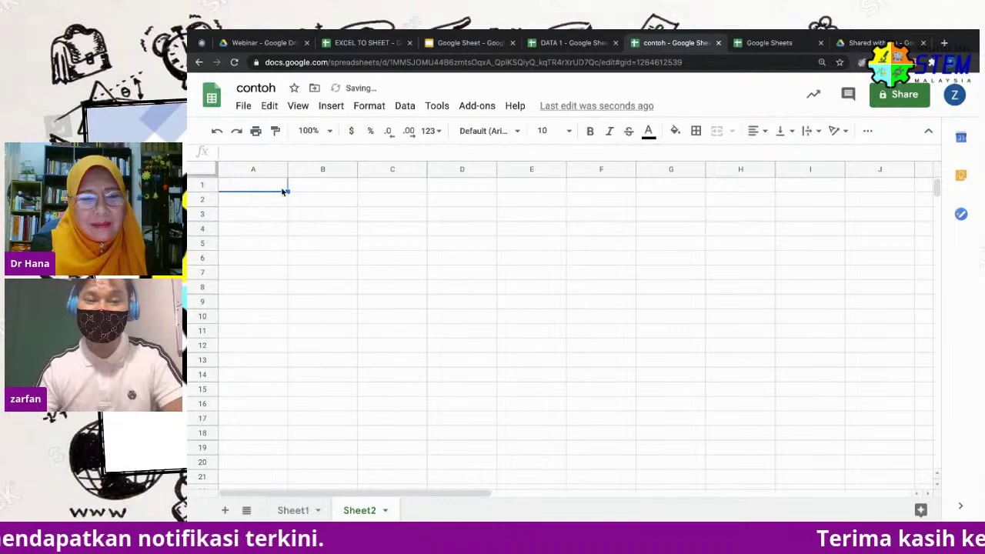
{"action": "left_click", "coordinate": [322, 200]}
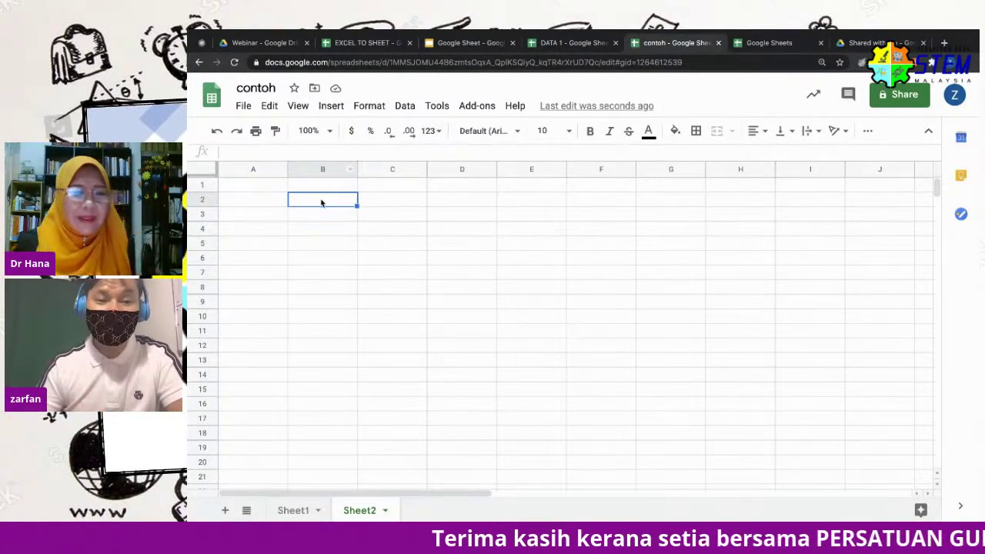
Open data validation for Sheet2!B2 with the criterion set to a list from a range
{"action": "right_click", "coordinate": [323, 202]}
{"action": "scroll", "coordinate": [429, 462], "scroll_direction": "down", "scroll_amount": 3}
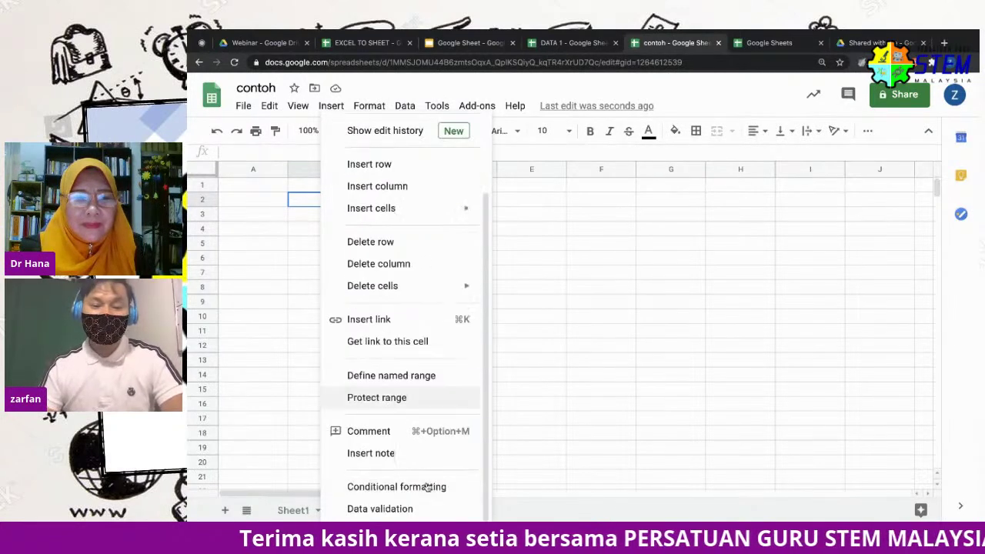
{"action": "left_click", "coordinate": [308, 346]}
{"action": "left_click", "coordinate": [315, 203]}
{"action": "right_click", "coordinate": [316, 203]}
{"action": "scroll", "coordinate": [380, 411], "scroll_direction": "down", "scroll_amount": 1}
{"action": "scroll", "coordinate": [388, 431], "scroll_direction": "down", "scroll_amount": 2}
{"action": "left_click", "coordinate": [400, 506]}
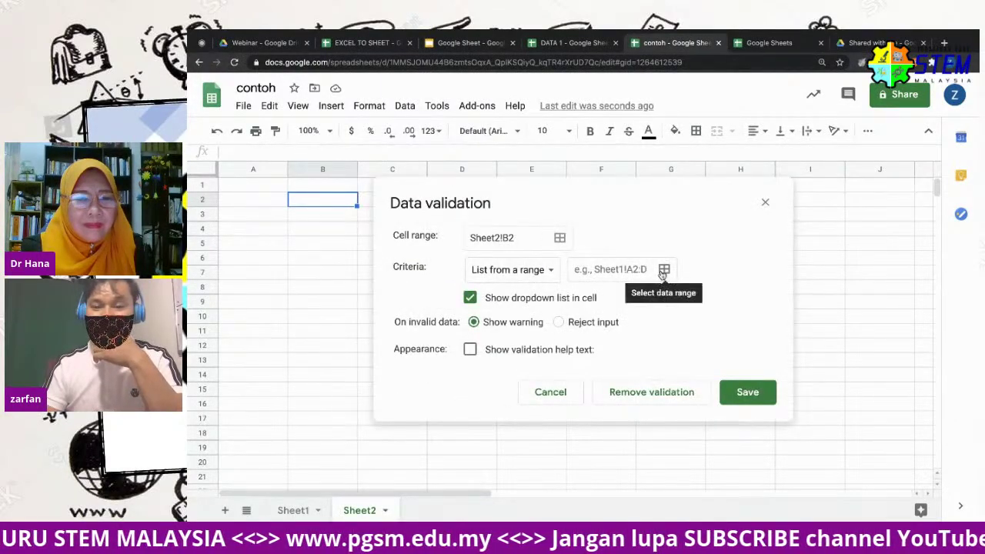
{"action": "left_click", "coordinate": [548, 270]}
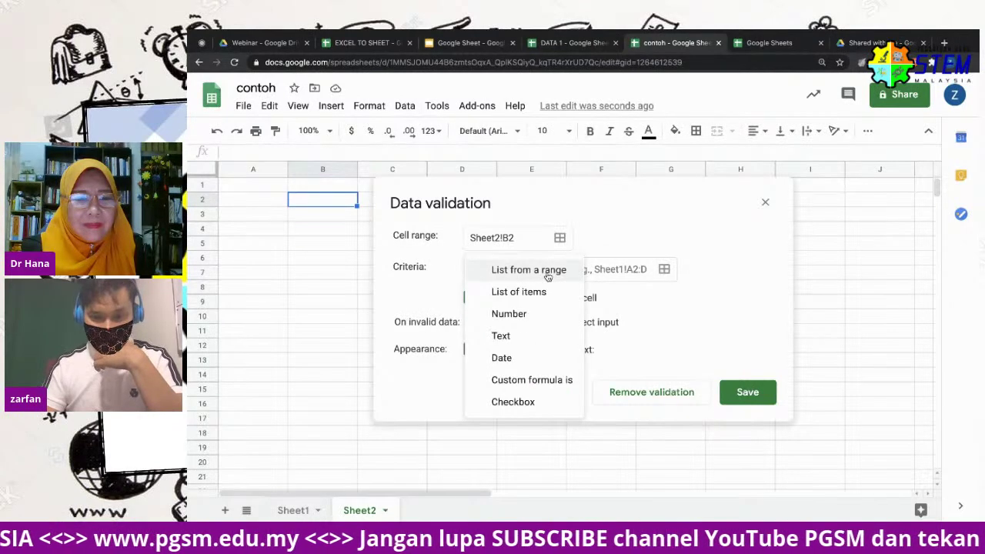
{"action": "left_click", "coordinate": [548, 271]}
Select Sheet1!A1:A7 as the dropdown source, then return to the DATA 1 workbook
{"action": "left_click", "coordinate": [665, 270]}
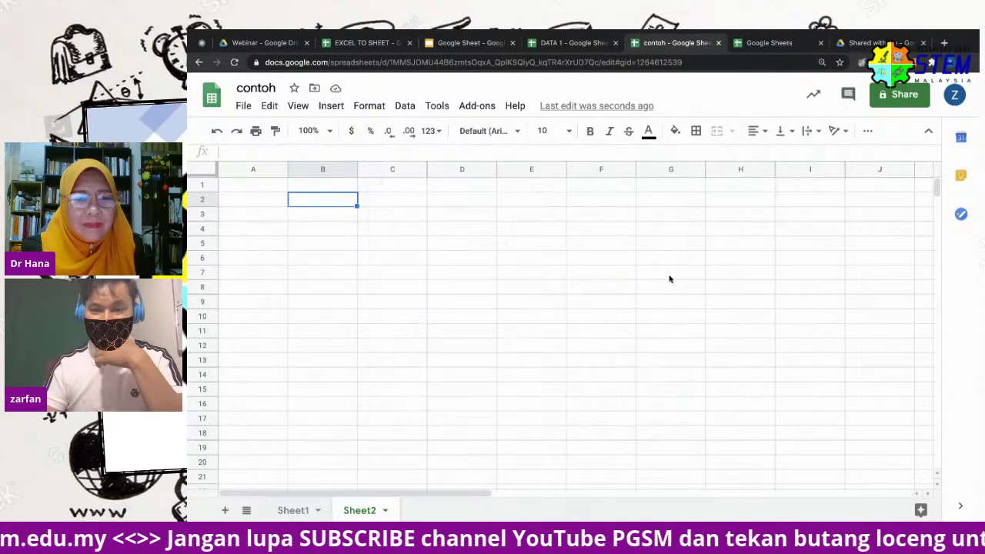
{"action": "left_click", "coordinate": [293, 510]}
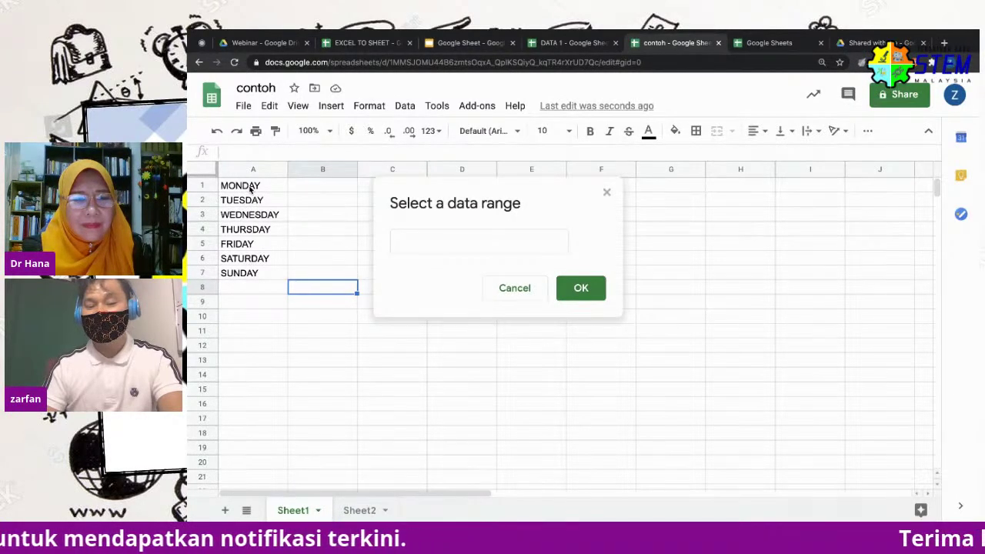
{"action": "left_click", "coordinate": [366, 512]}
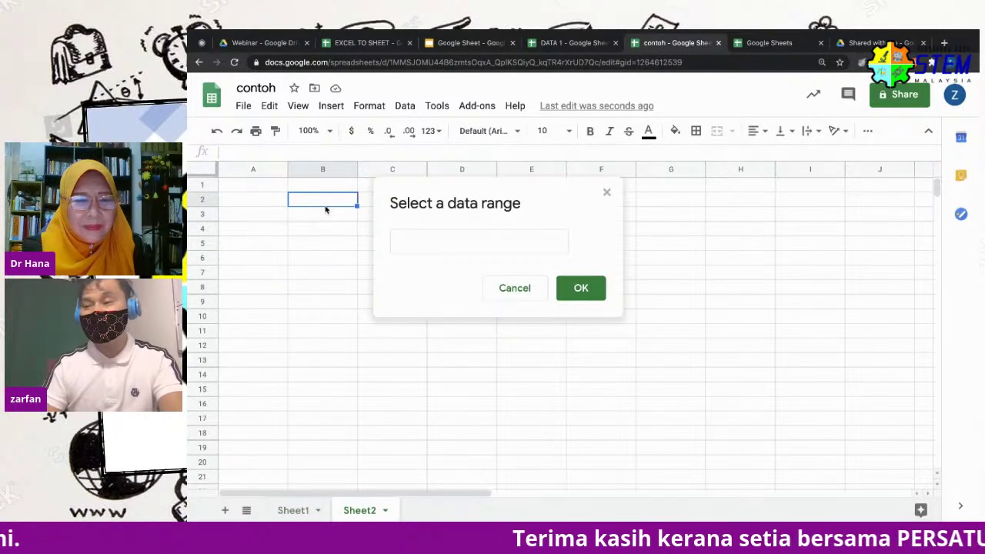
{"action": "left_click", "coordinate": [295, 511]}
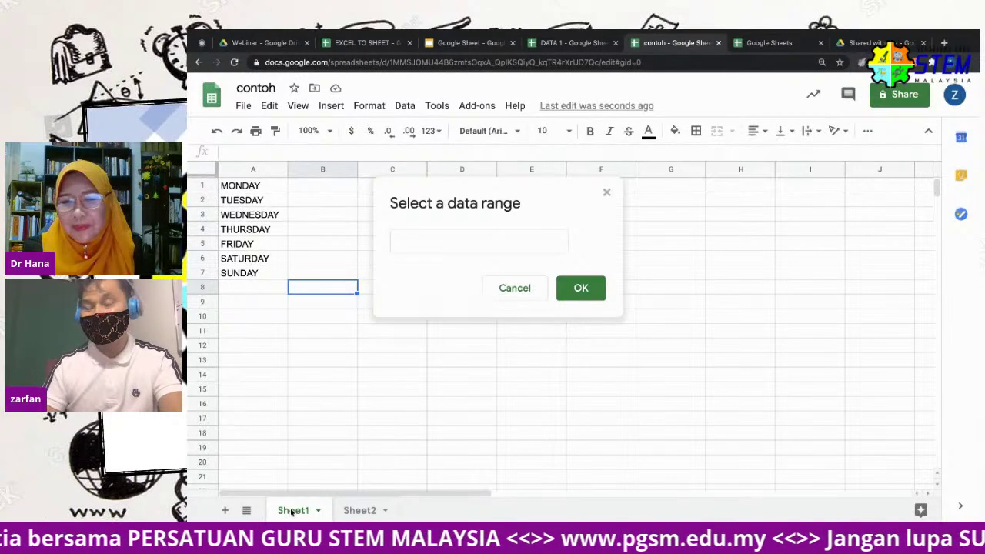
{"action": "left_click", "coordinate": [259, 191]}
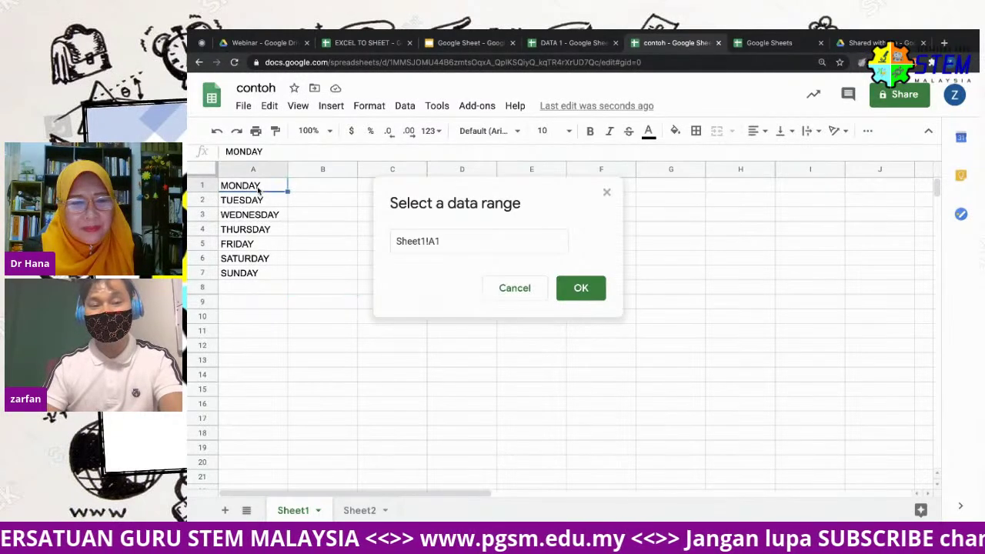
{"action": "left_click", "coordinate": [274, 273], "text": "shift"}
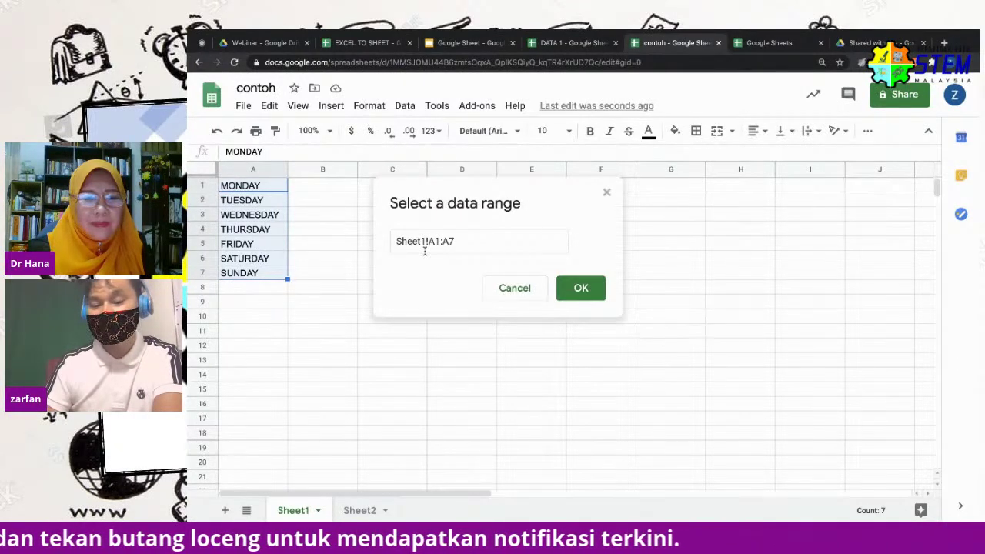
{"action": "key", "text": "ctrl+shift+Tab"}
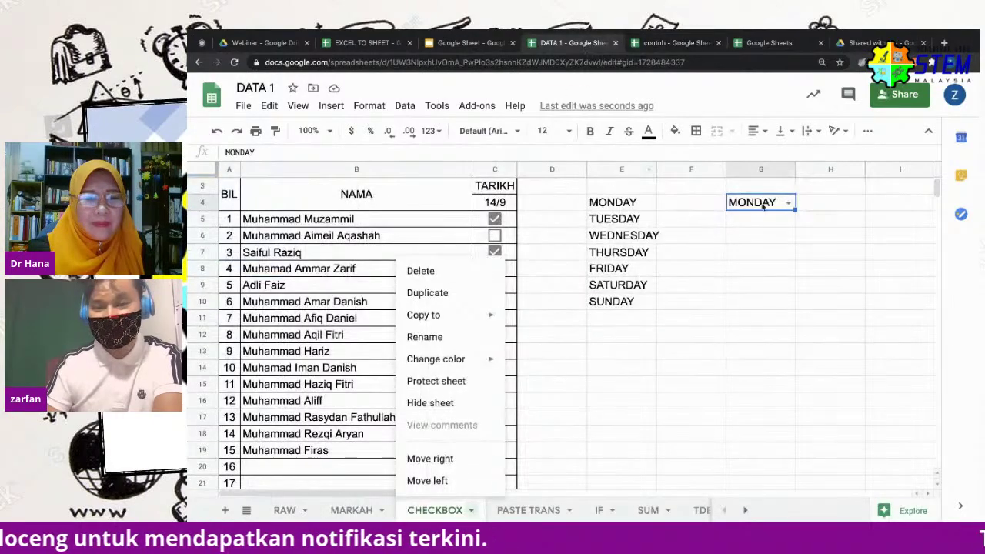
Reopen G4's data validation rule and view its source range CHECKBOX!E4:E10
{"action": "right_click", "coordinate": [758, 202]}
{"action": "scroll", "coordinate": [833, 486], "scroll_direction": "down", "scroll_amount": 2}
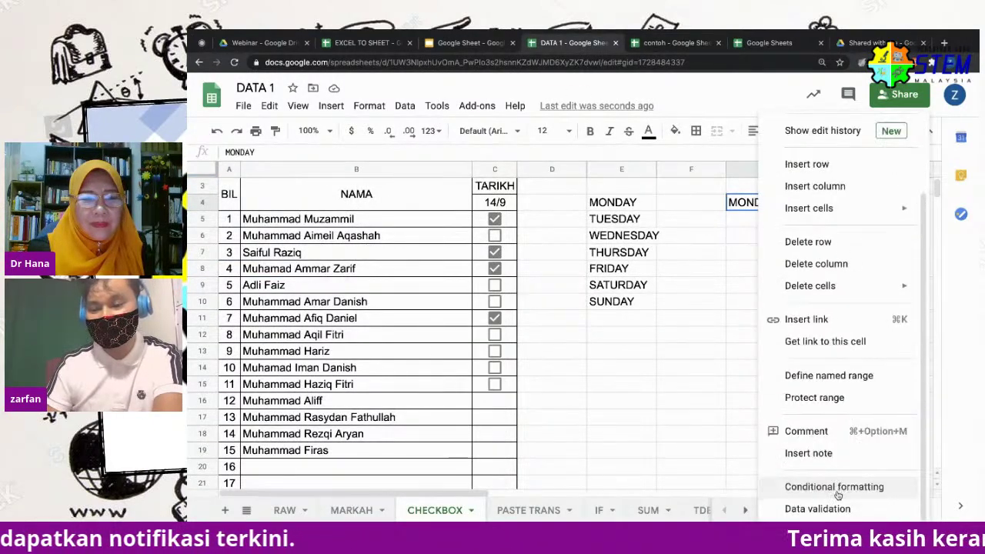
{"action": "left_click", "coordinate": [833, 508]}
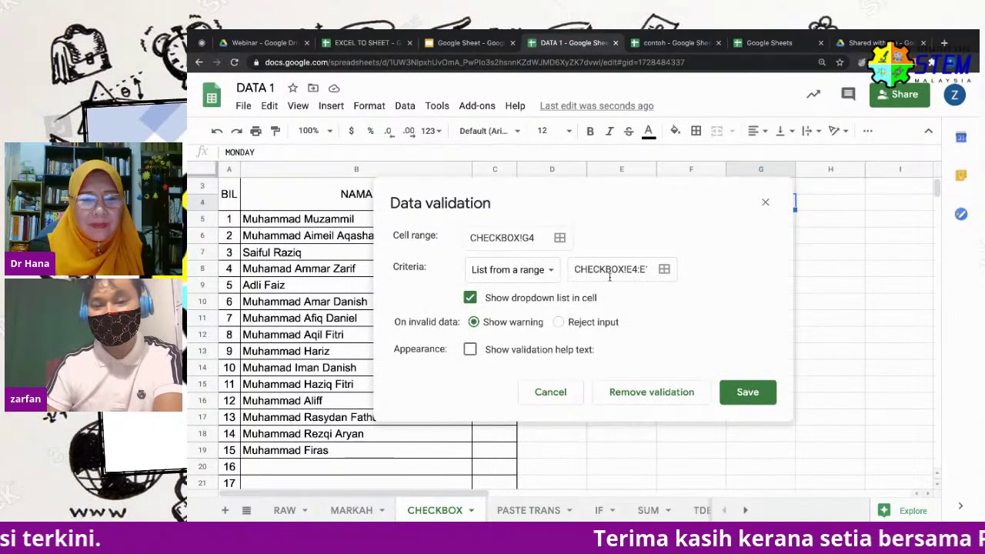
{"action": "left_click", "coordinate": [664, 271]}
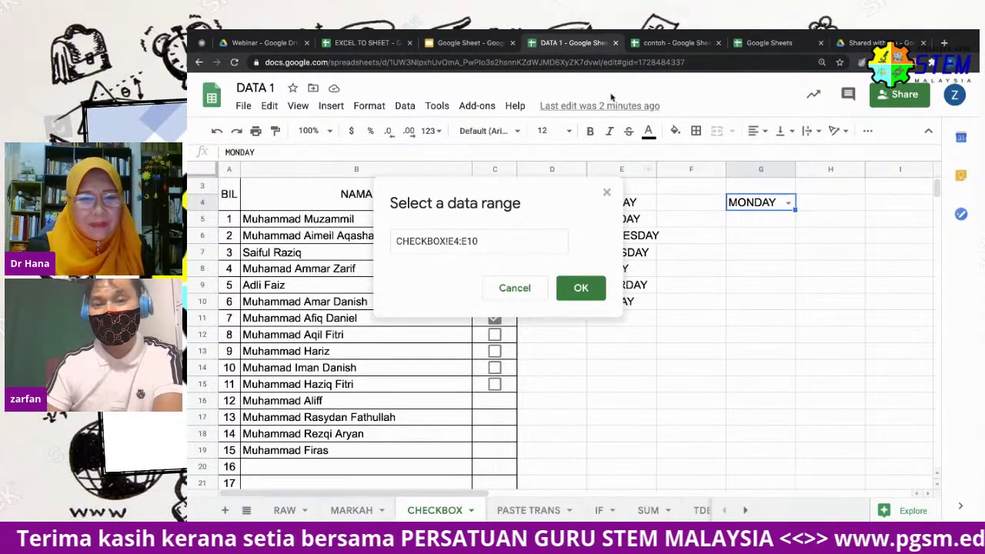
Confirm Sheet1!A1:A7 as B2's list source, save the rule, and pick MONDAY in B2
{"action": "left_click", "coordinate": [655, 47]}
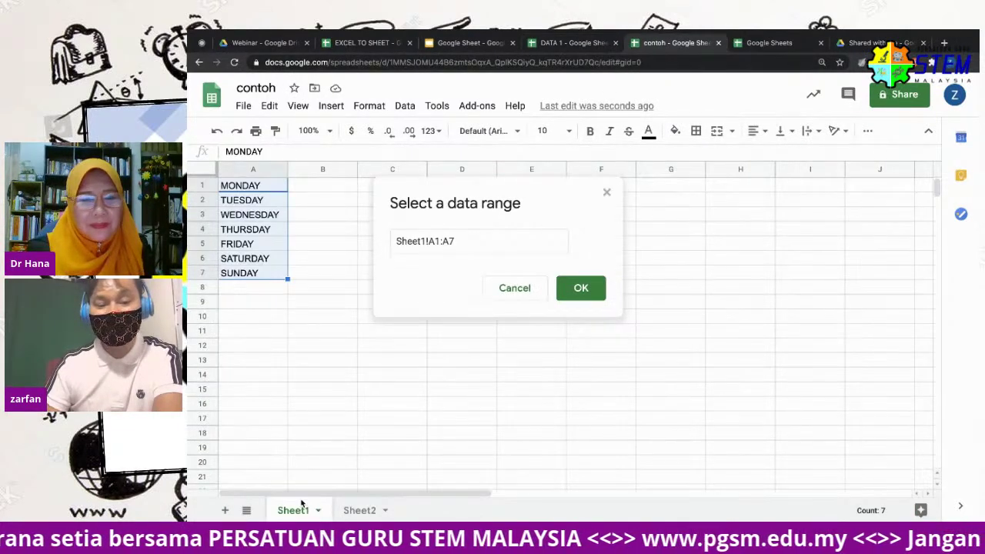
{"action": "left_click", "coordinate": [585, 291]}
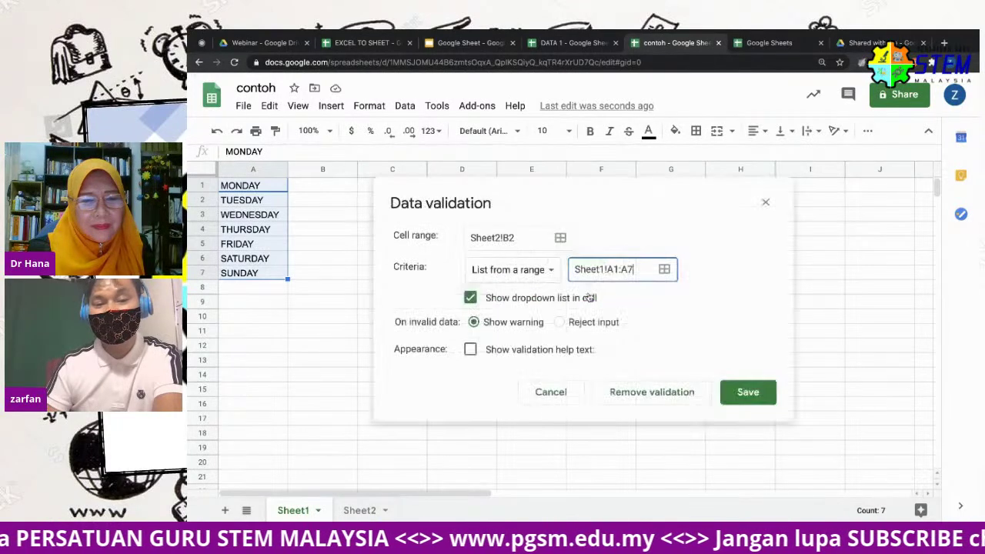
{"action": "left_click", "coordinate": [748, 392]}
{"action": "left_click", "coordinate": [360, 510]}
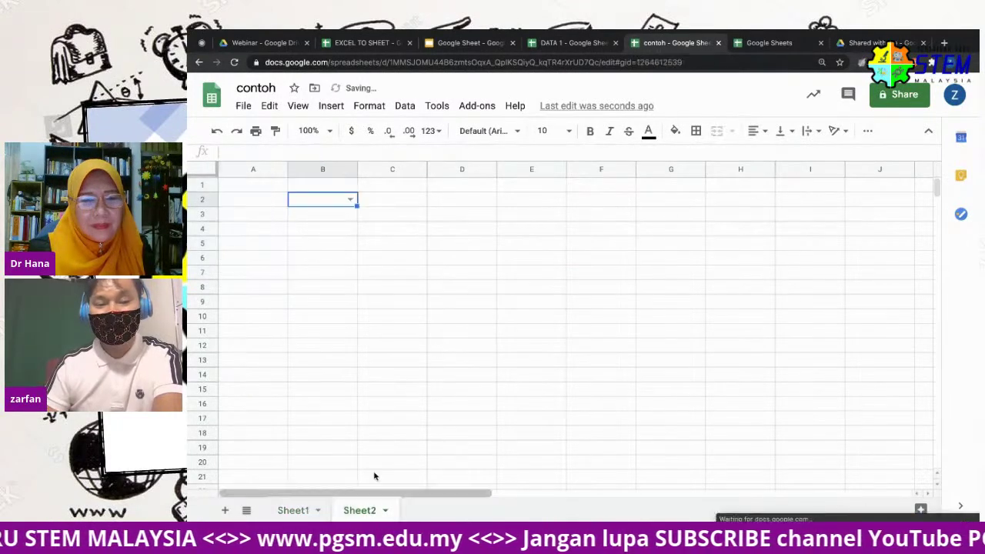
{"action": "left_click", "coordinate": [350, 199]}
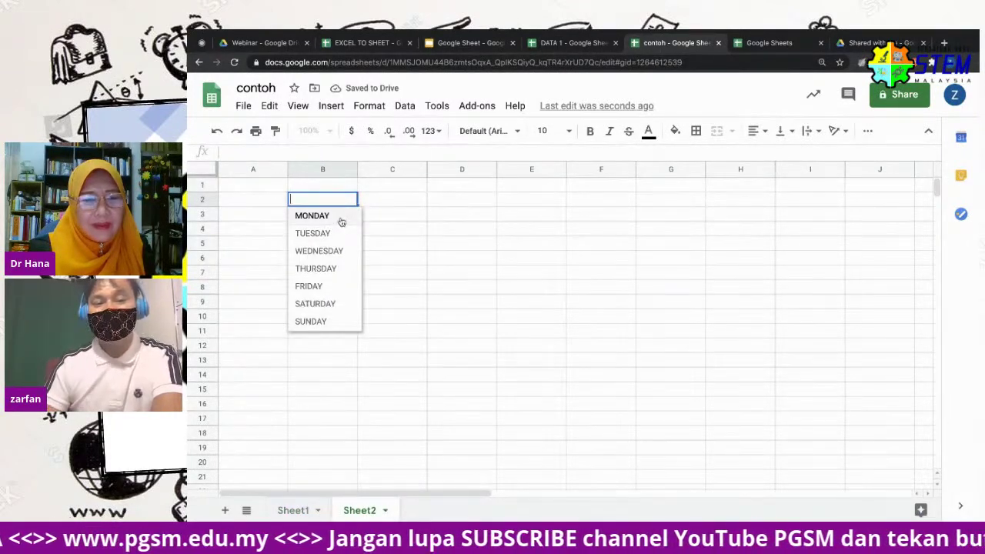
{"action": "left_click", "coordinate": [341, 221]}
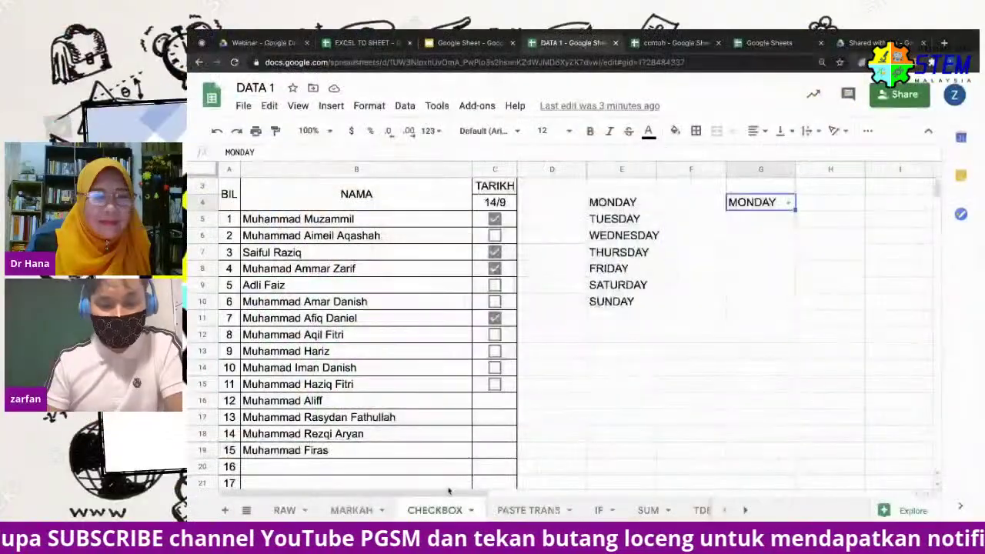
Browse the DATA 1 sheet tabs, settle on SUM, and select H3's average of 79.25
{"action": "left_click", "coordinate": [351, 511]}
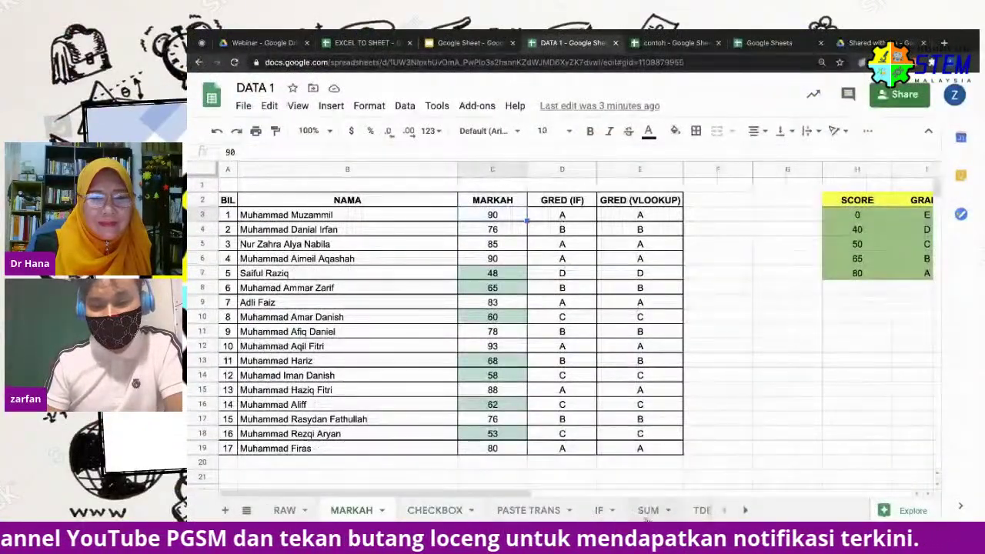
{"action": "left_click", "coordinate": [528, 511]}
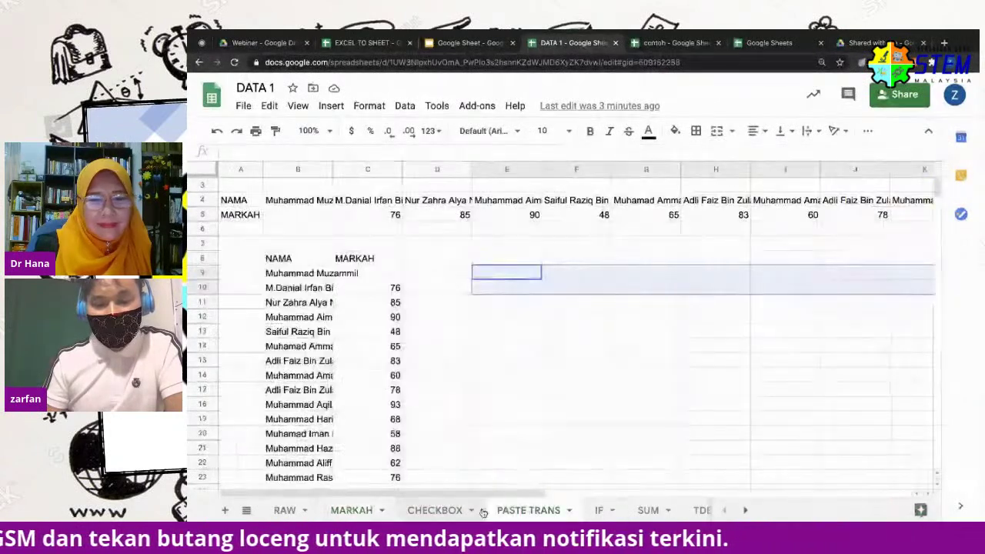
{"action": "left_click", "coordinate": [433, 511]}
{"action": "left_click", "coordinate": [697, 511]}
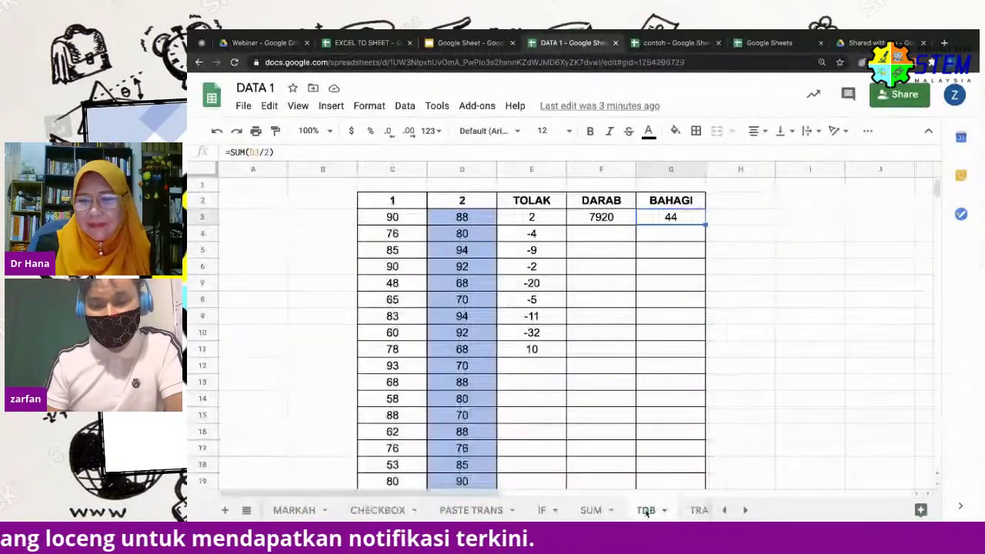
{"action": "left_click", "coordinate": [586, 510]}
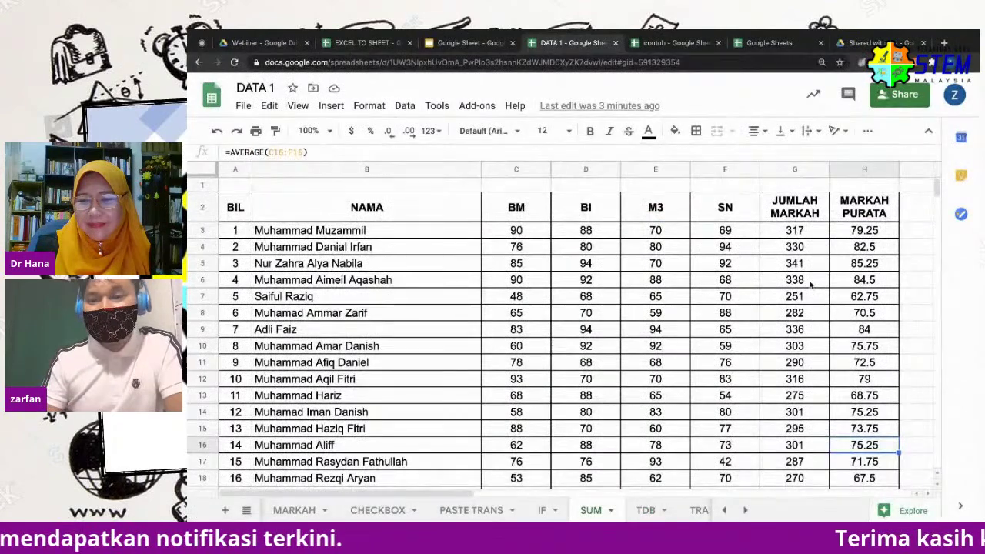
{"action": "left_click", "coordinate": [864, 231]}
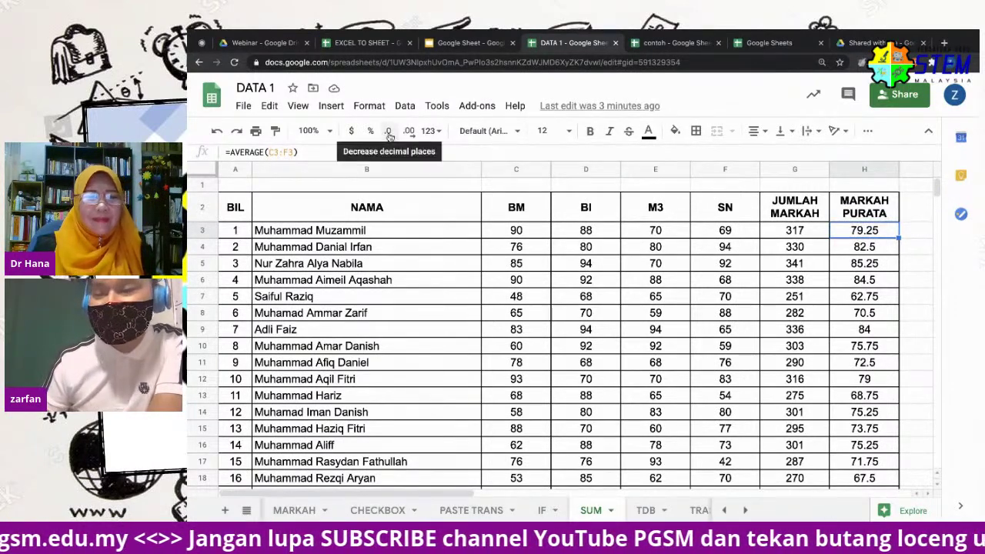
Zoom Chrome to 150% and cycle through the sheet tabs back to SUM
{"action": "left_click", "coordinate": [968, 61]}
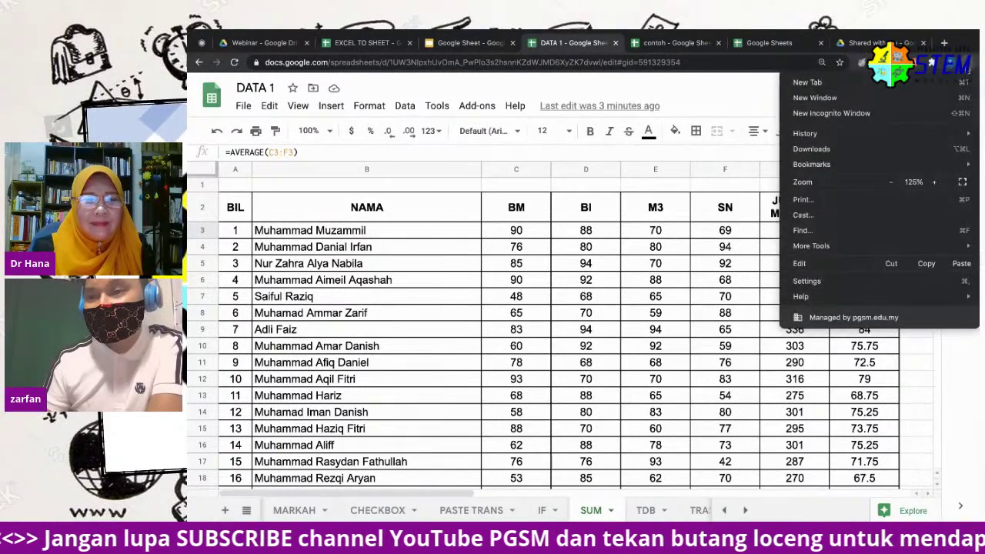
{"action": "left_click", "coordinate": [932, 182]}
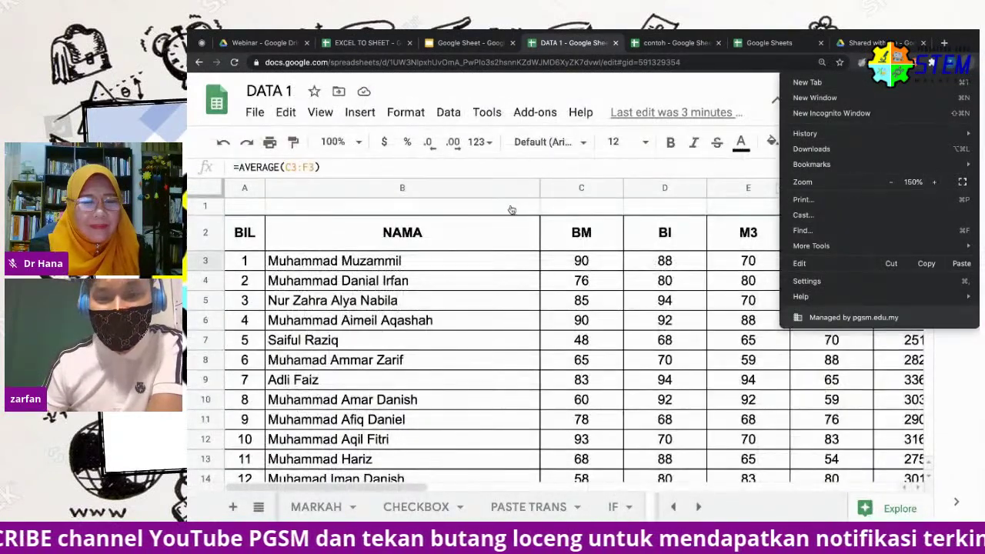
{"action": "key", "text": "Escape"}
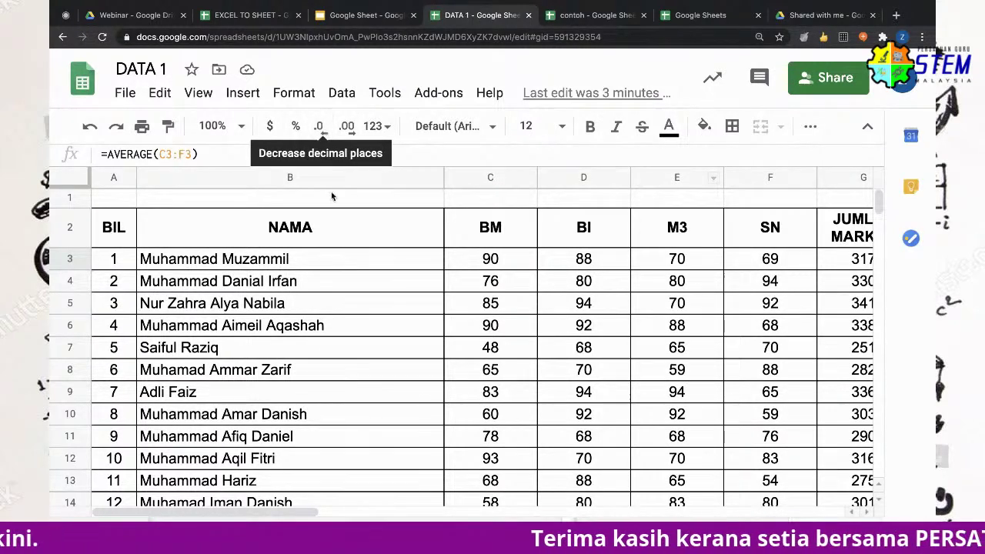
{"action": "left_click", "coordinate": [377, 535]}
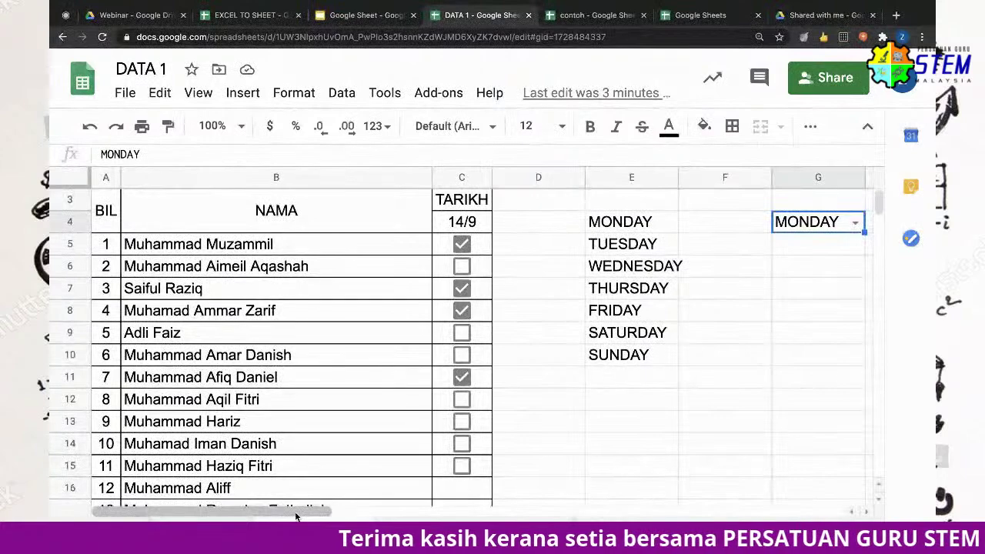
{"action": "left_click", "coordinate": [296, 530]}
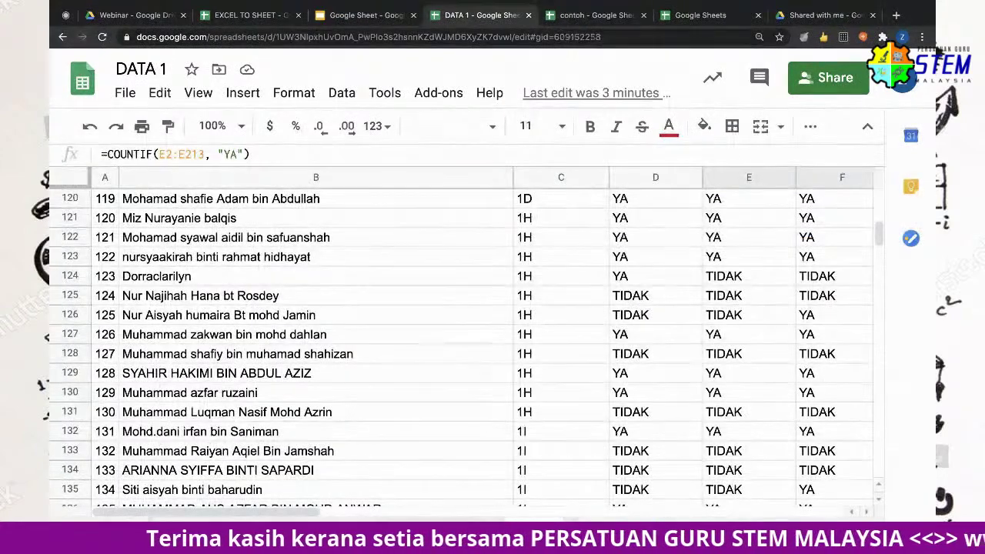
{"action": "key", "text": "ctrl+shift+Page_Up"}
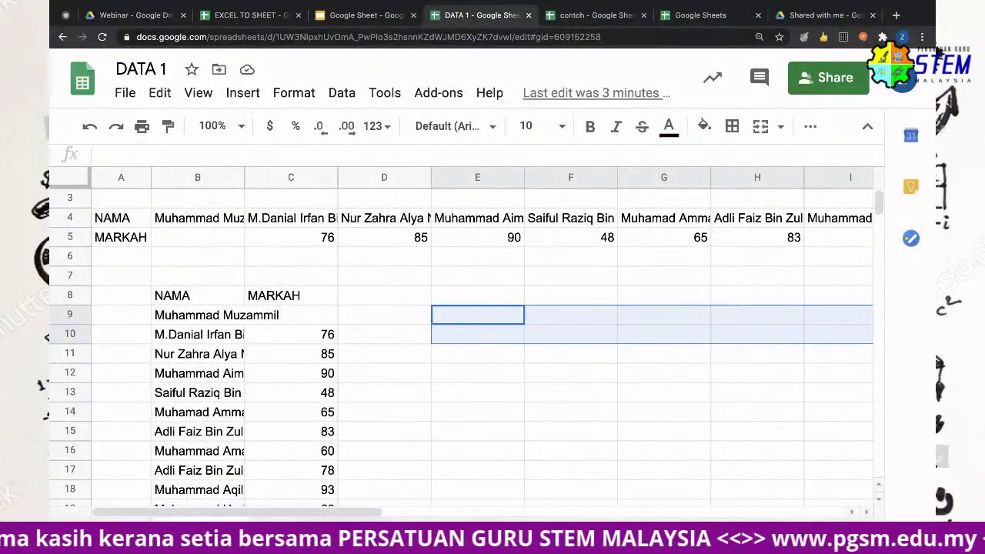
{"action": "key", "text": "ctrl+shift+Page_Up"}
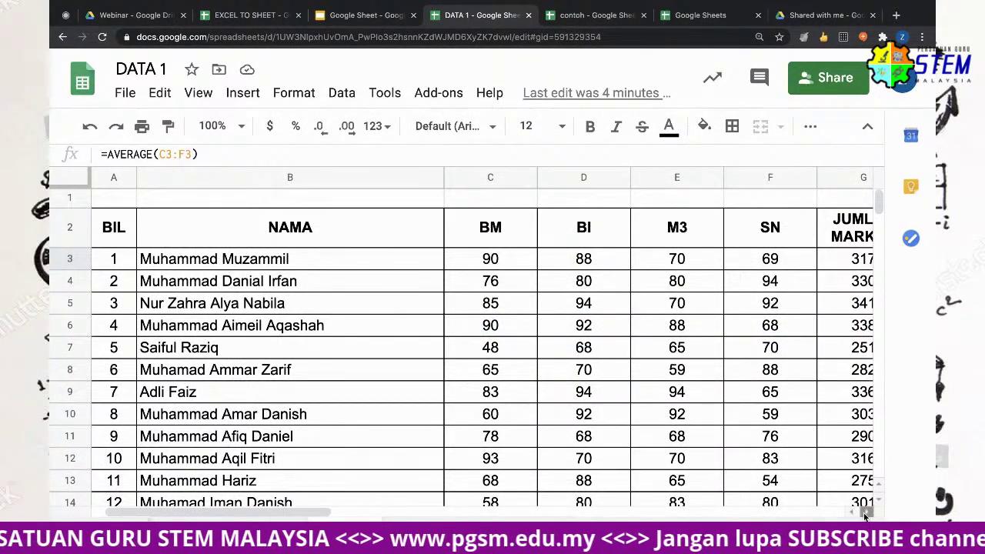
Select H3 and remove both decimal places so the average shows 79
{"action": "left_click", "coordinate": [813, 264]}
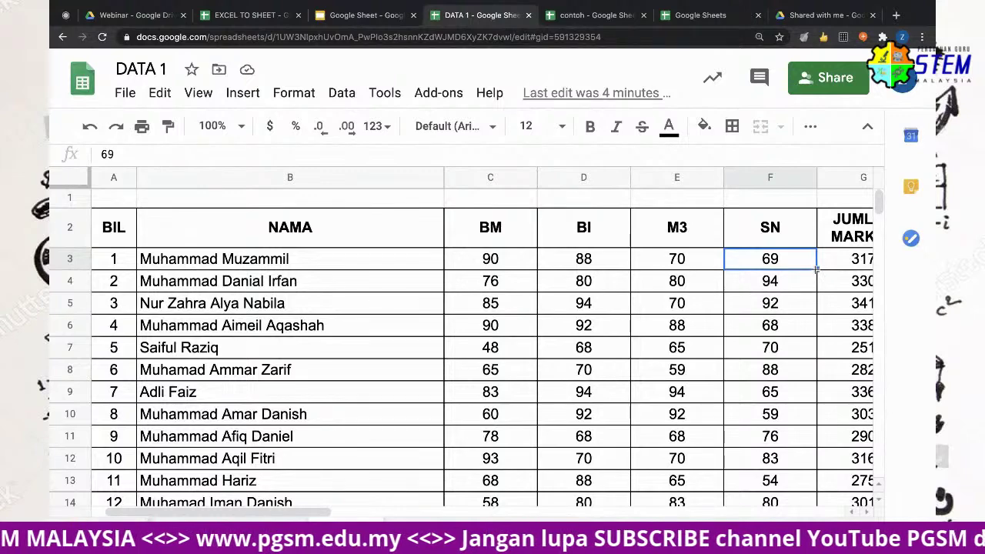
{"action": "key", "text": "Right"}
{"action": "key", "text": "Right"}
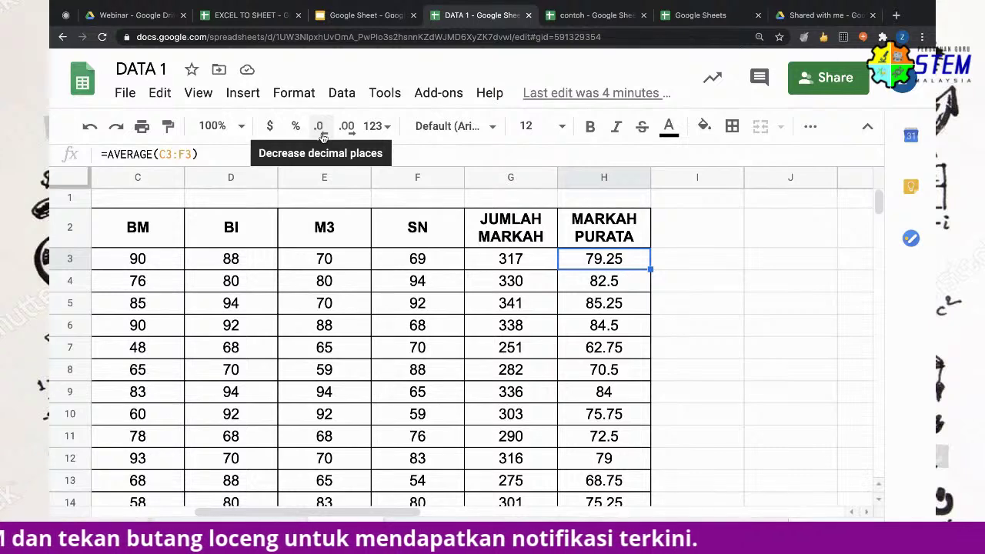
{"action": "left_click", "coordinate": [322, 136]}
{"action": "left_click", "coordinate": [322, 135]}
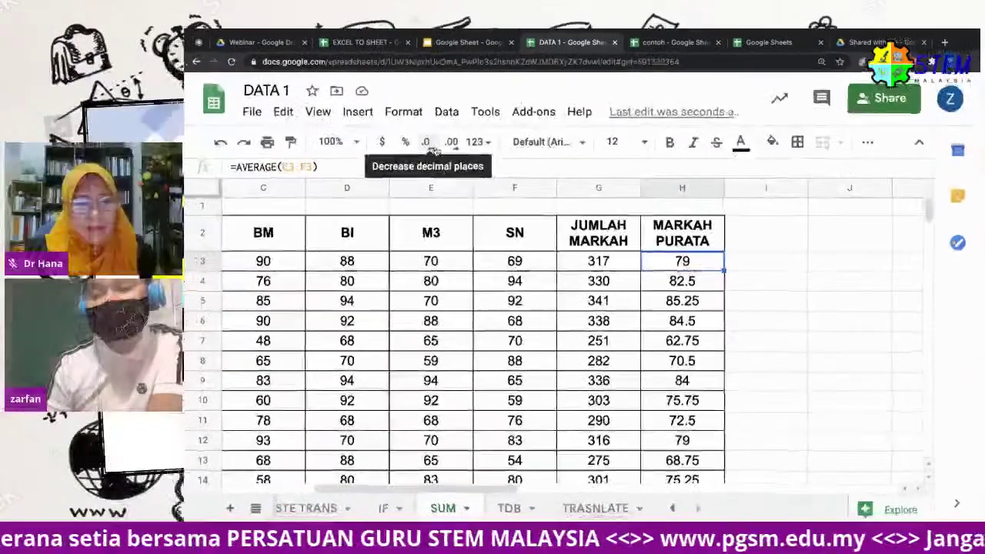
Restore two decimal places so H3 shows 79.25 again, then go to the TRASNLATE sheet
{"action": "left_click", "coordinate": [348, 129]}
{"action": "left_click", "coordinate": [454, 146]}
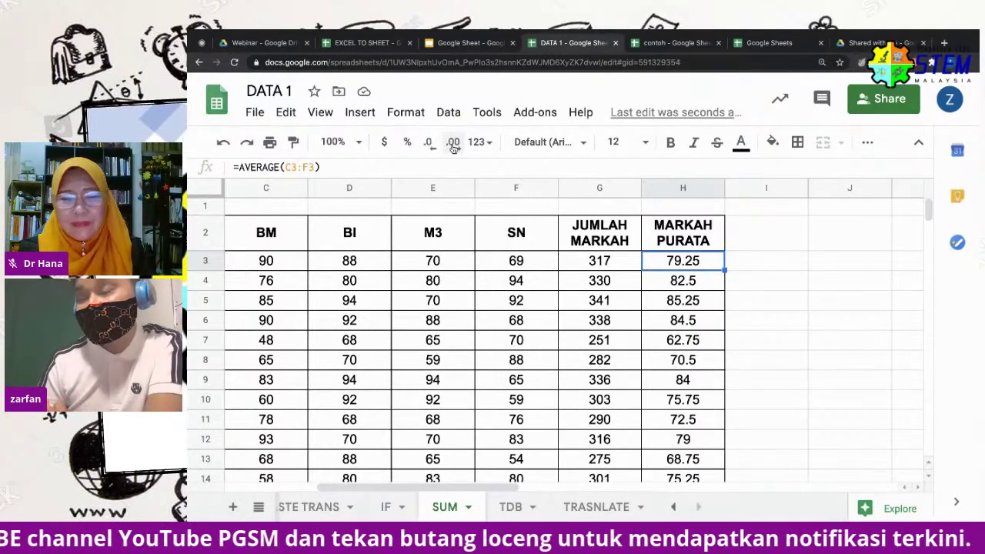
{"action": "left_click", "coordinate": [485, 142]}
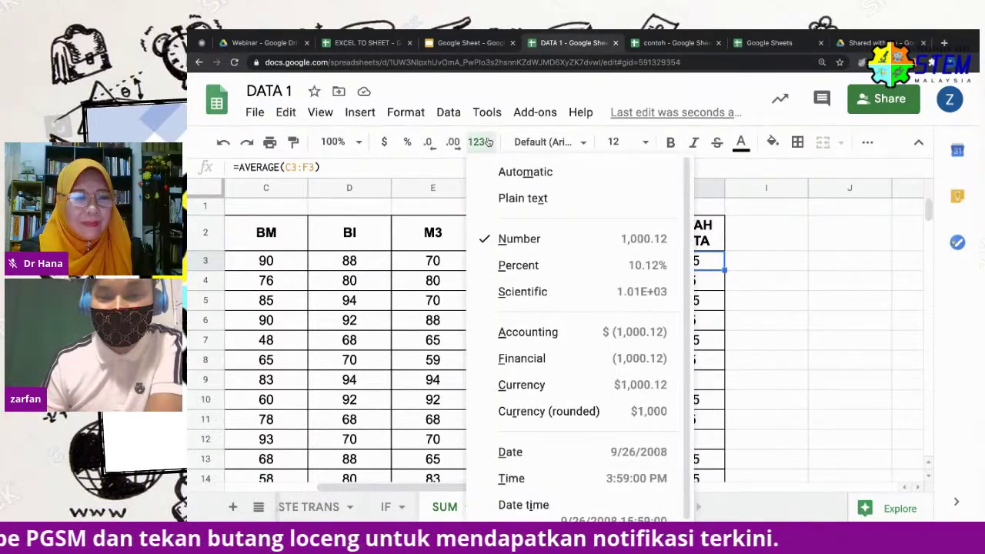
{"action": "left_click", "coordinate": [488, 142]}
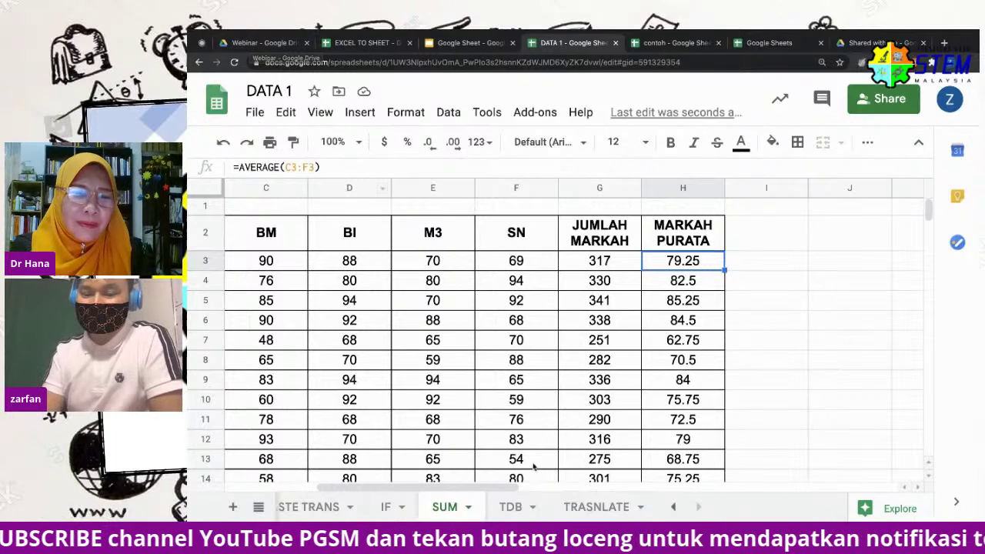
{"action": "left_click", "coordinate": [585, 508]}
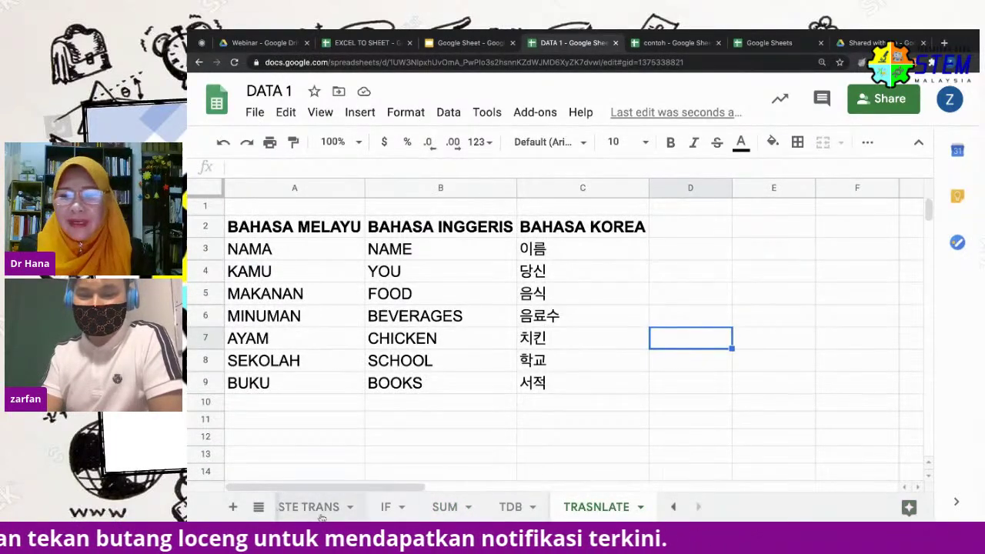
Scroll the sheet tab bar back while the TRASNLATE Malay–English–Korean word table stays showing
{"action": "left_click", "coordinate": [674, 507]}
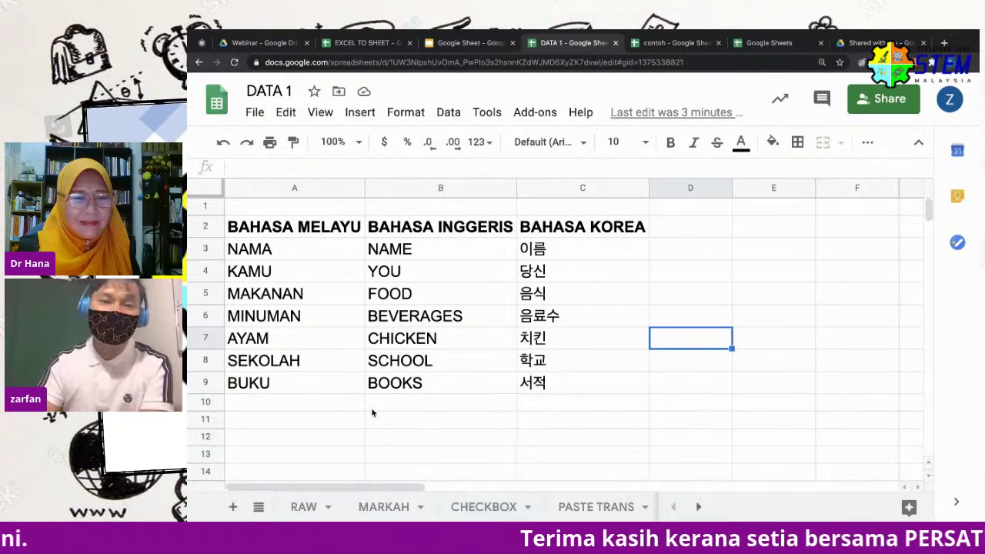
{"action": "left_click", "coordinate": [467, 47]}
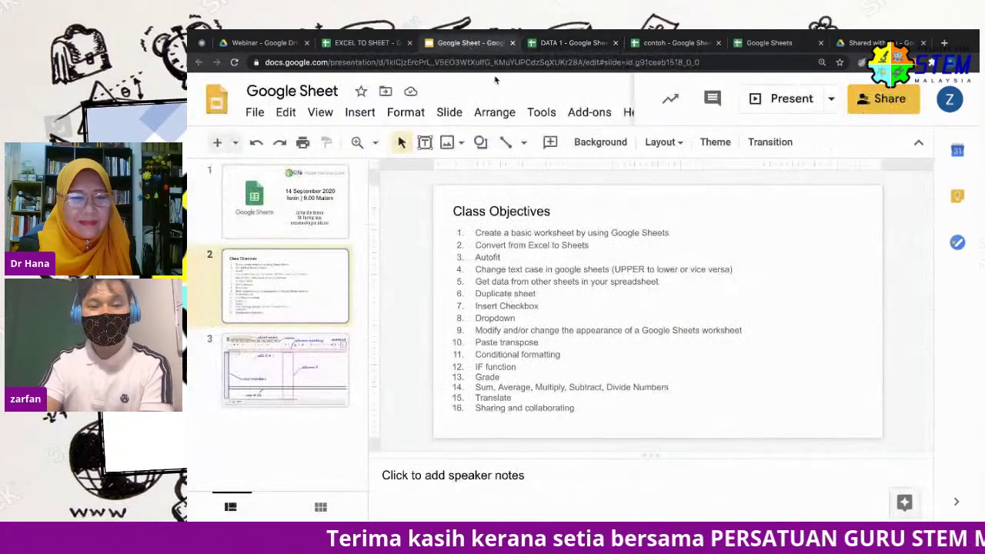
{"action": "left_click", "coordinate": [350, 222]}
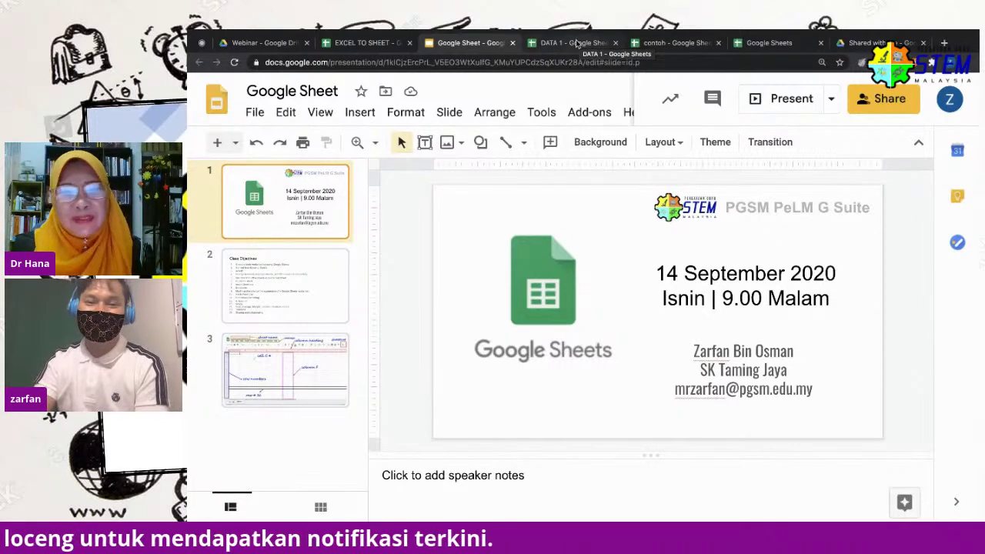
{"action": "left_click", "coordinate": [576, 43]}
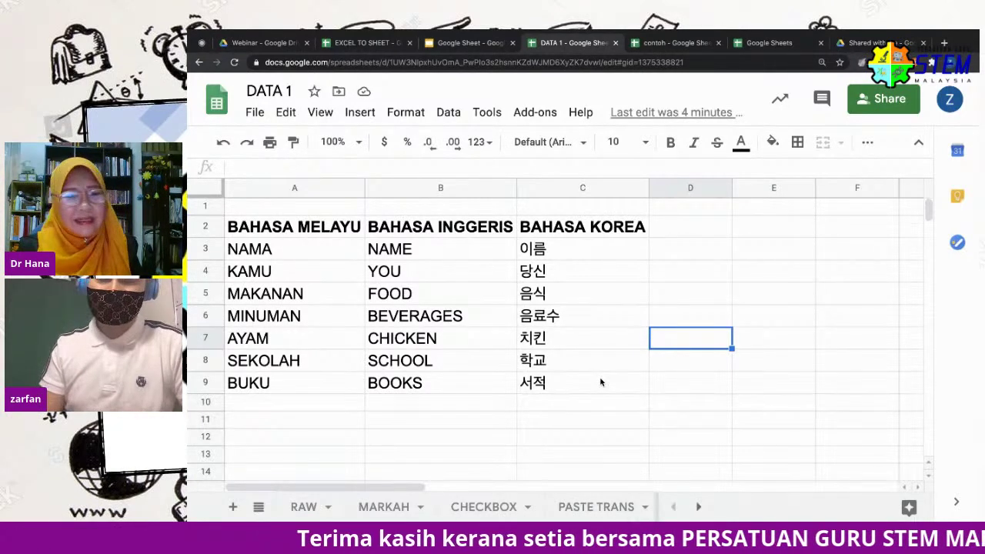
Close the Drive, Sheets home, contoh, DATA 1, presentation and EXCEL TO SHEET tabs, then go to StreamYard
{"action": "left_click", "coordinate": [909, 44]}
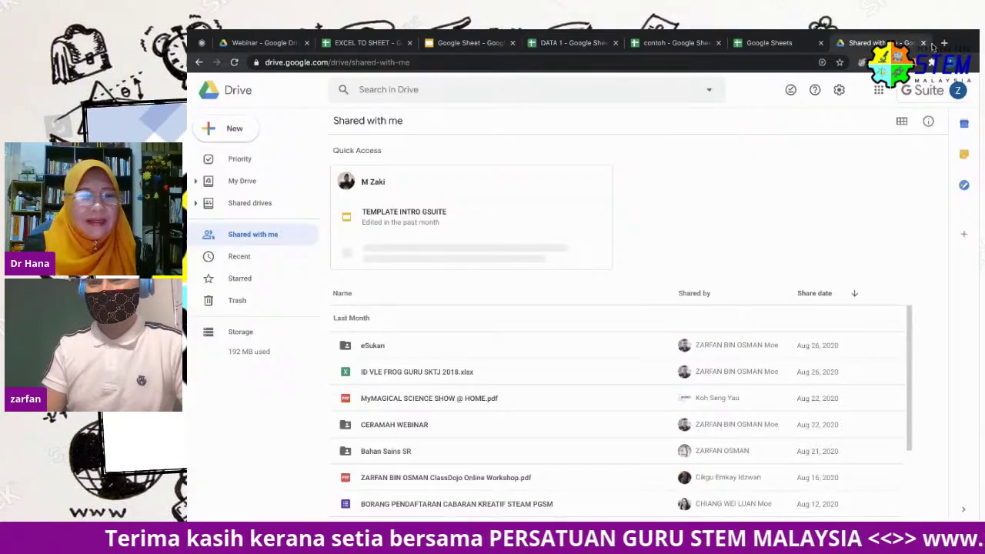
{"action": "left_click", "coordinate": [925, 43]}
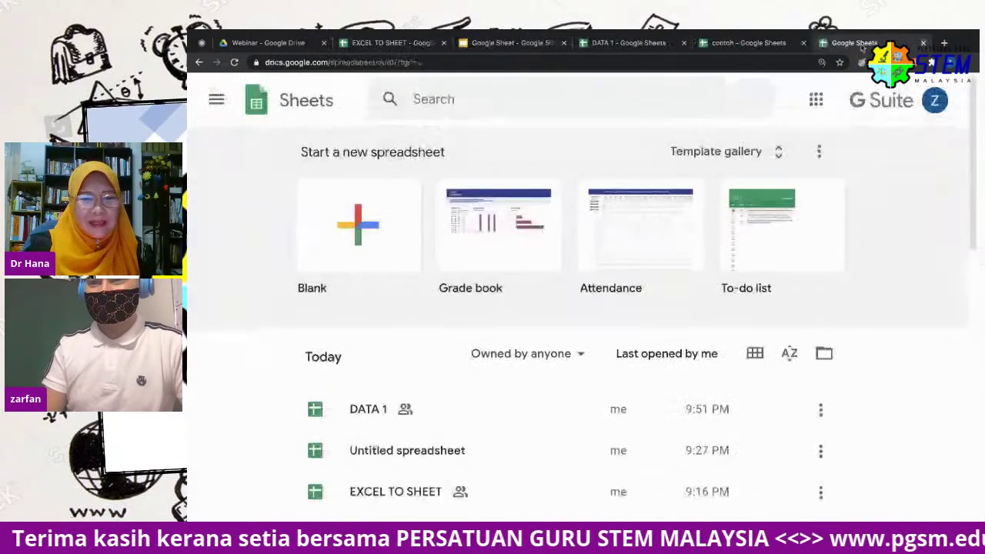
{"action": "left_click", "coordinate": [923, 43]}
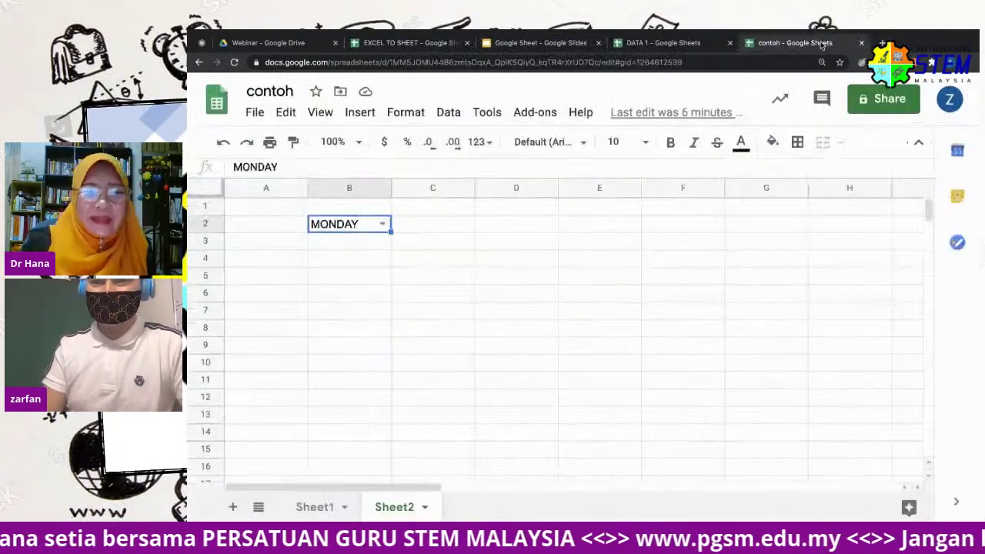
{"action": "left_click", "coordinate": [861, 43]}
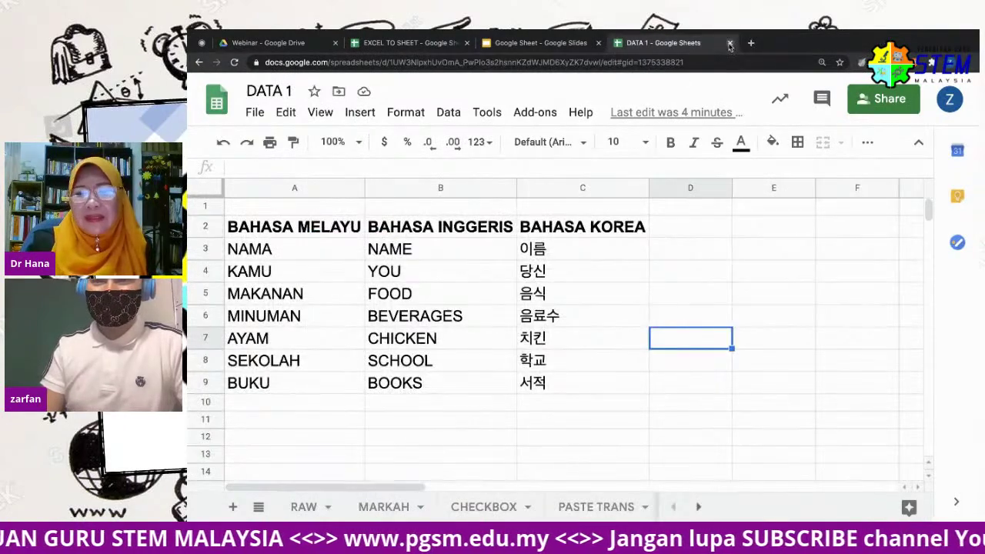
{"action": "left_click", "coordinate": [728, 44]}
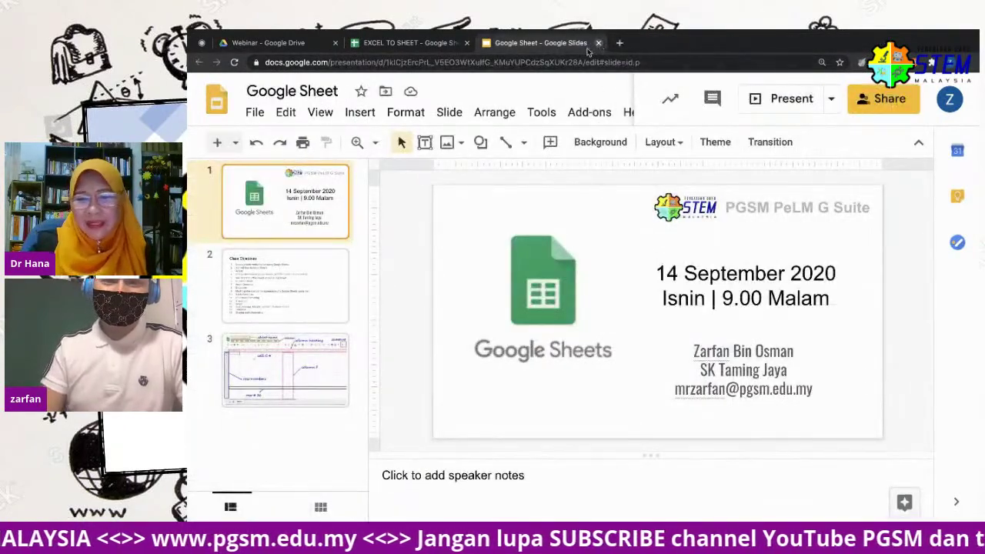
{"action": "left_click", "coordinate": [598, 43]}
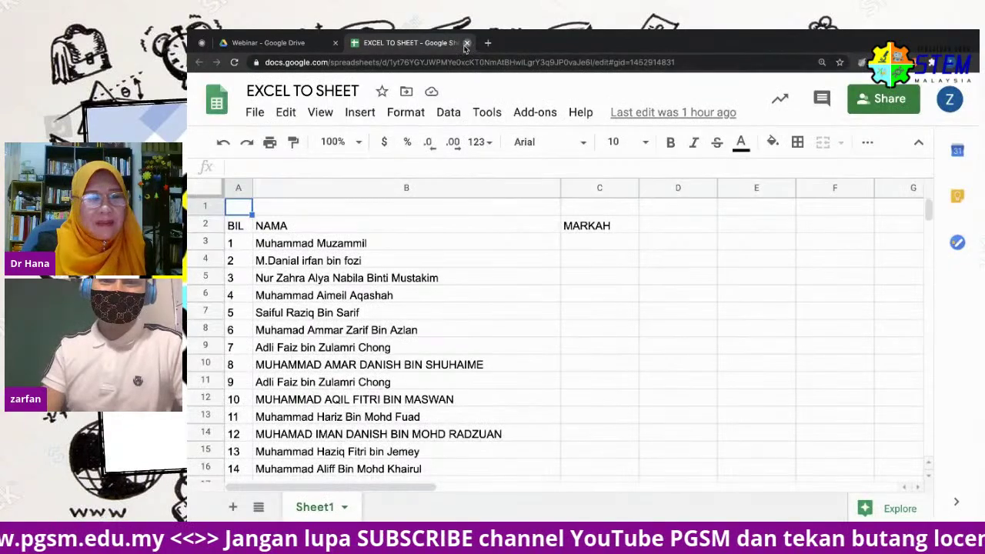
{"action": "left_click", "coordinate": [467, 42]}
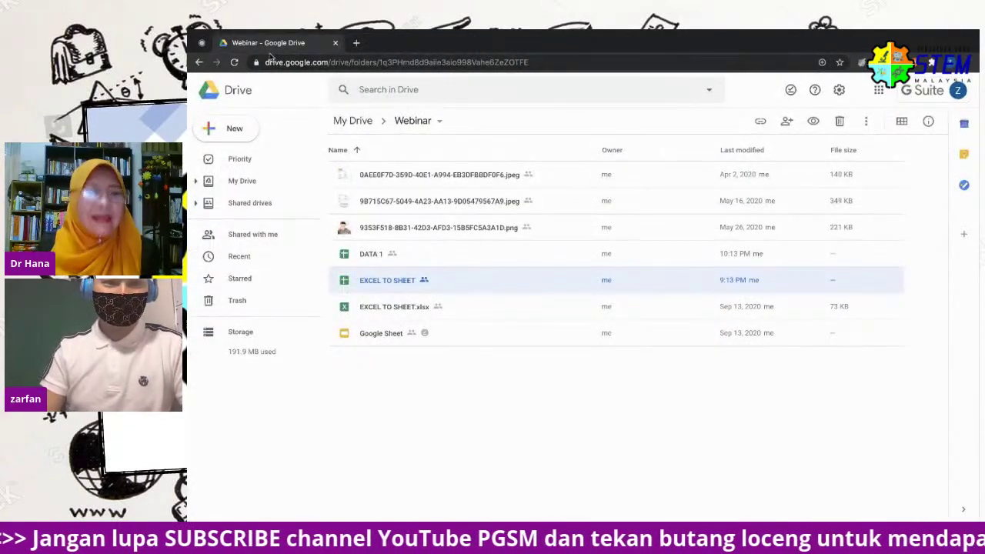
{"action": "key", "text": "alt+Tab"}
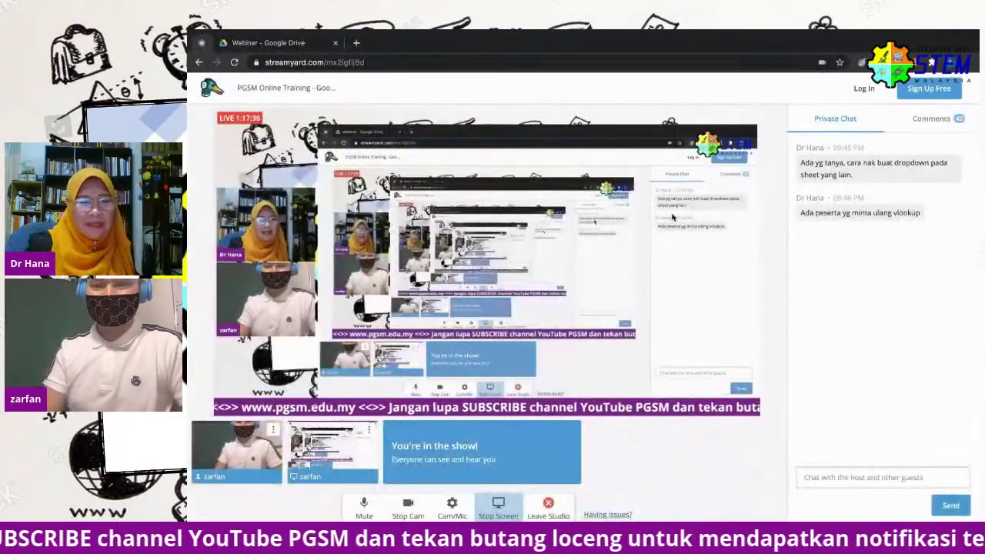